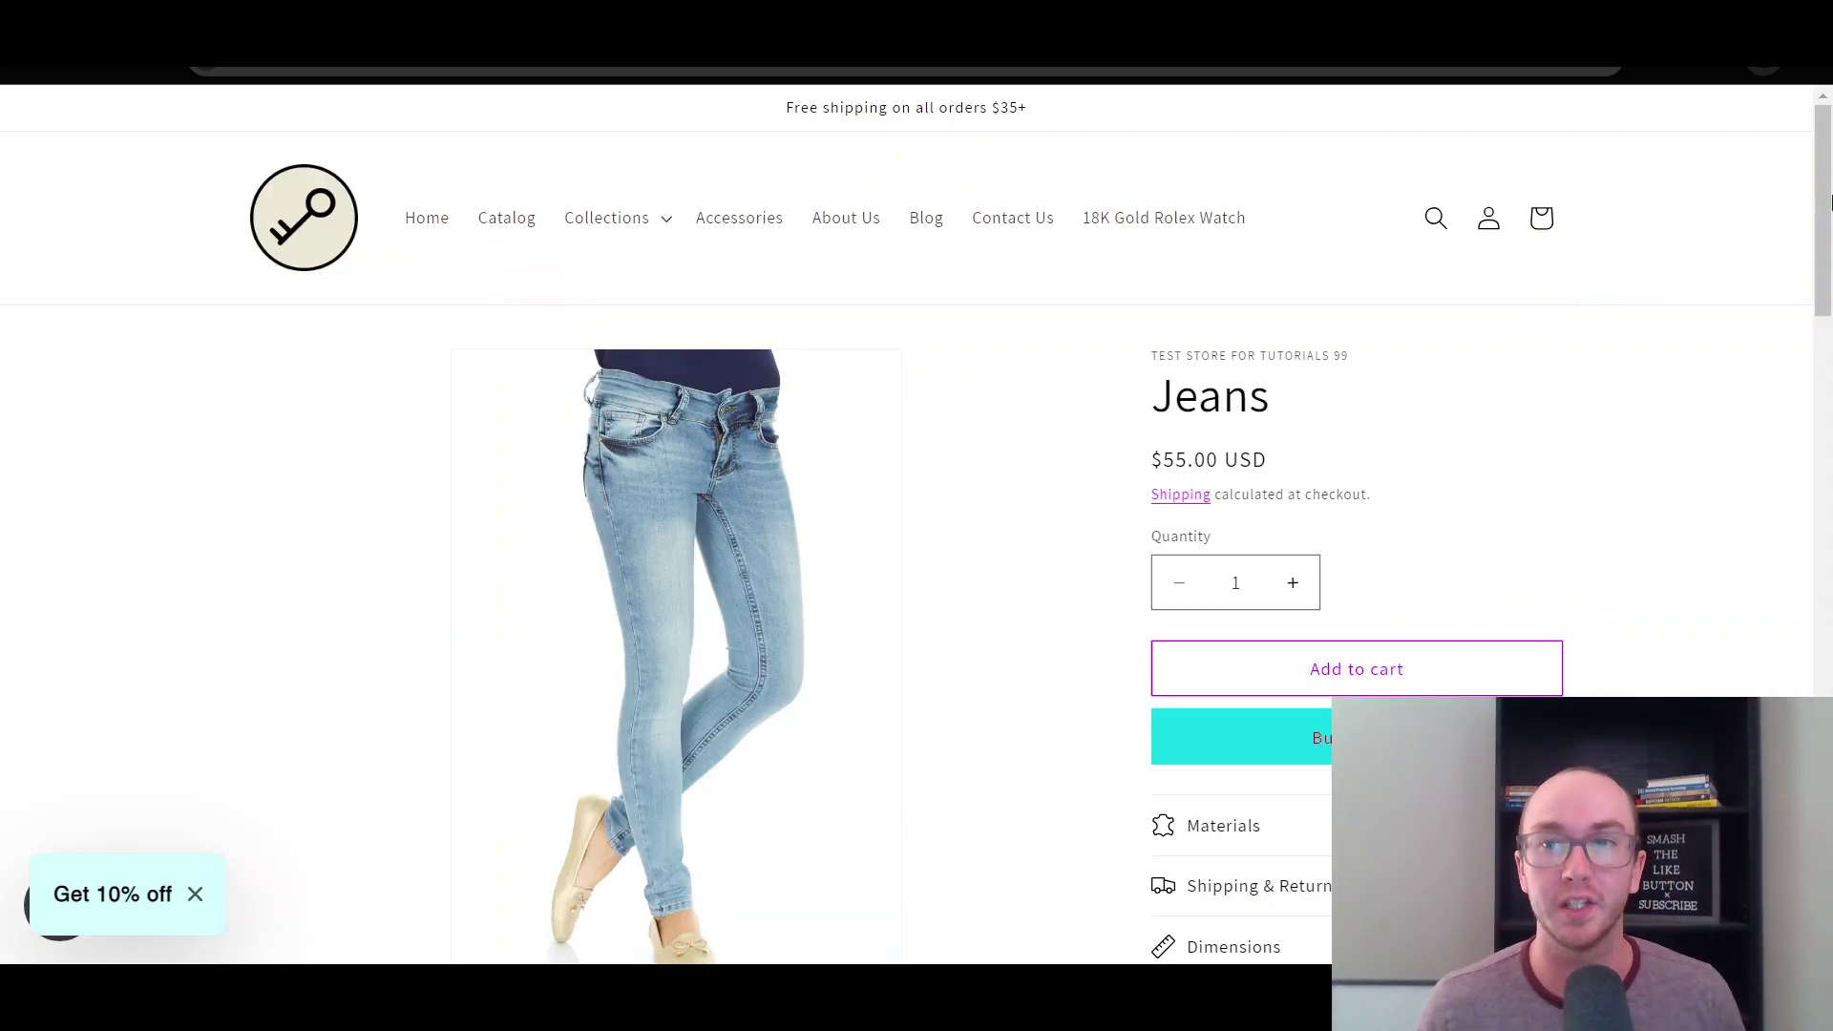
Examine the Jeans product page in the storefront, from the purchase options down to the image-with-text and shipping sections.
scroll(1722, 340, down, 3)
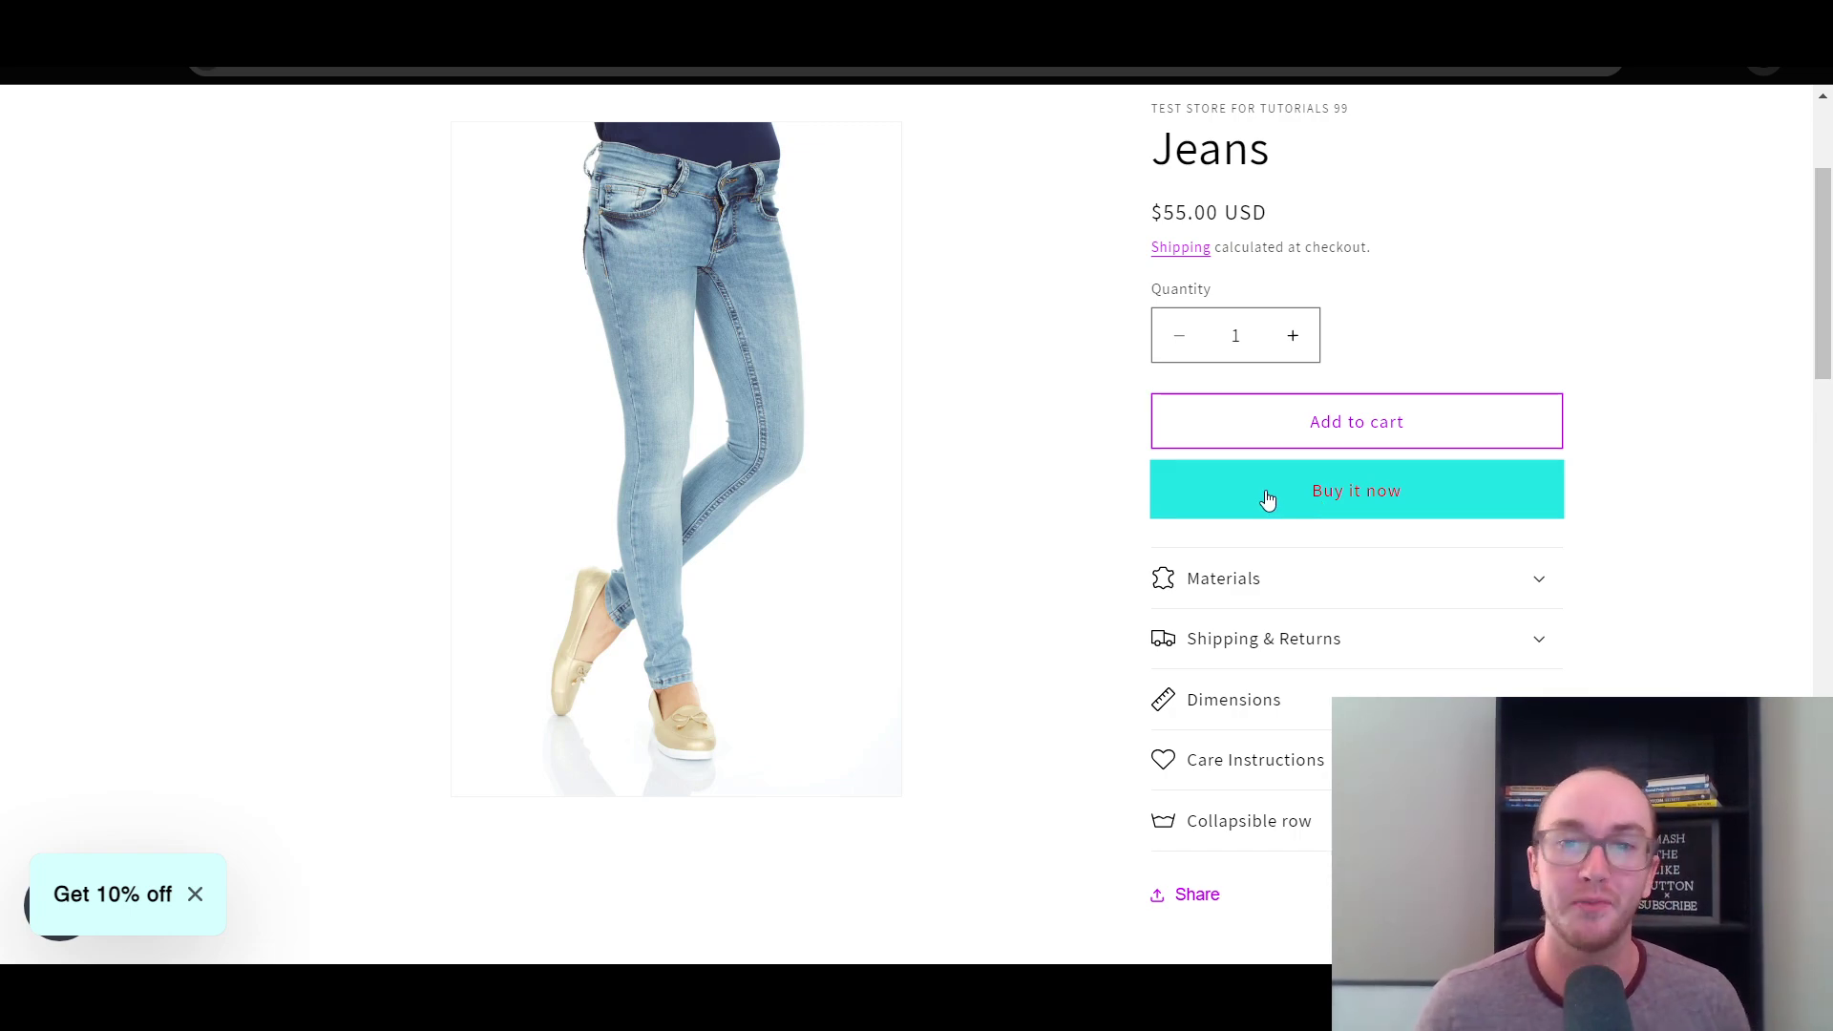
scroll(1829, 284, down, 1)
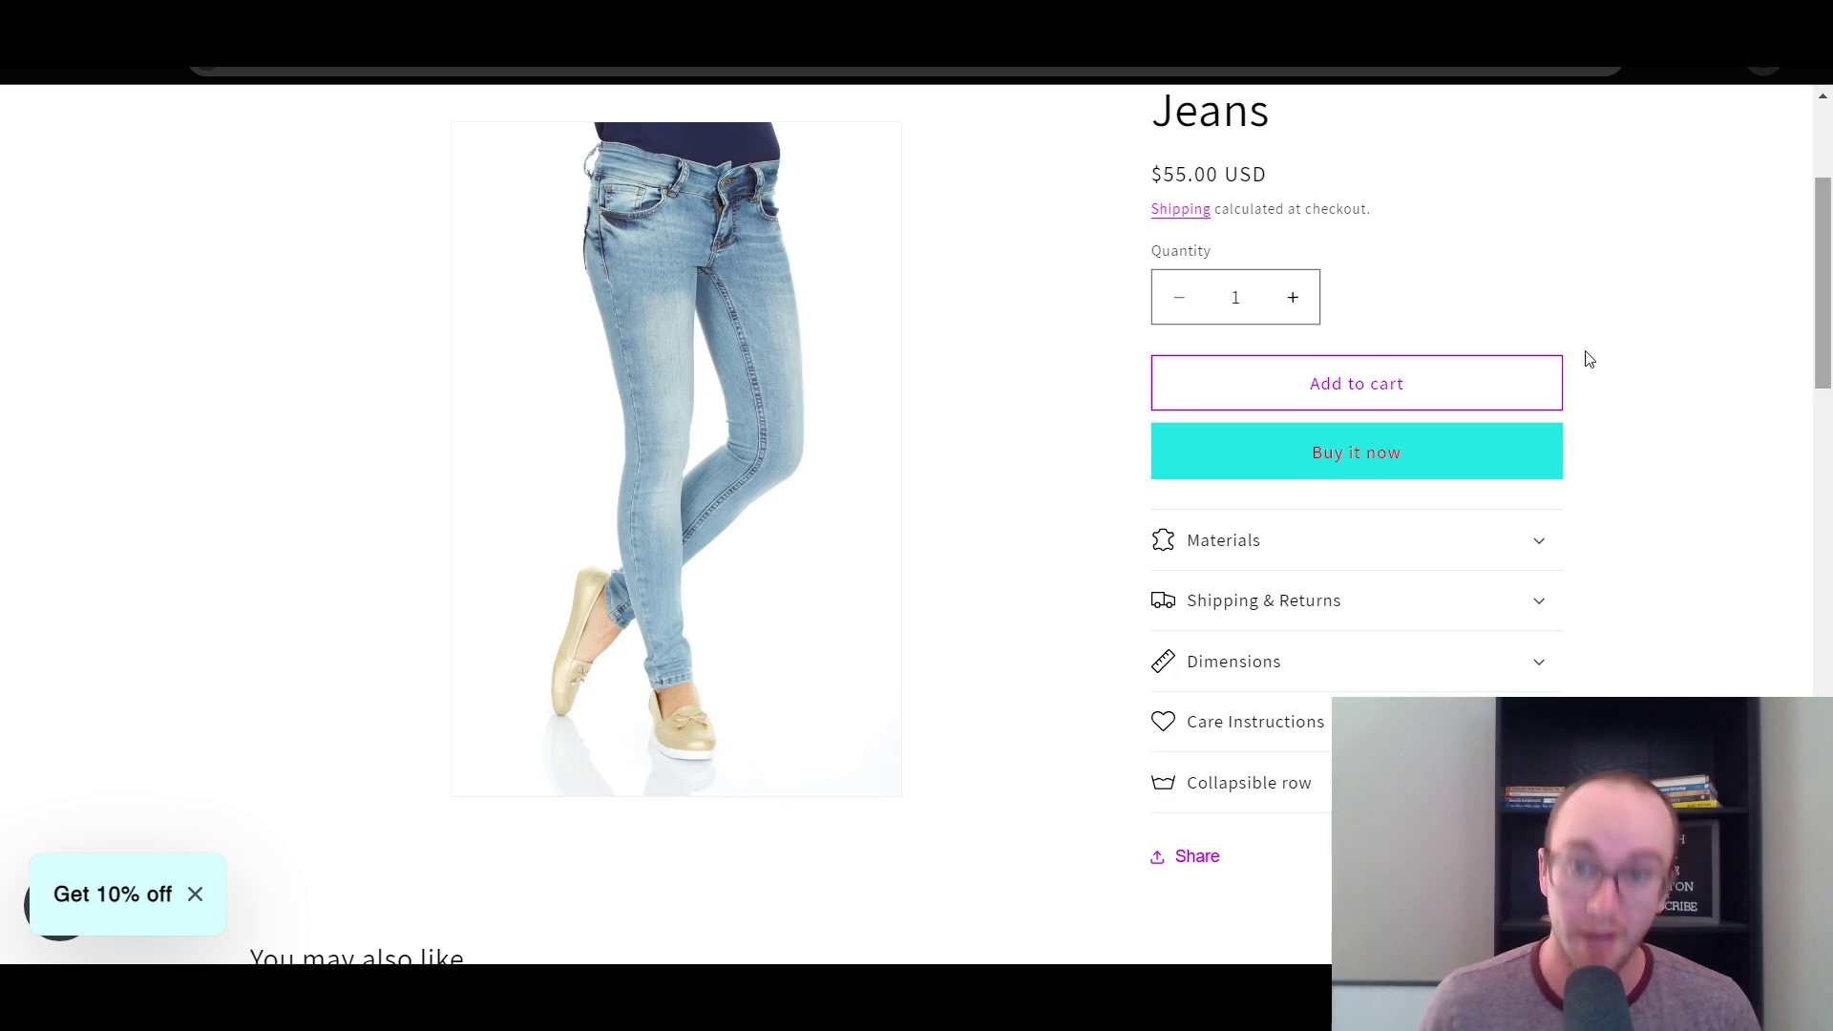
scroll(1829, 147, up, 3)
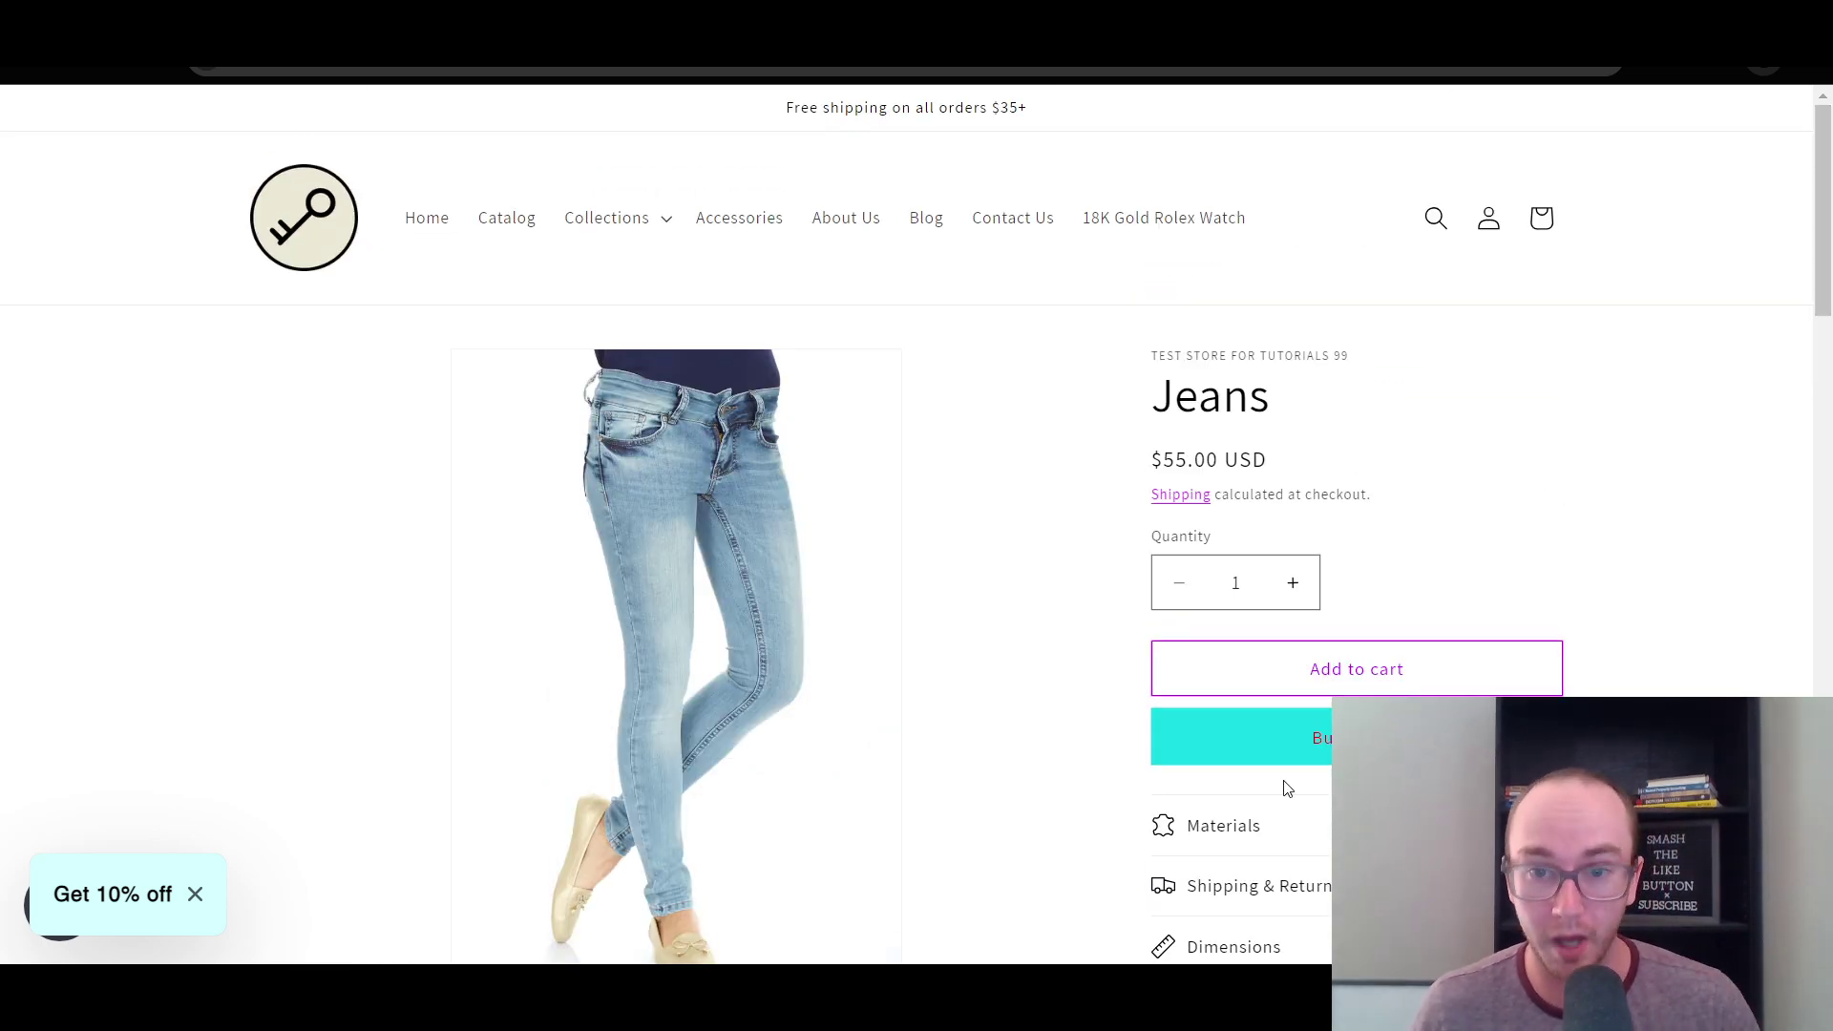
scroll(1829, 380, down, 5)
scroll(1829, 380, down, 12)
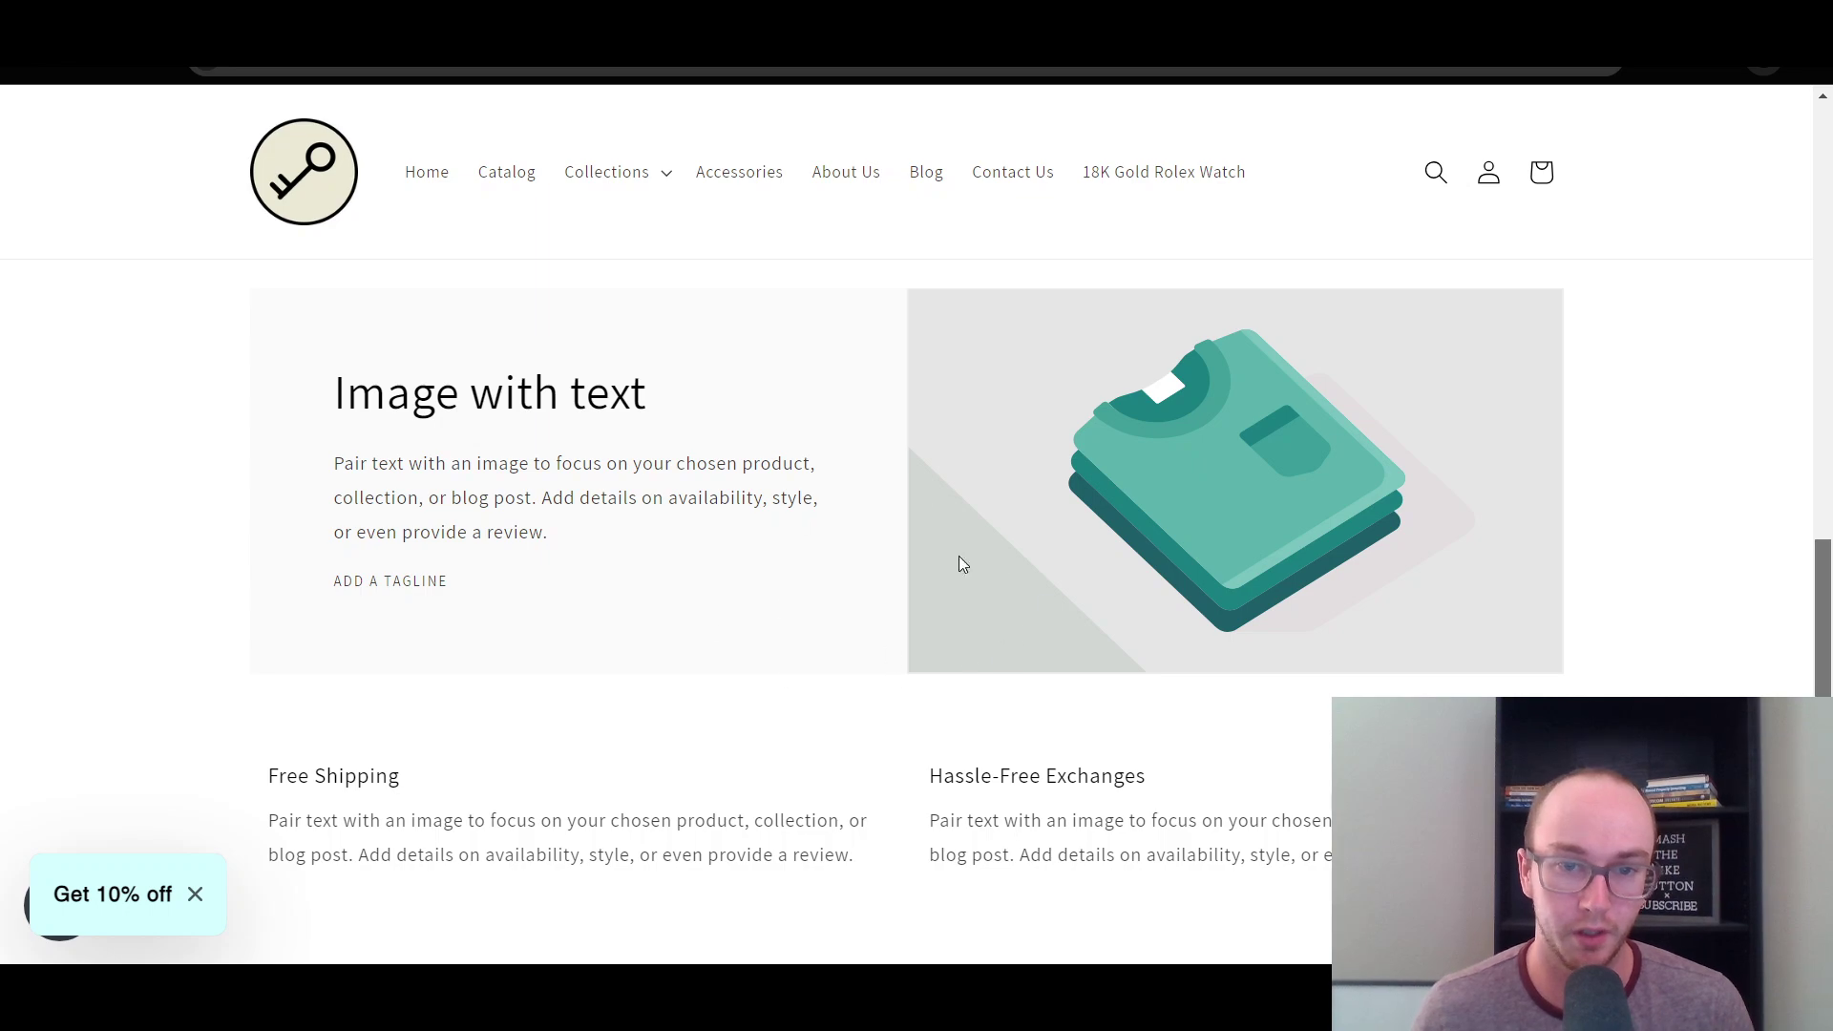
scroll(854, 573, up, 15)
scroll(298, 152, down, 1)
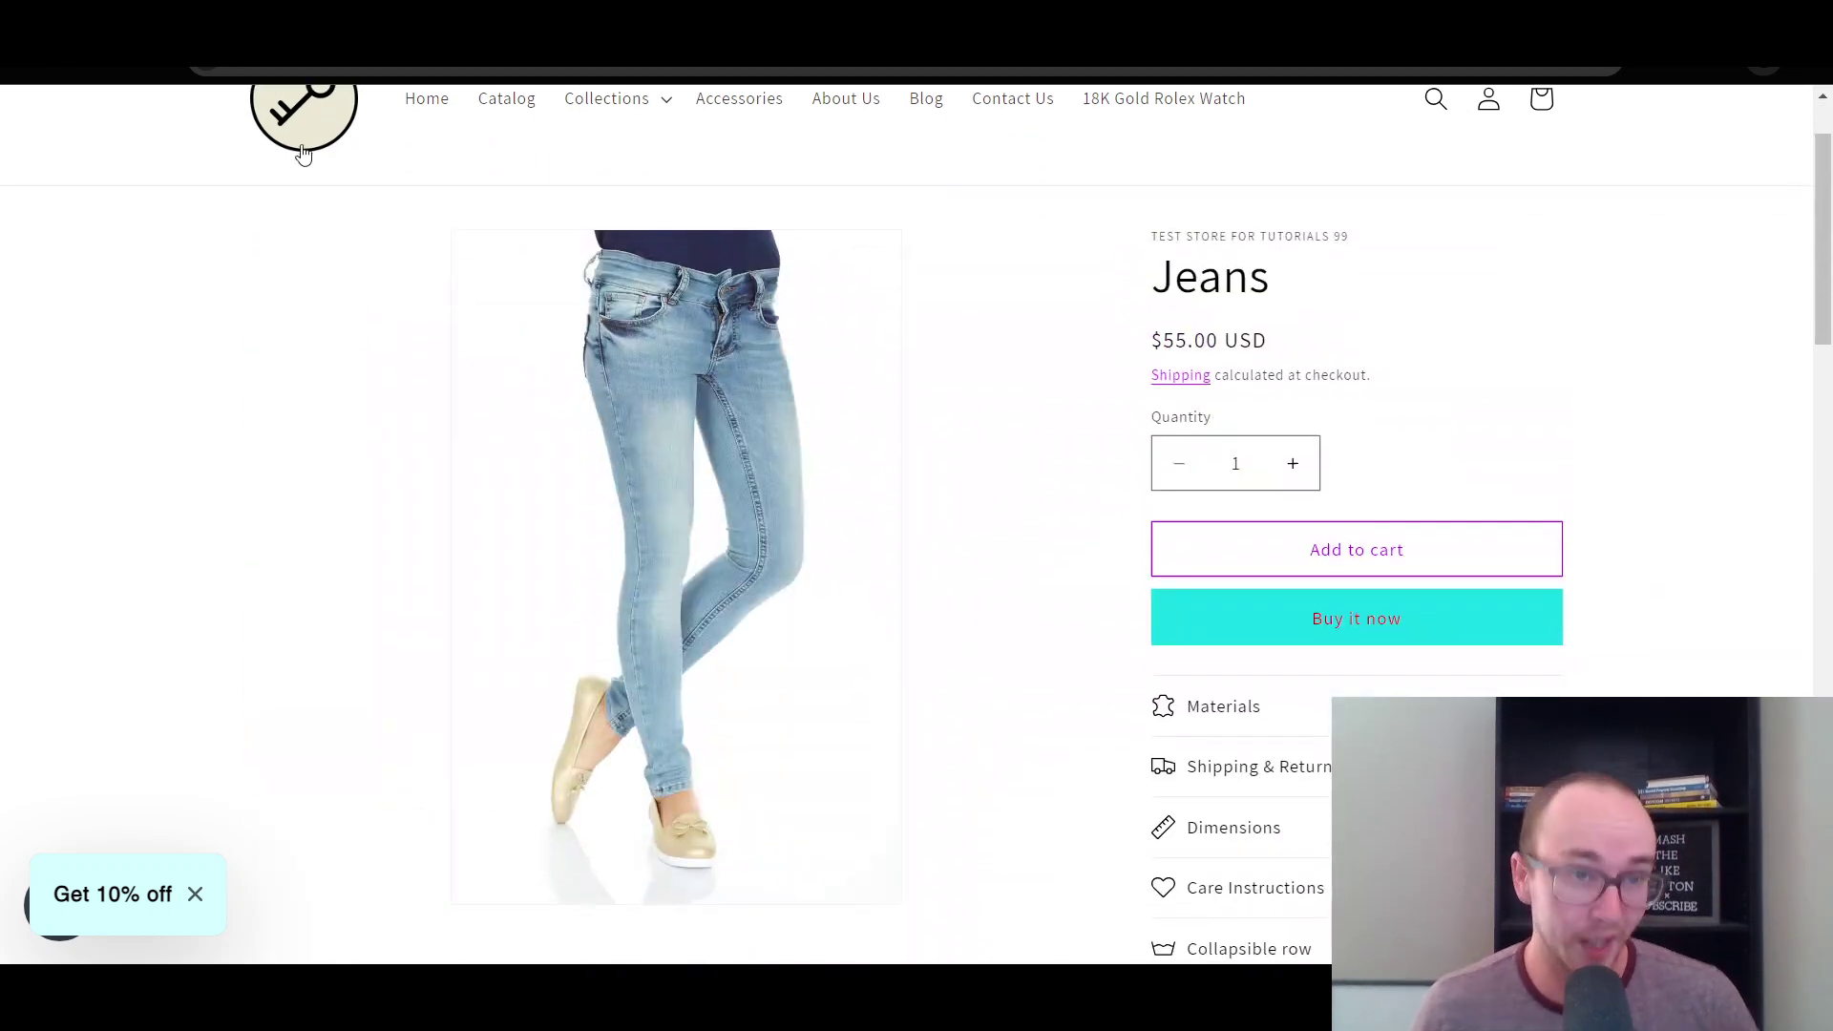
View the storefront's home page and return to the Shopify admin.
click(312, 143)
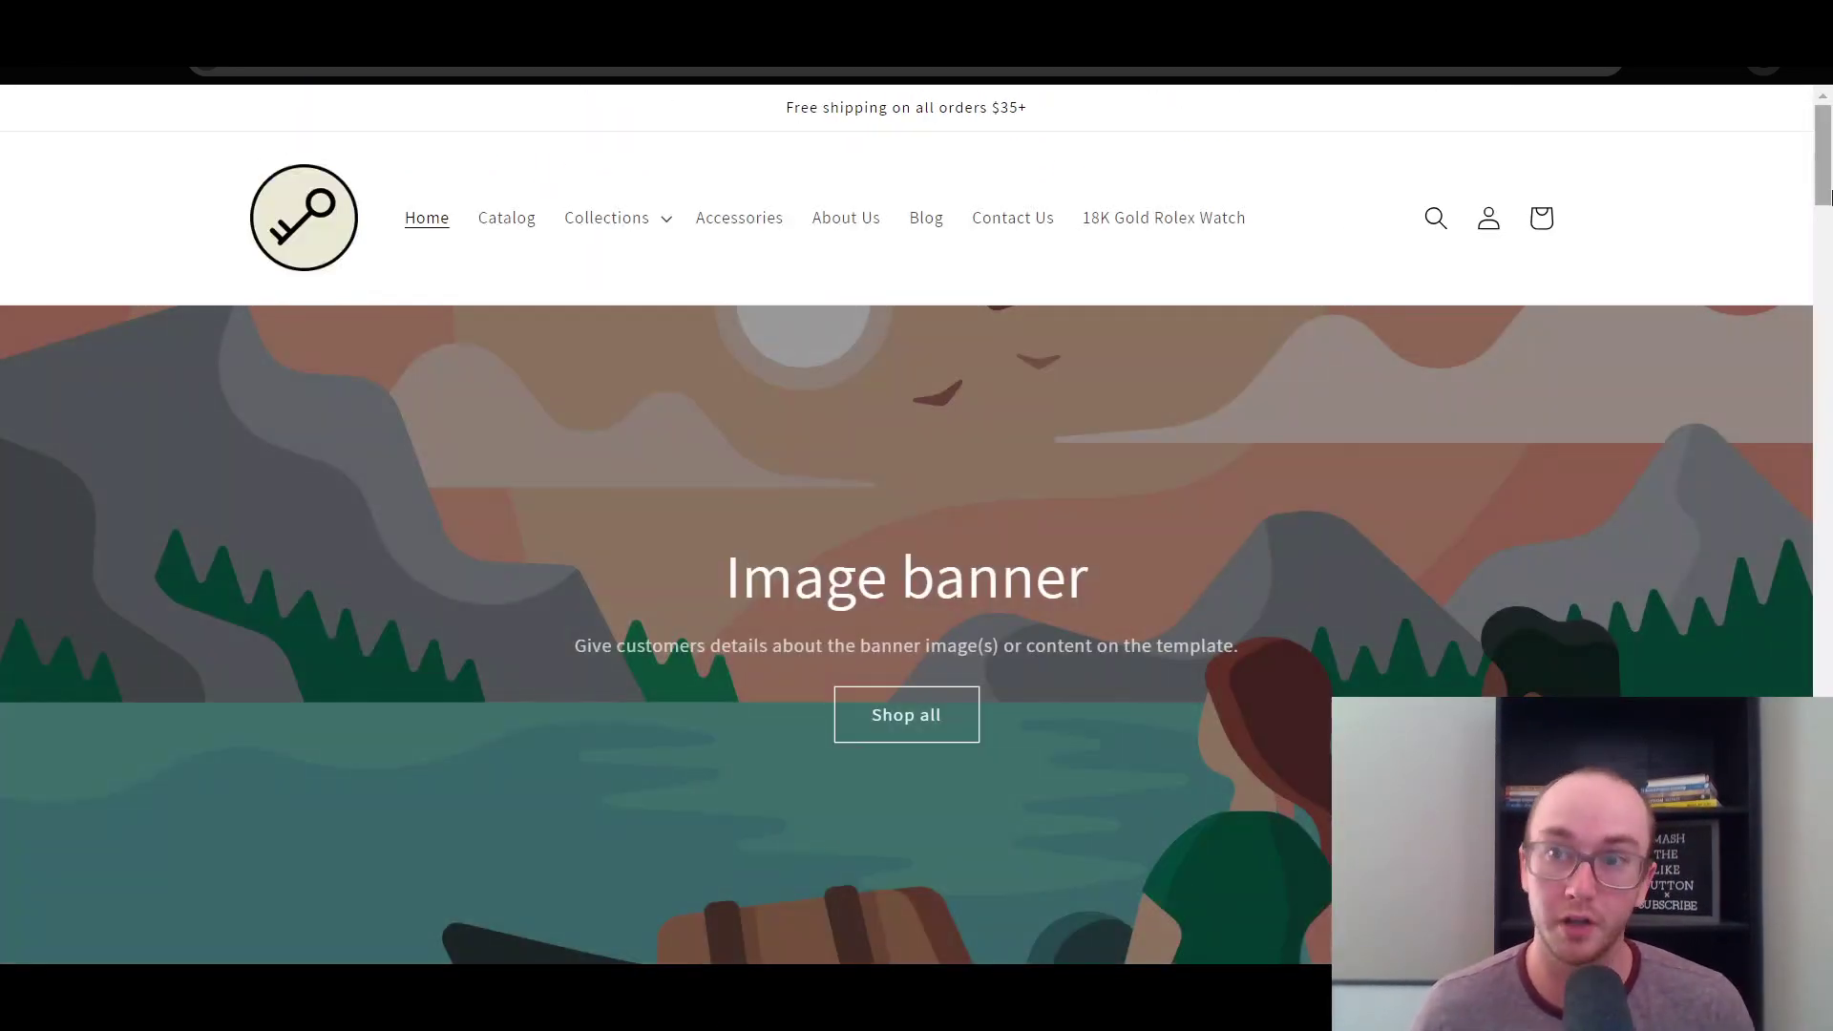
scroll(1827, 200, down, 1)
mouse_move(1829, 200)
mouse_down()
mouse_move(1827, 356)
mouse_move(1779, 593)
mouse_move(1827, 196)
mouse_up()
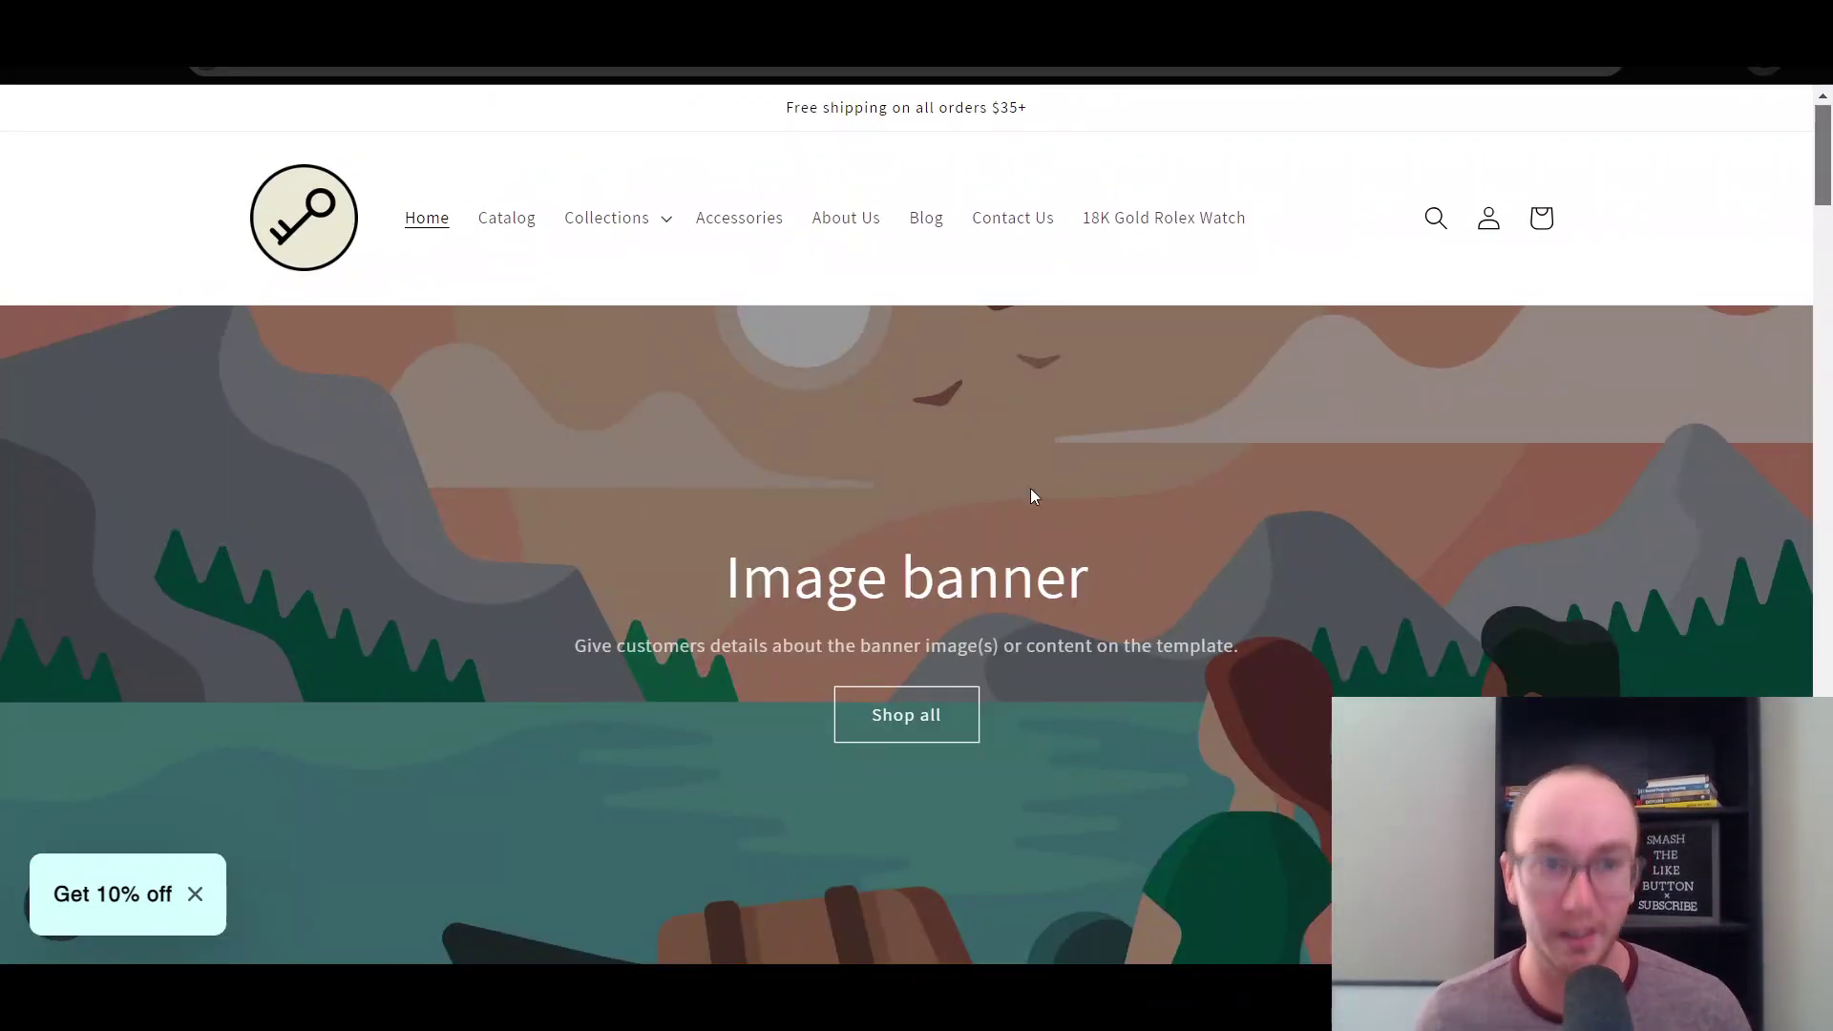
key(ctrl+w)
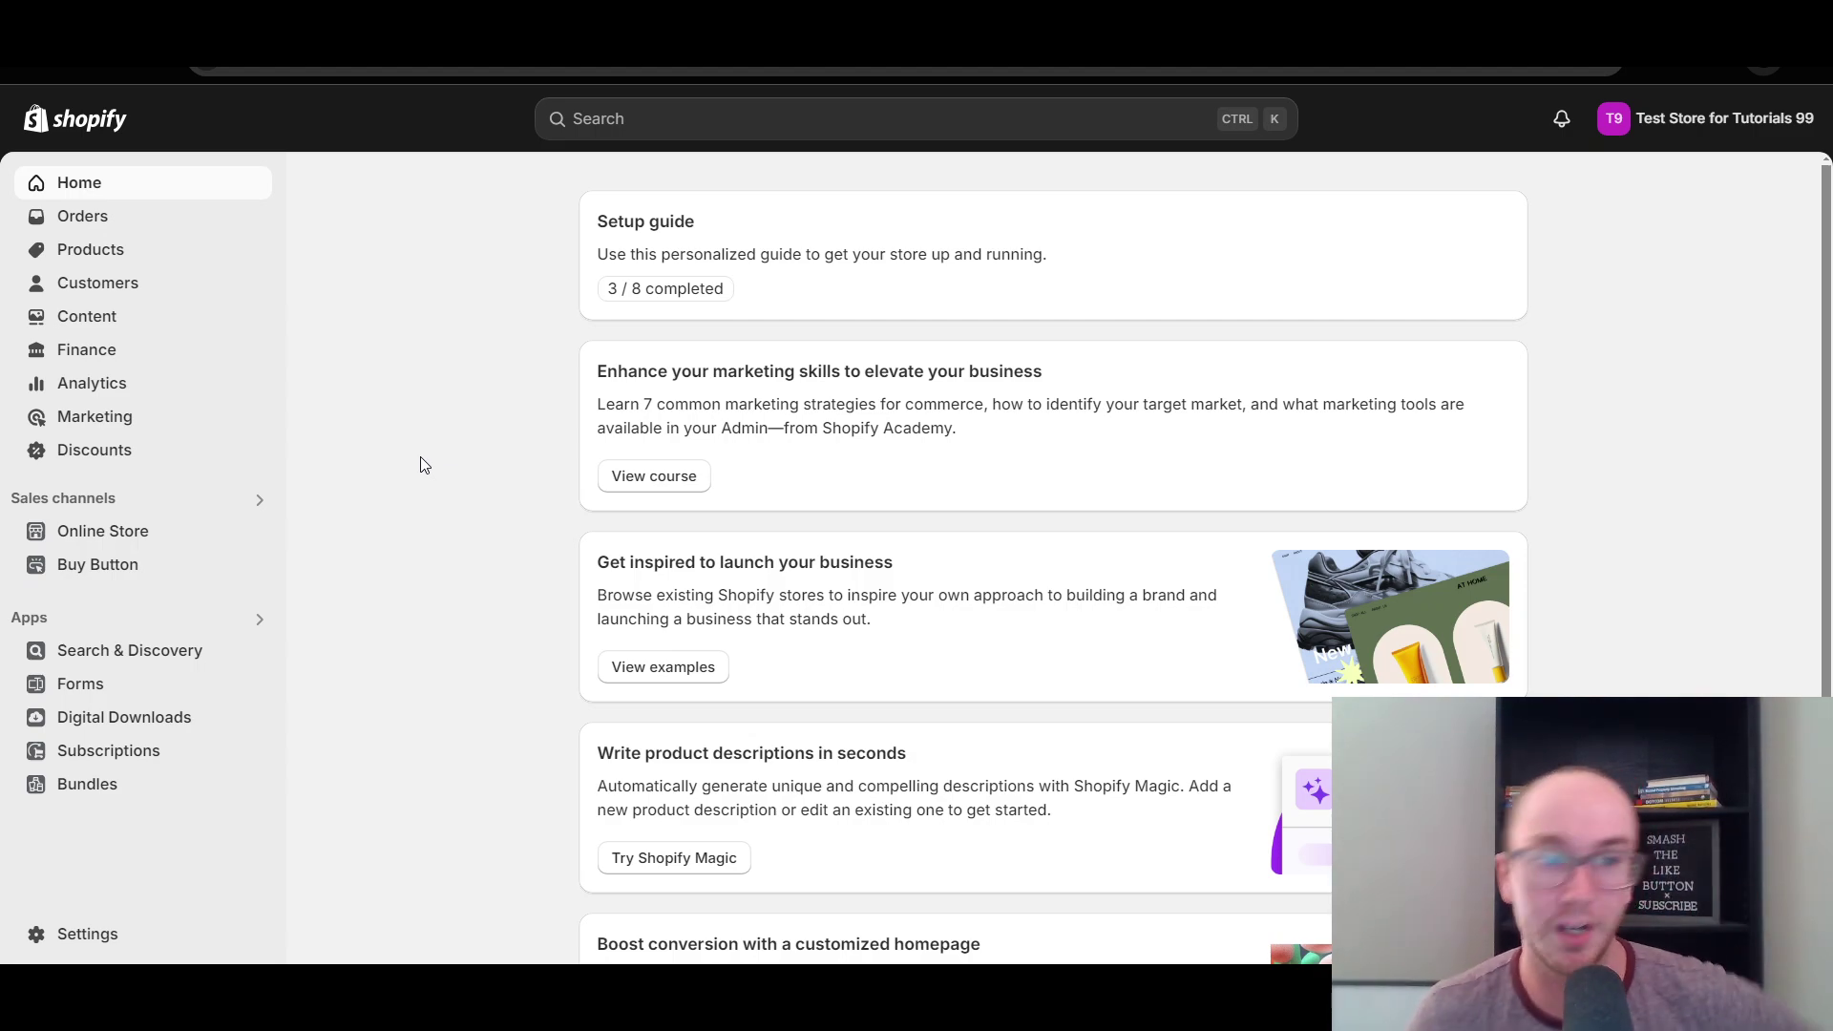
Check the store's product list and open the current Dawn theme of the online store for customization.
click(90, 249)
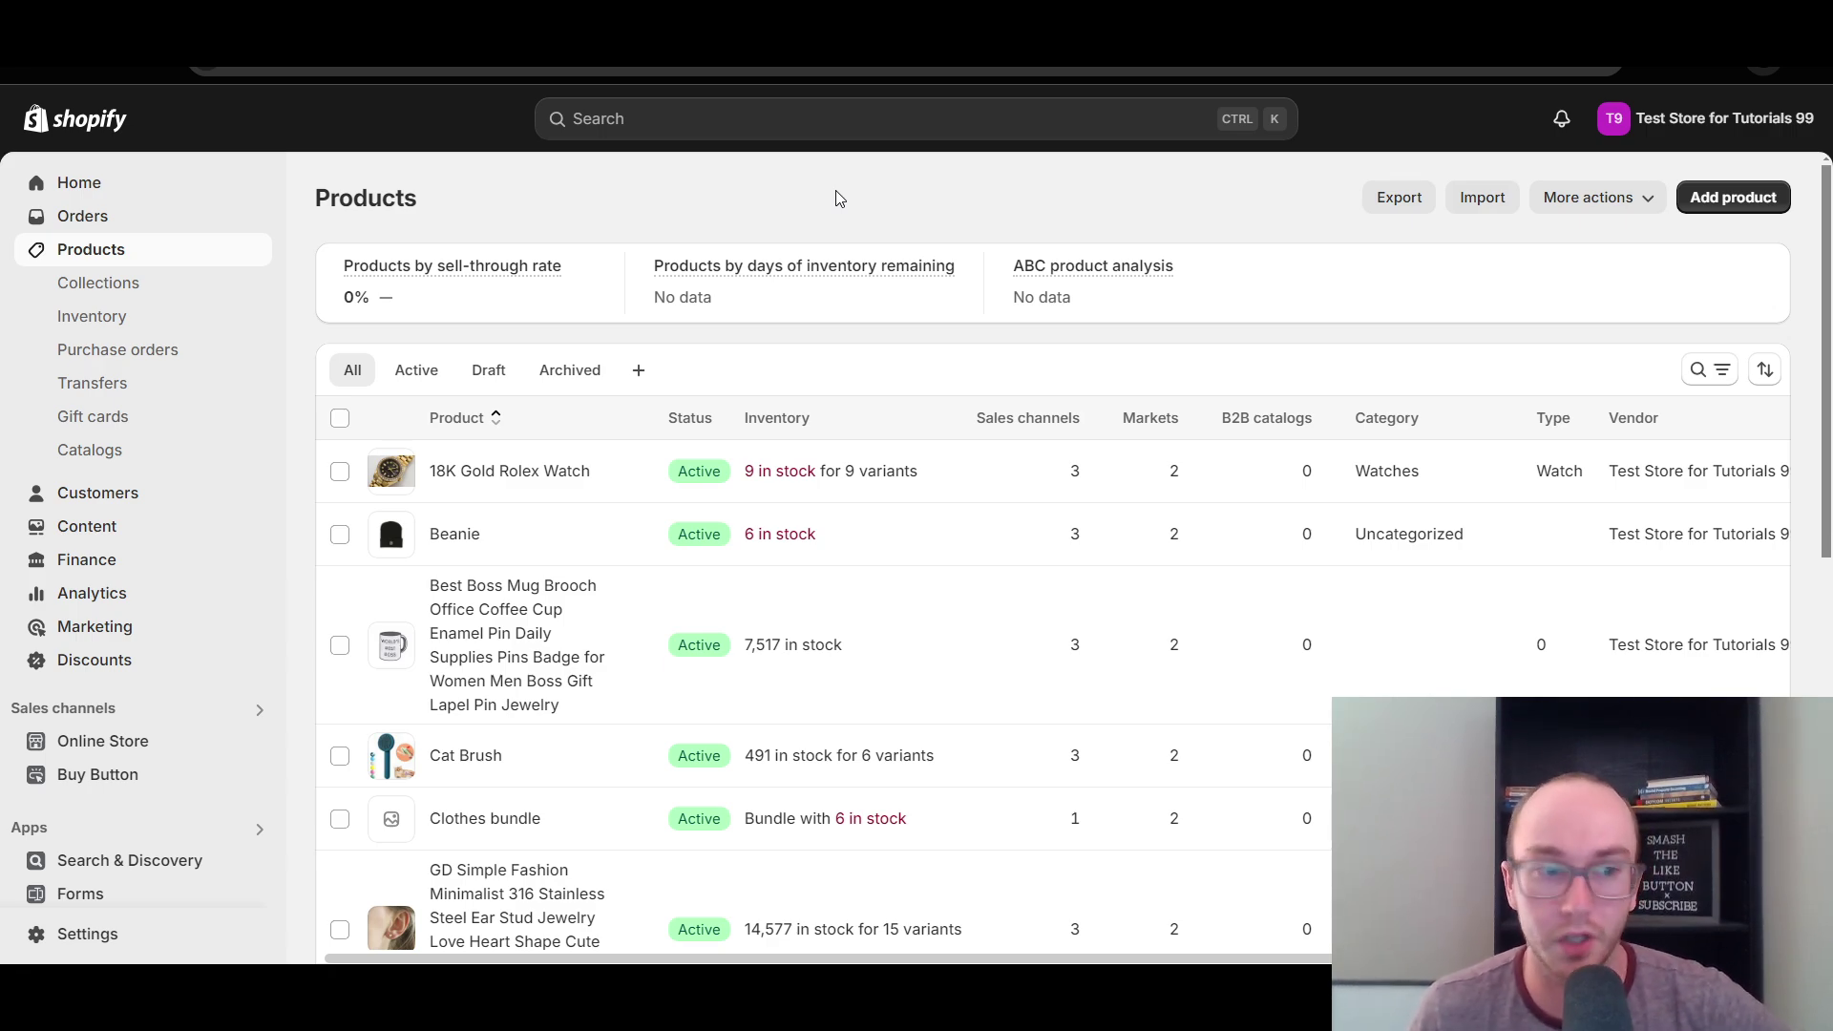
click(104, 741)
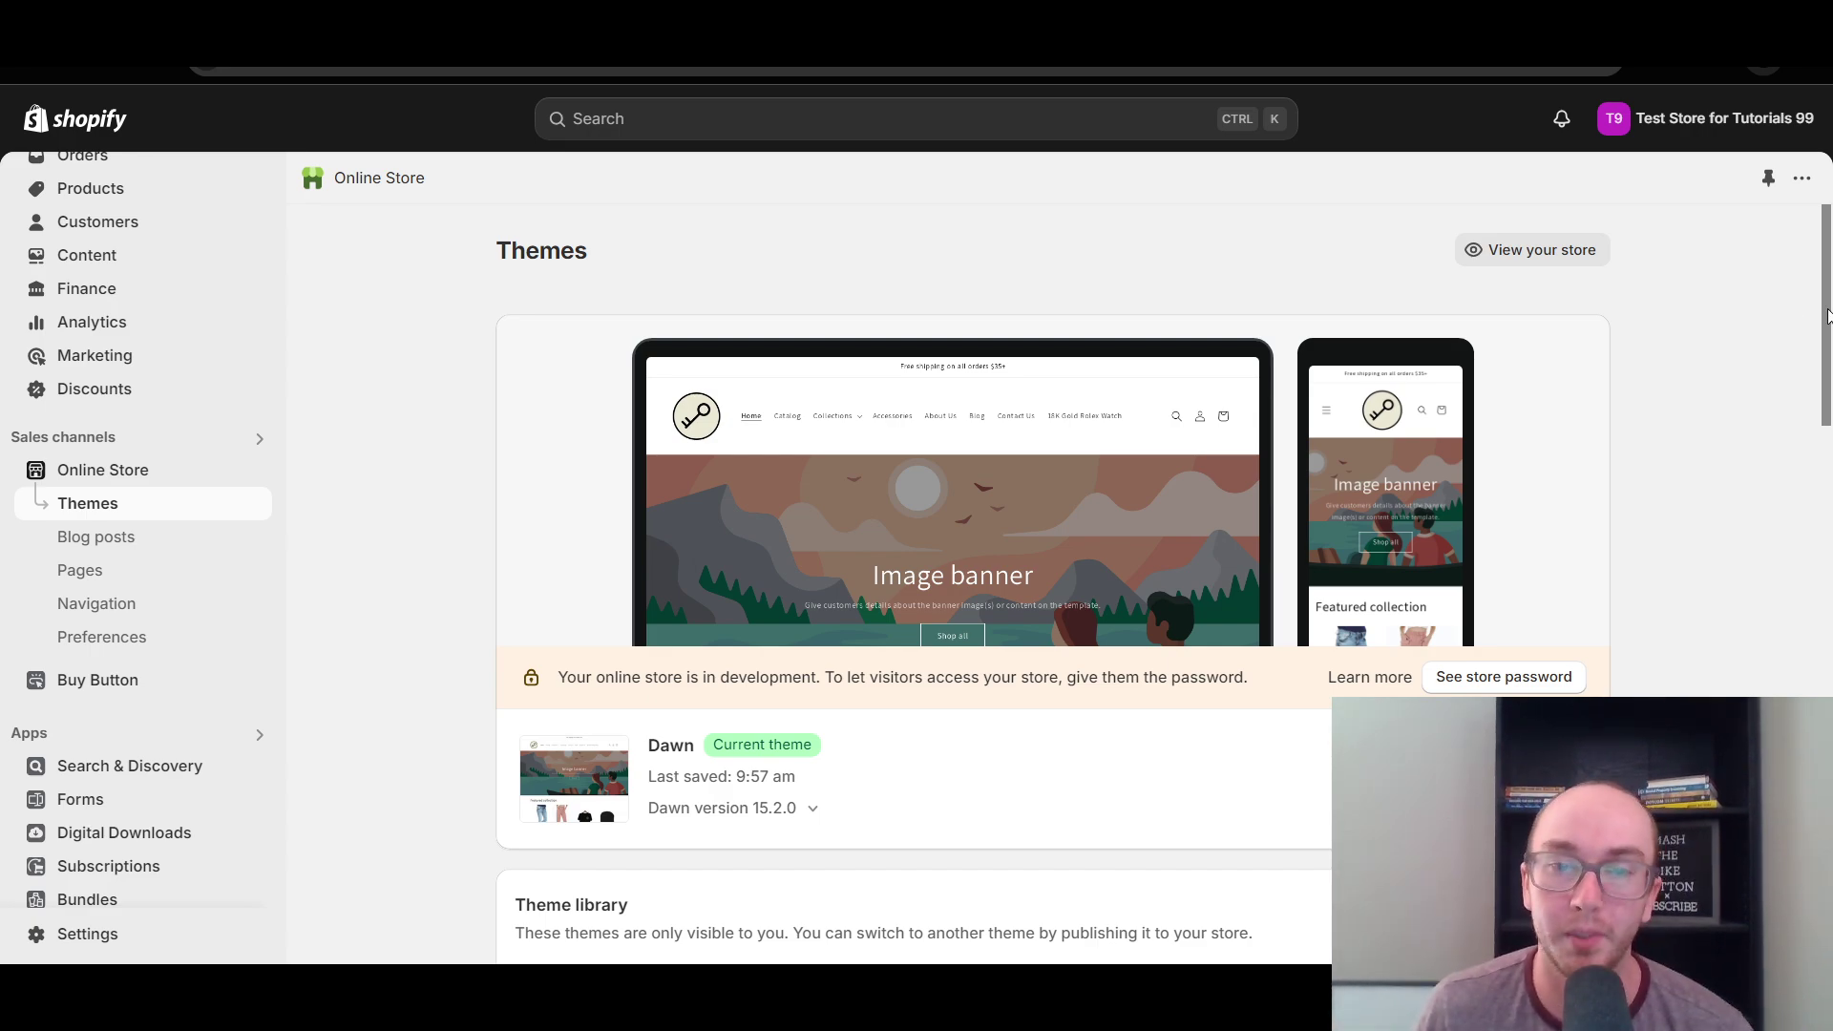
scroll(1620, 346, down, 3)
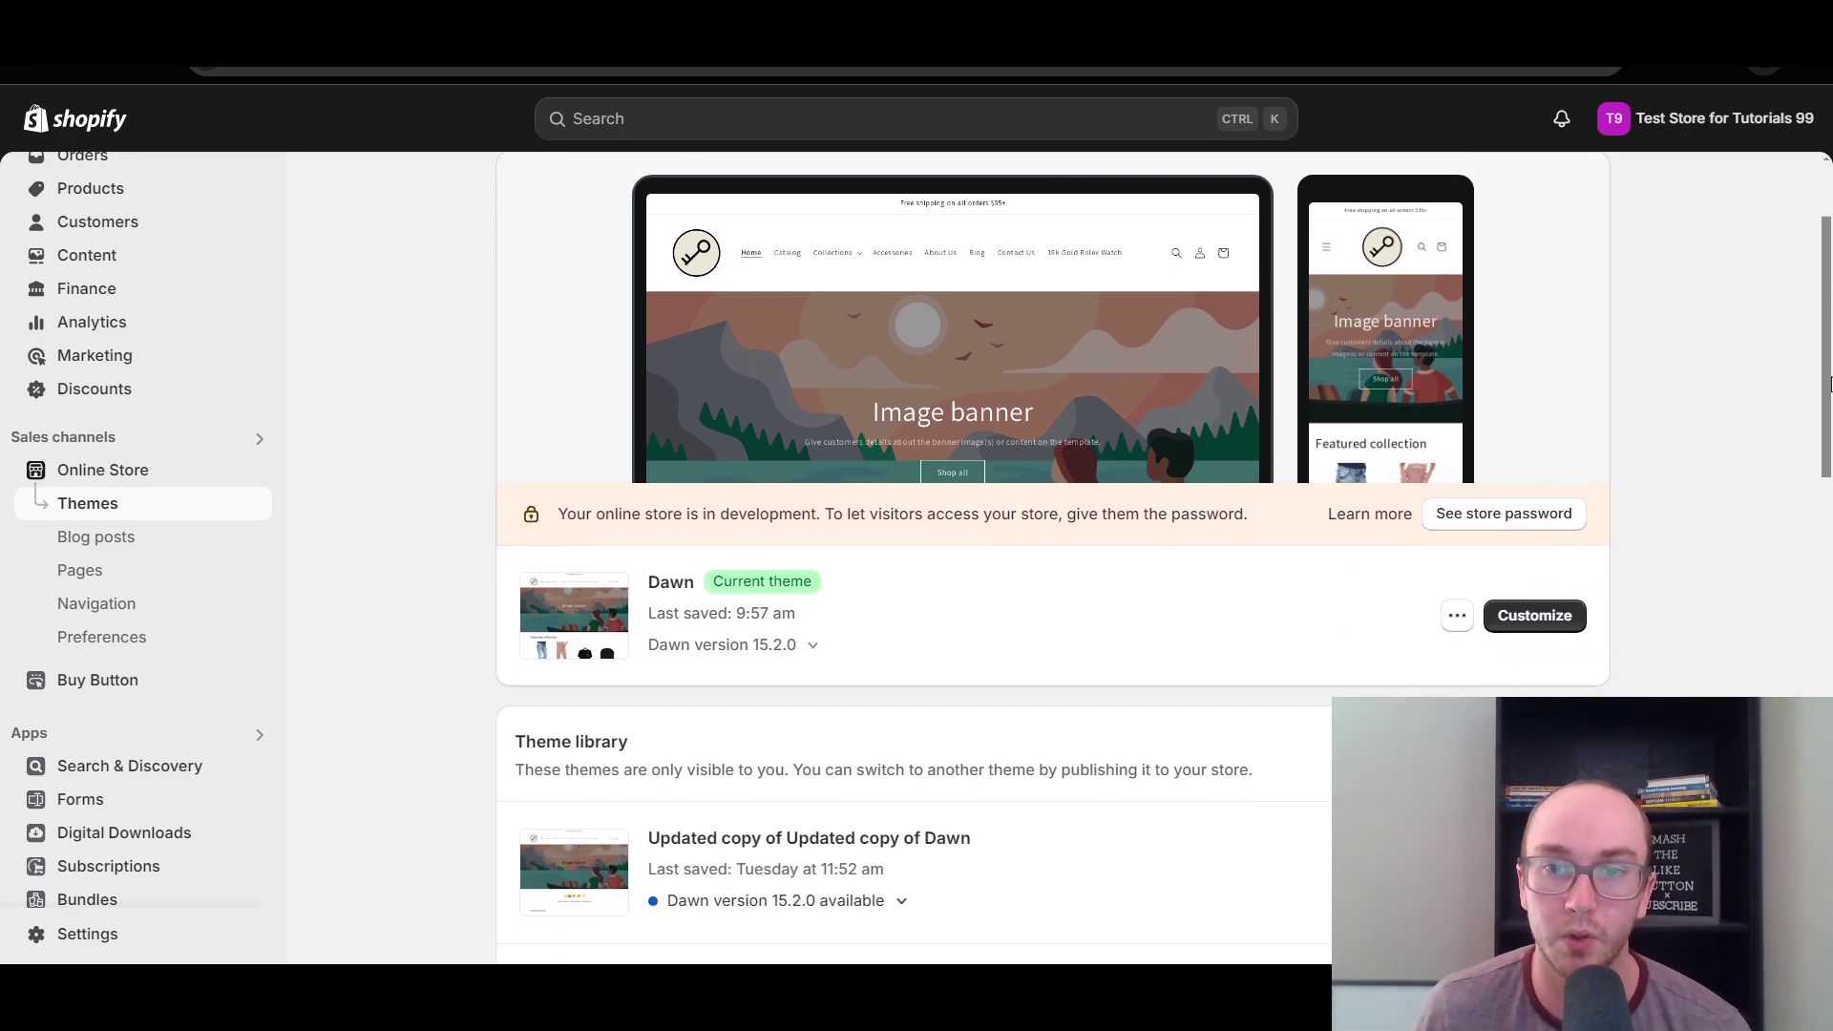
scroll(1588, 565, down, 1)
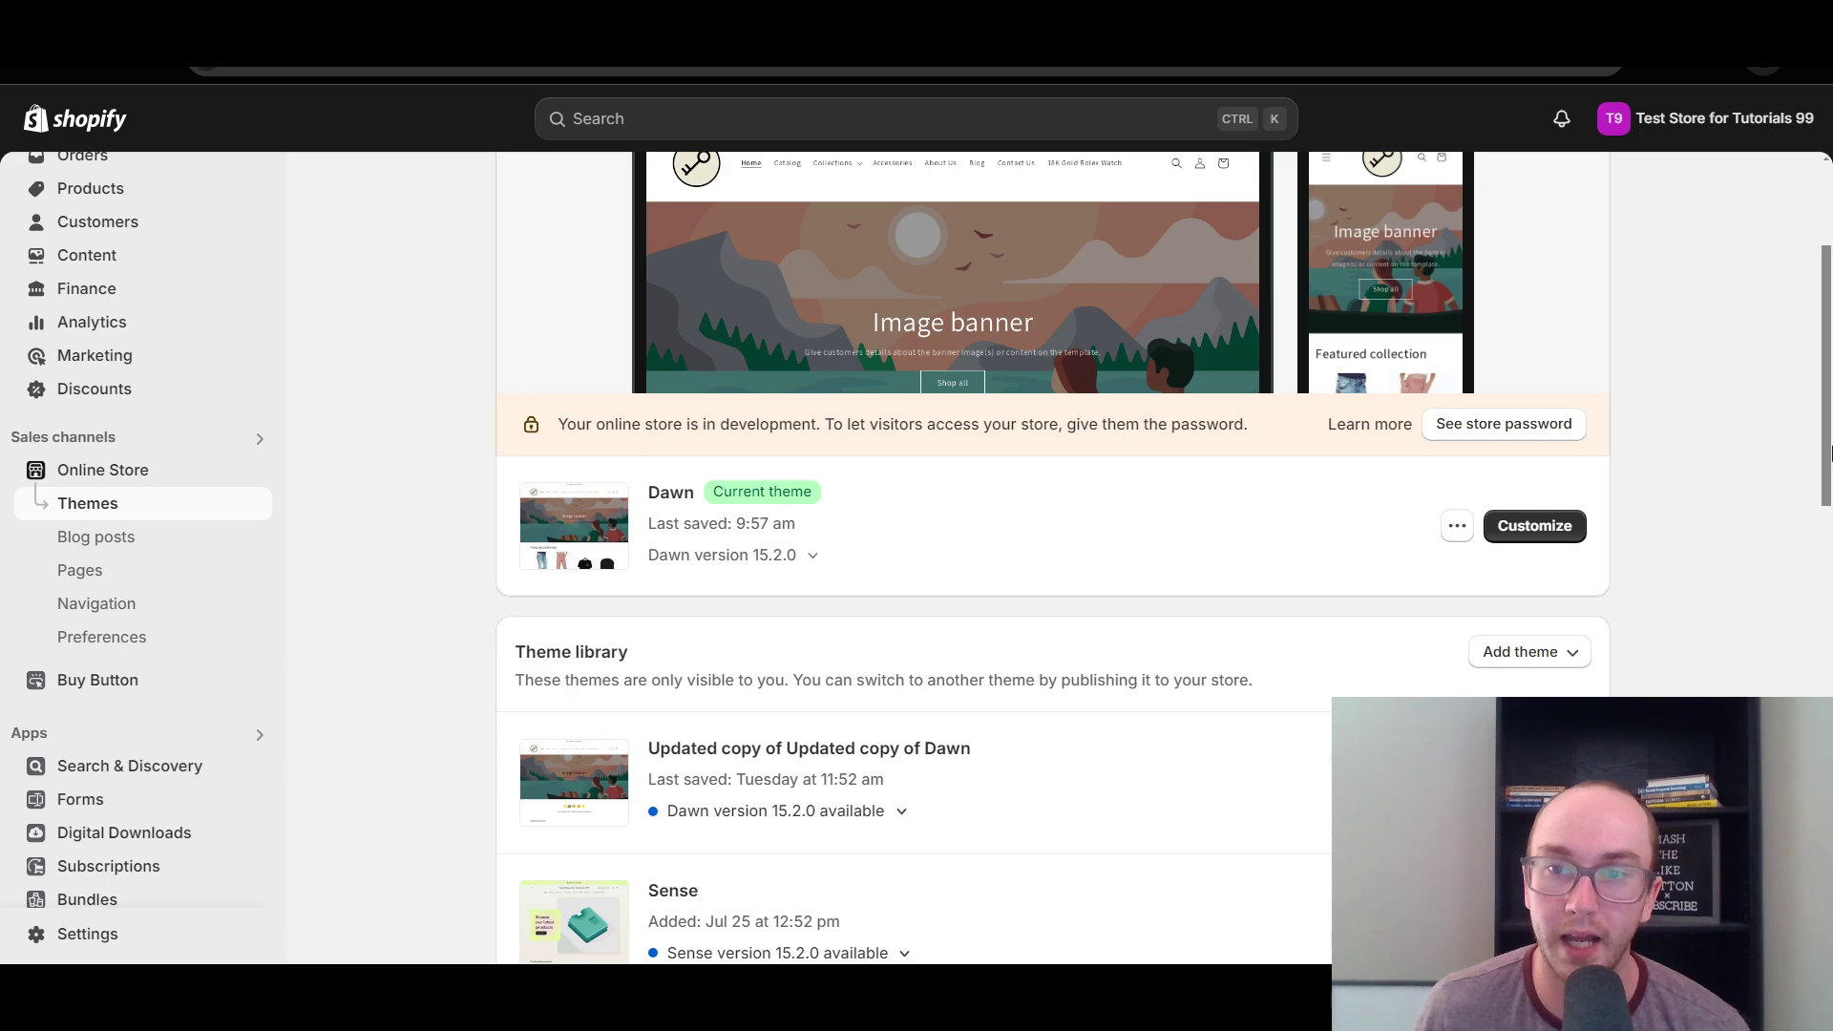
click(1571, 435)
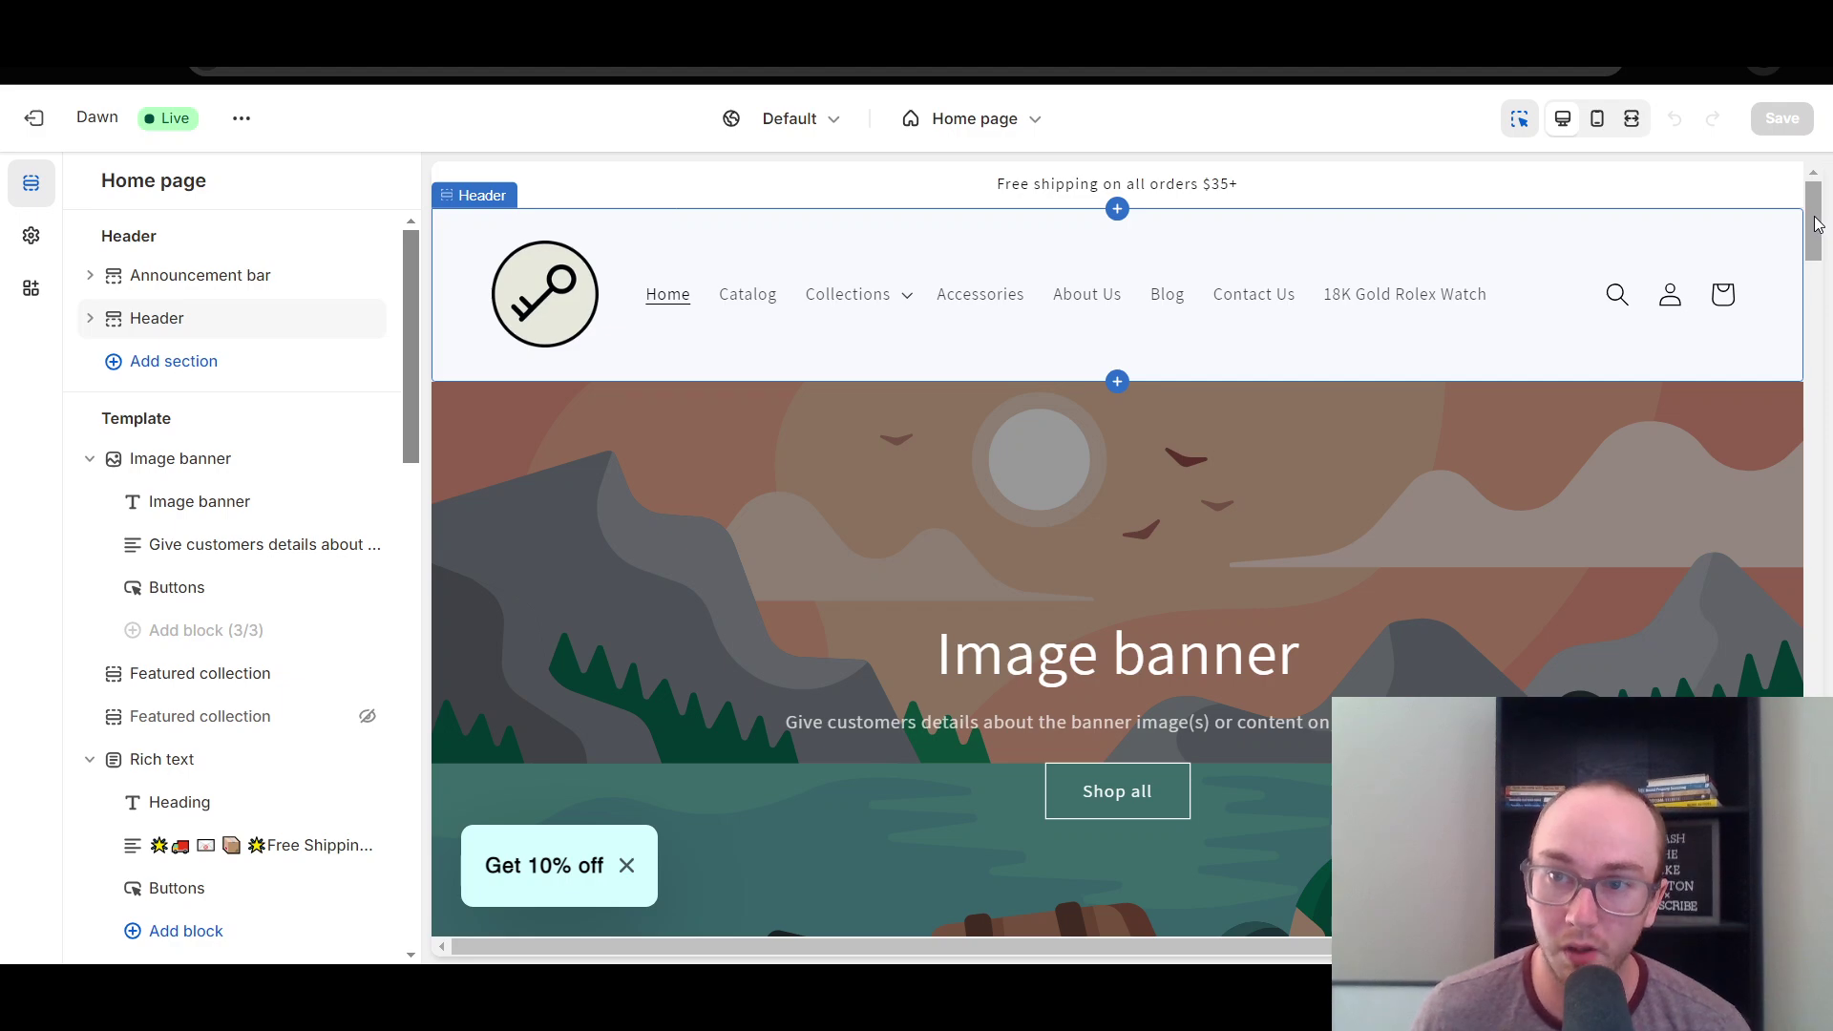
Look through the home page preview in the theme editor, from the header down to the video section and back to the featured collection.
mouse_move(1817, 223)
mouse_down()
mouse_move(1813, 309)
mouse_move(1788, 215)
mouse_up()
scroll(1789, 238, down, 5)
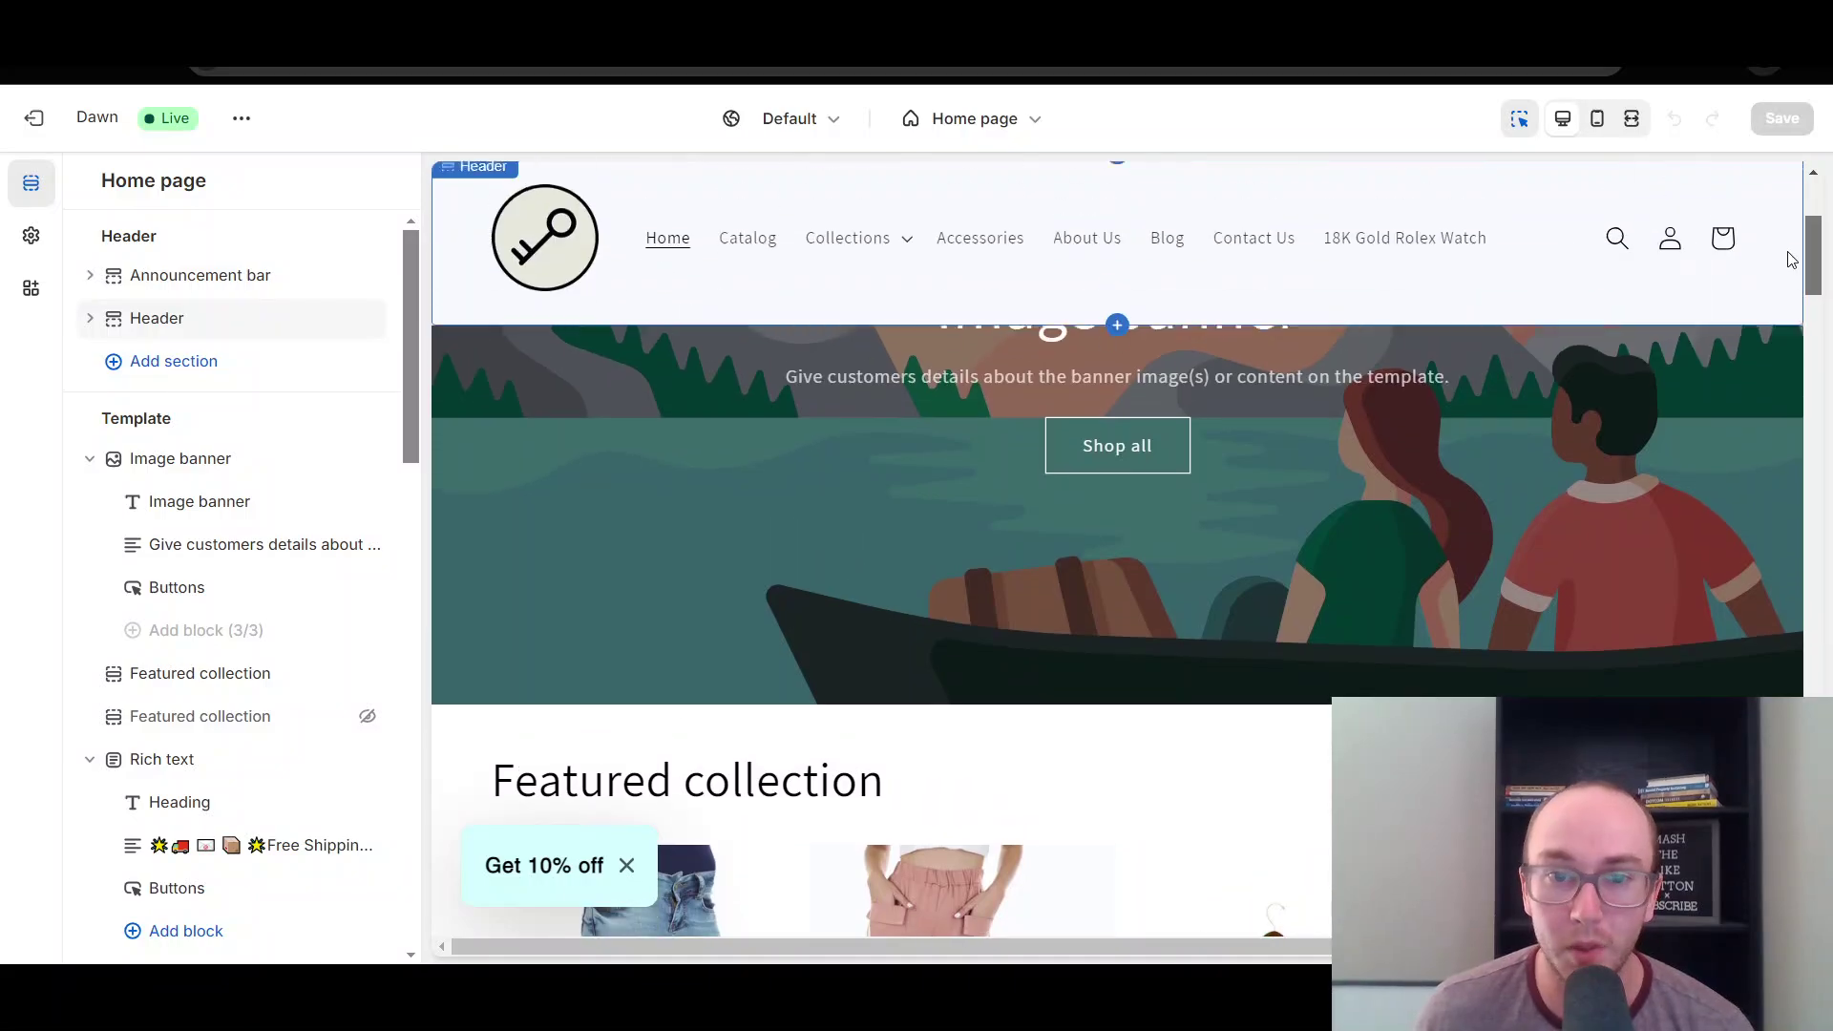
scroll(1789, 272, down, 10)
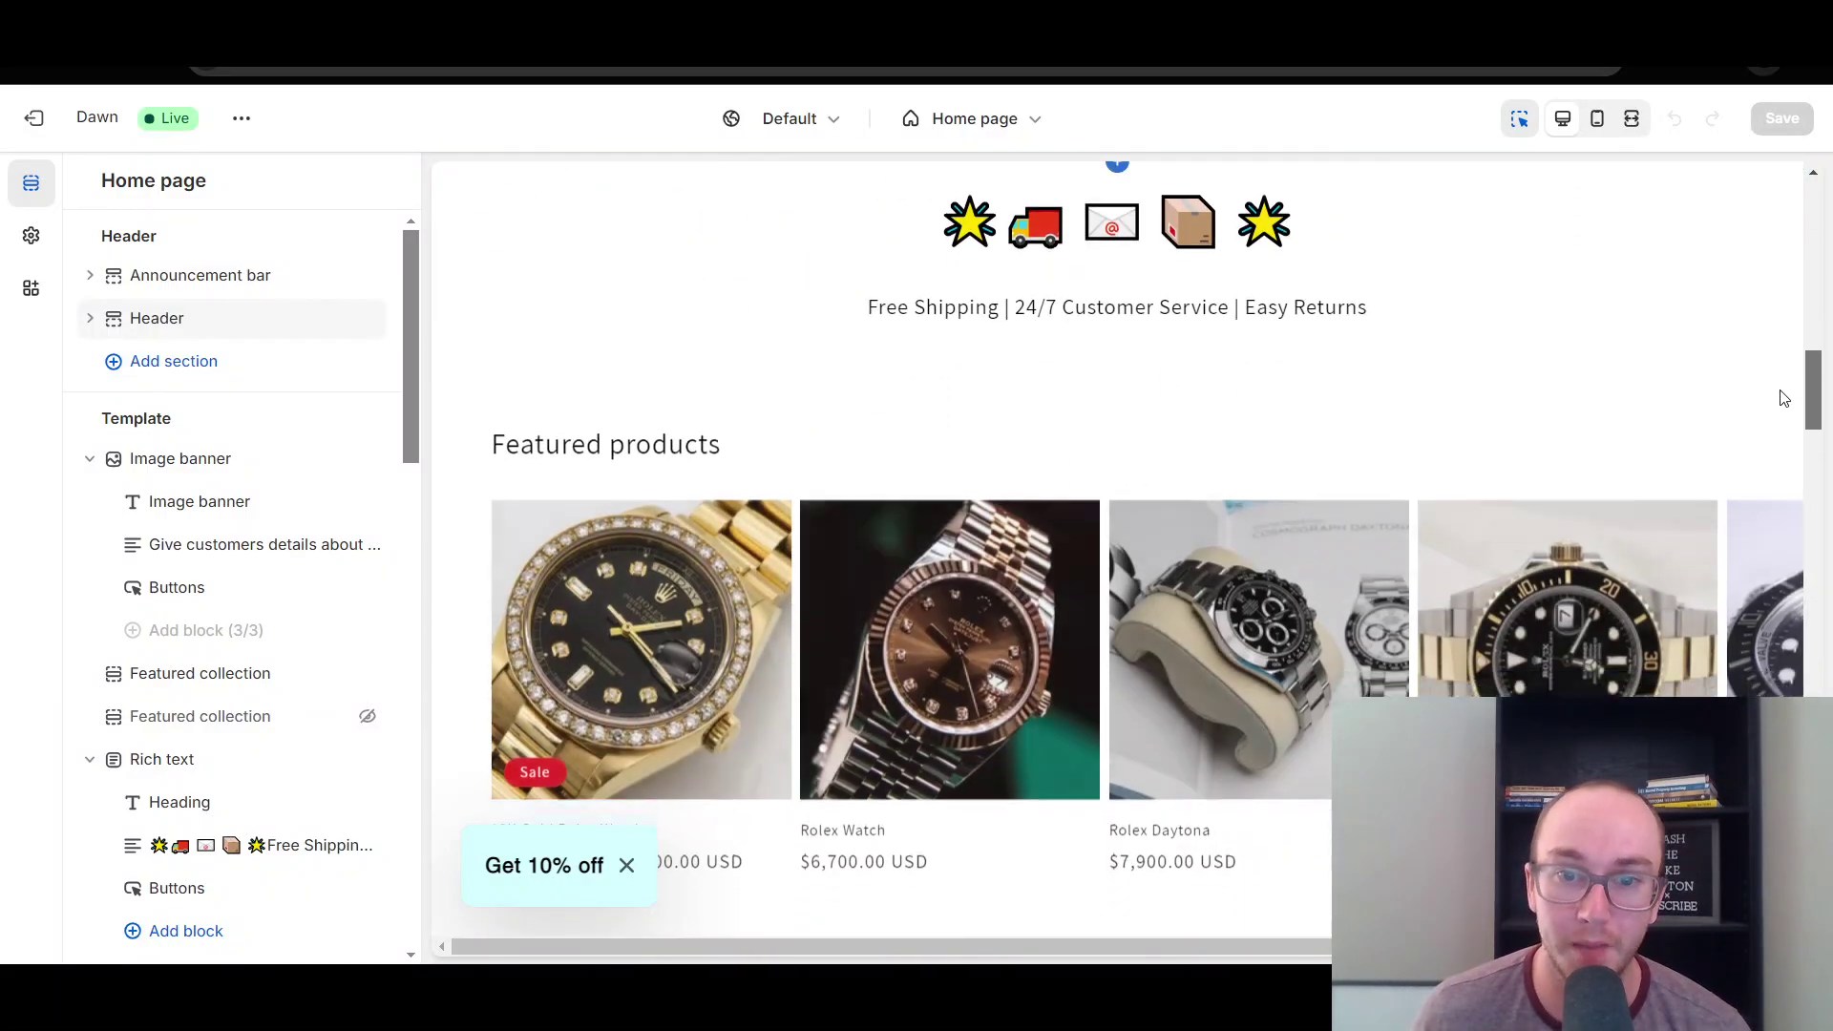
scroll(1769, 486, down, 8)
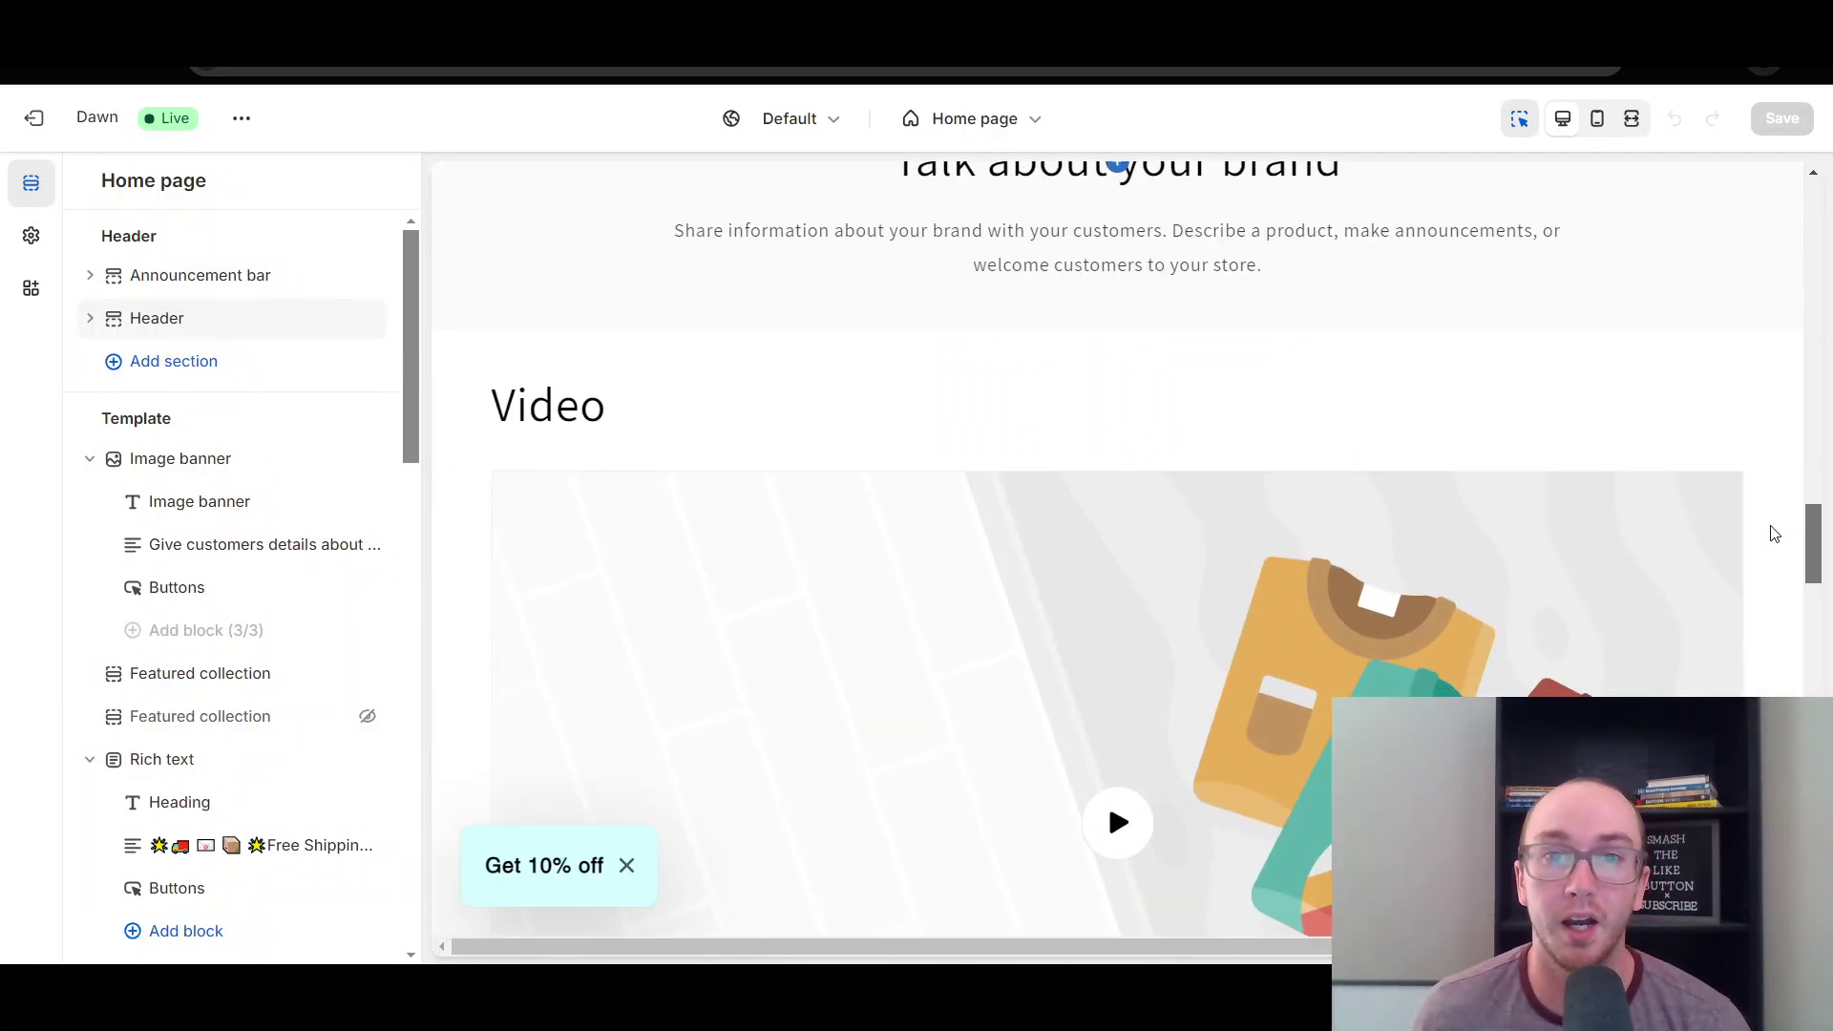
scroll(1780, 458, up, 10)
drag(1813, 425, 1811, 285)
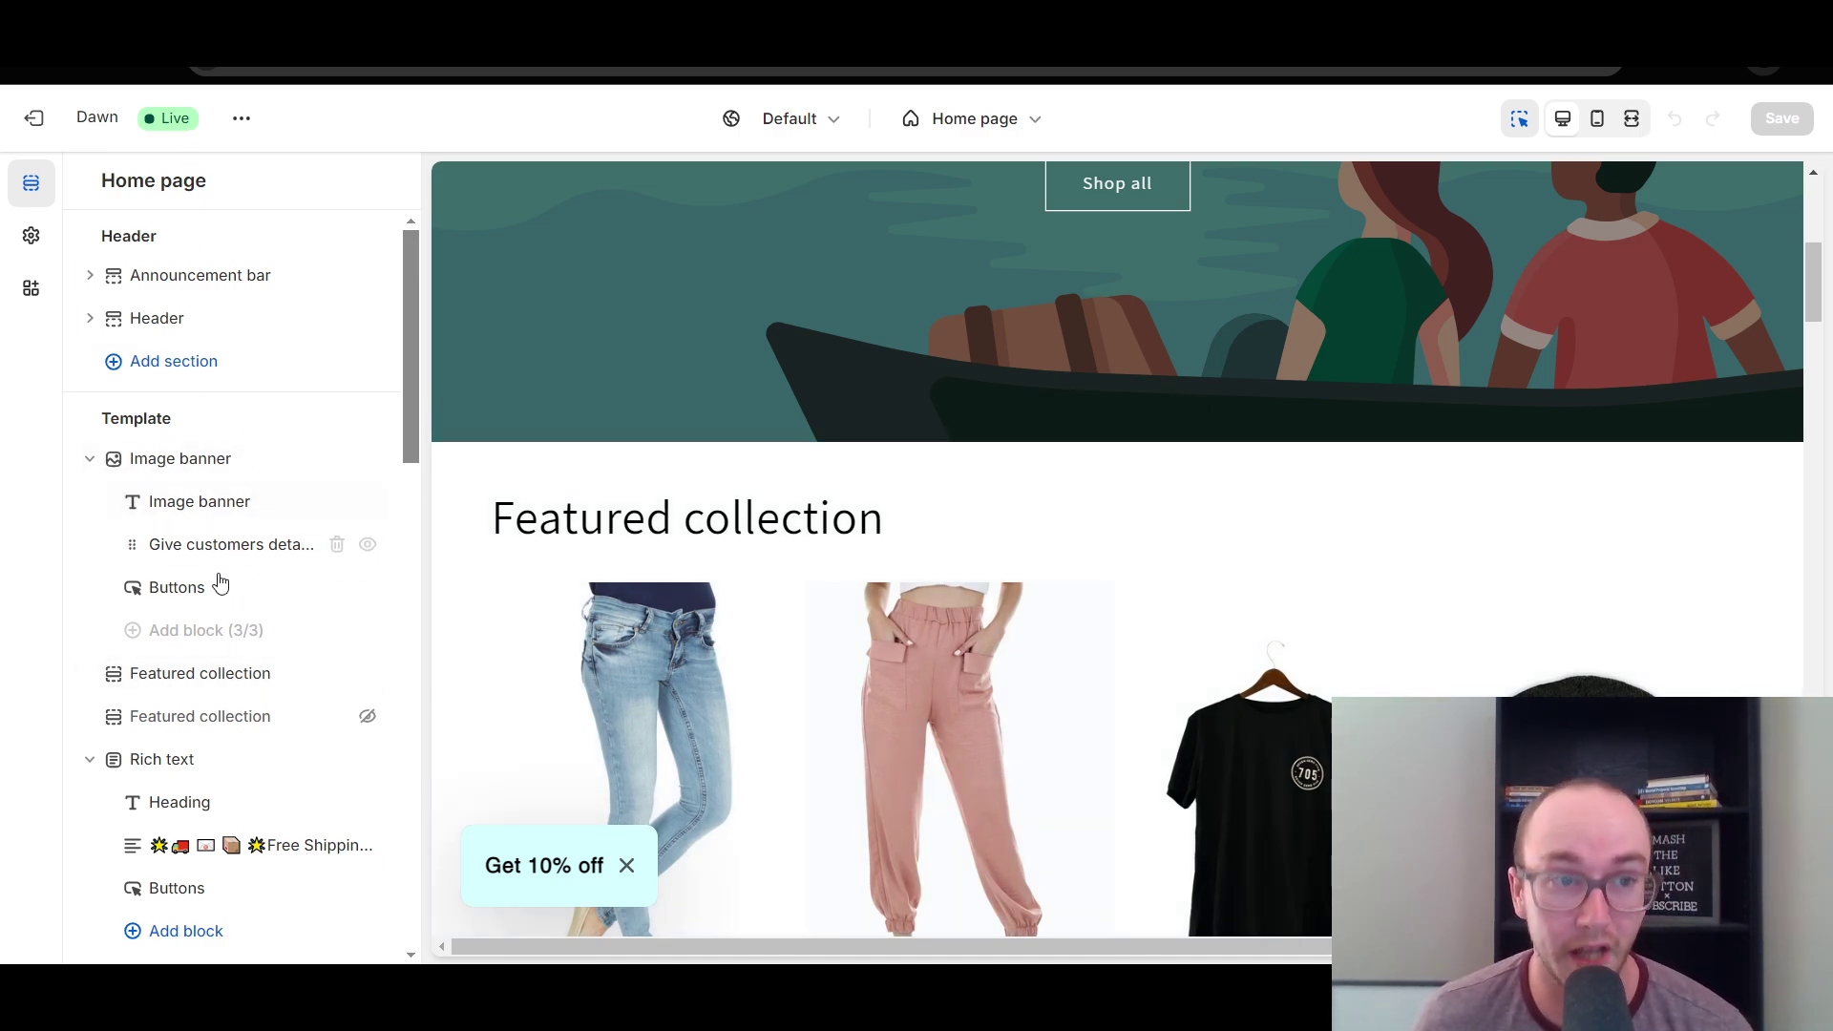
Add a Featured product section to the home page template between the image banner and the first featured collection.
mouse_move(200, 464)
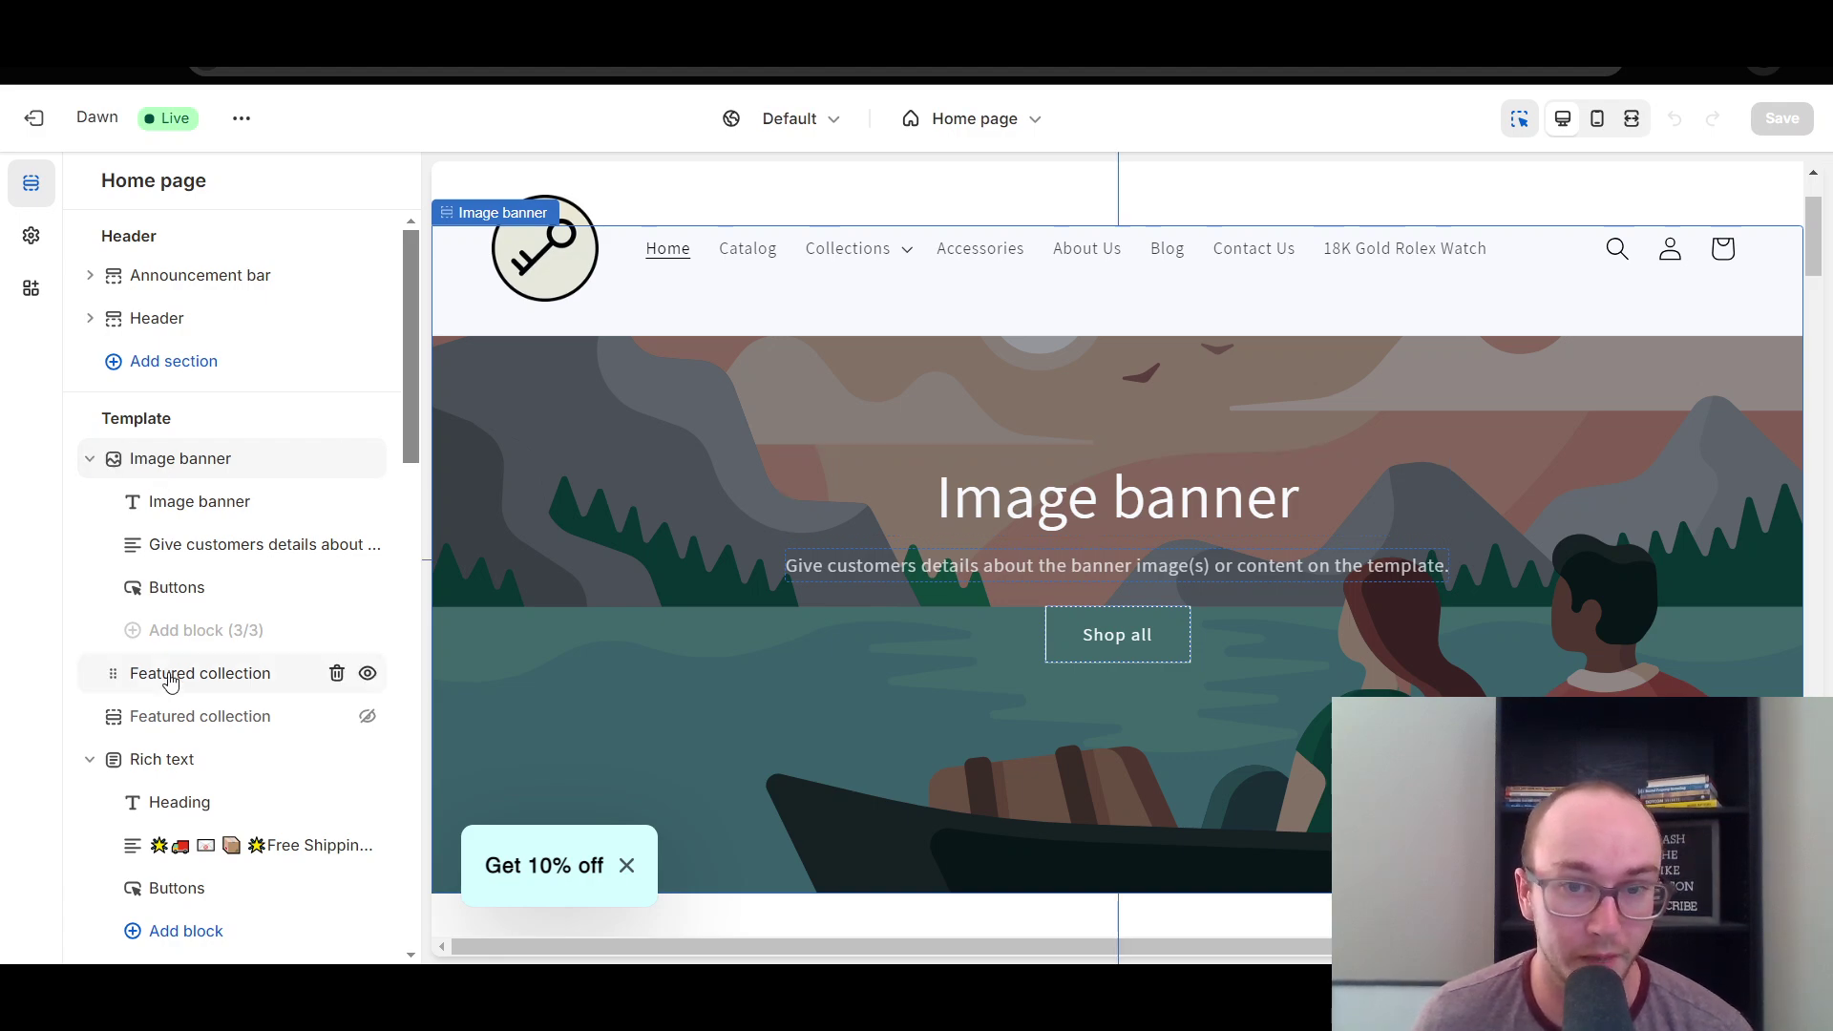
mouse_move(178, 681)
mouse_move(231, 651)
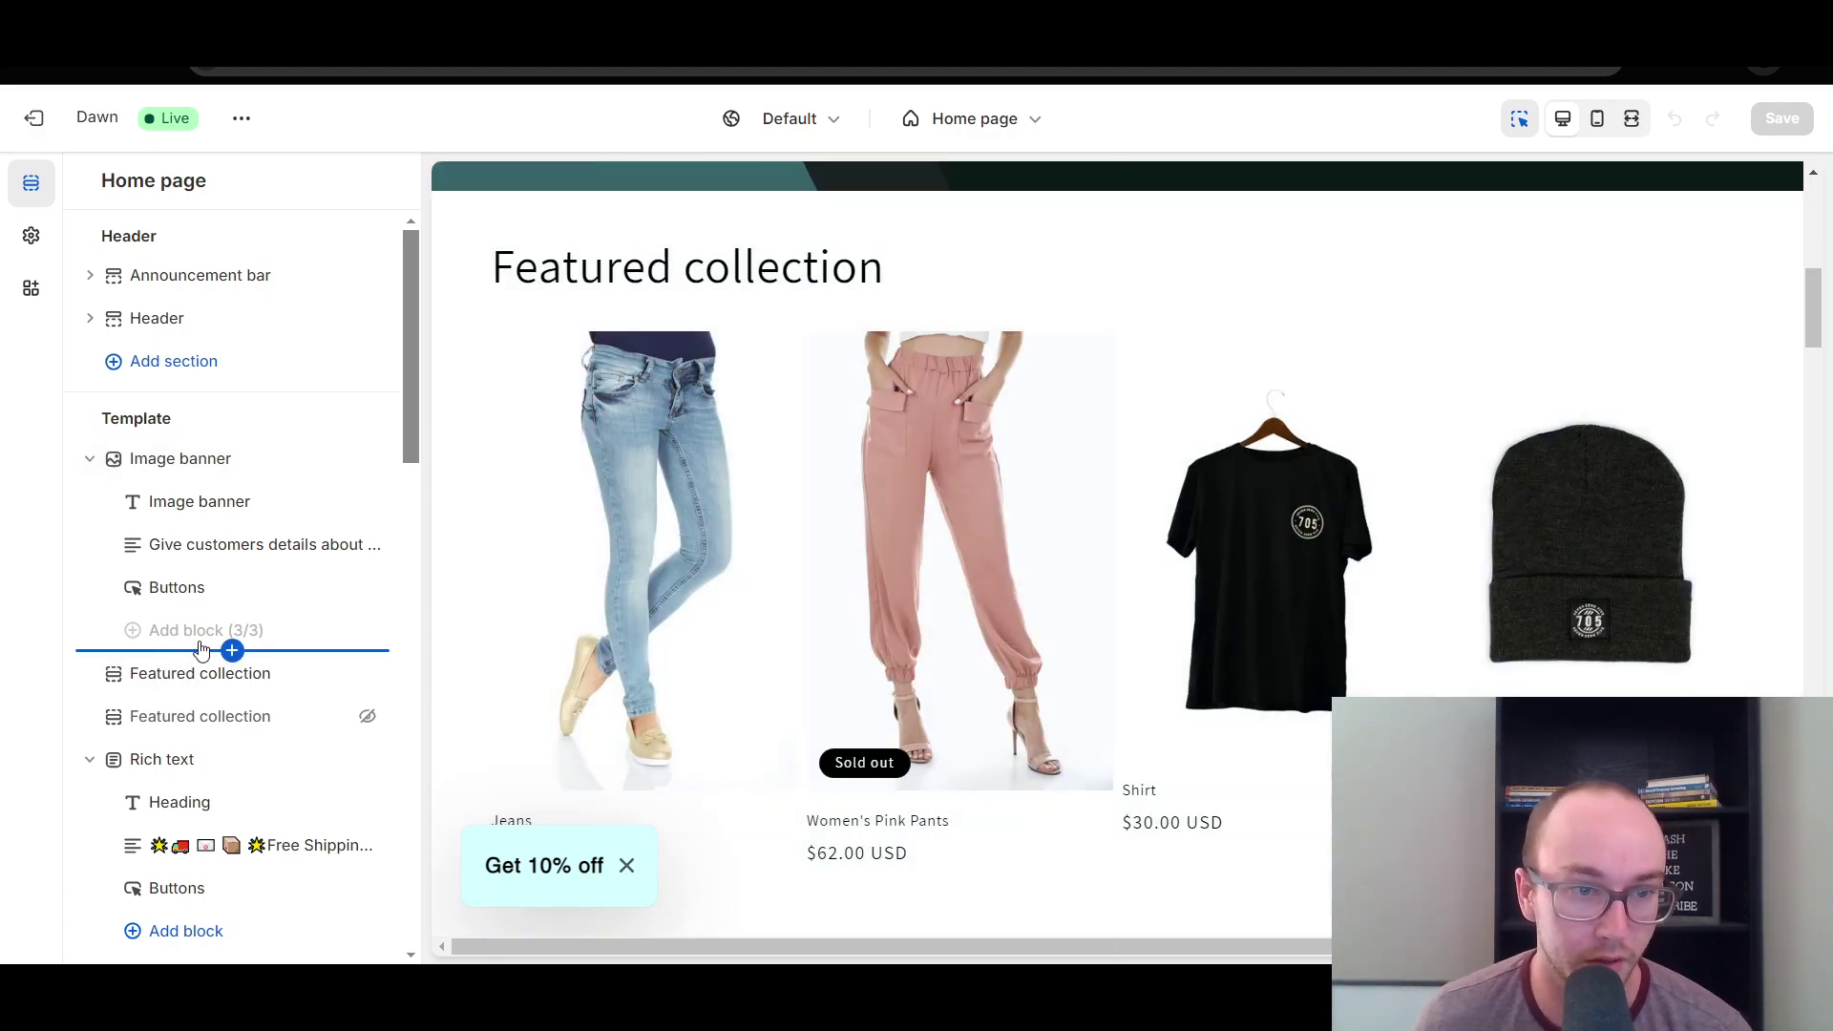
click(233, 653)
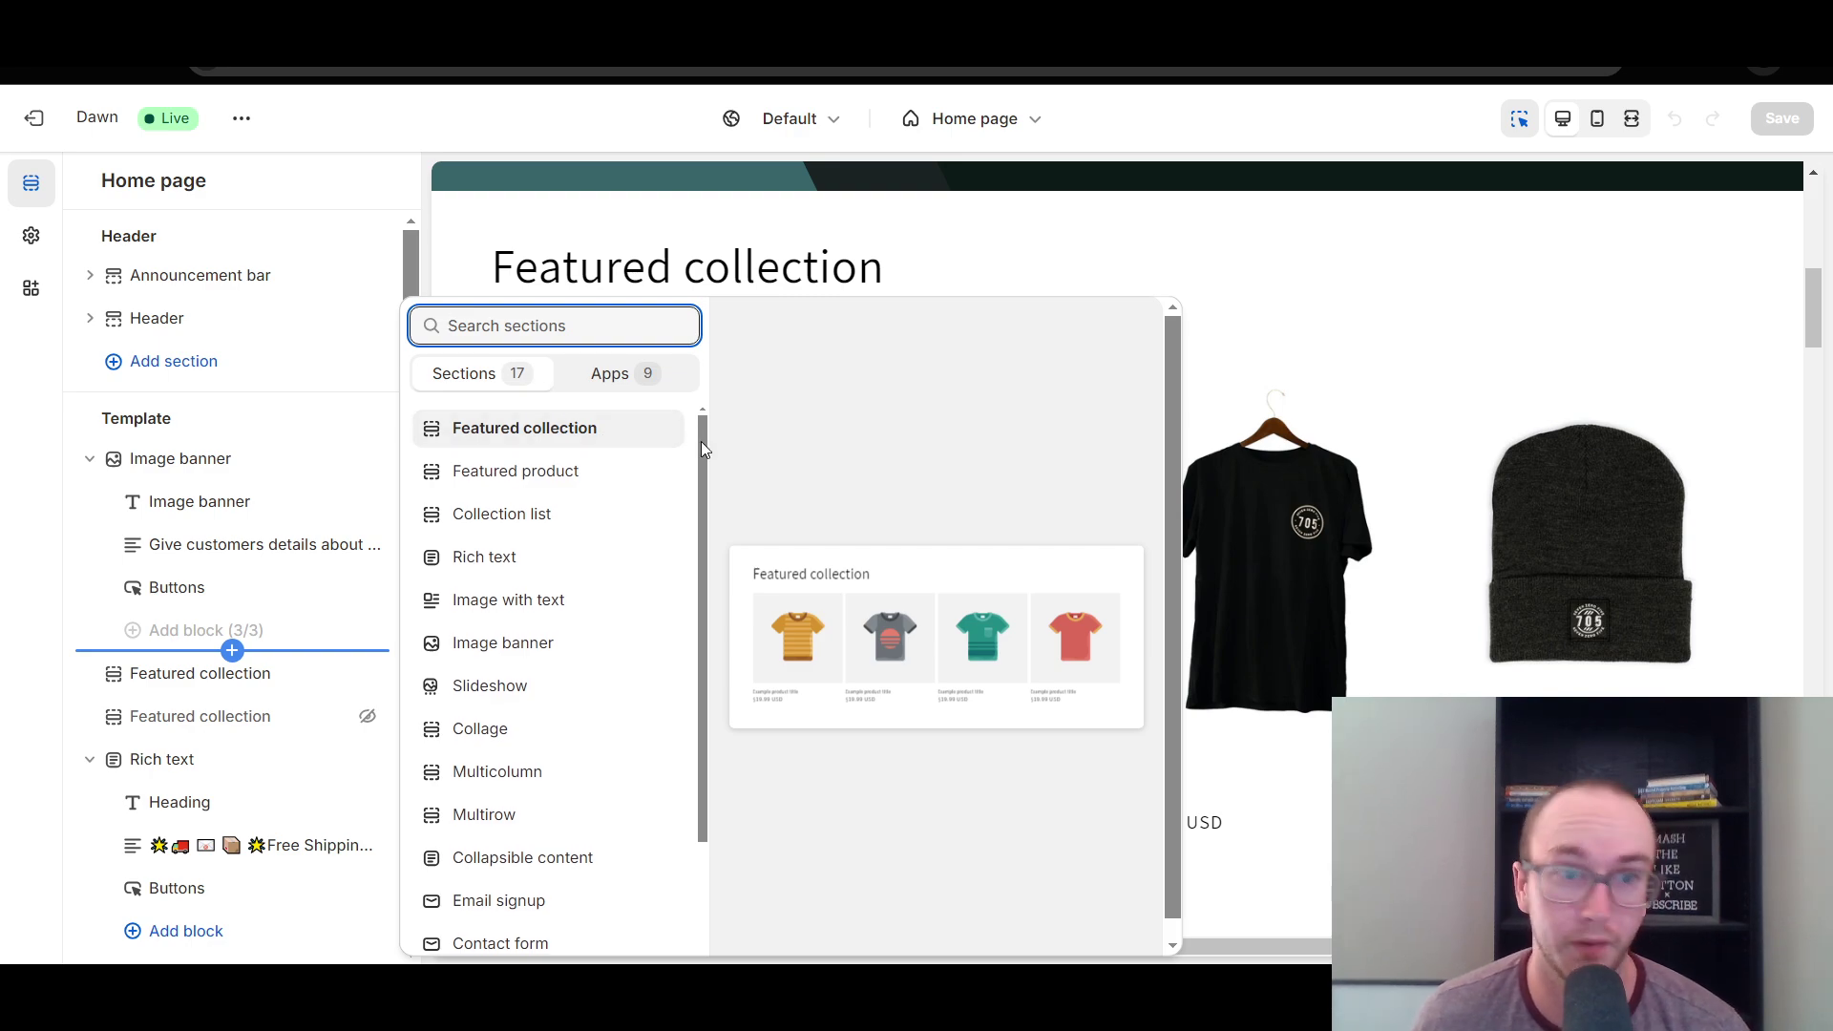
mouse_move(700, 441)
mouse_down()
mouse_move(695, 591)
mouse_move(699, 414)
mouse_up()
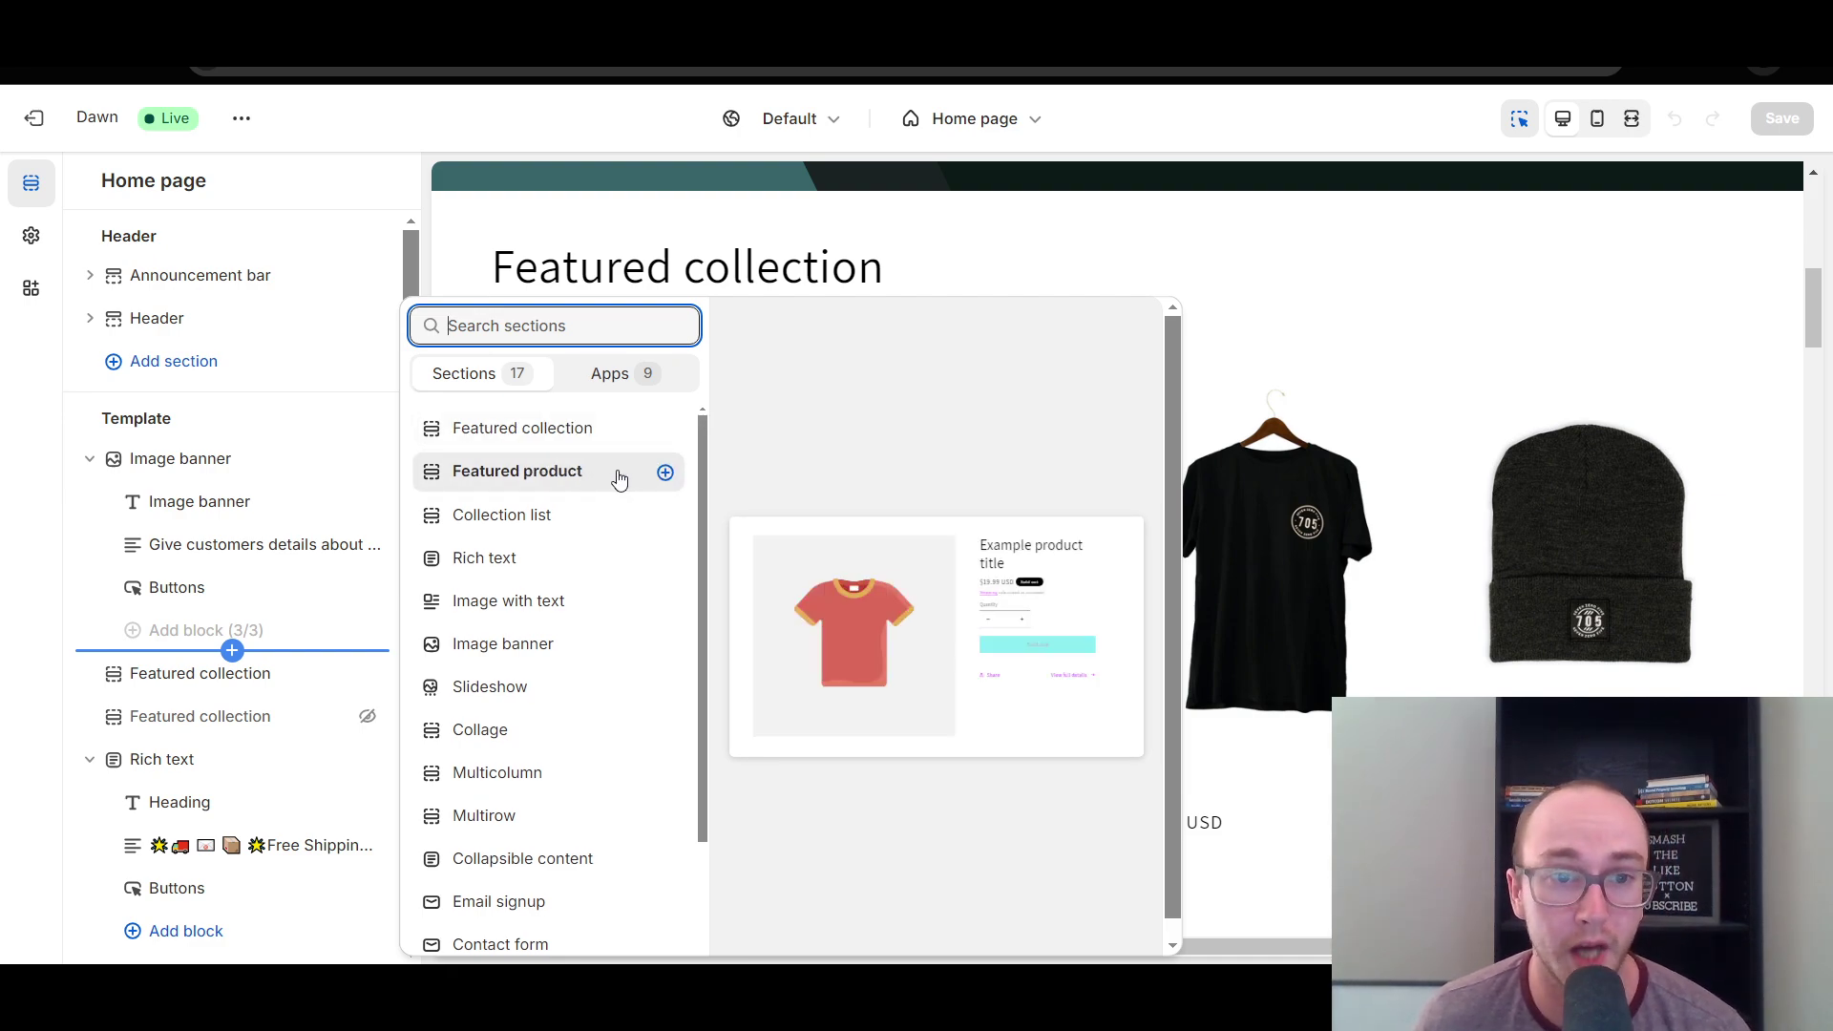
click(788, 284)
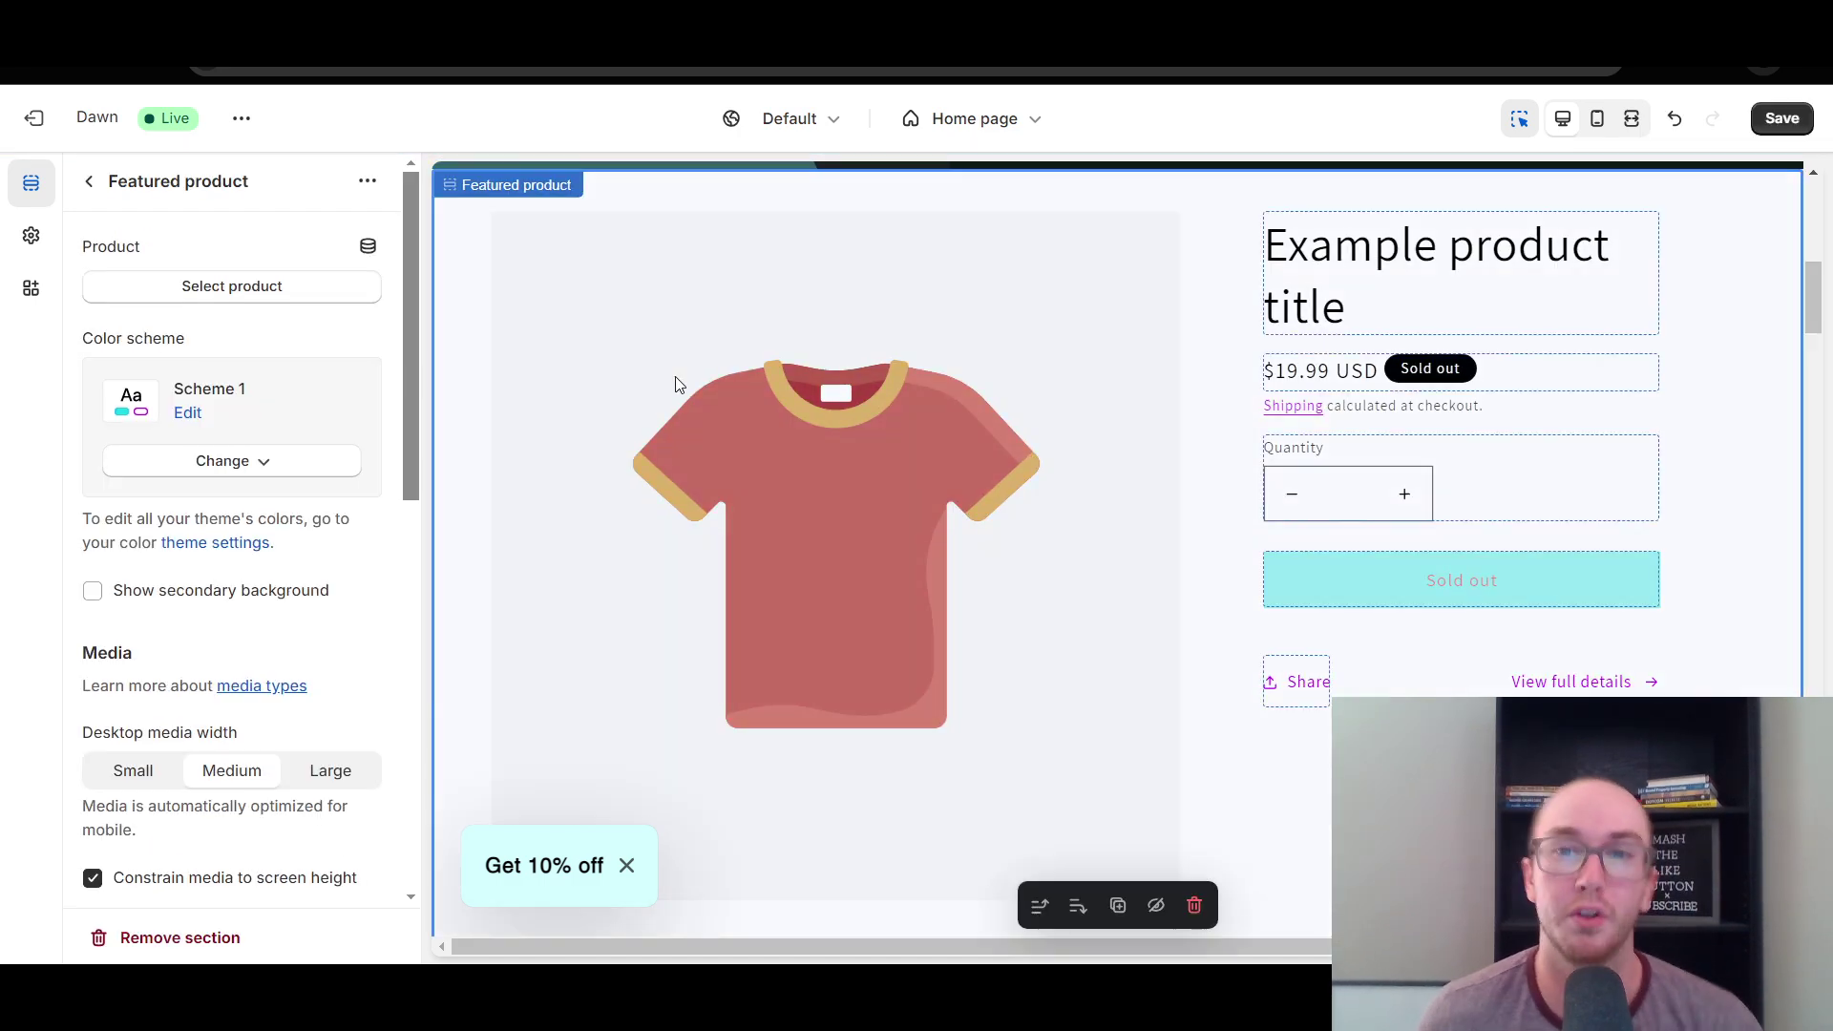
Open the product selection for the new featured product section and choose Shirt.
scroll(1735, 452, up, 1)
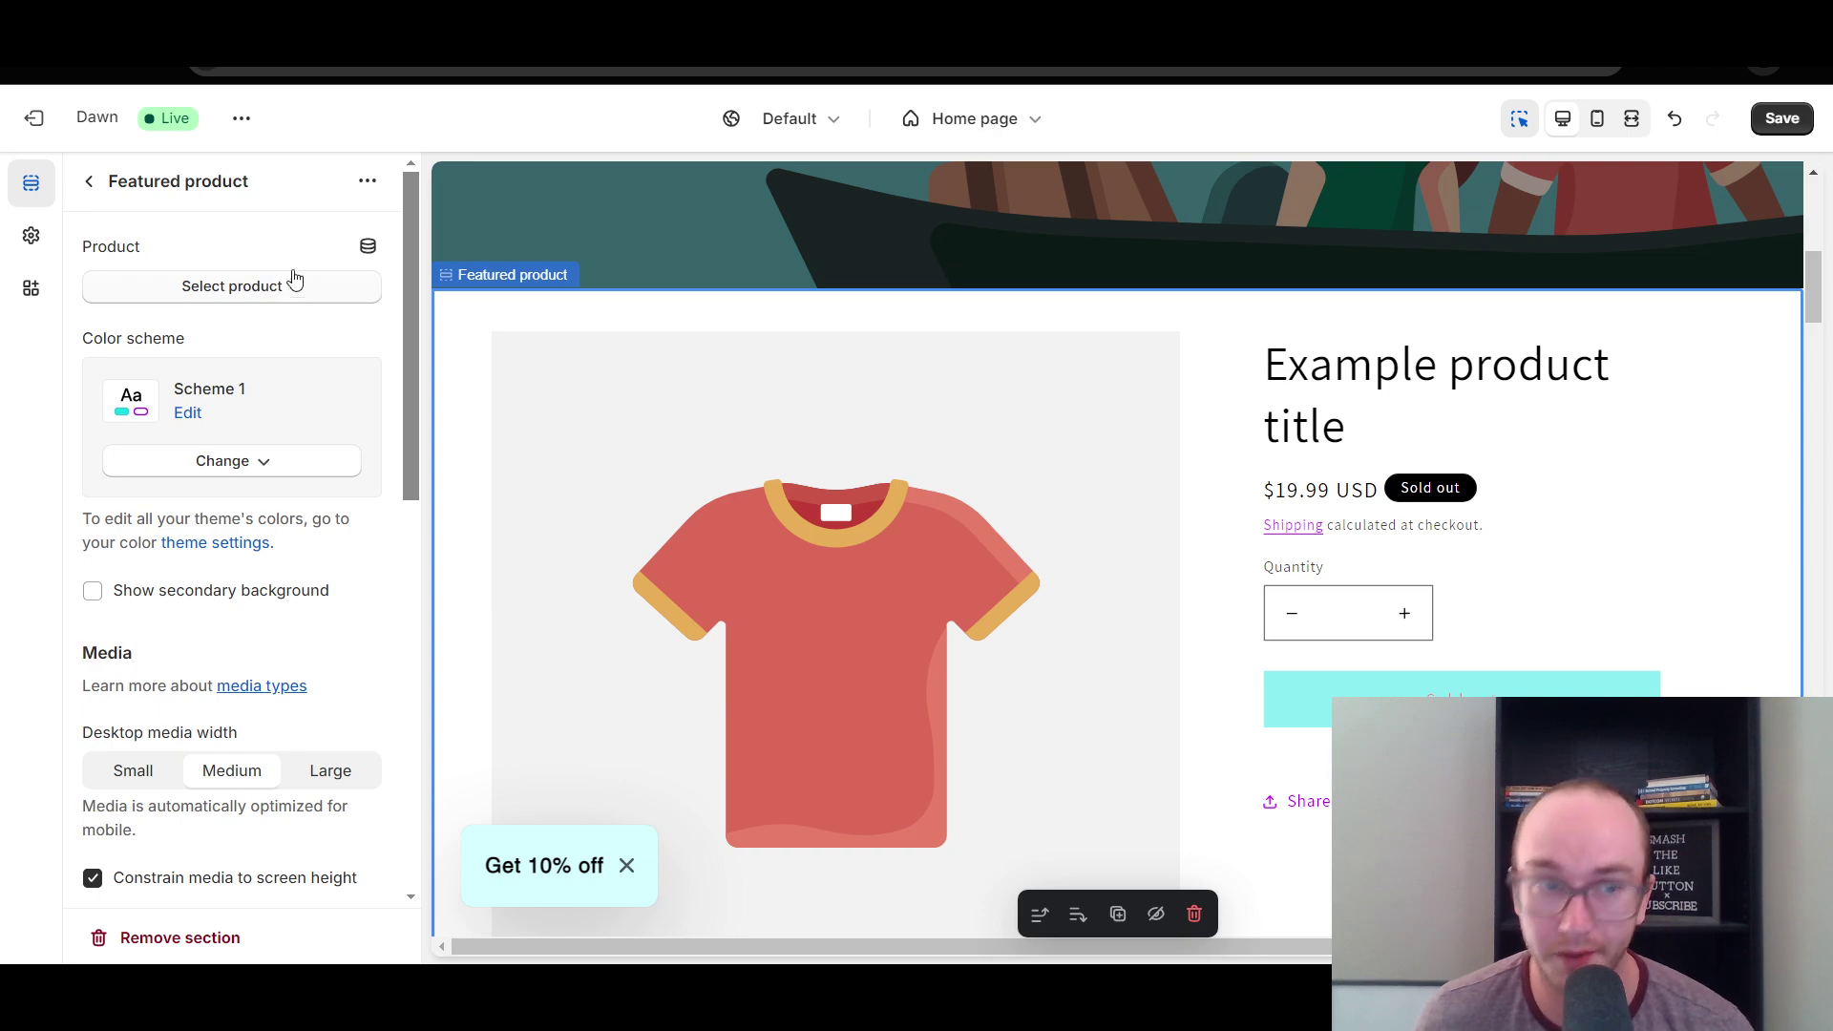
click(353, 286)
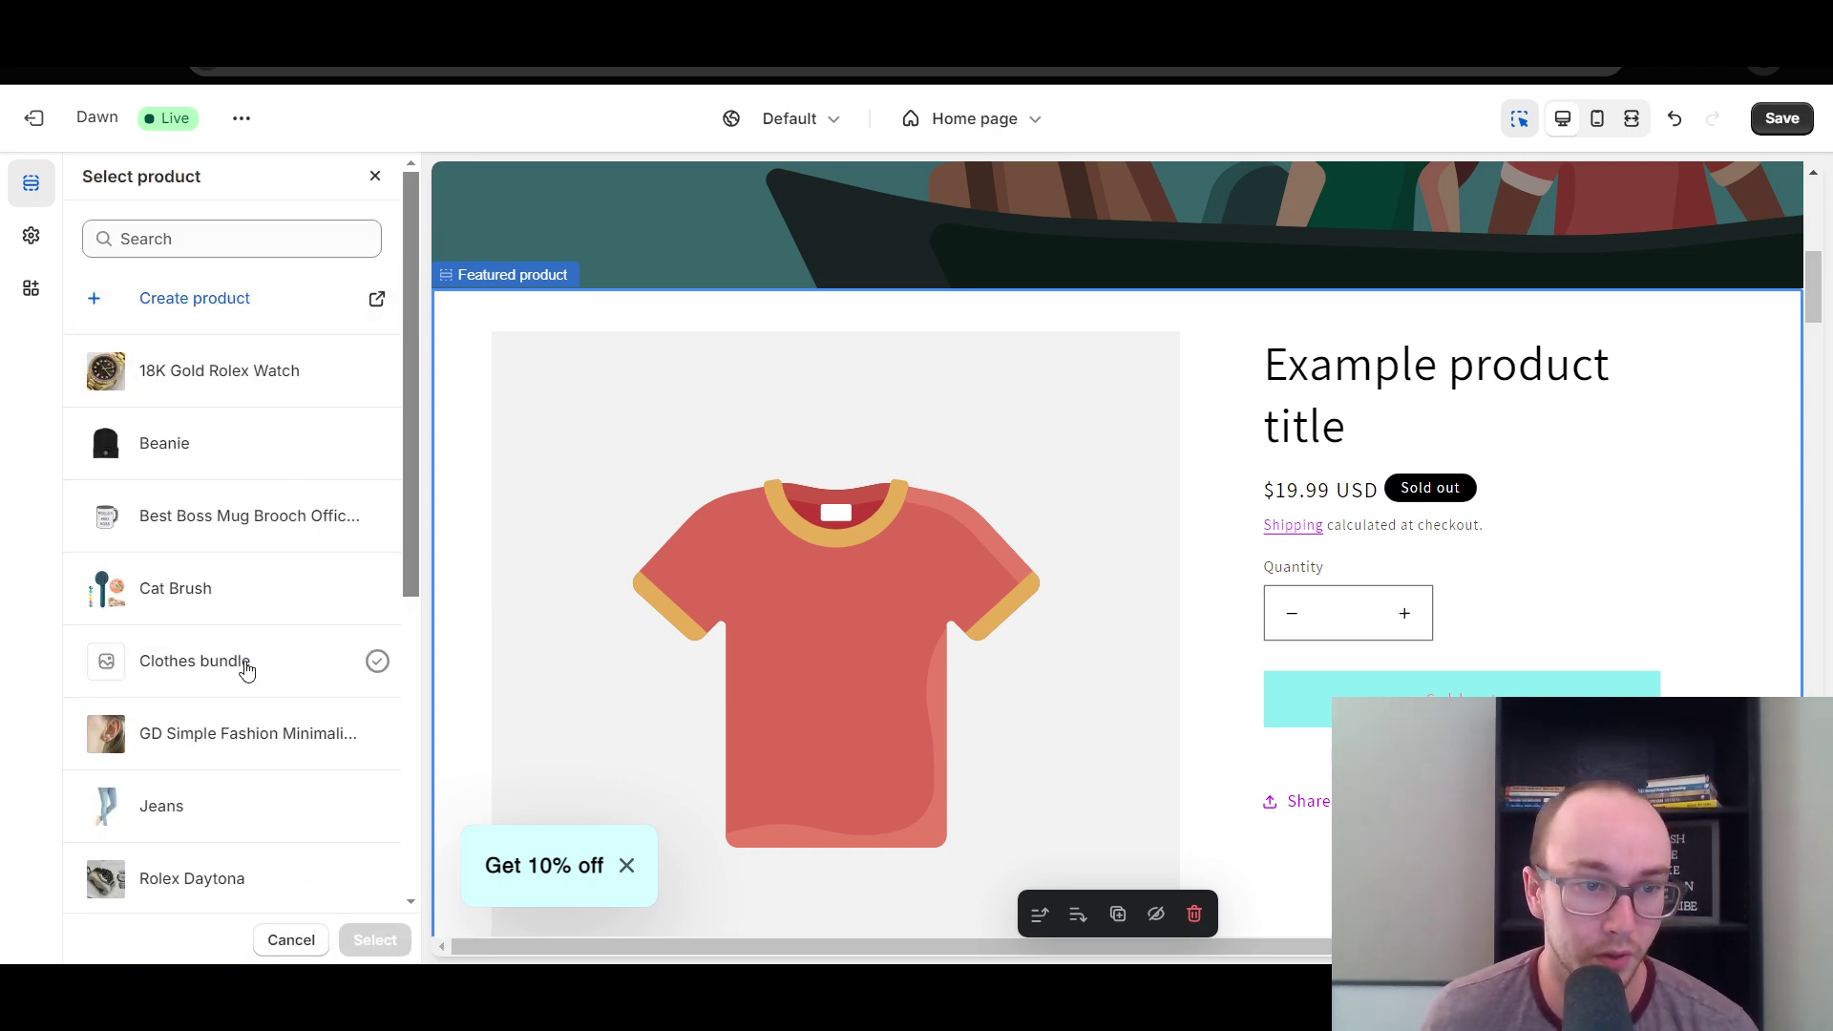
scroll(387, 764, down, 5)
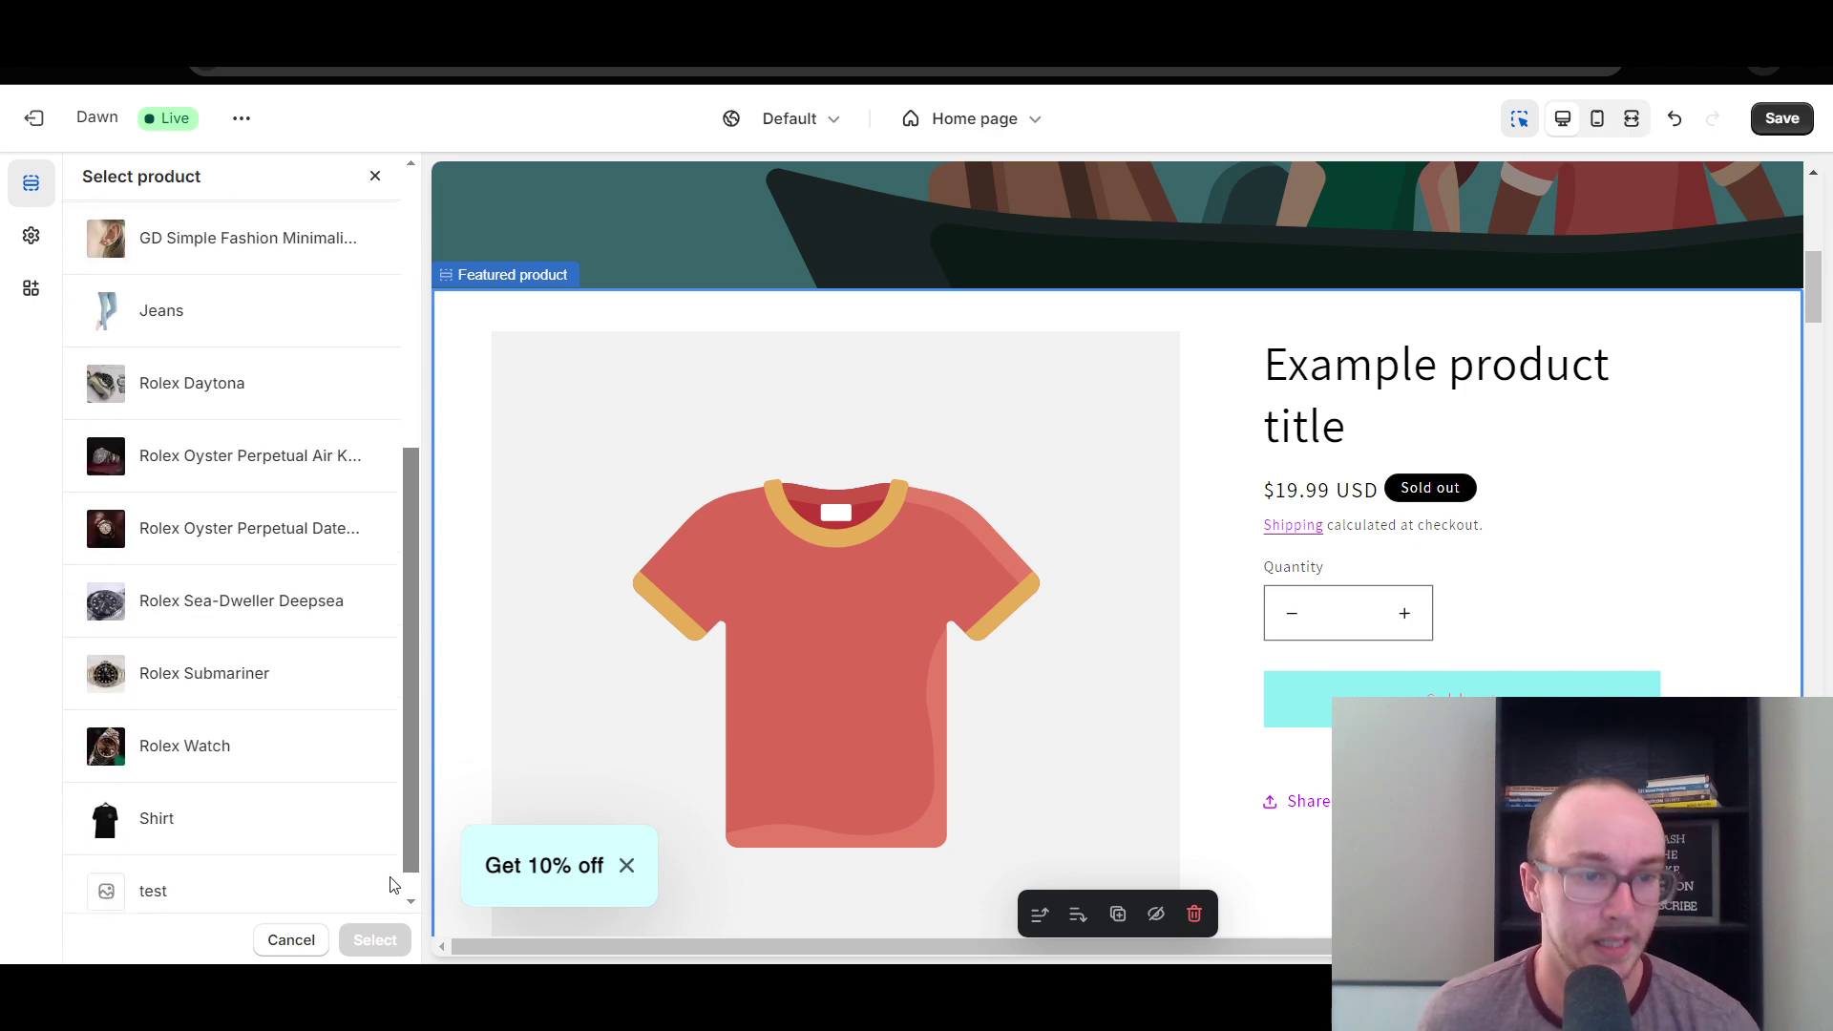
click(256, 797)
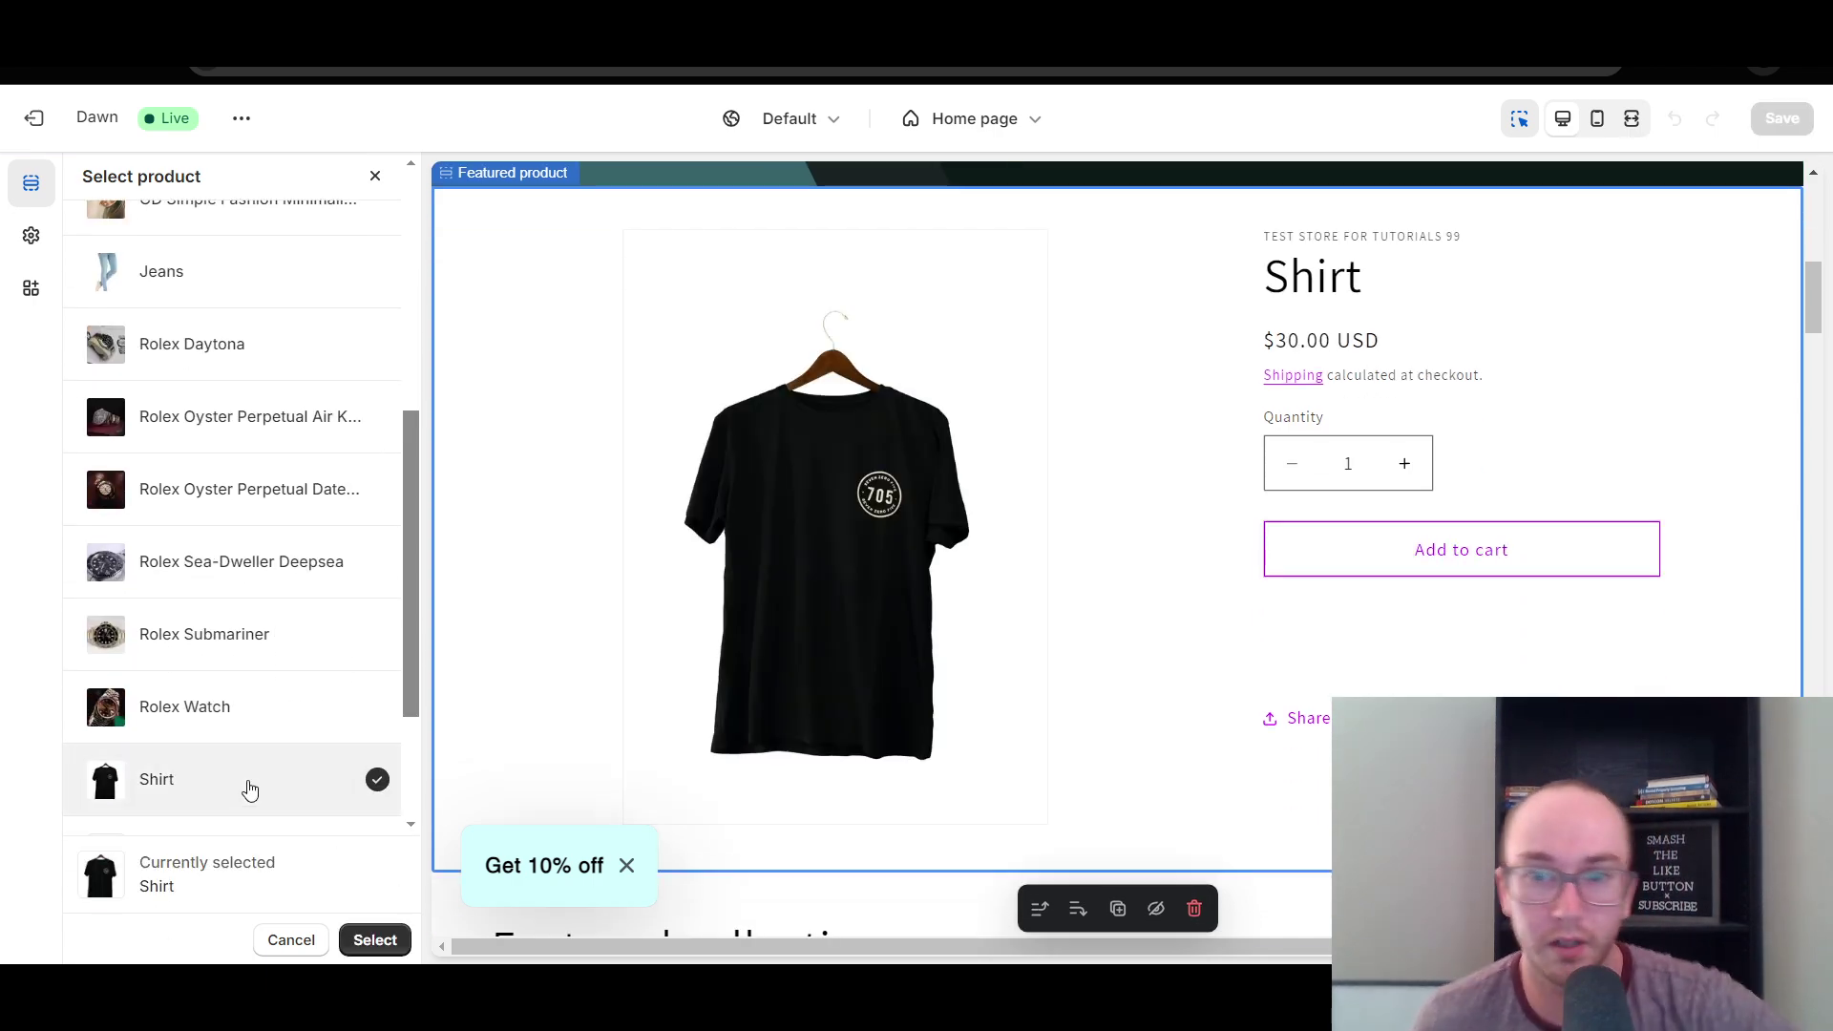
Choose Jeans as the featured product instead to preview it in the section.
scroll(409, 737, down, 1)
scroll(405, 737, down, 1)
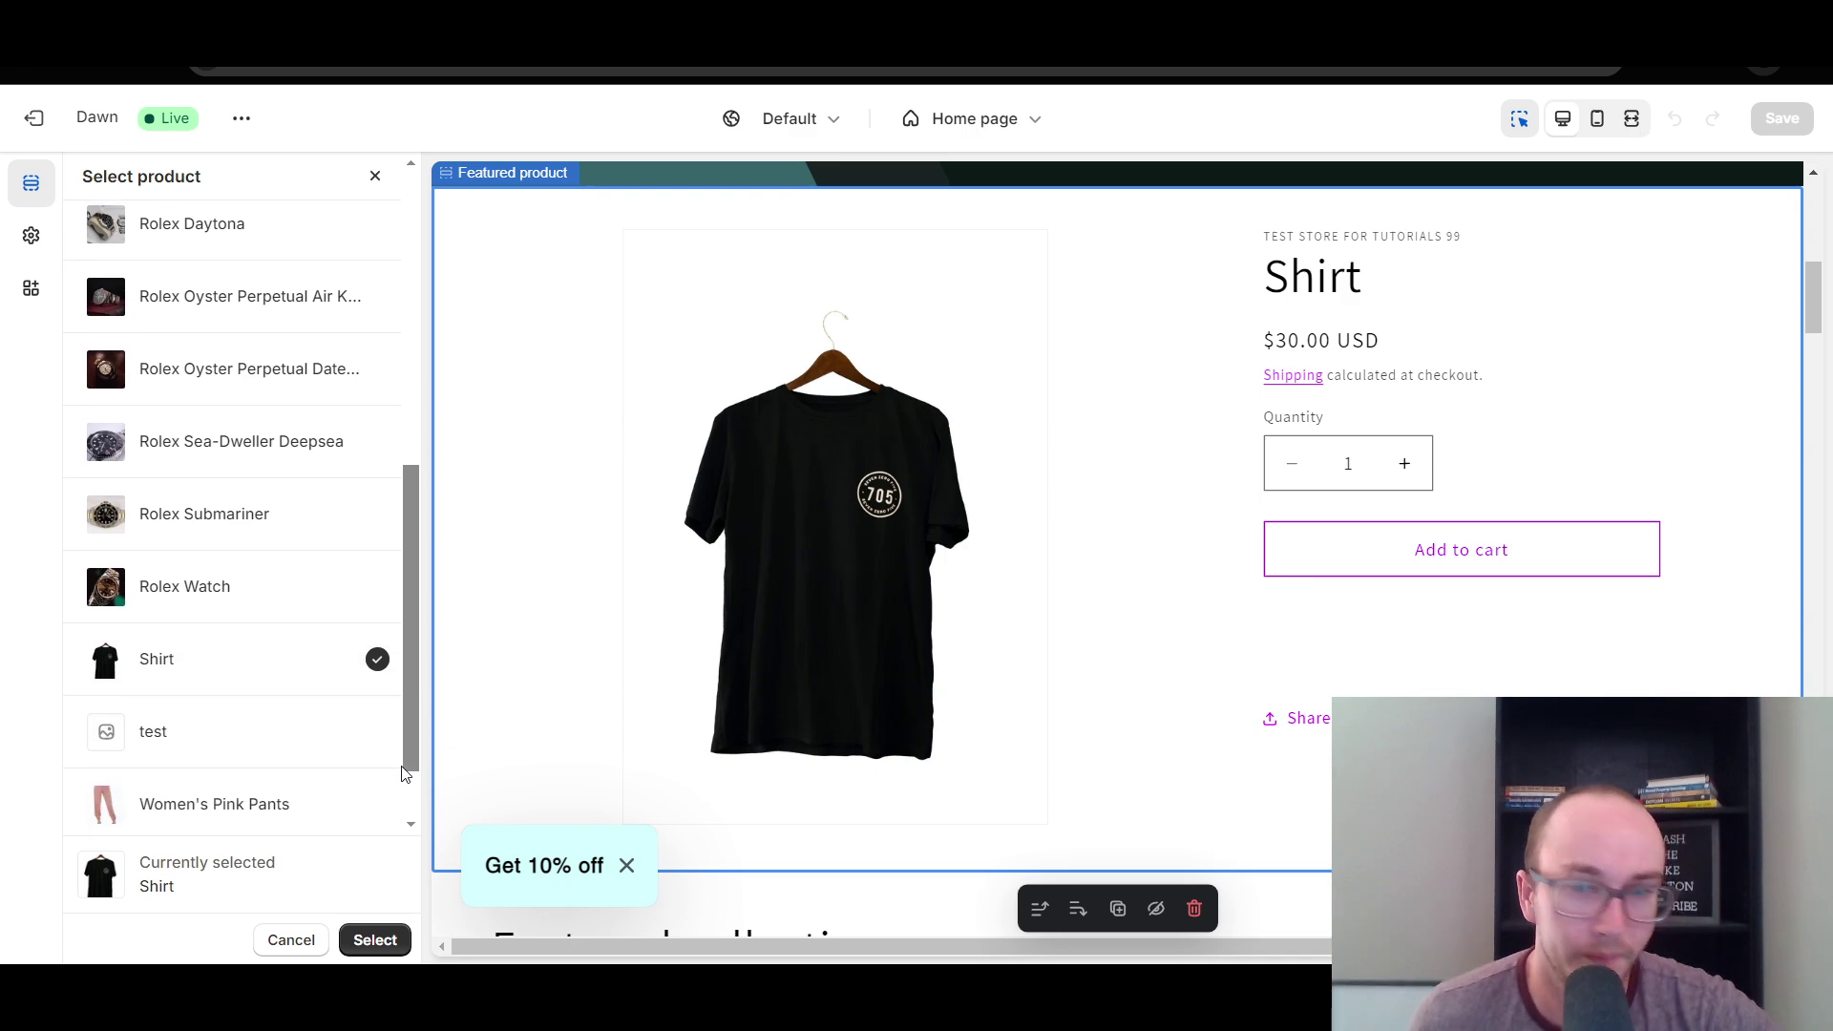
scroll(401, 668, up, 4)
scroll(399, 596, up, 1)
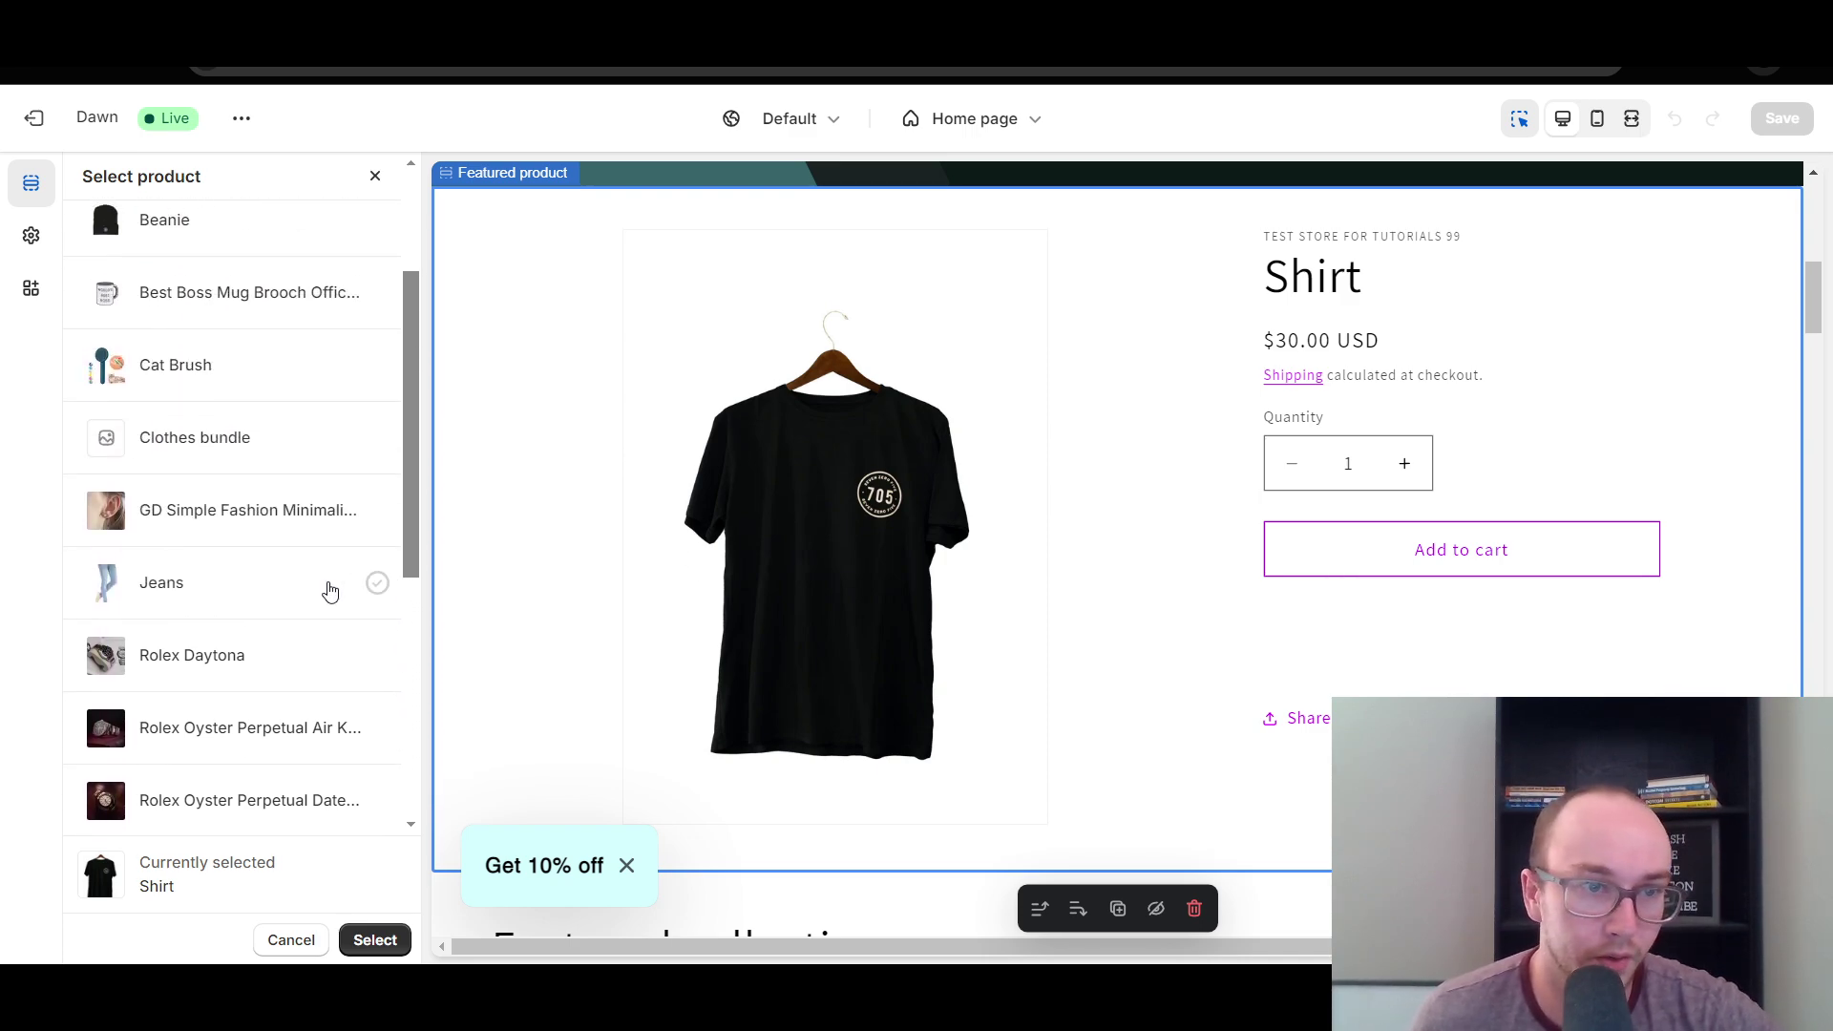
click(295, 594)
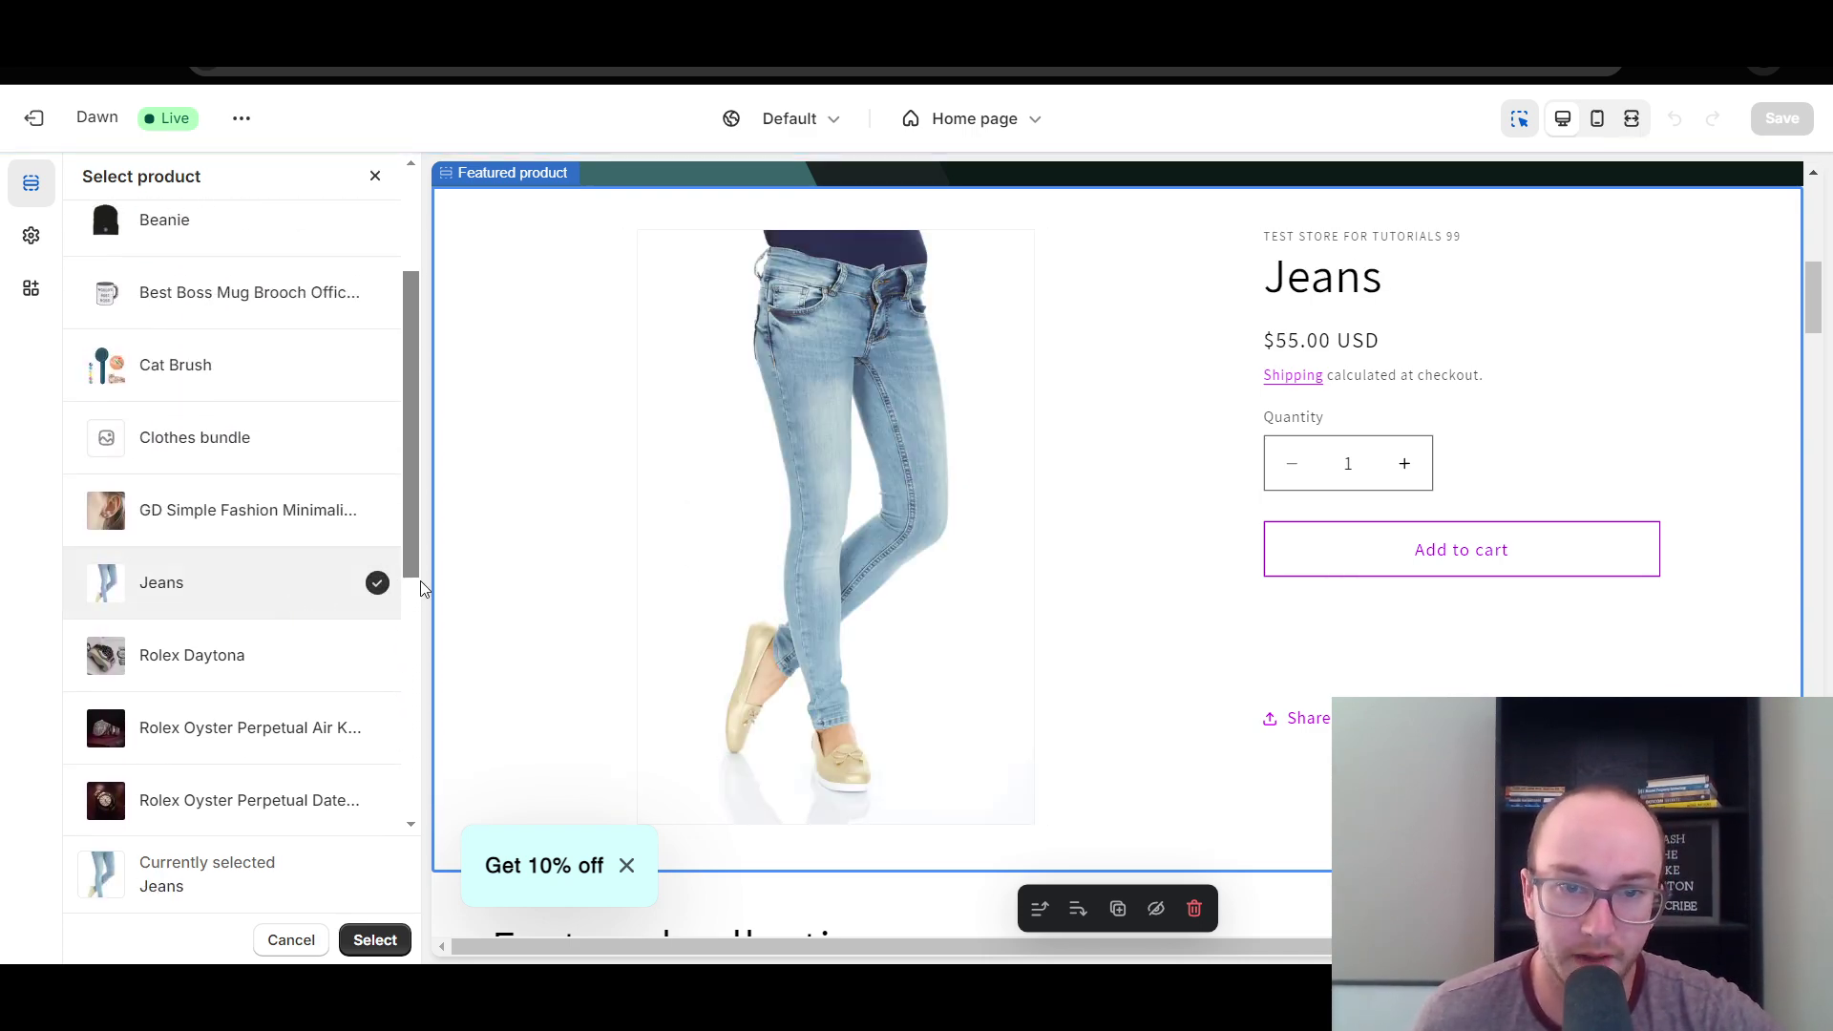
Switch the featured product back to Shirt and confirm the product selection.
scroll(413, 565, down, 5)
scroll(396, 763, down, 2)
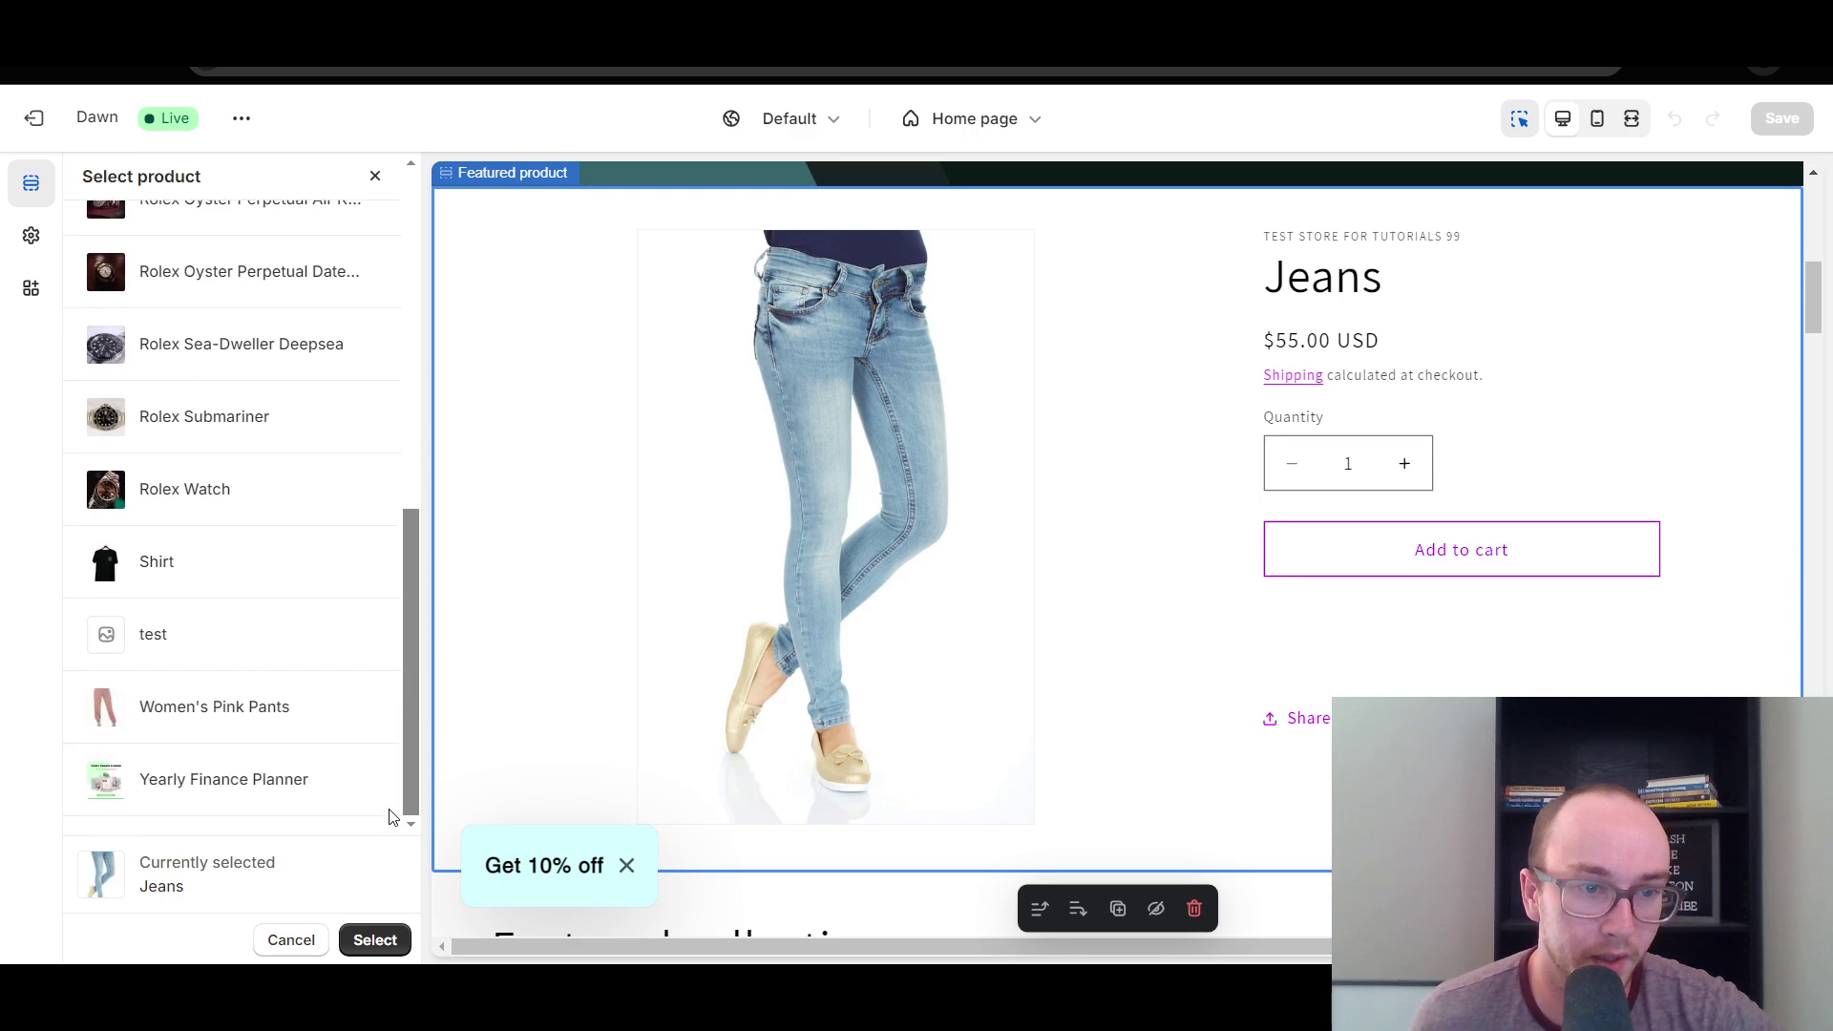
scroll(381, 783, up, 1)
click(245, 634)
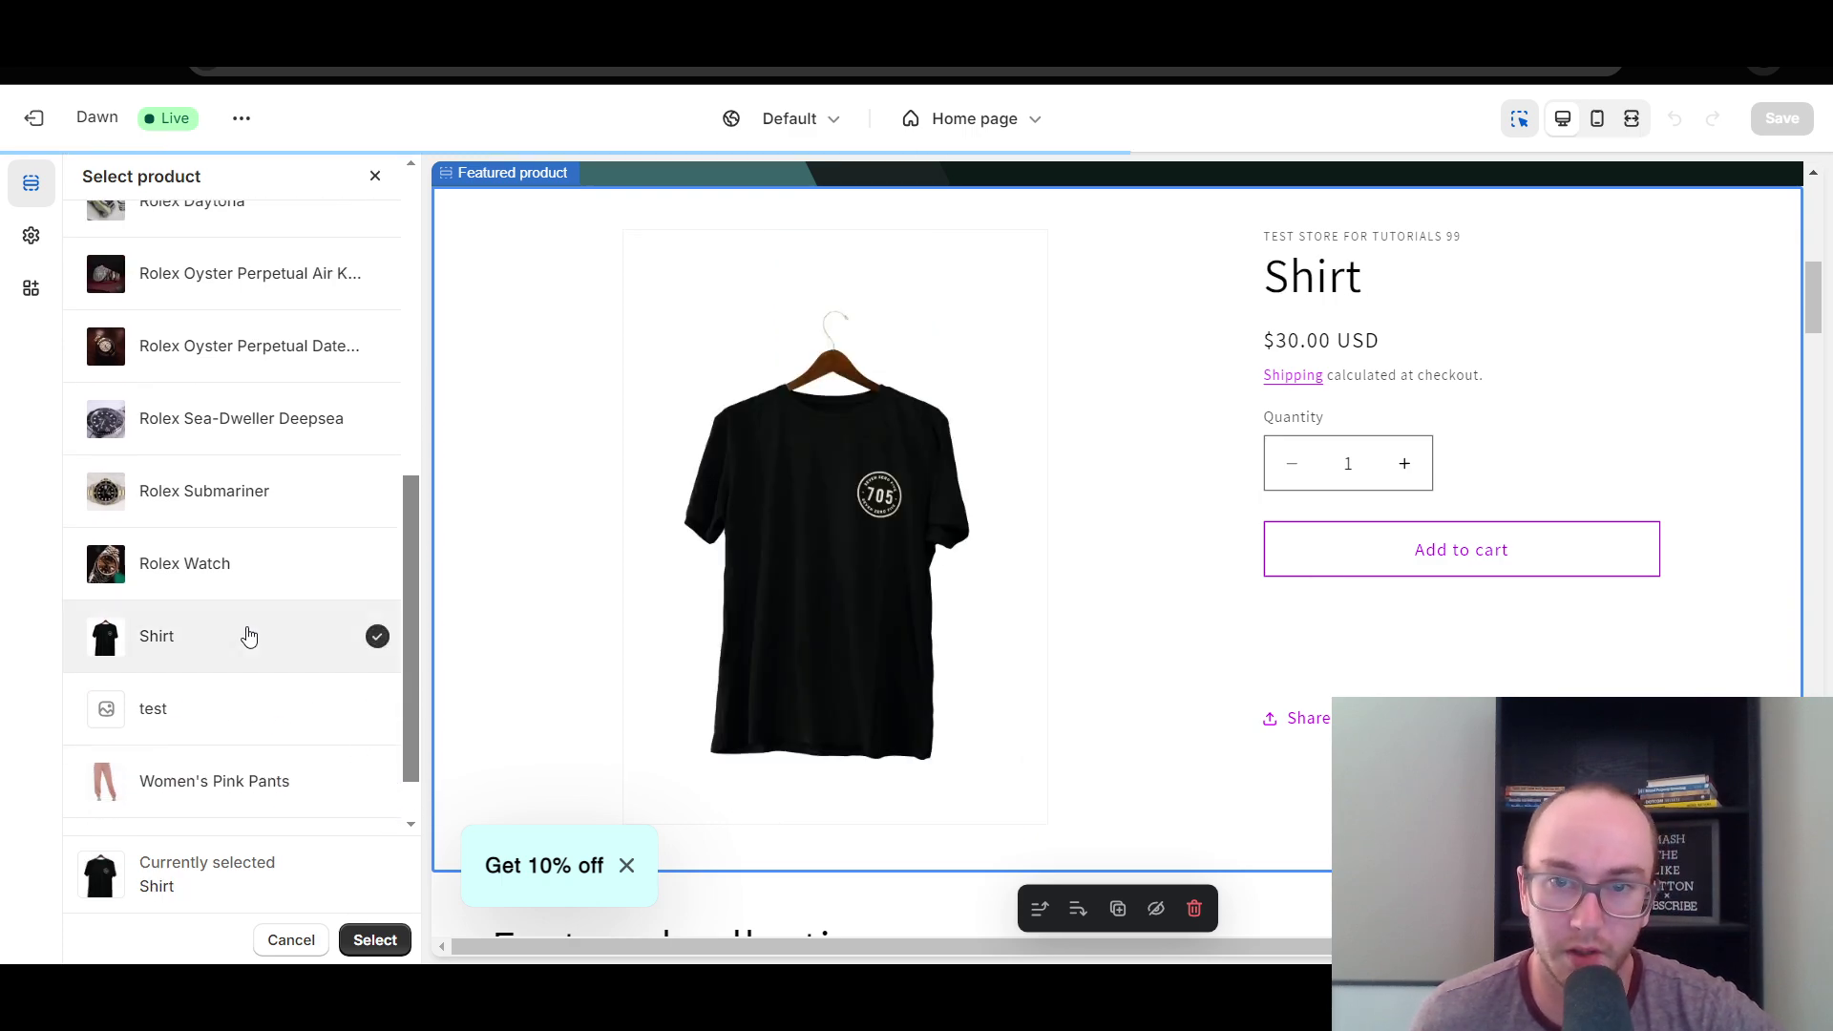
scroll(381, 478, up, 7)
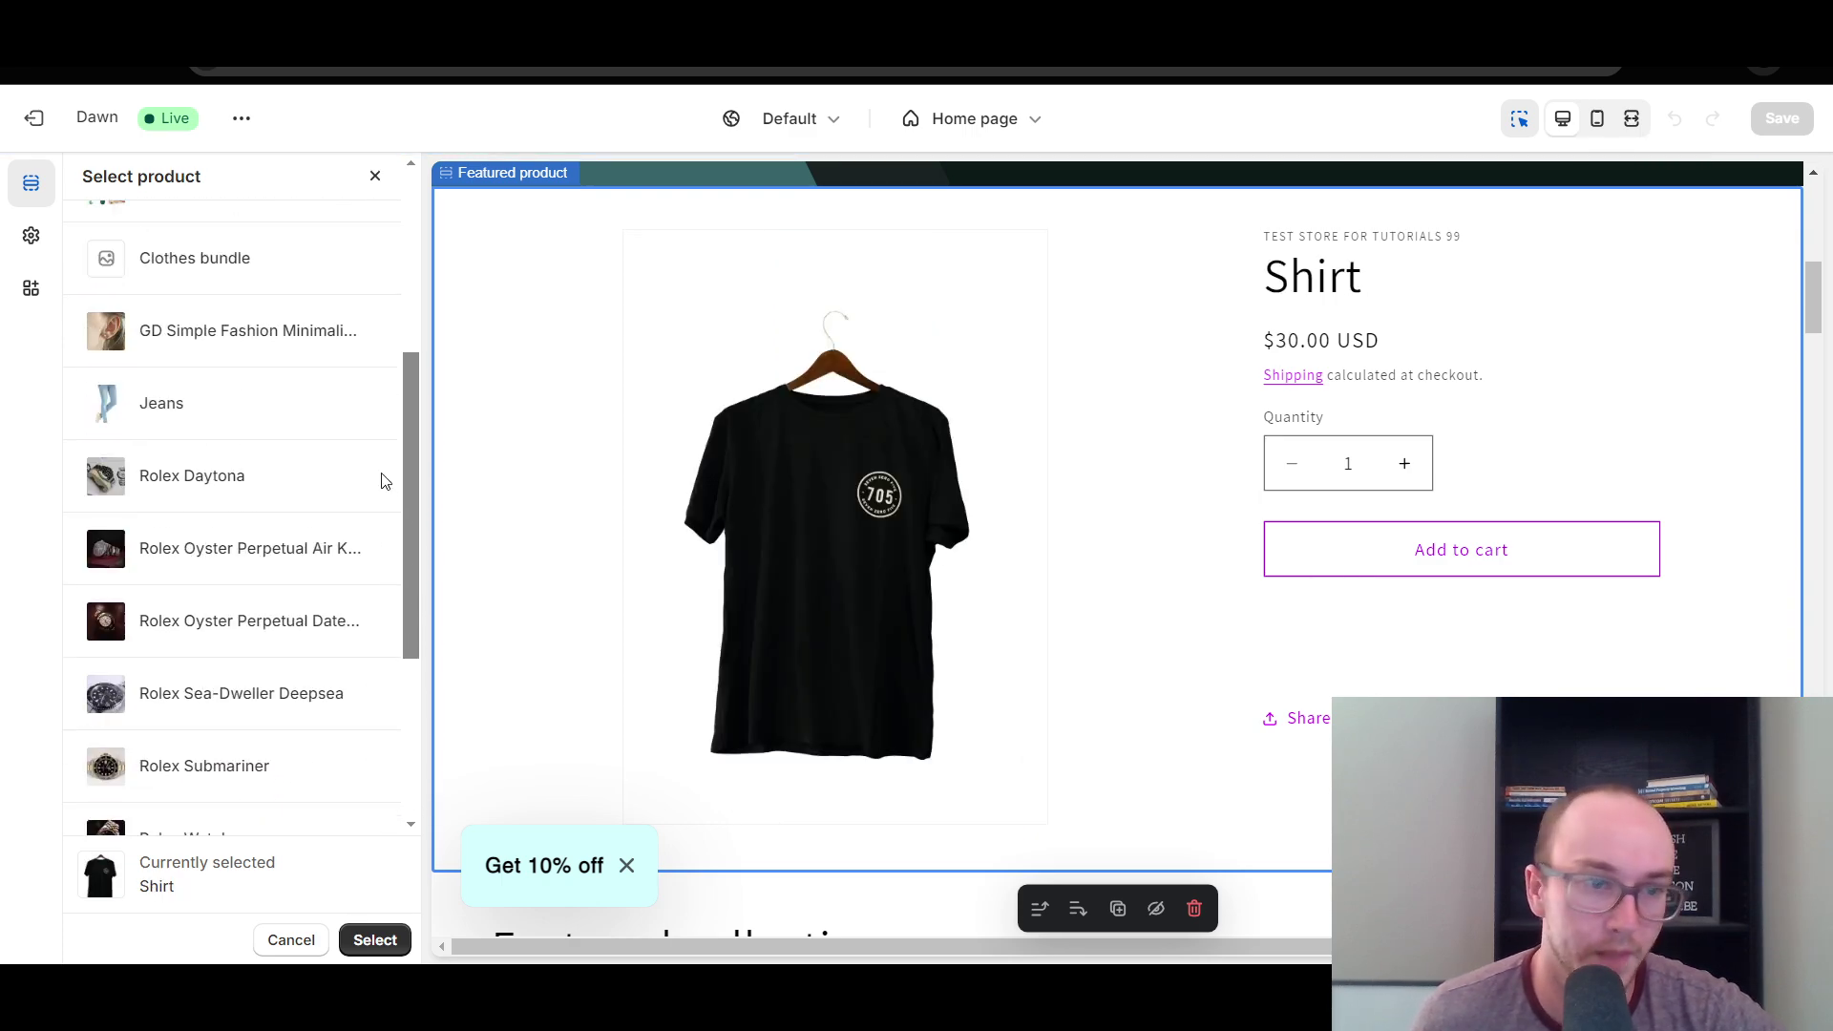
click(371, 940)
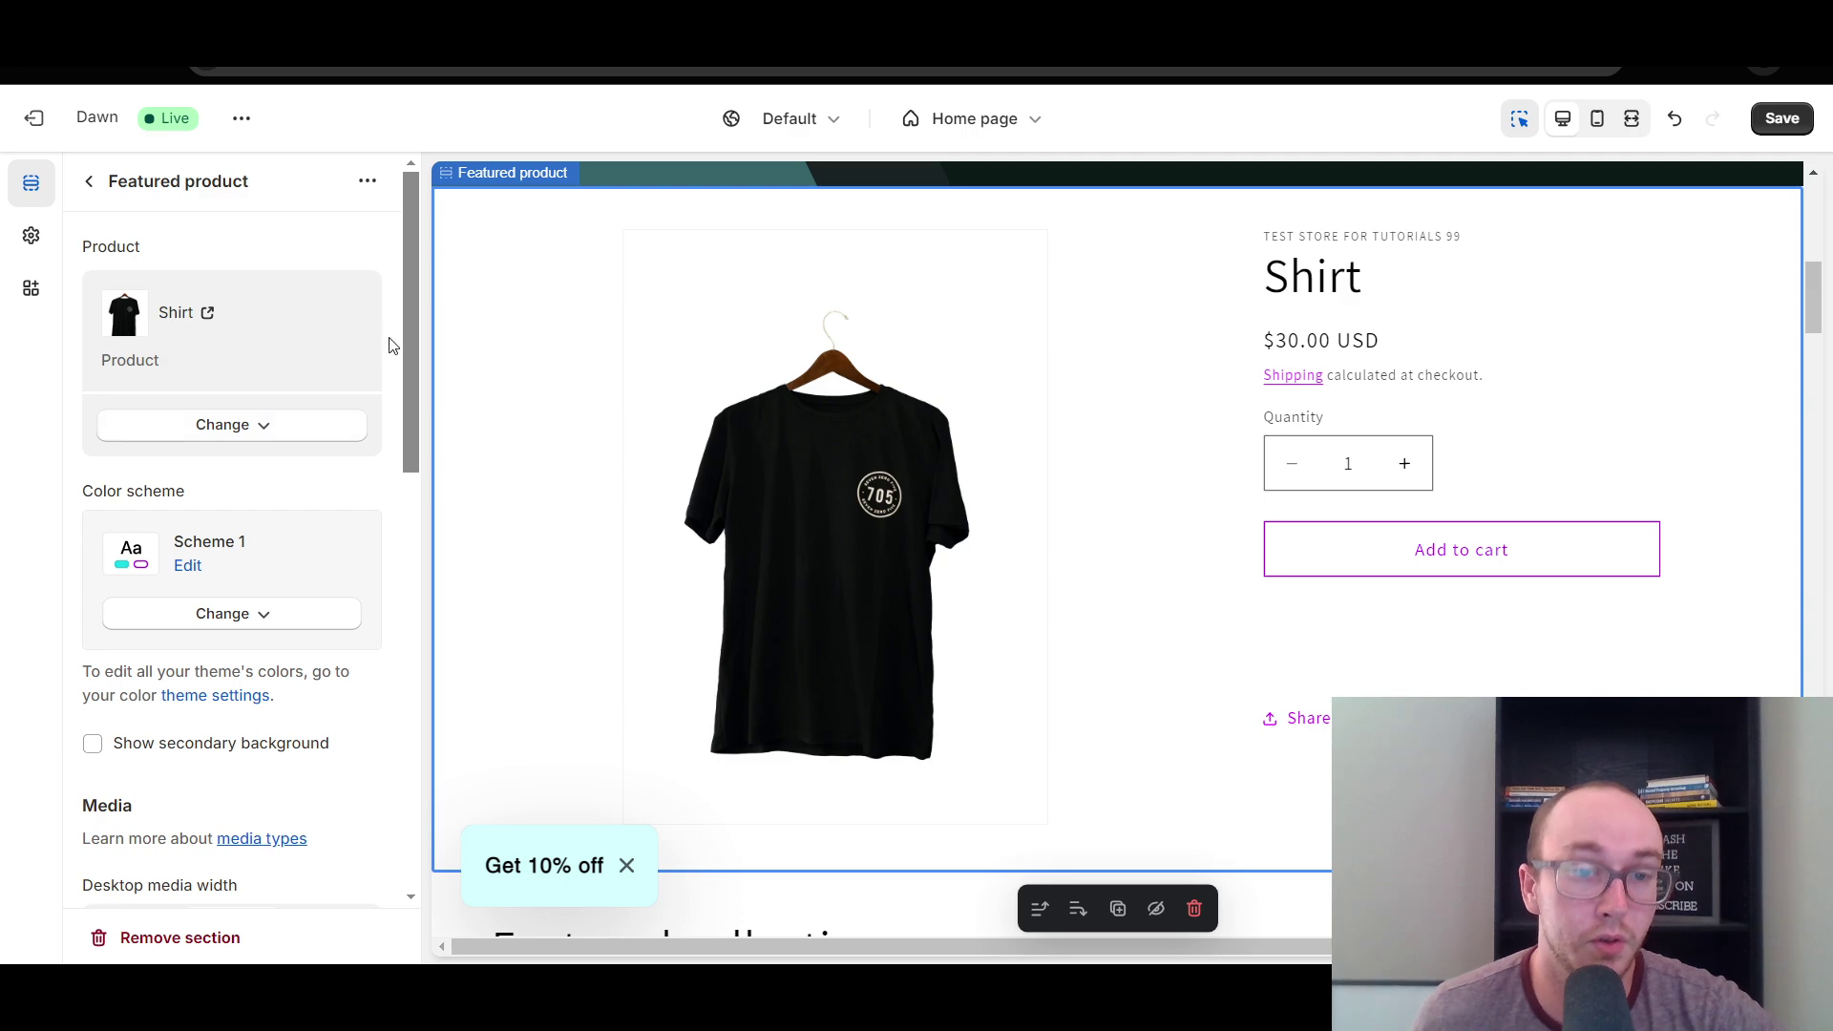
Try color Scheme 2 on the featured product section, and set its color scheme to Scheme 3.
click(241, 619)
click(225, 743)
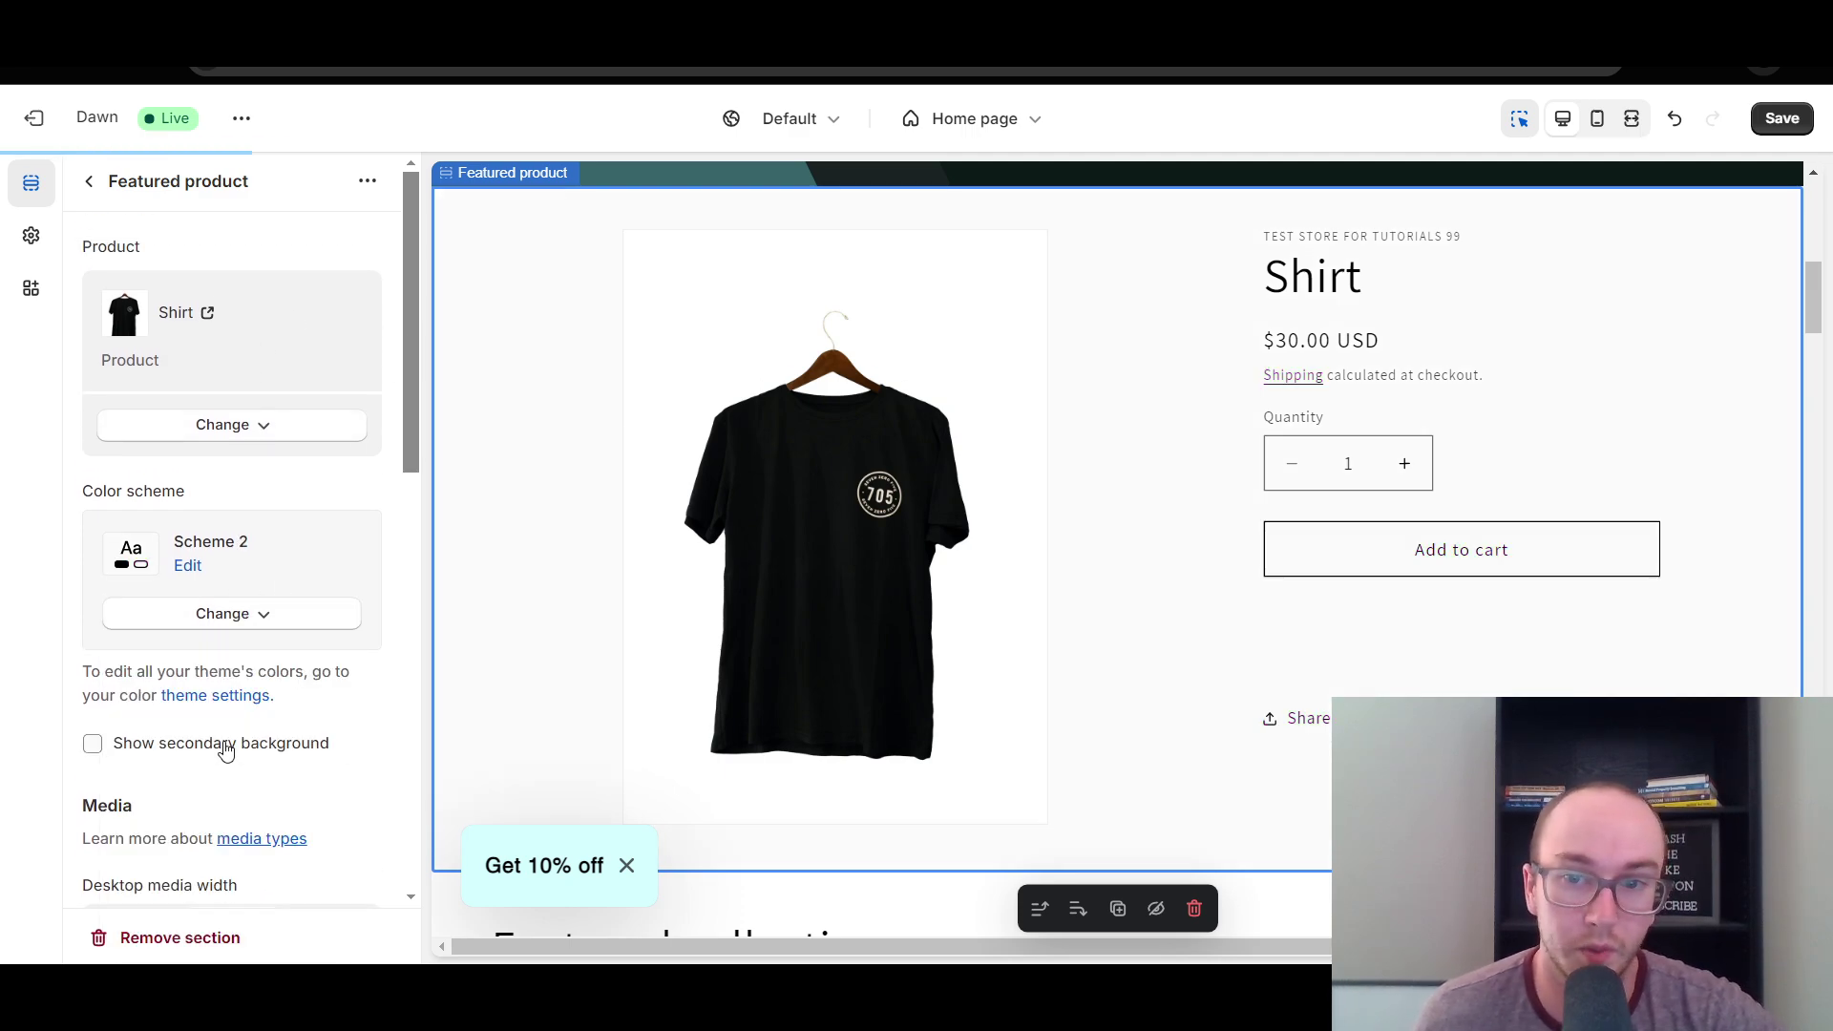
click(217, 619)
click(233, 818)
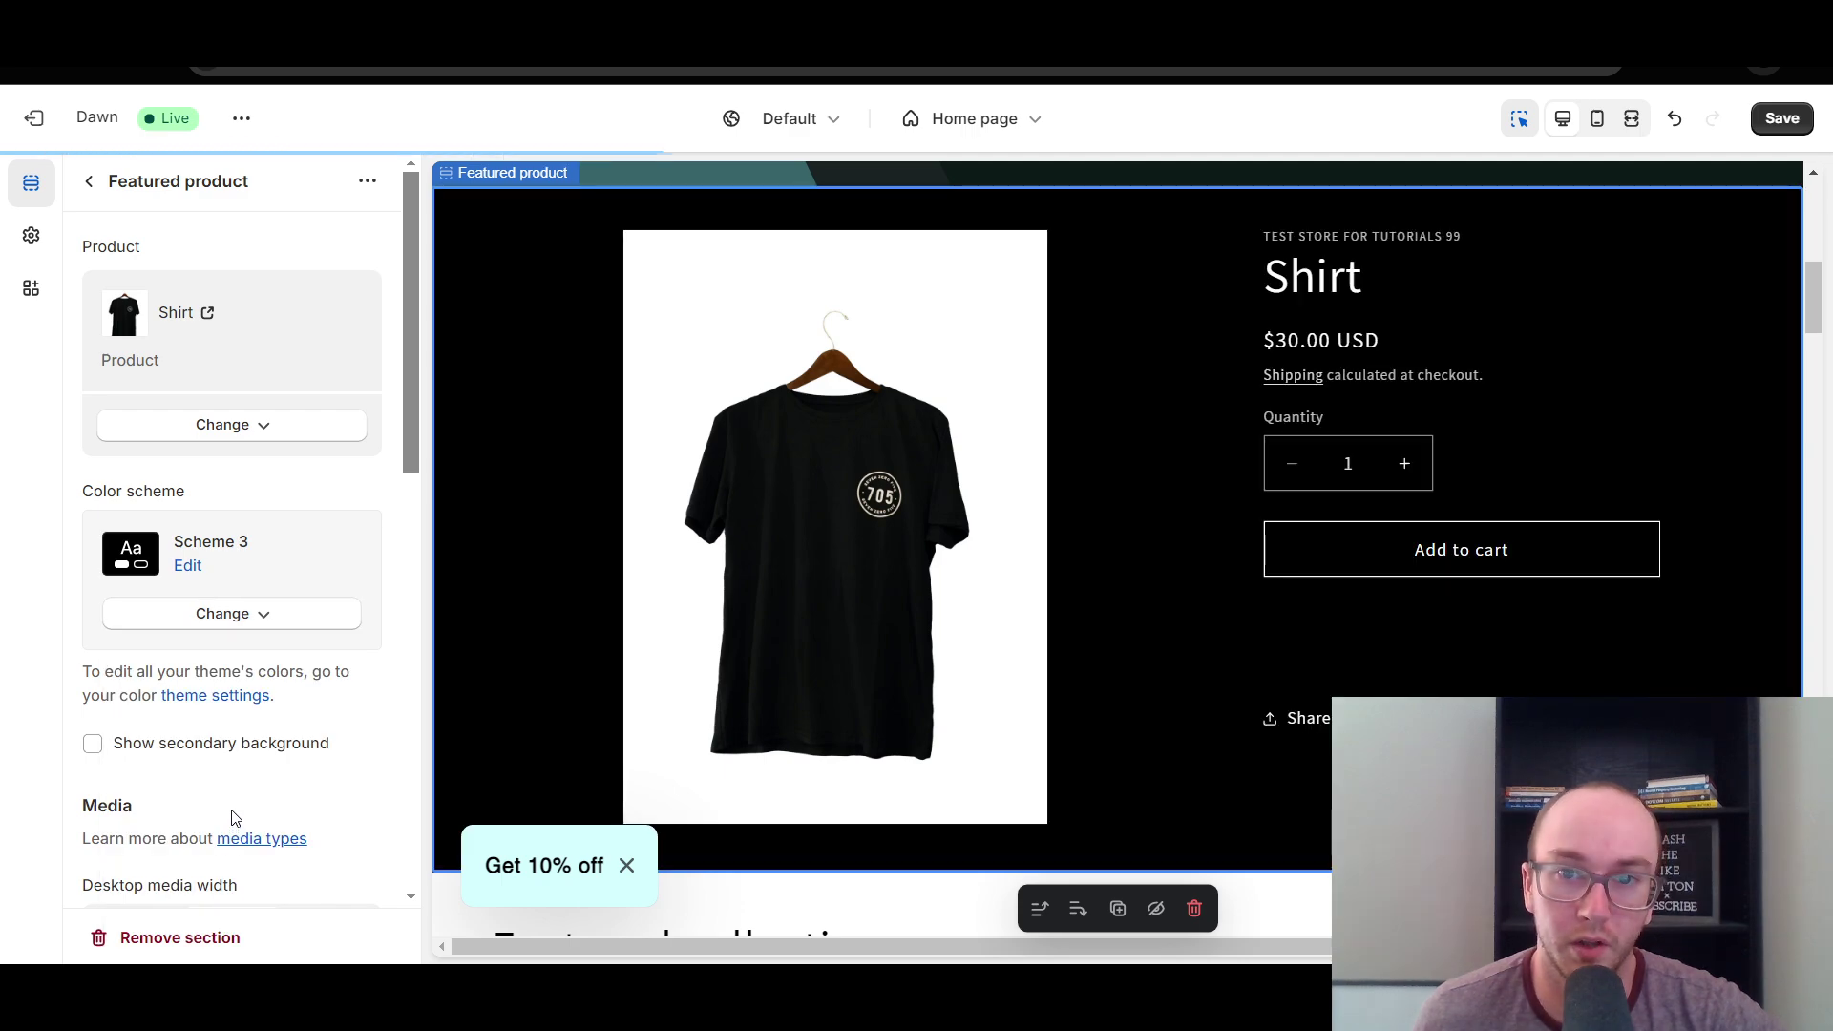
Try color Scheme 4 on the featured product section.
click(256, 625)
click(229, 876)
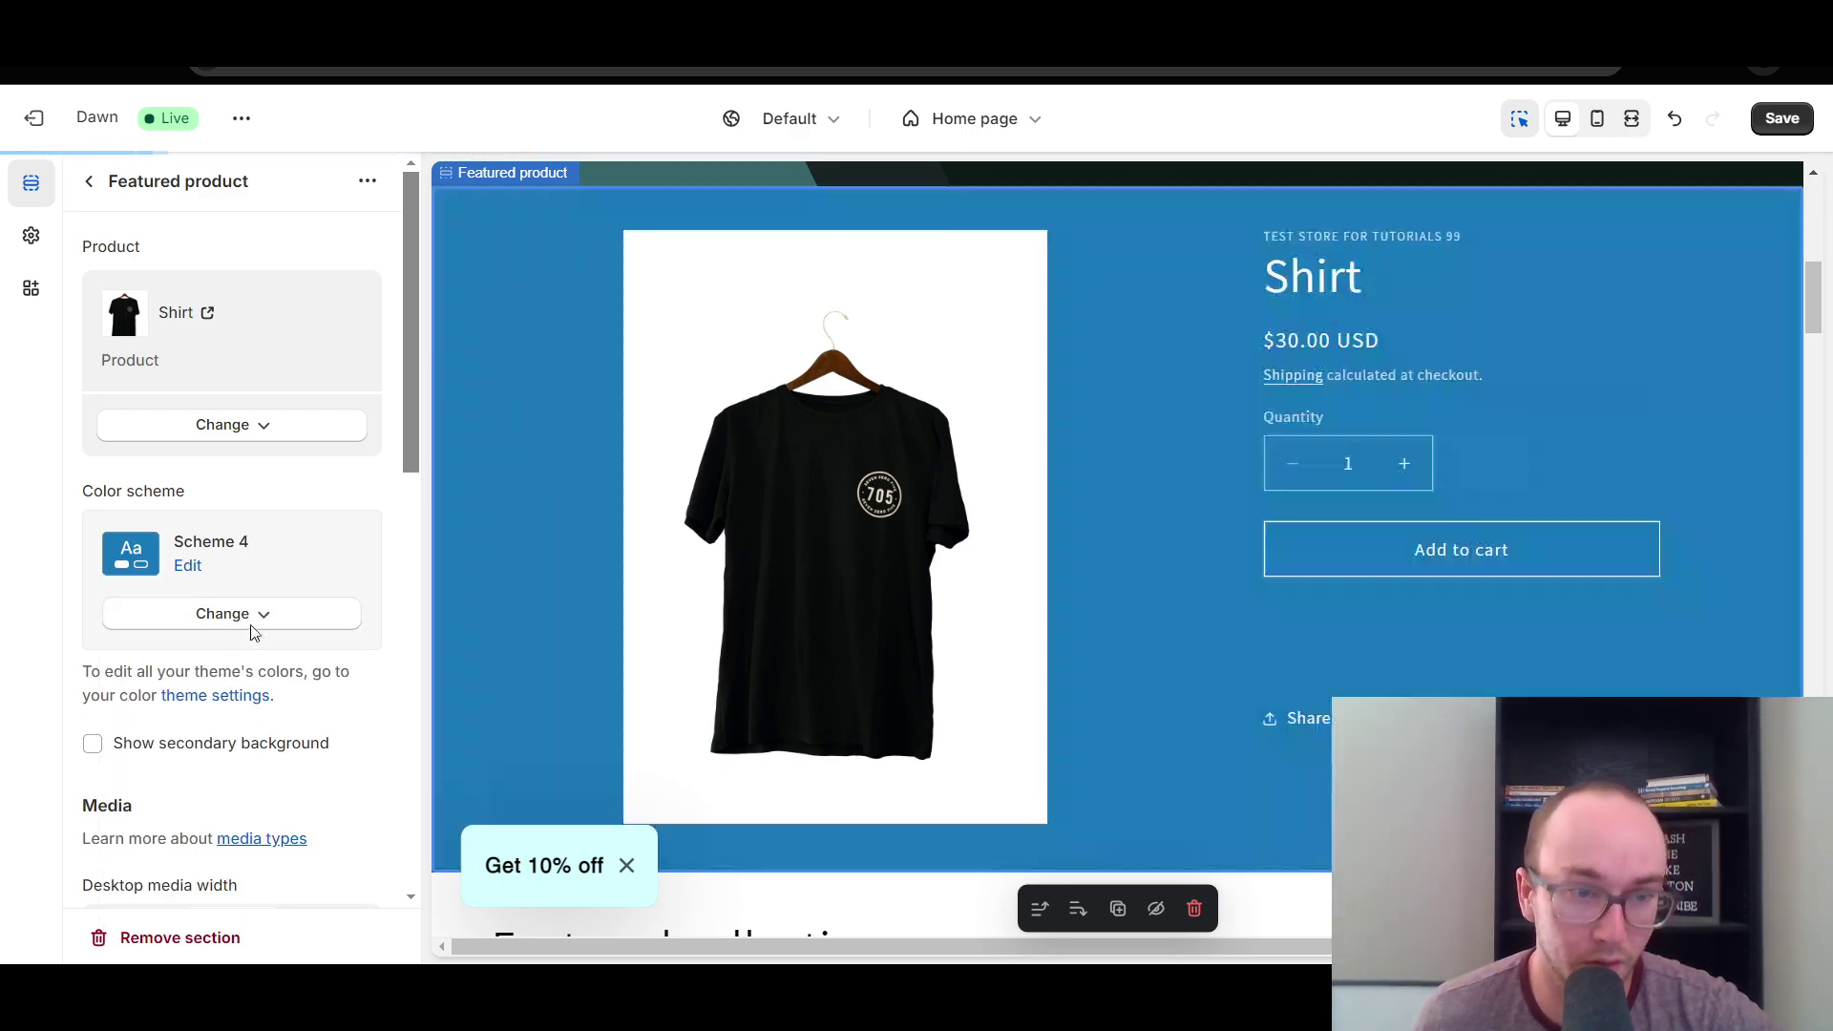
click(245, 614)
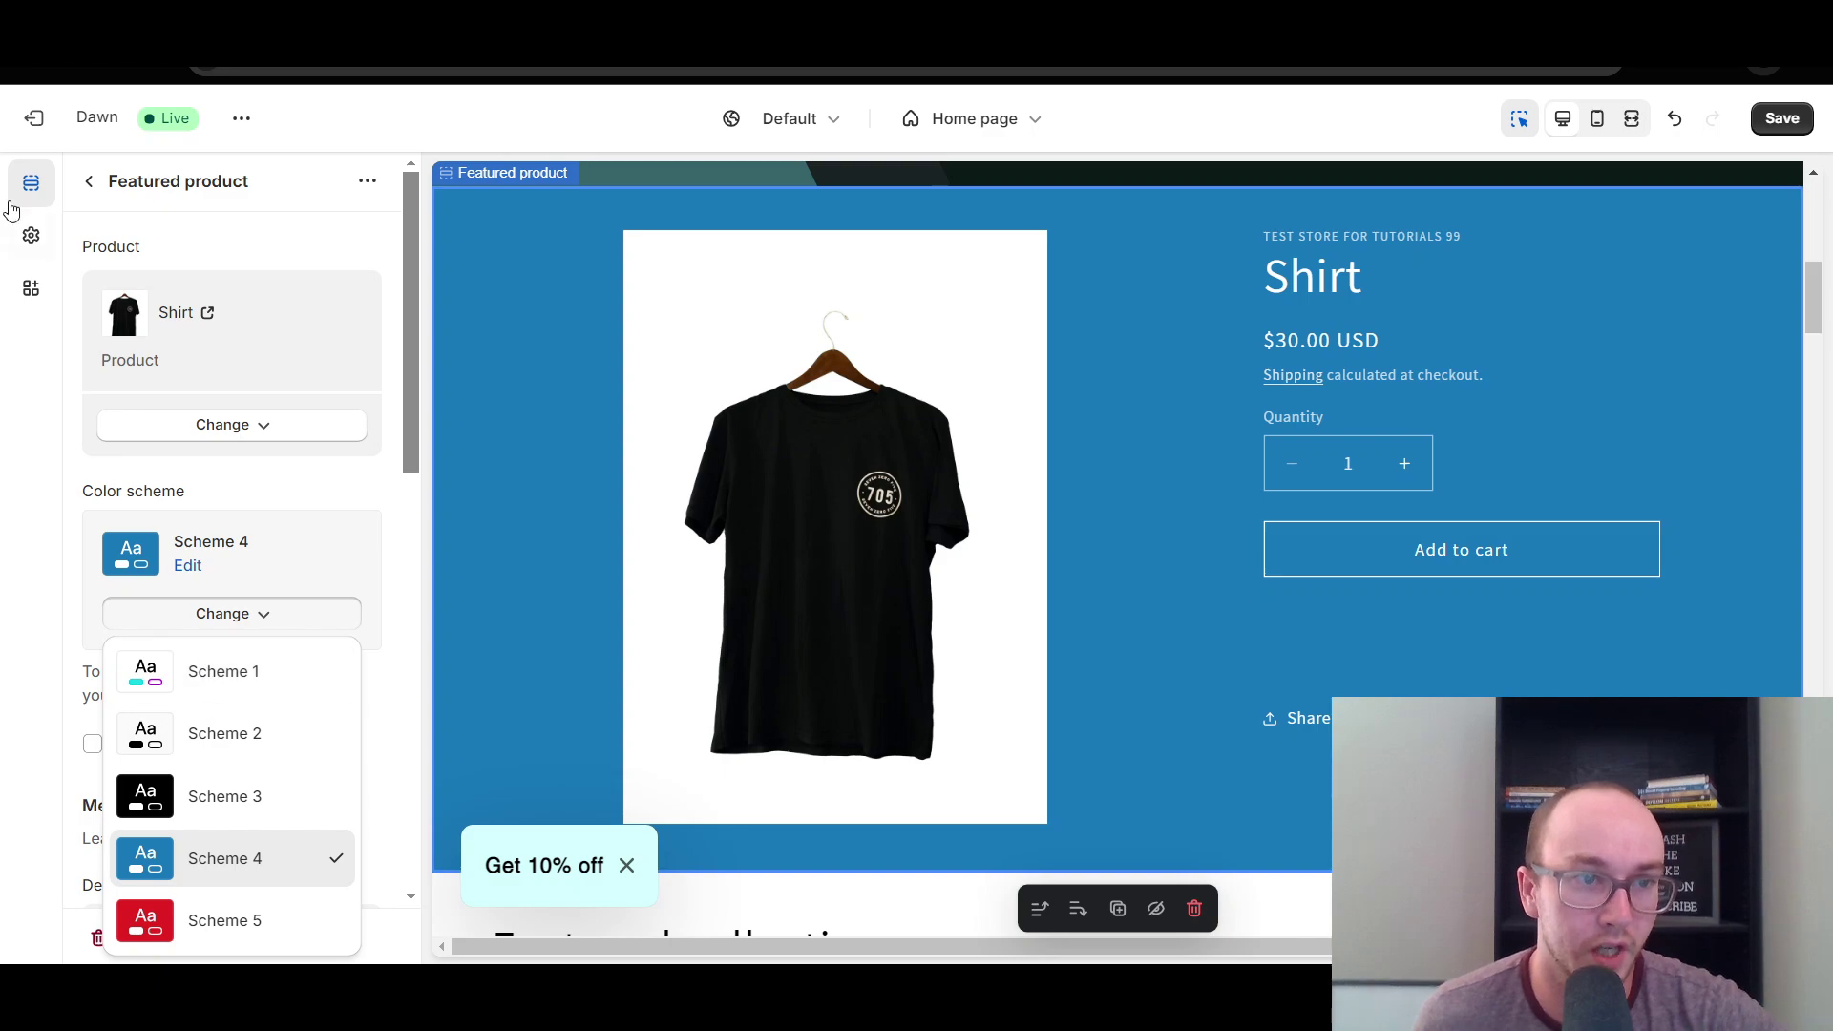
Review the color schemes defined in the theme's overall settings, and return to the featured product section's settings.
click(31, 237)
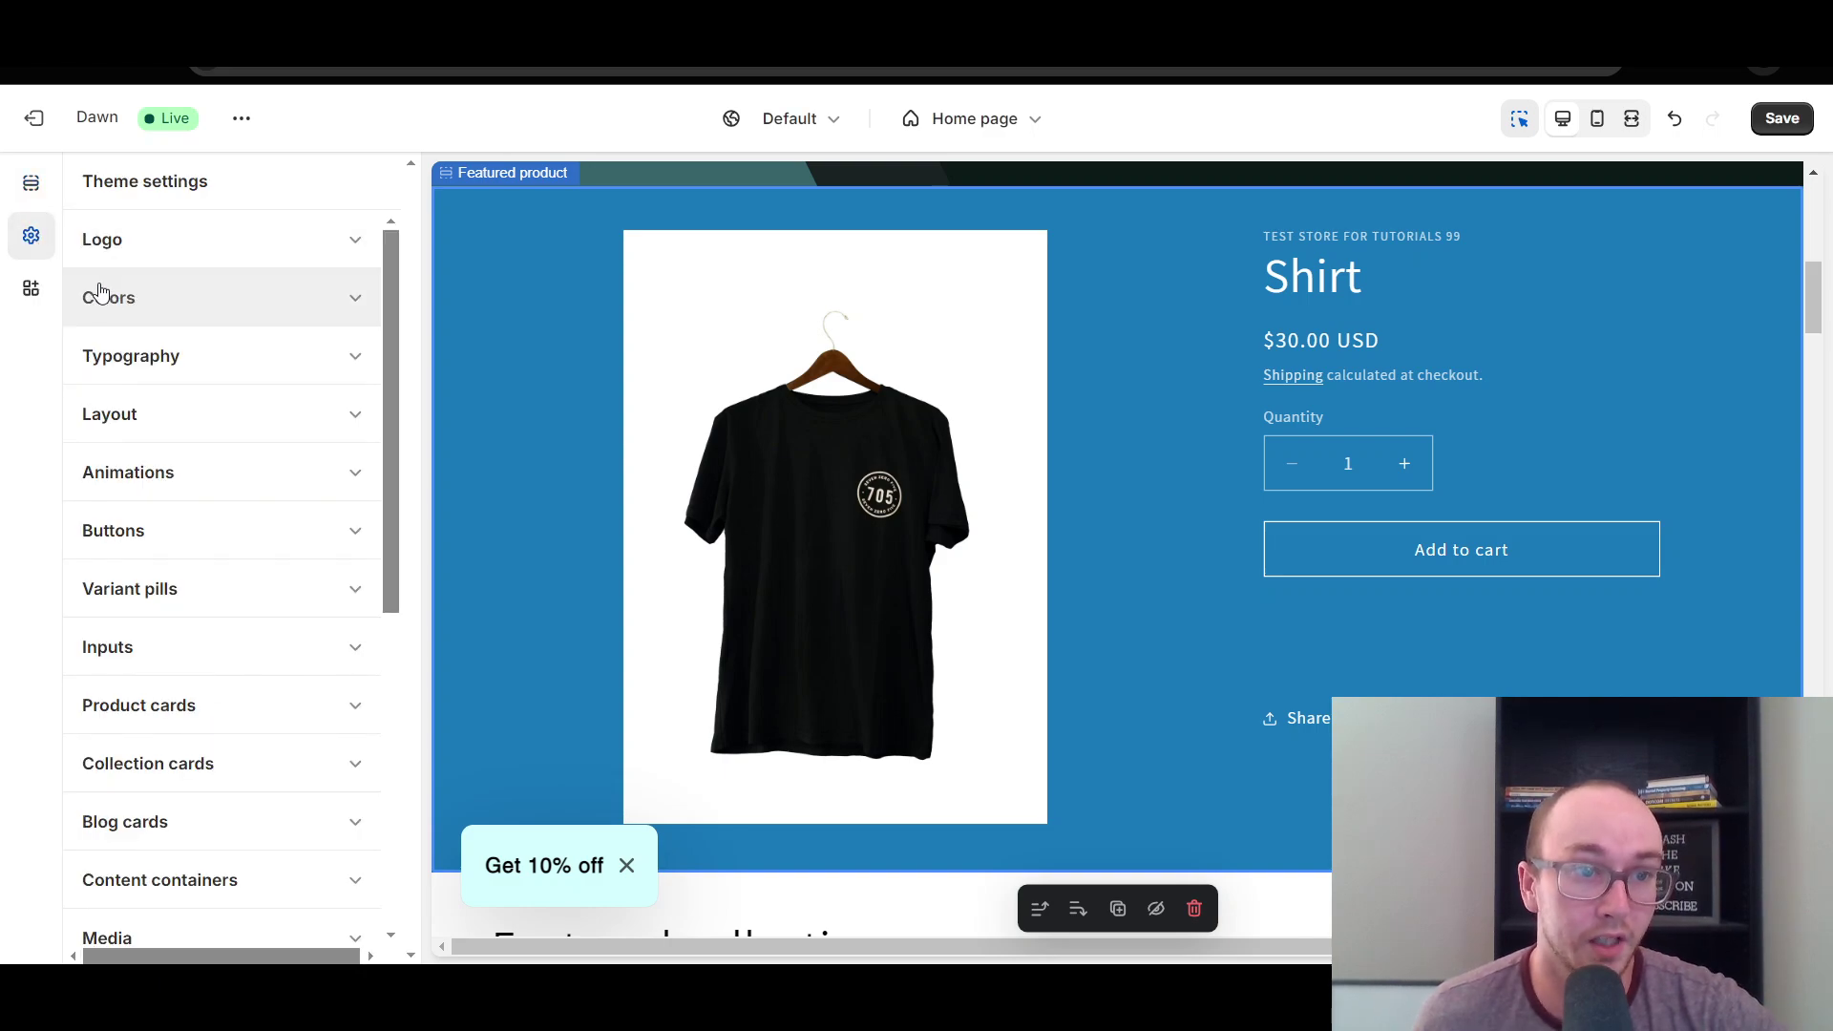
click(107, 297)
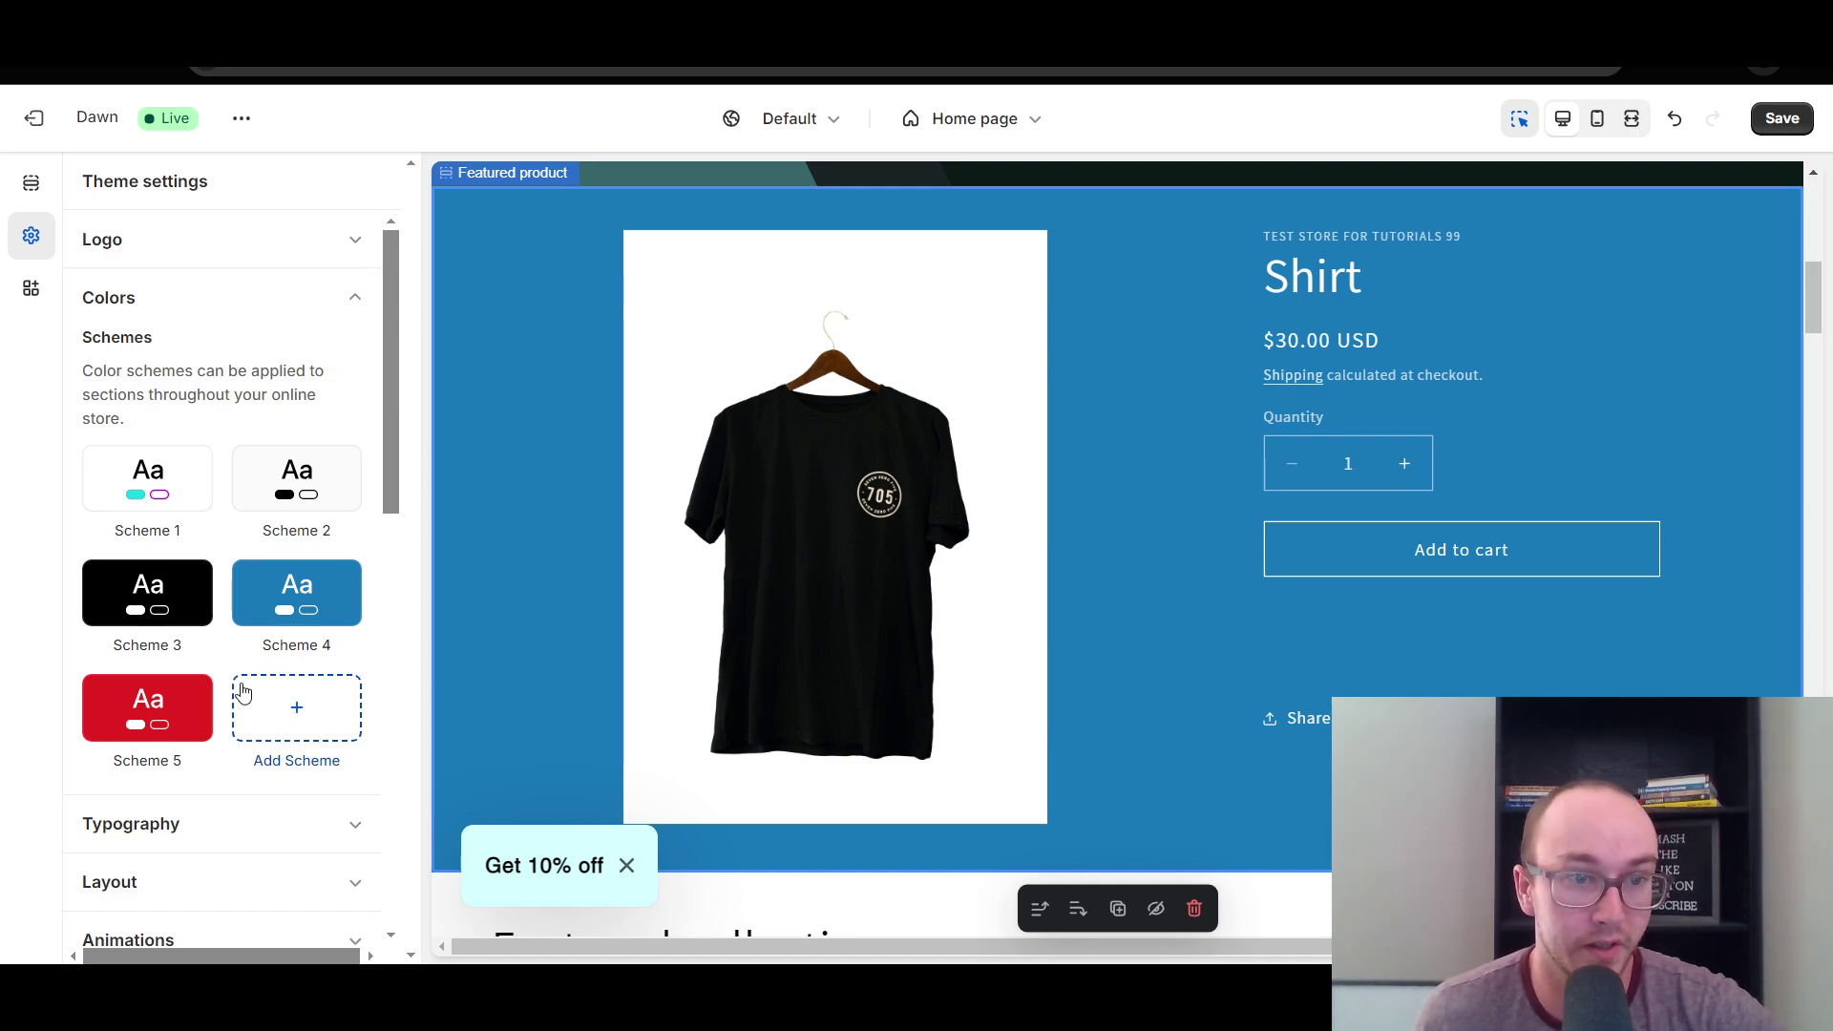
click(462, 429)
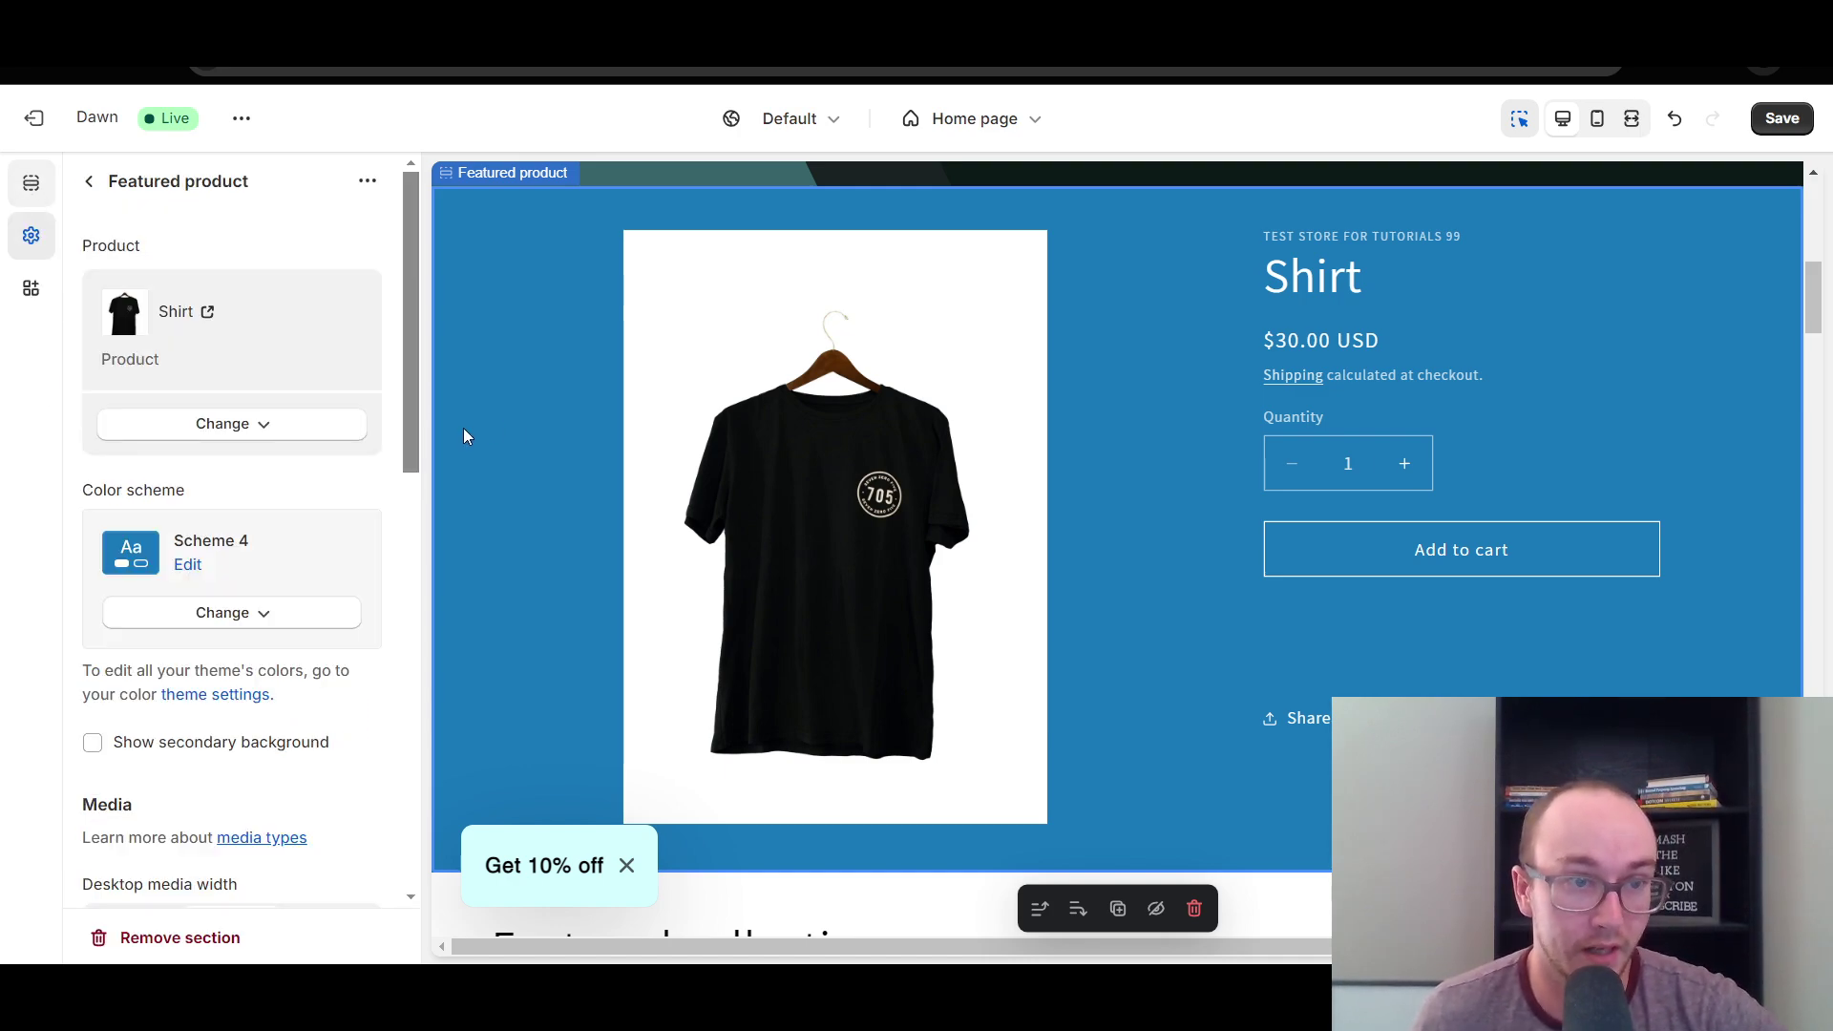
Try color Schemes 1 and 2 on the featured product section, and settle on Scheme 1.
click(218, 615)
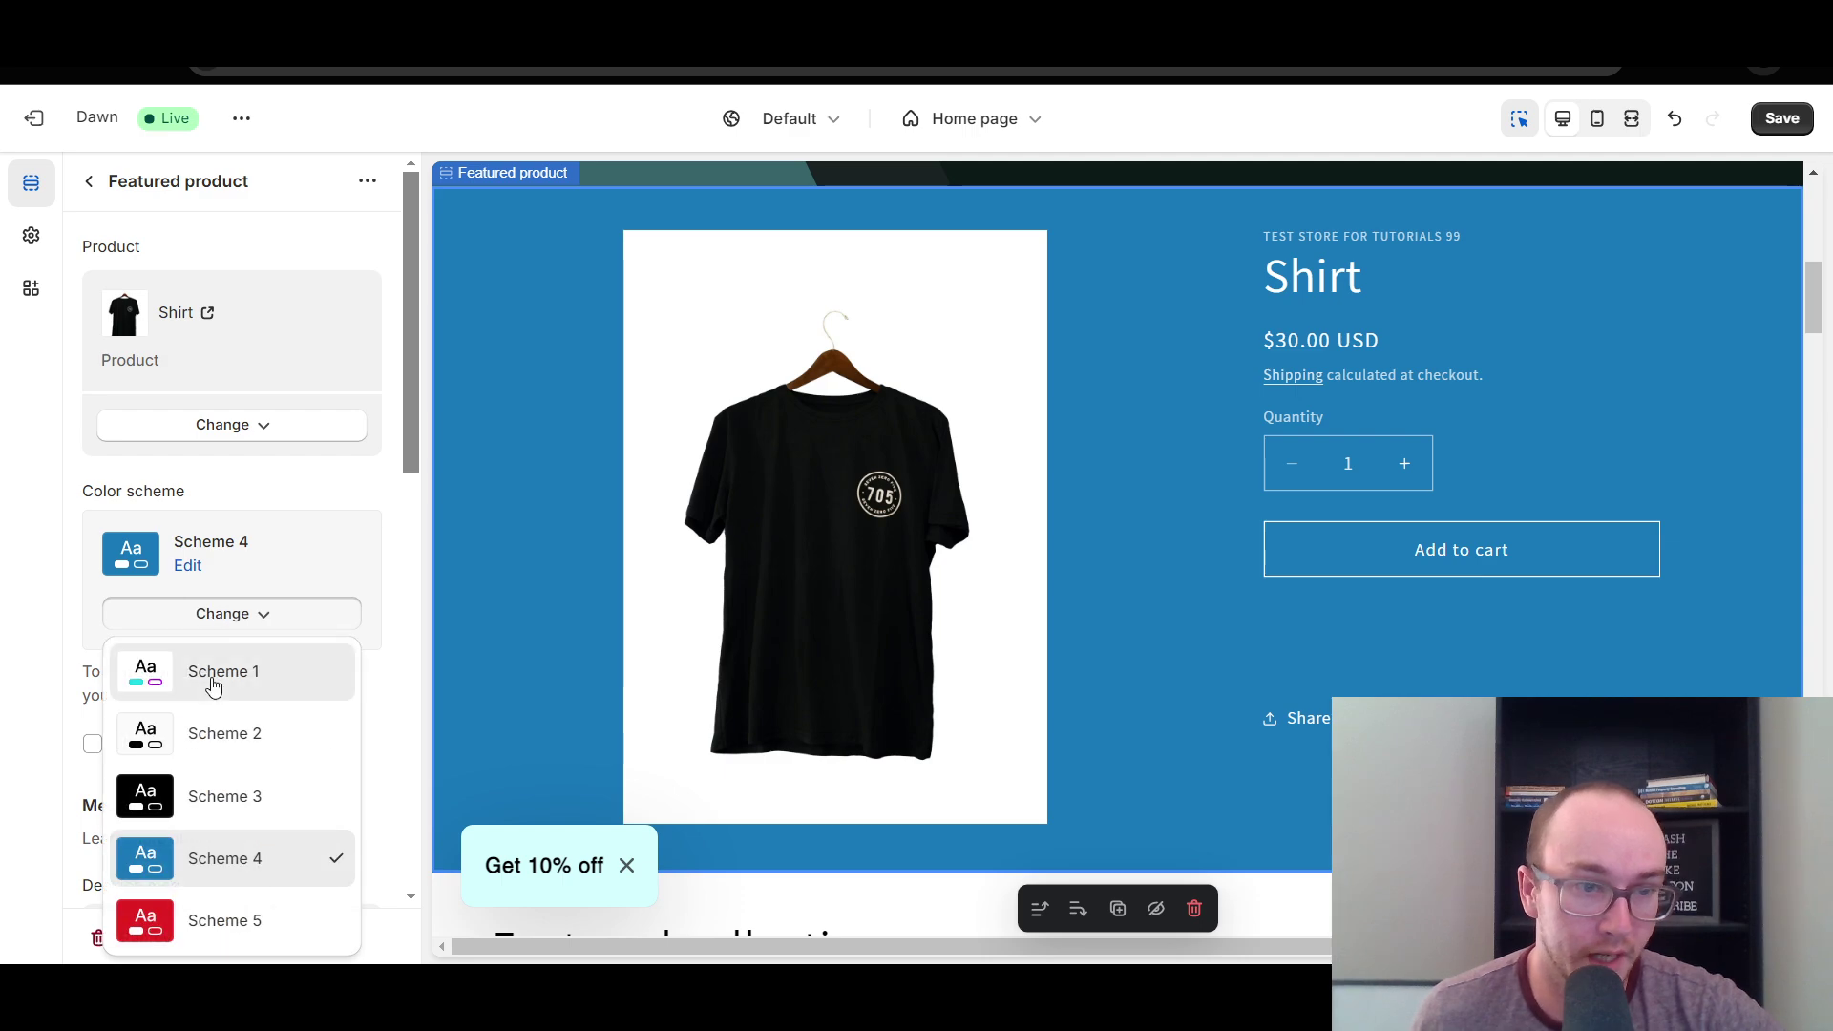
click(215, 673)
click(217, 616)
click(199, 740)
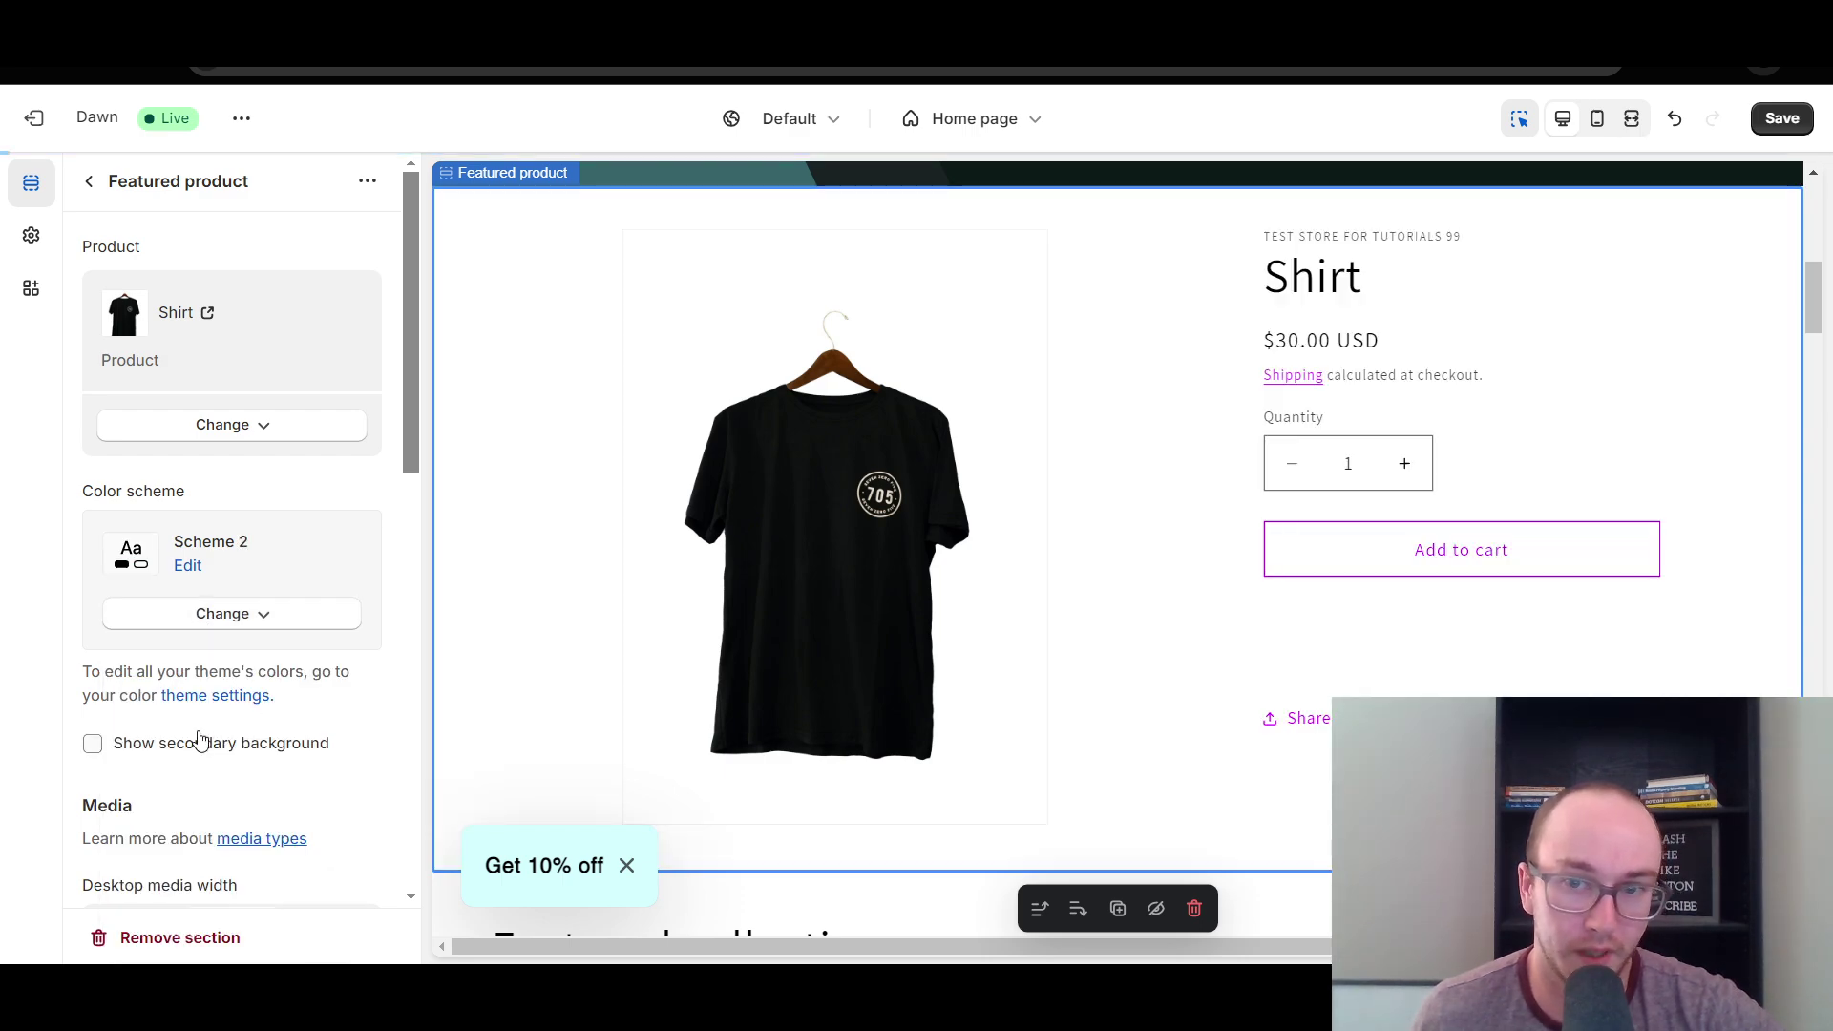
scroll(410, 482, down, 1)
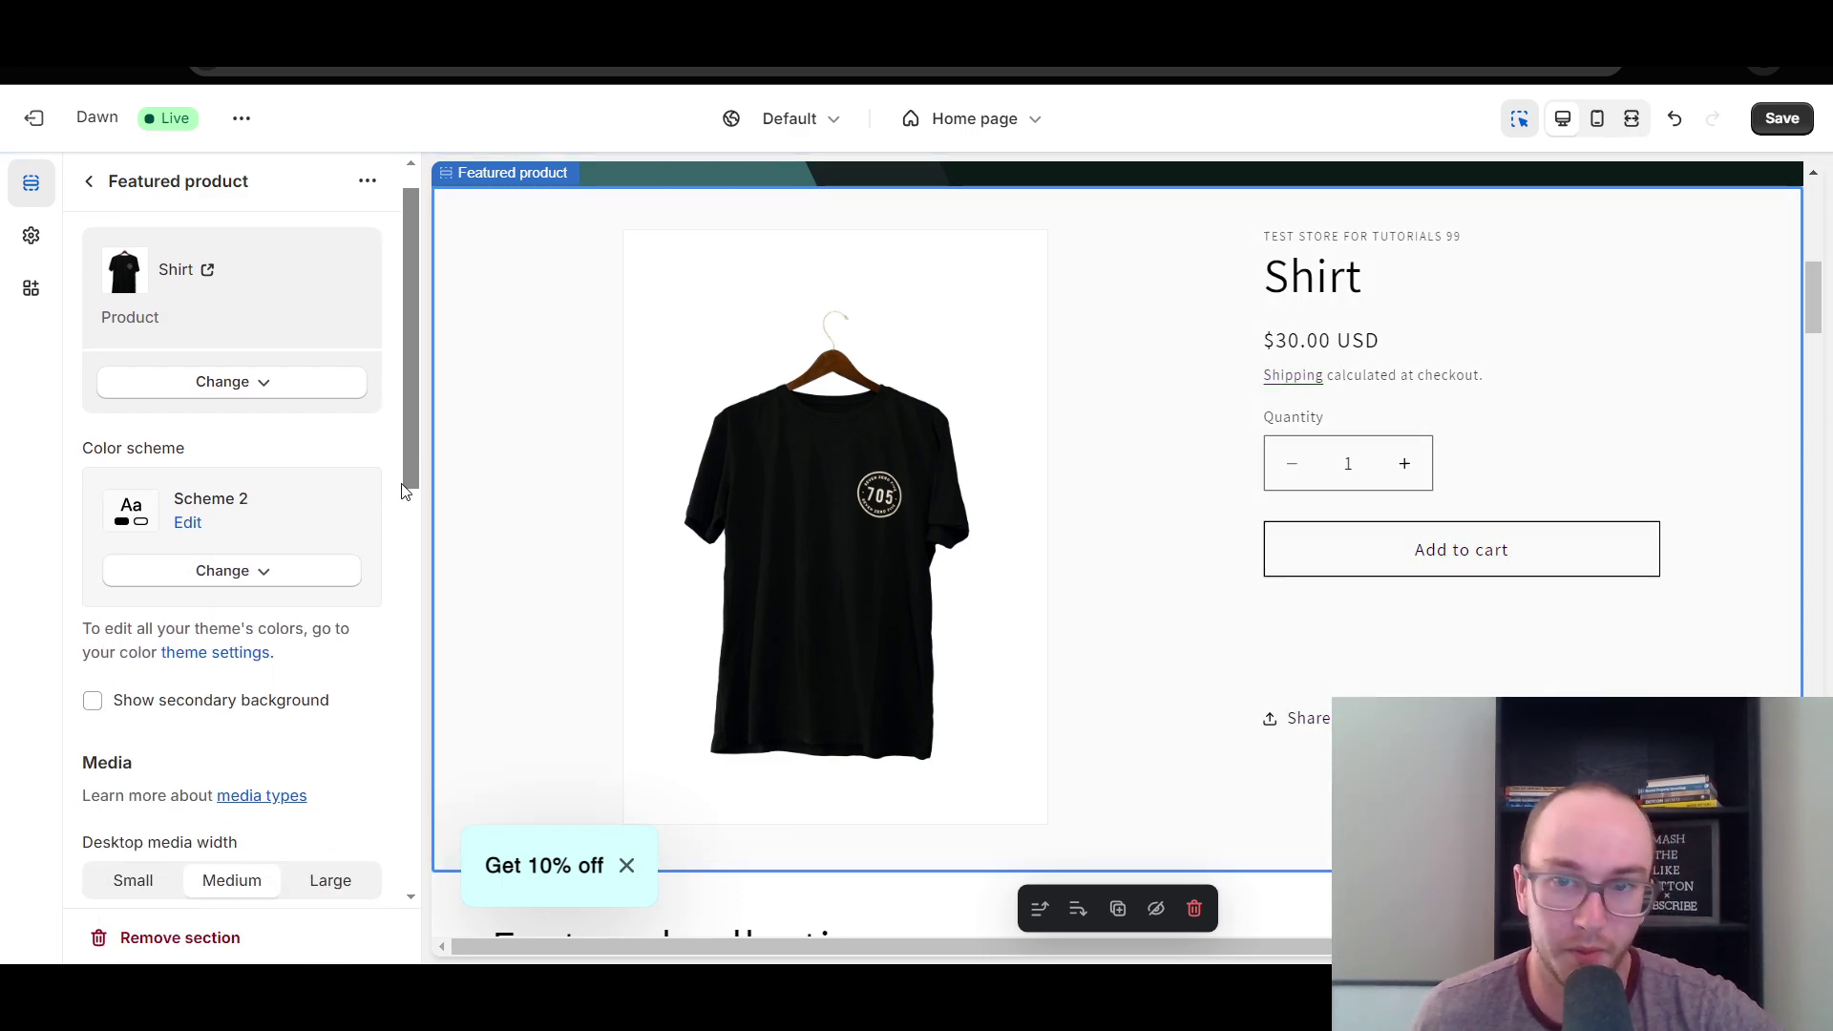
click(238, 597)
click(239, 642)
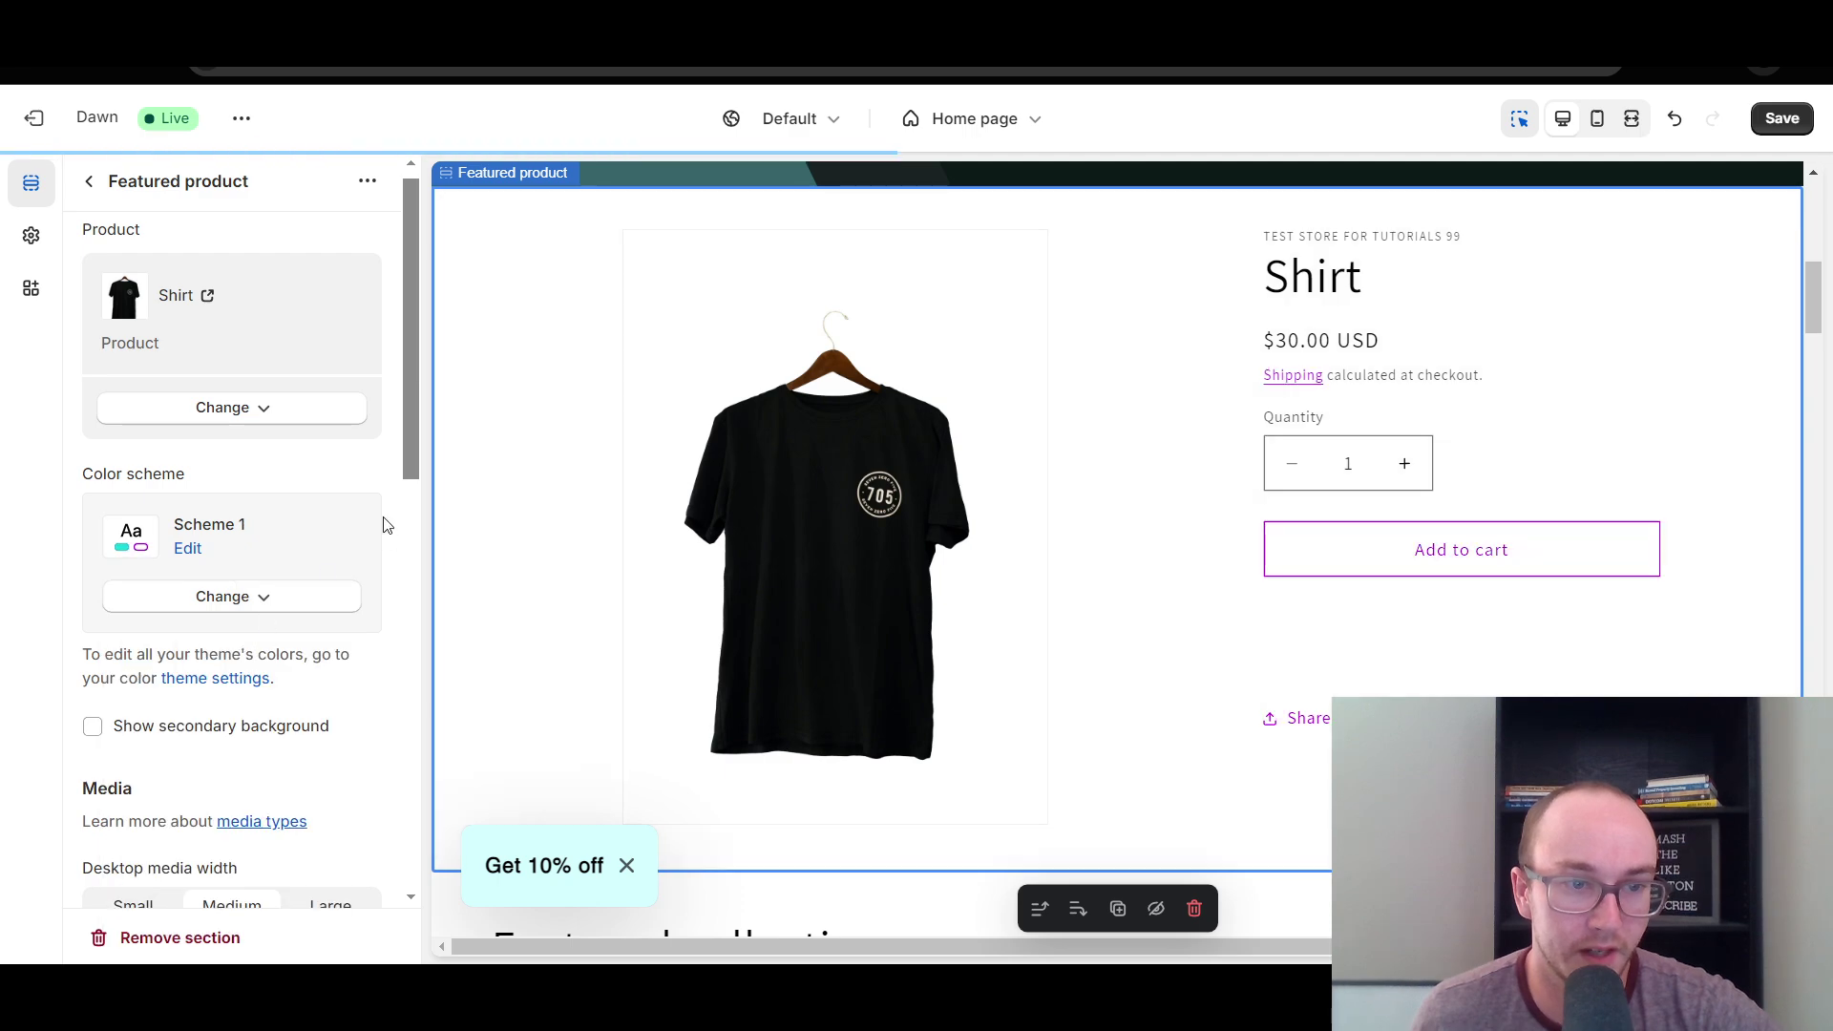
Try showing the secondary background on the featured product section, and turn it off again.
mouse_move(416, 487)
mouse_down()
mouse_move(416, 516)
mouse_move(414, 496)
mouse_up()
scroll(360, 622, down, 2)
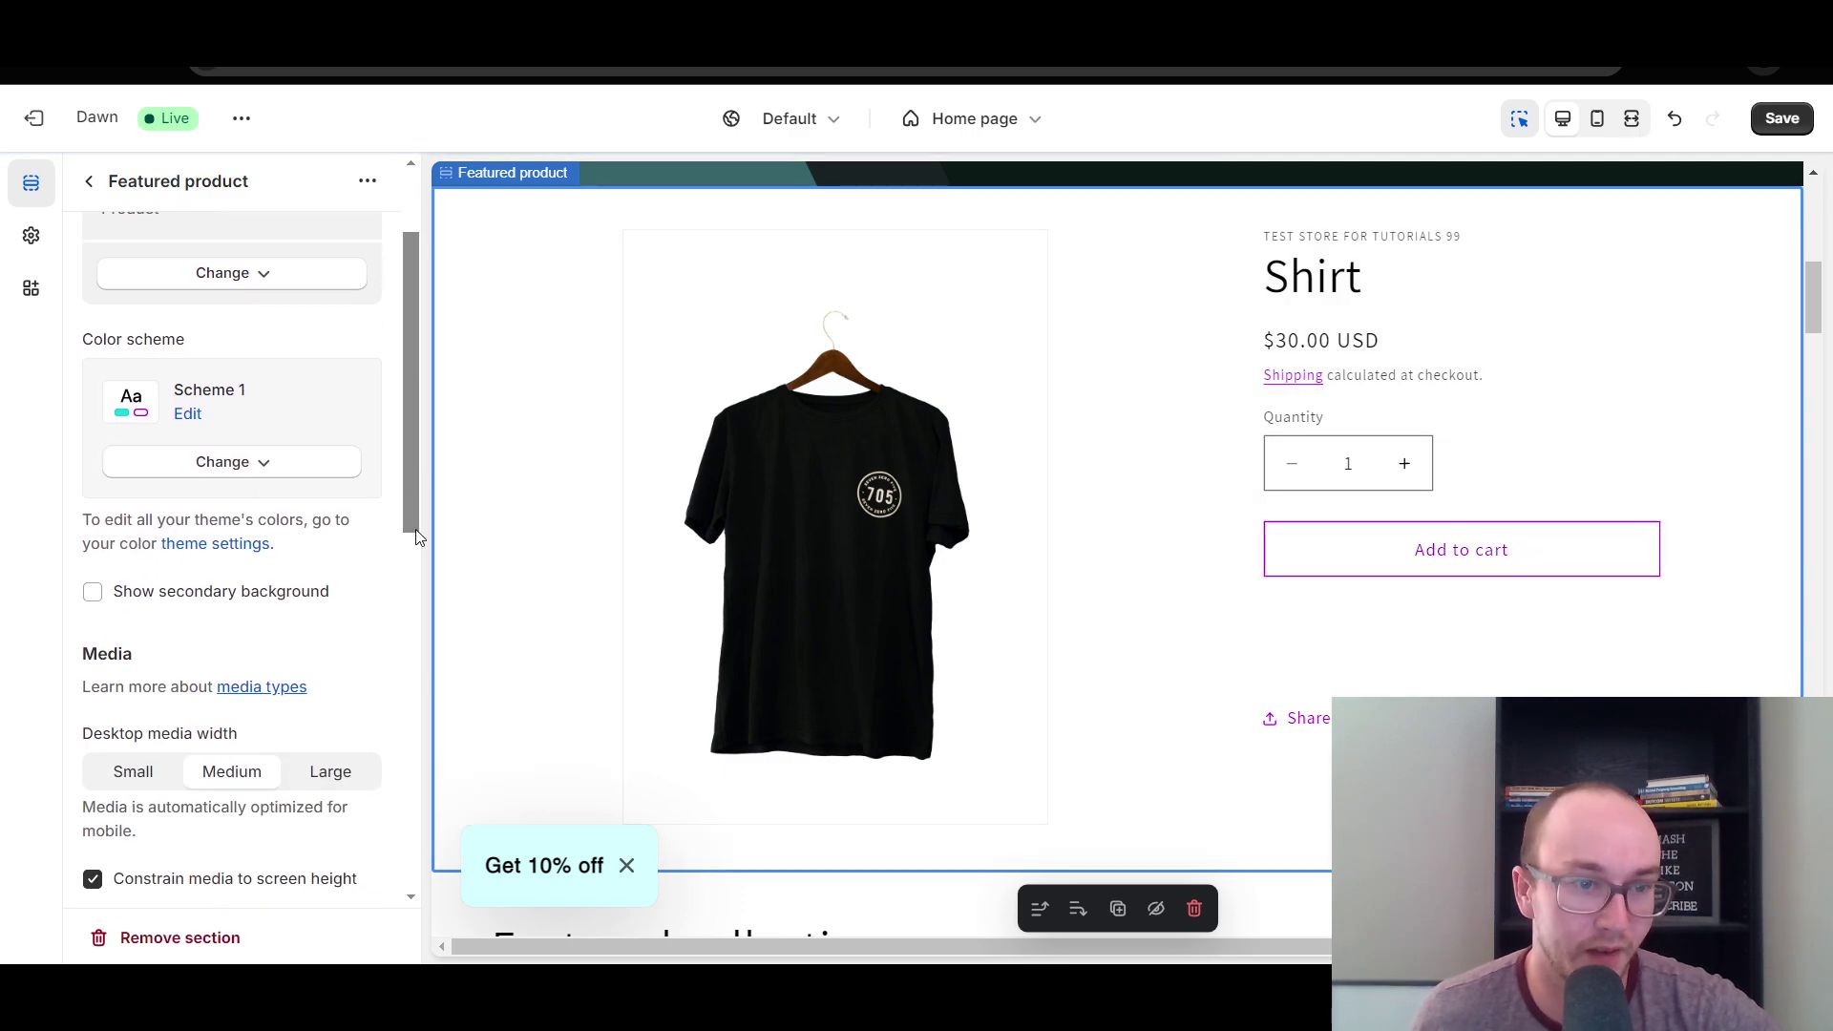
click(309, 590)
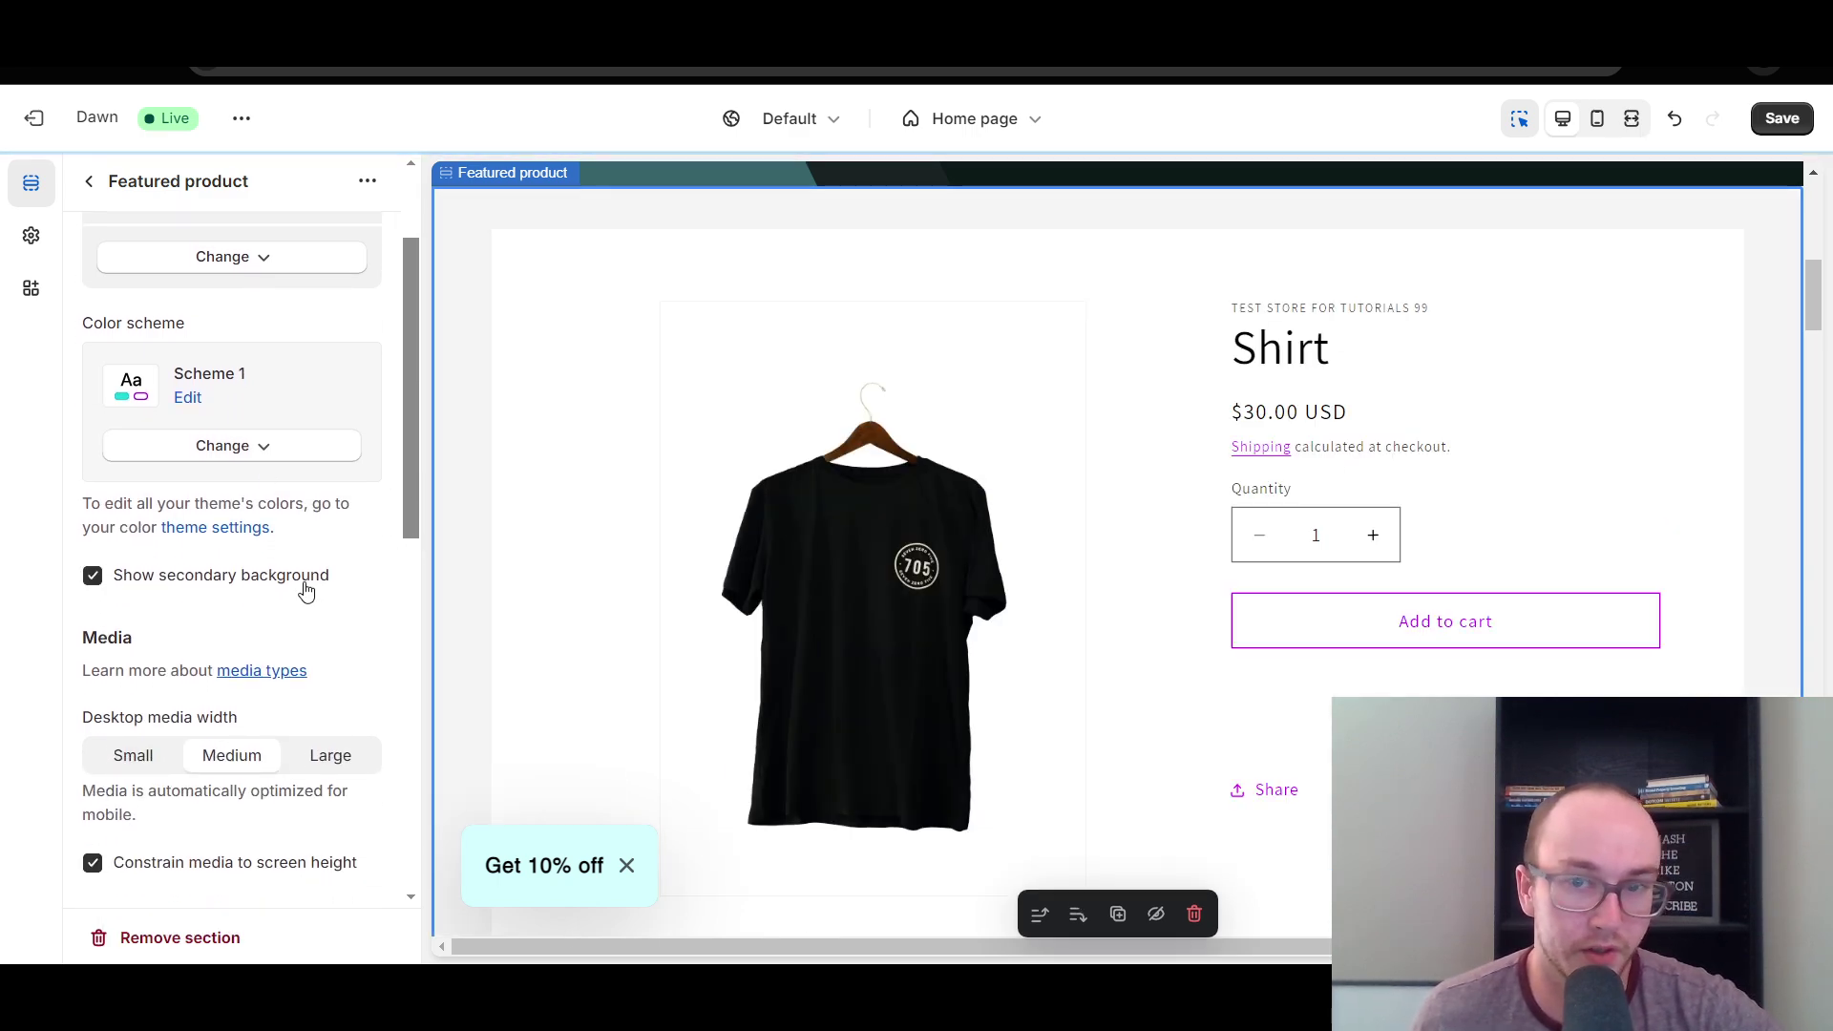
click(313, 591)
Preview the Large and Medium desktop media widths for the featured product, and set the width to Small.
scroll(361, 640, down, 2)
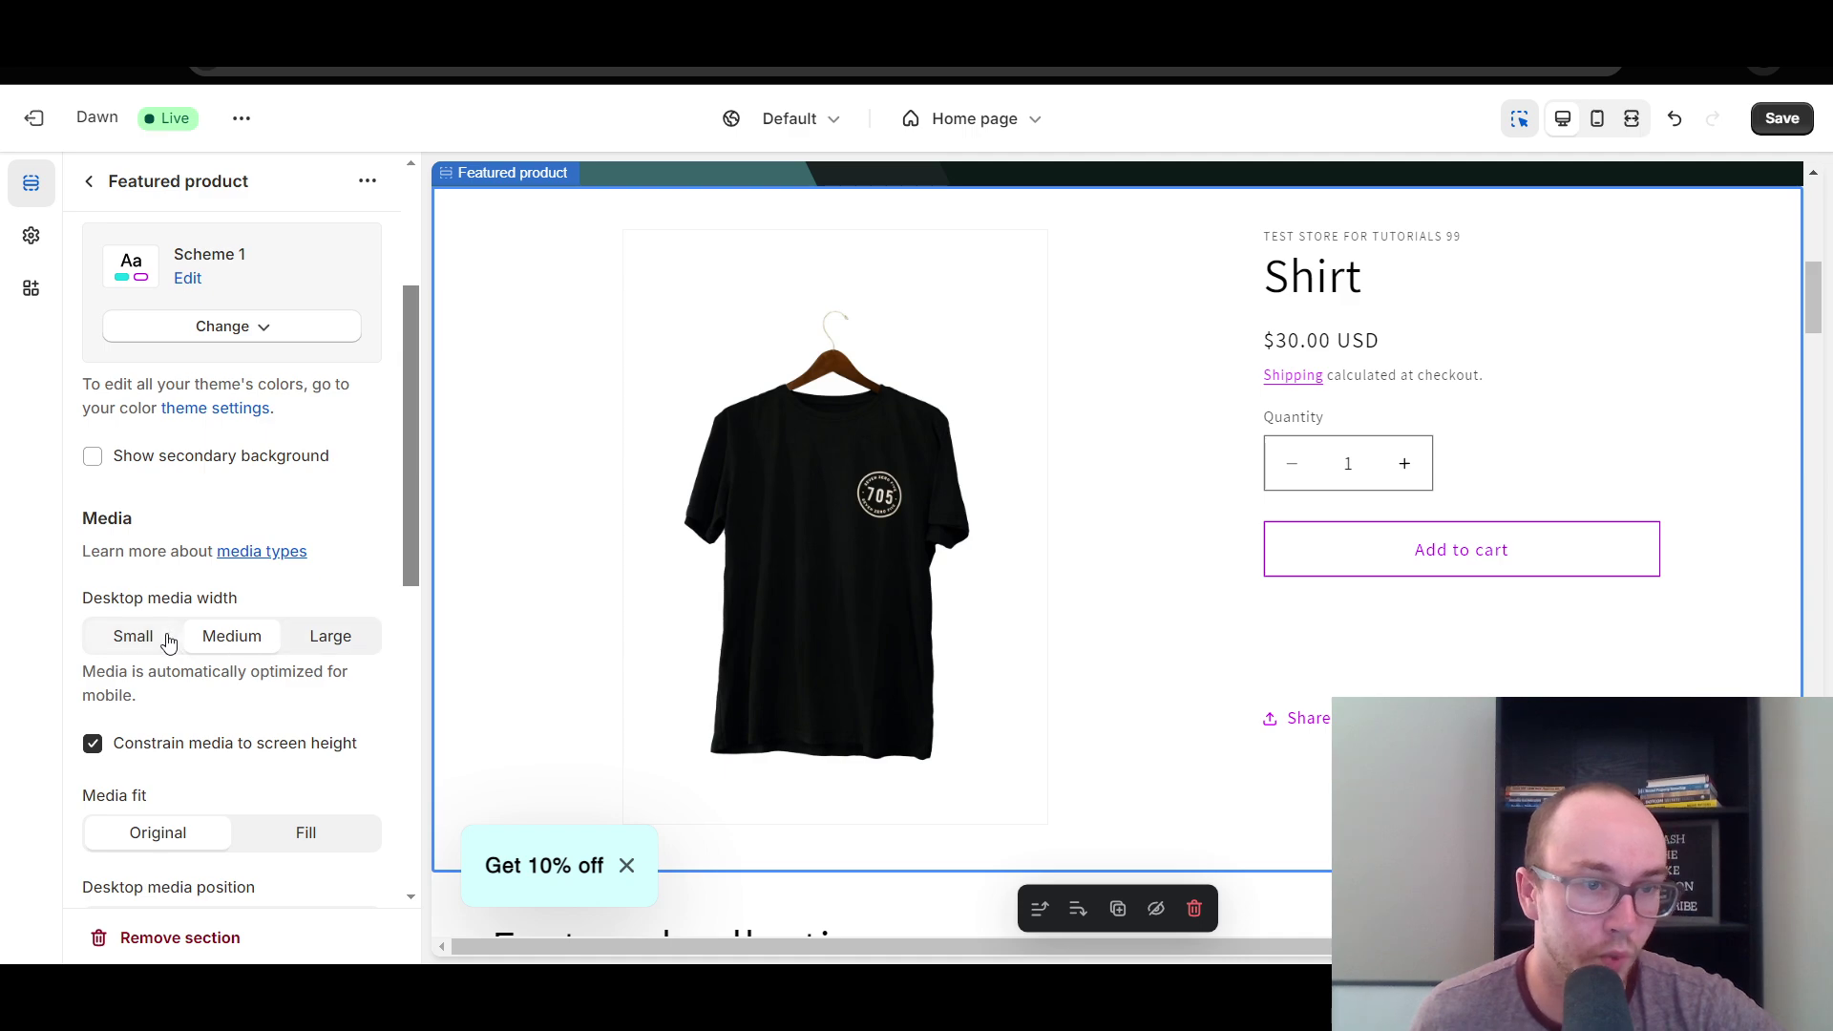
click(330, 650)
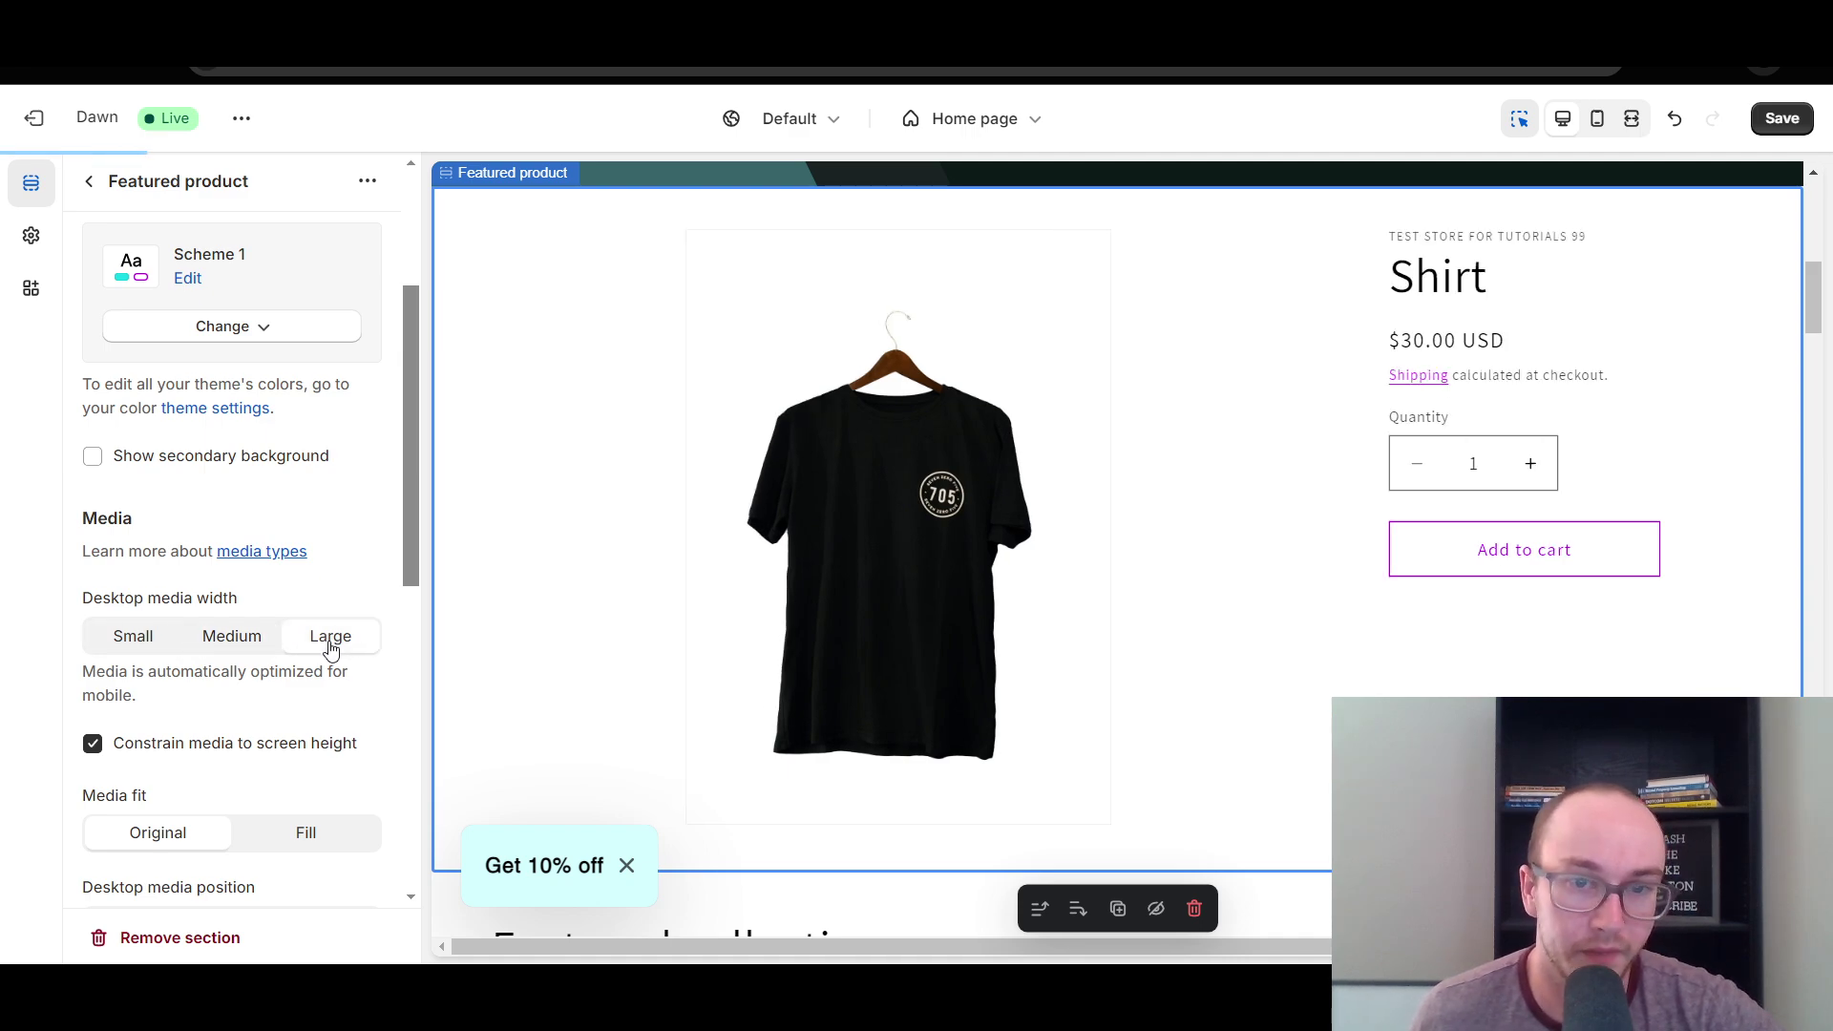
click(226, 652)
click(127, 649)
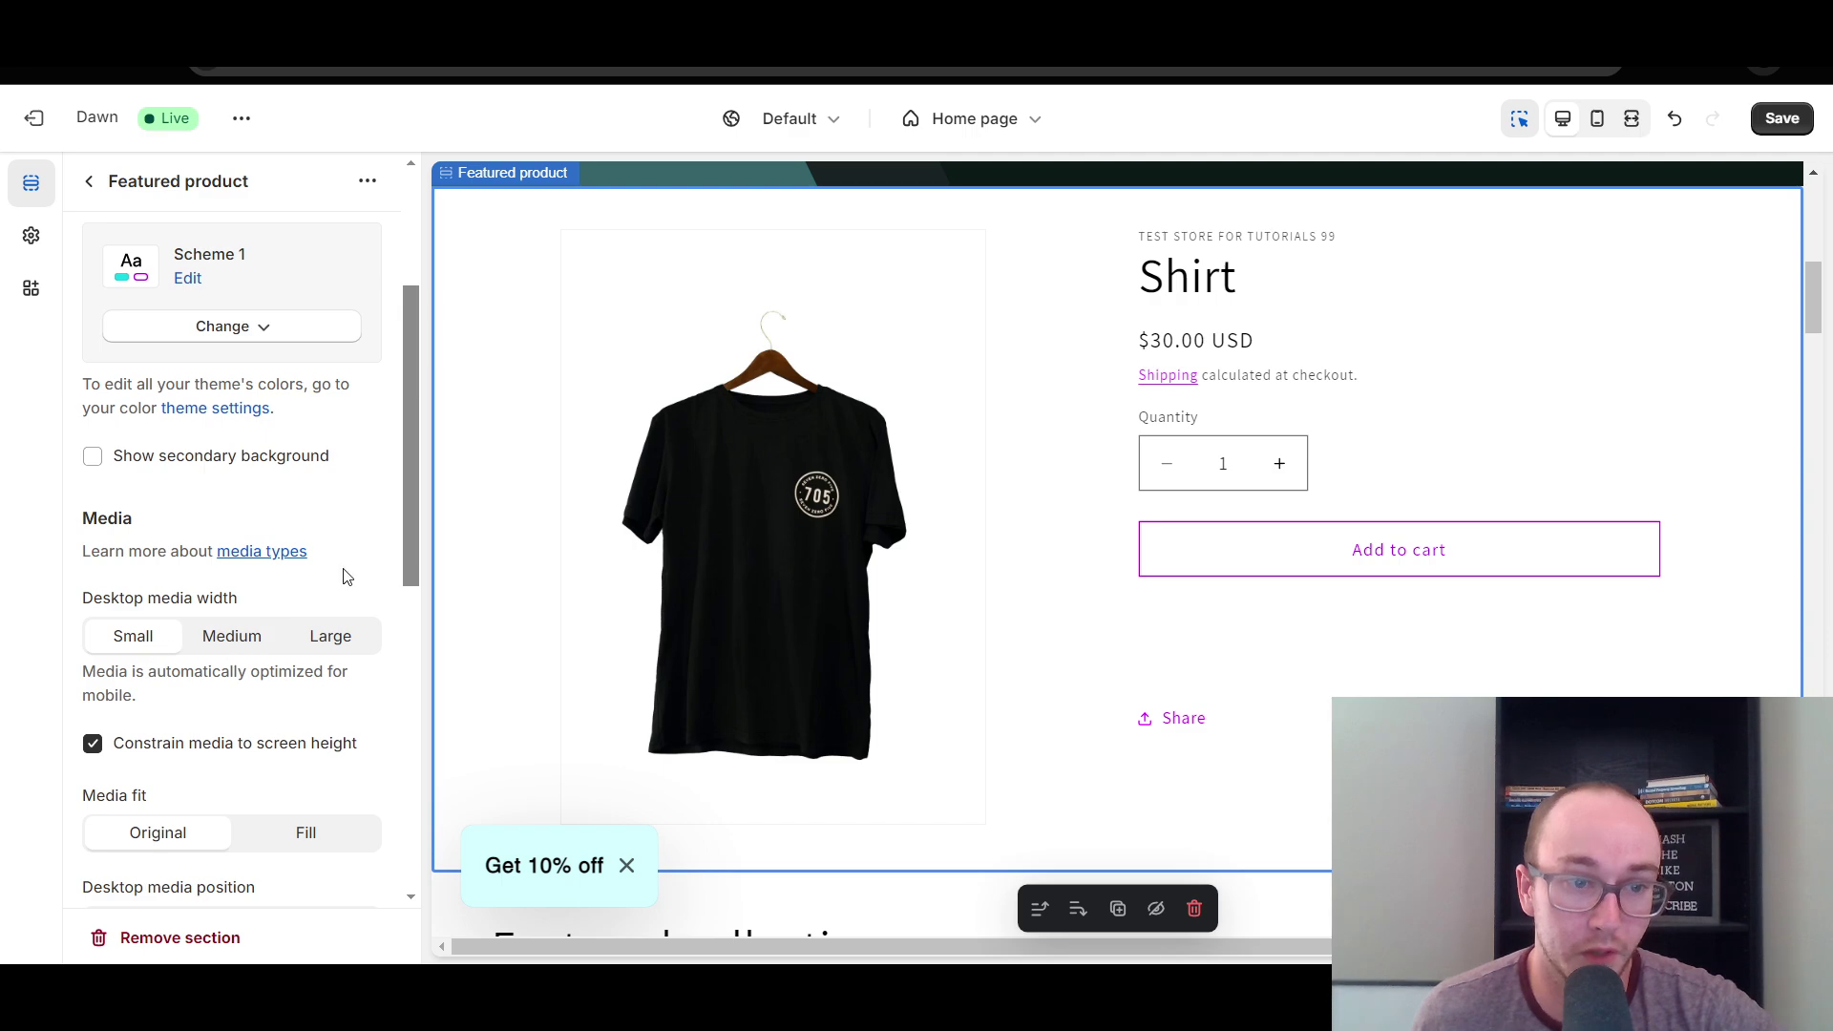
Examine the featured product's remaining settings, including media fit, desktop media position, image zoom, variant media and section padding.
drag(405, 551, 402, 634)
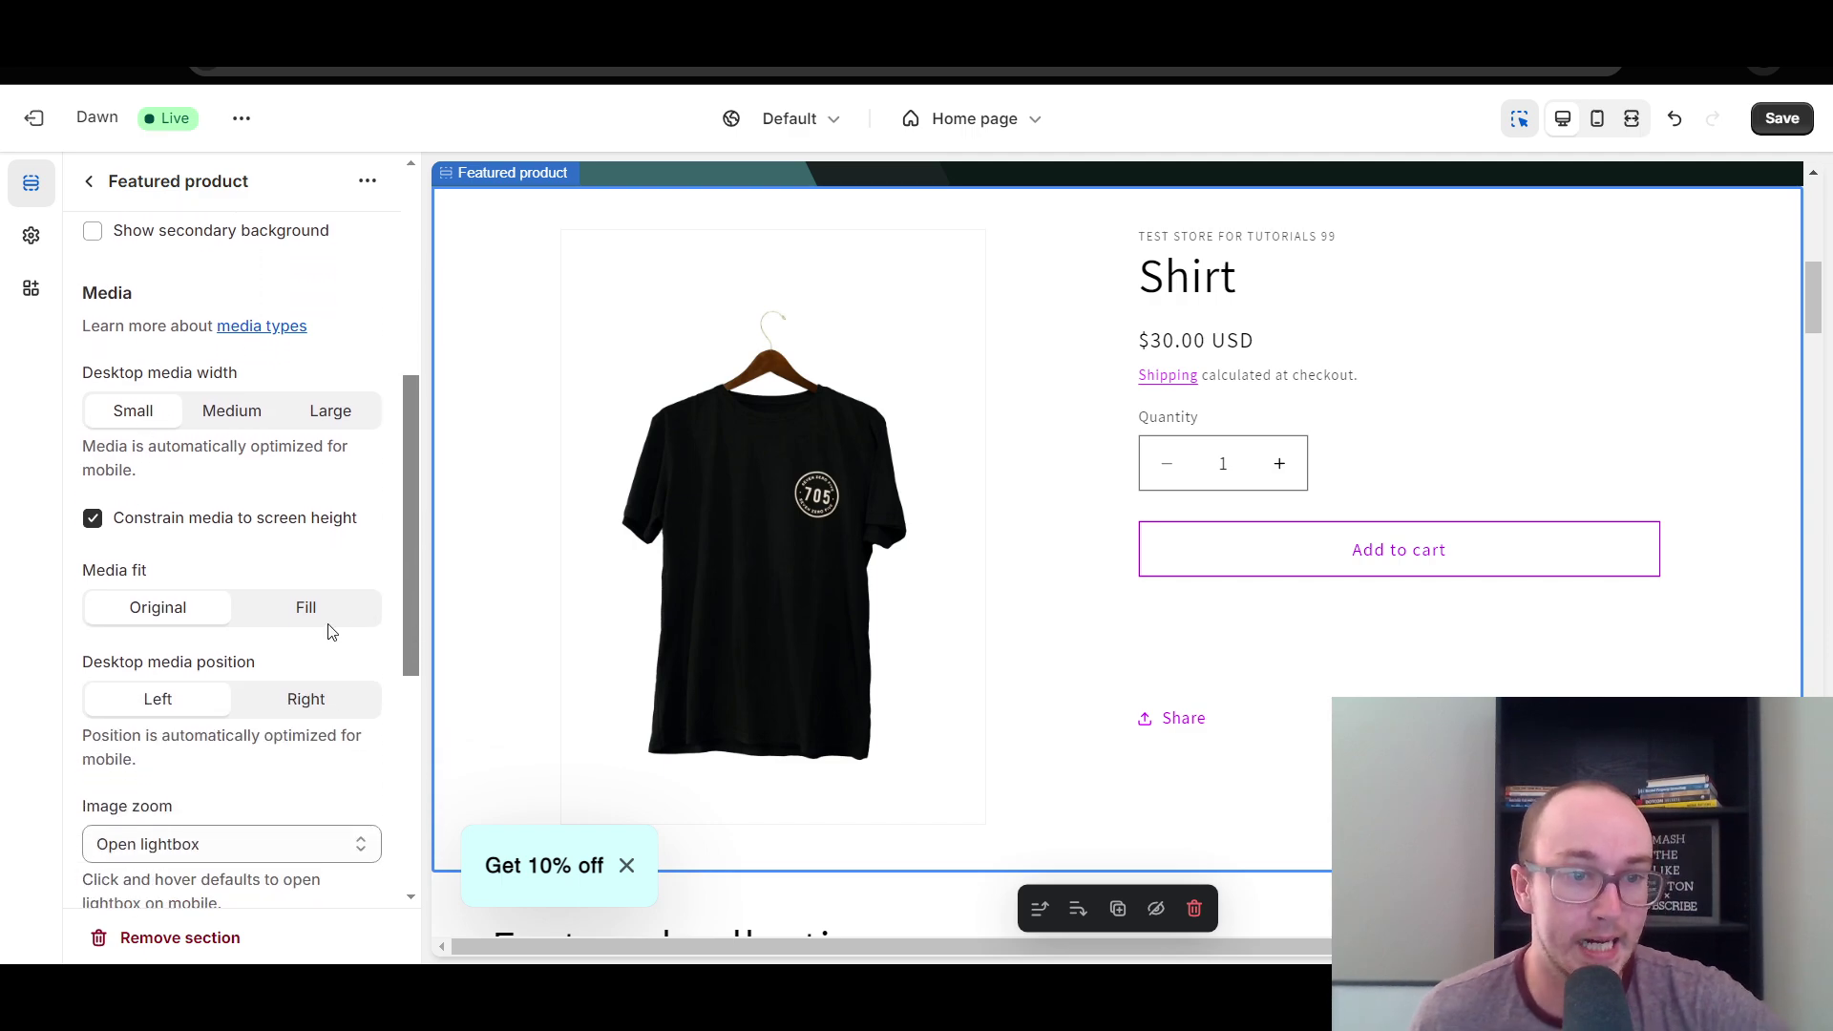
scroll(317, 732, down, 5)
scroll(320, 736, up, 3)
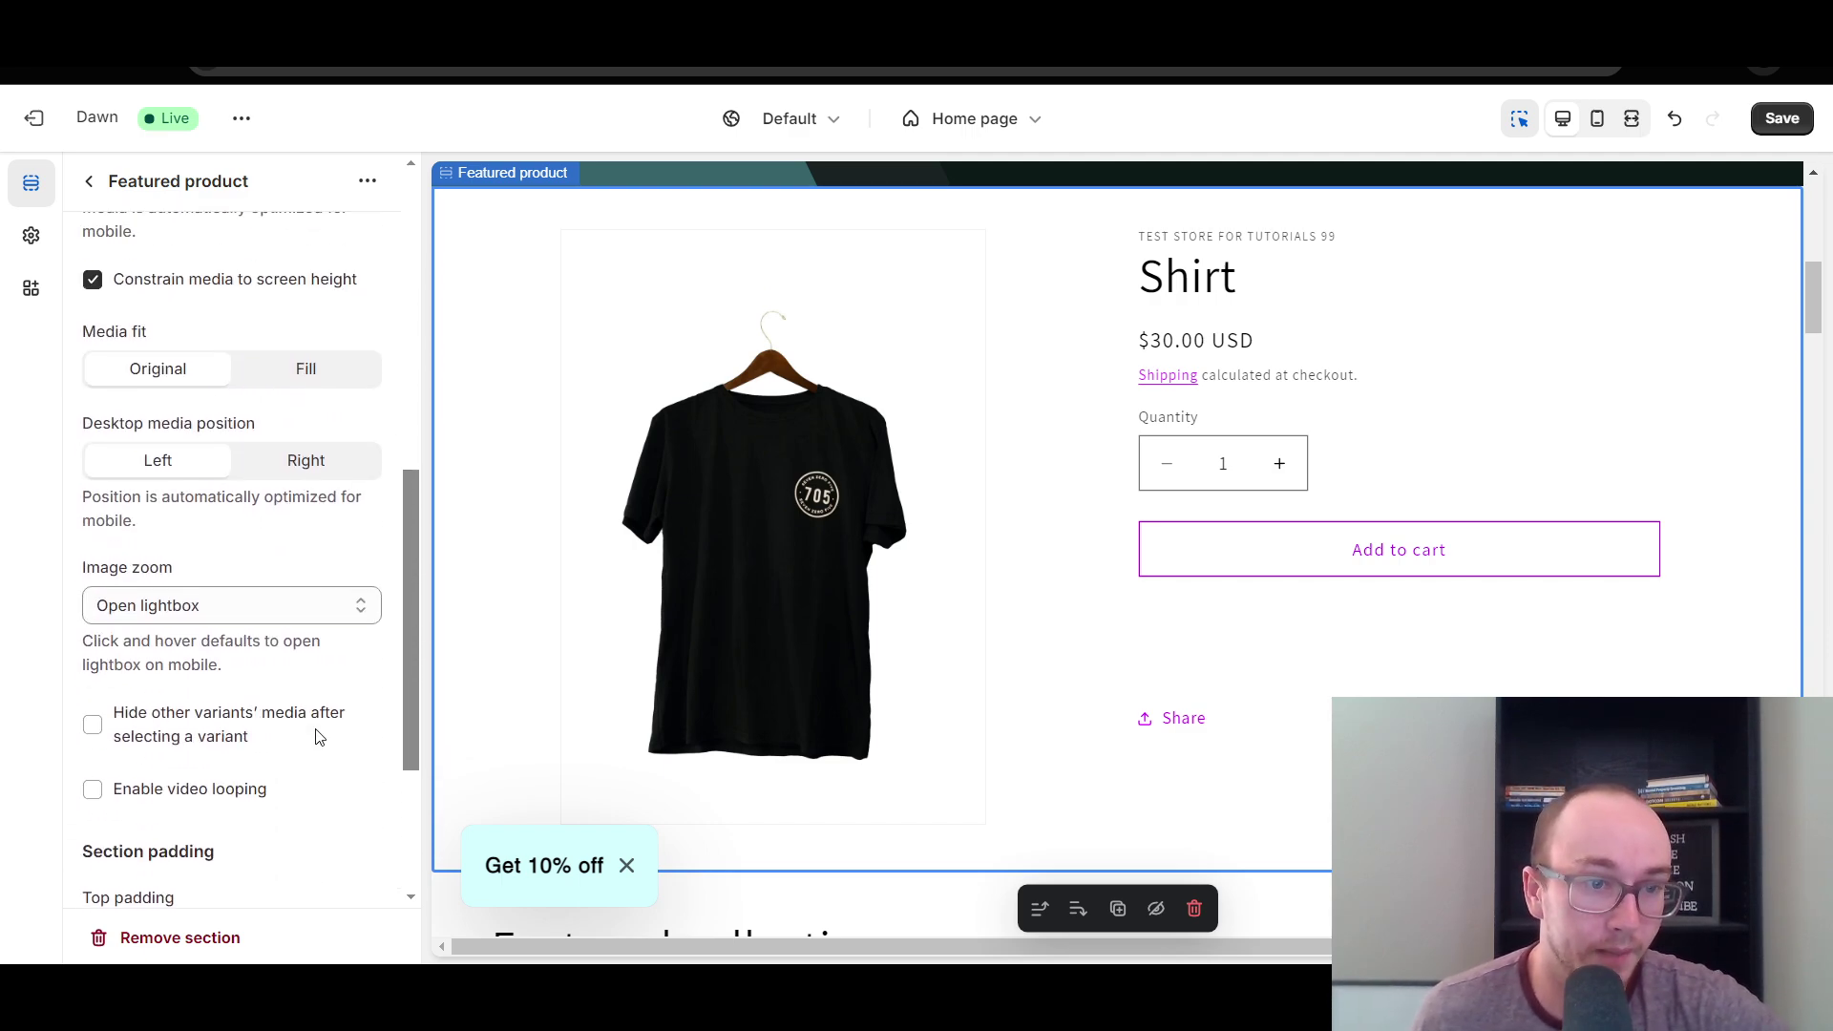
scroll(290, 754, up, 2)
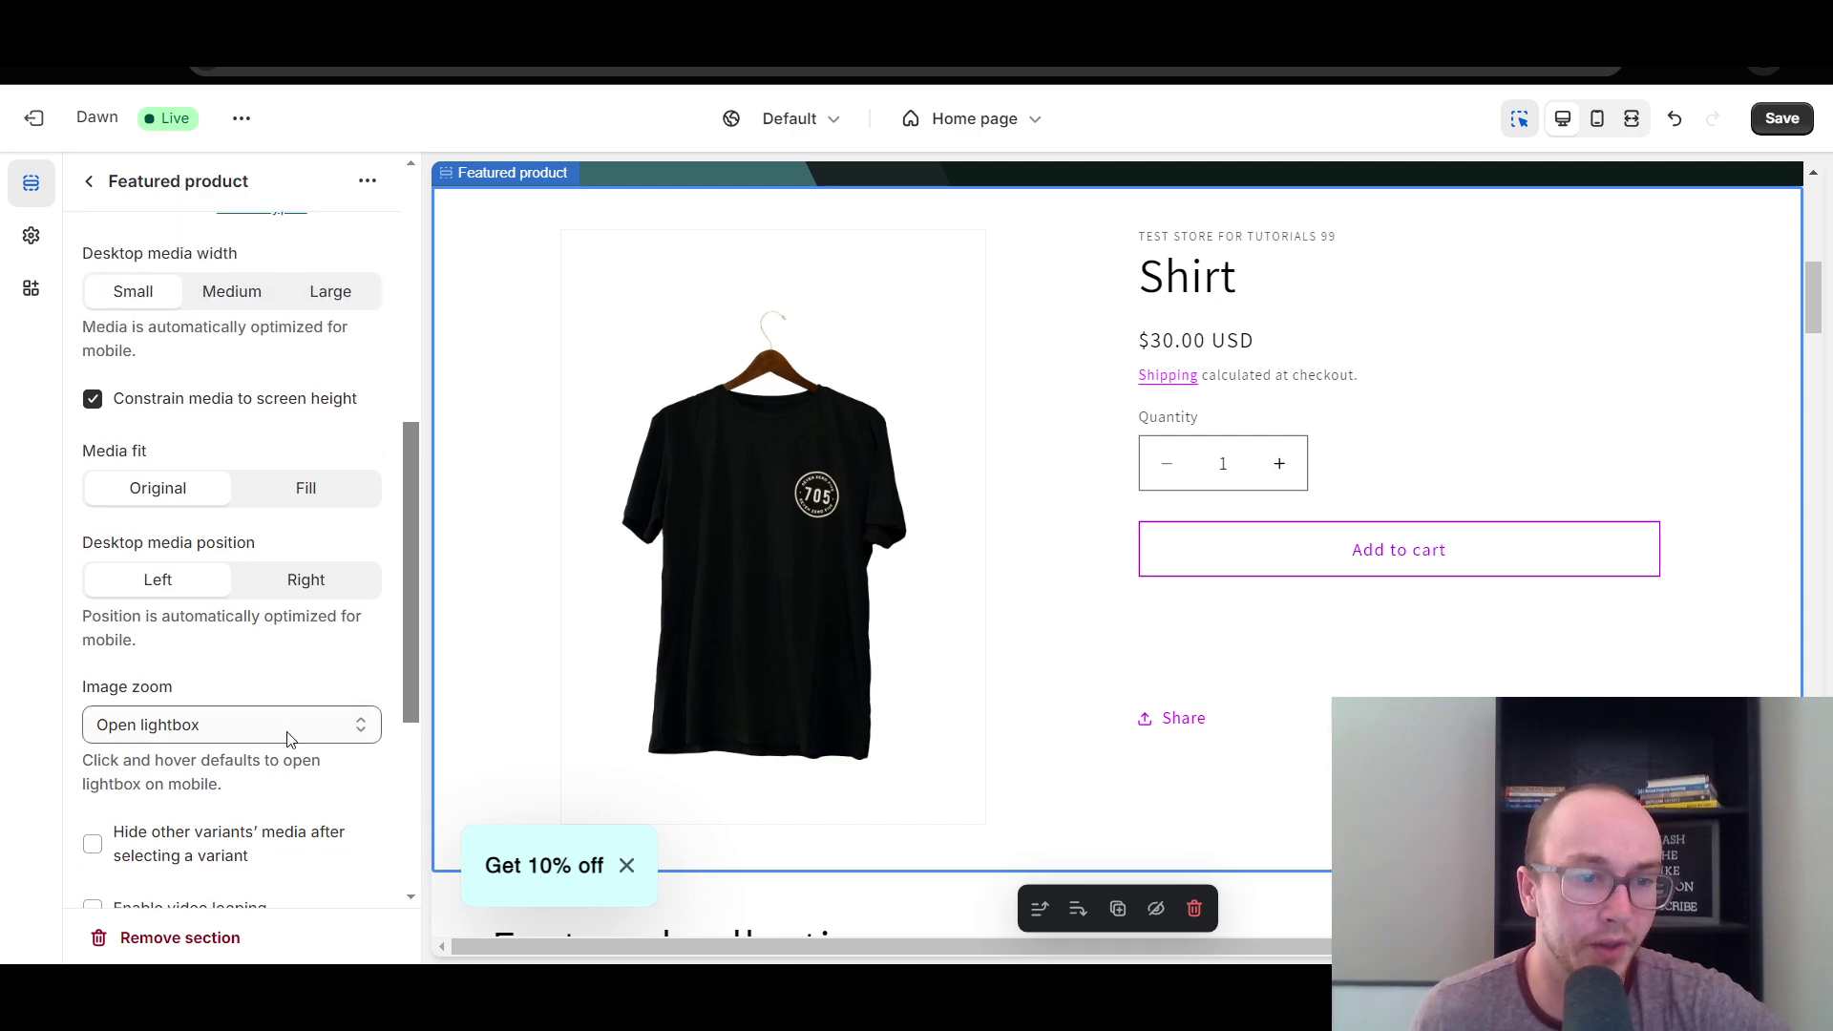
click(283, 840)
drag(404, 700, 396, 770)
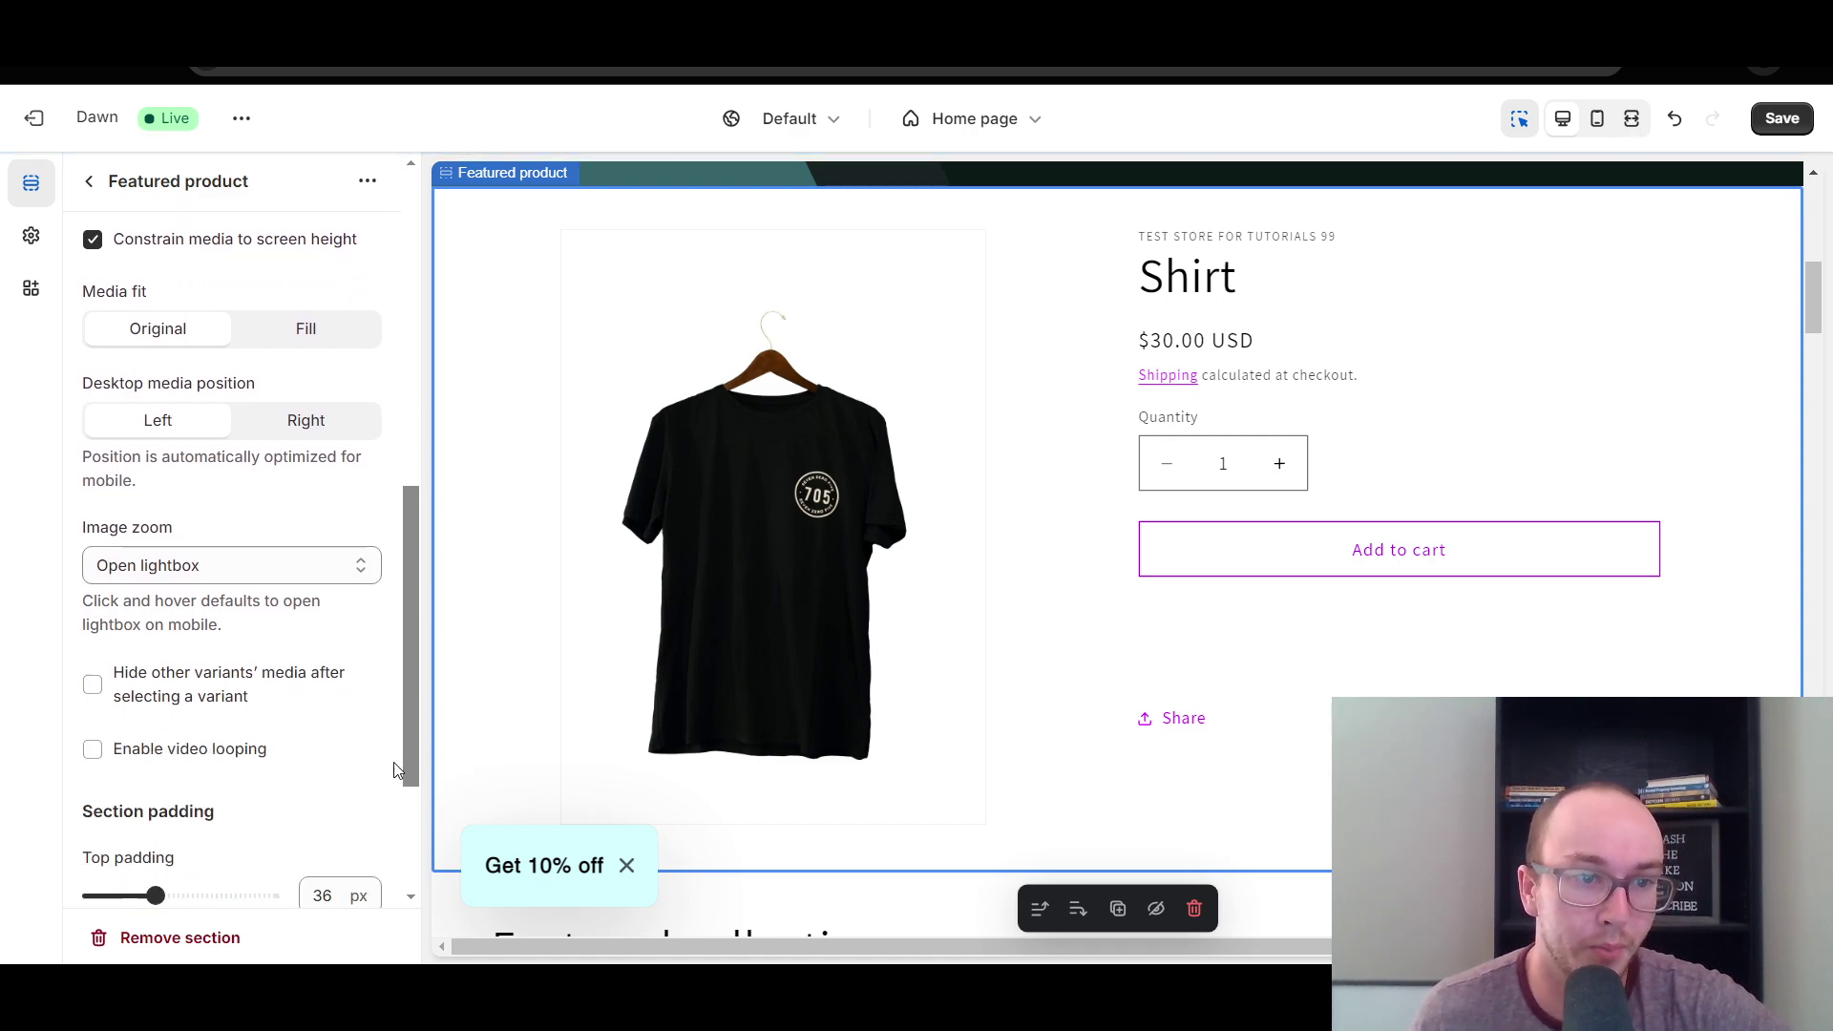
click(335, 558)
click(412, 621)
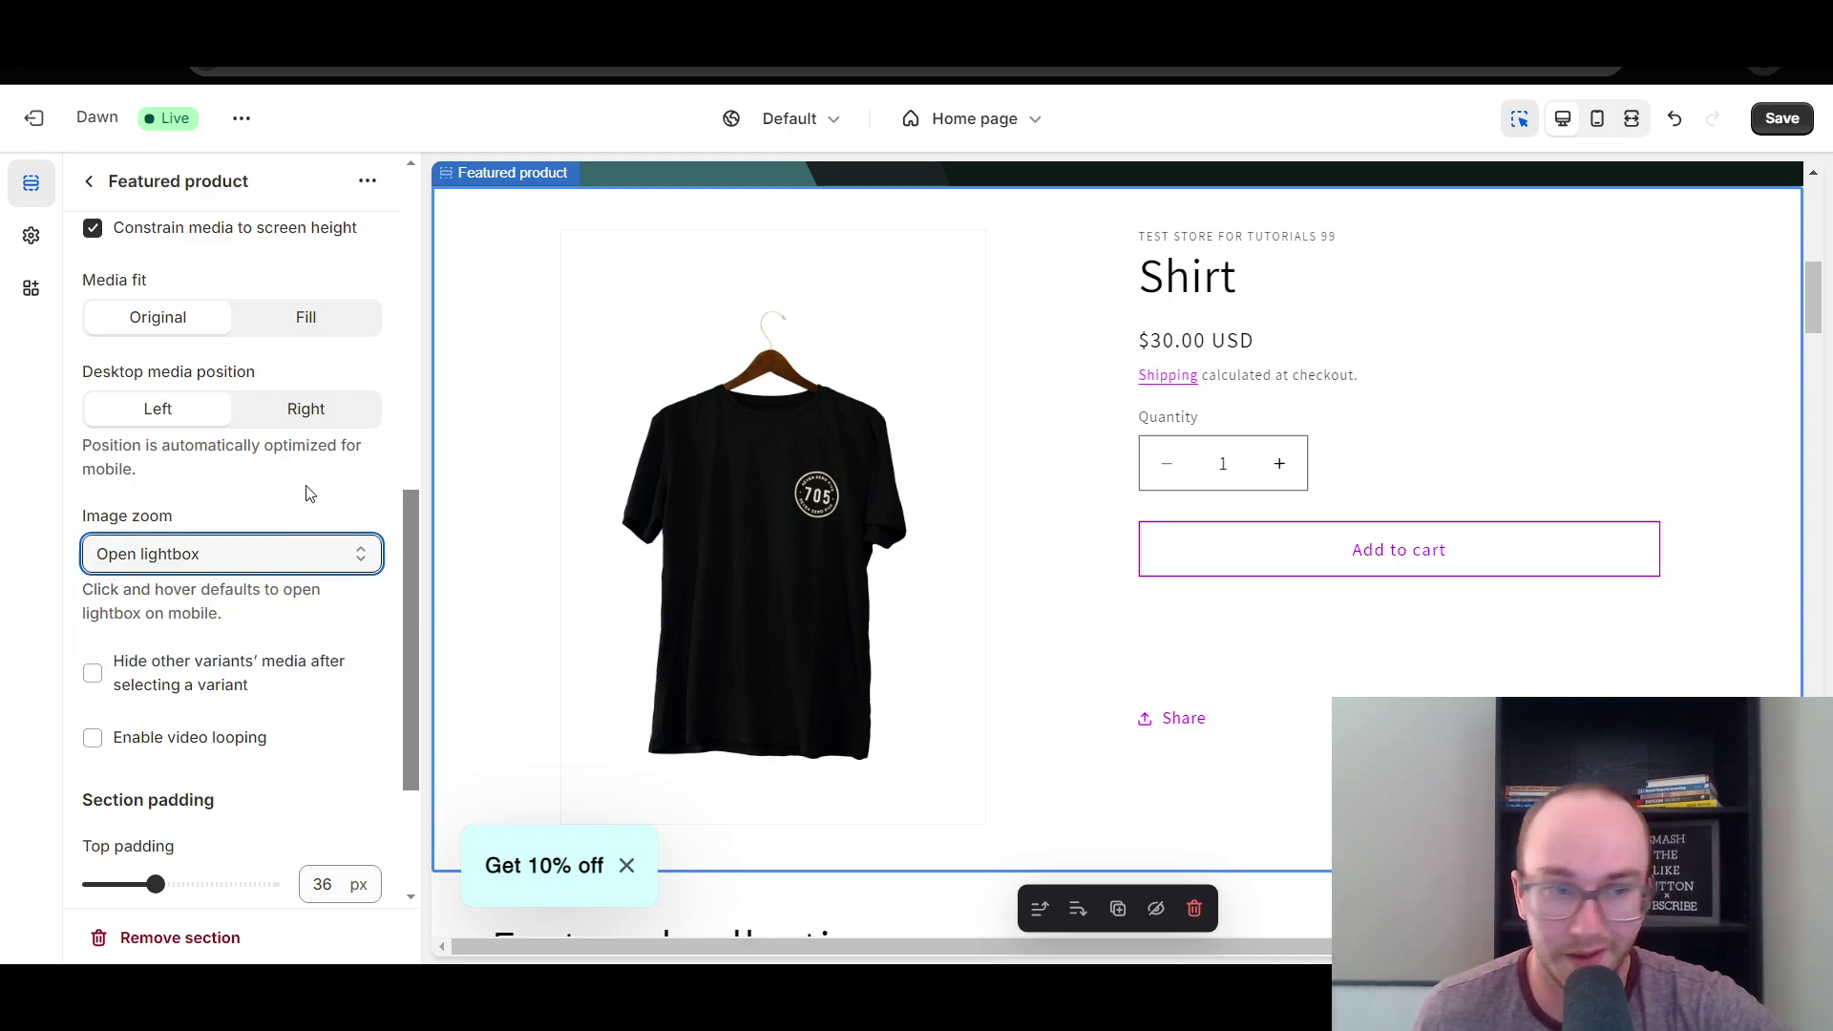
drag(415, 621, 376, 334)
scroll(320, 471, up, 1)
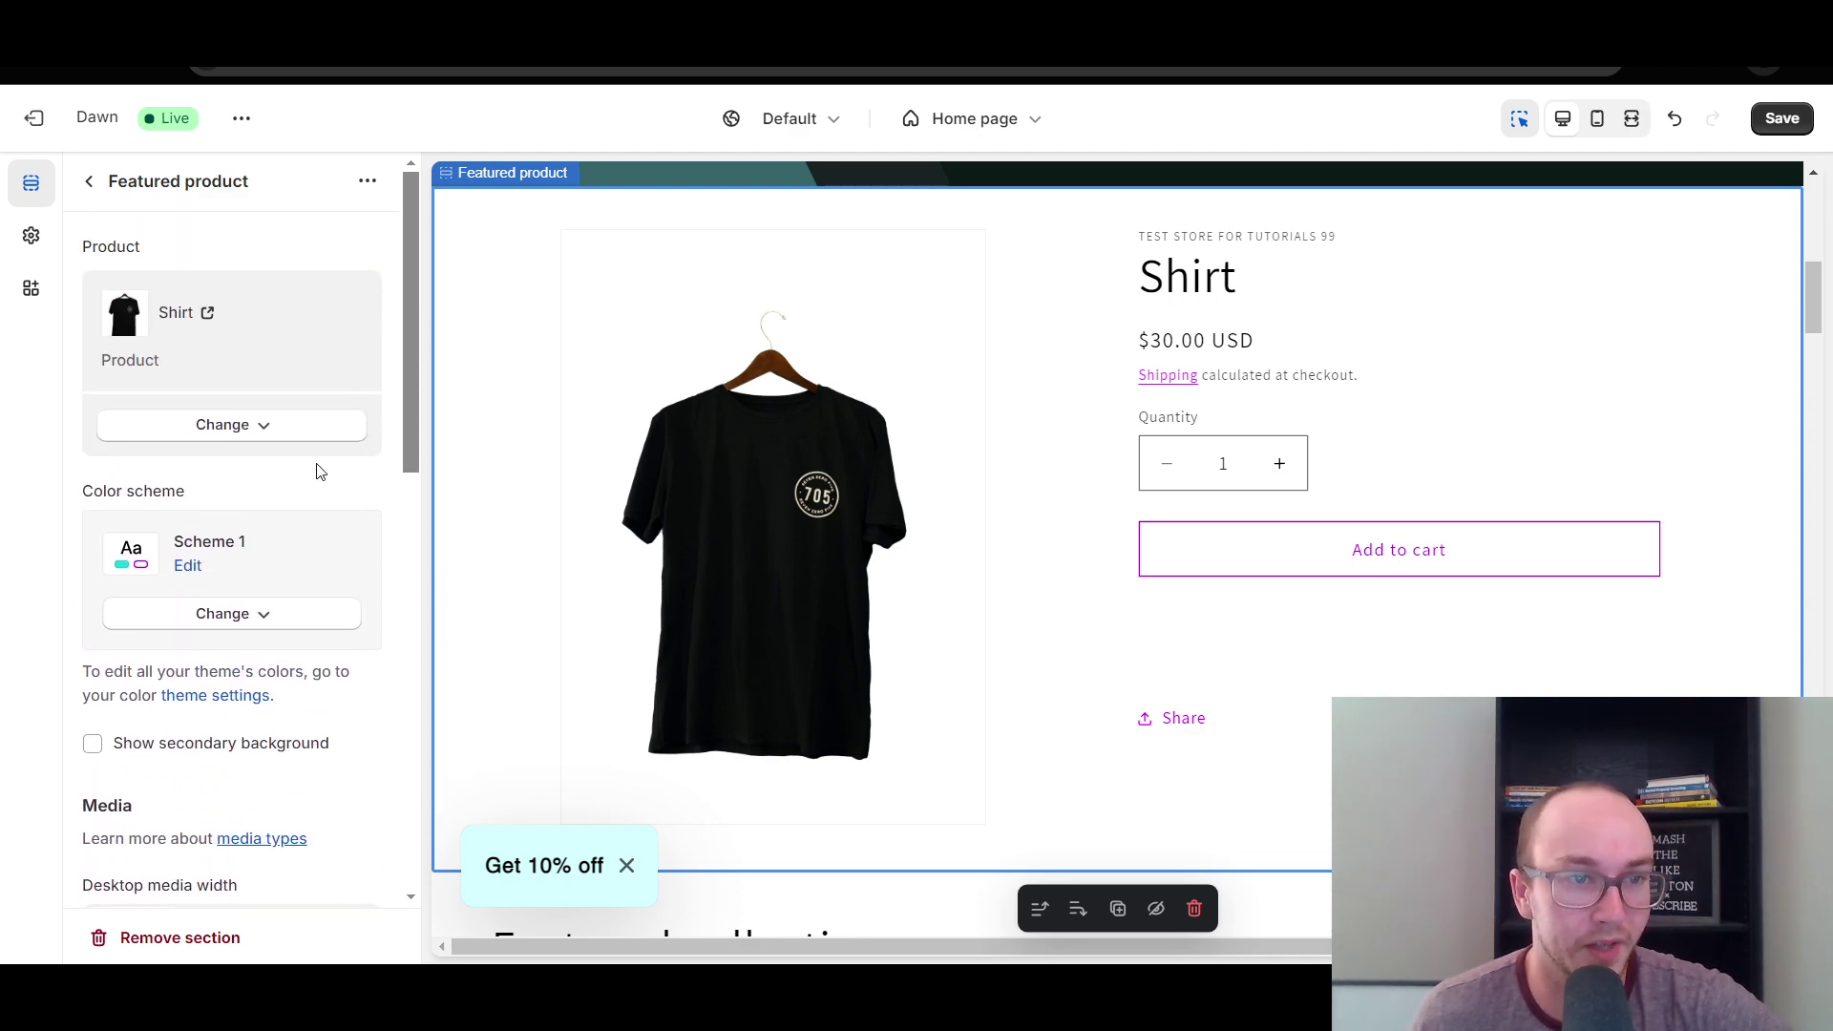
Turn off the dynamic checkout buttons in the featured product's Buy buttons block.
click(89, 182)
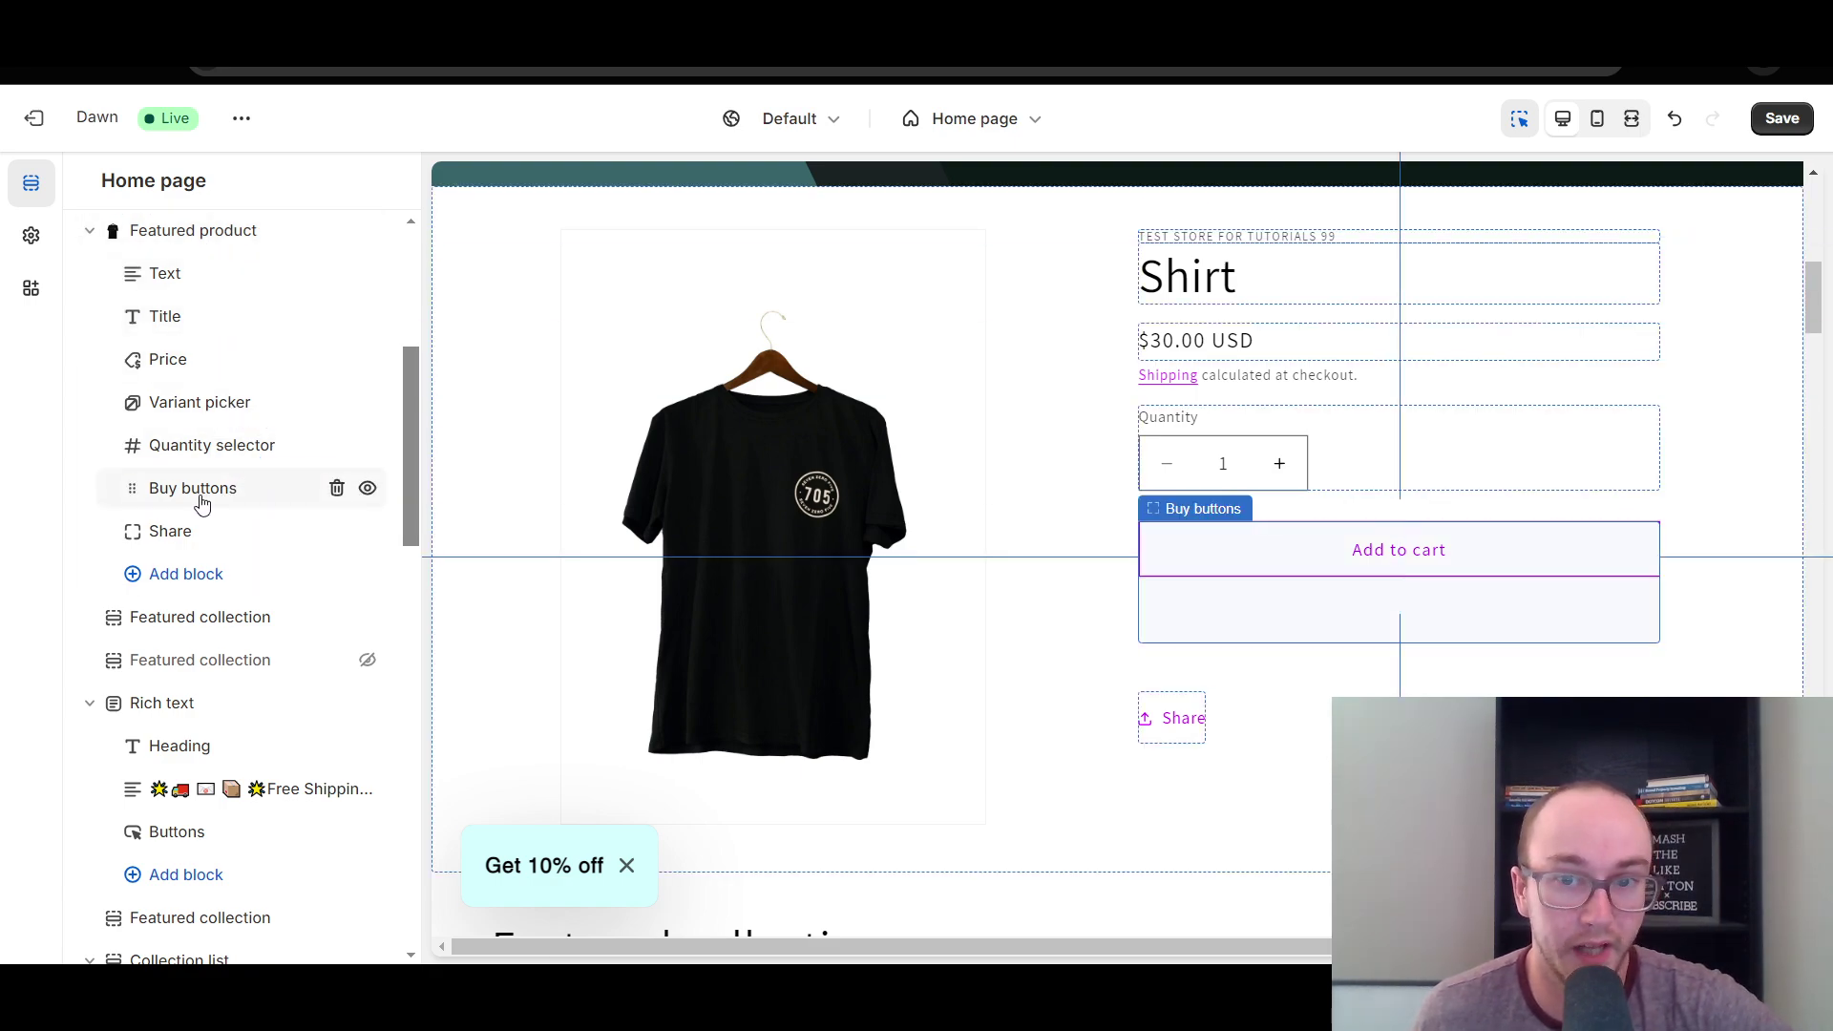
click(218, 495)
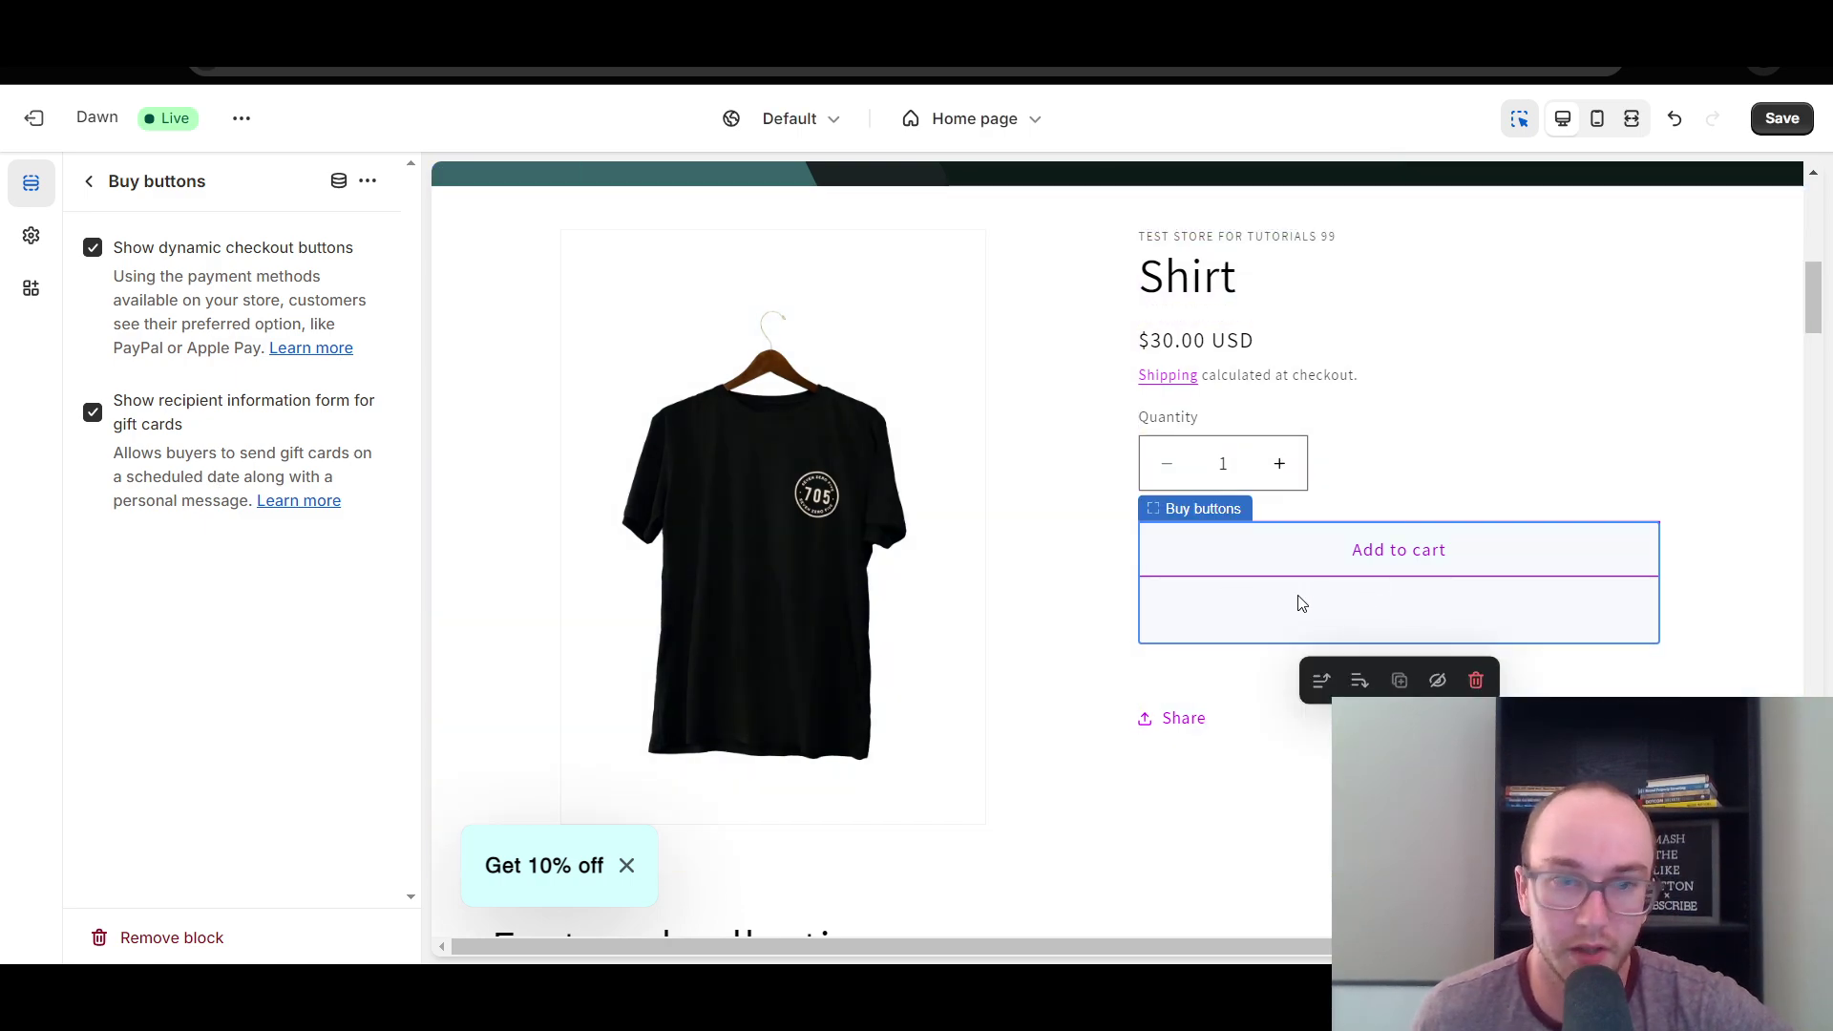
click(93, 252)
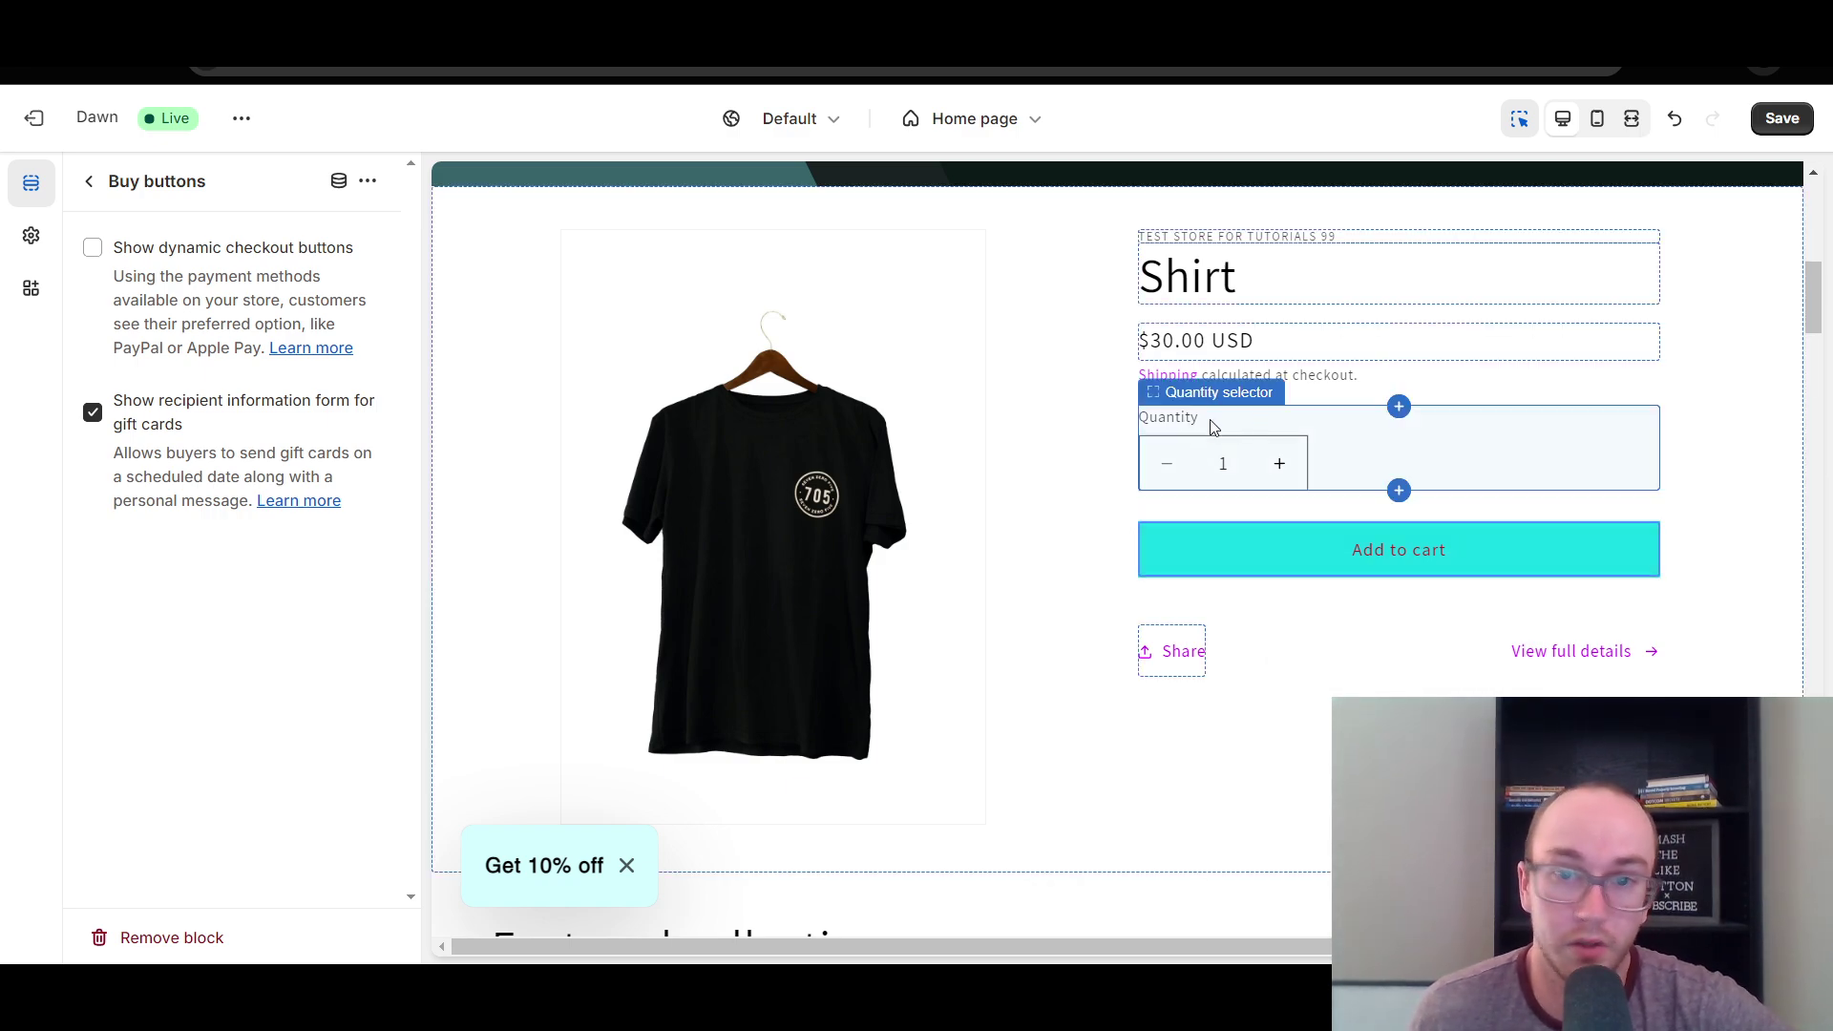
Hide the Quantity selector and Variant picker blocks of the featured product section.
click(91, 183)
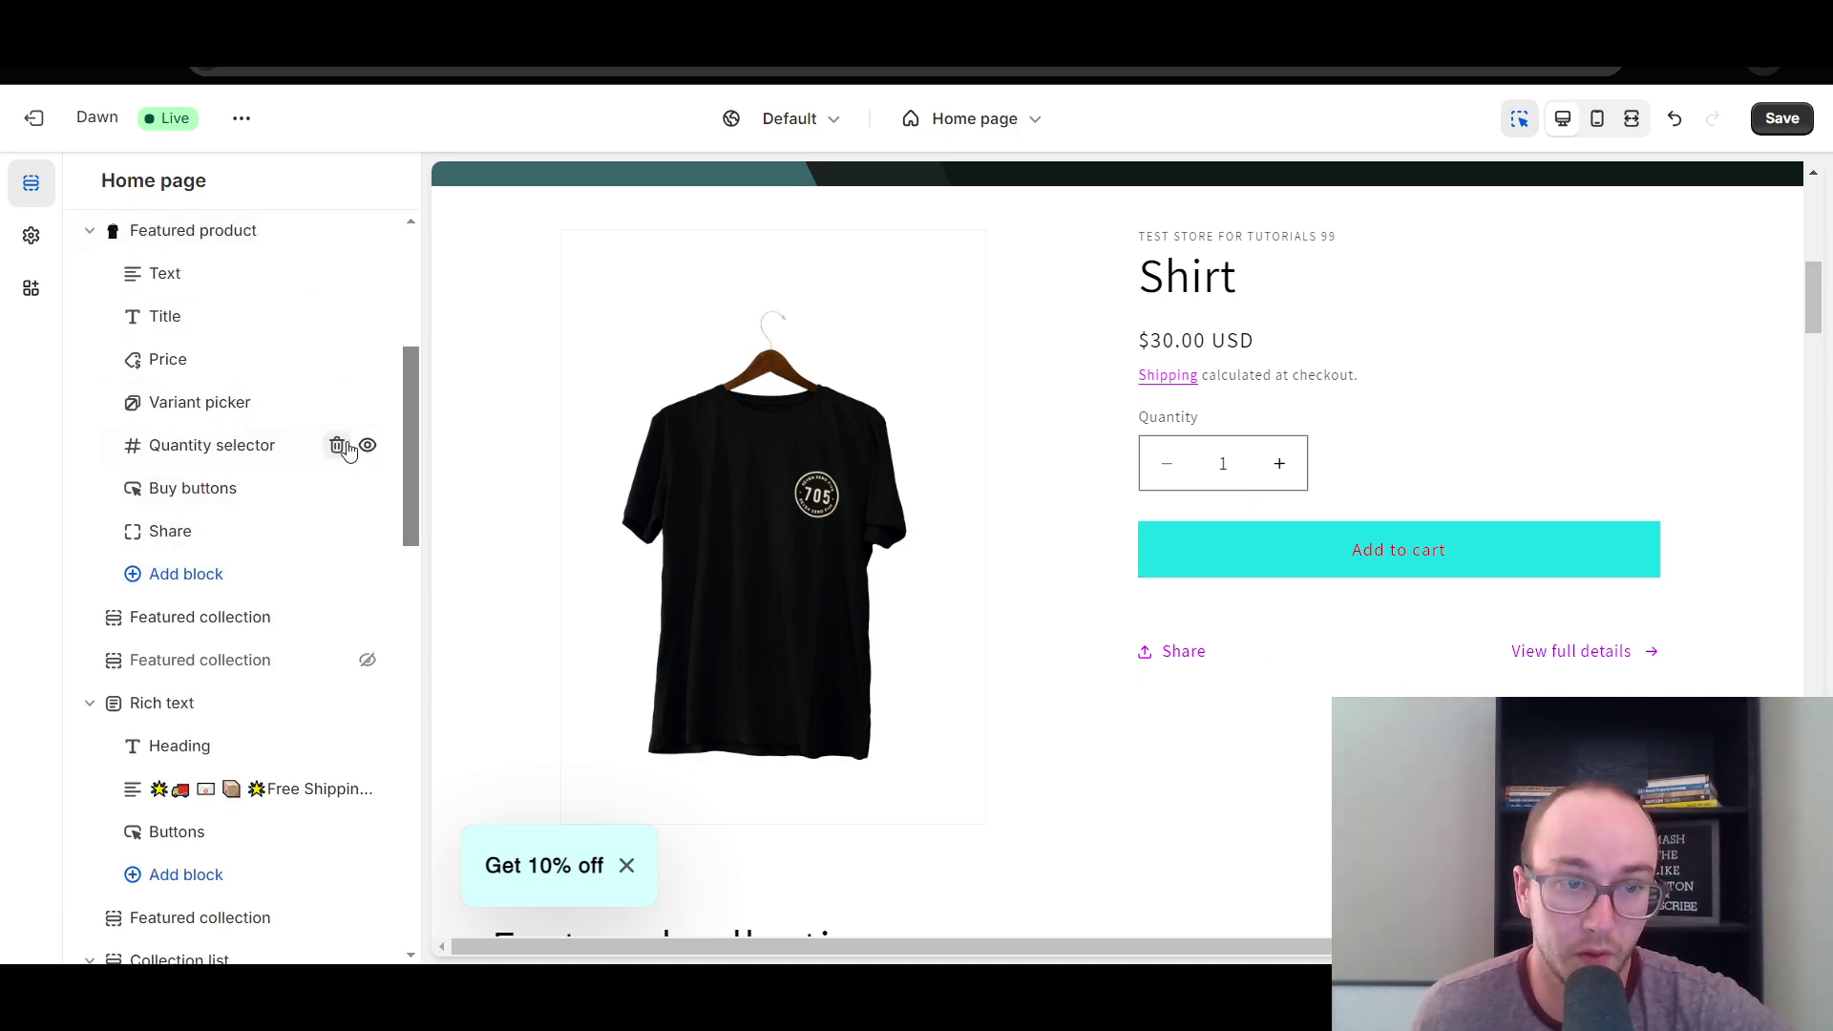
click(366, 446)
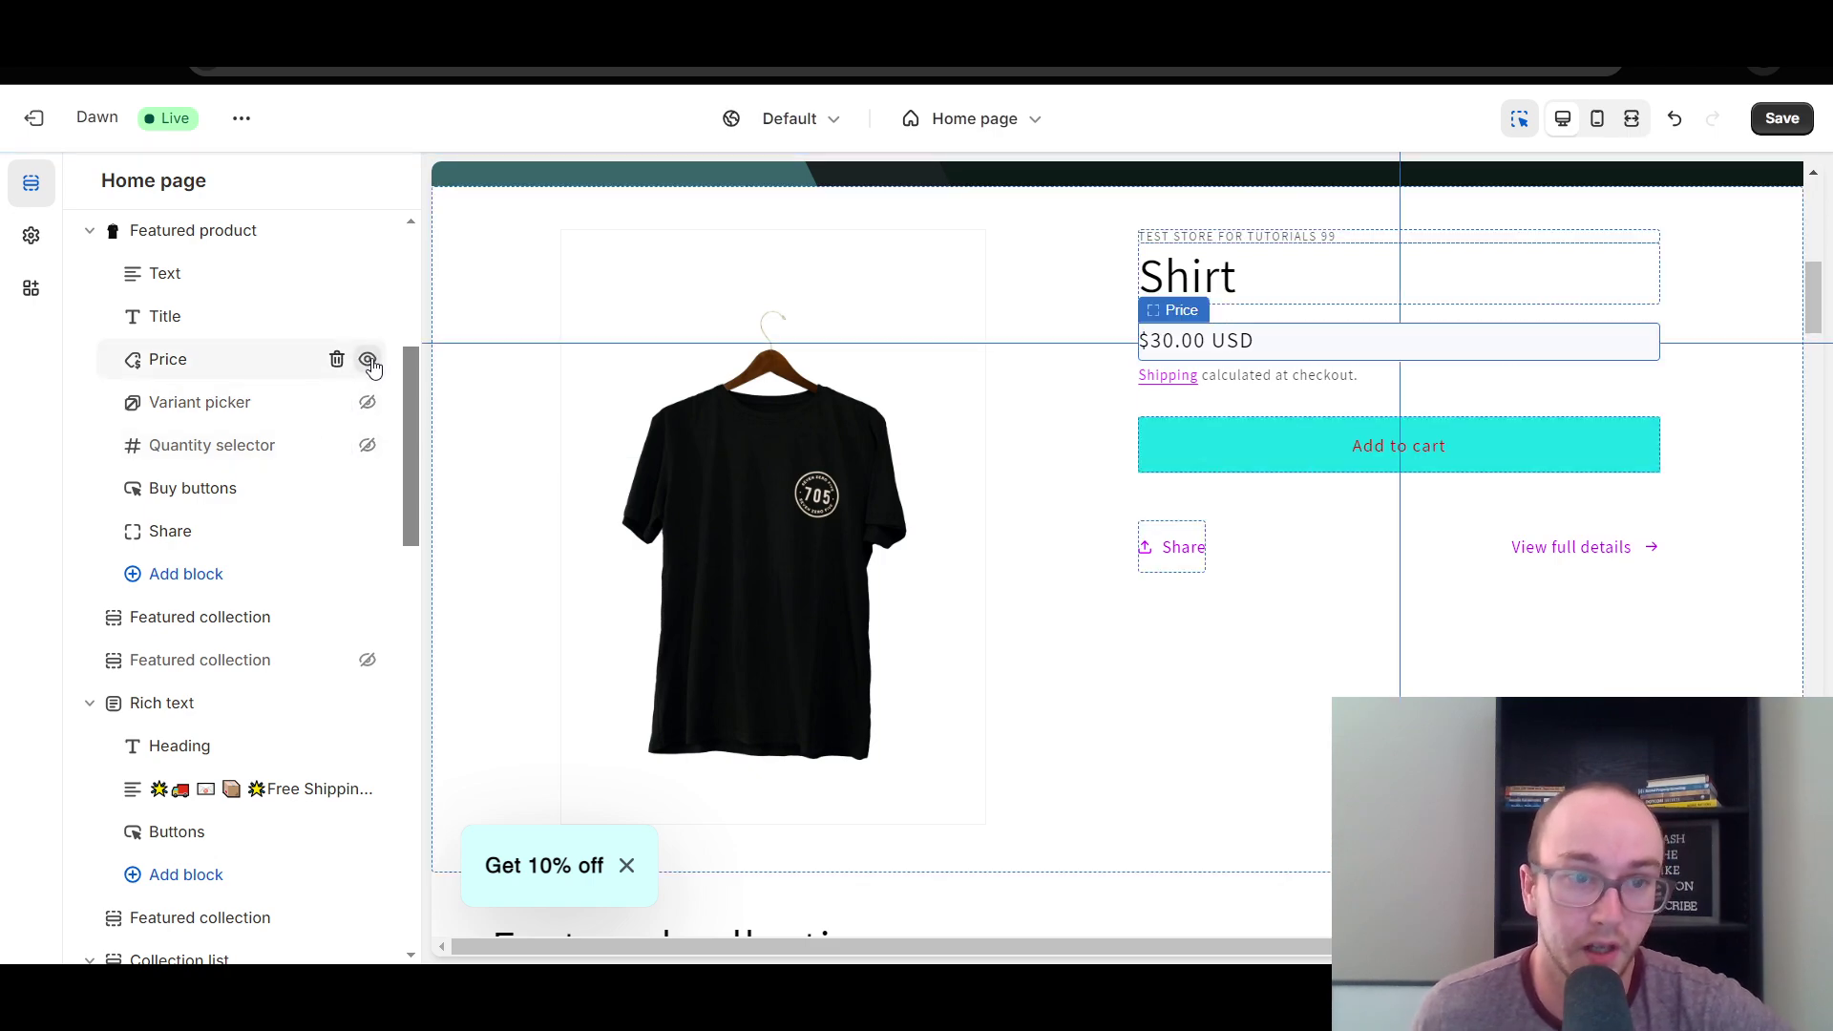
Try hiding the featured product's Price and Title blocks one at a time, showing each again.
click(368, 360)
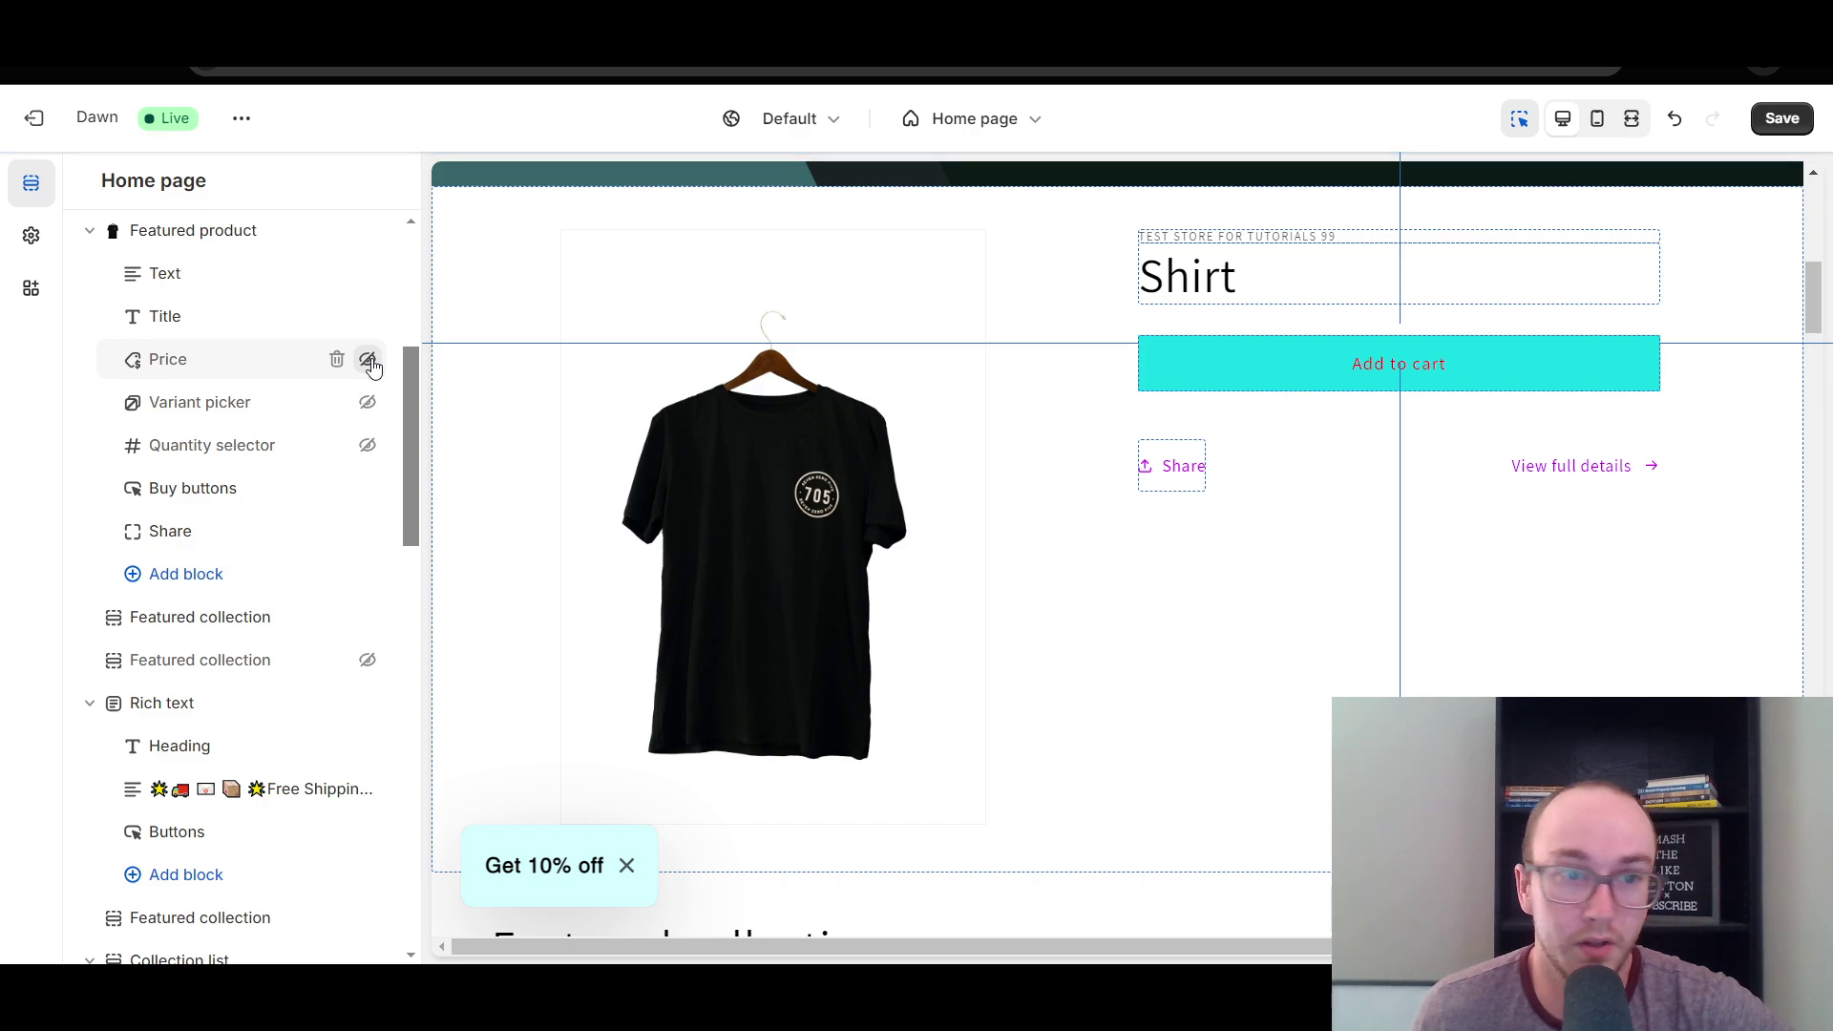
click(368, 360)
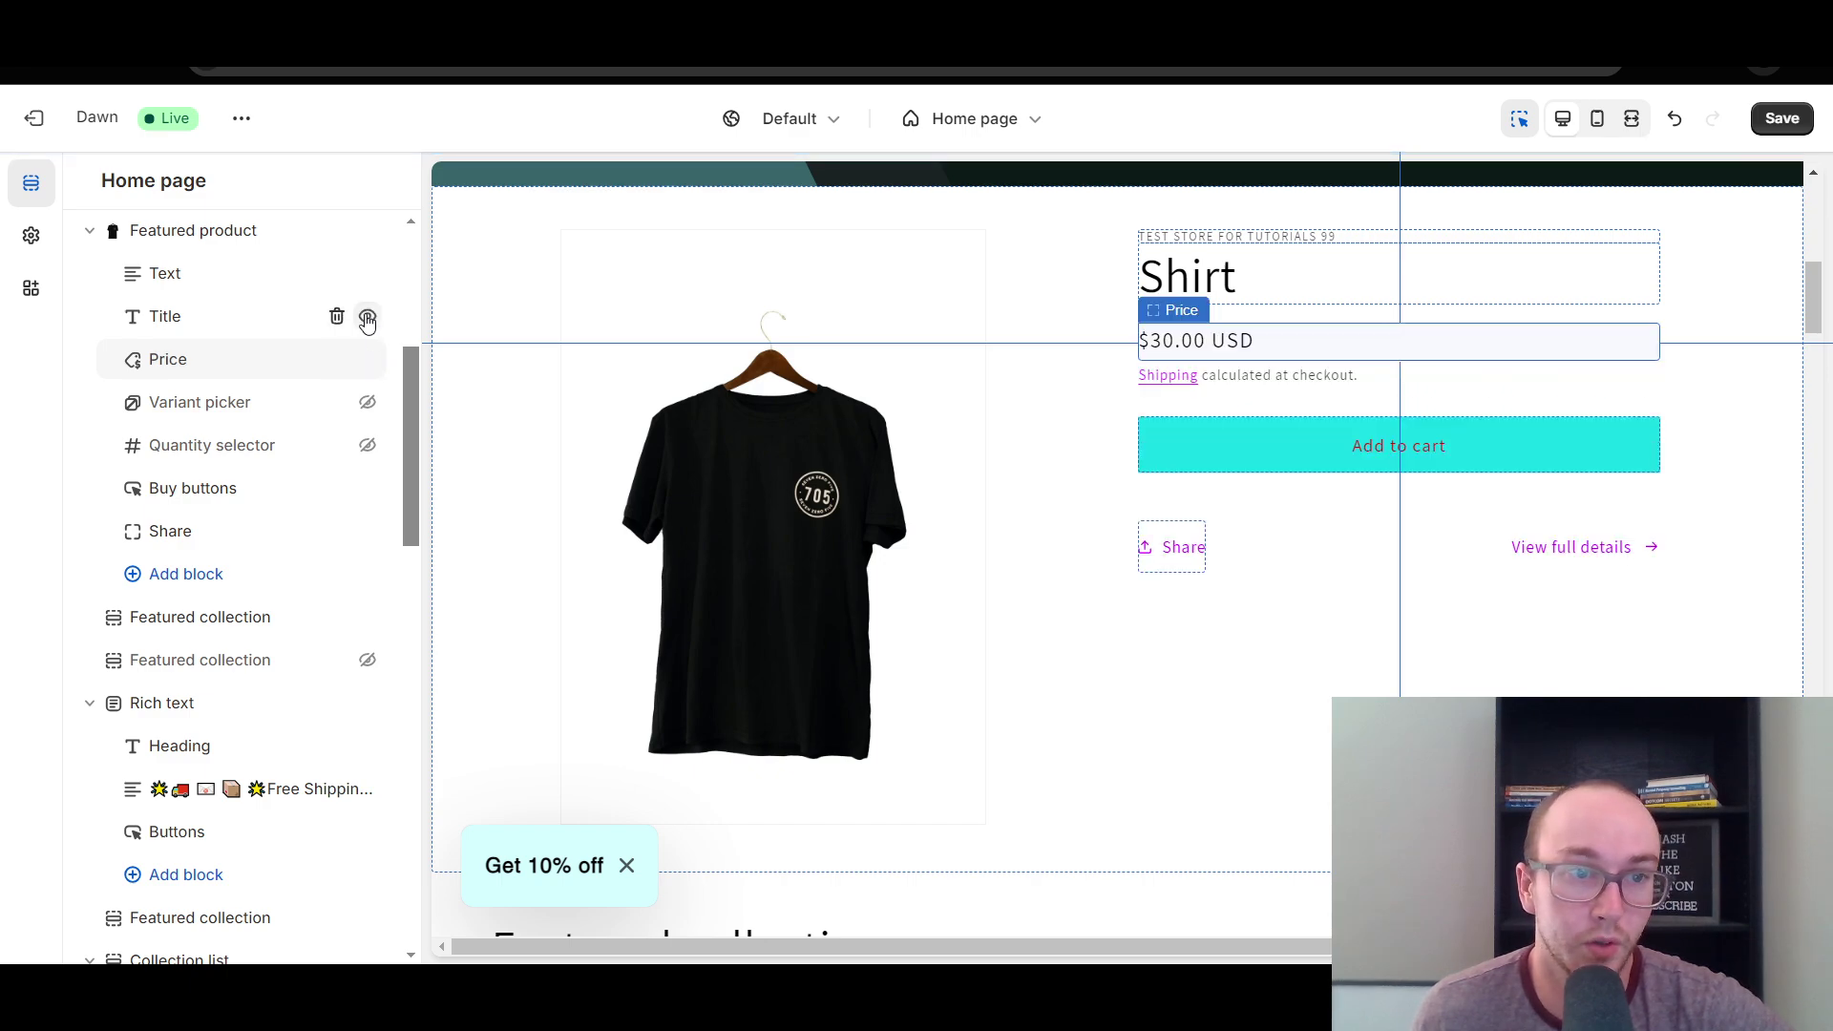
click(368, 318)
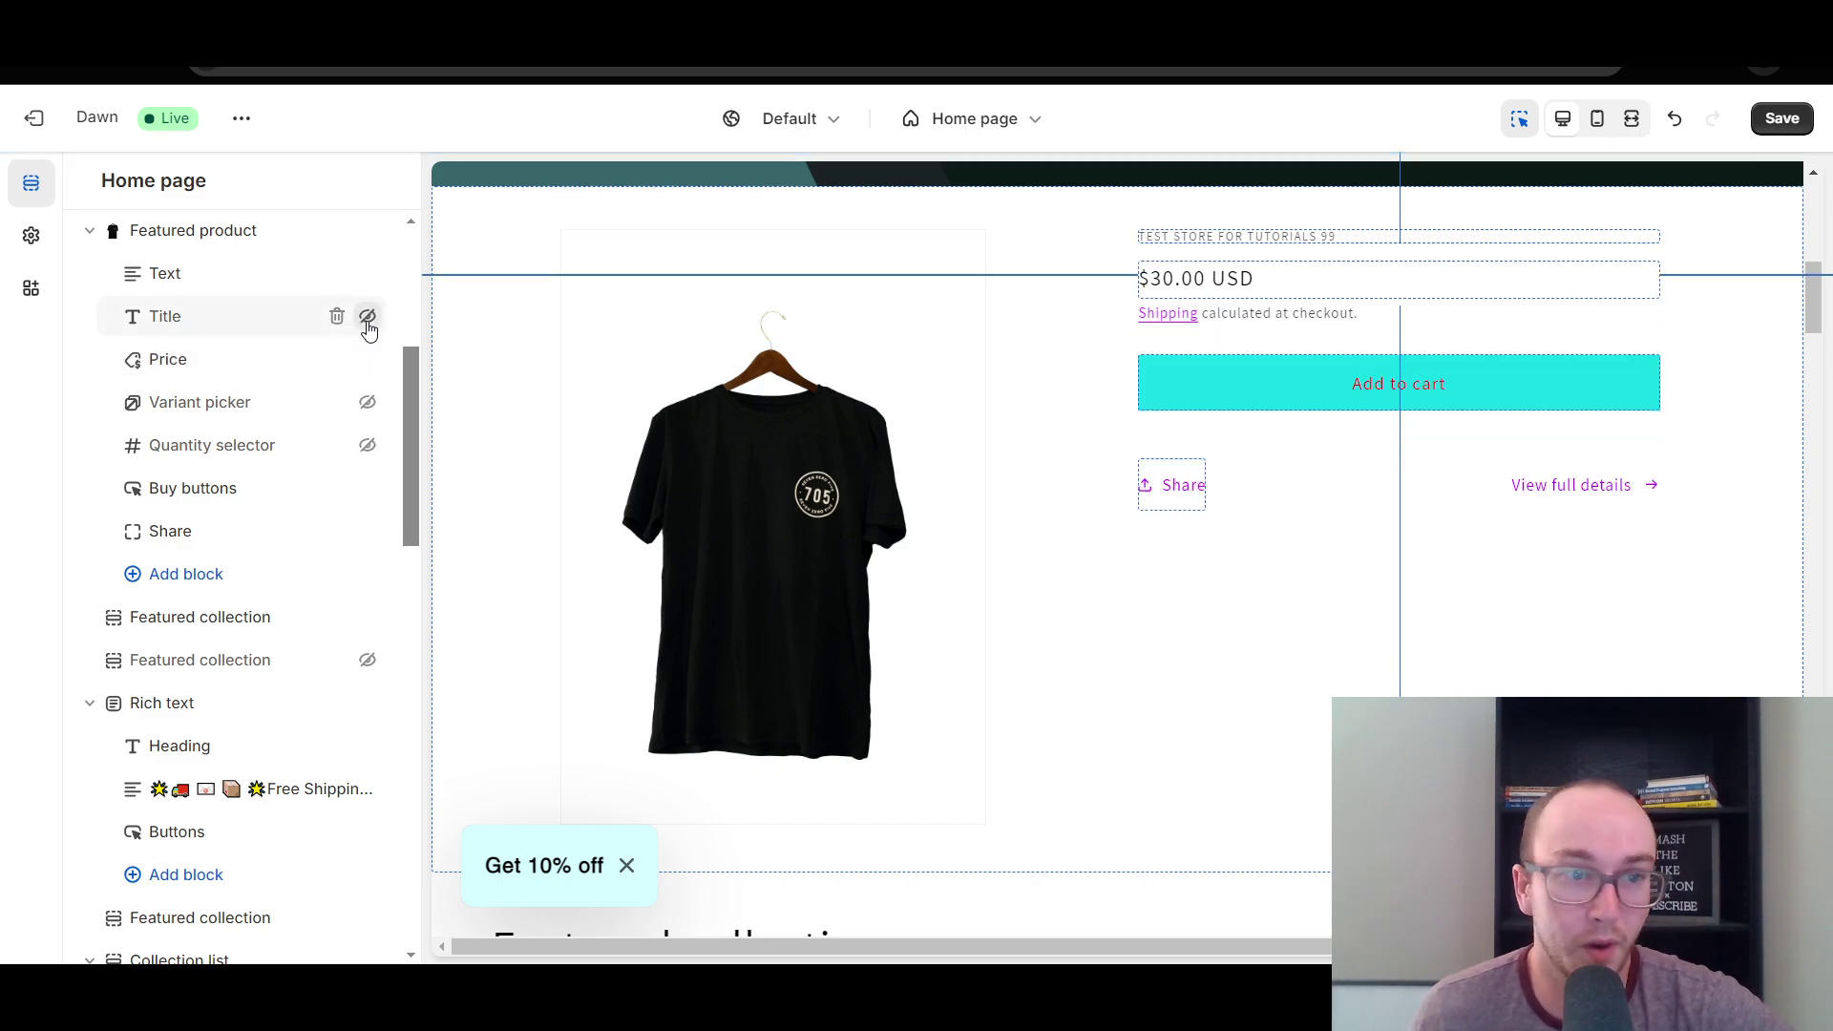
click(367, 318)
Hide the featured product's Text and Share blocks, and check which block types can be added to the section.
click(368, 275)
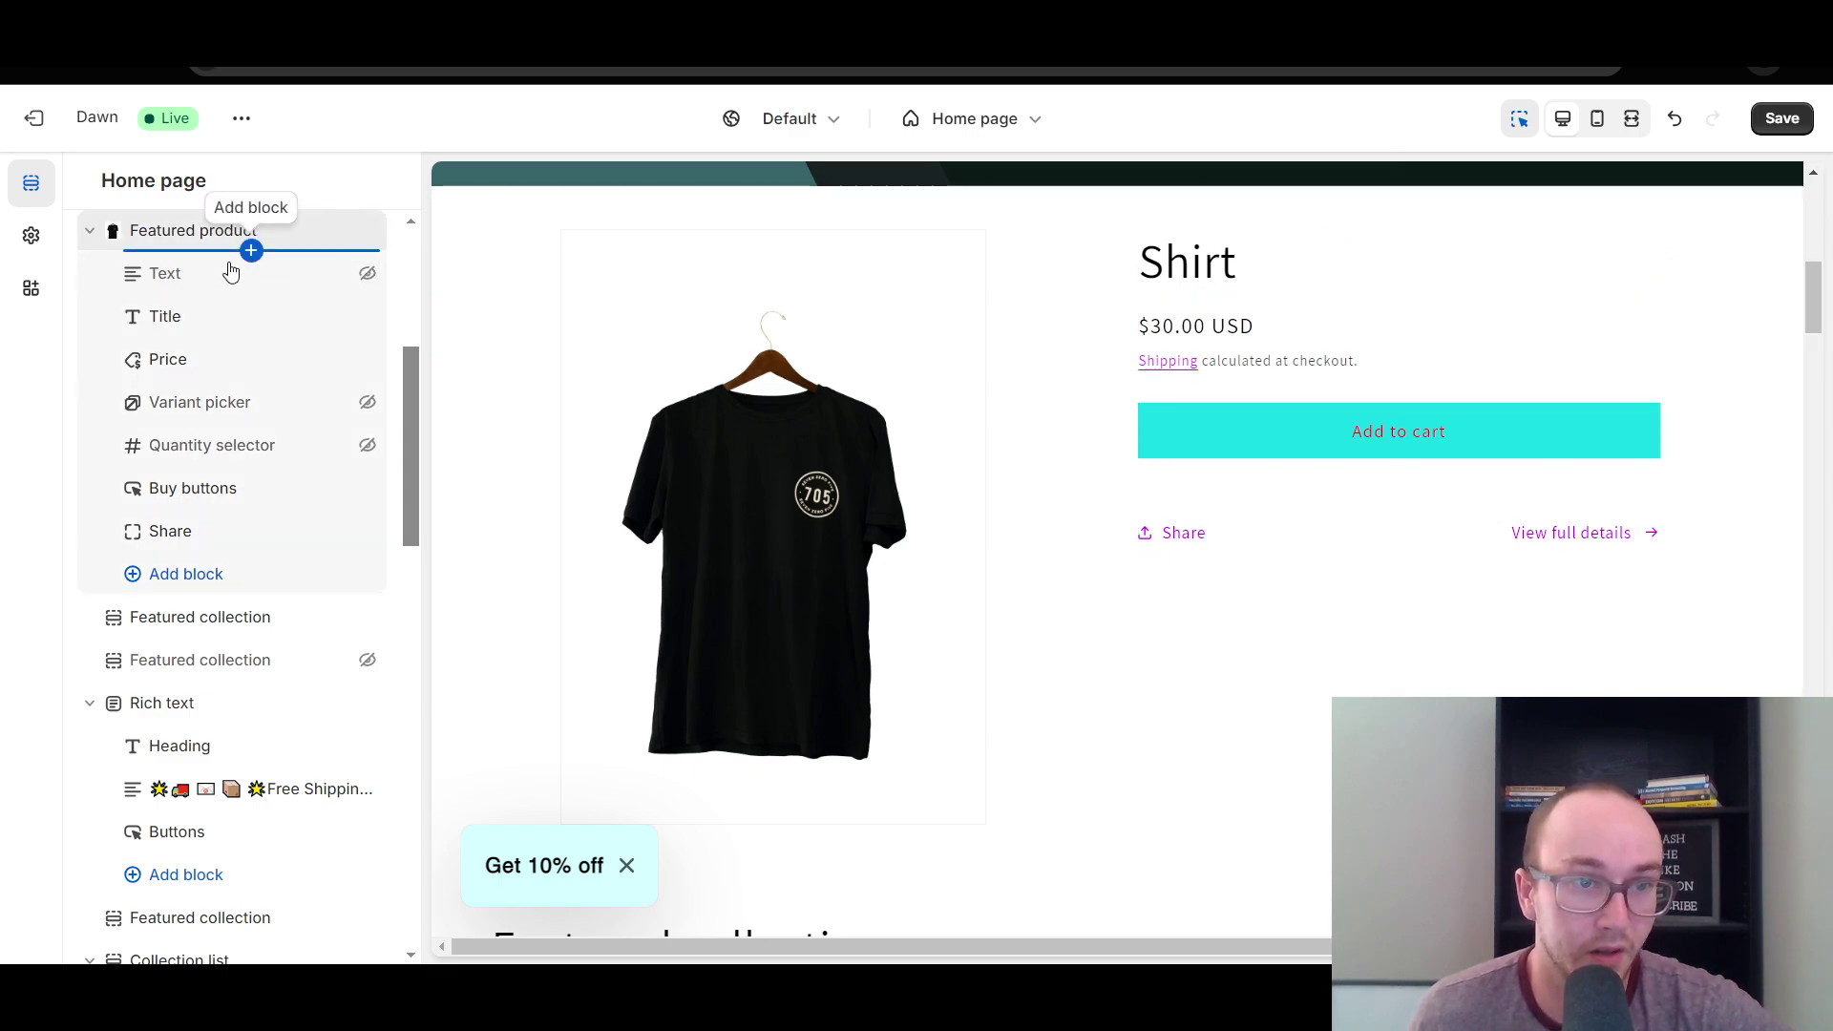
click(250, 574)
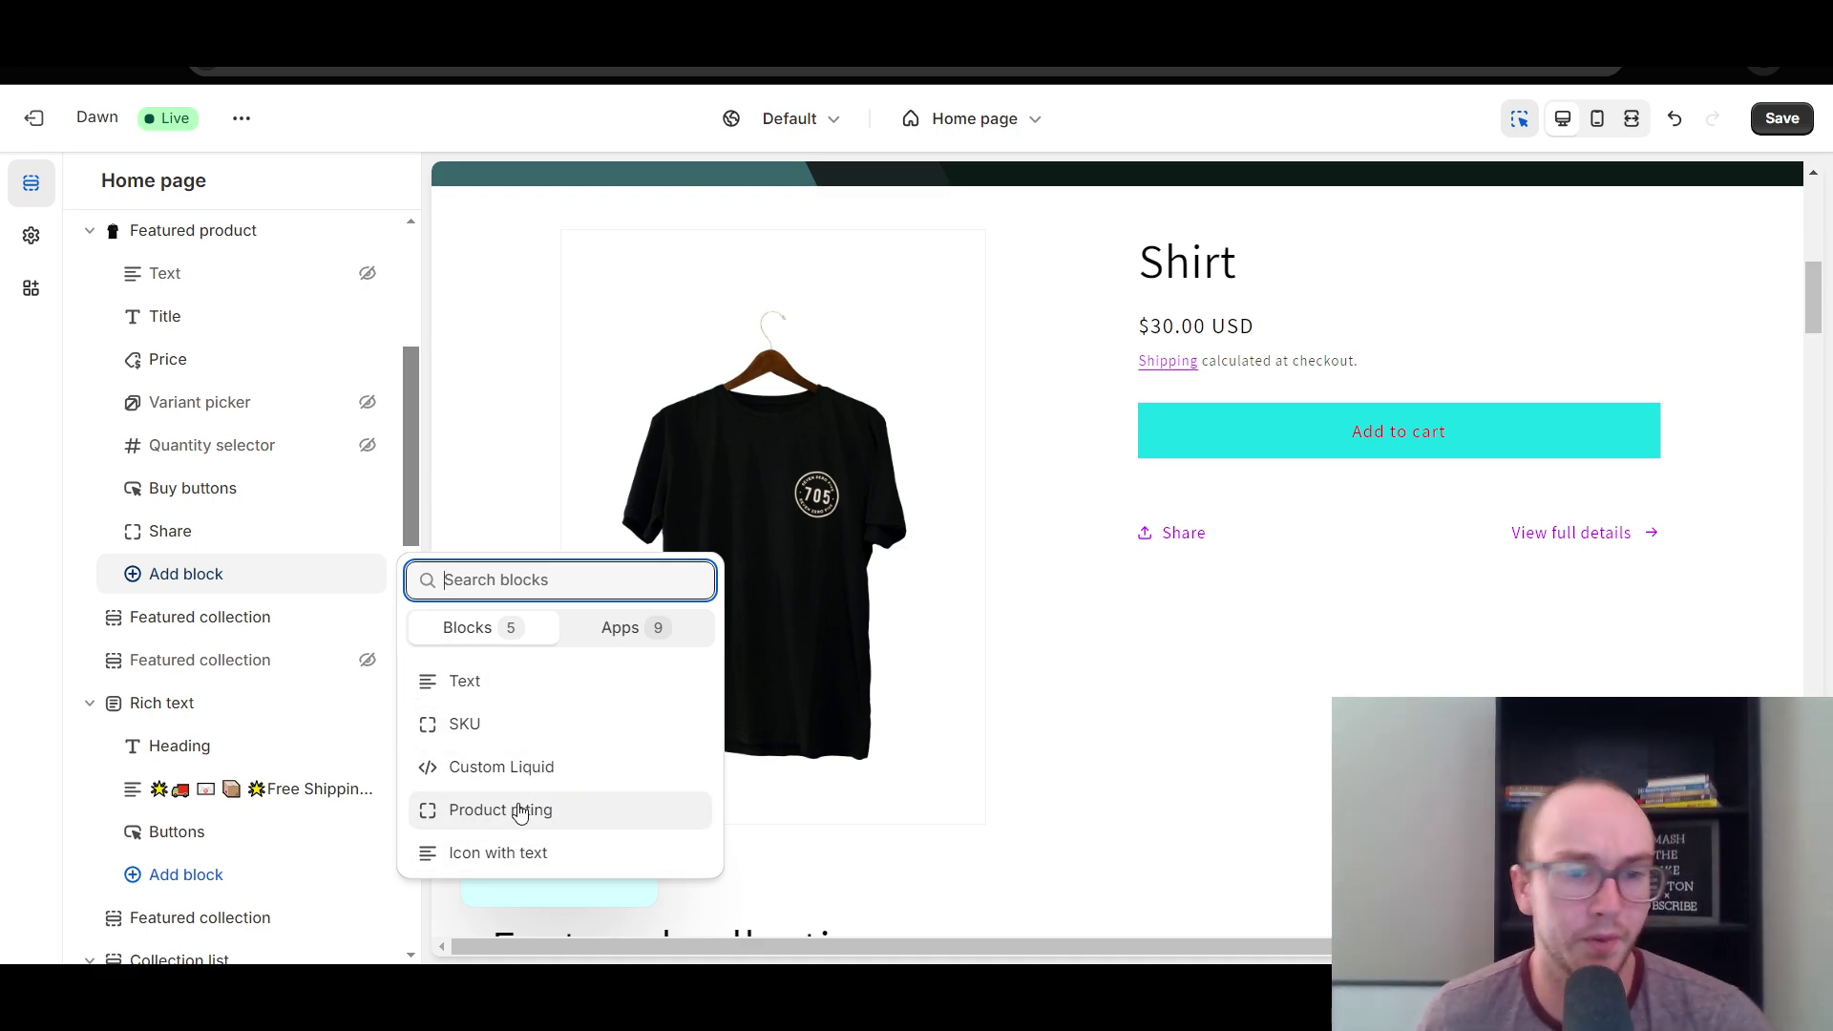
click(89, 573)
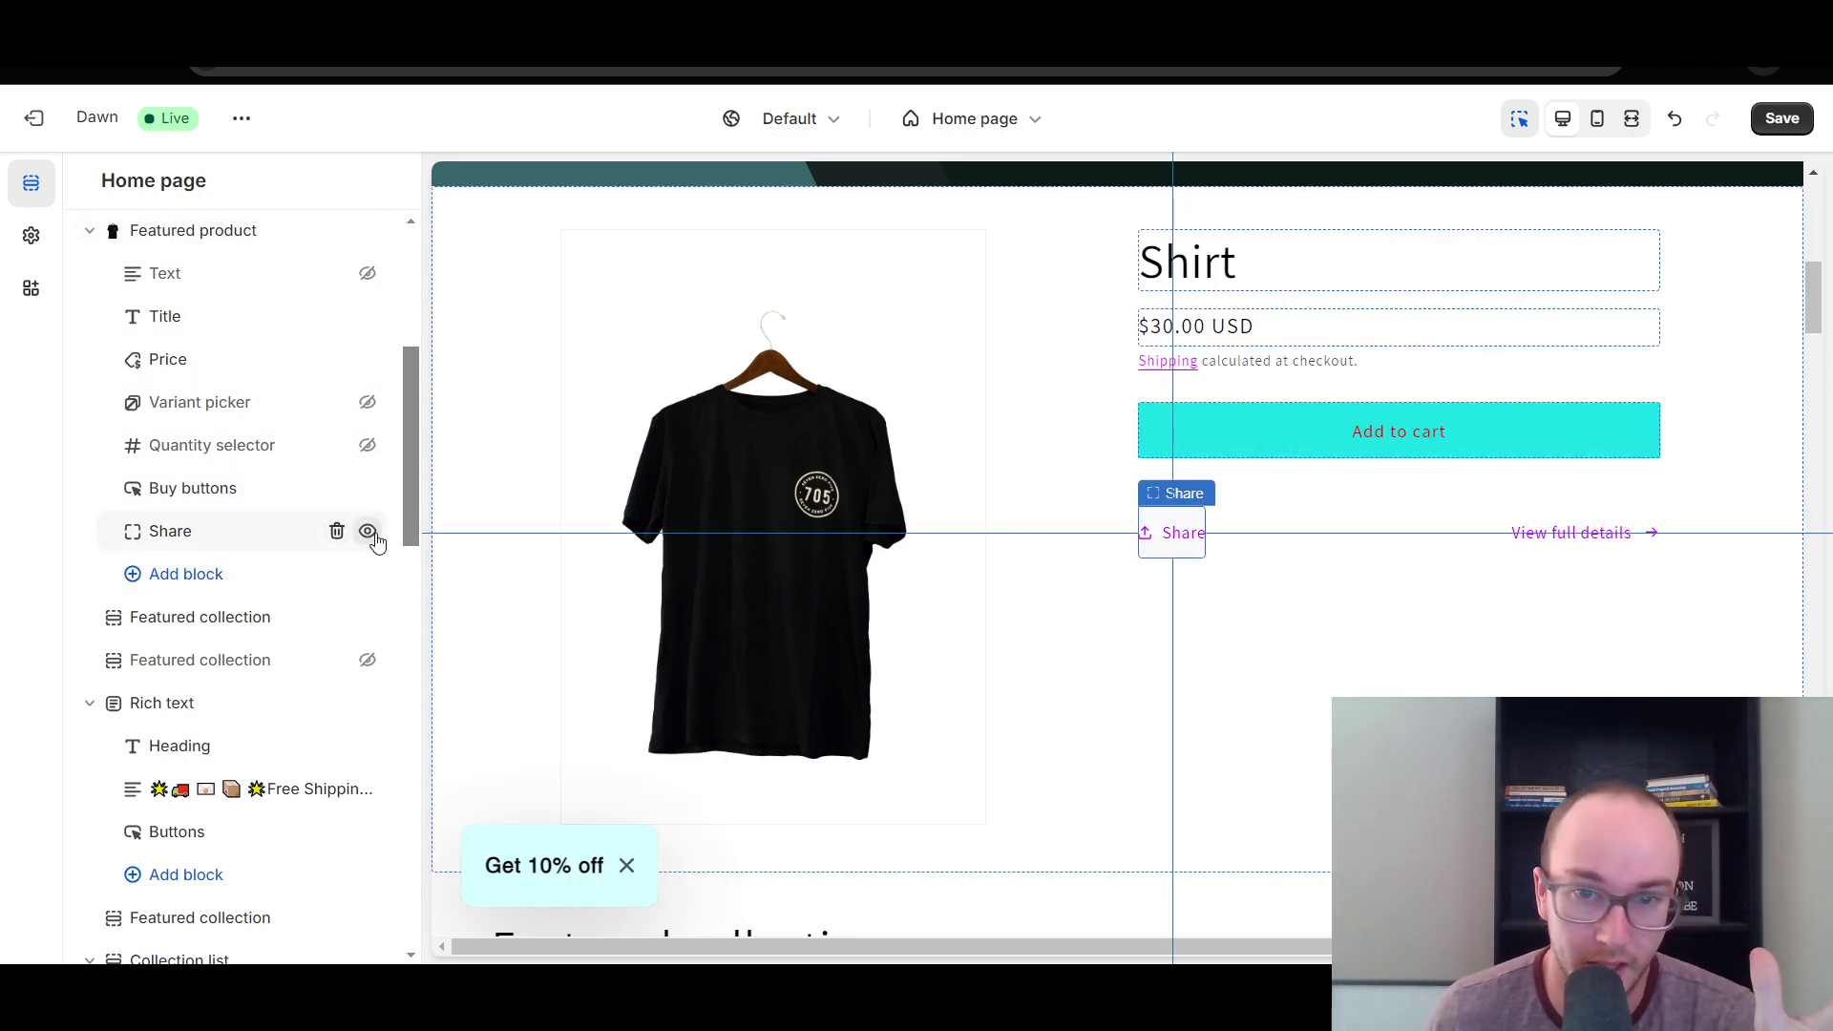
click(367, 532)
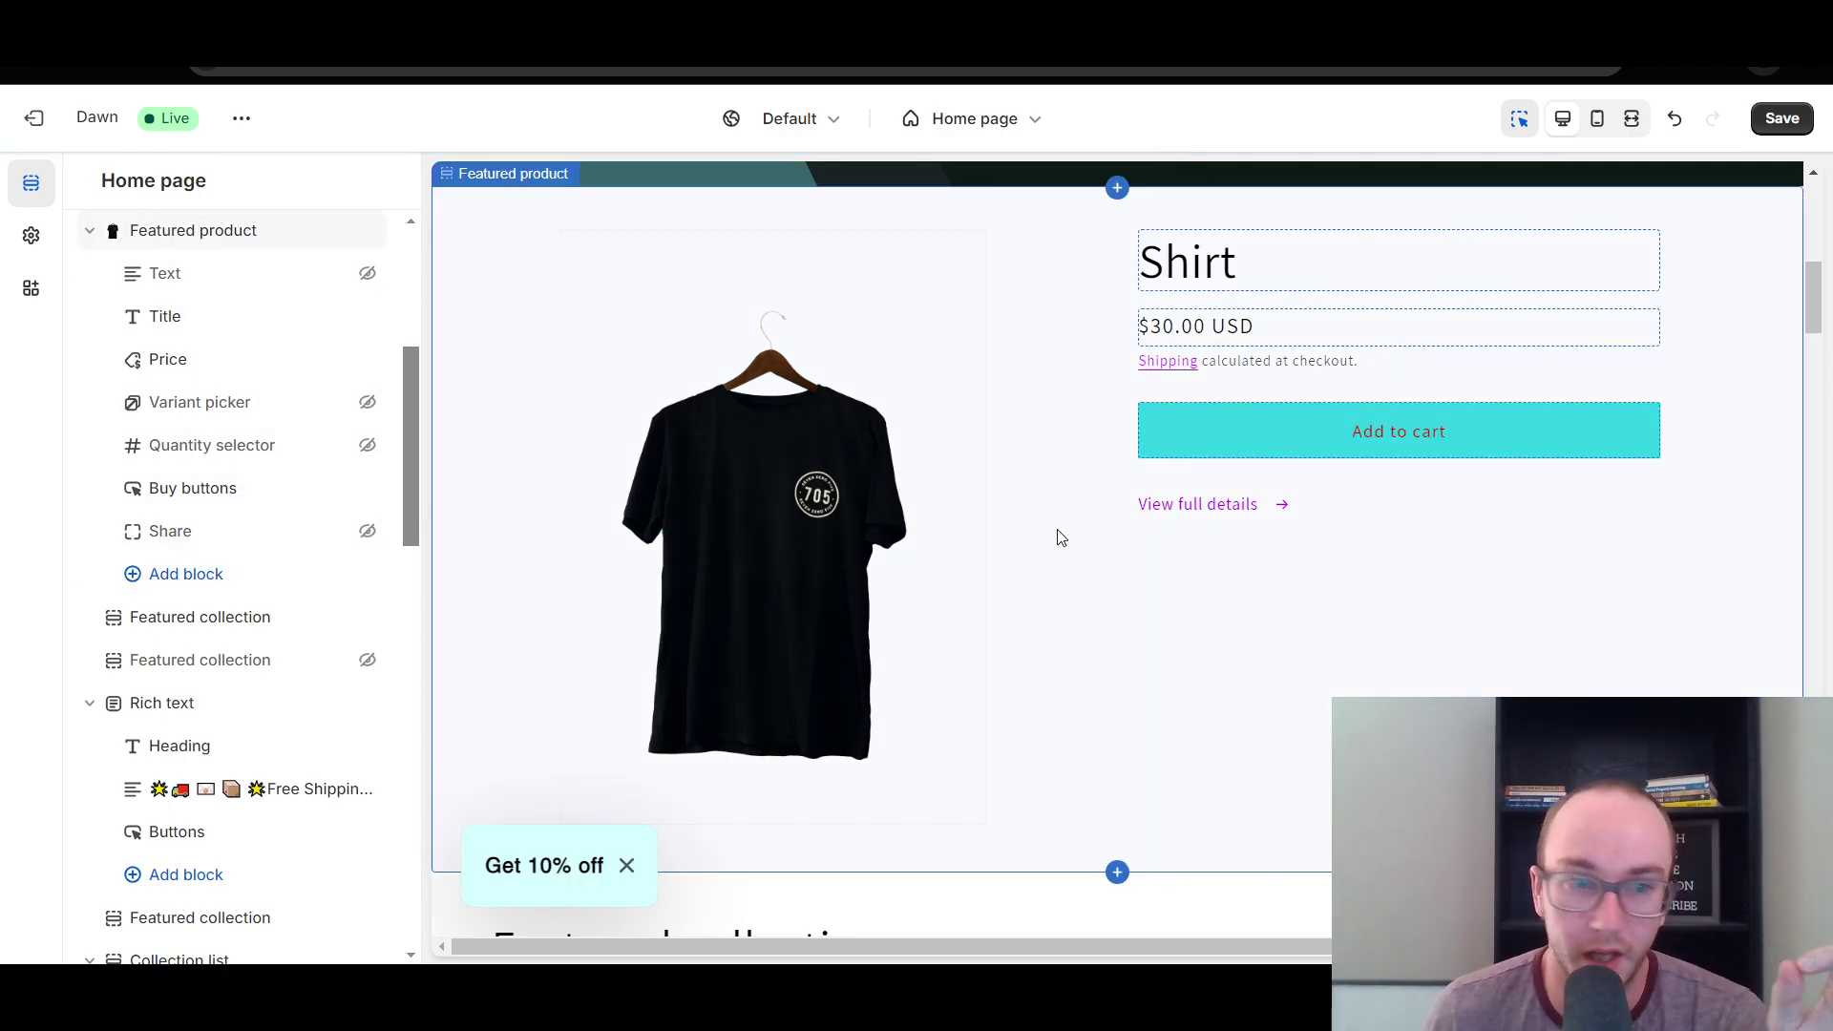
Hide the Price and Title blocks of the featured product section and check the result in the preview.
scroll(409, 510, up, 1)
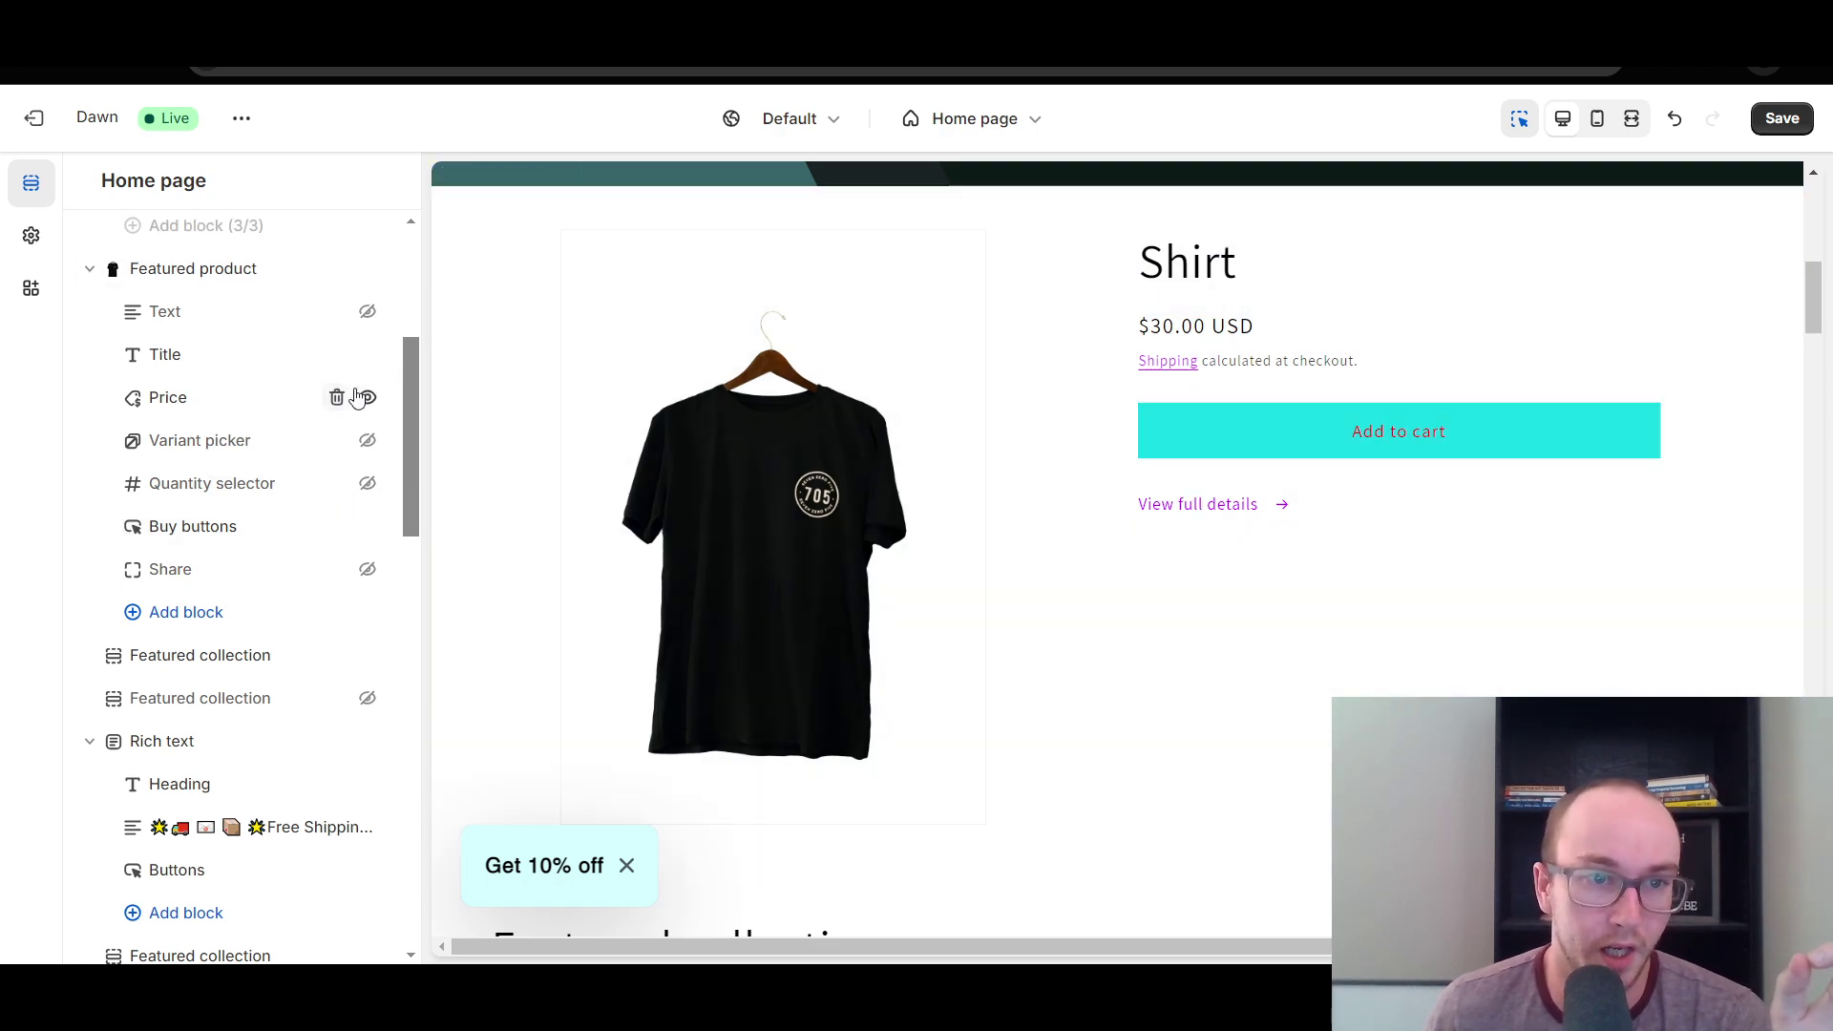
click(368, 396)
click(367, 354)
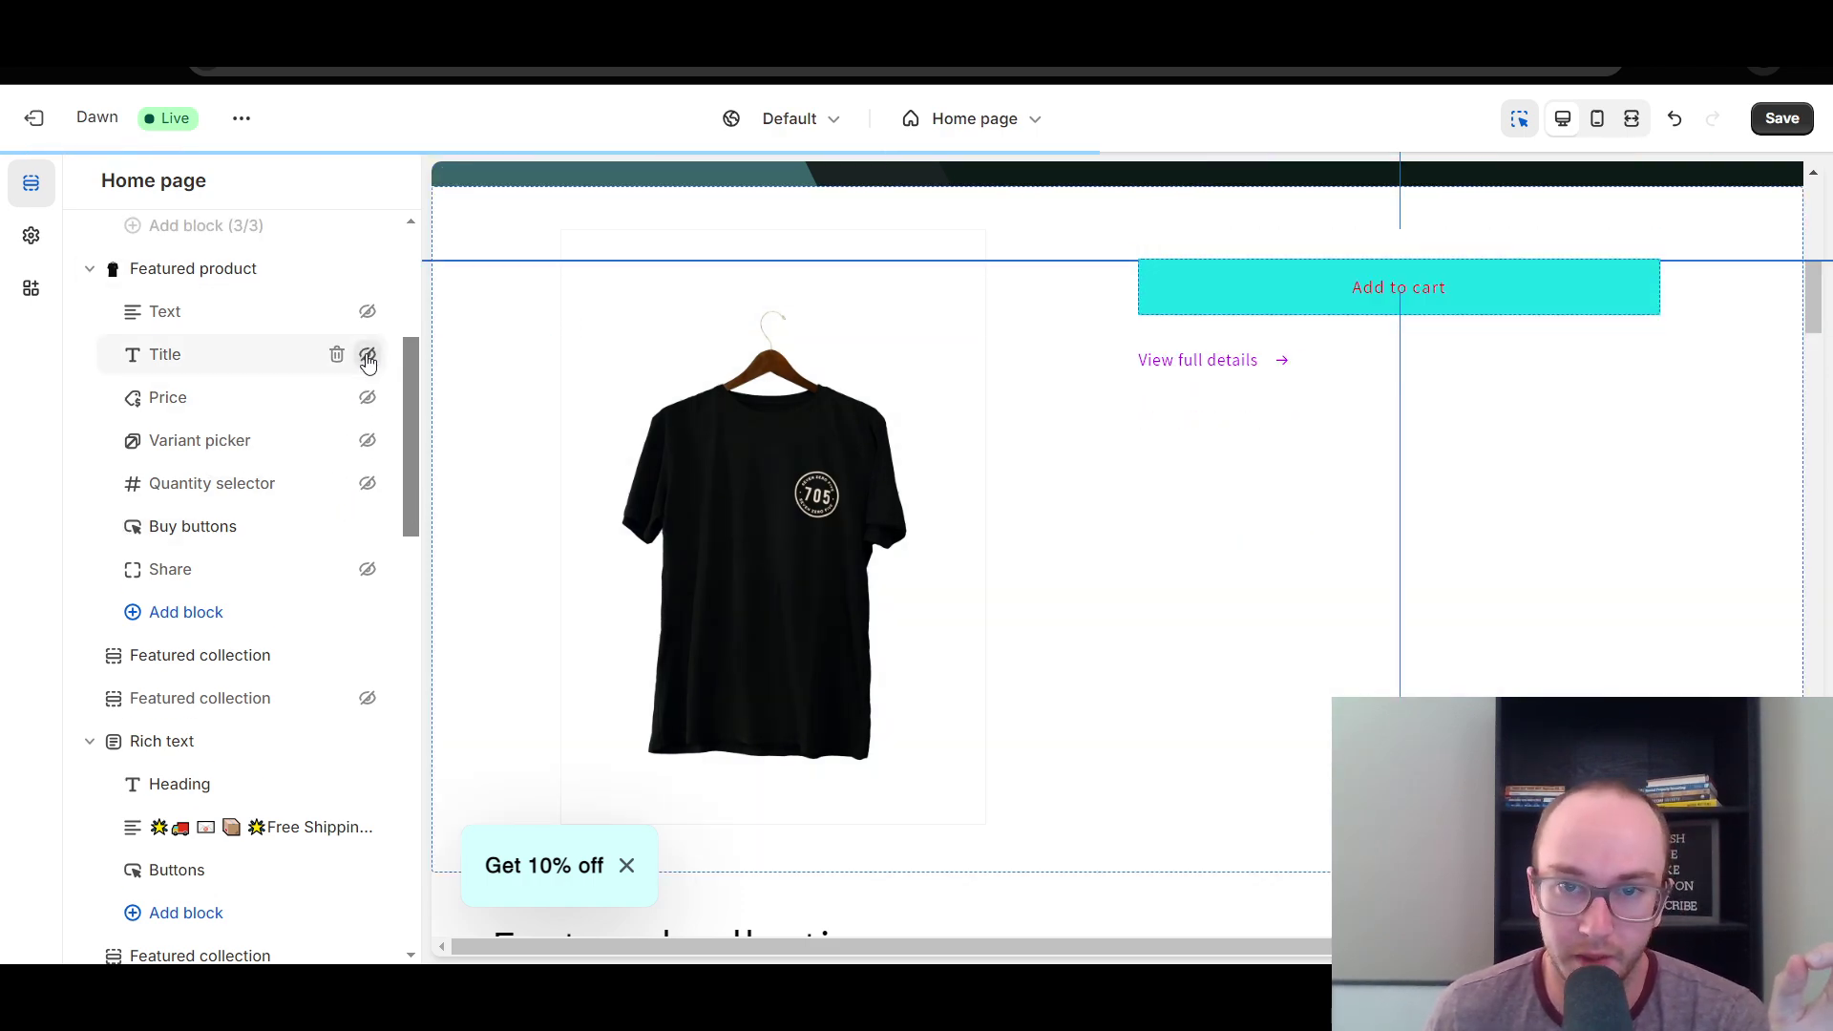
scroll(1178, 663, up, 2)
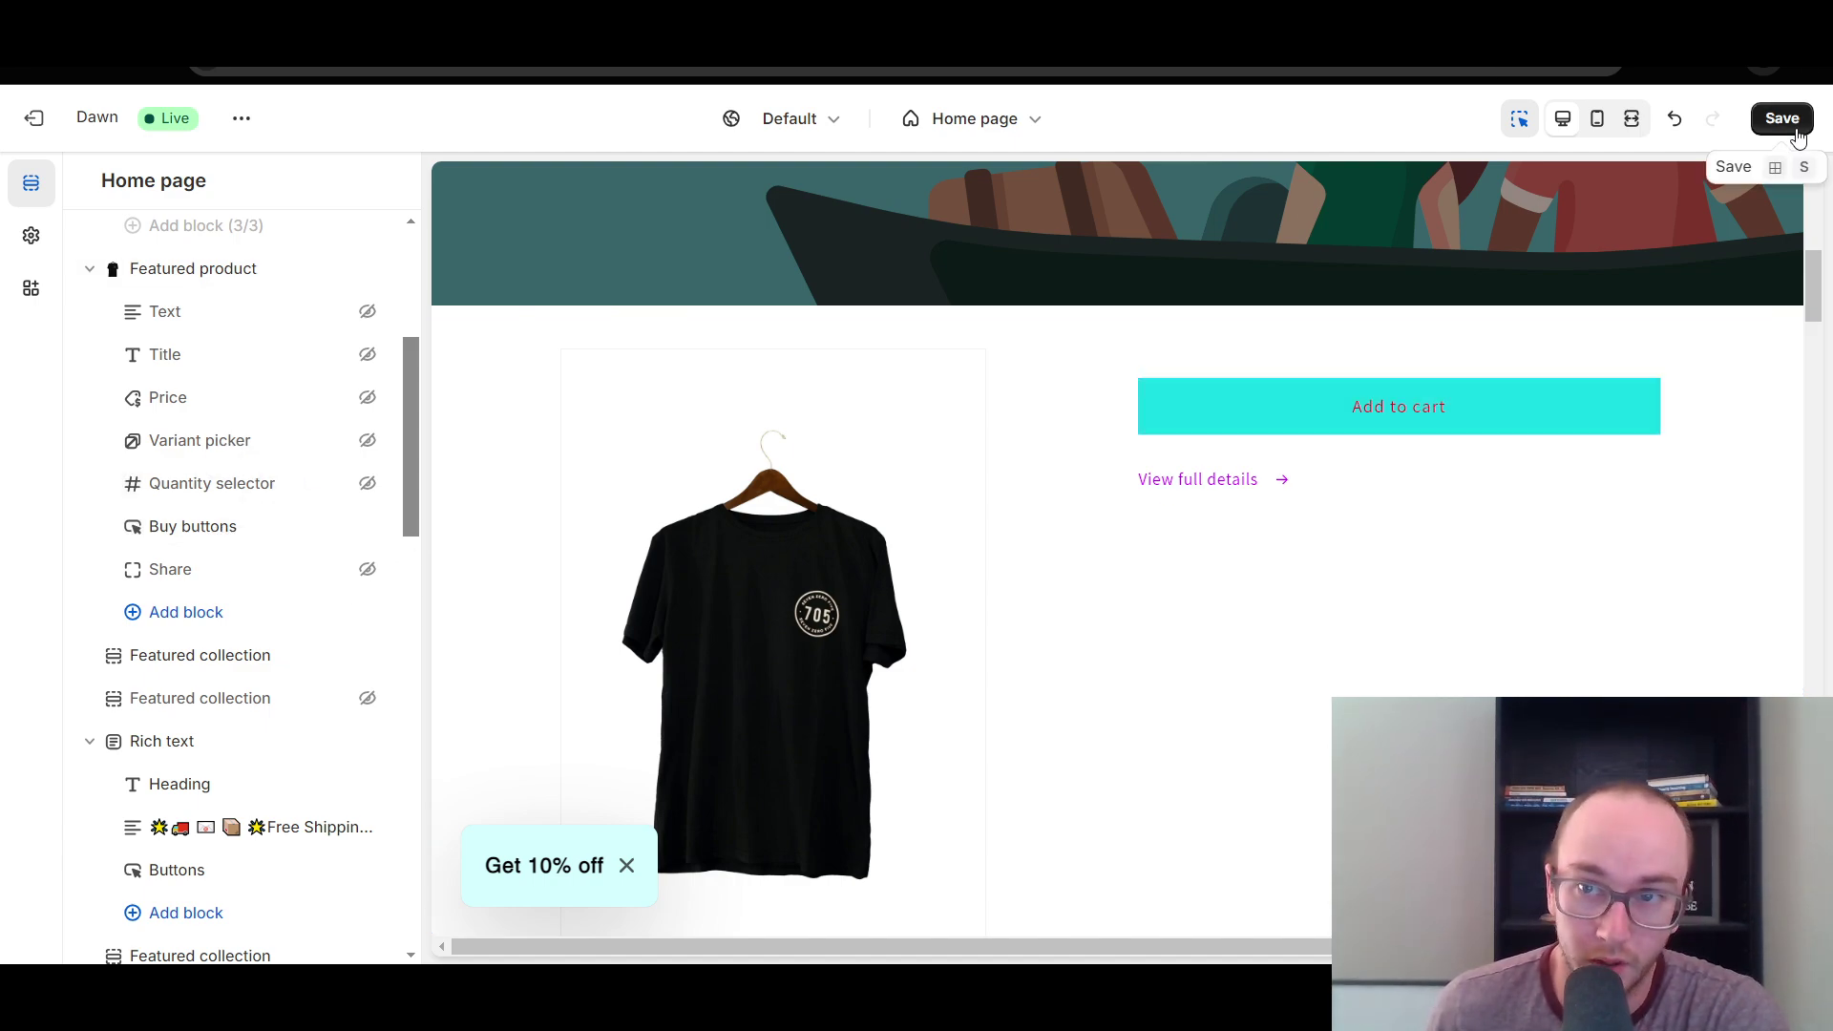
Show the Title and Price blocks of the featured product section again.
click(368, 354)
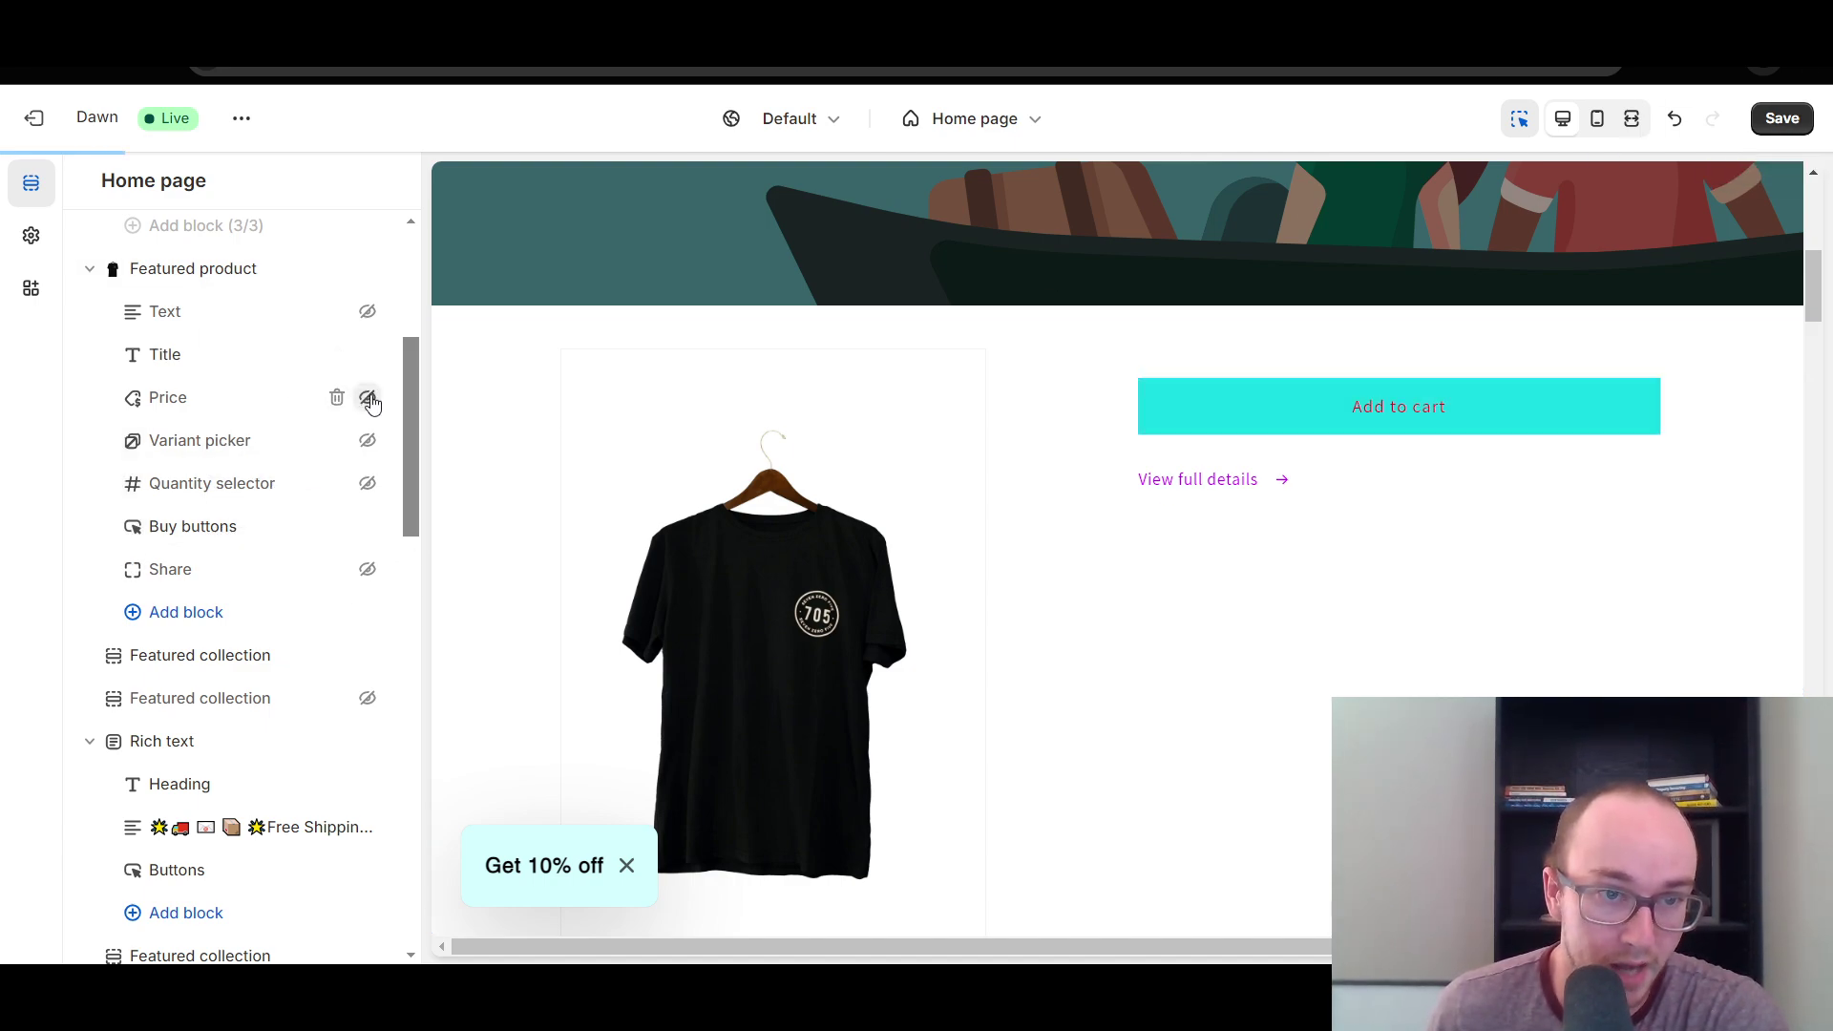
click(367, 397)
drag(410, 437, 409, 409)
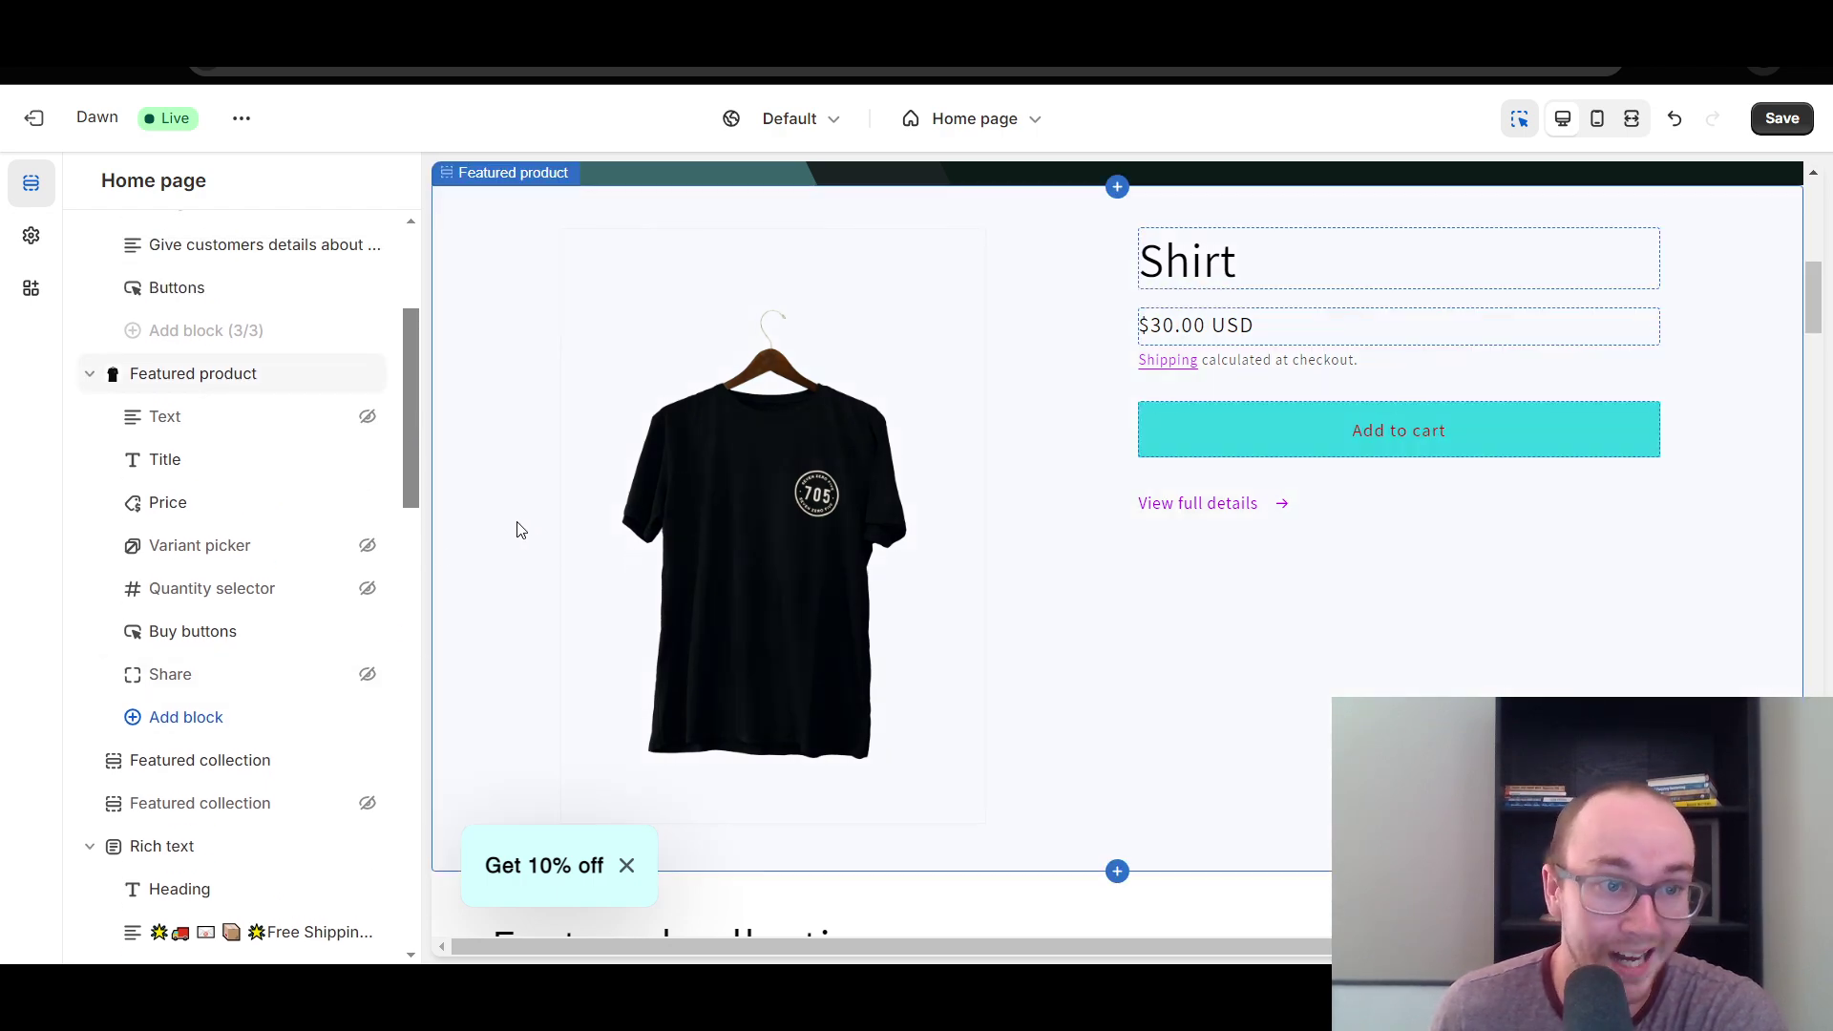
scroll(411, 523, up, 2)
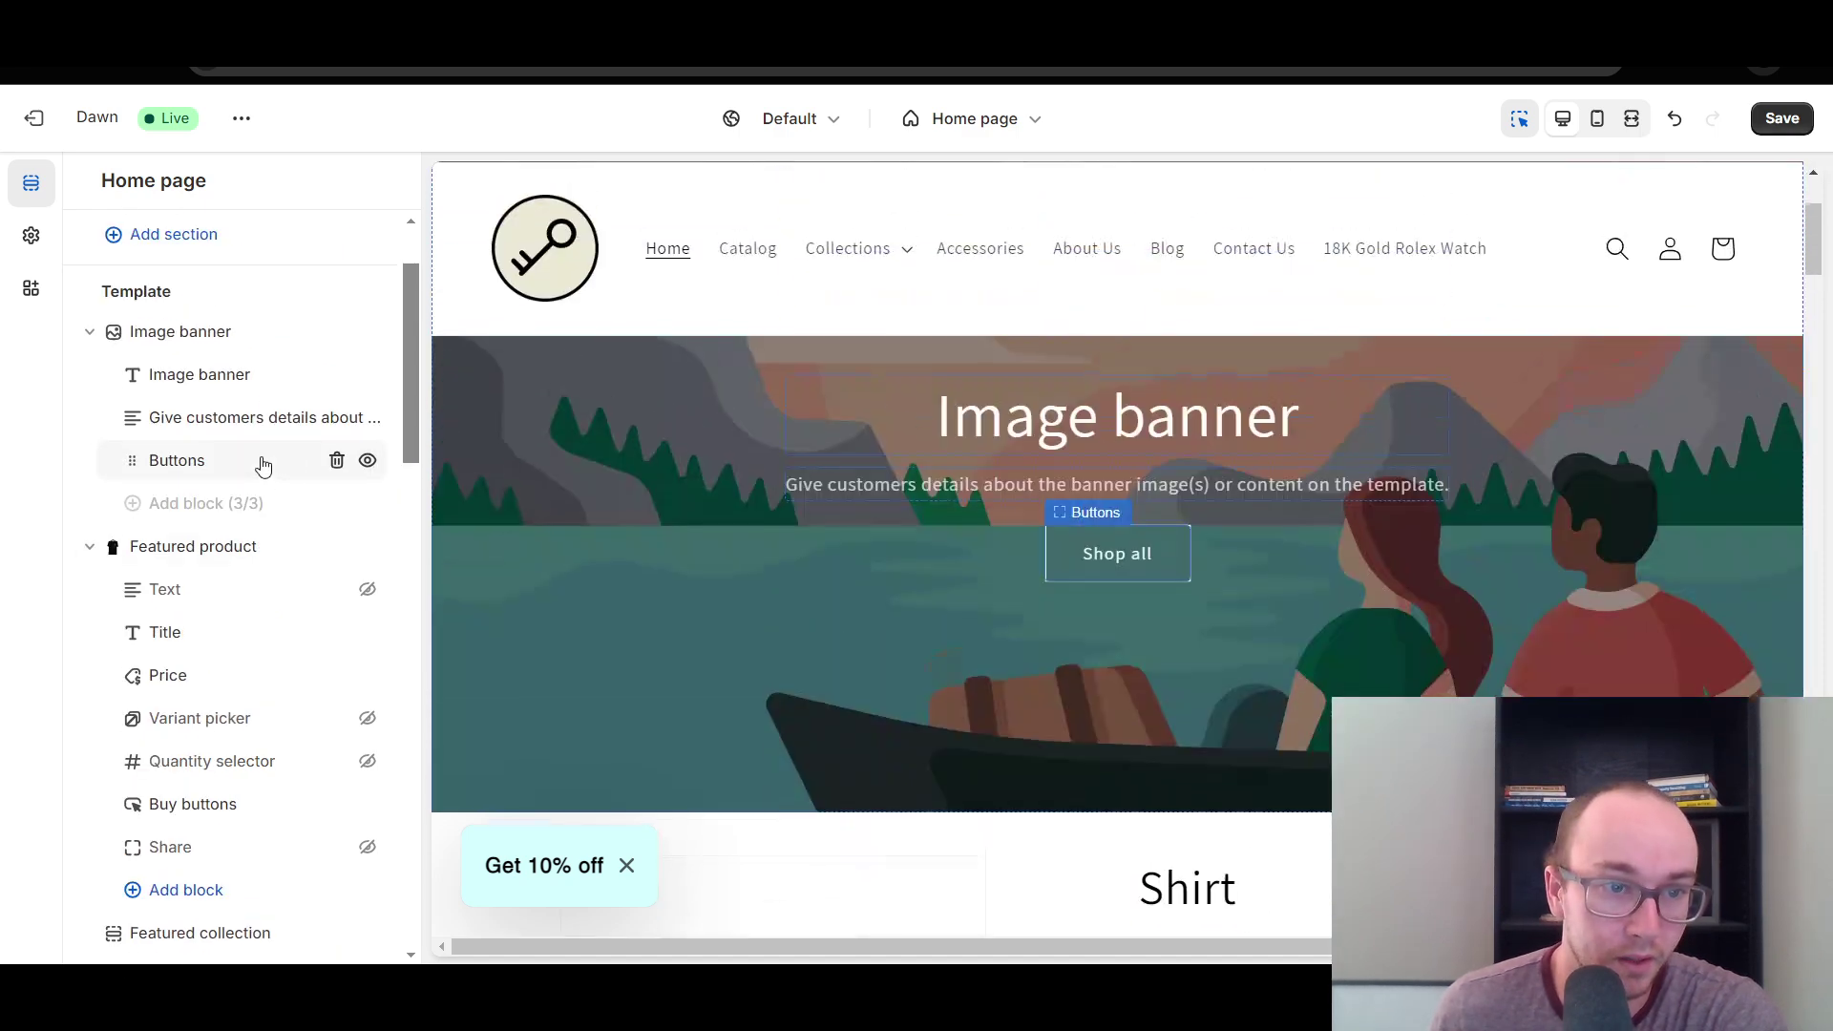
Enable dynamic checkout buttons in the featured product's Buy buttons block and save the home page.
click(263, 463)
scroll(1086, 652, down, 5)
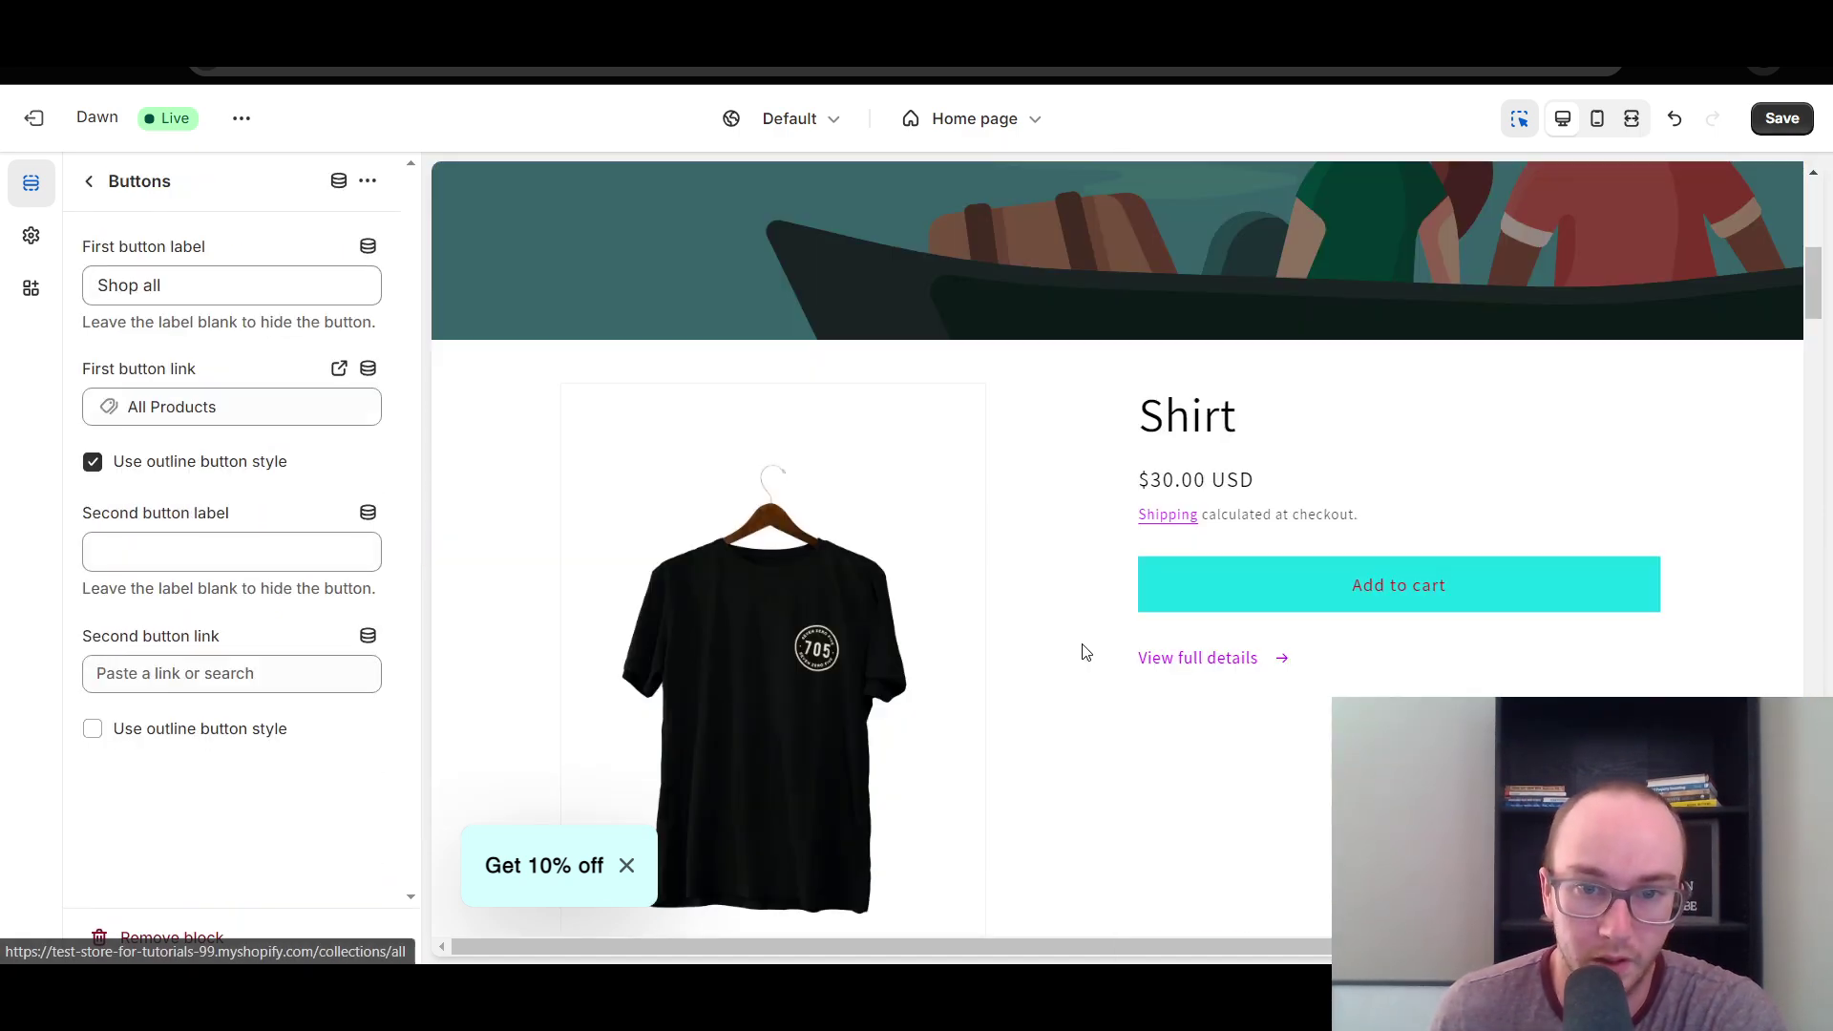
click(1108, 687)
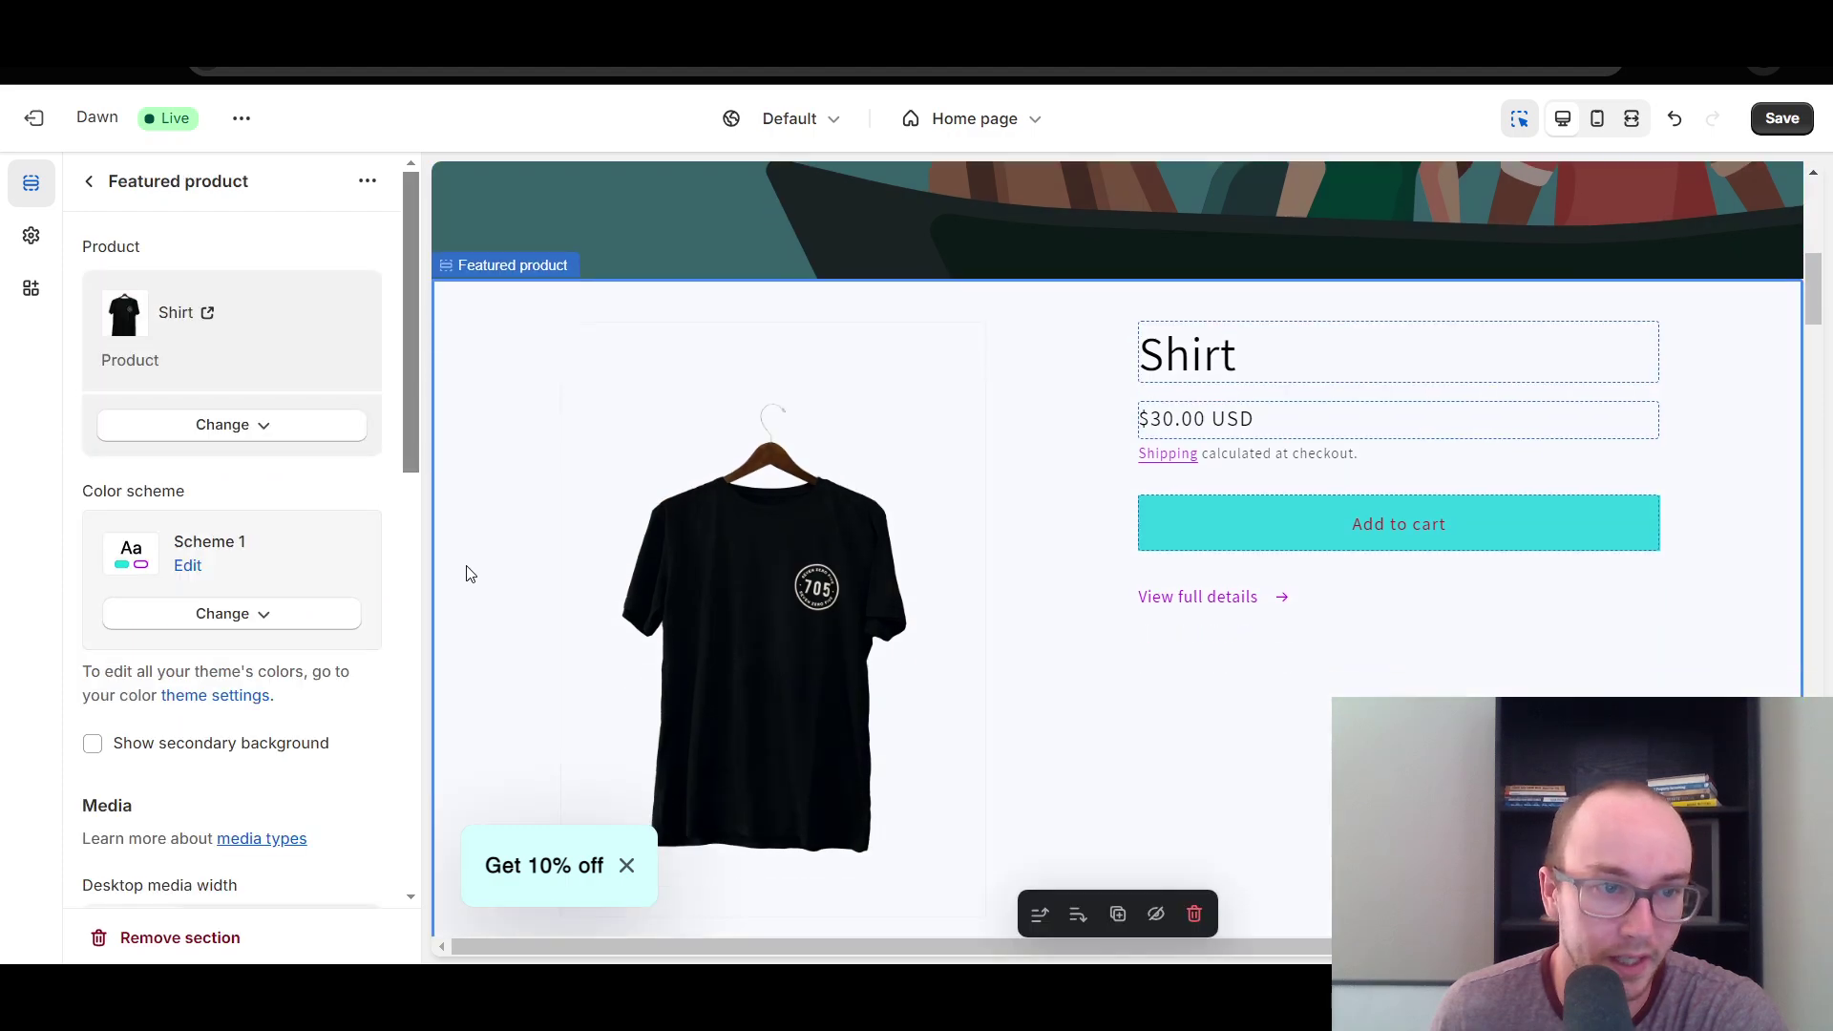
scroll(319, 573, down, 4)
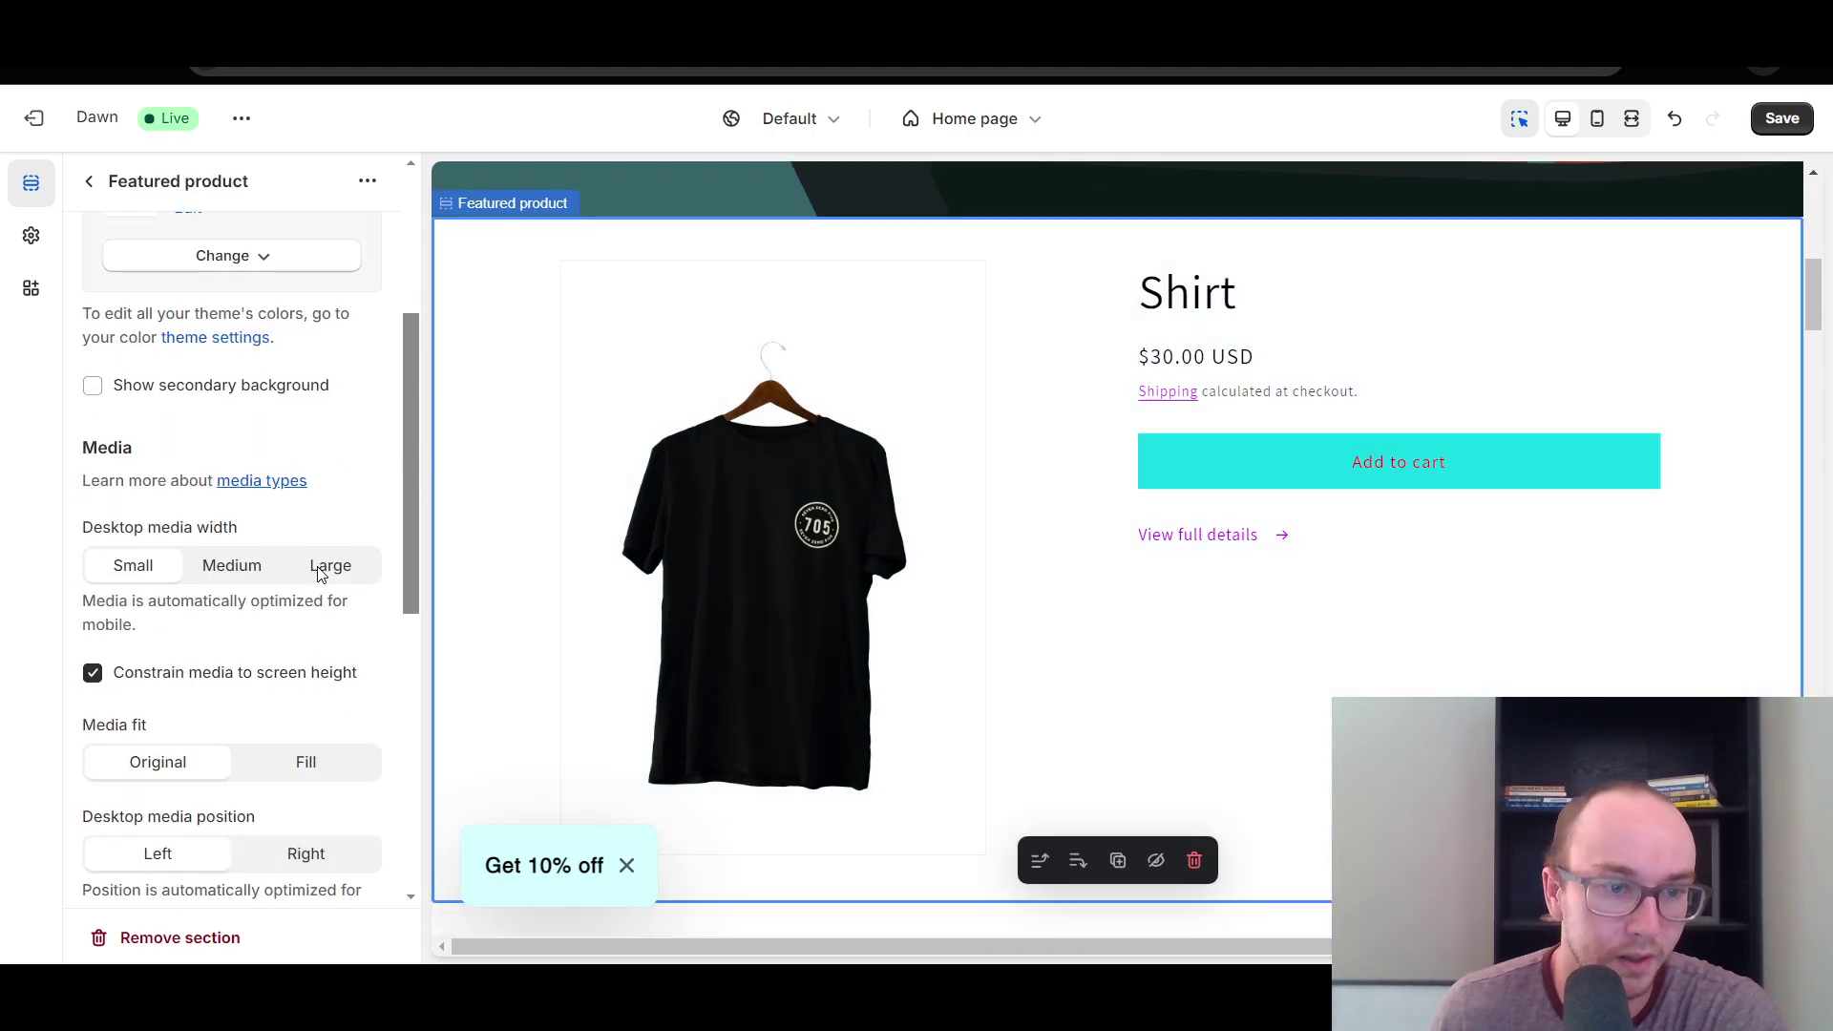
click(1196, 457)
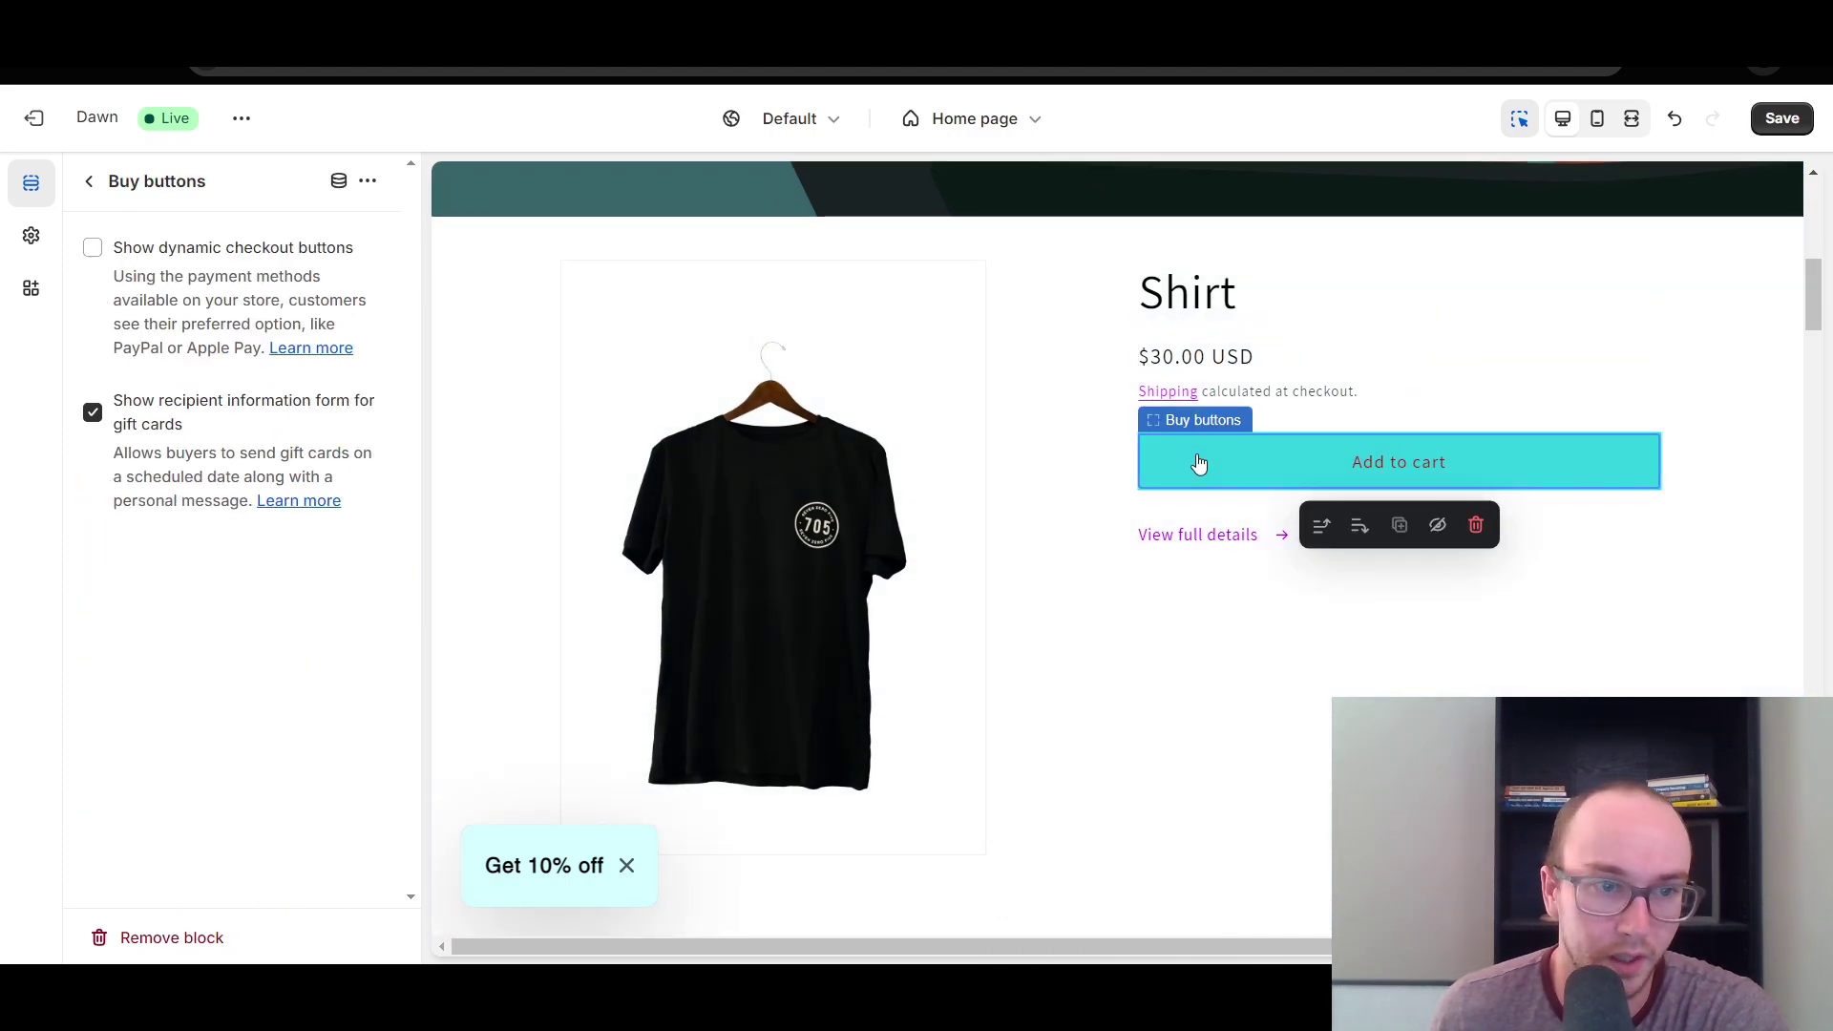
click(91, 247)
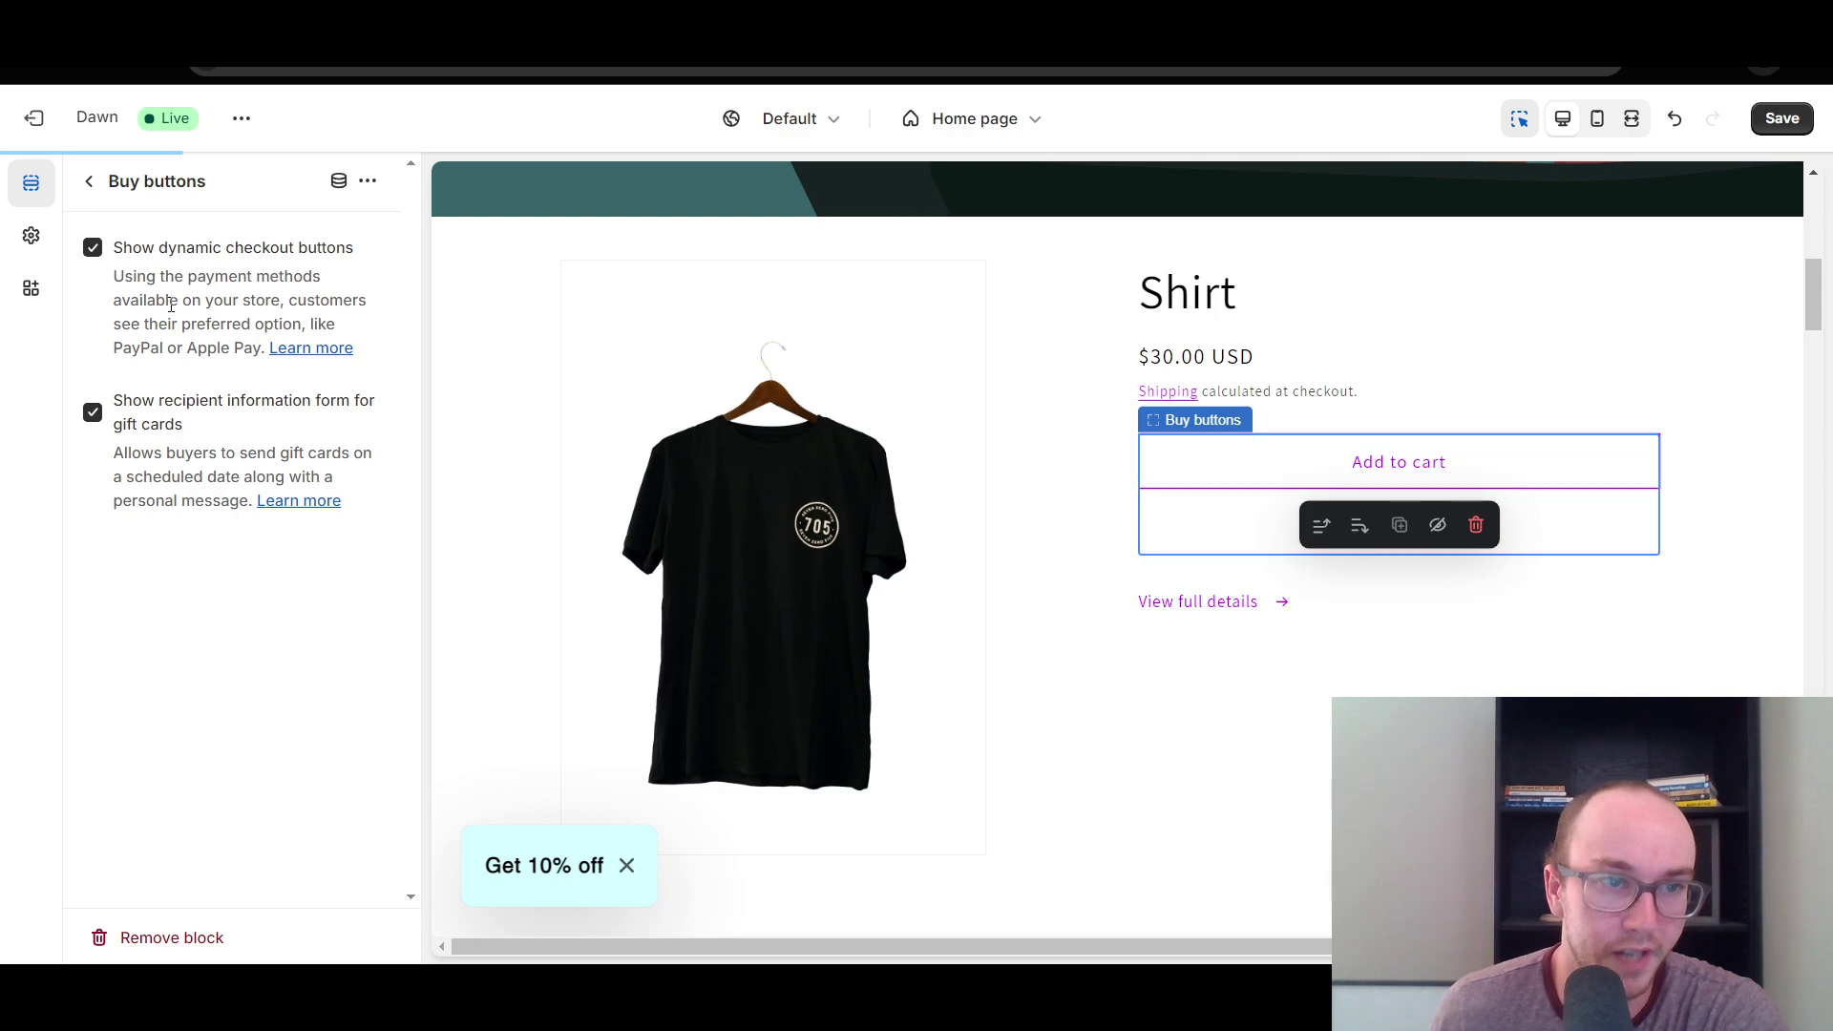
click(1779, 119)
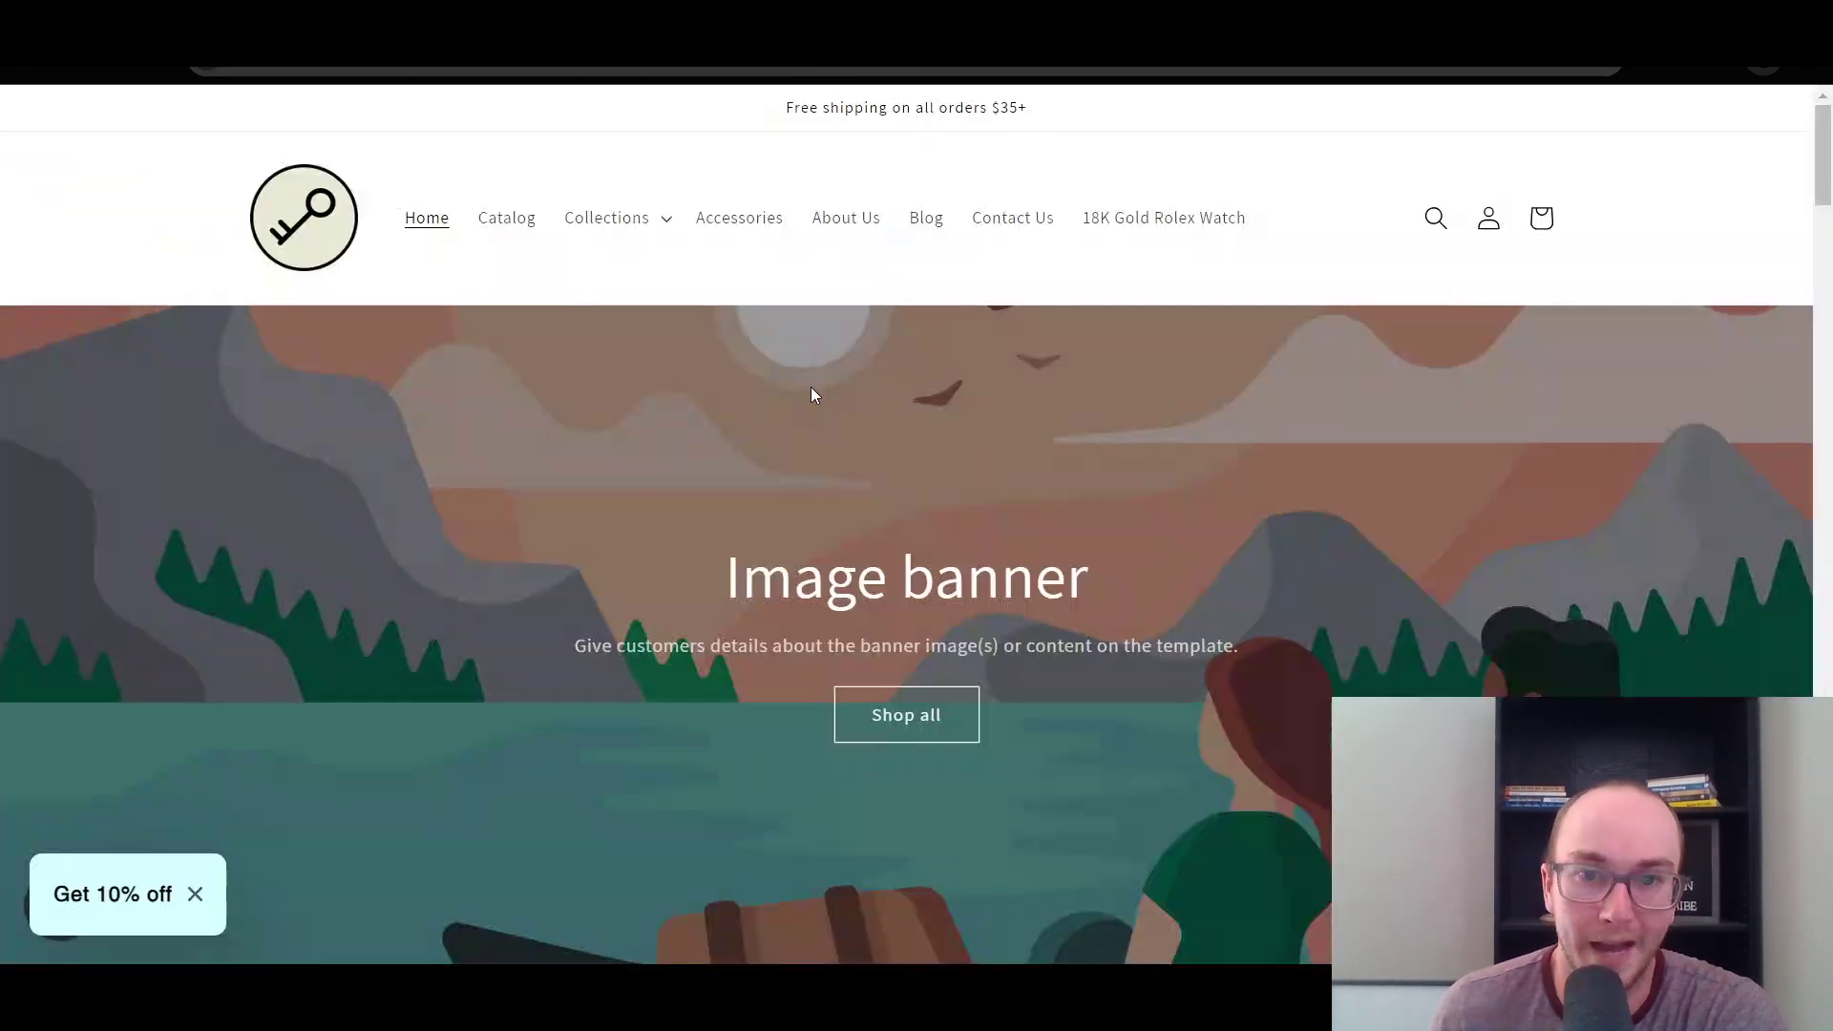
Check the featured product section and its purchase buttons on the live storefront and in the editor preview.
scroll(184, 399, down, 5)
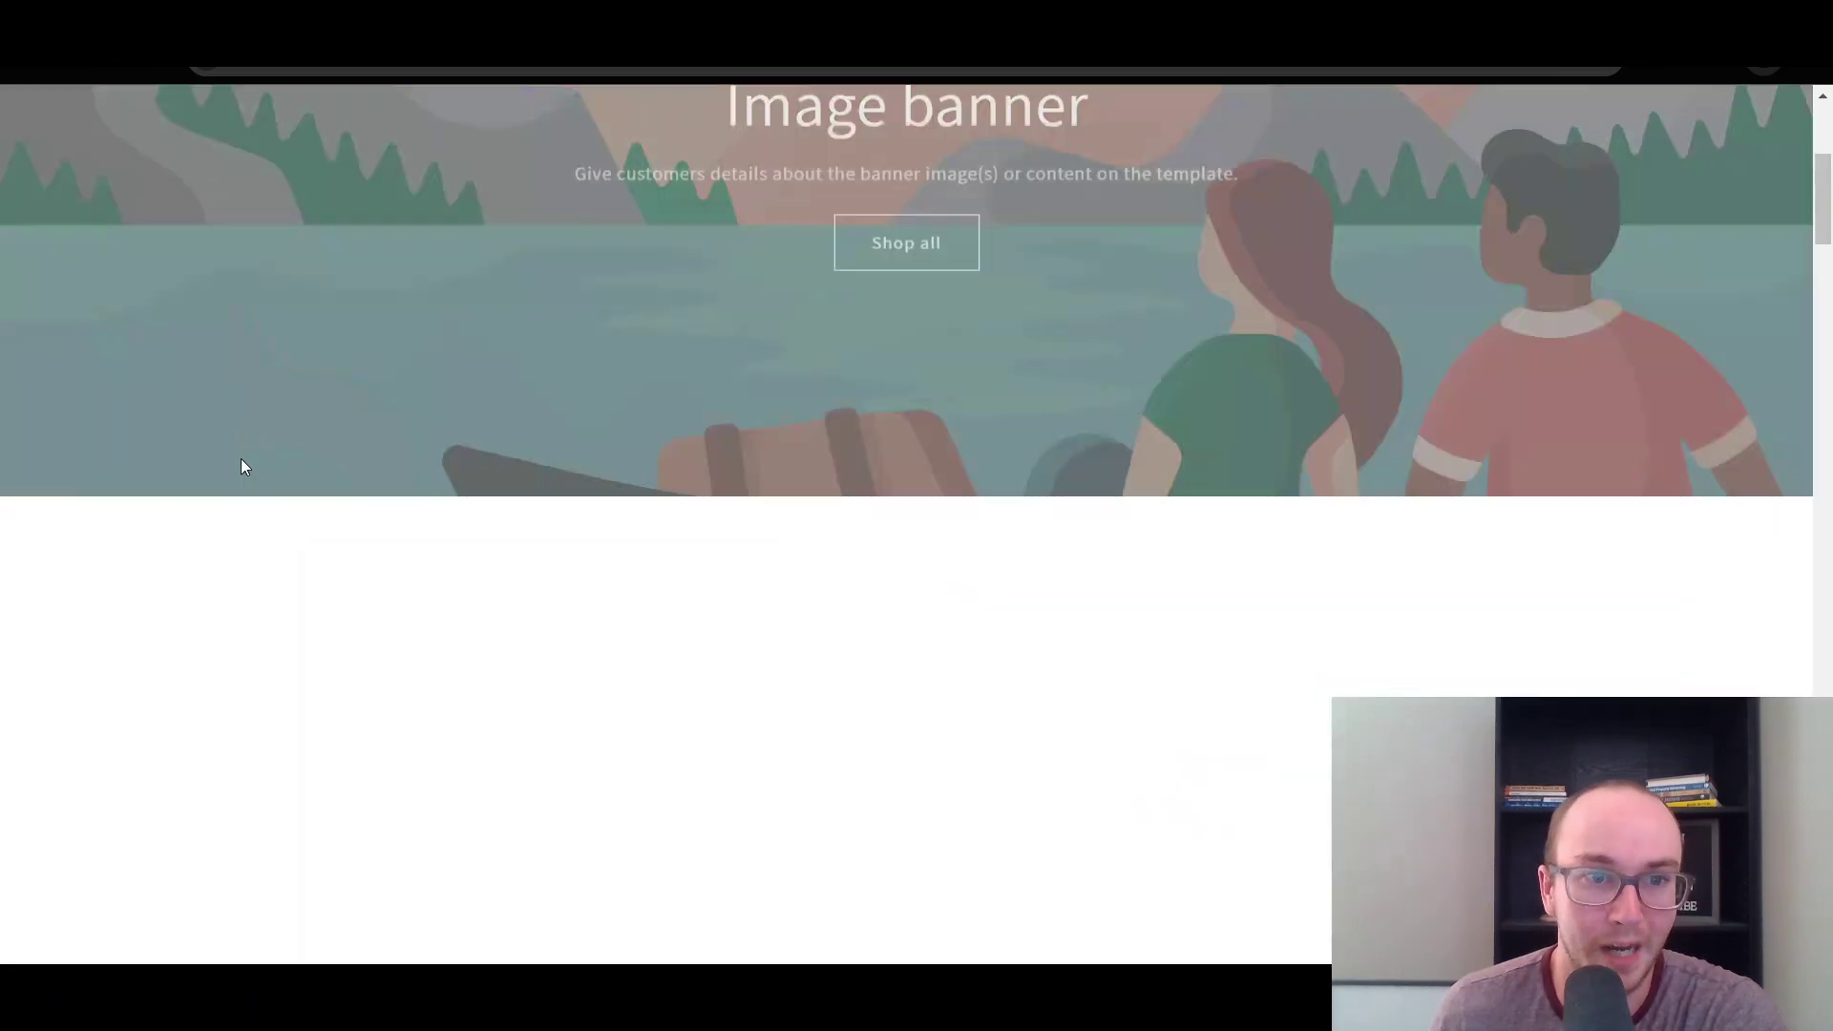
scroll(238, 521, up, 1)
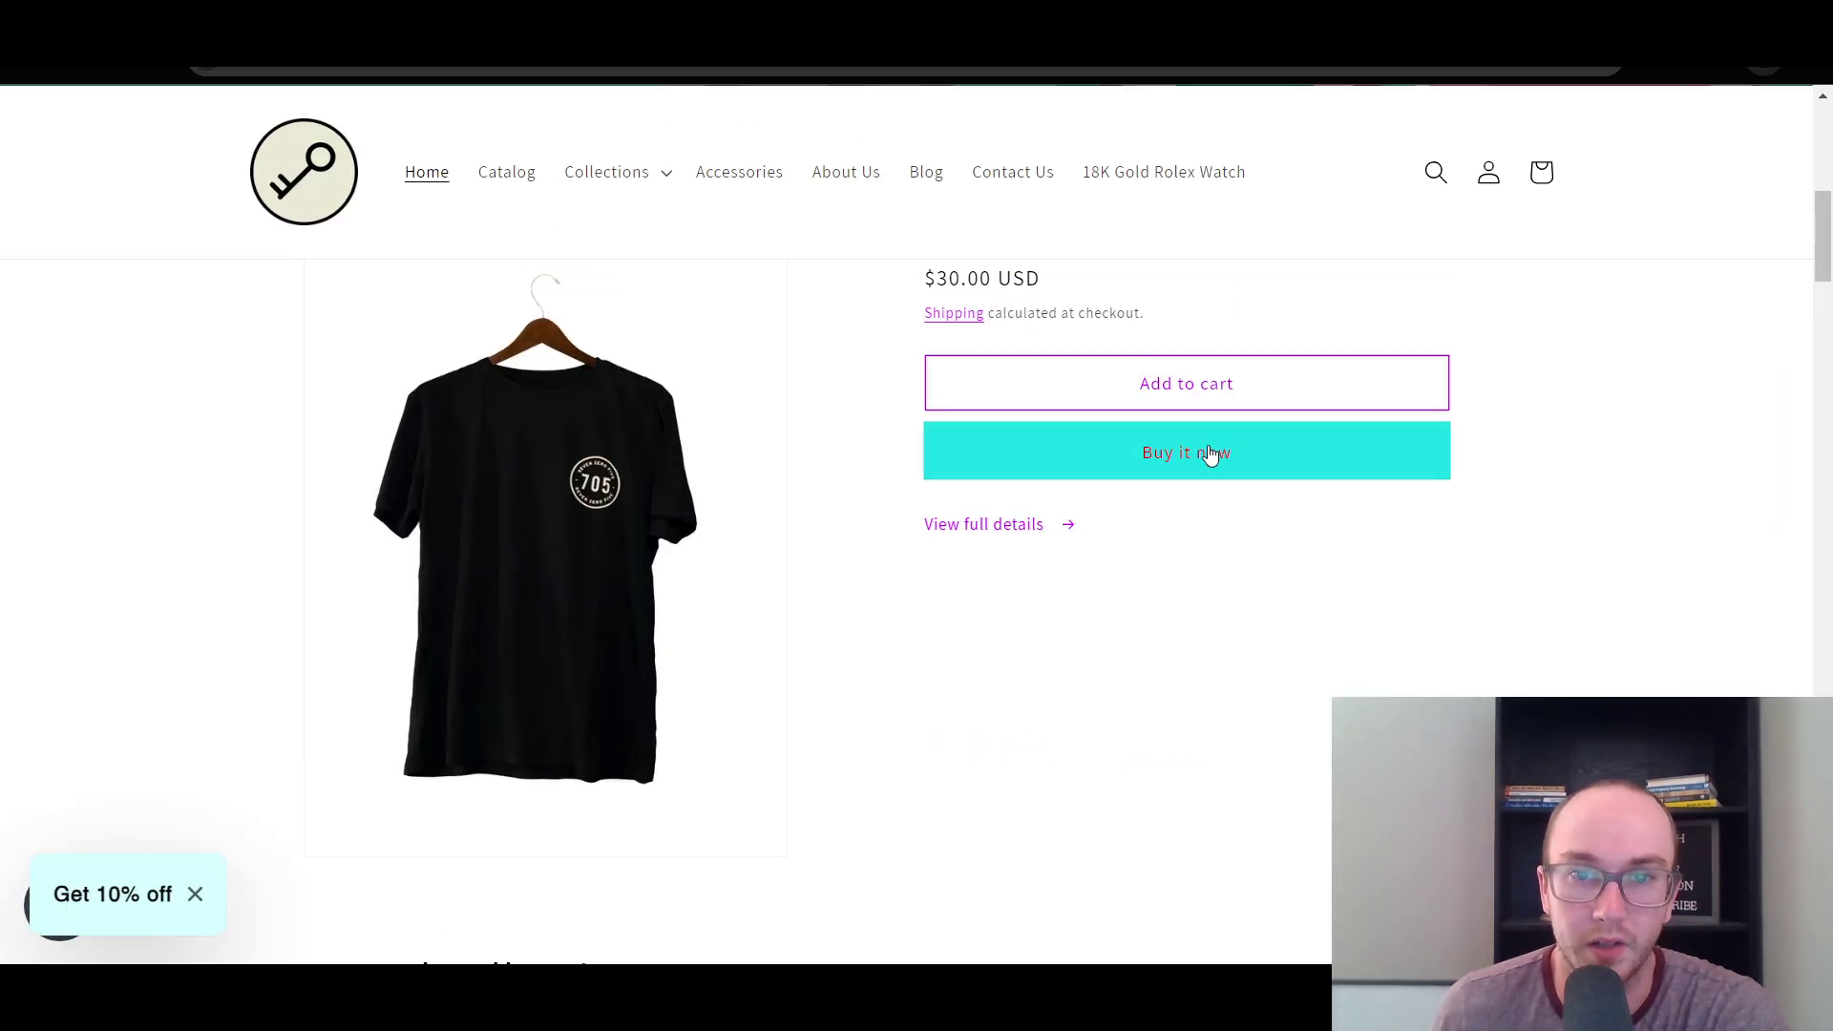
scroll(888, 510, up, 4)
scroll(868, 513, down, 2)
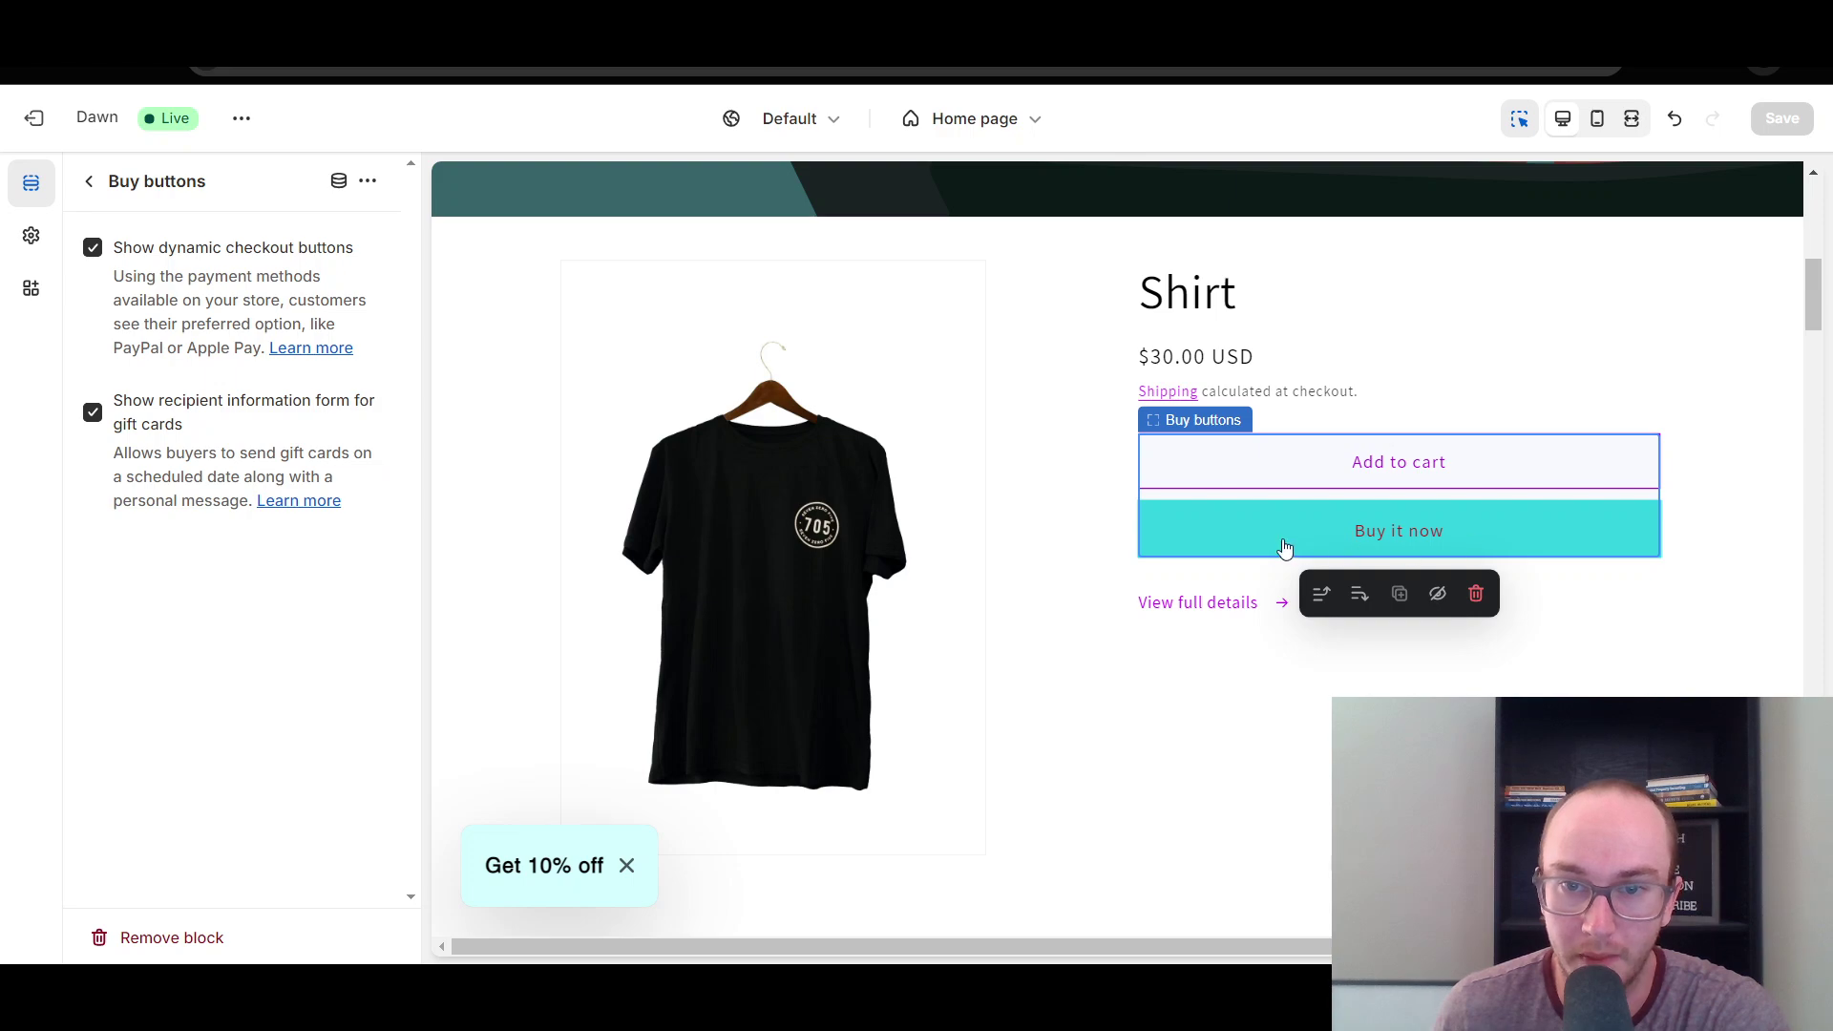
scroll(1284, 546, down, 1)
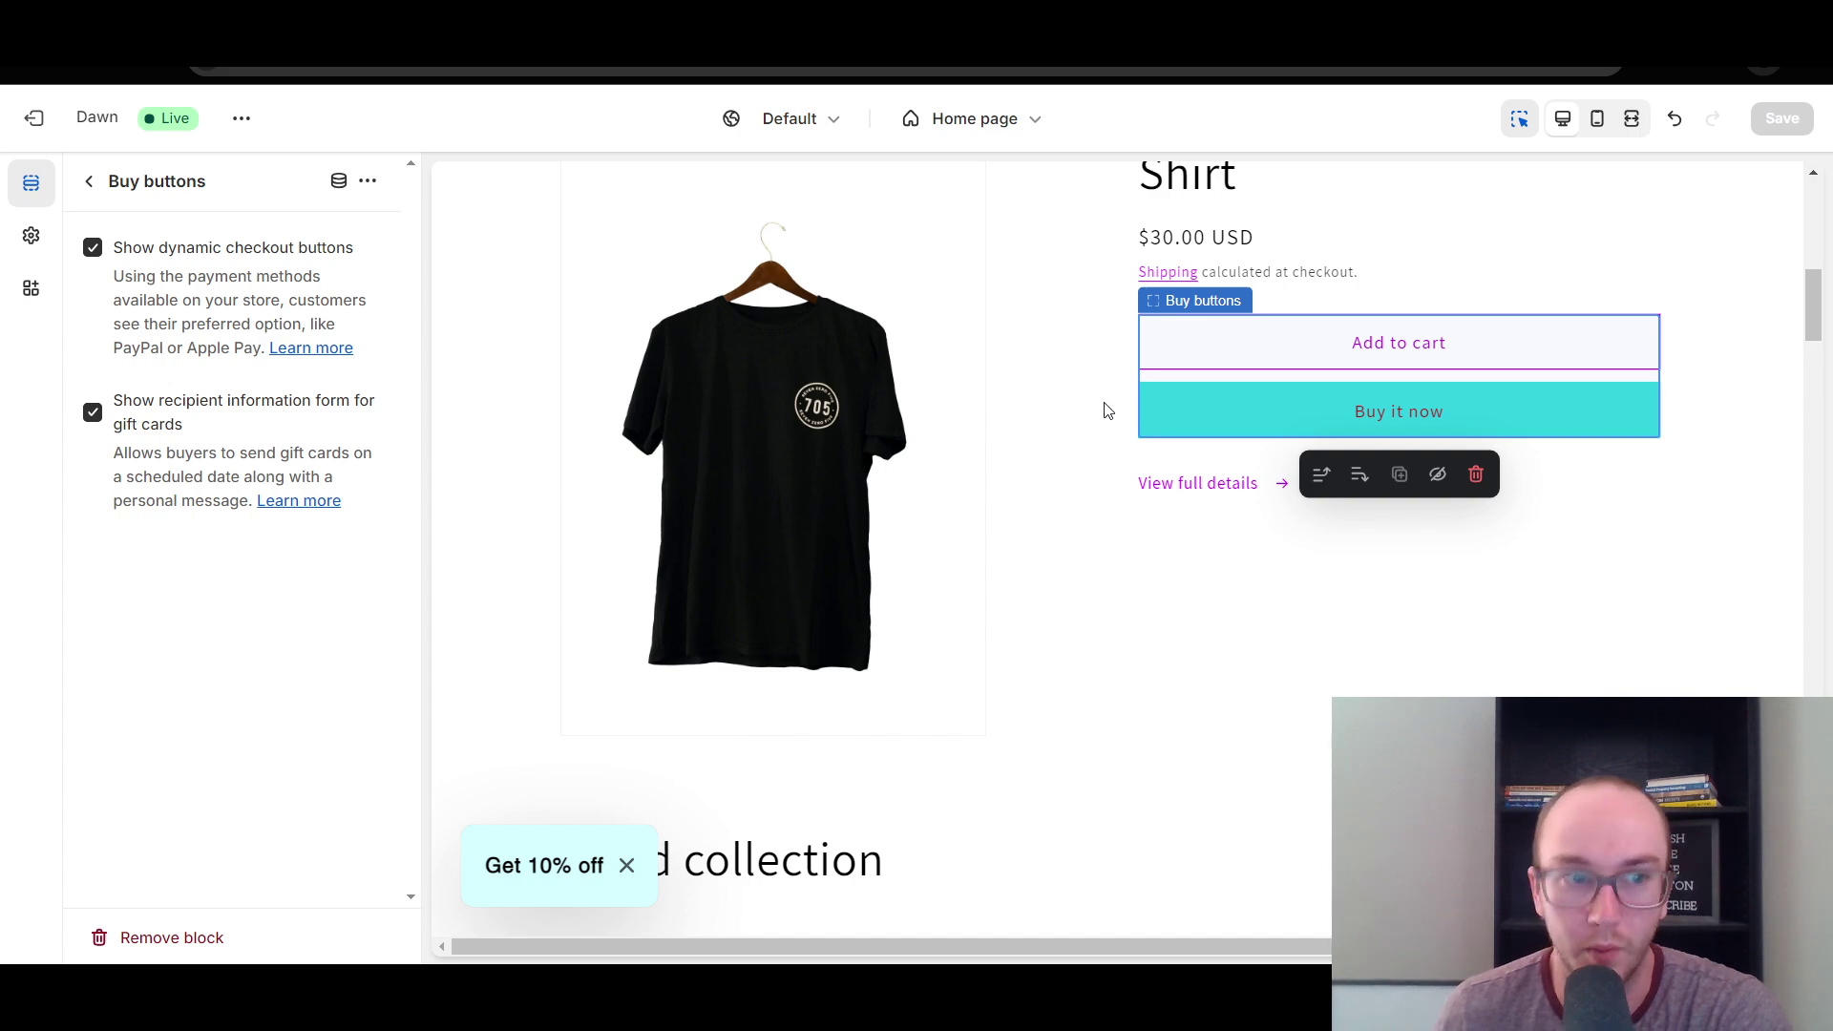
scroll(1030, 417, down, 1)
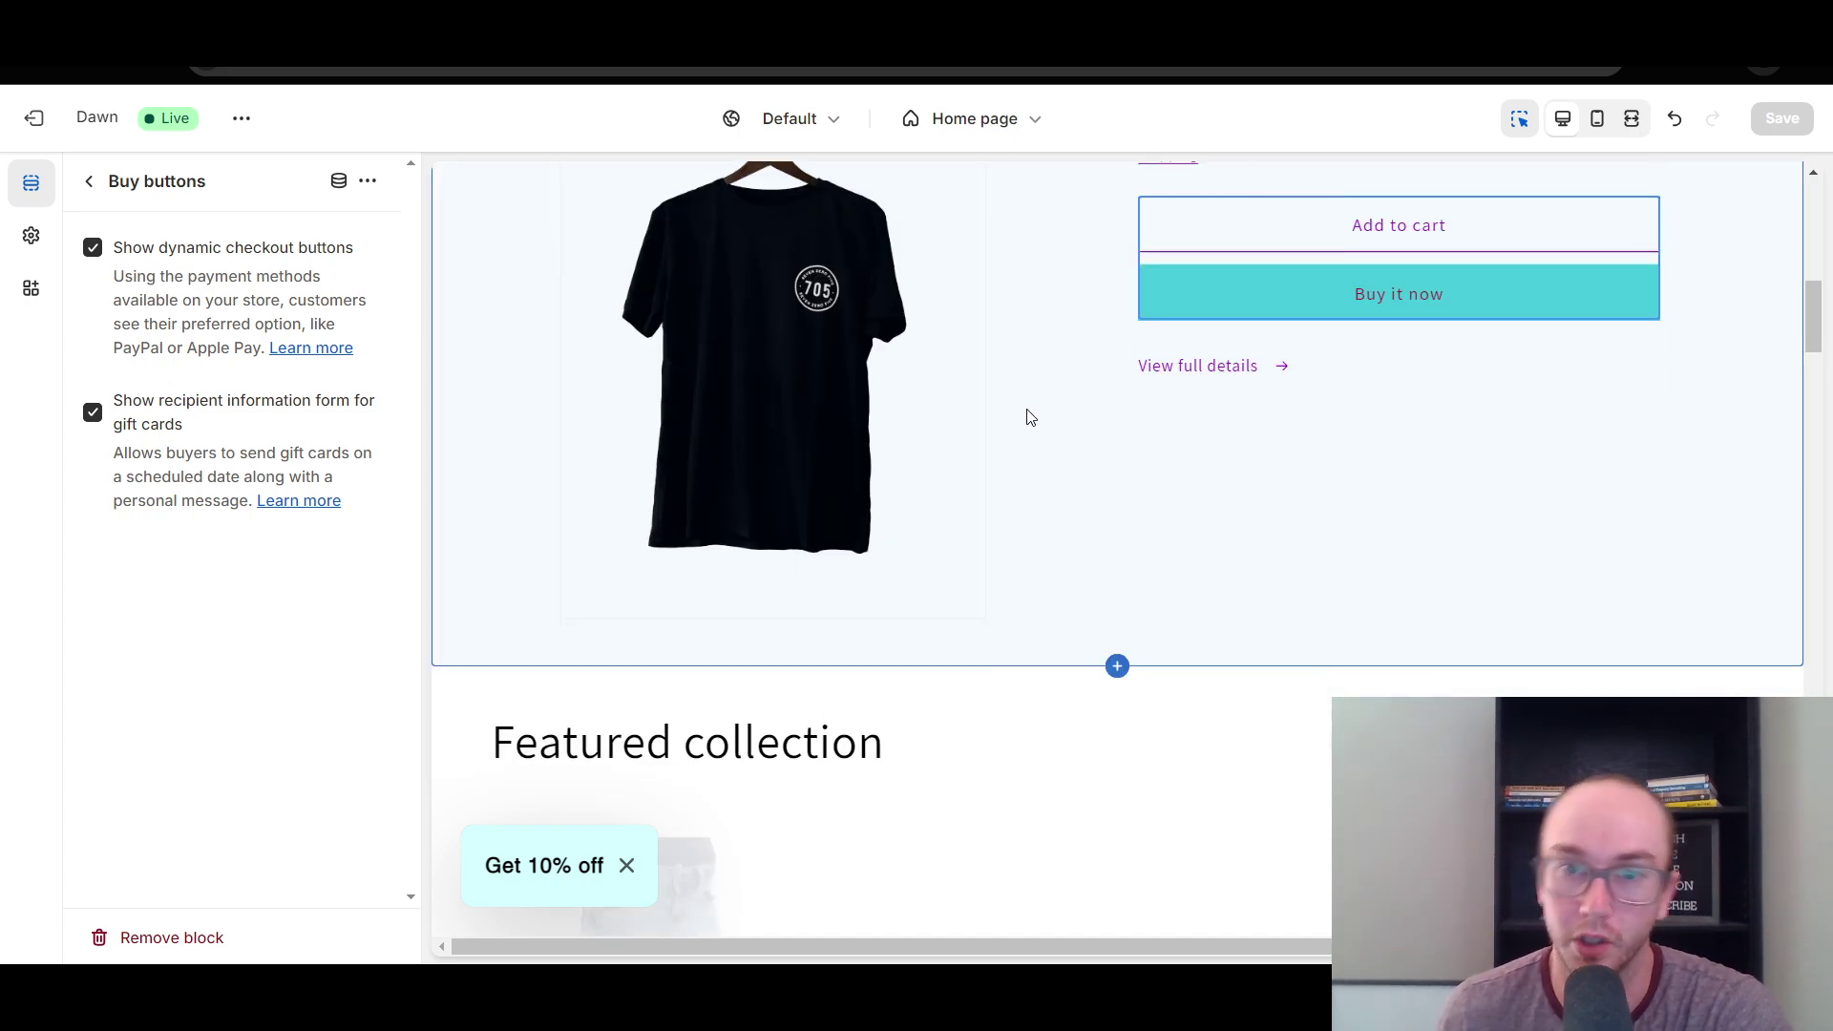
scroll(1031, 417, up, 1)
scroll(1030, 417, up, 1)
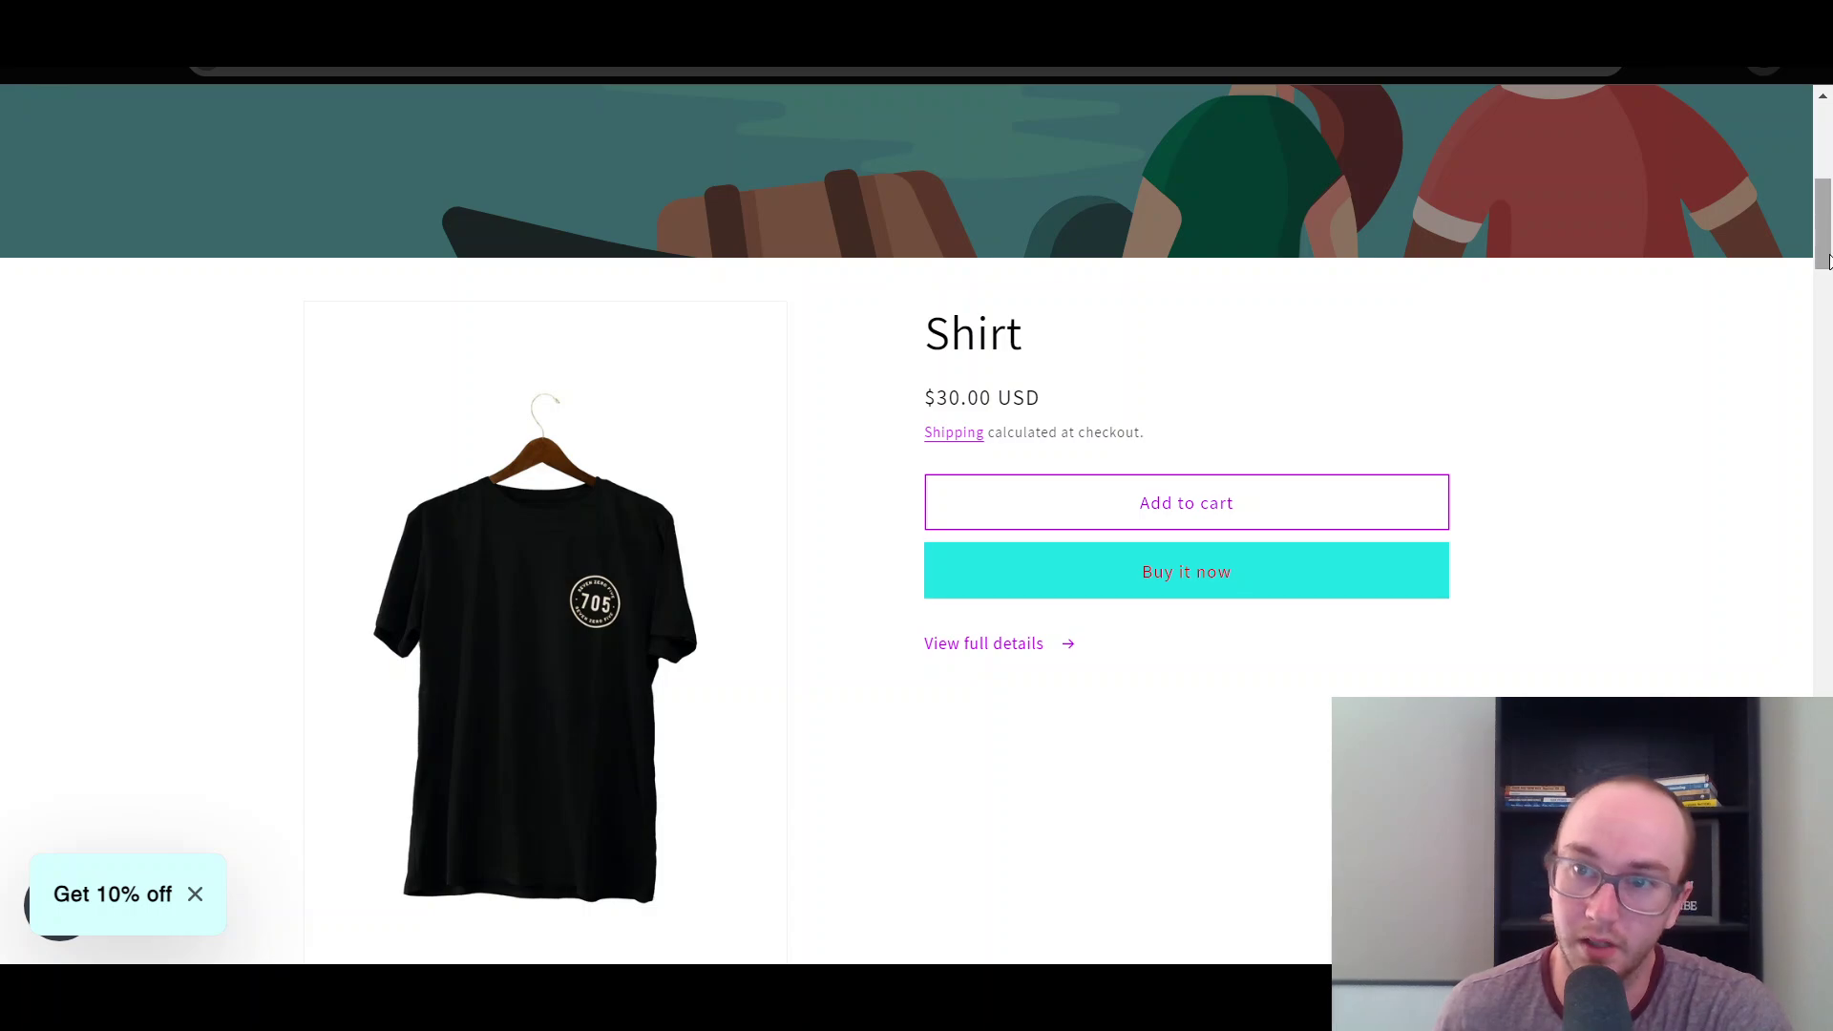
mouse_move(1823, 250)
mouse_down()
mouse_move(1823, 163)
mouse_move(1821, 299)
mouse_move(1821, 251)
mouse_up()
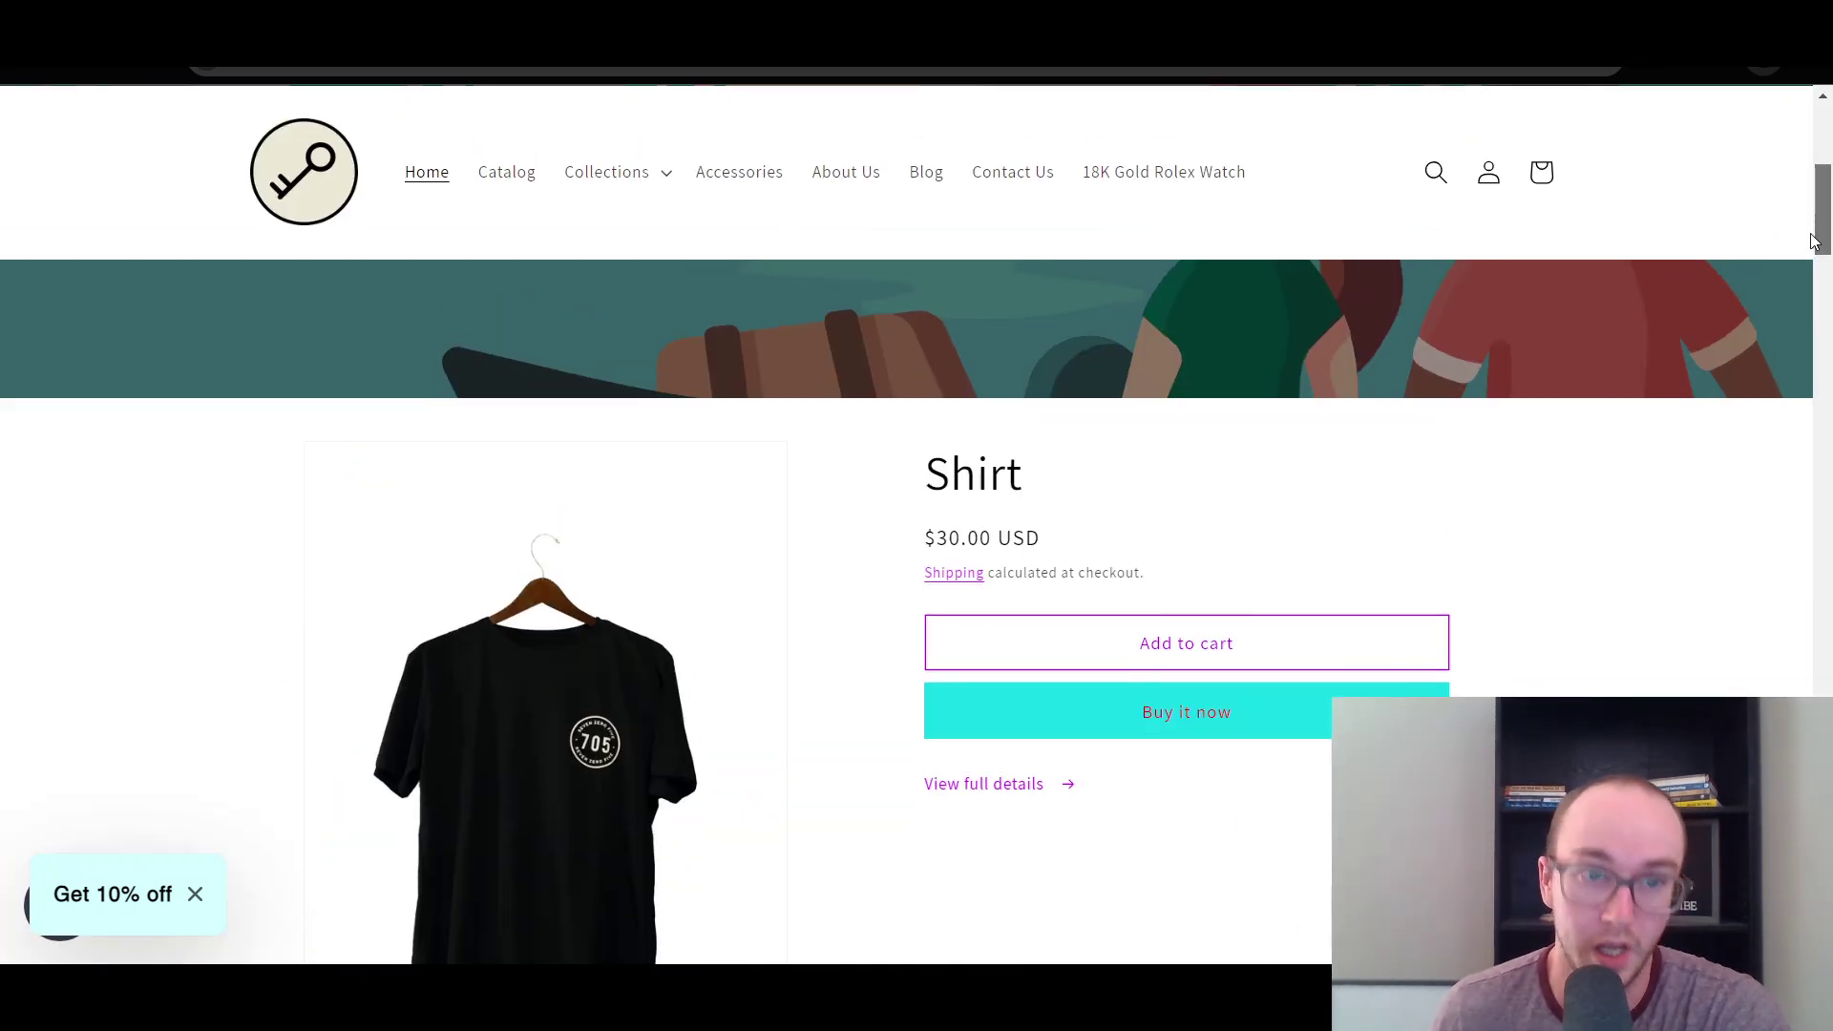
scroll(802, 386, down, 3)
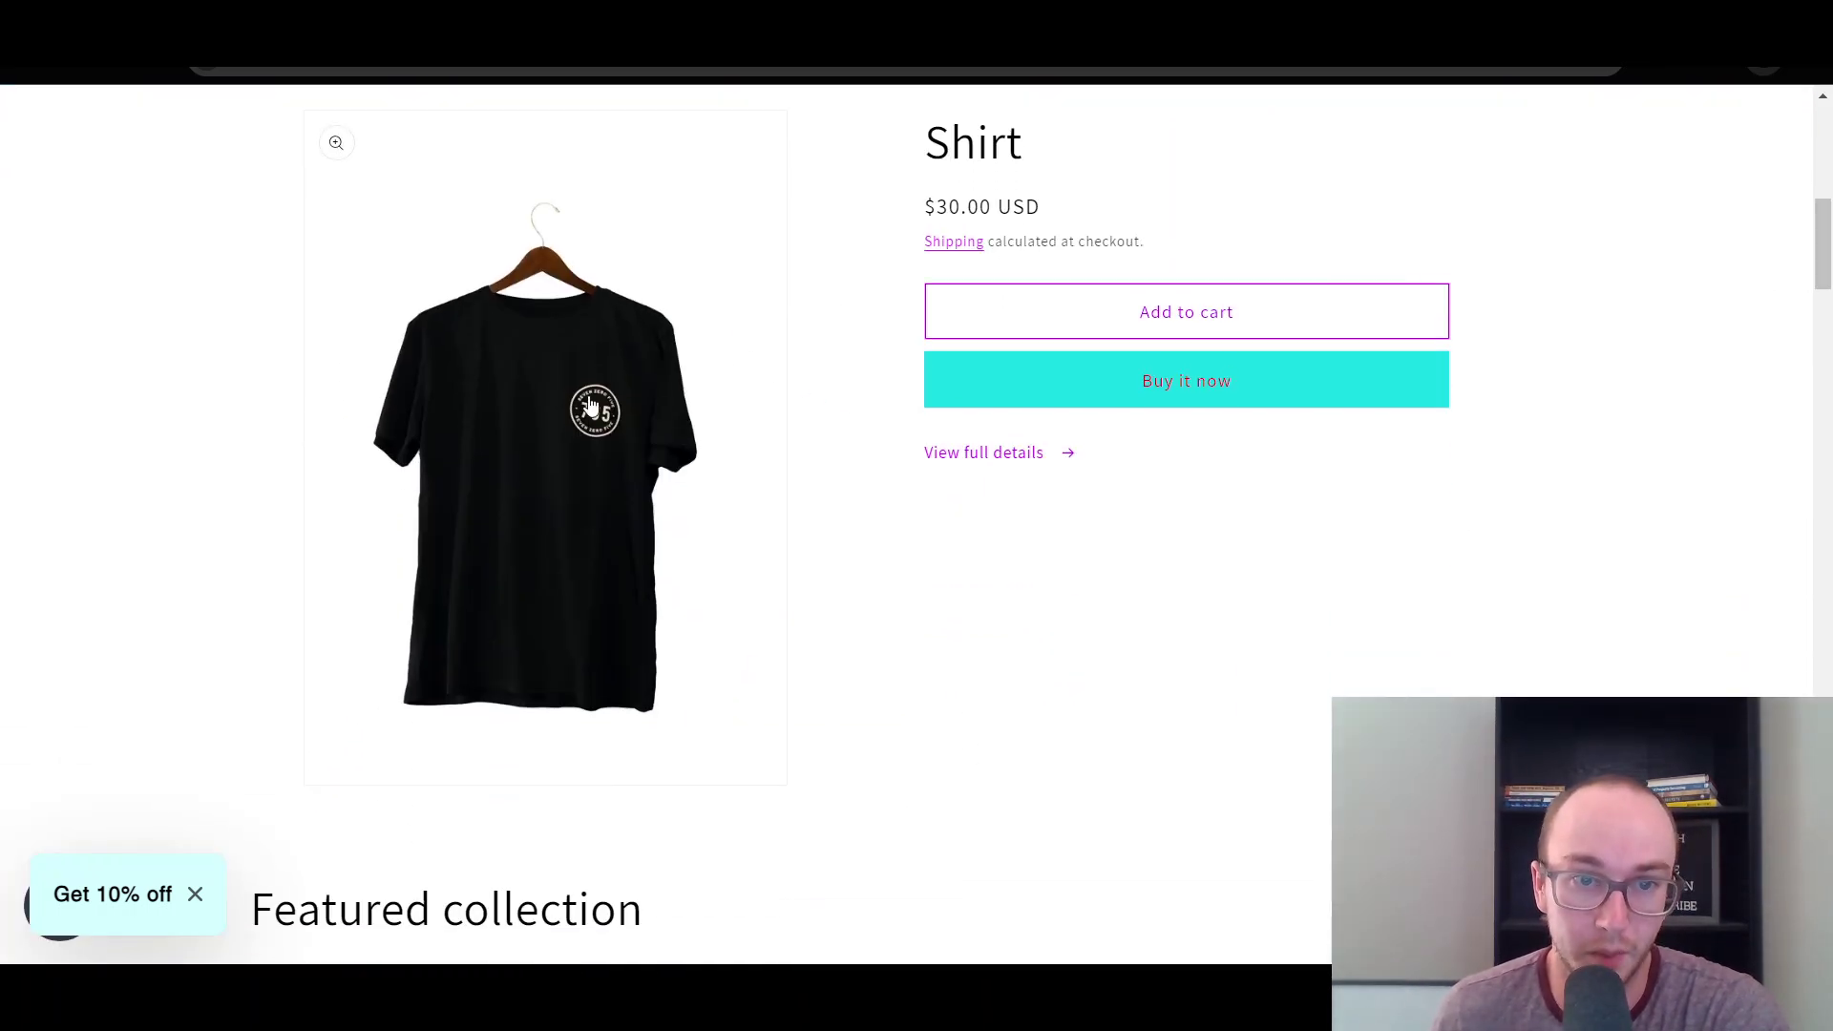
Open the enlarged view of the featured shirt's image on the storefront and close it again.
click(505, 375)
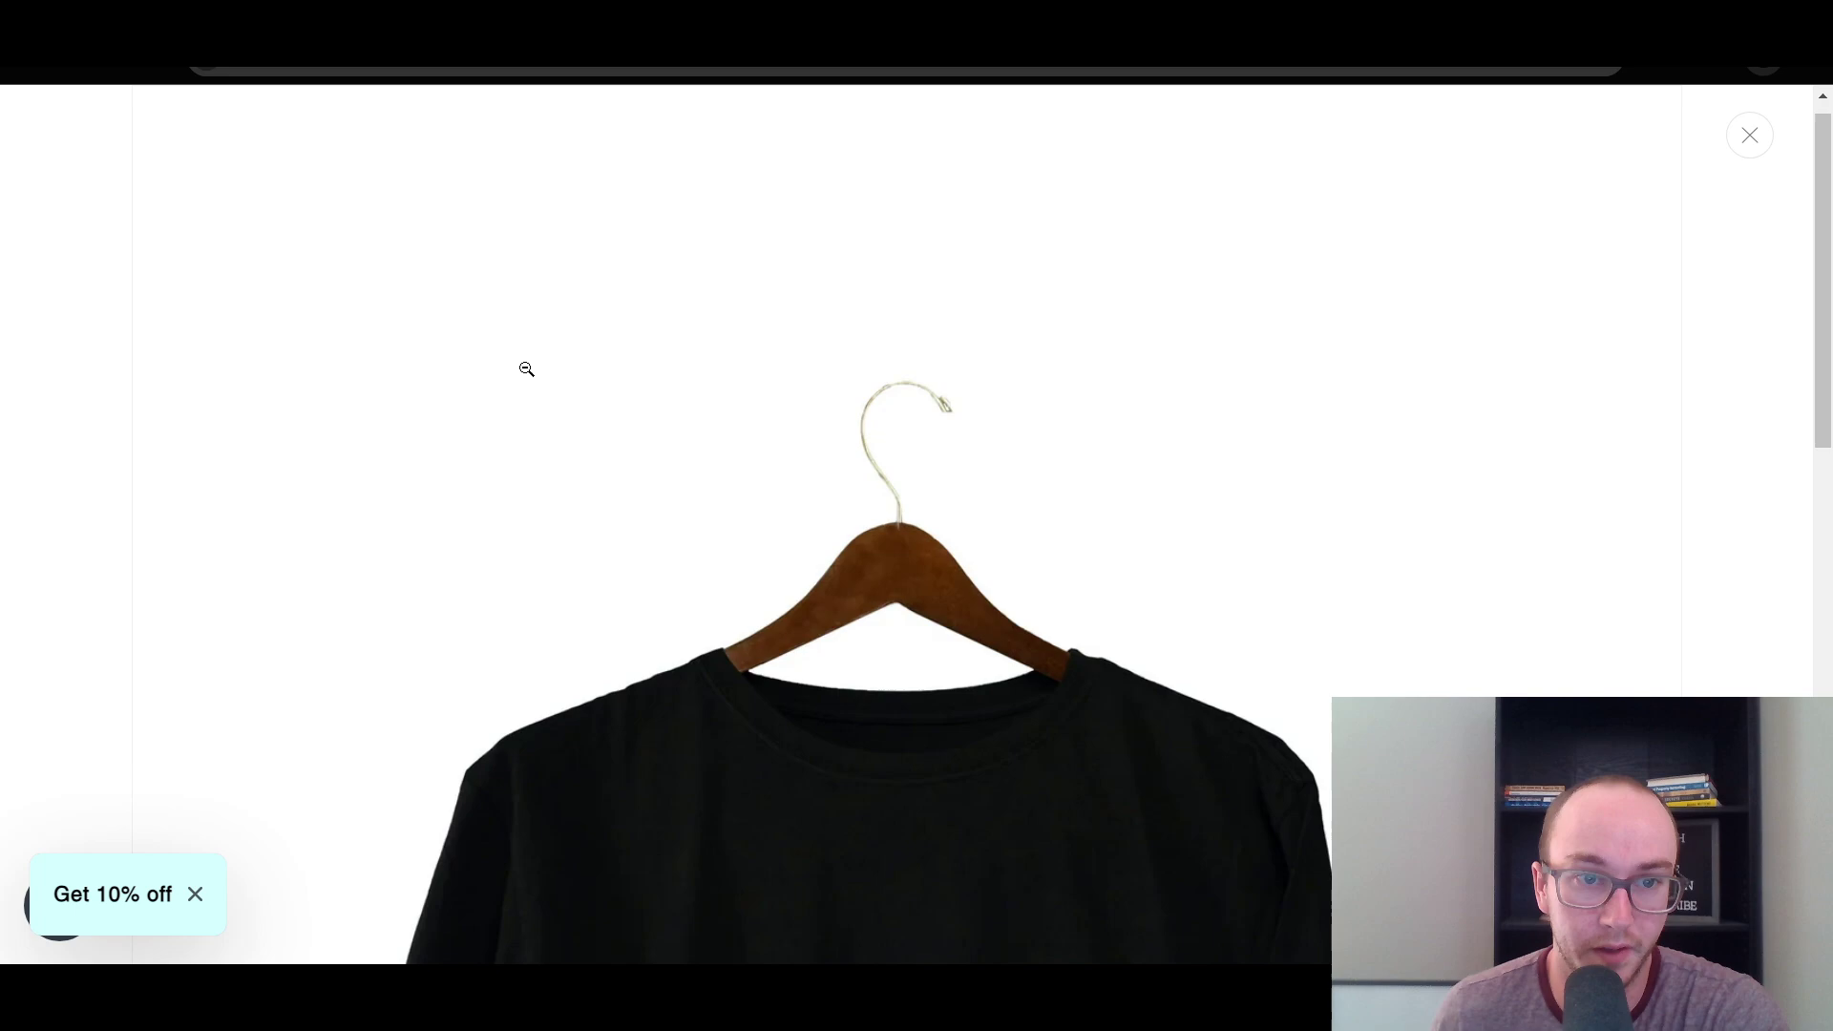
click(1033, 306)
click(577, 658)
click(706, 716)
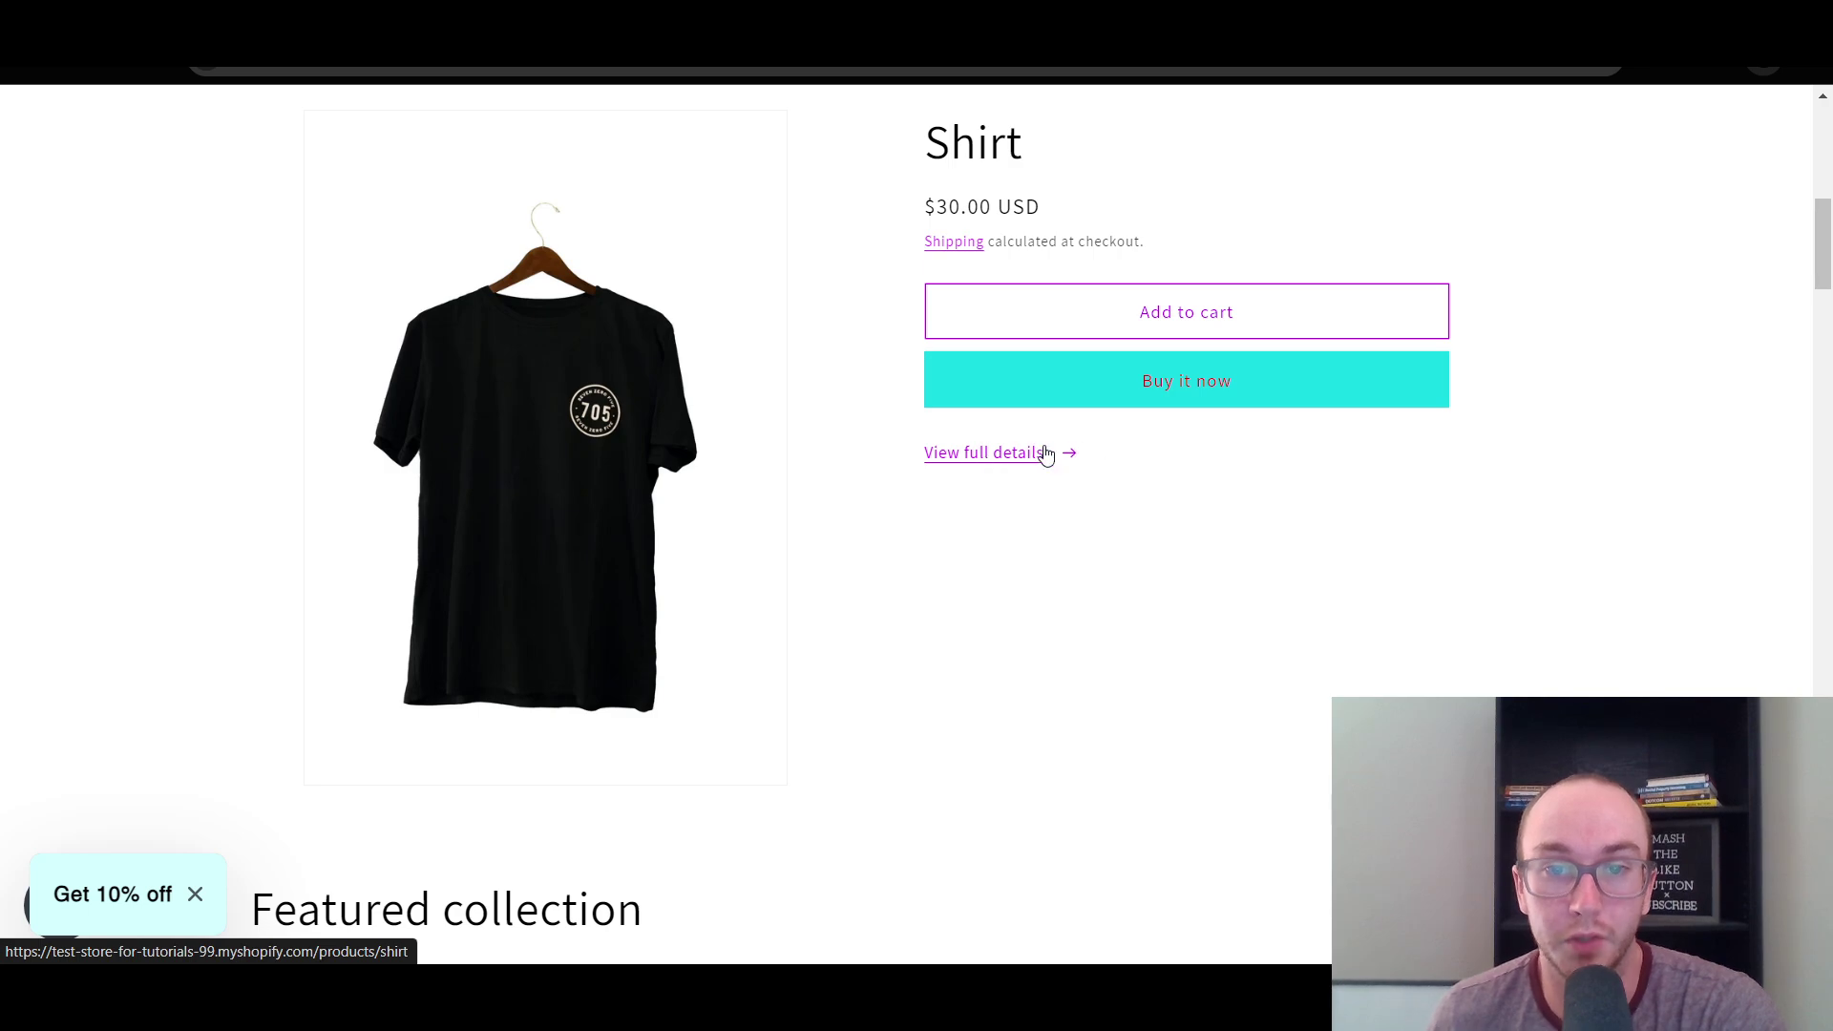
Test buying the Shirt immediately from the featured product section, review the checkout page and return to the home page.
click(1124, 370)
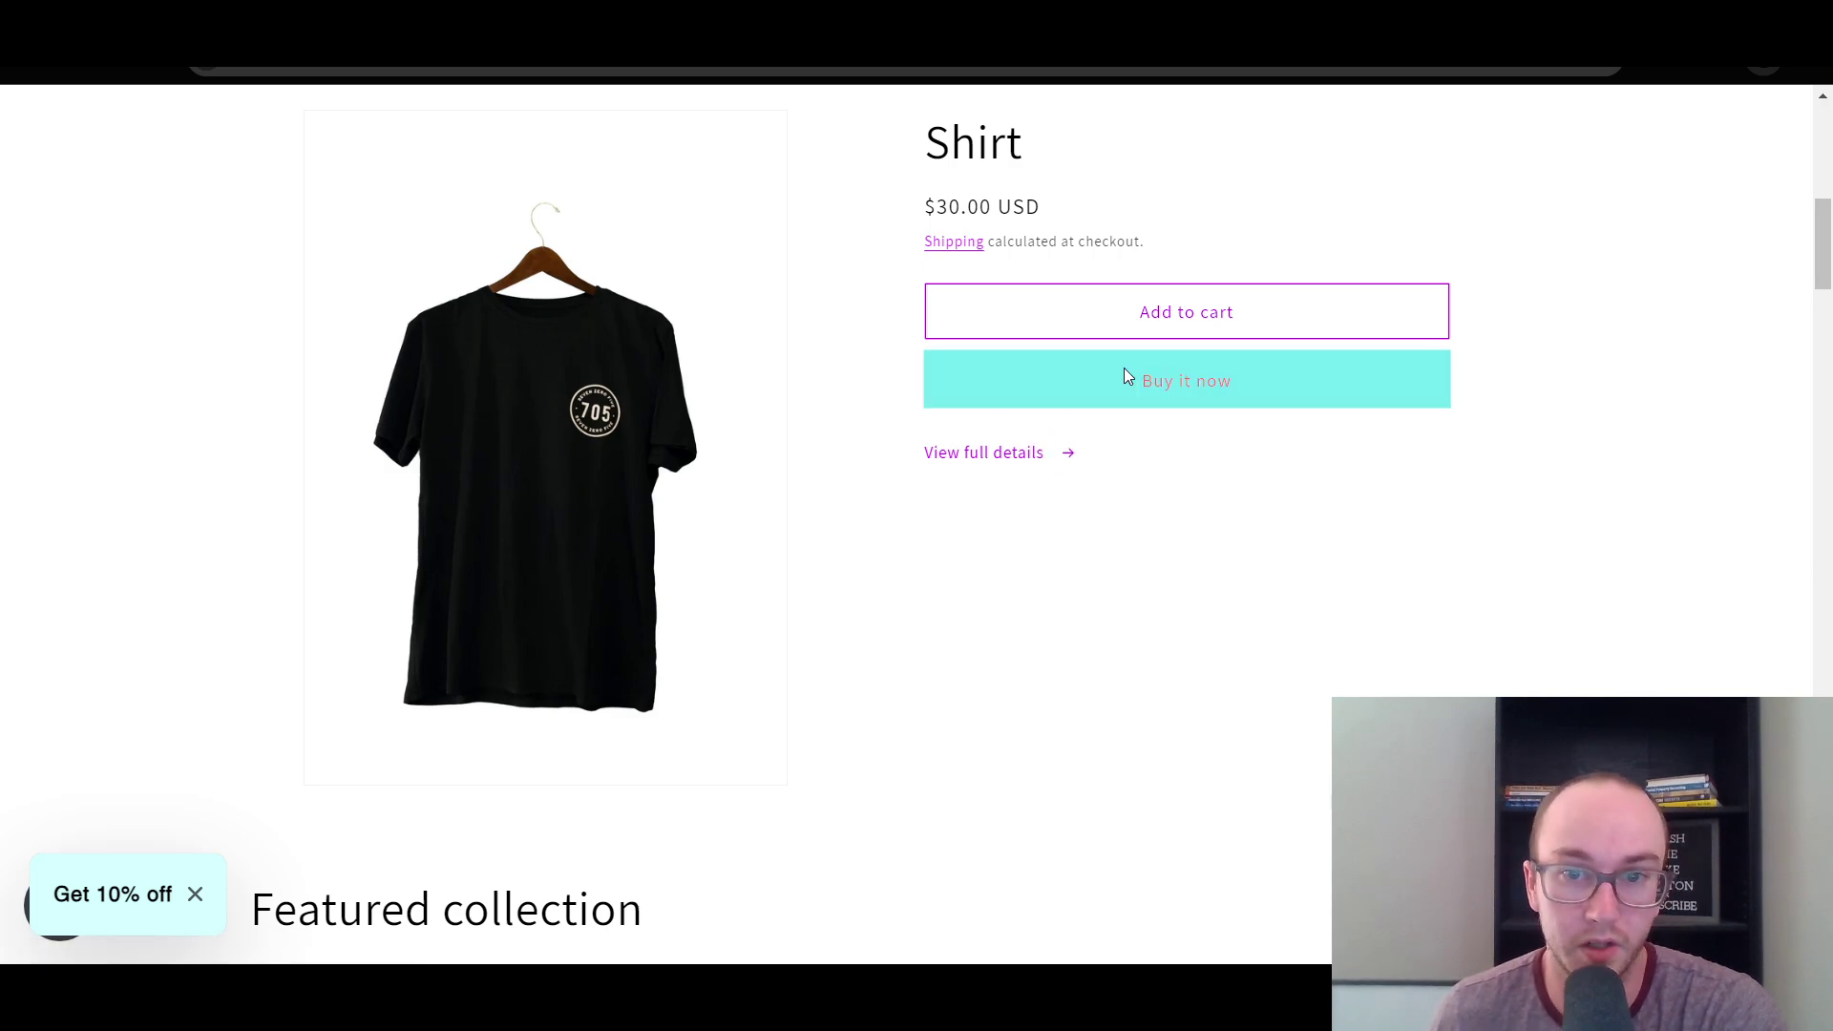
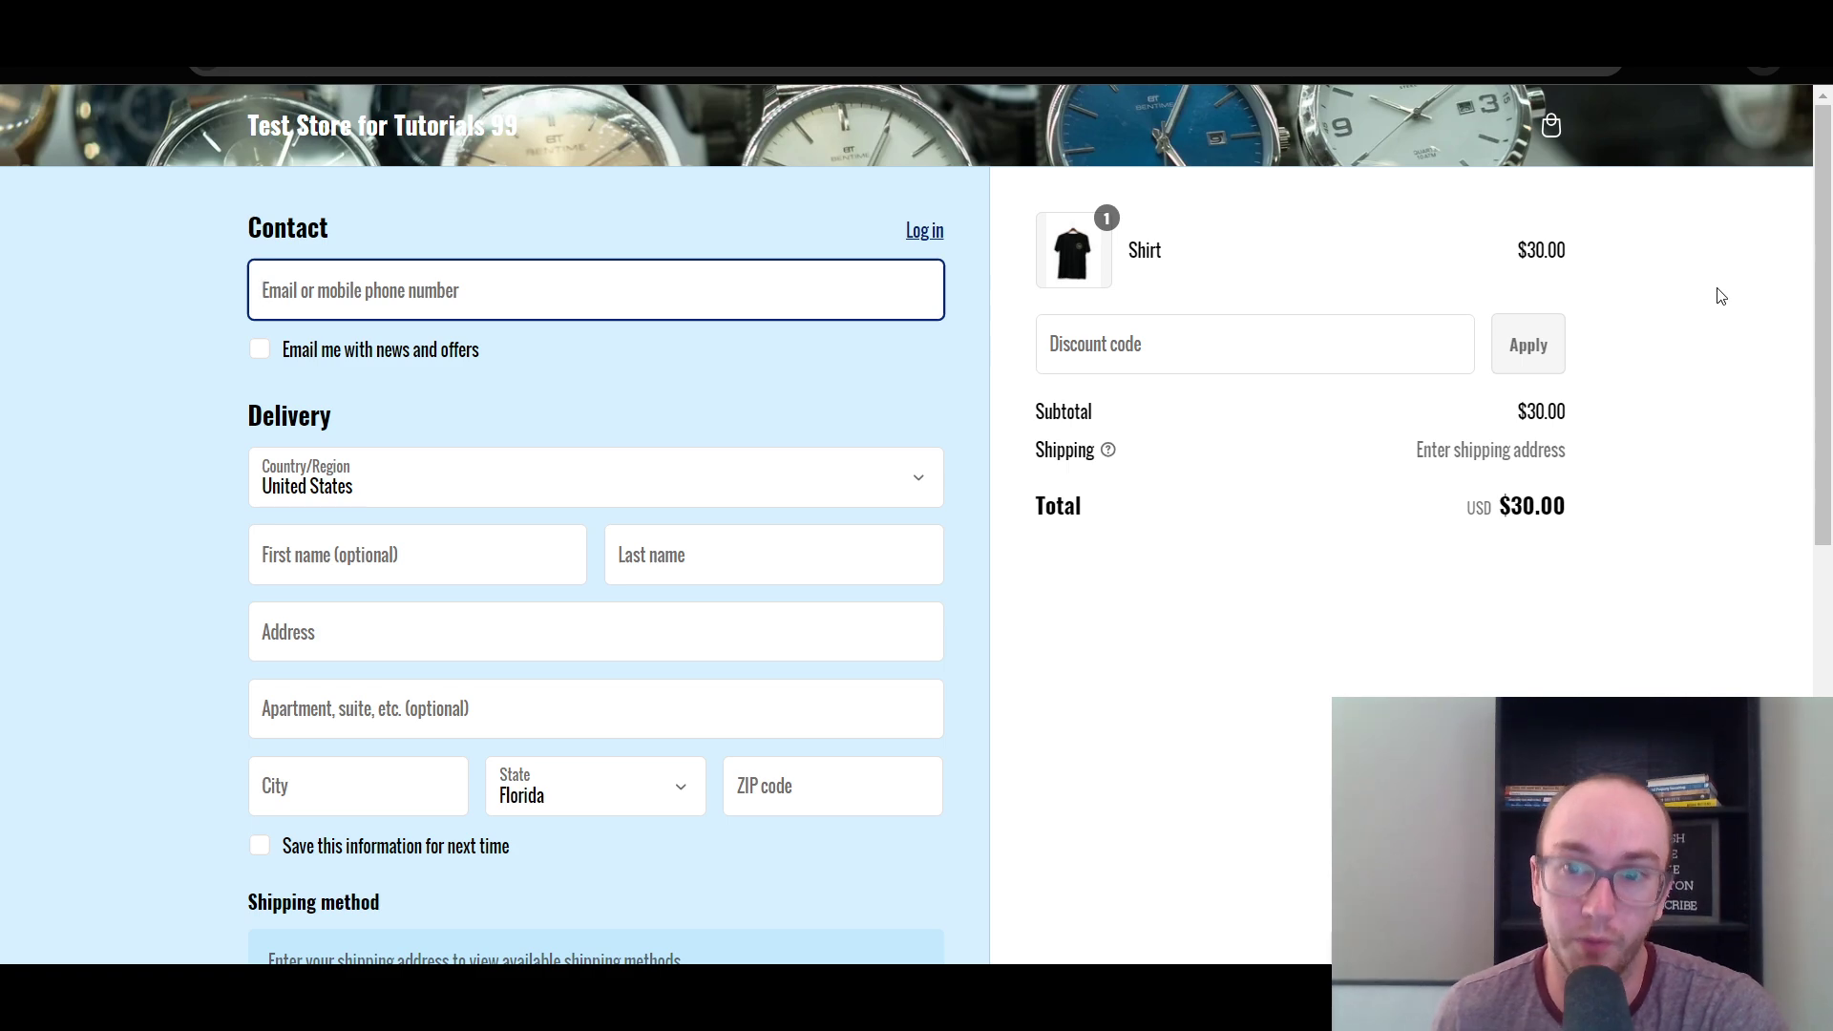
click(1723, 299)
scroll(1747, 477, down, 5)
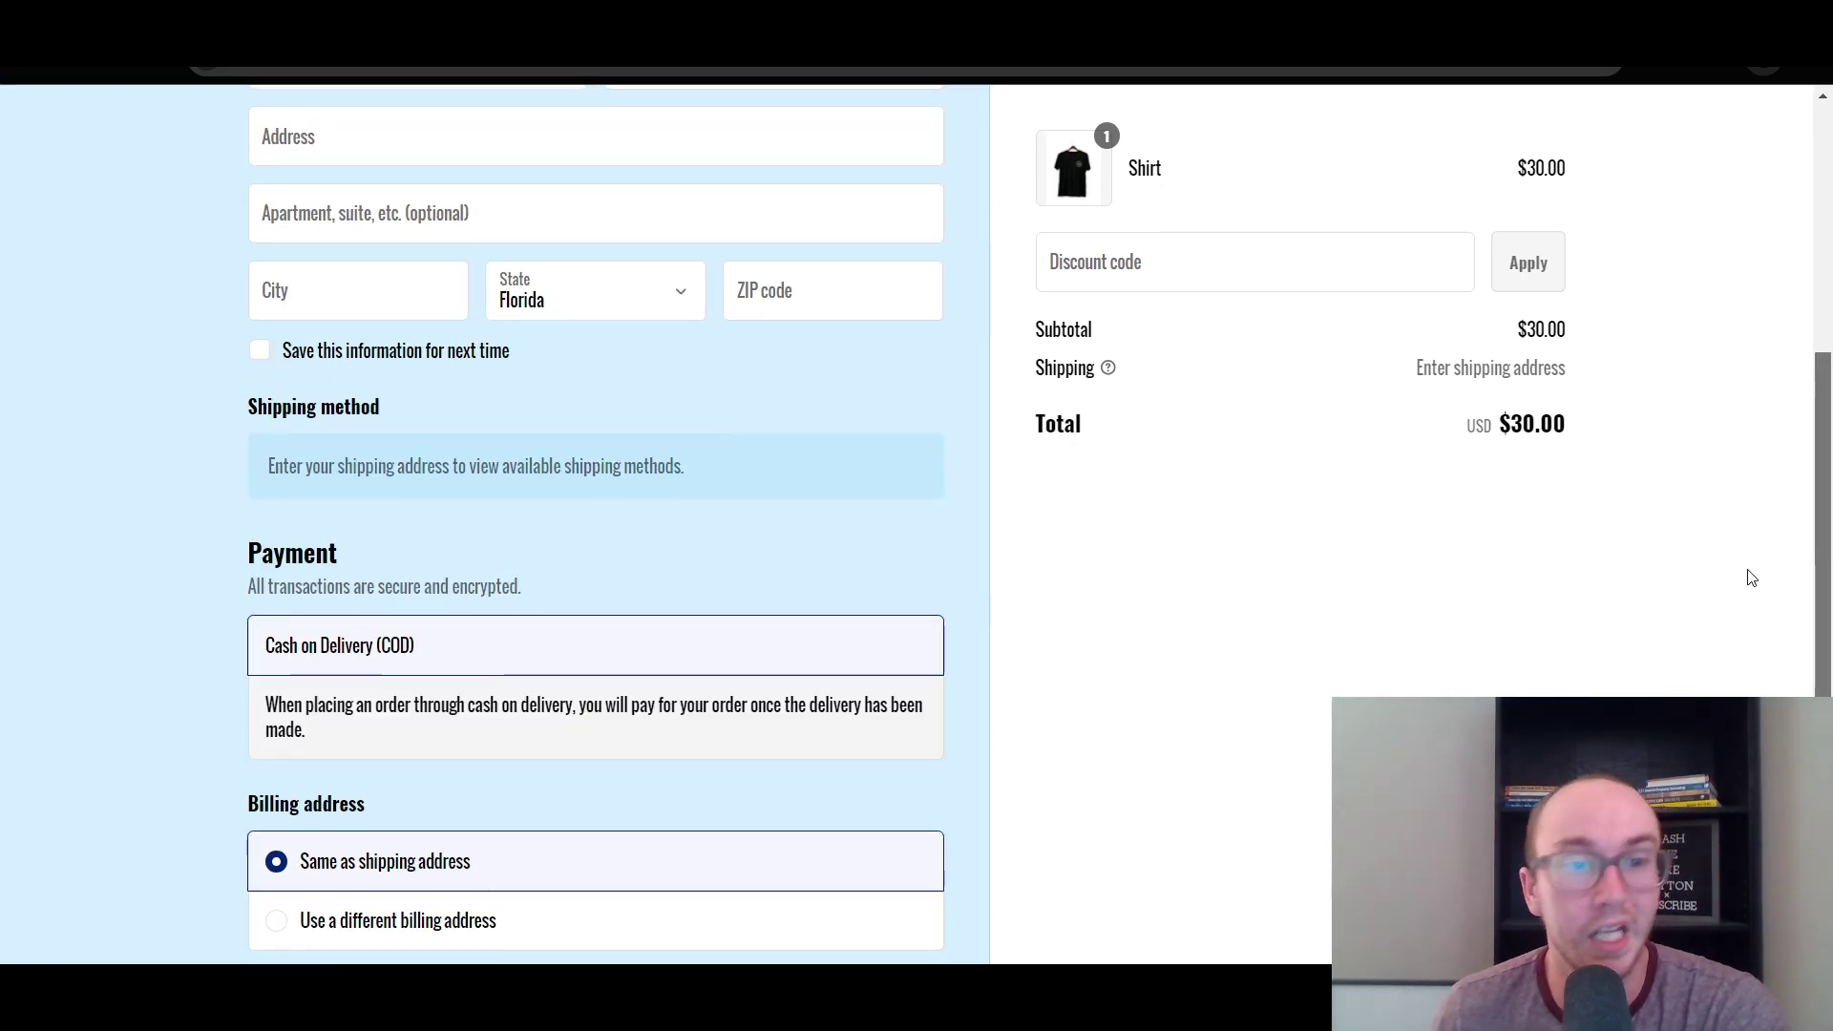
scroll(1756, 430, up, 5)
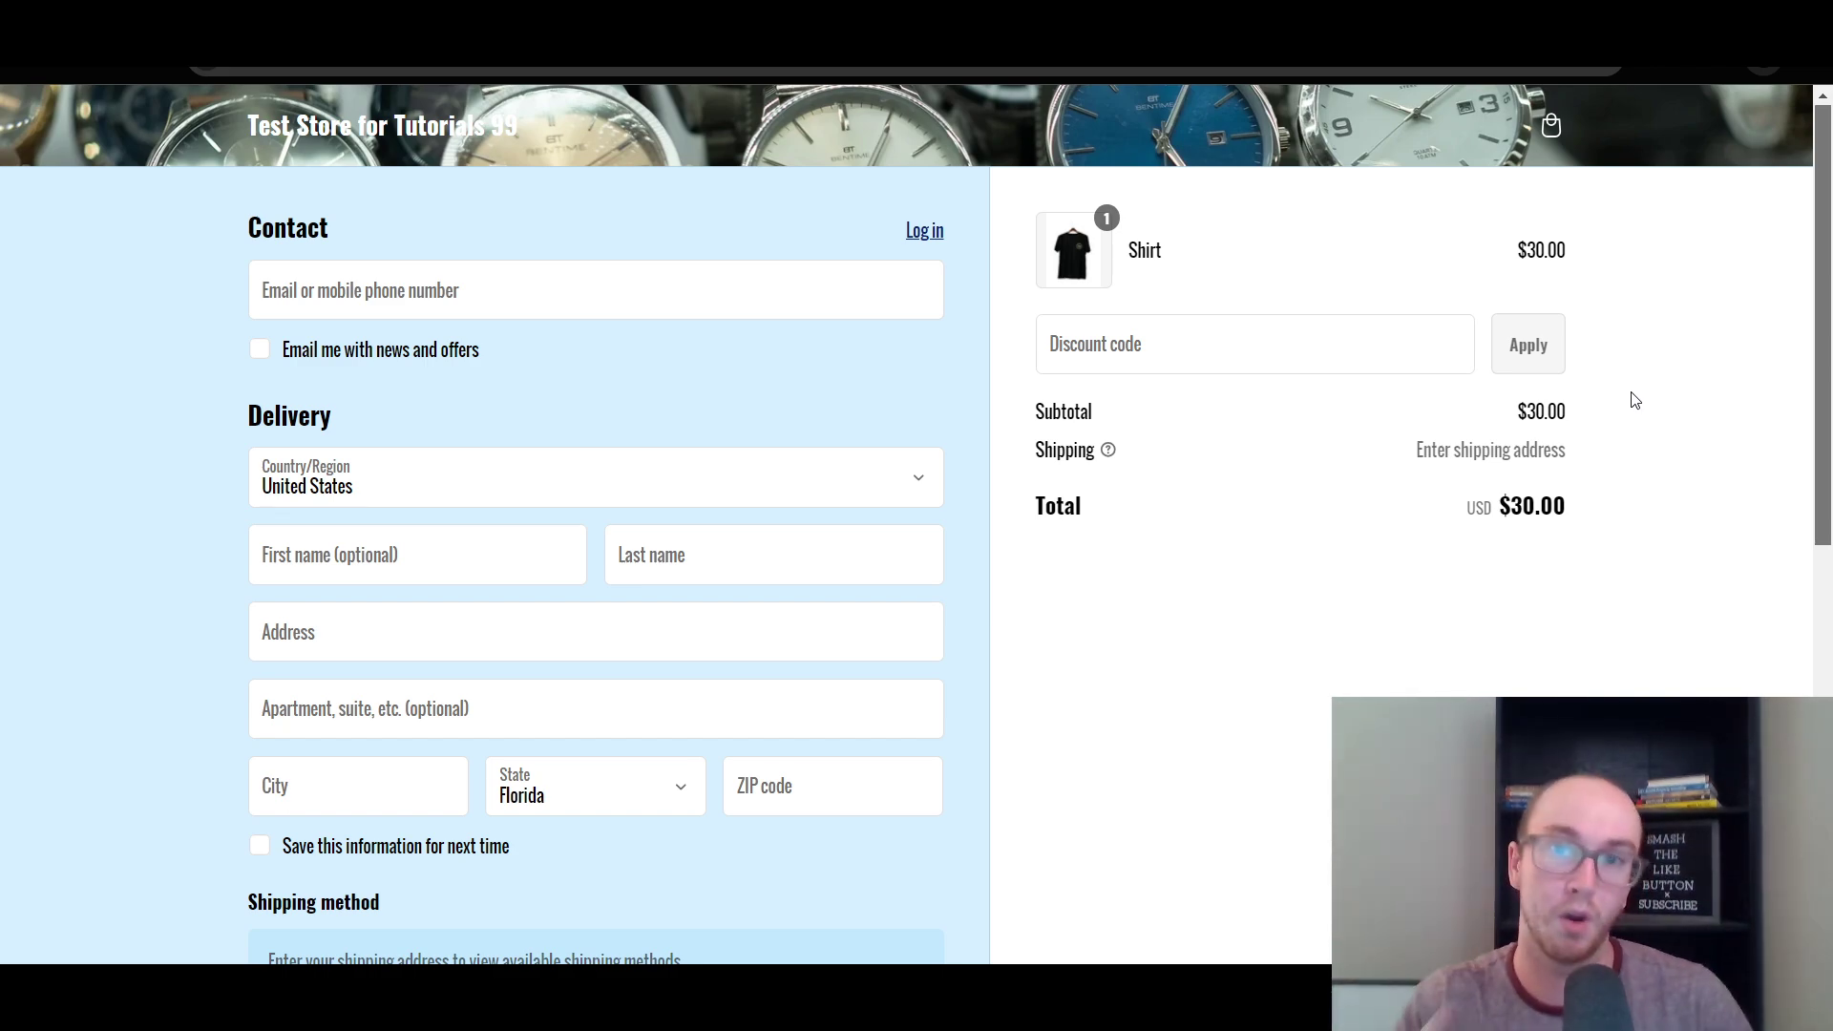
click(16, 71)
scroll(1216, 413, up, 8)
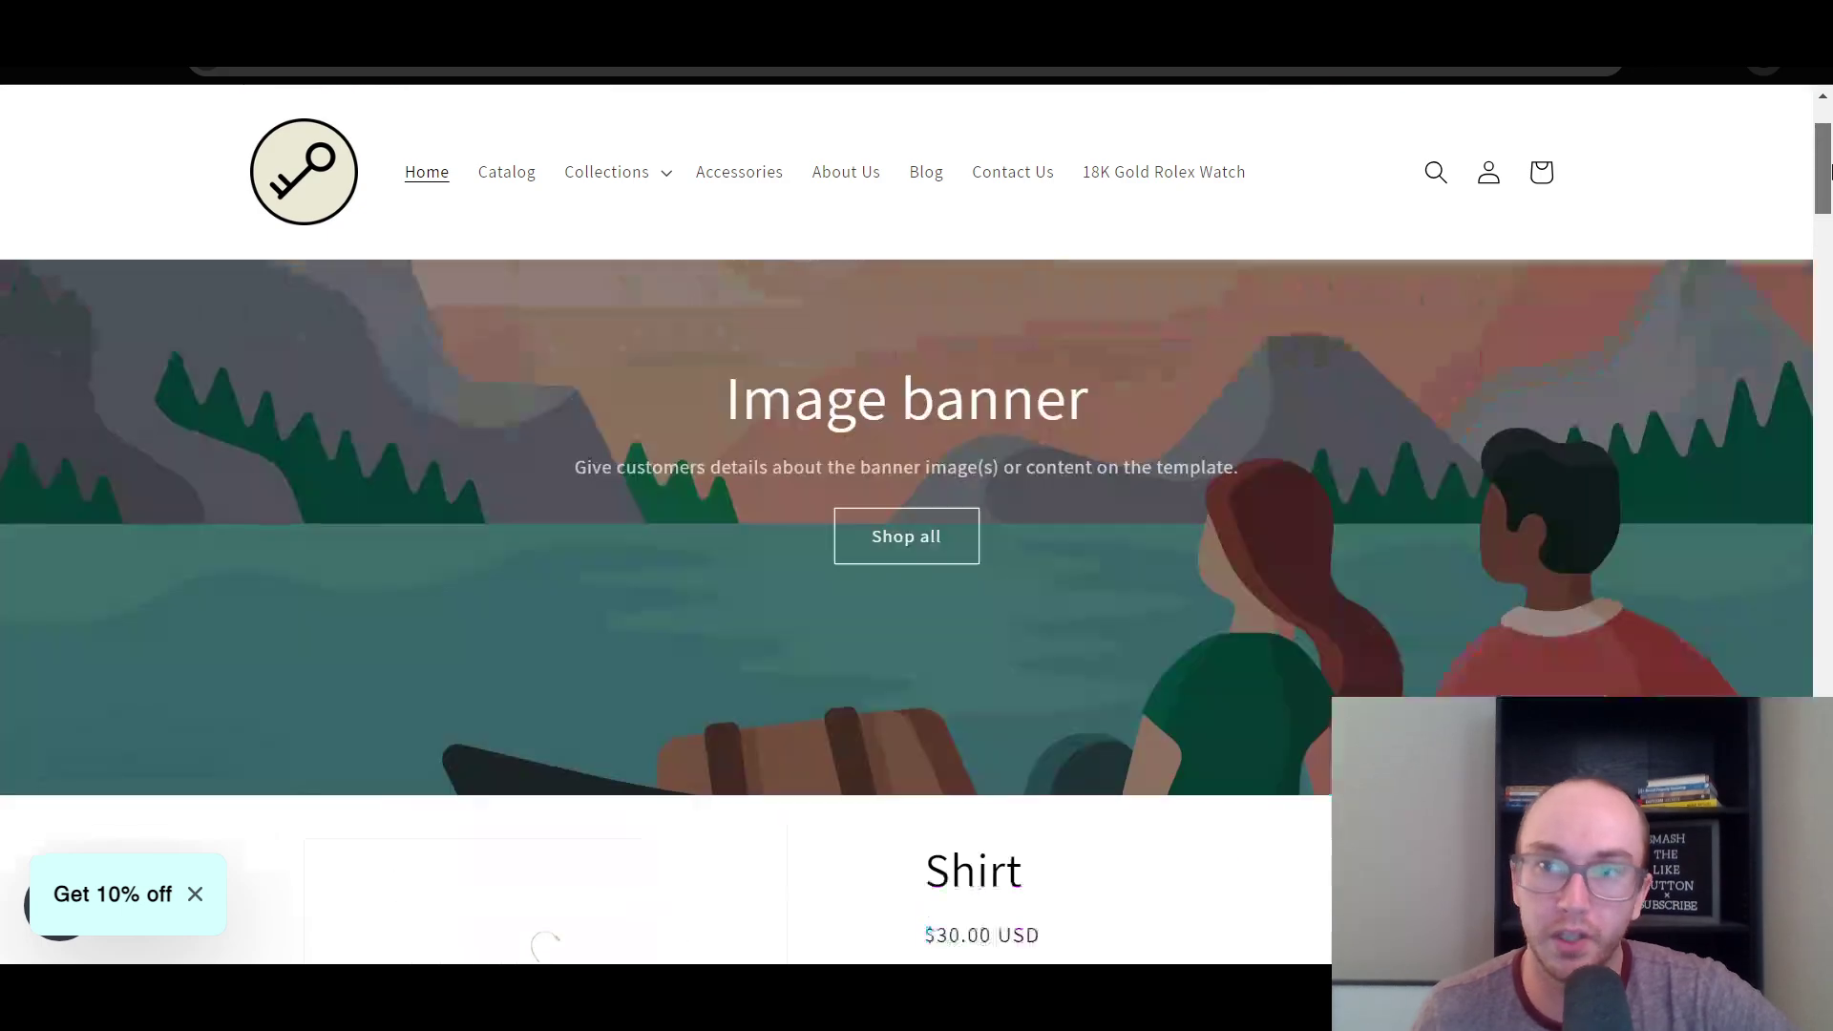
Add the Shirt to the cart from the featured product section on the storefront.
drag(1827, 172, 1827, 241)
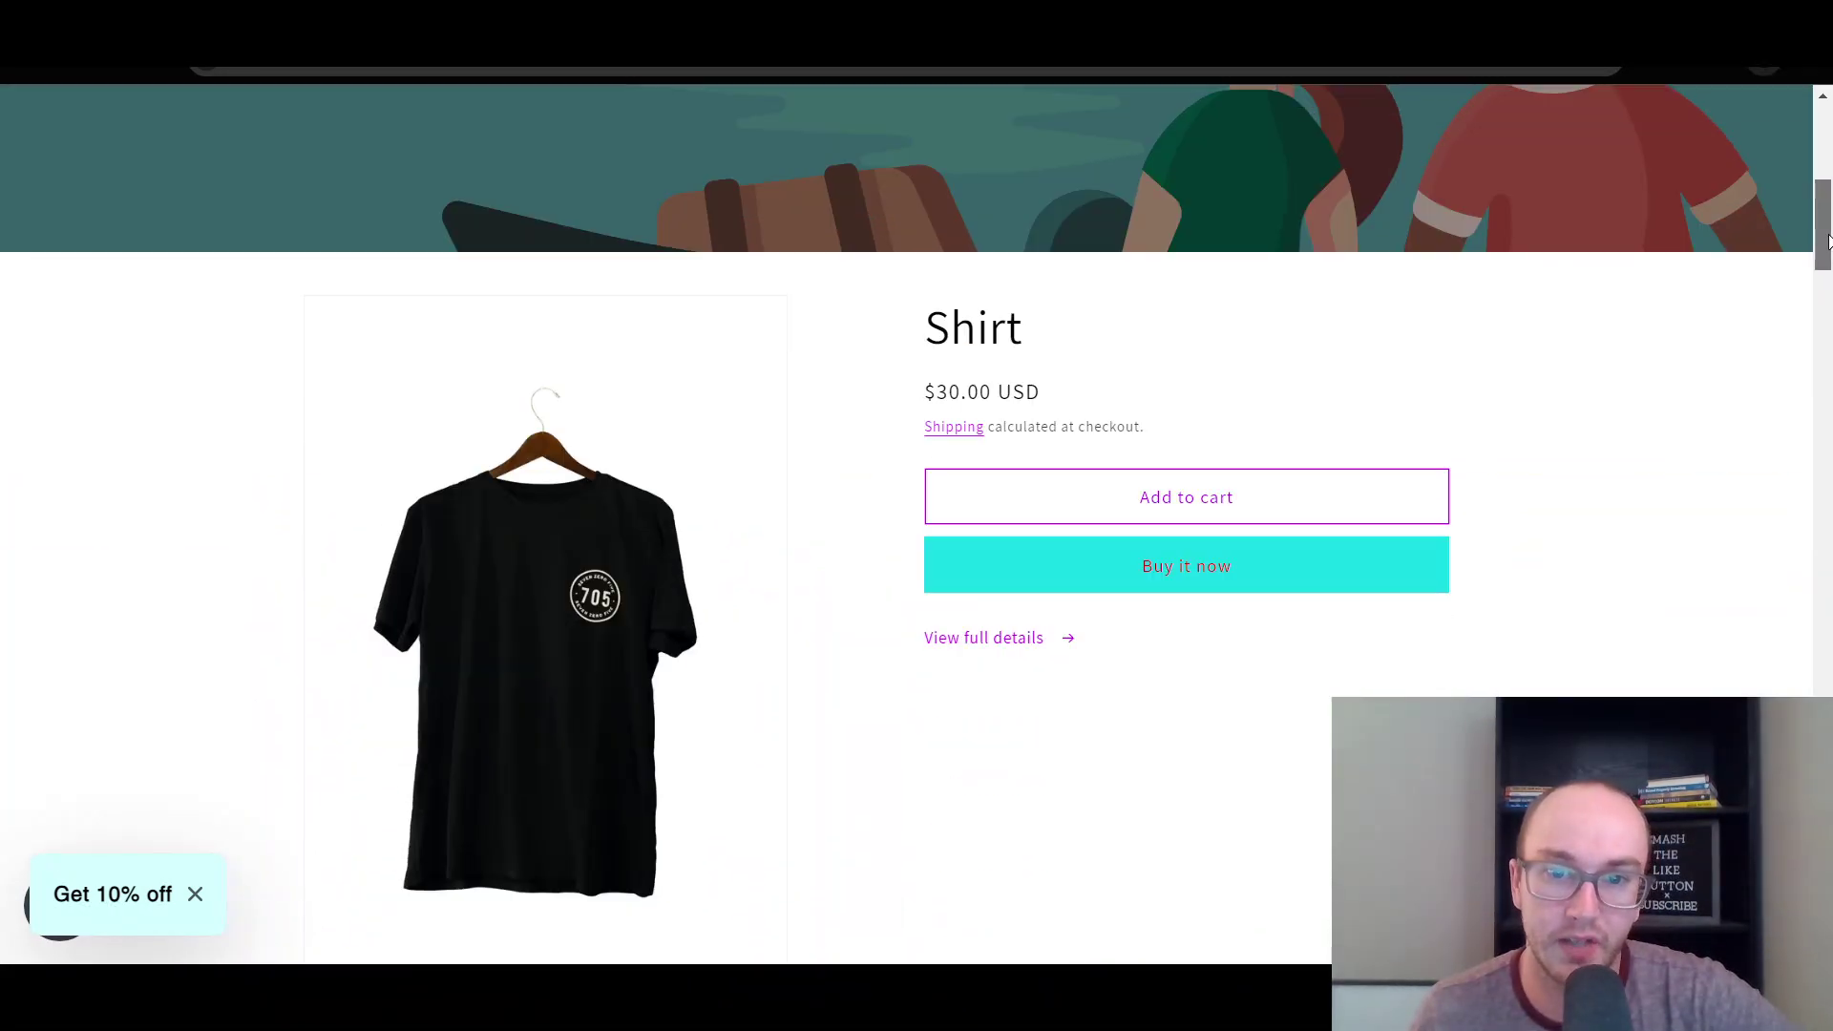
click(1073, 497)
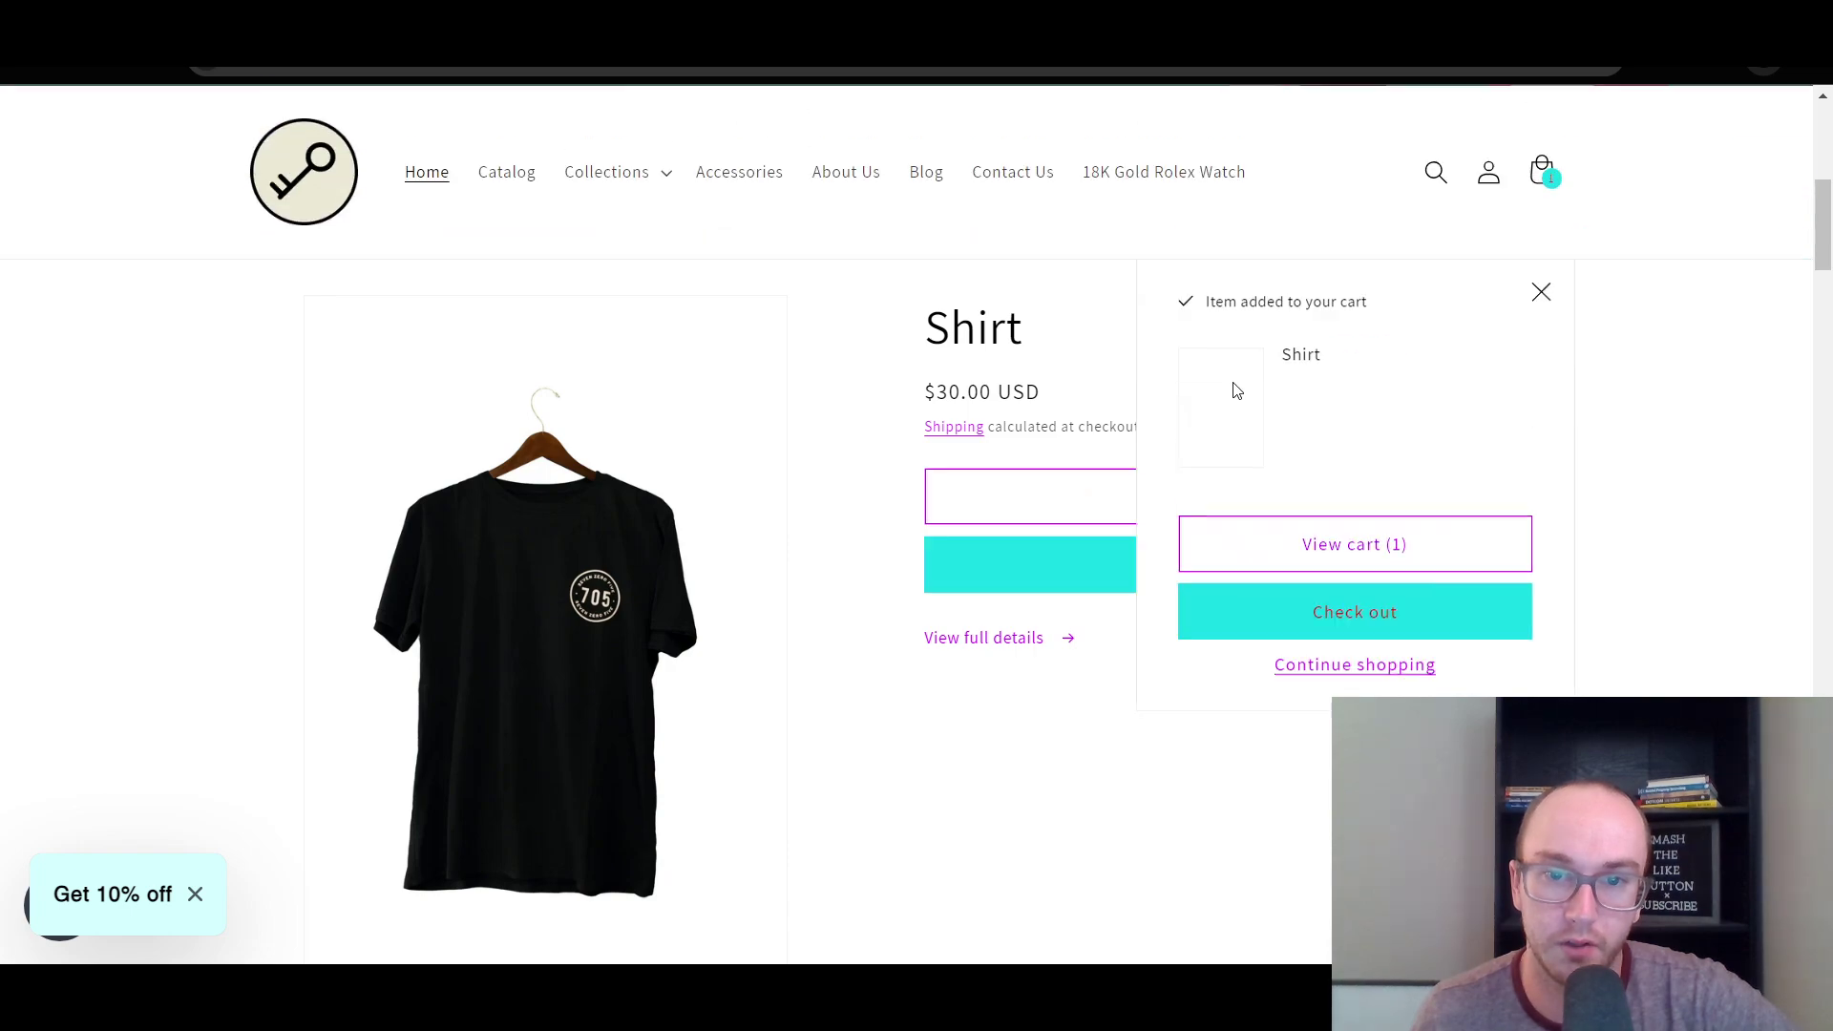
scroll(782, 660, up, 6)
Open the Shirt's full details from the featured product section, review its product page and return to the home page.
scroll(782, 646, down, 7)
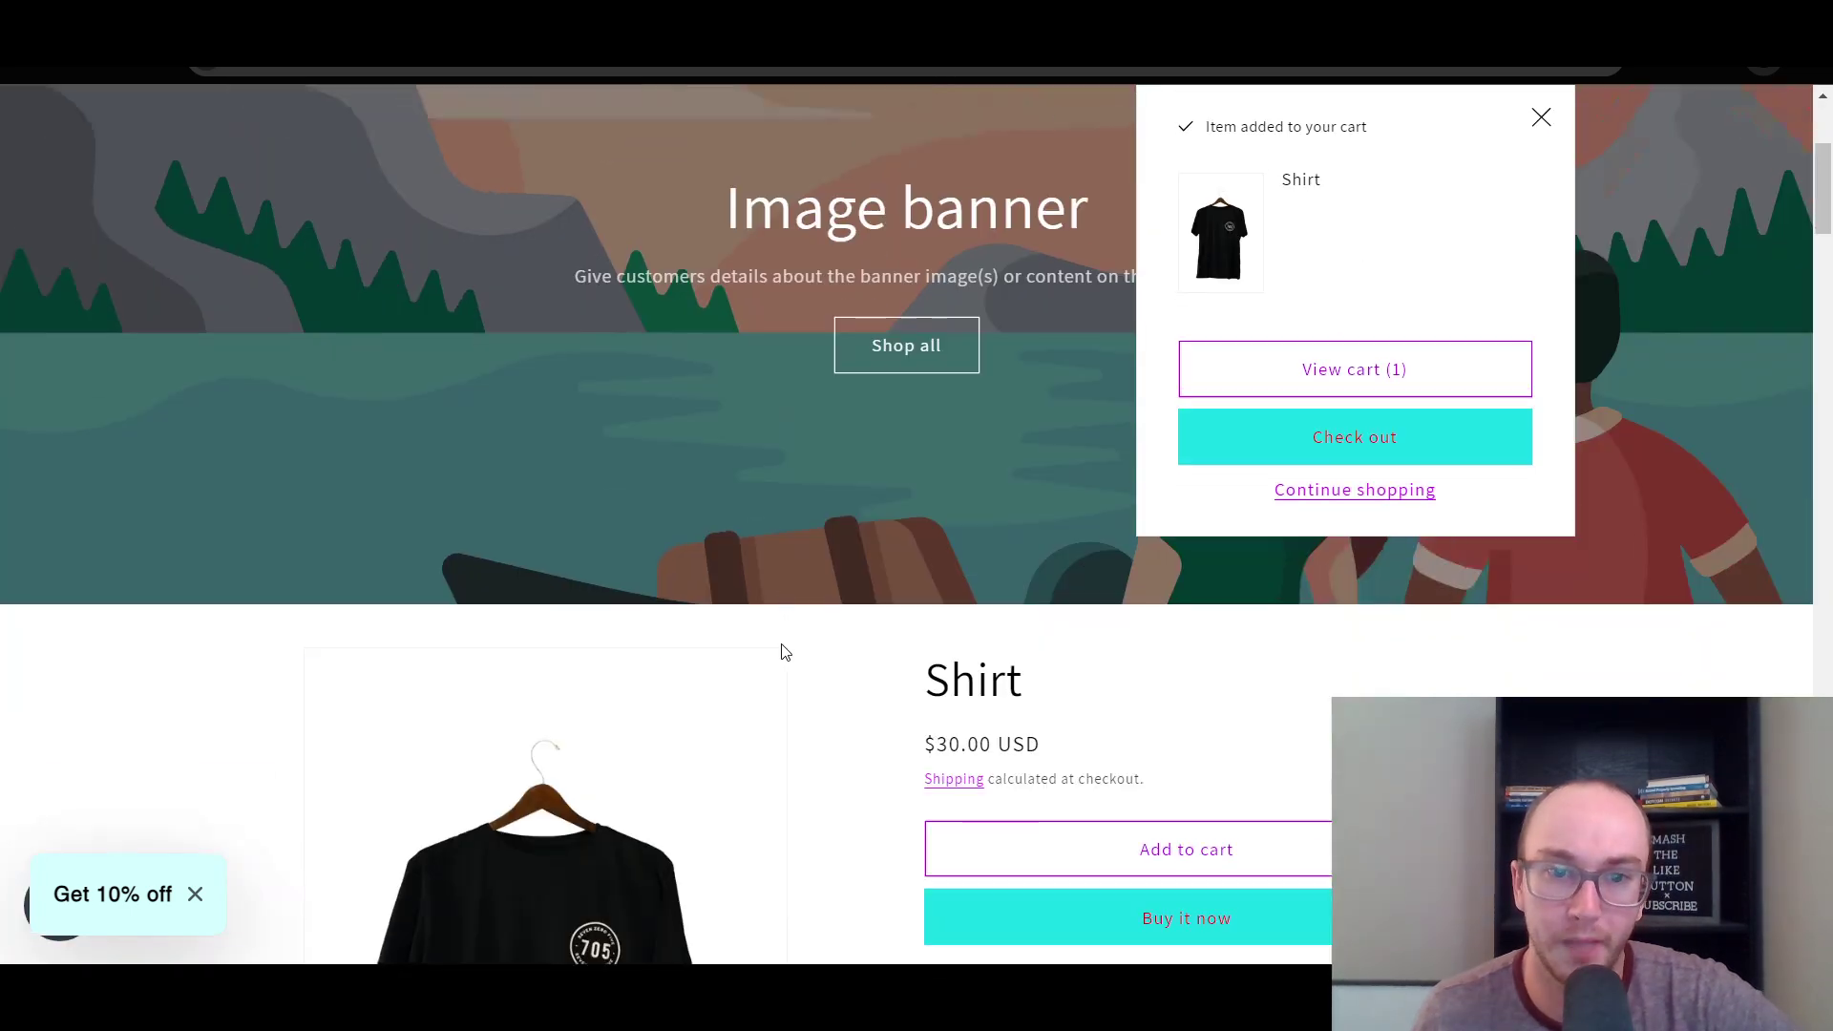
click(983, 531)
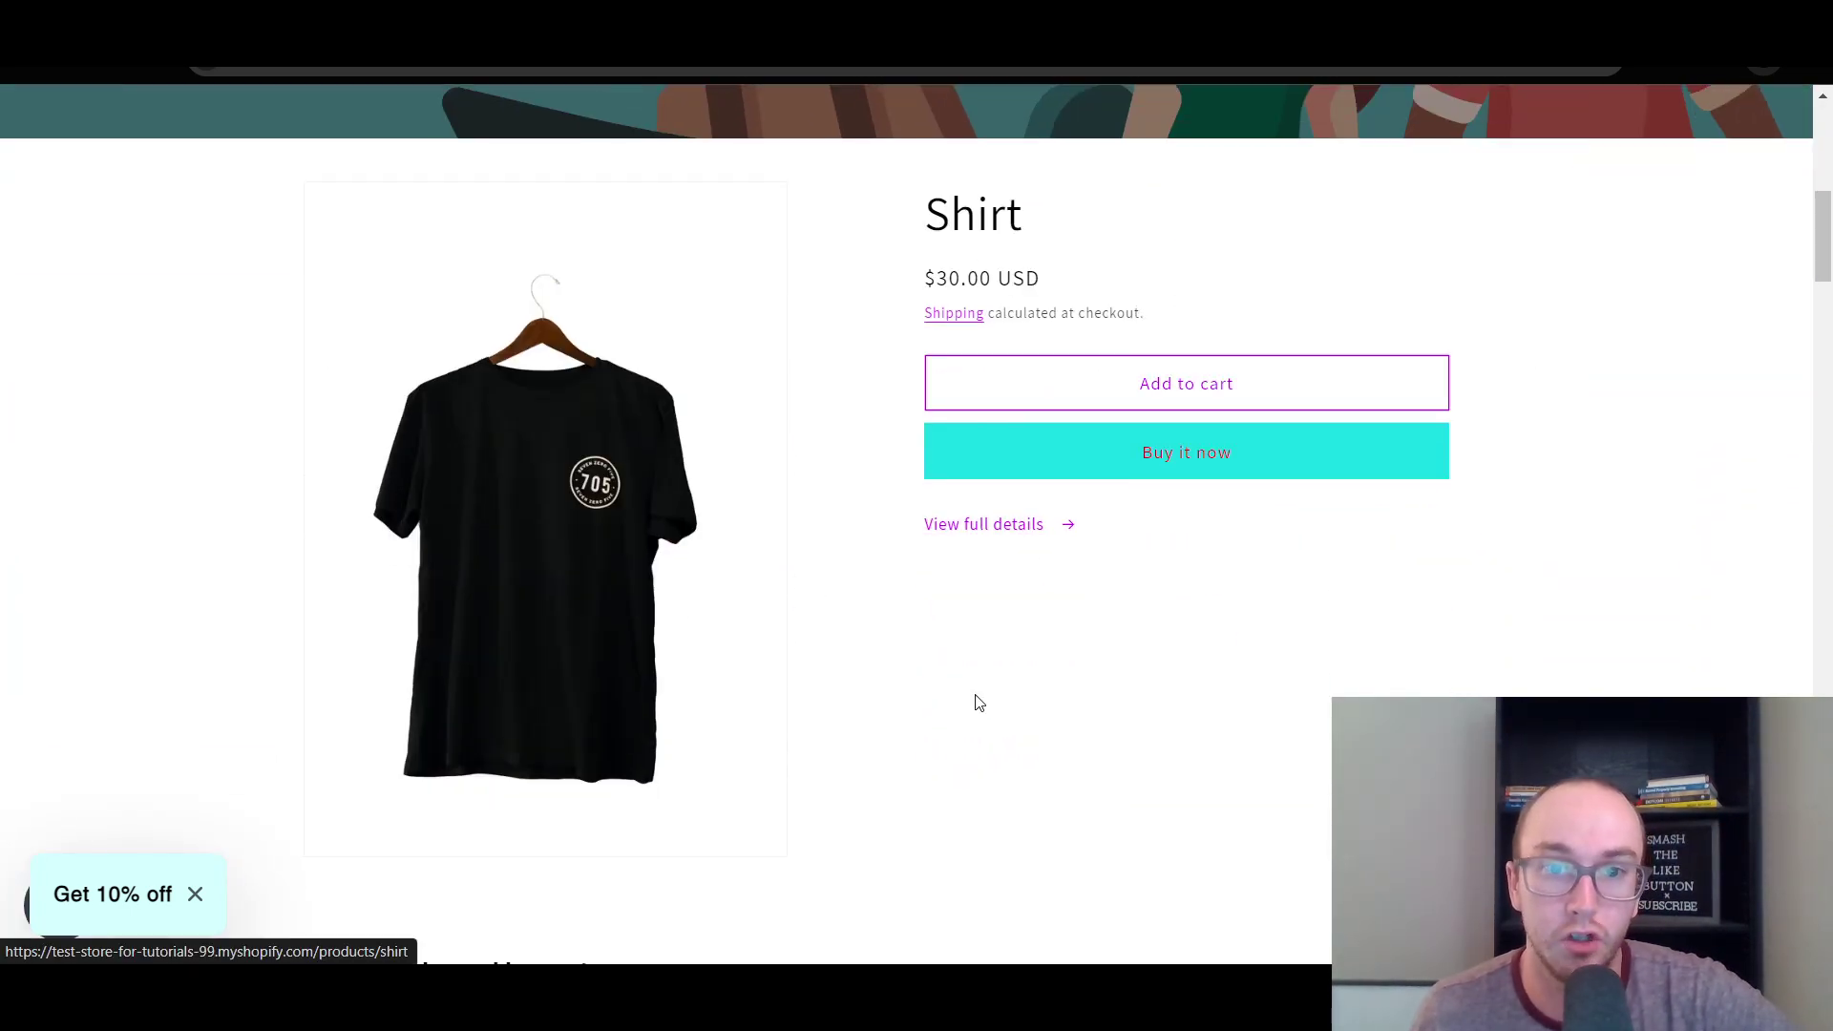
scroll(990, 688, down, 5)
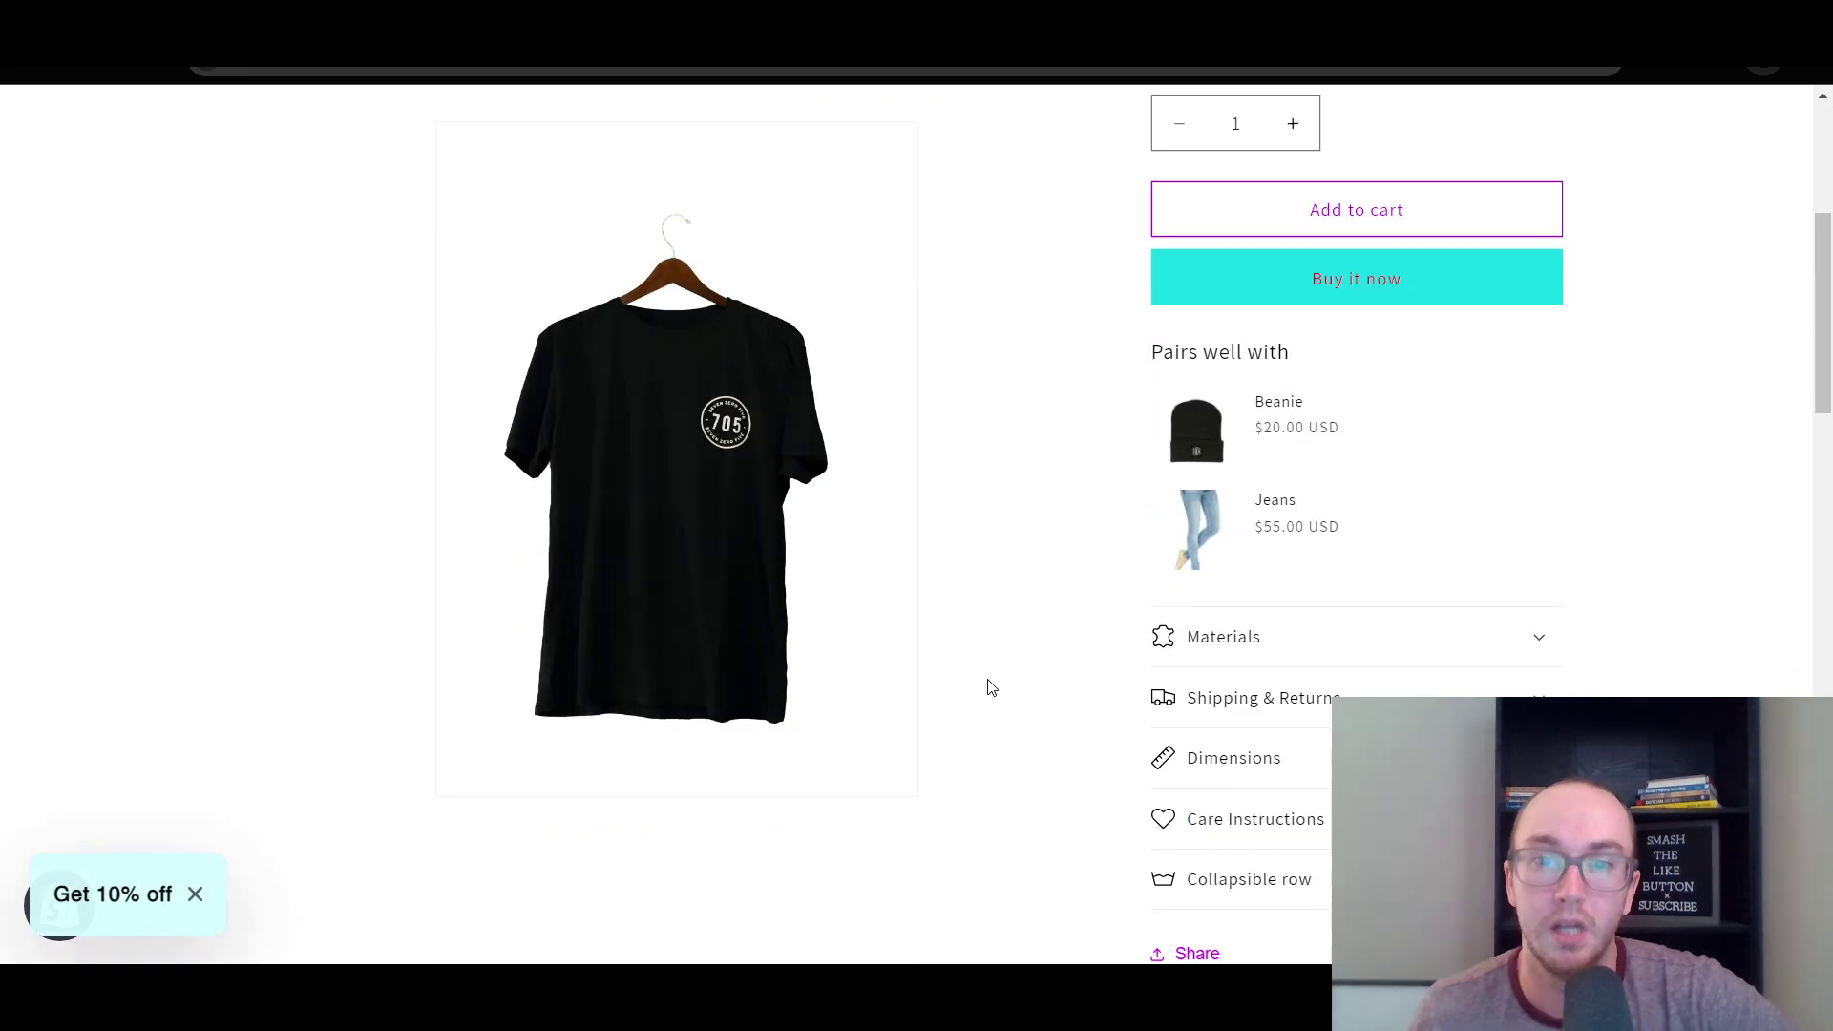
scroll(986, 688, up, 5)
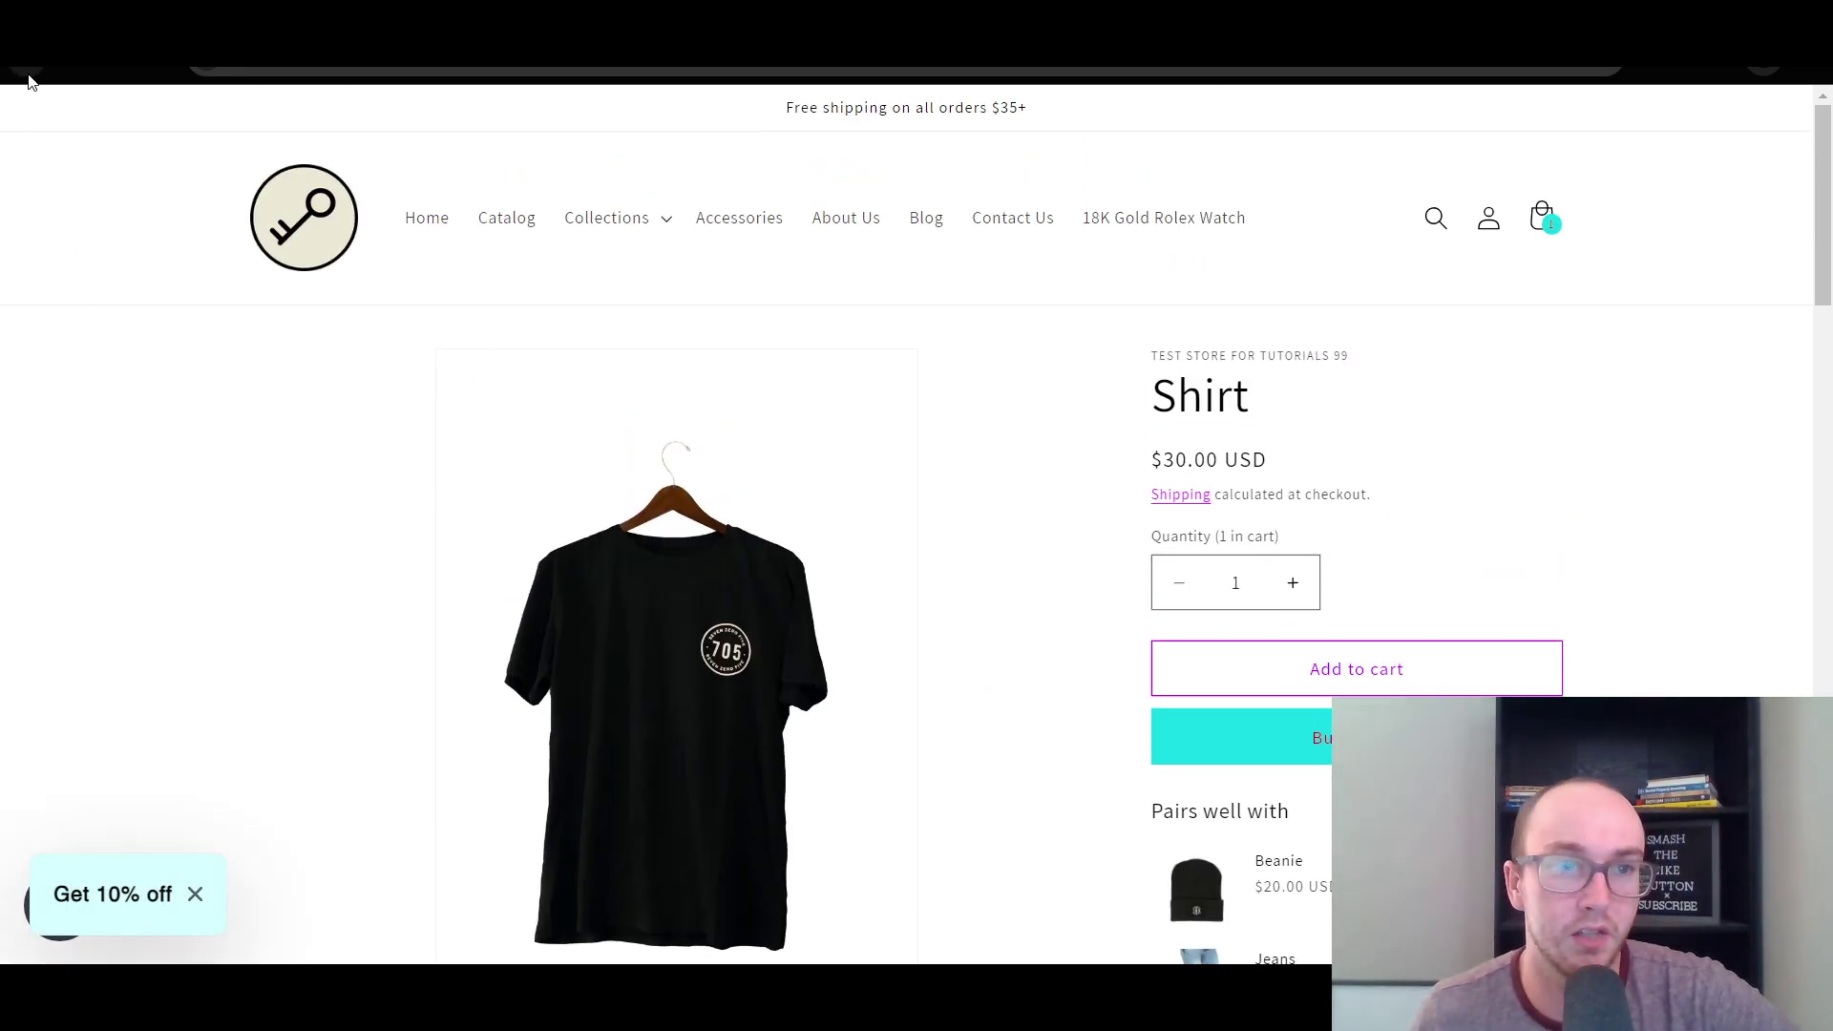
click(28, 80)
Review the finished featured product section below the image banner on the home page.
scroll(1108, 549, down, 3)
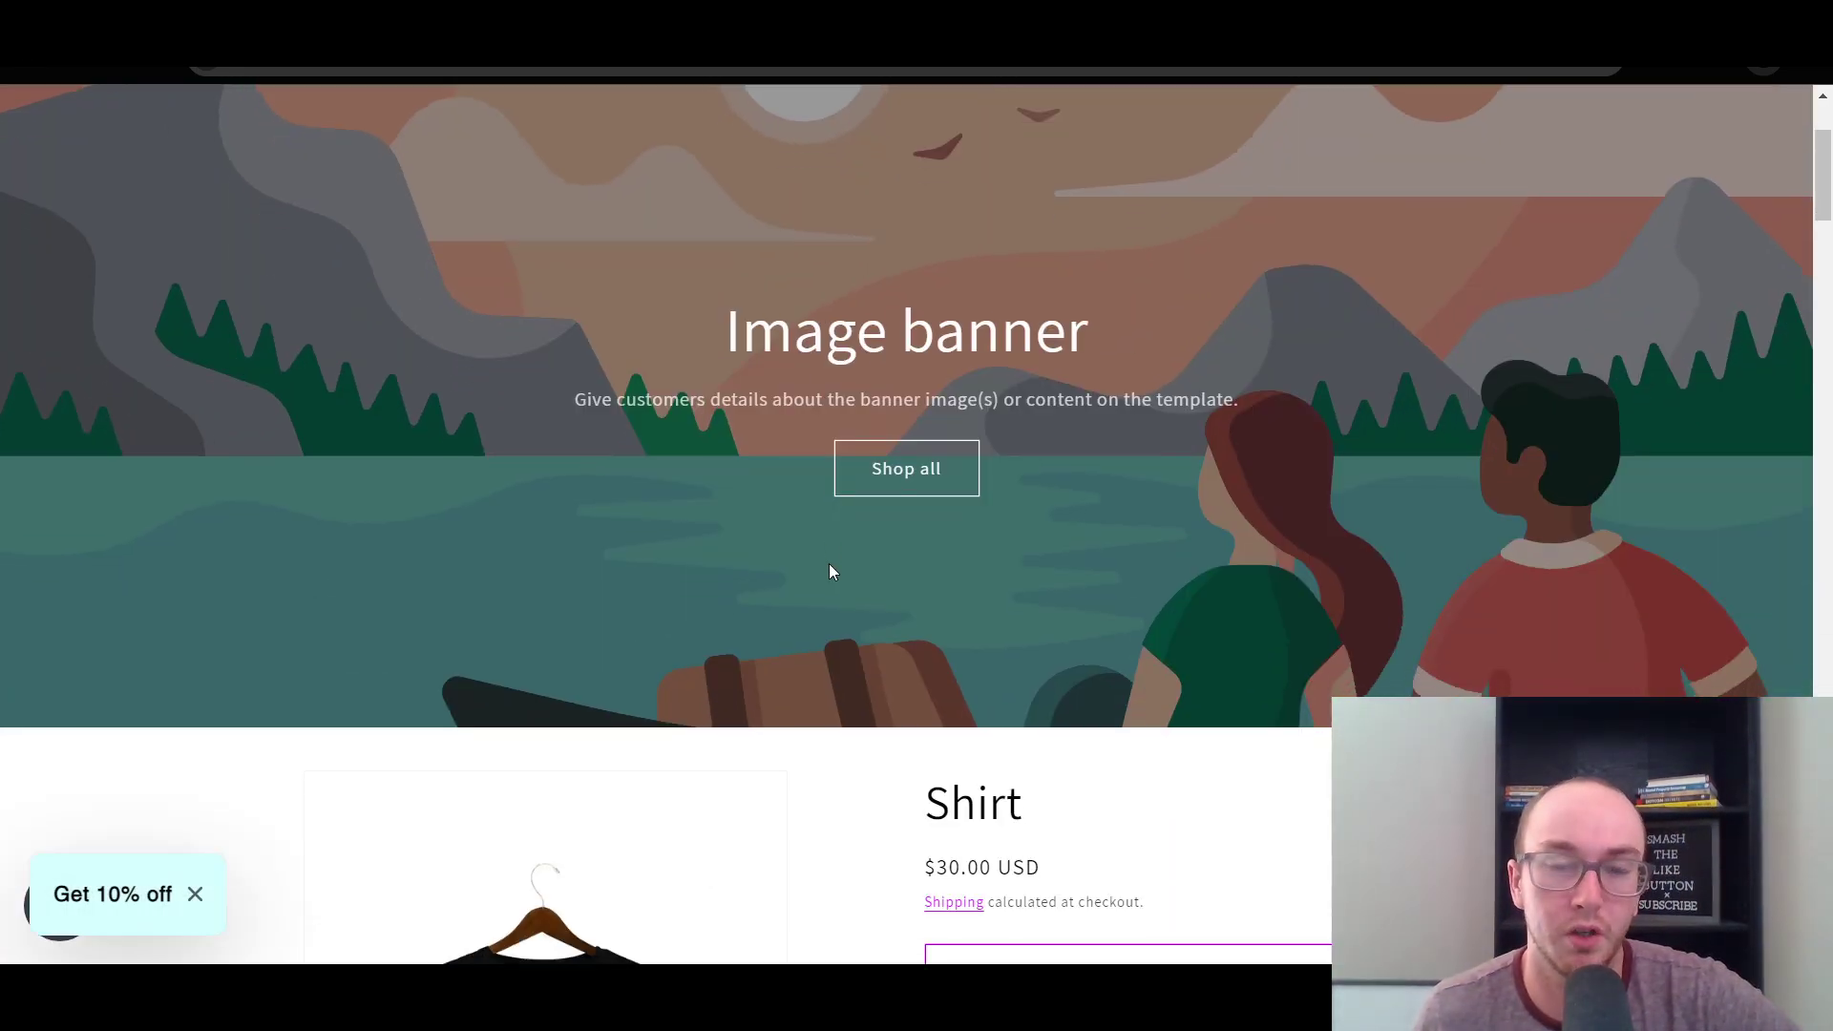
scroll(829, 571, down, 5)
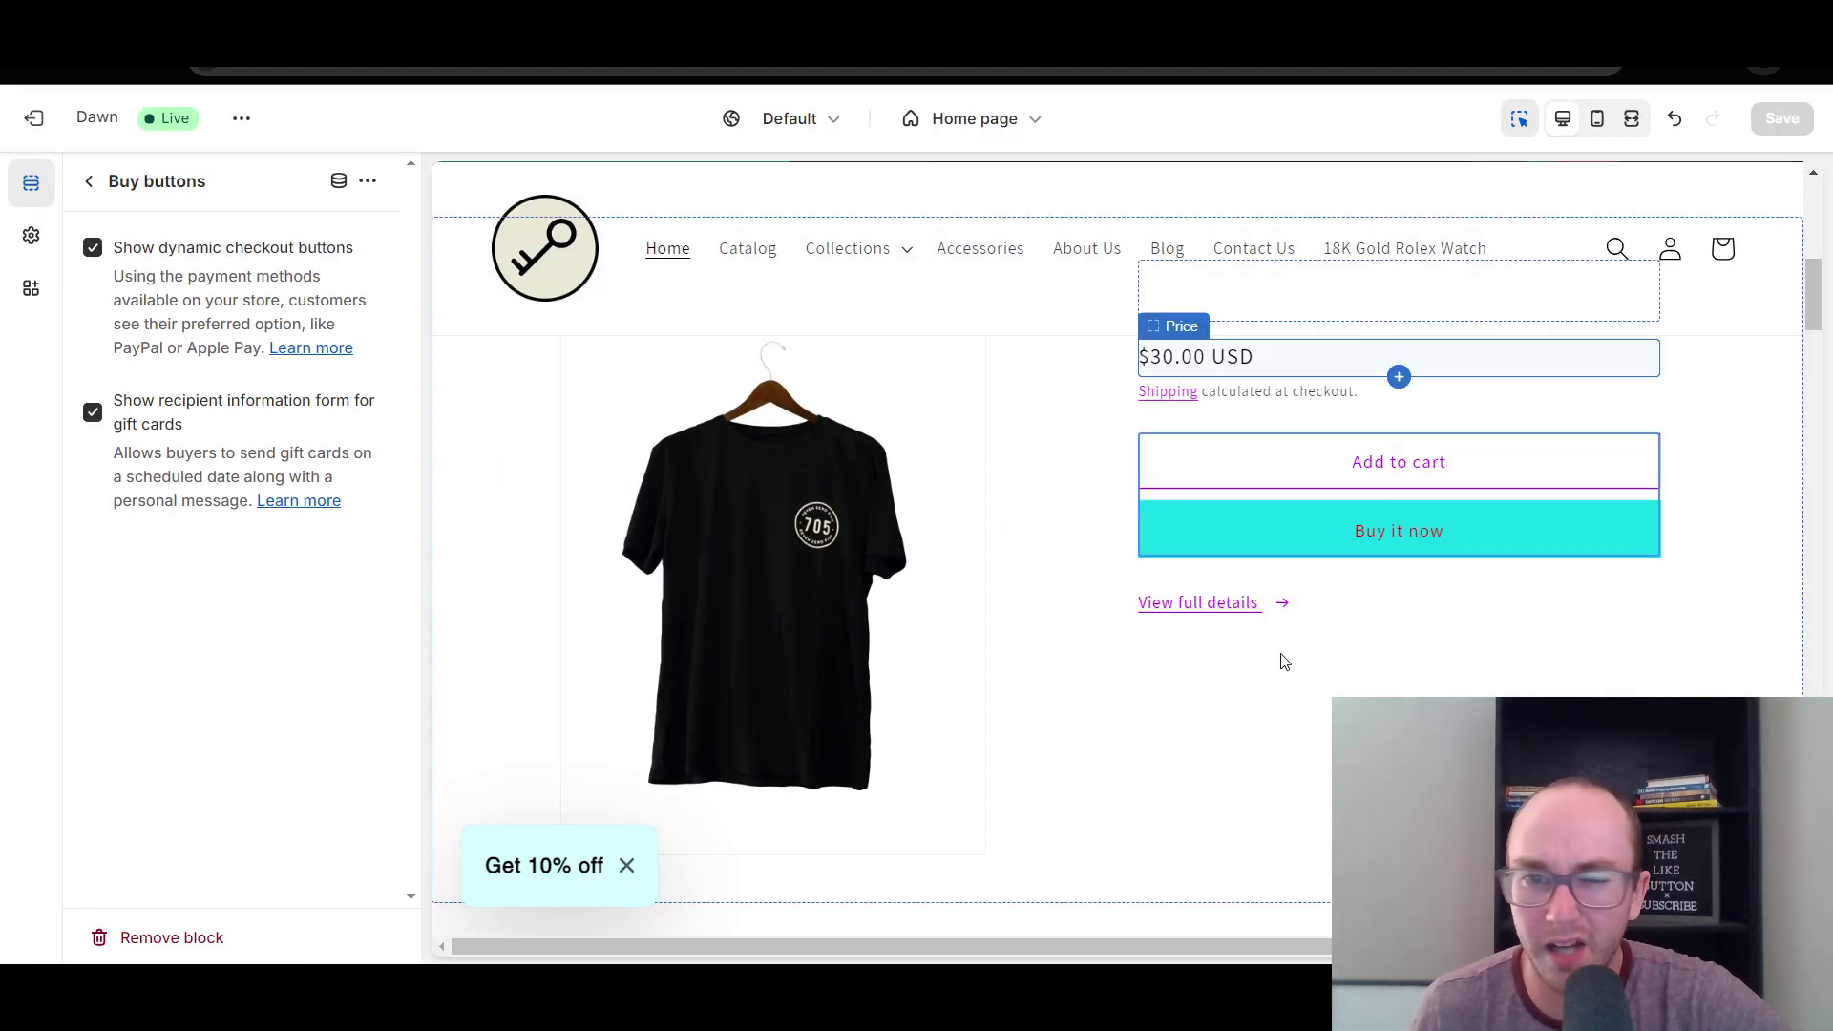
scroll(1246, 606, up, 3)
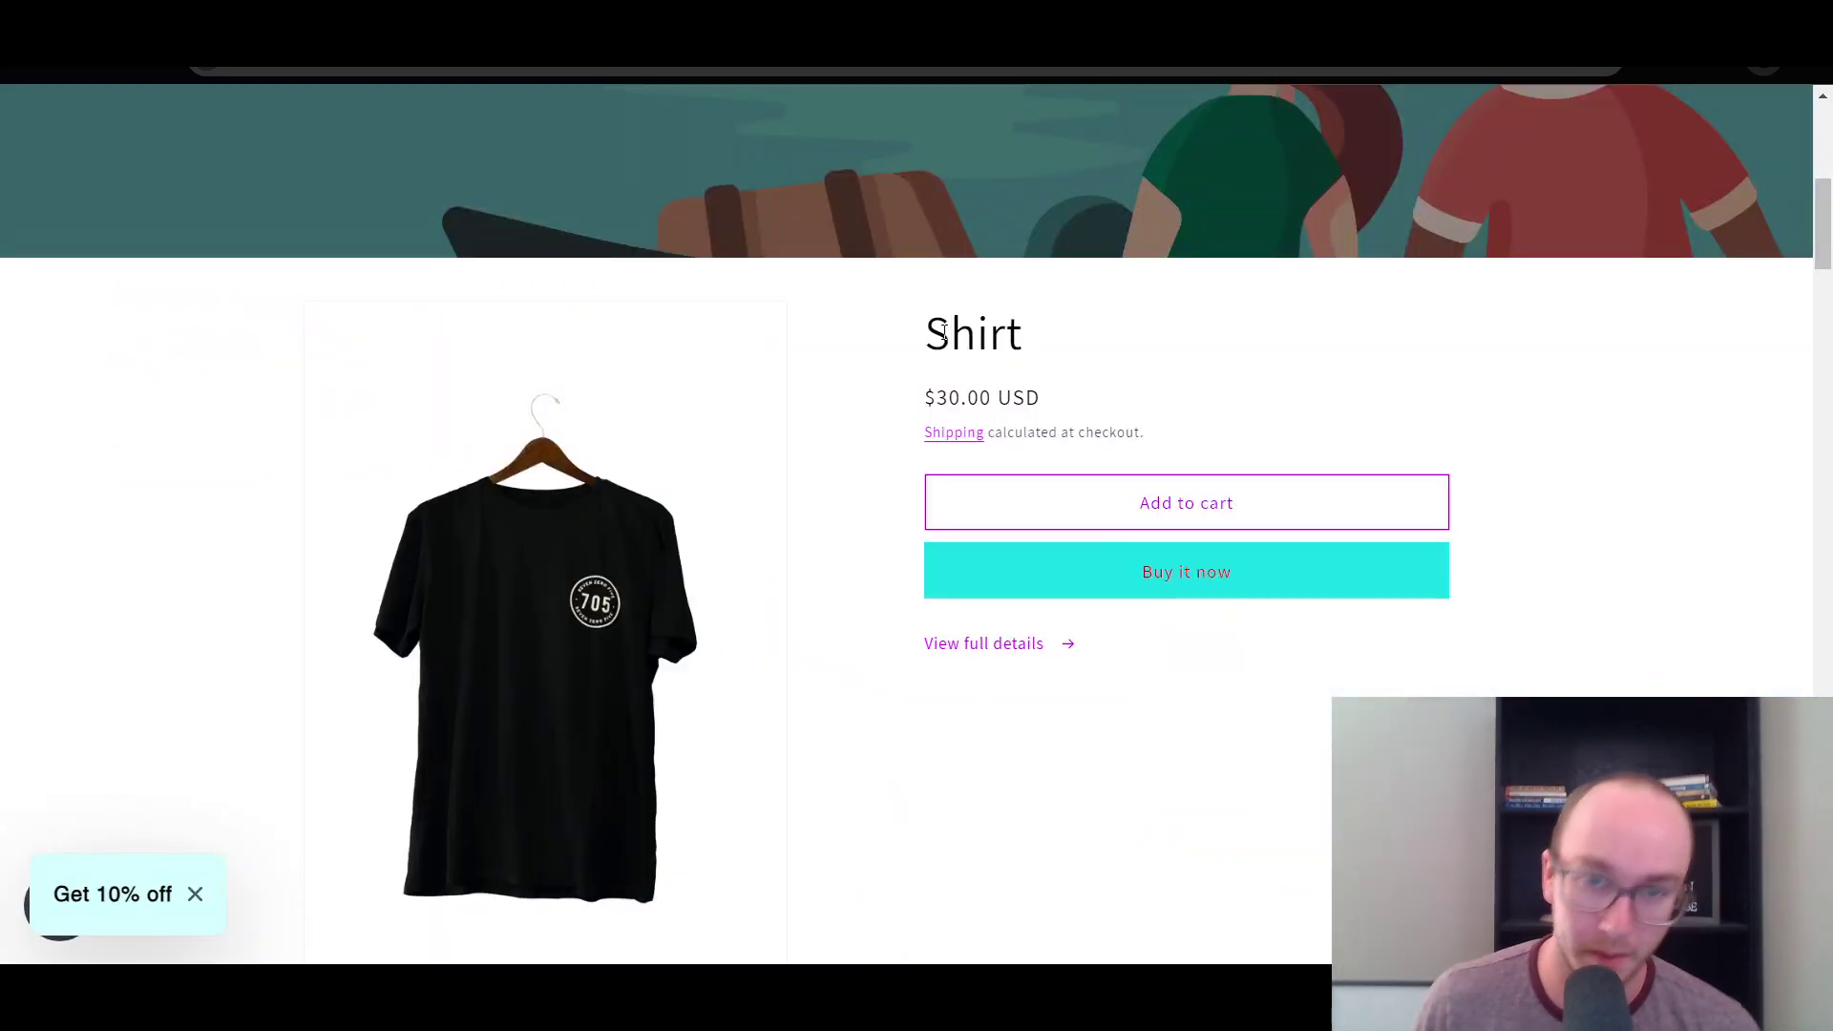
scroll(836, 506, up, 3)
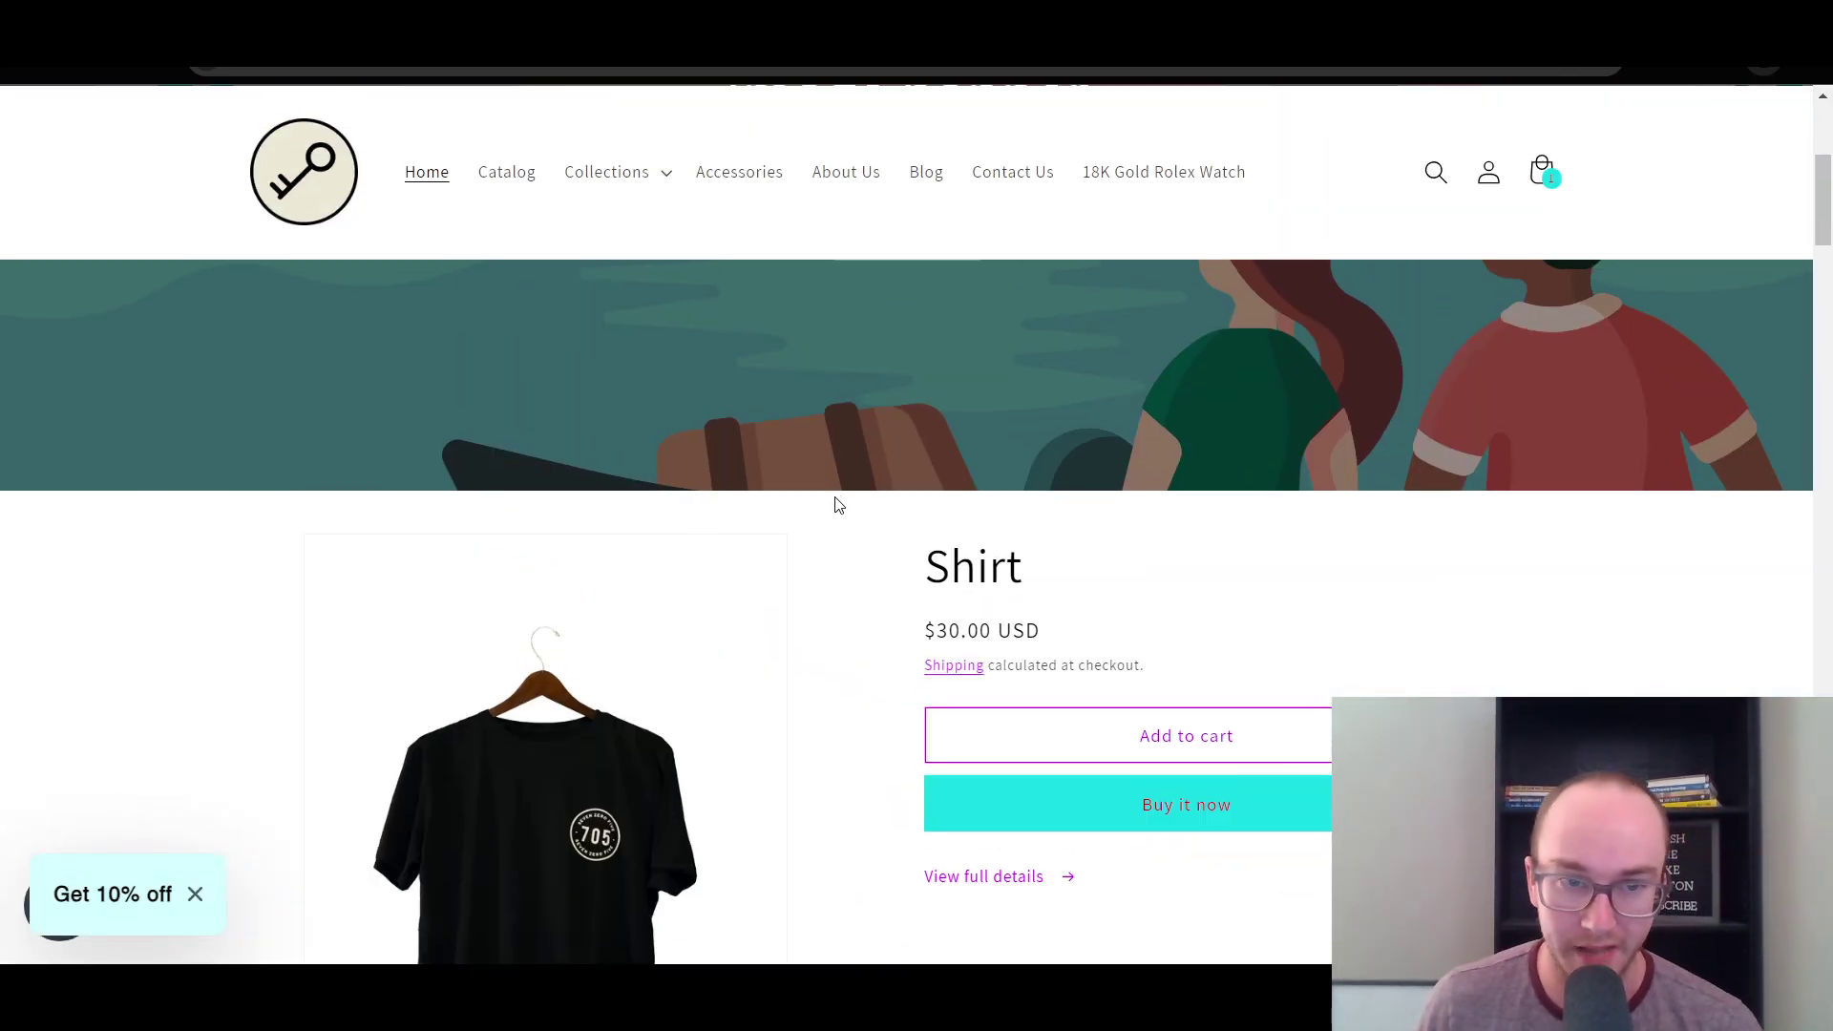
scroll(837, 506, down, 5)
scroll(836, 506, up, 5)
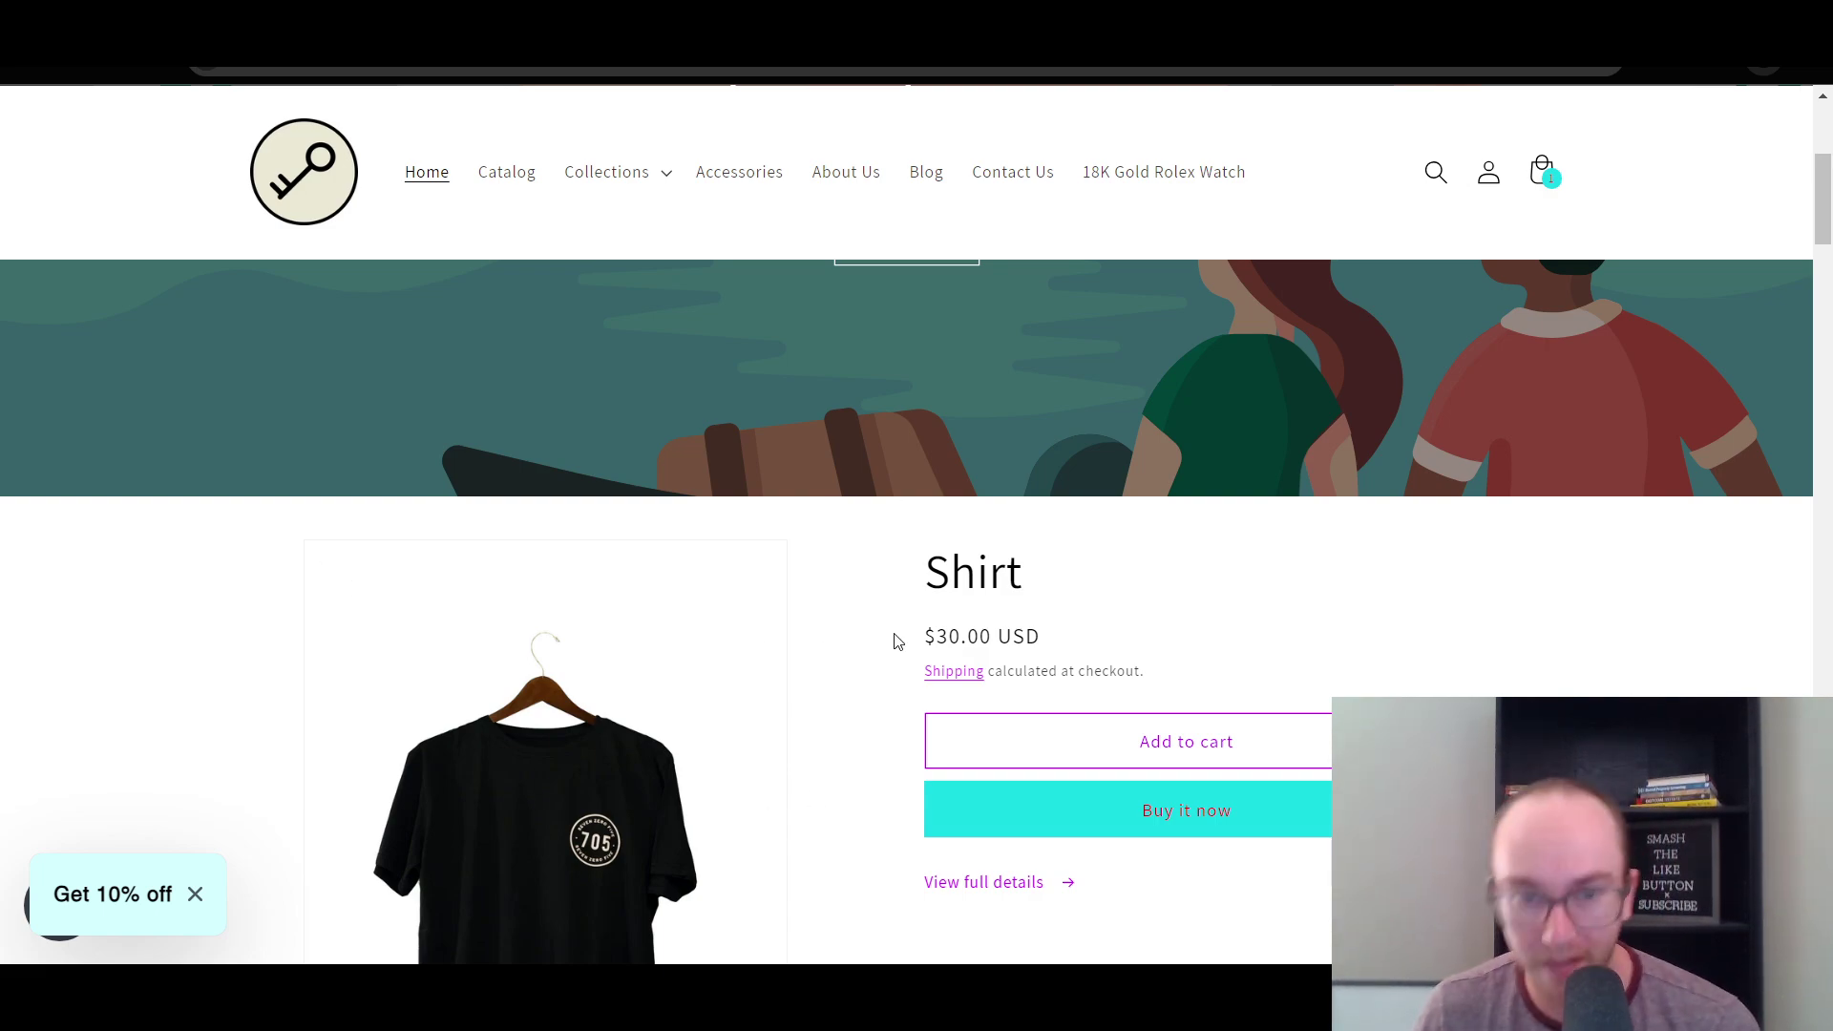
Examine how the featured product section sits between the image banner and the featured collection on the storefront home page.
scroll(835, 554, down, 3)
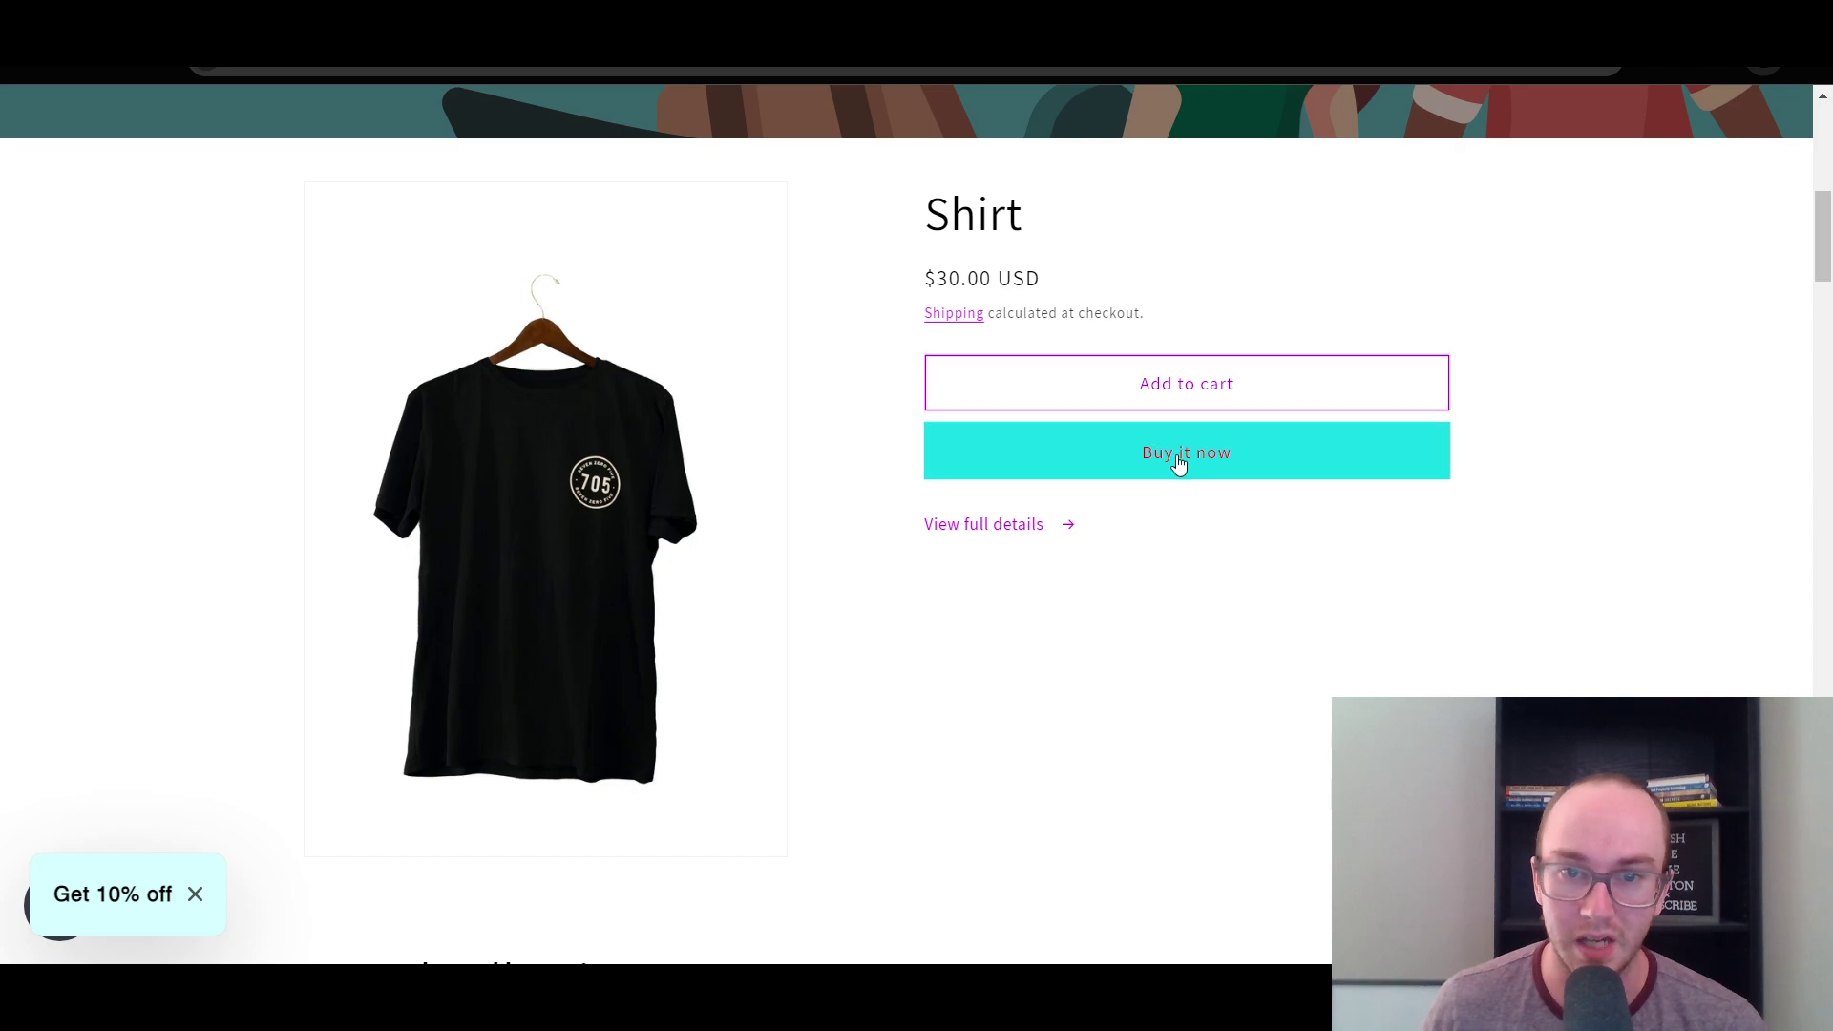
scroll(1825, 234, down, 6)
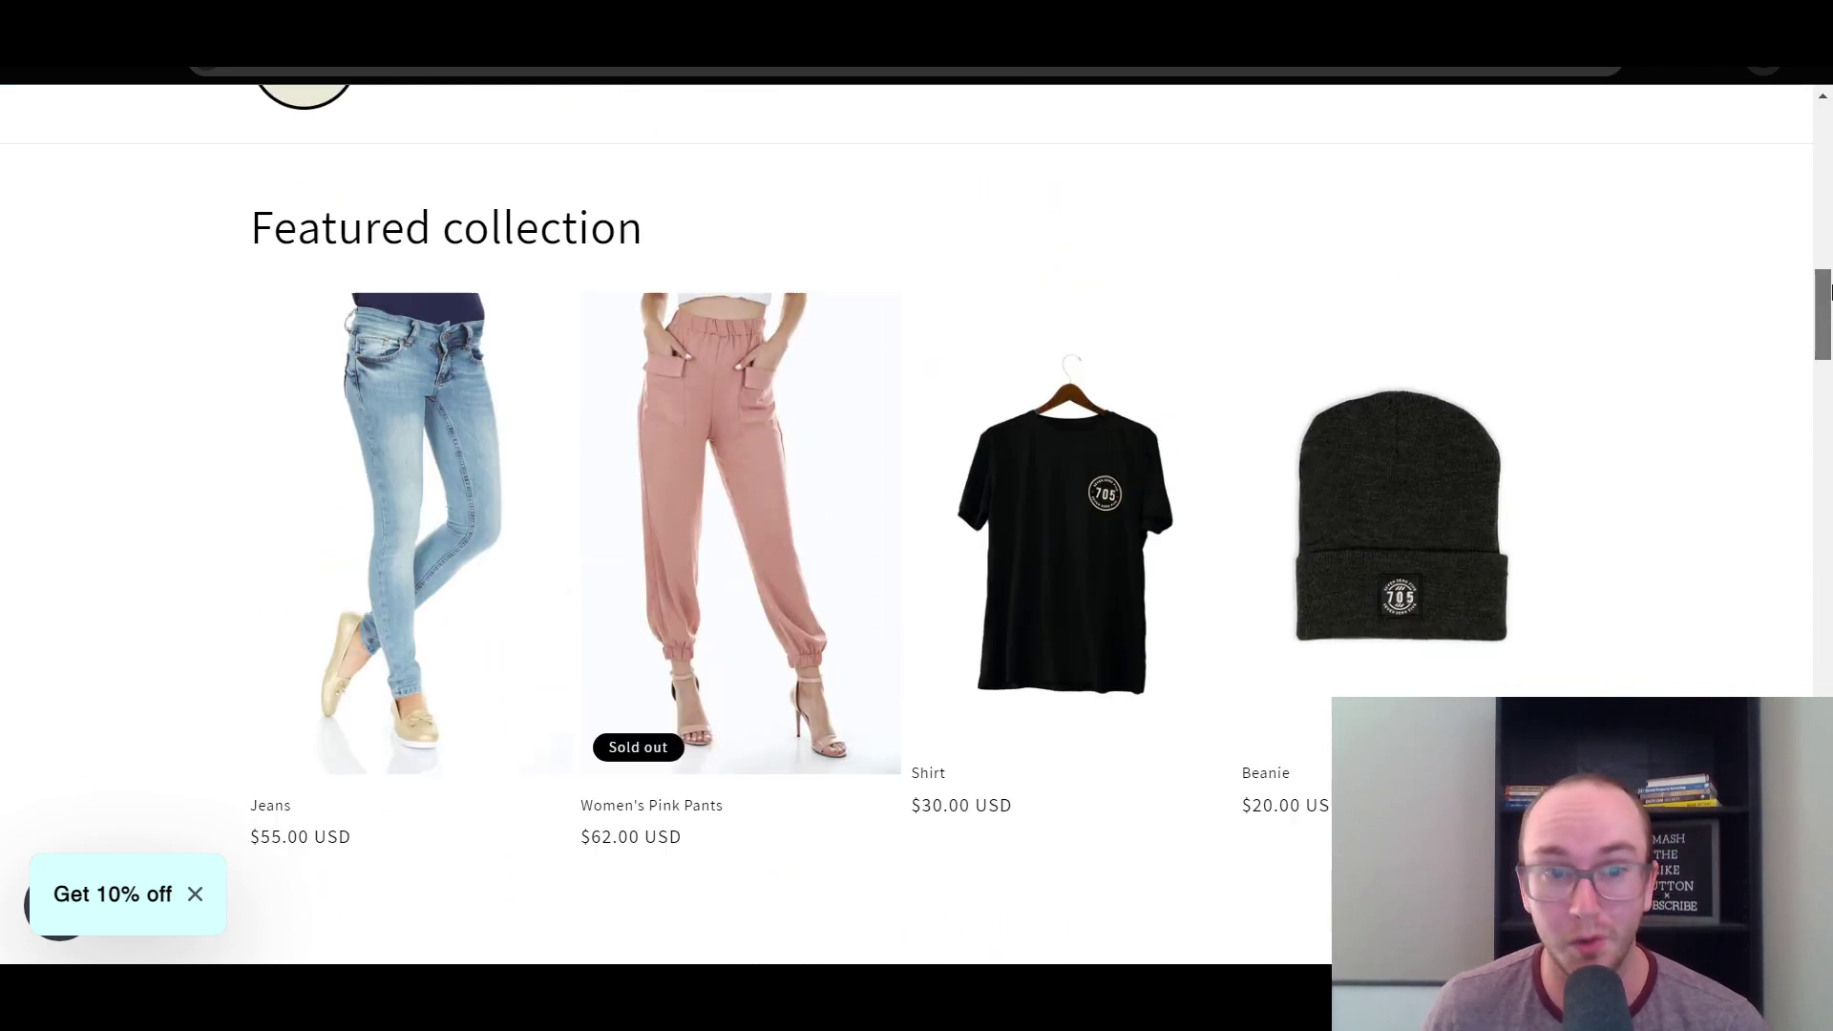
scroll(1826, 234, up, 9)
scroll(1825, 237, down, 3)
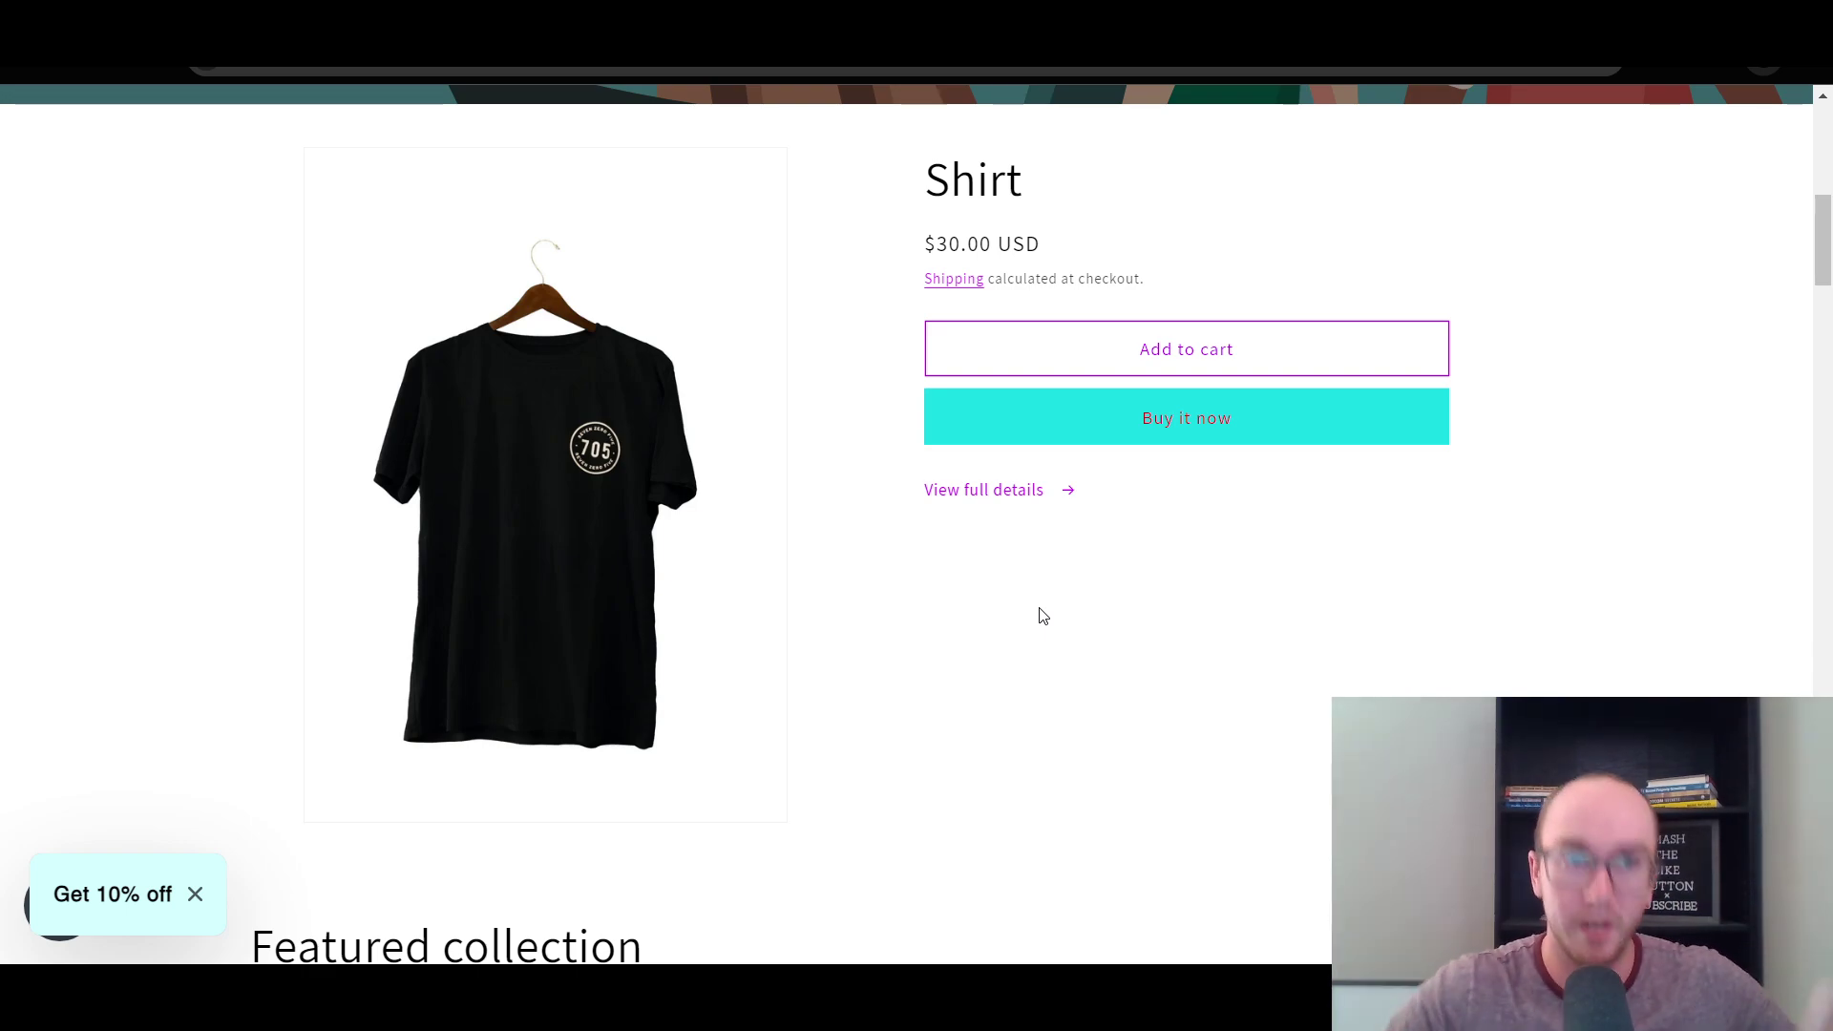
scroll(812, 506, up, 2)
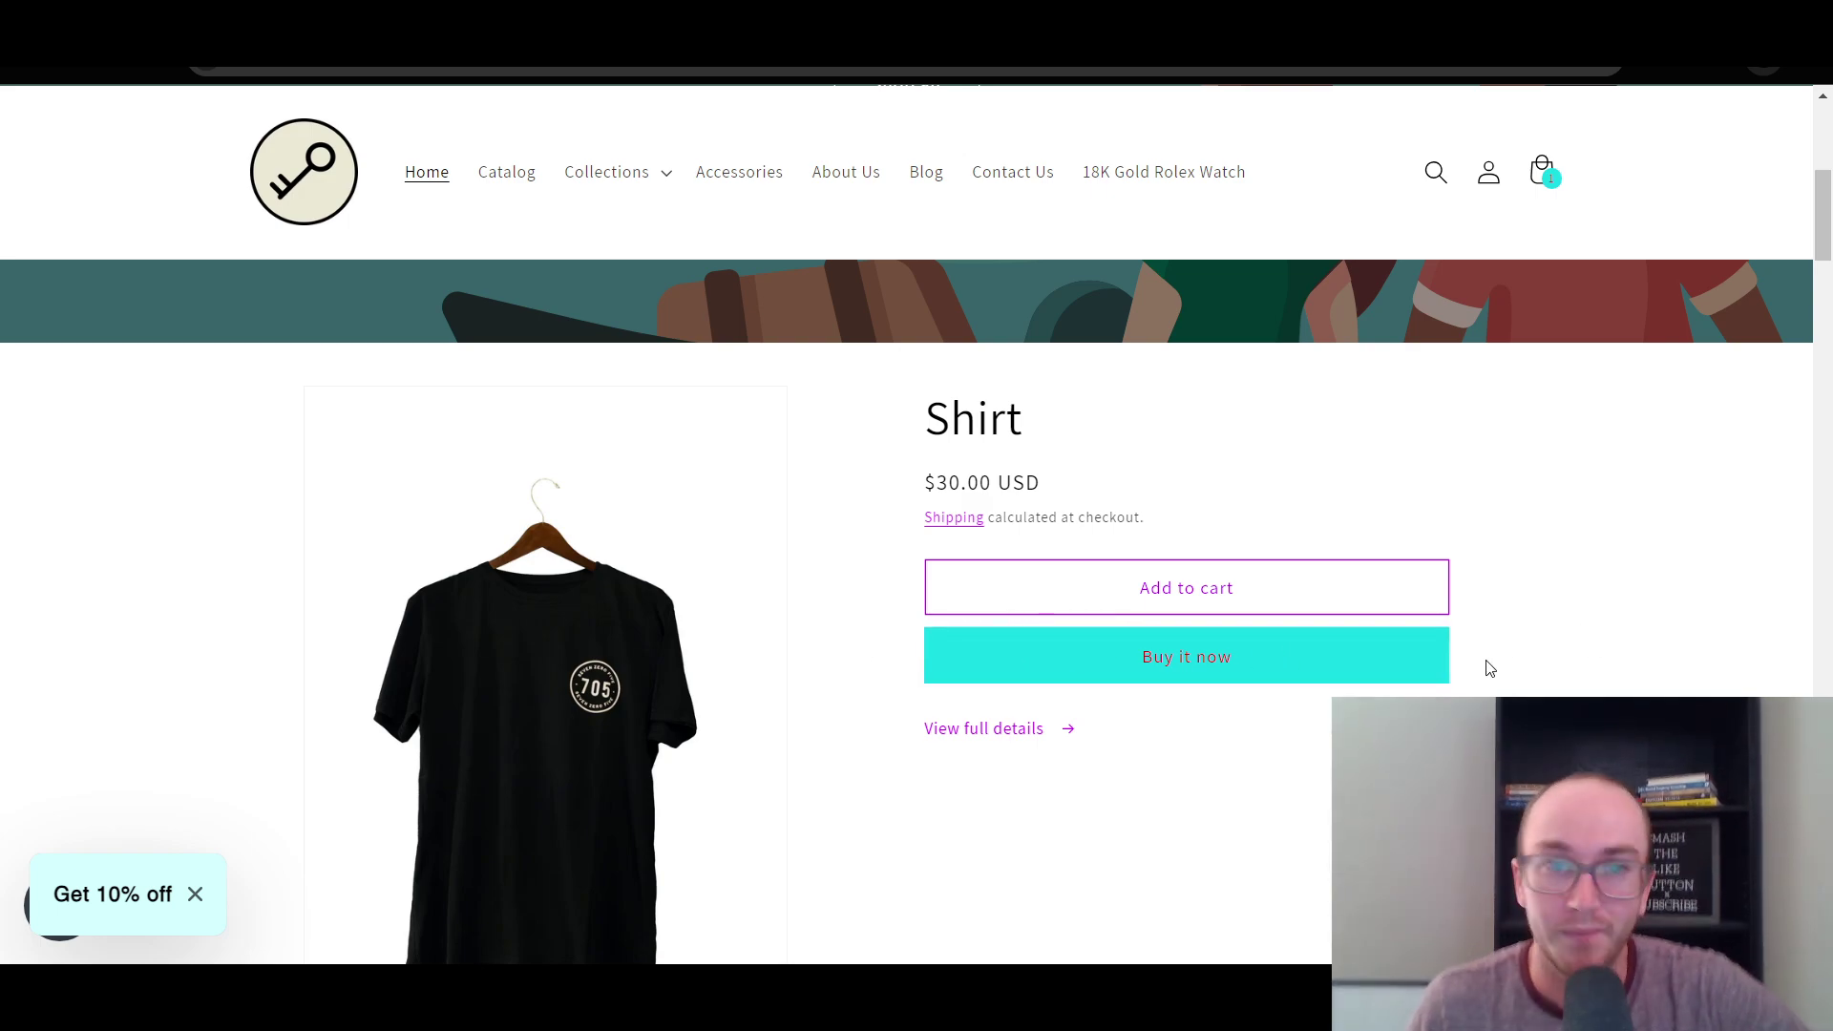
scroll(1169, 671, up, 1)
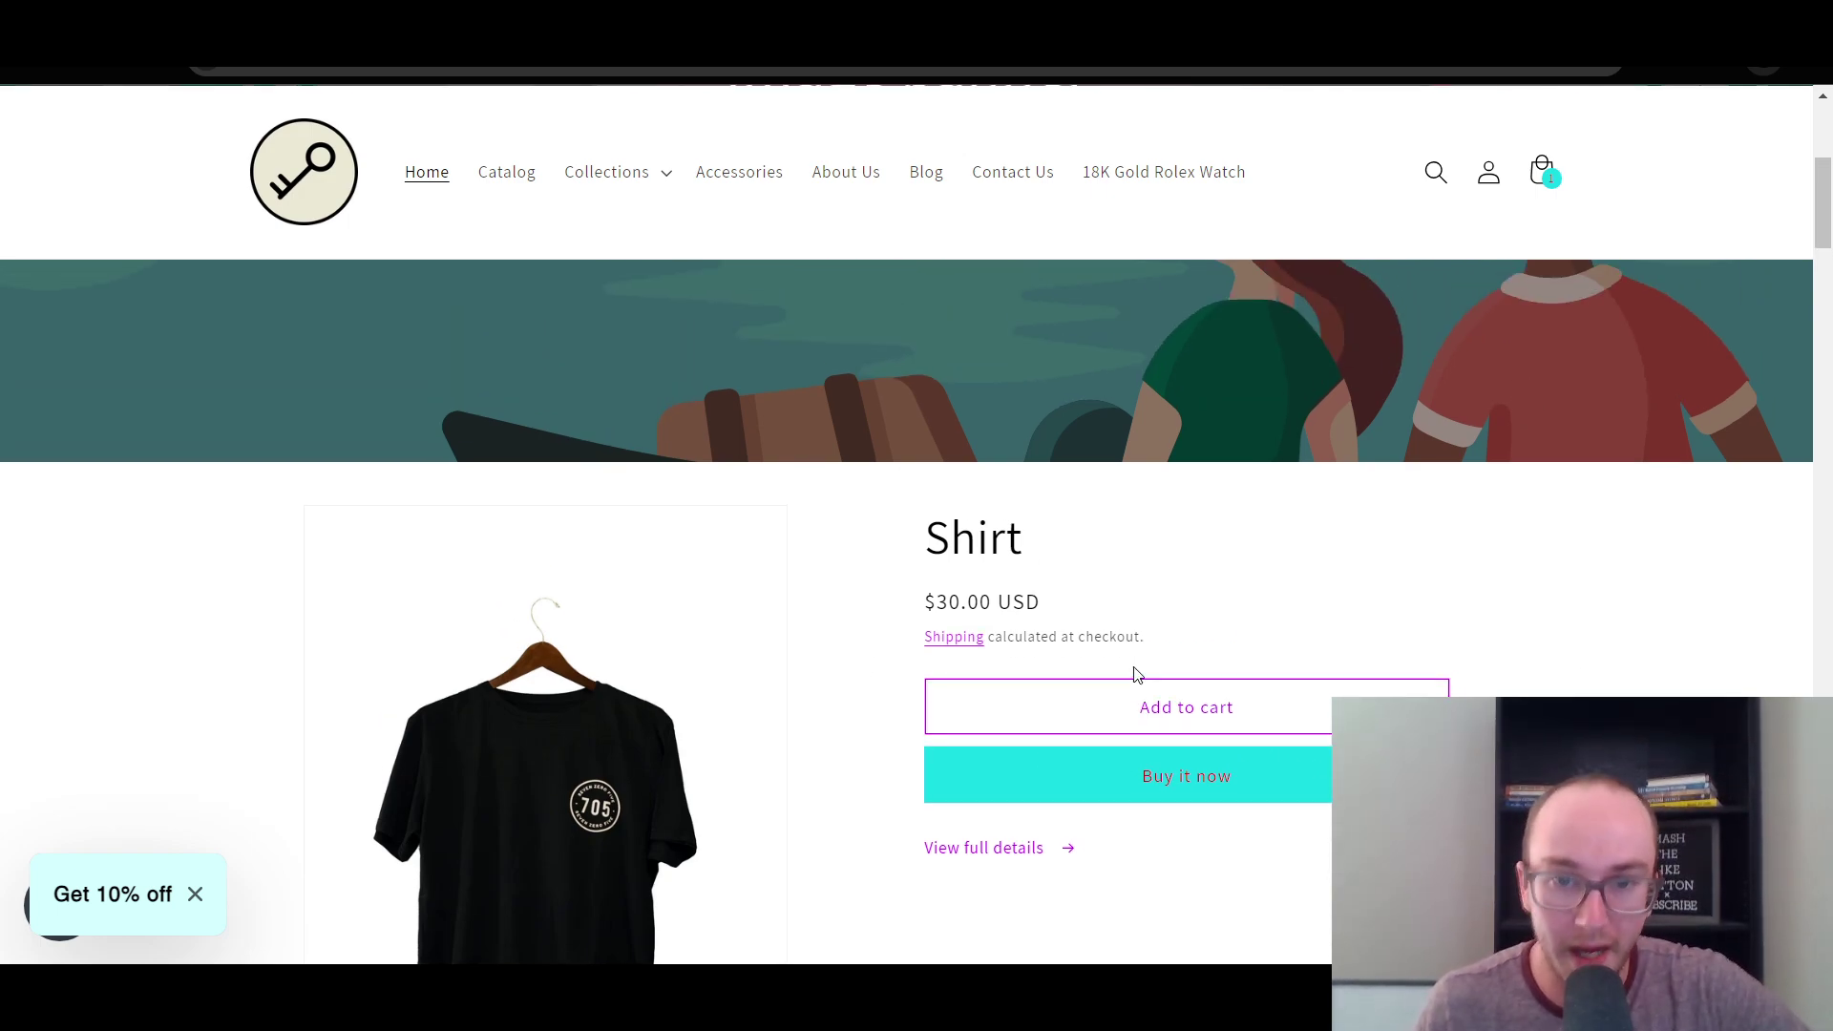
scroll(853, 596, down, 3)
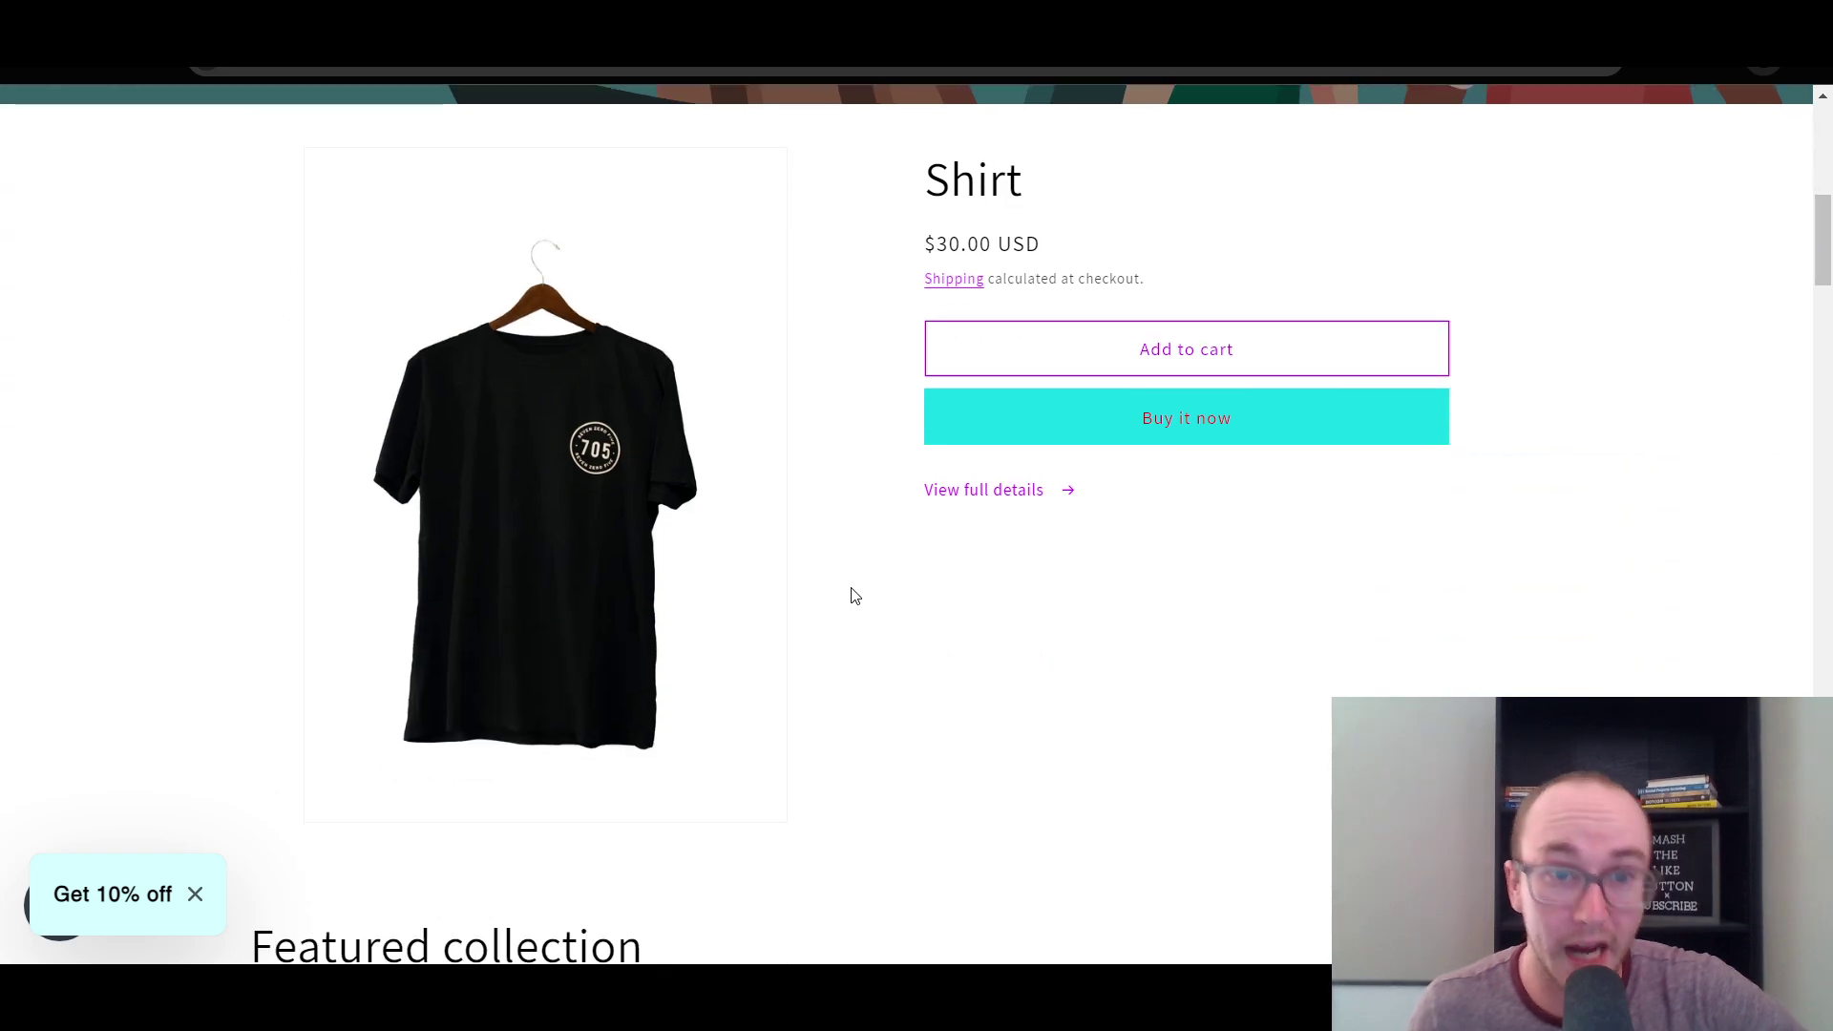
scroll(852, 586, up, 7)
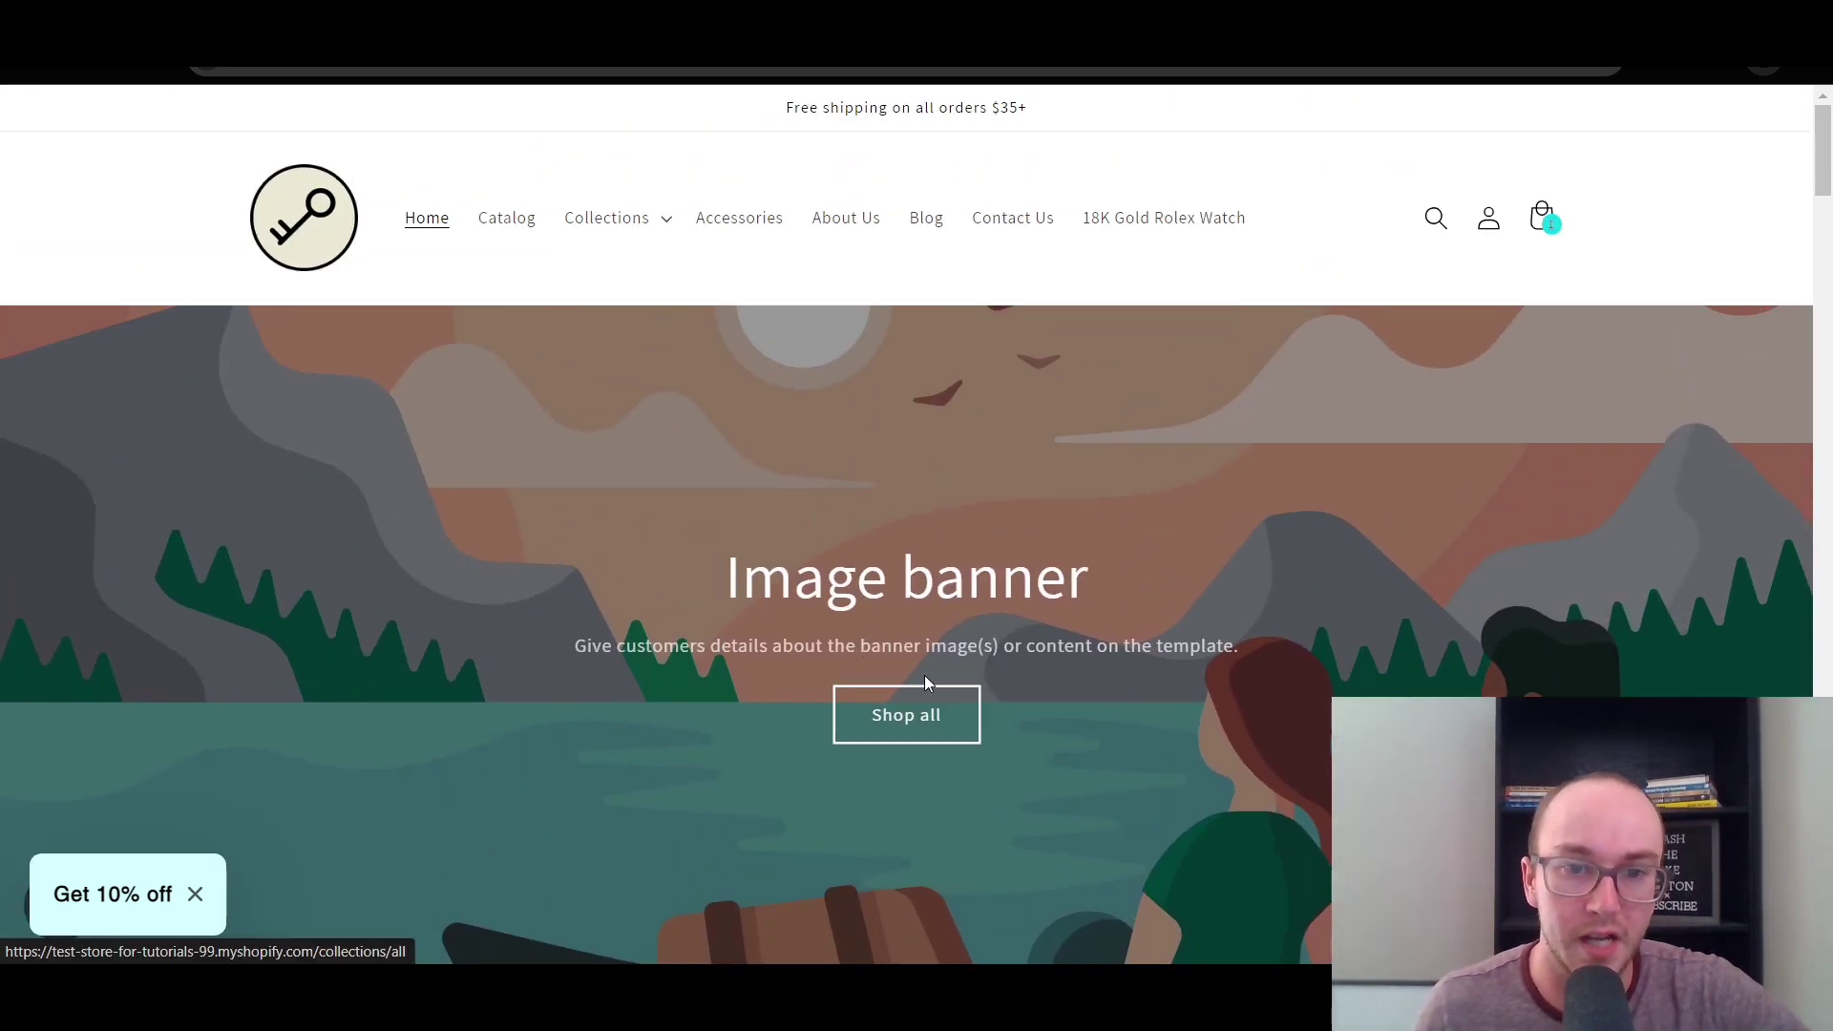
scroll(903, 747, down, 2)
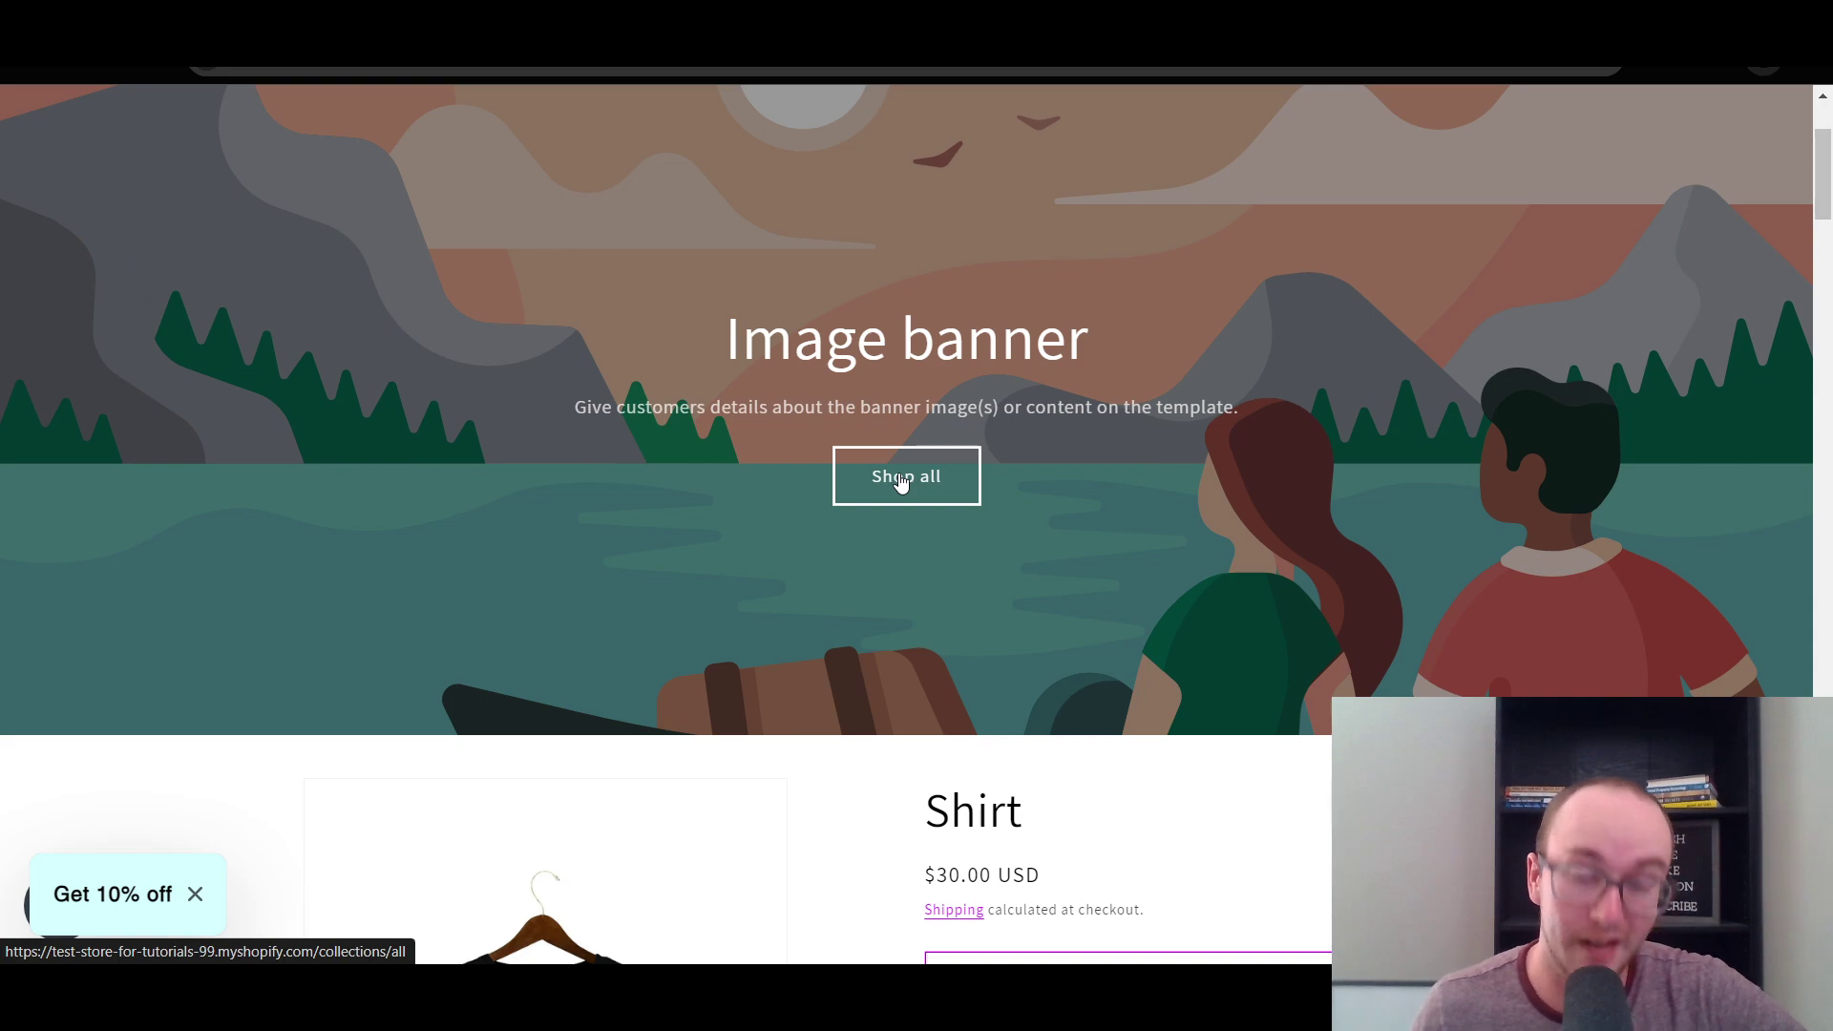
scroll(919, 586, down, 5)
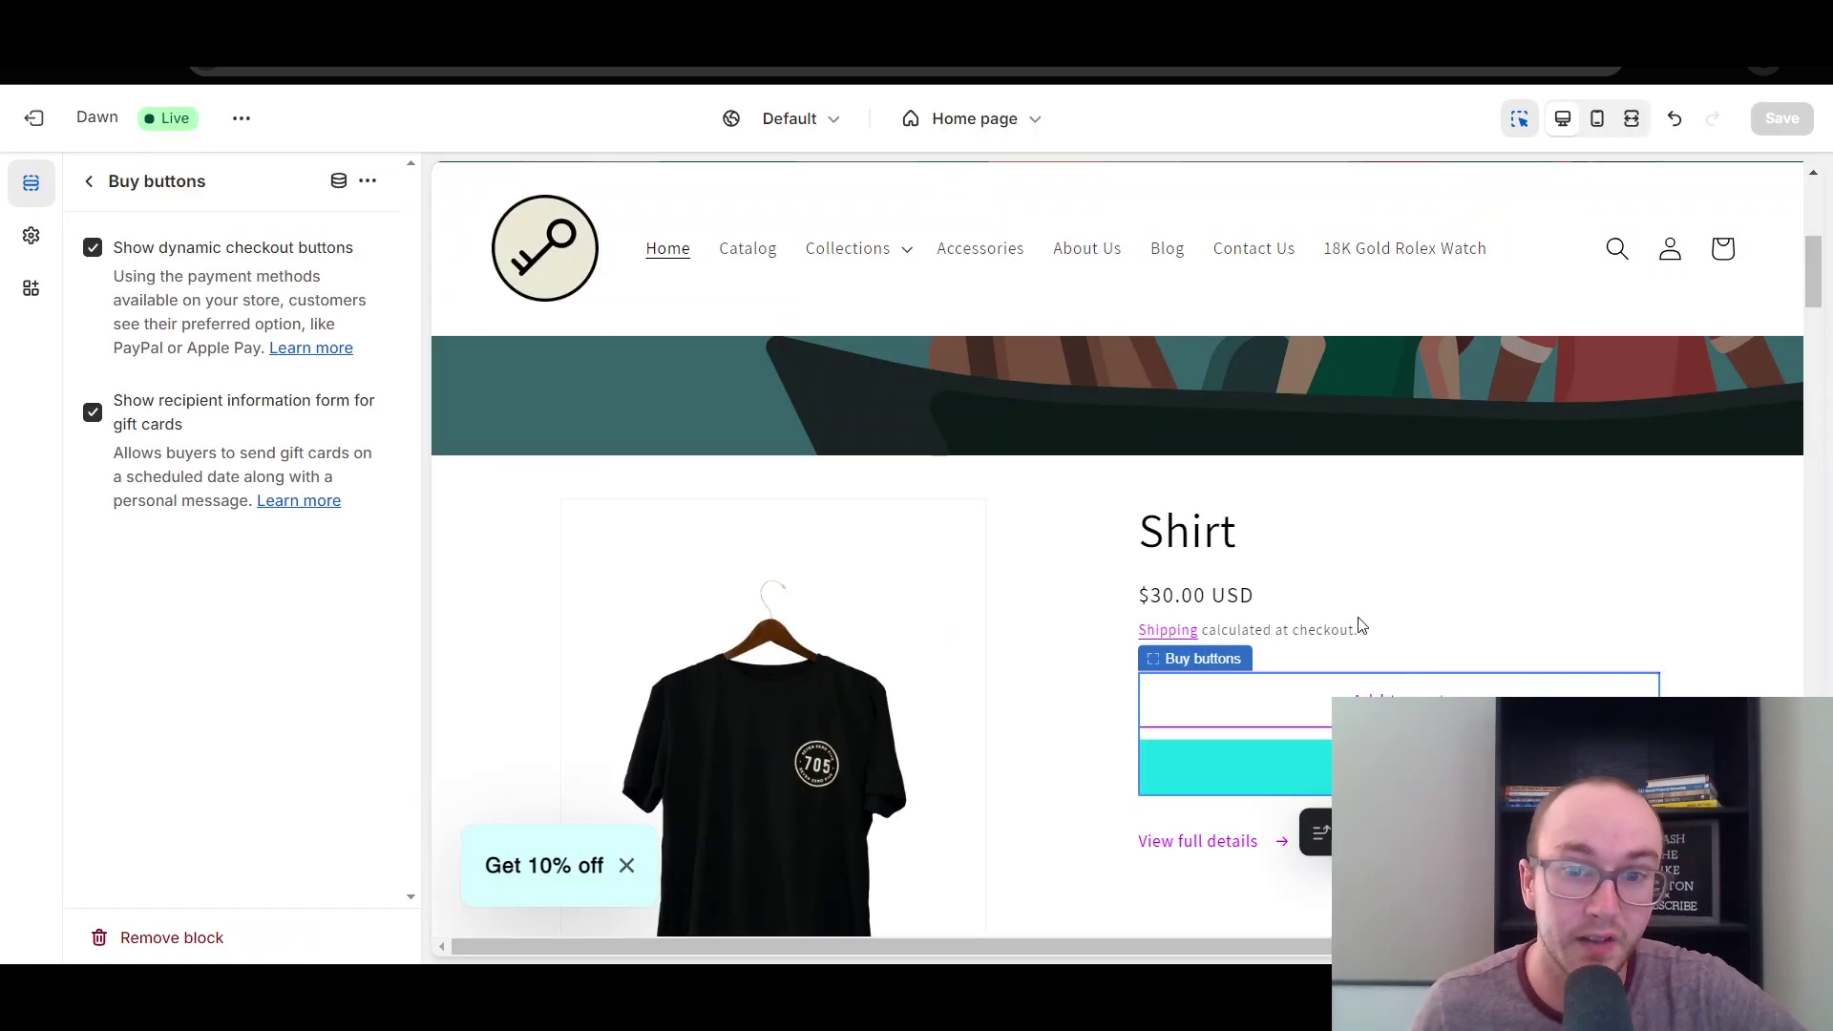
Switch to the theme editor and add a Buttons block to the Talk about your brand rich text section.
scroll(1241, 640, down, 5)
scroll(1209, 596, down, 10)
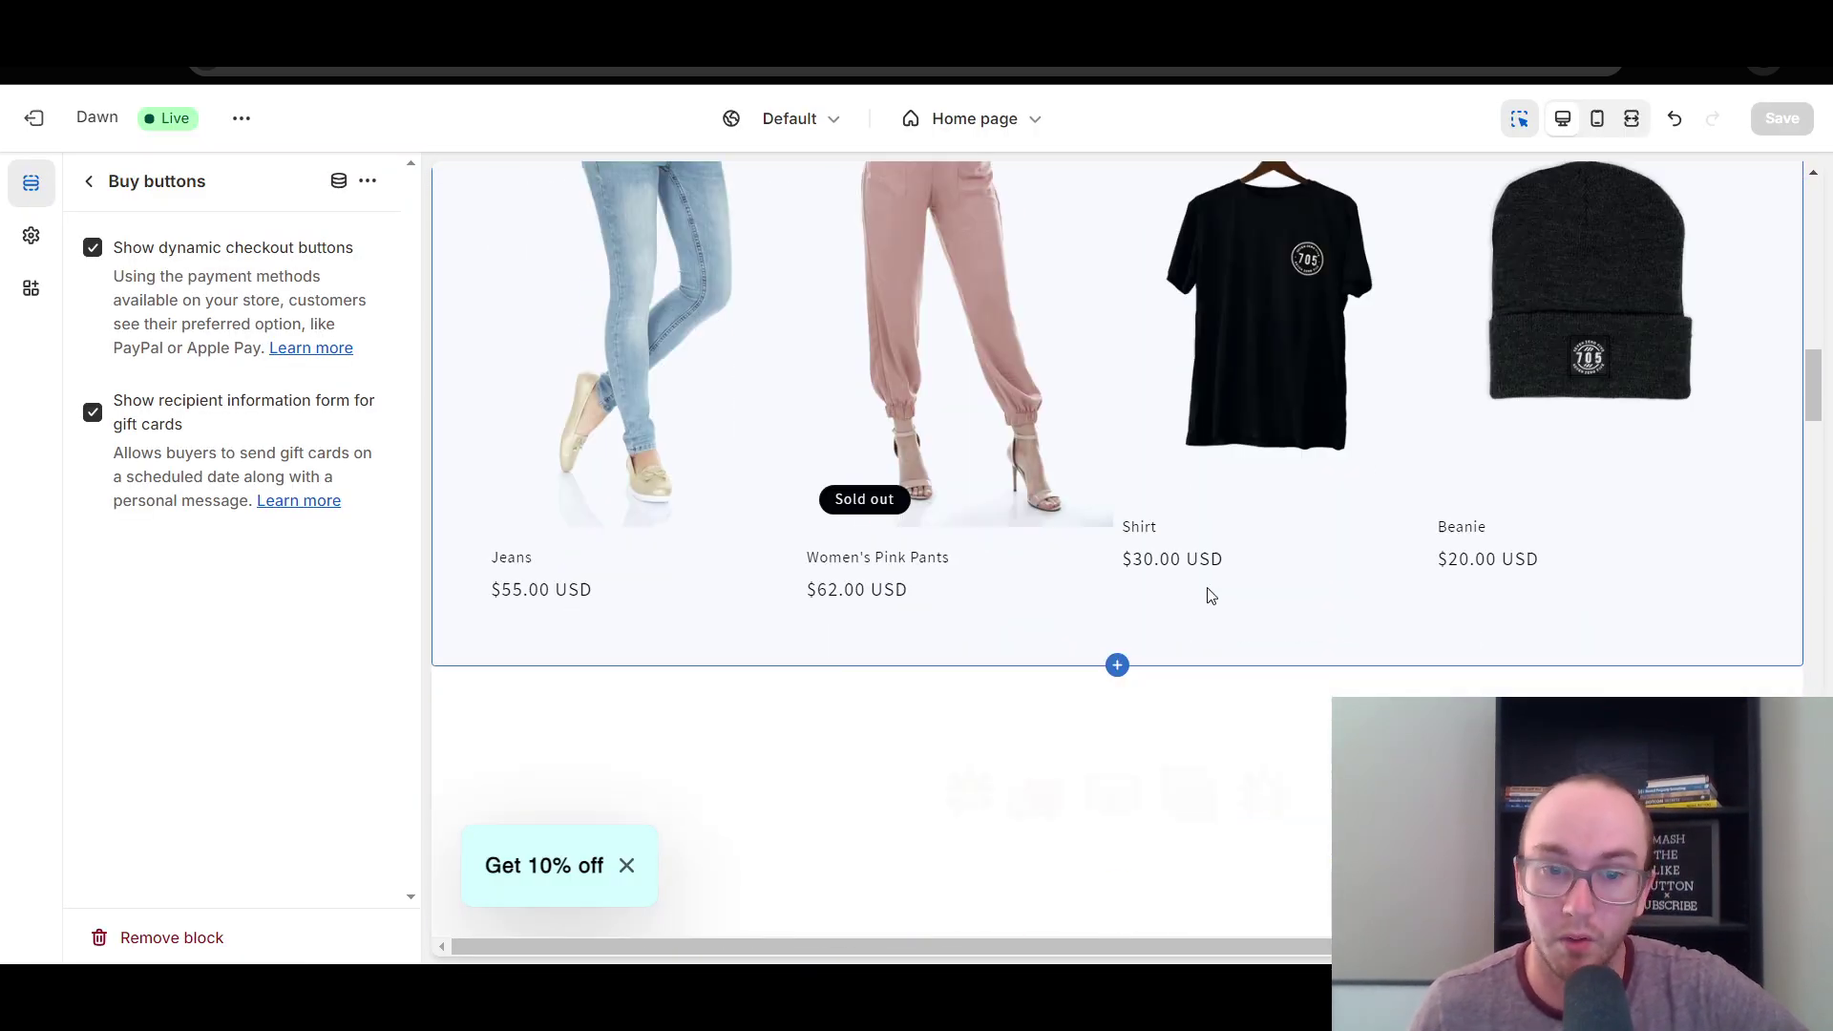
scroll(1209, 592, down, 15)
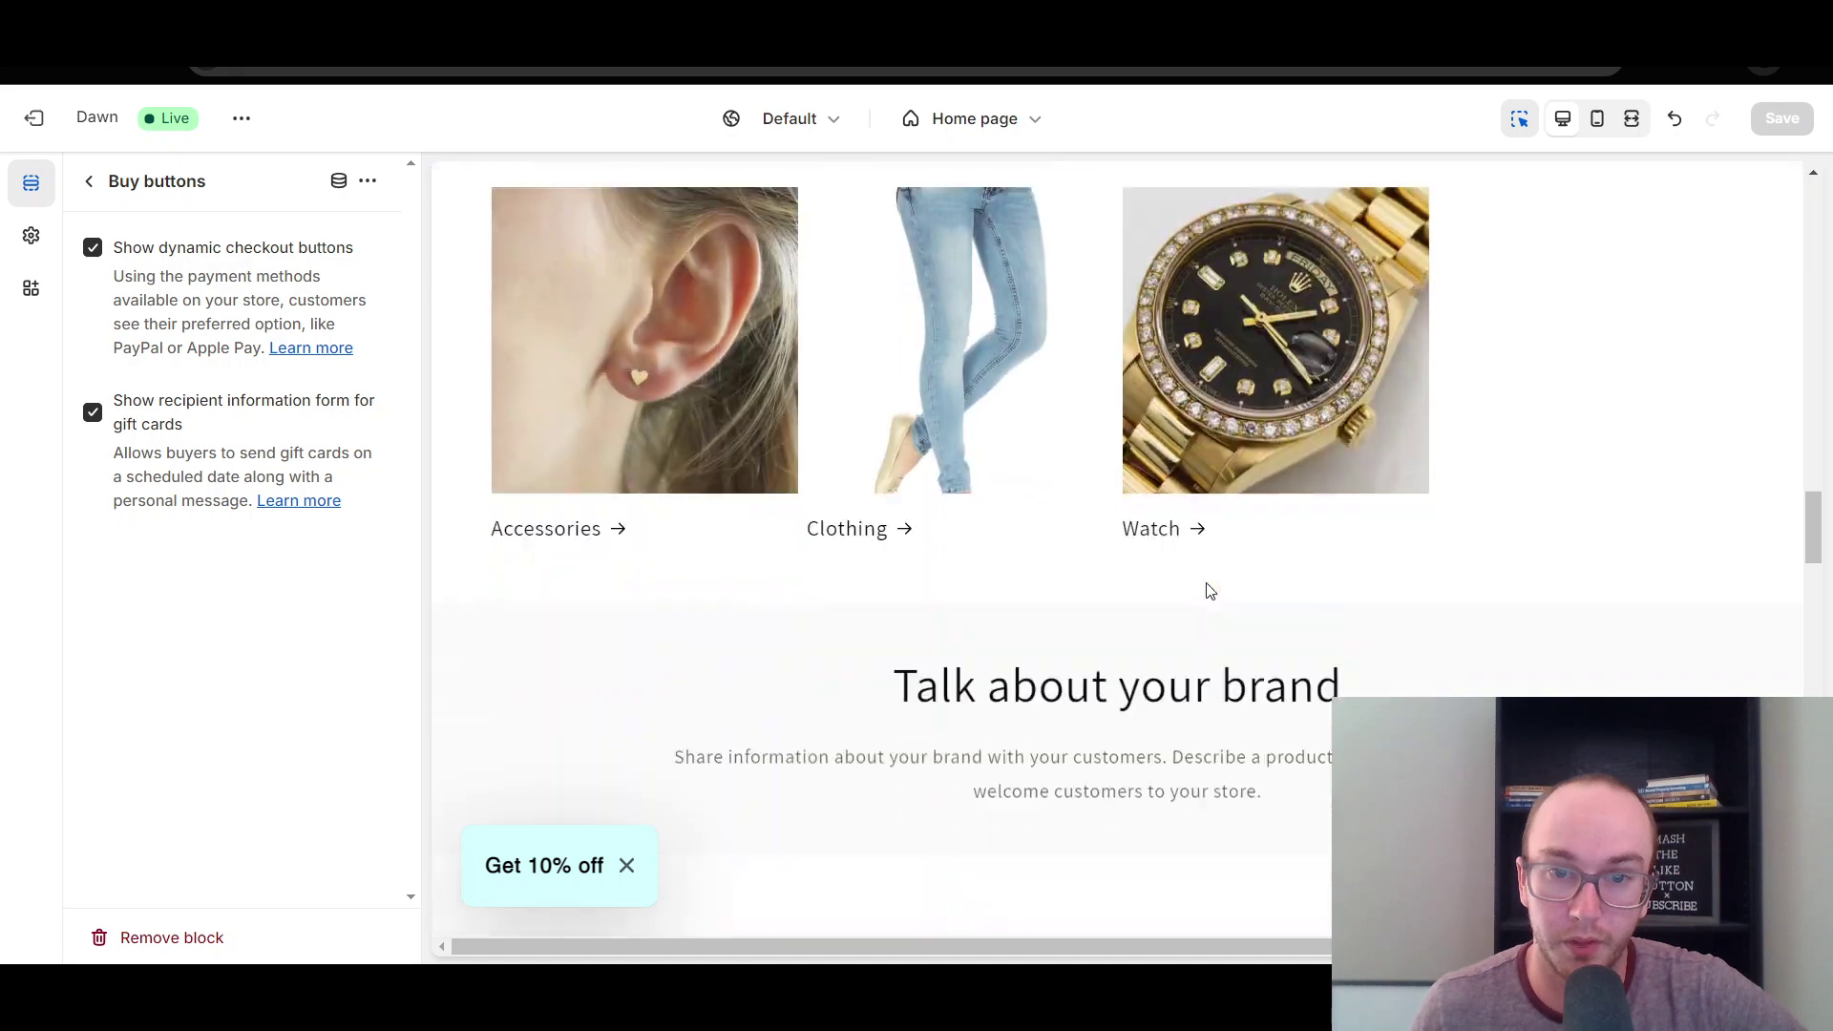
scroll(1184, 430, up, 3)
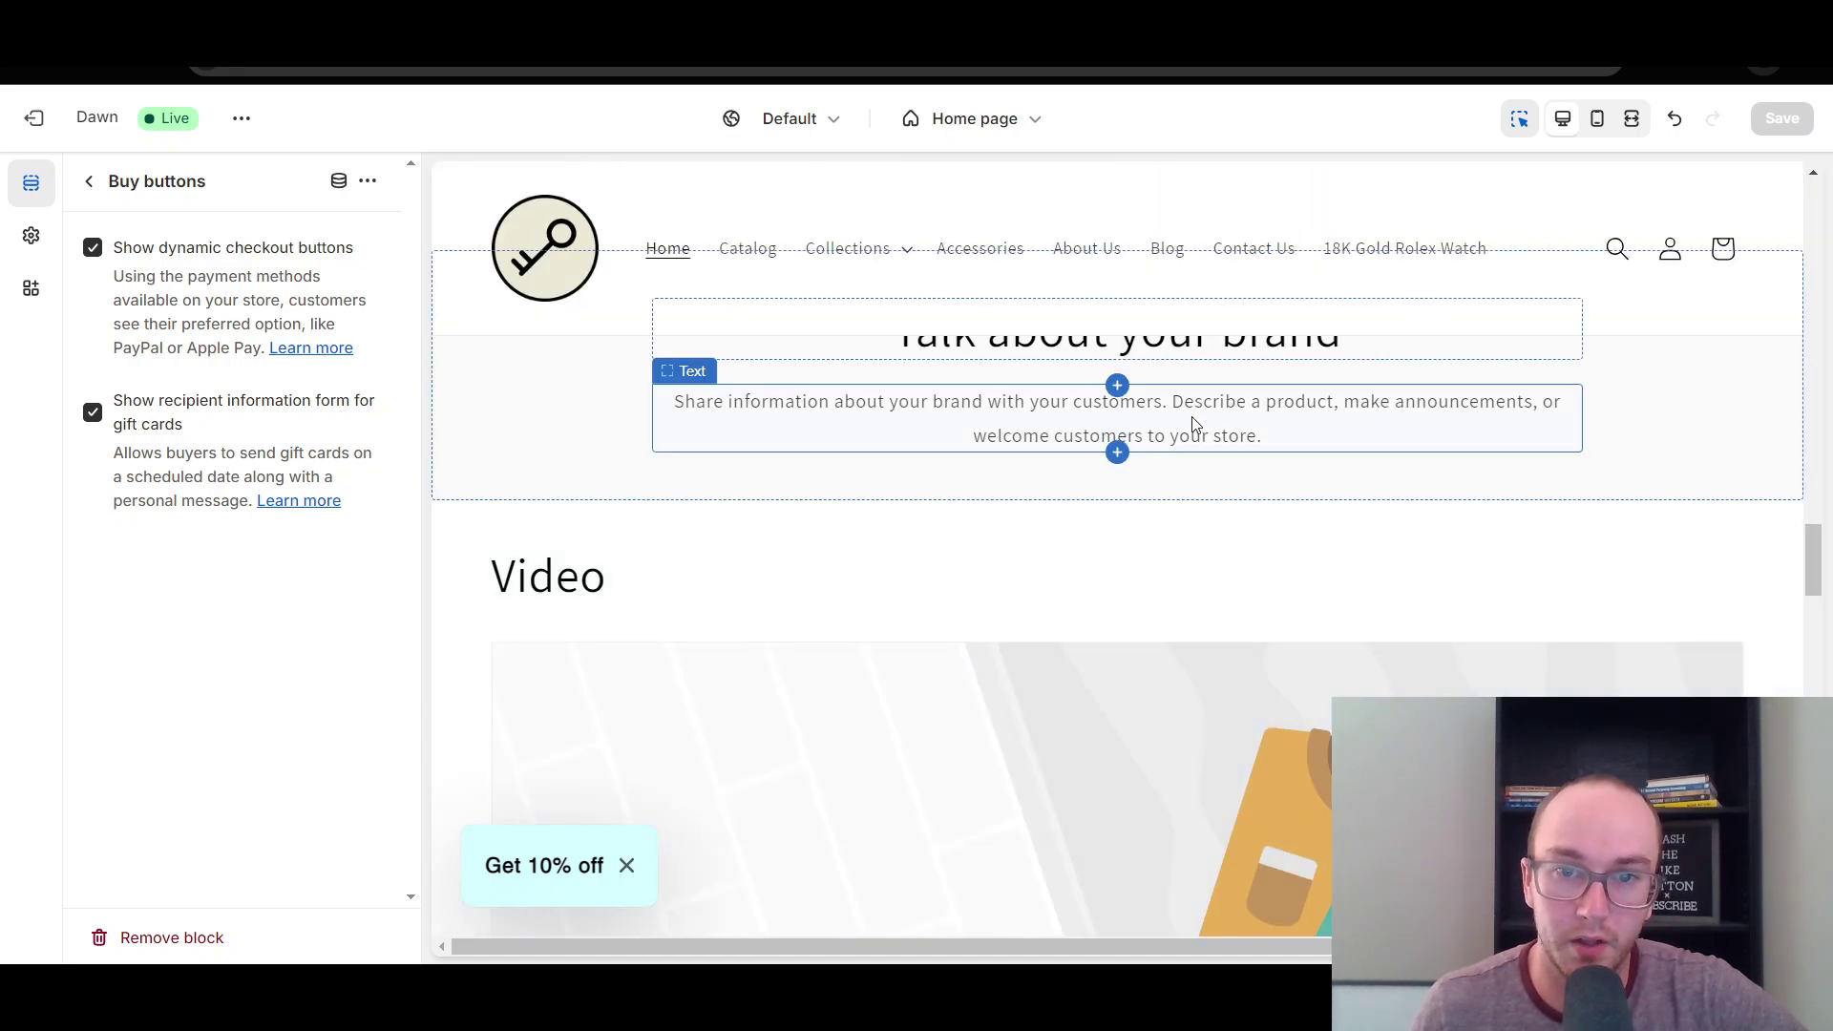
click(1191, 416)
click(472, 434)
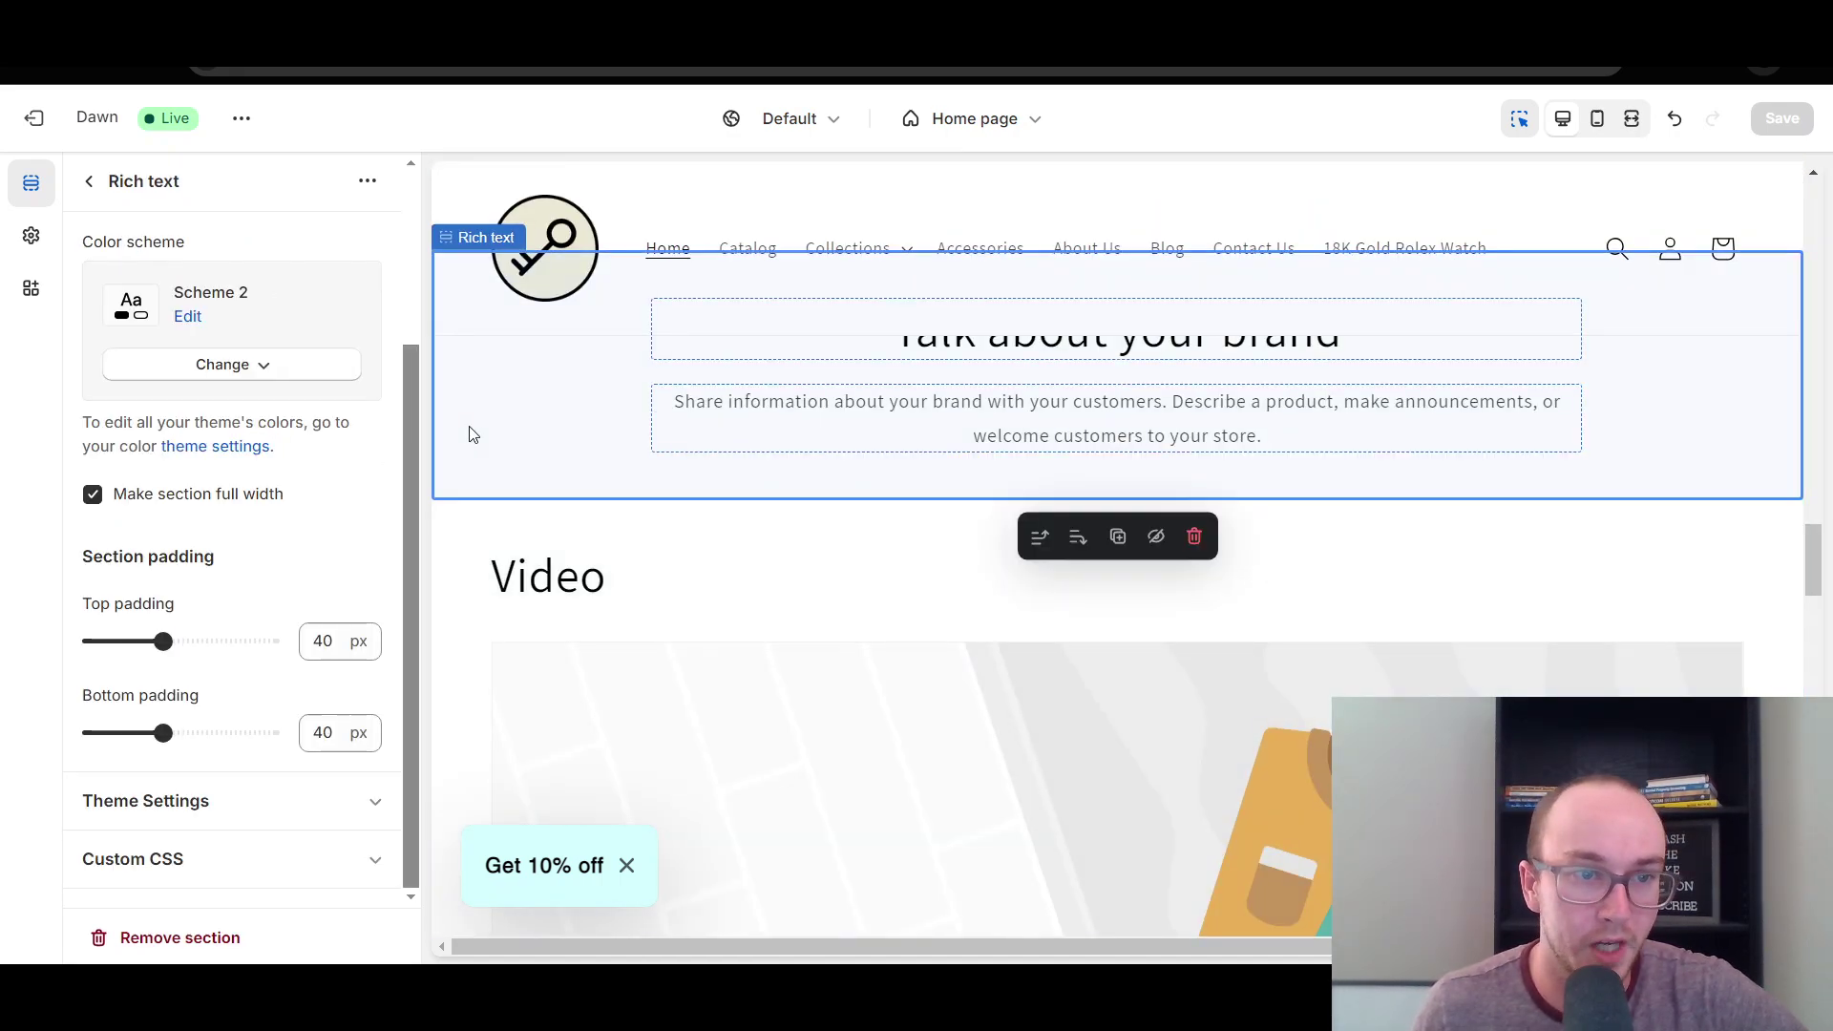
click(89, 182)
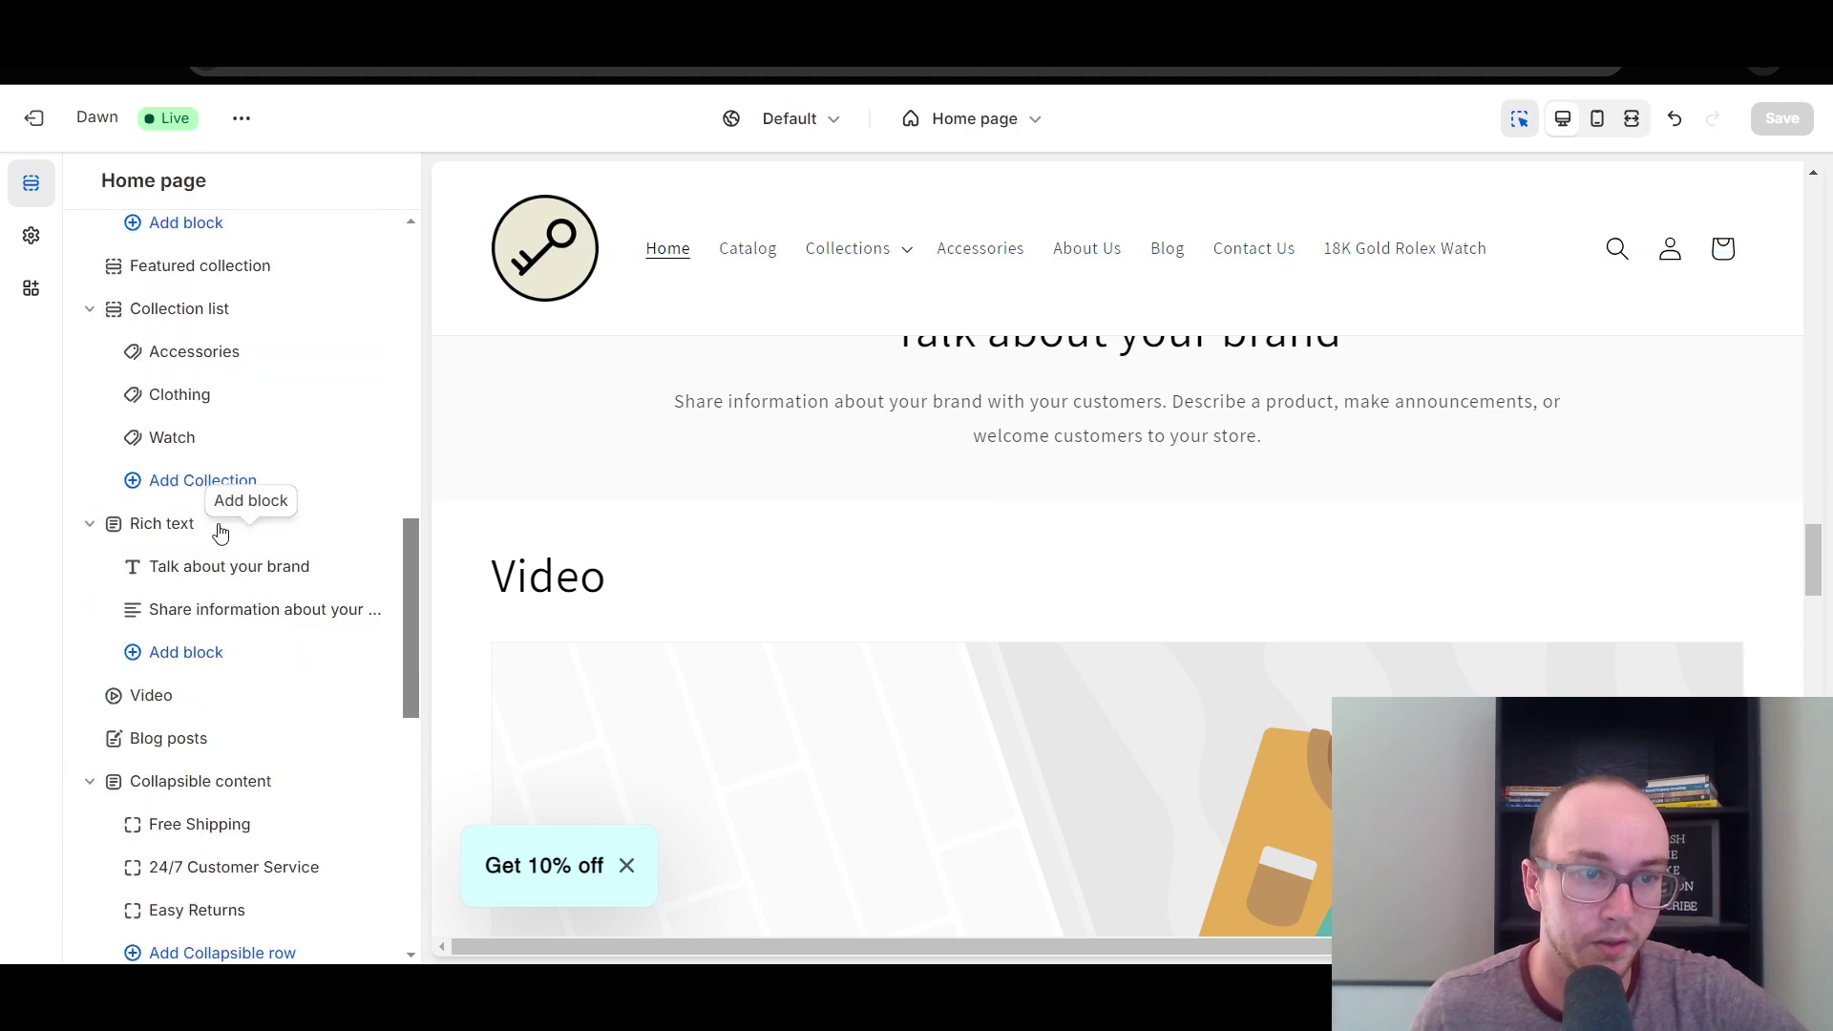
click(218, 659)
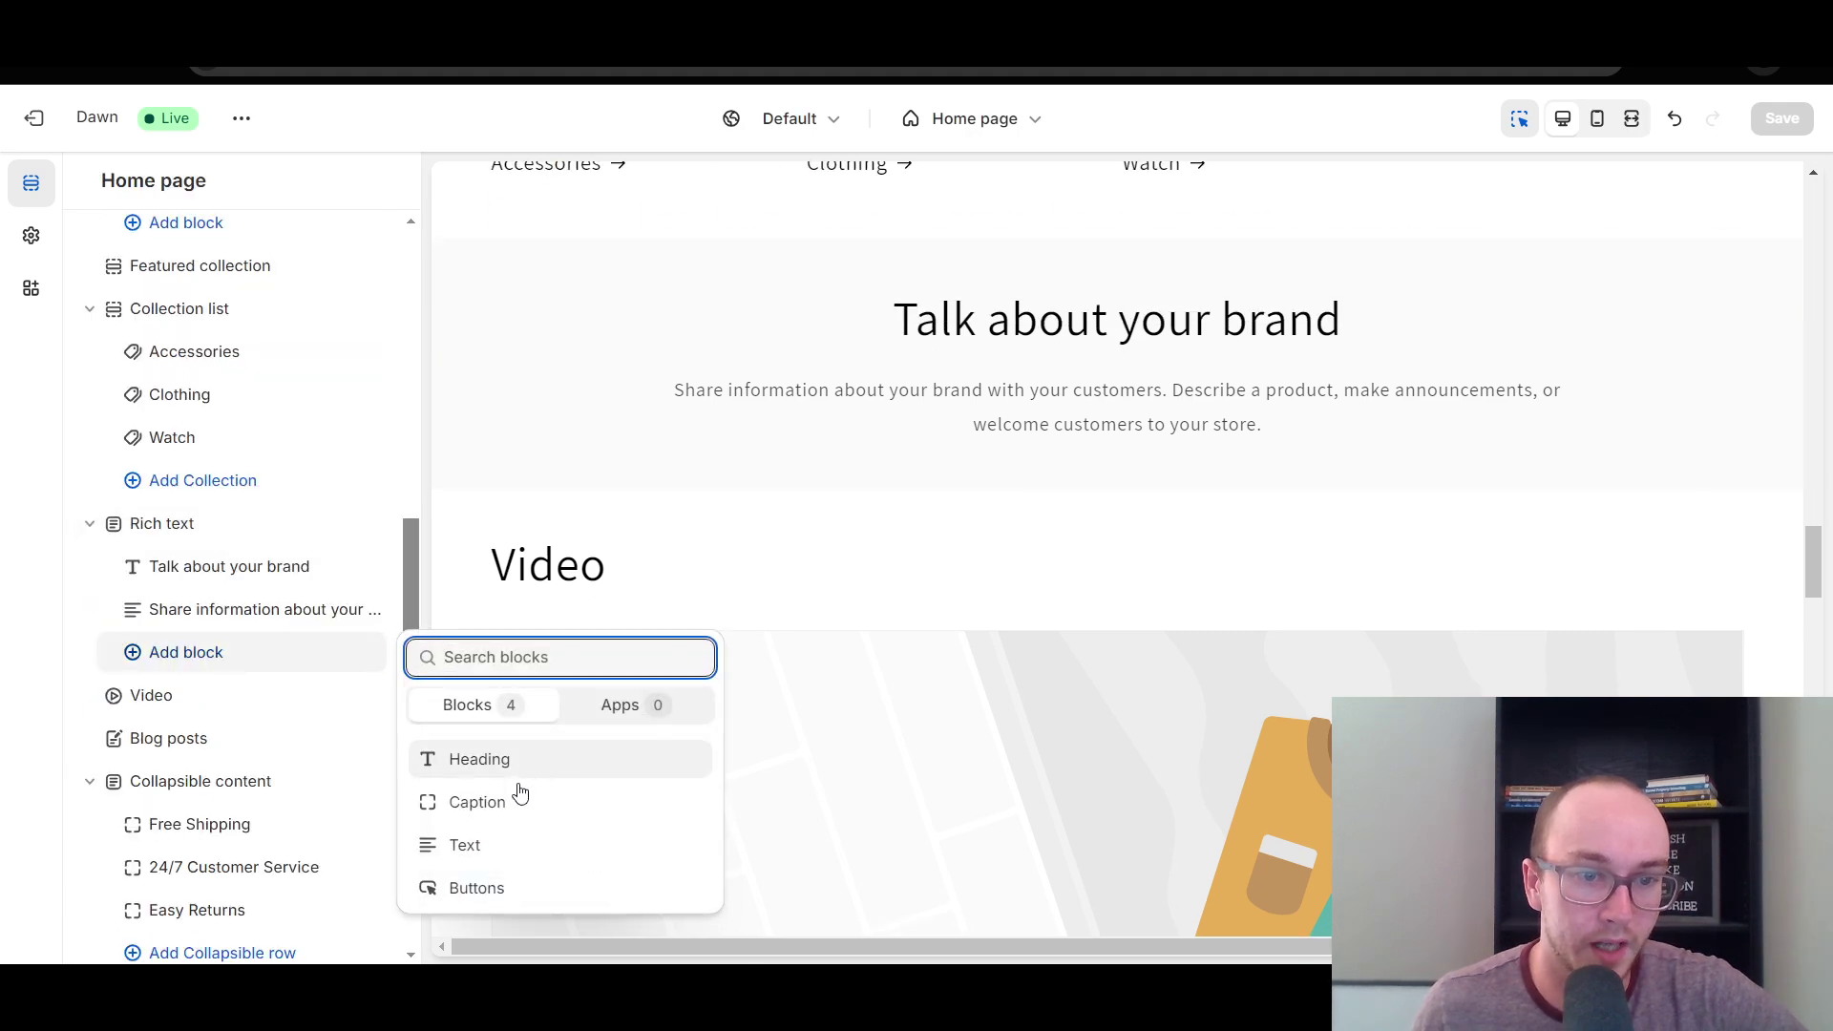
click(504, 890)
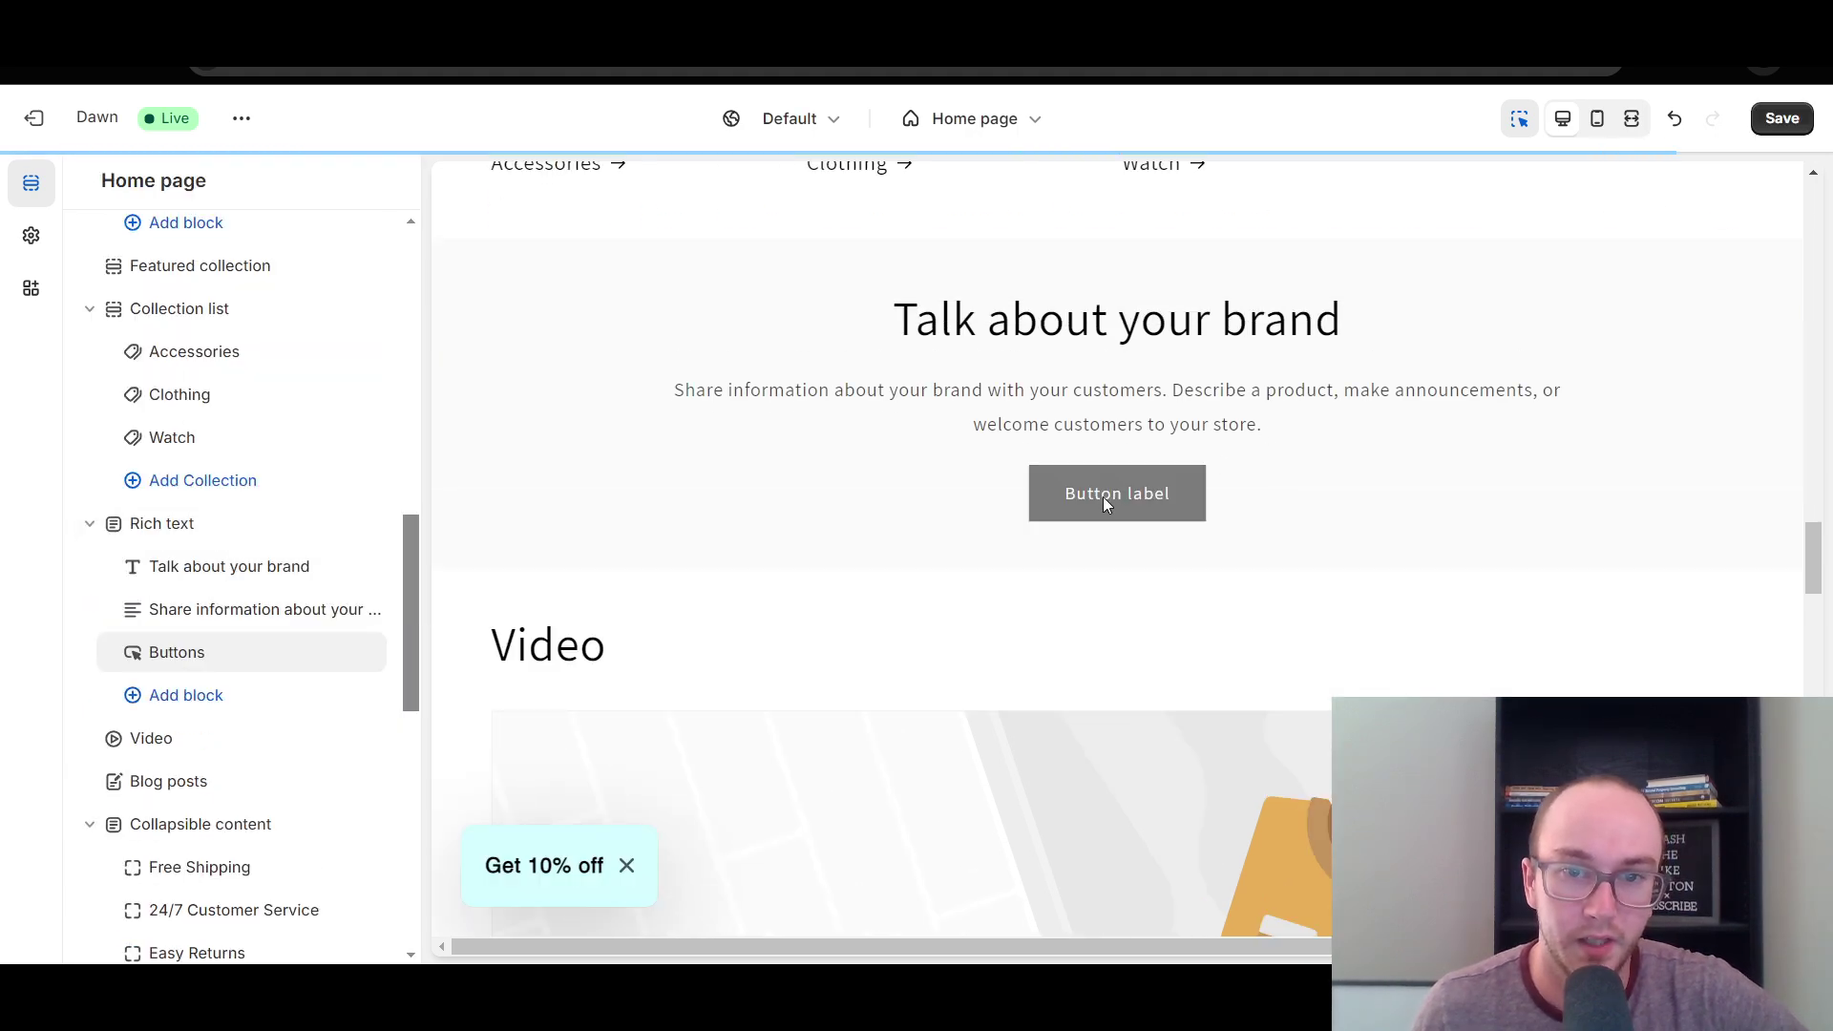
Link the new block's first button to the Shirt product and label it Buy now.
click(259, 650)
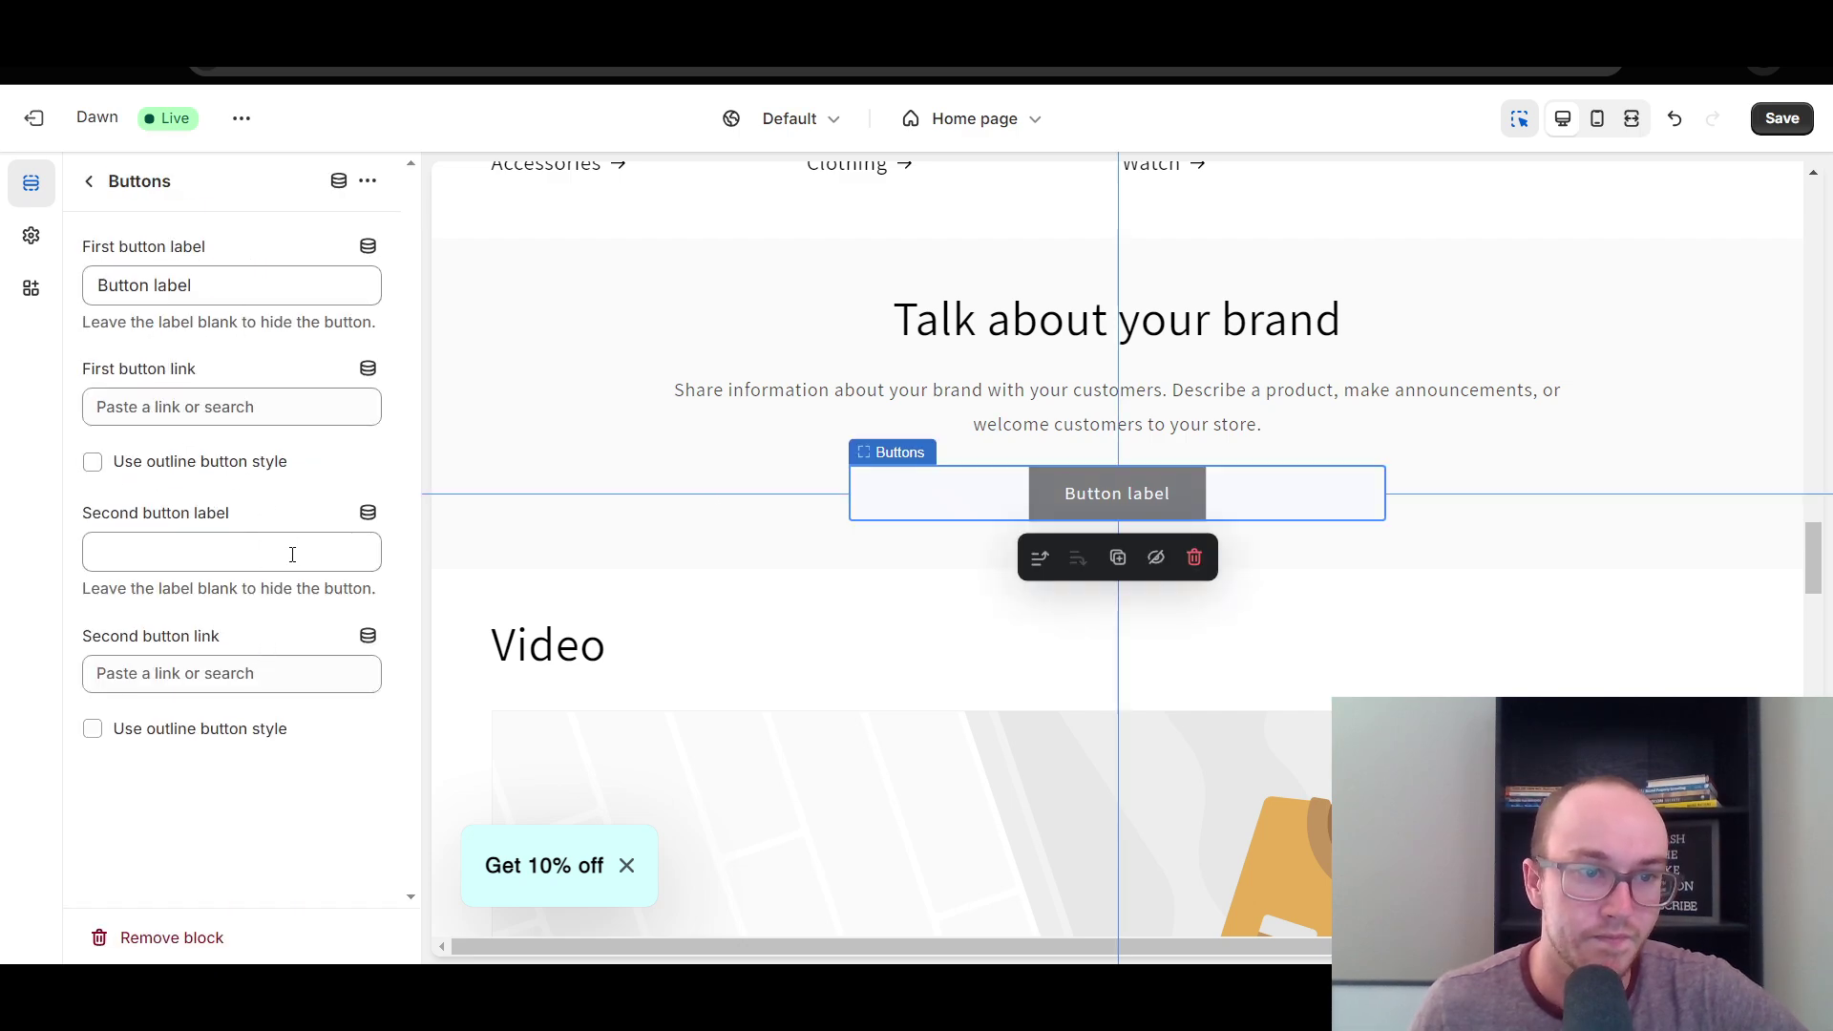
click(229, 411)
click(221, 548)
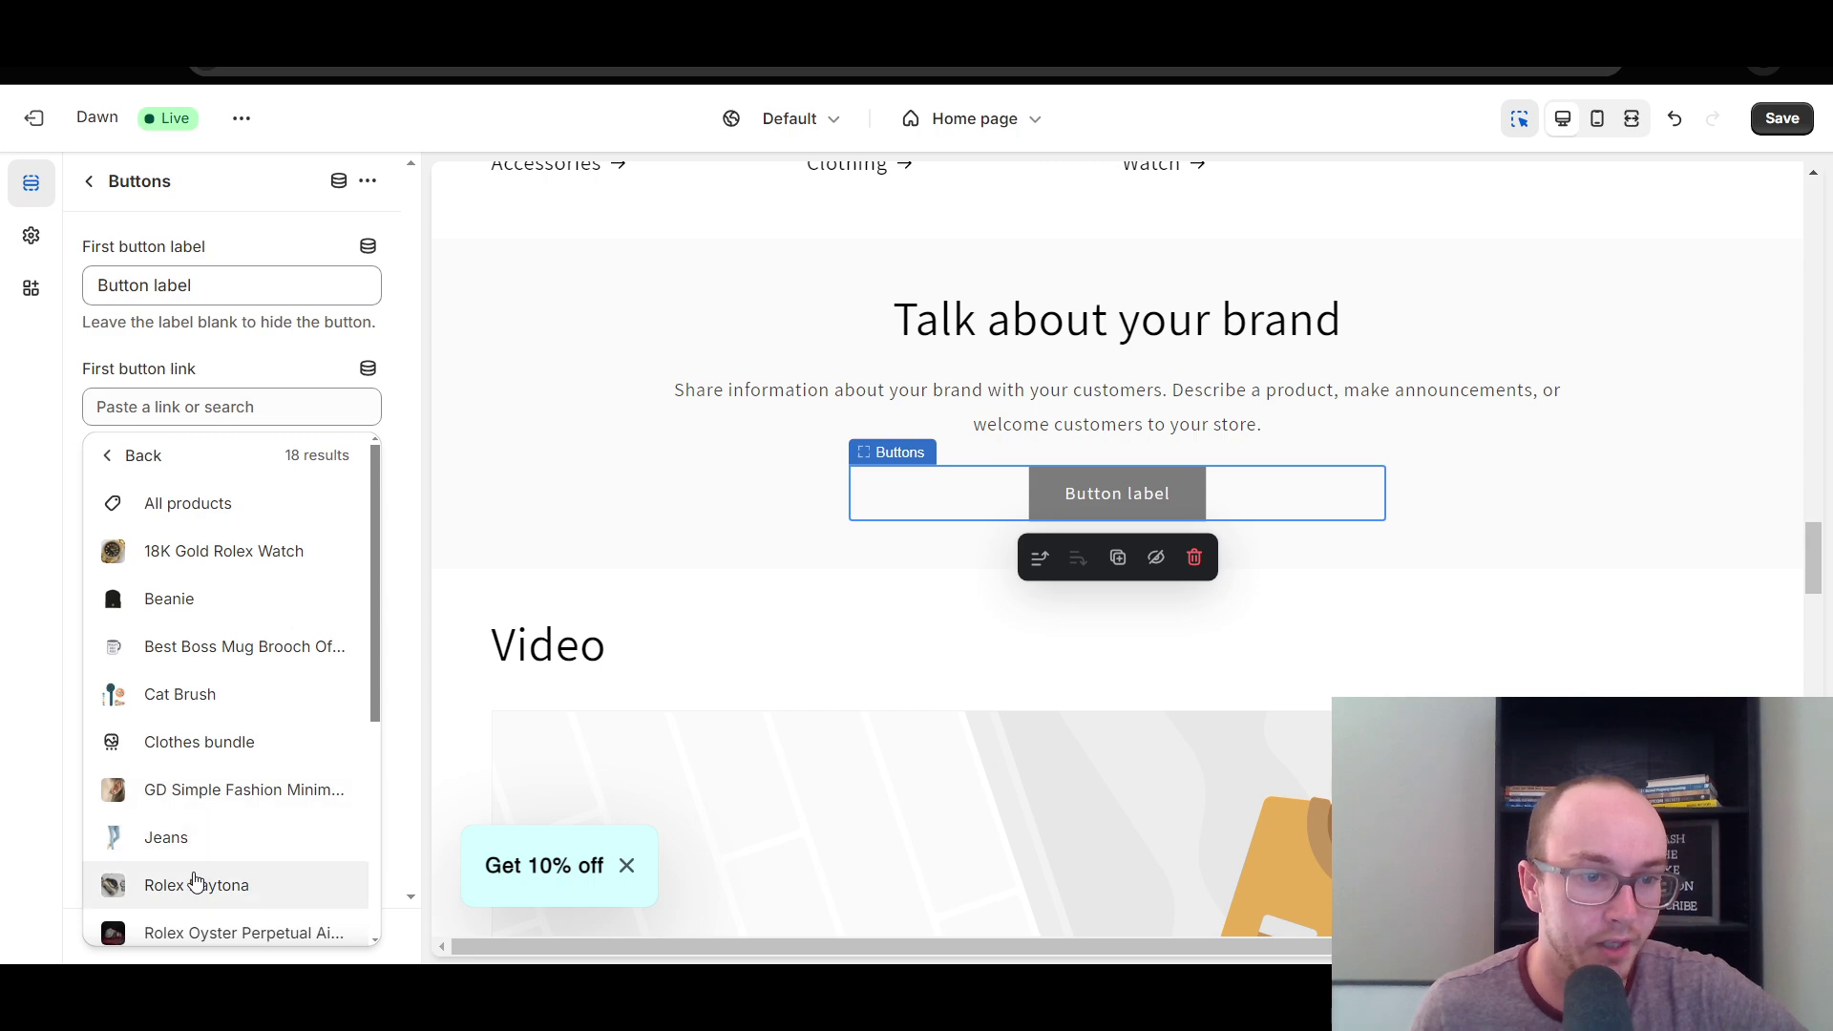
scroll(195, 878, down, 5)
click(196, 784)
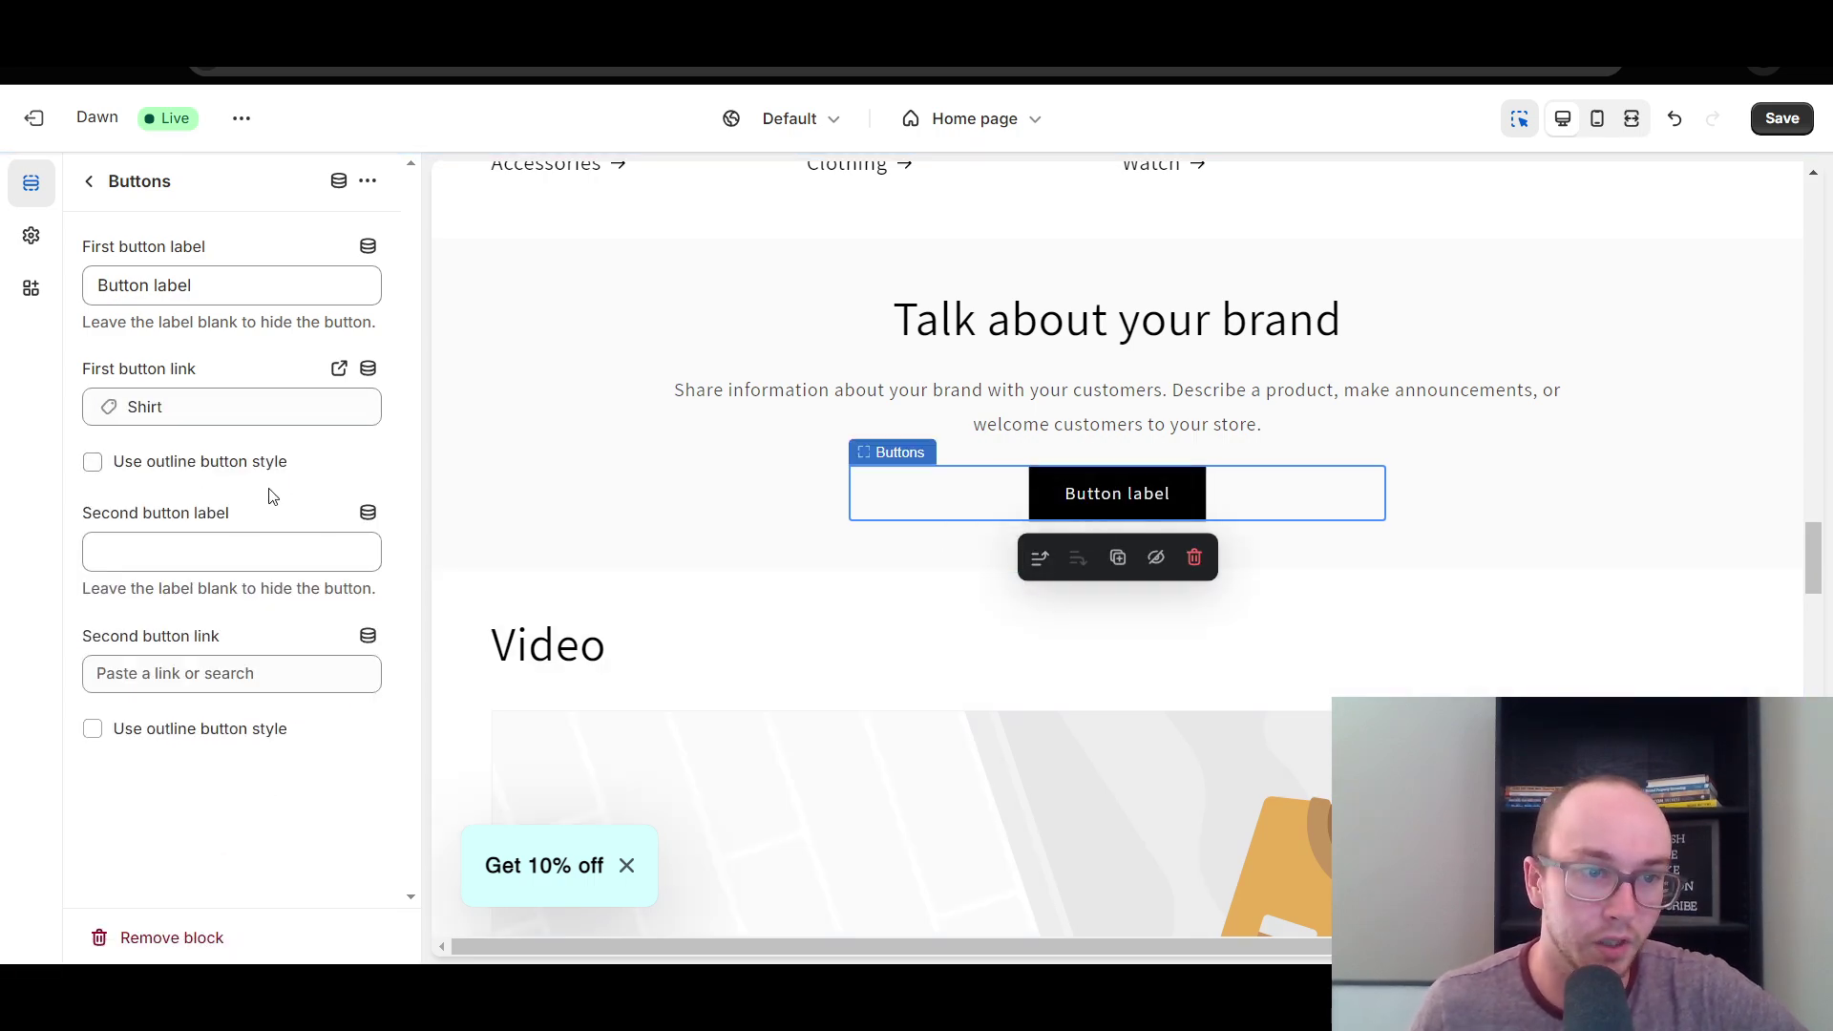
drag(202, 283, 103, 279)
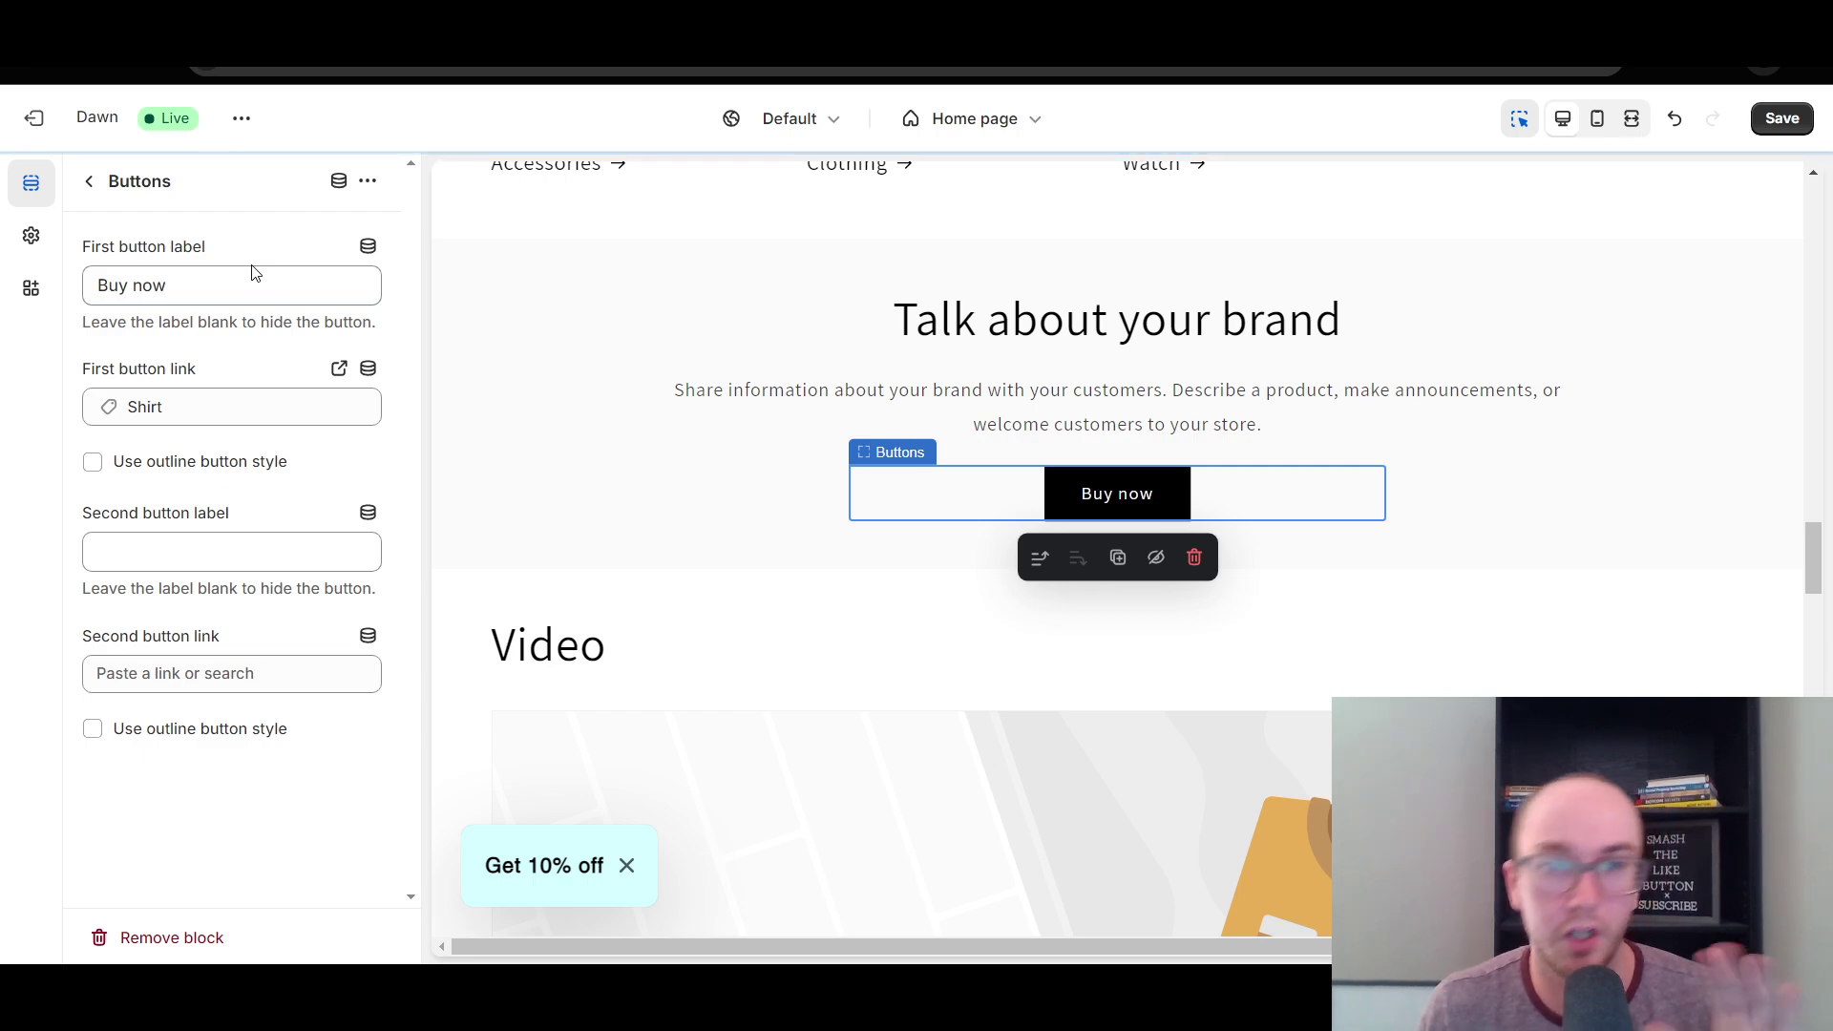
Compare the featured product section's buy buttons with the Buy now button in the rich text section.
scroll(643, 445, up, 10)
scroll(643, 445, down, 12)
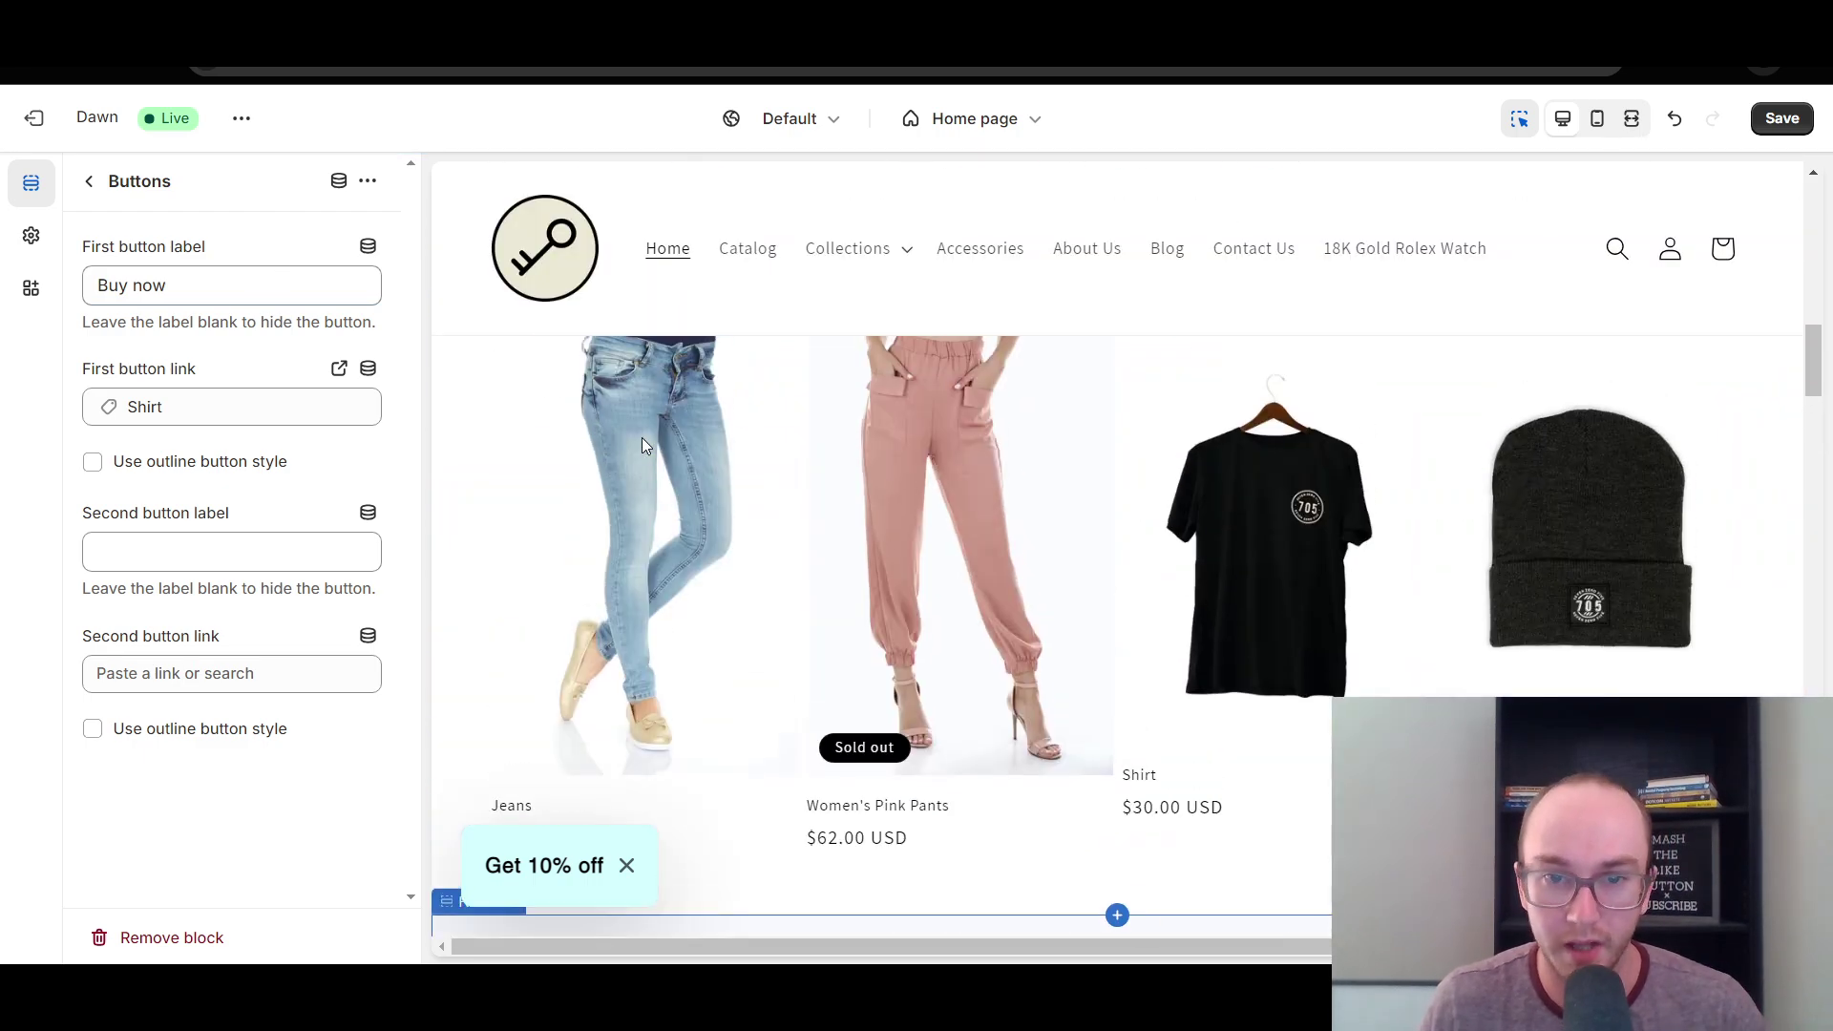
scroll(1162, 624, up, 3)
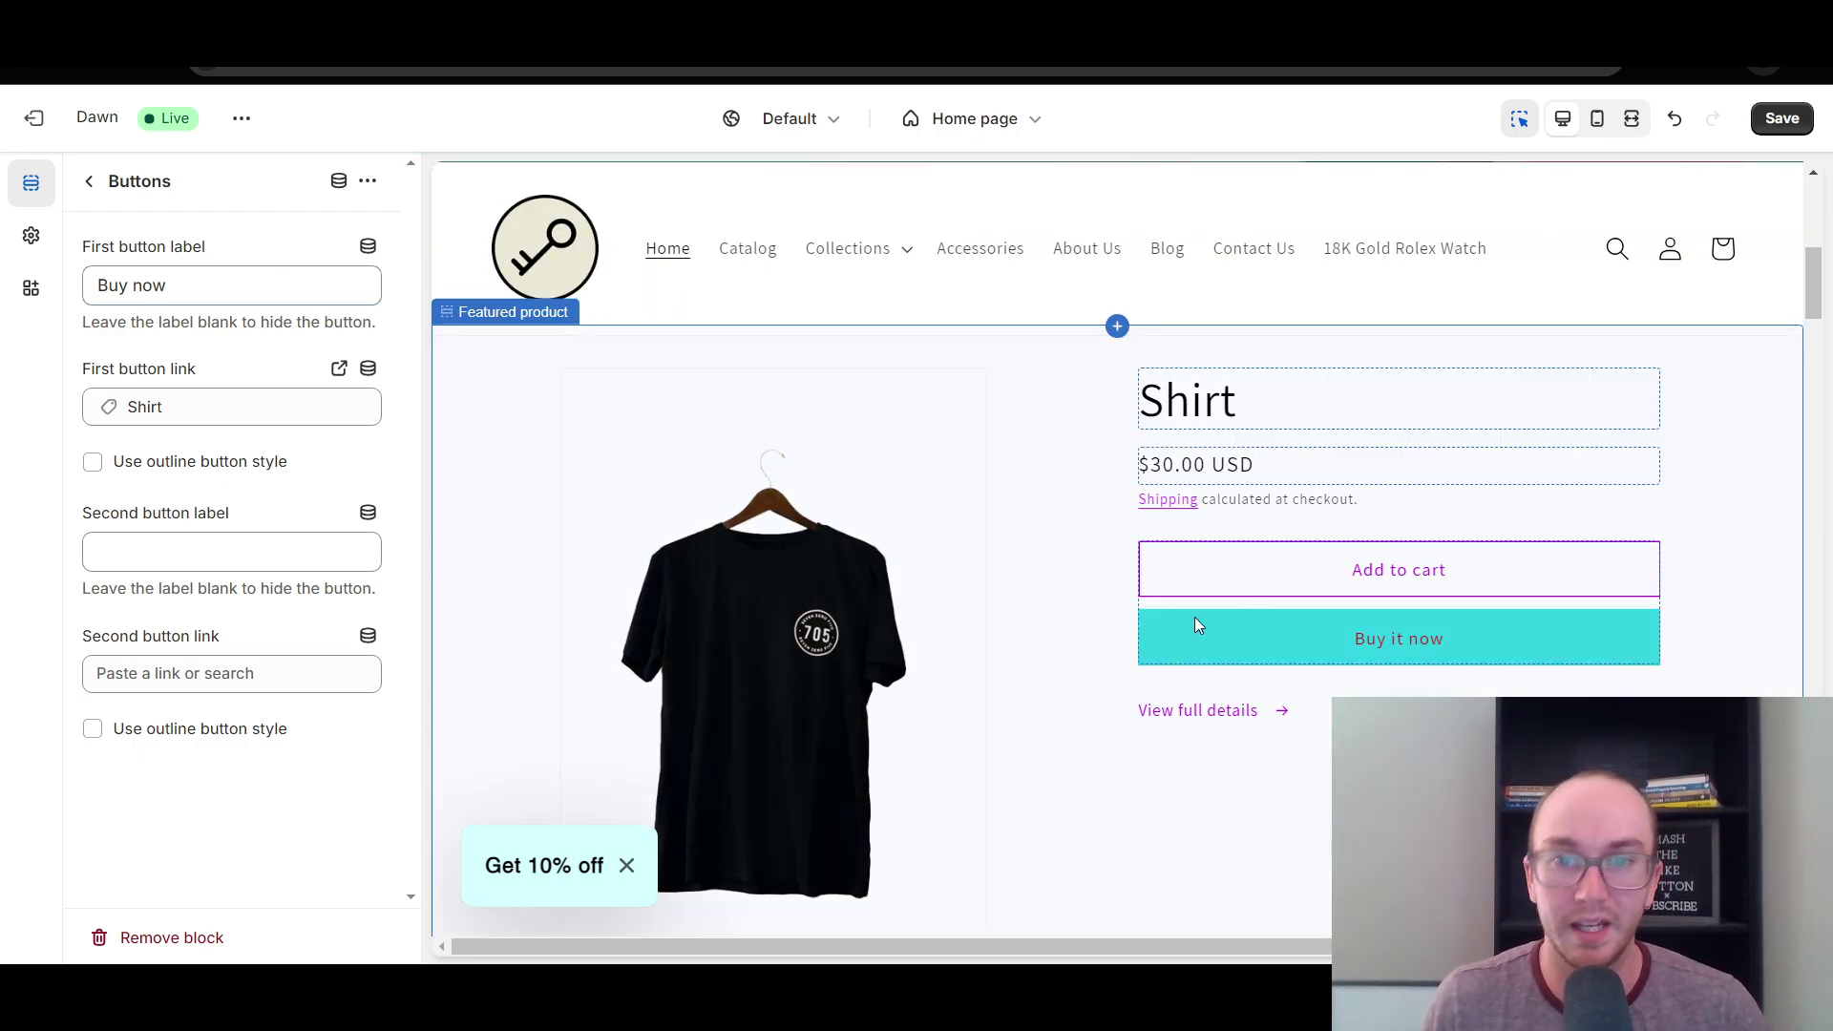
scroll(987, 606, up, 8)
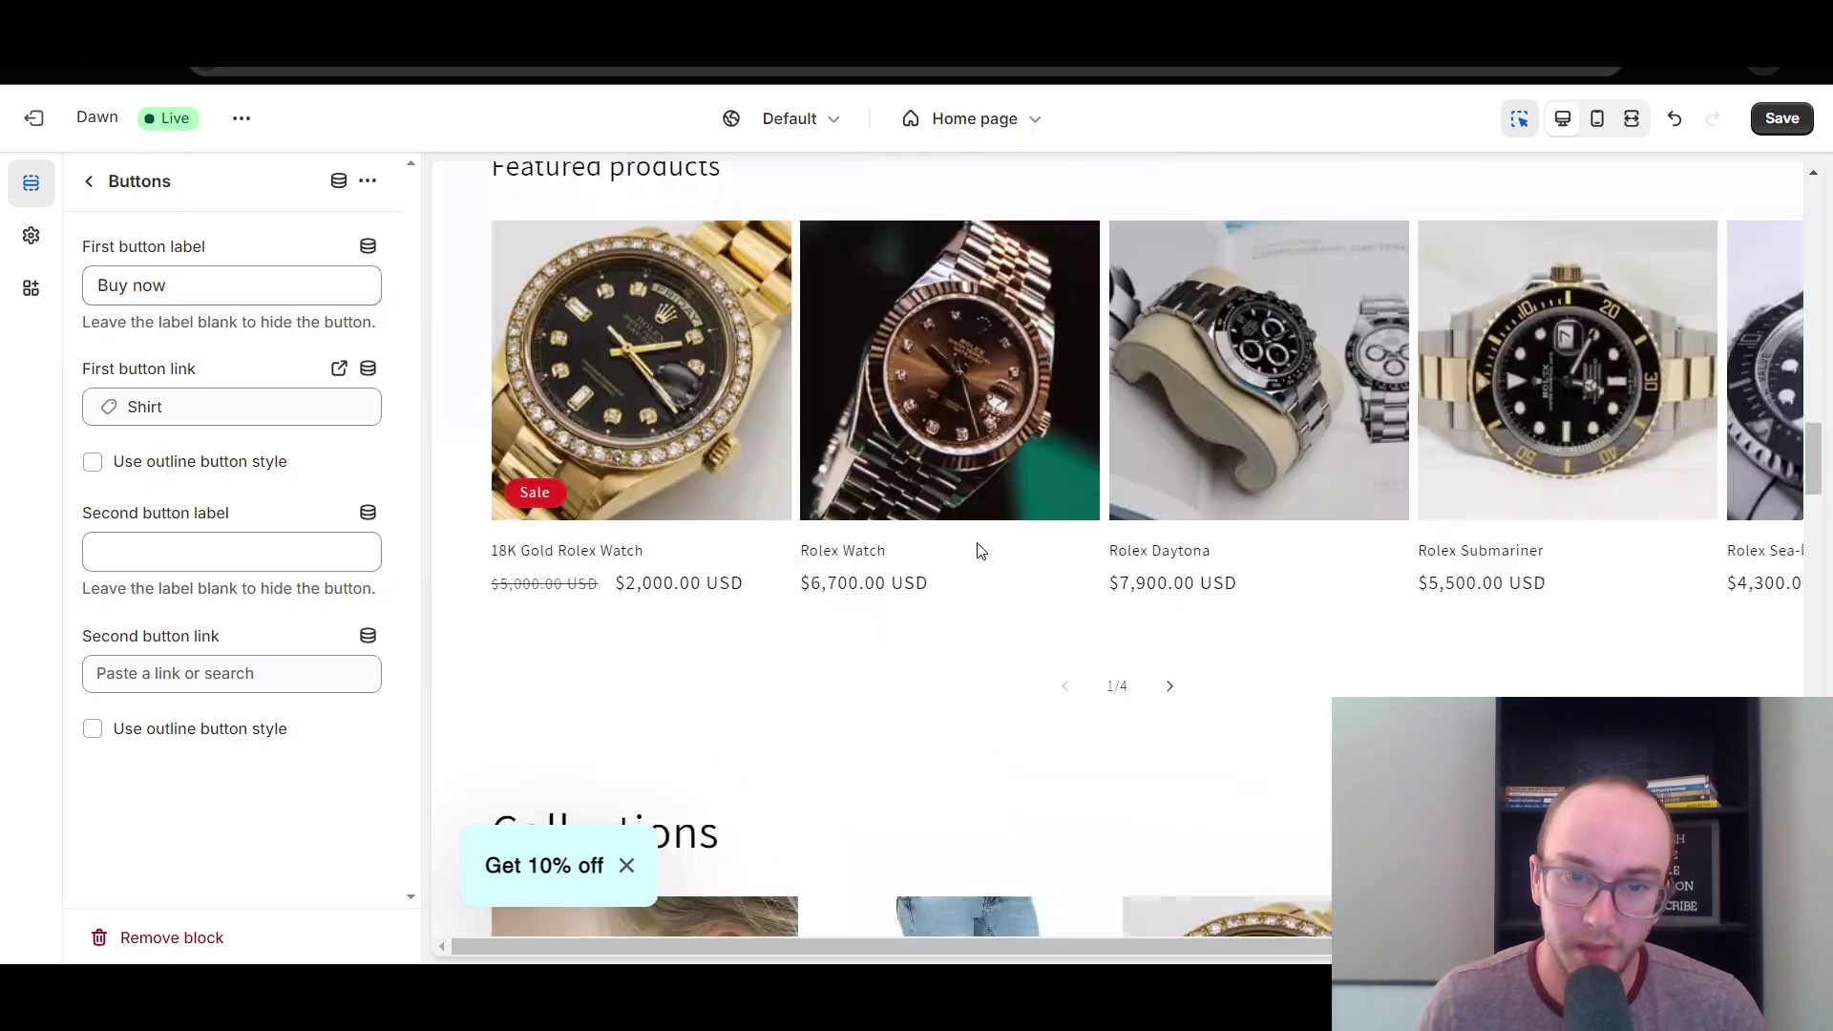
scroll(979, 551, down, 10)
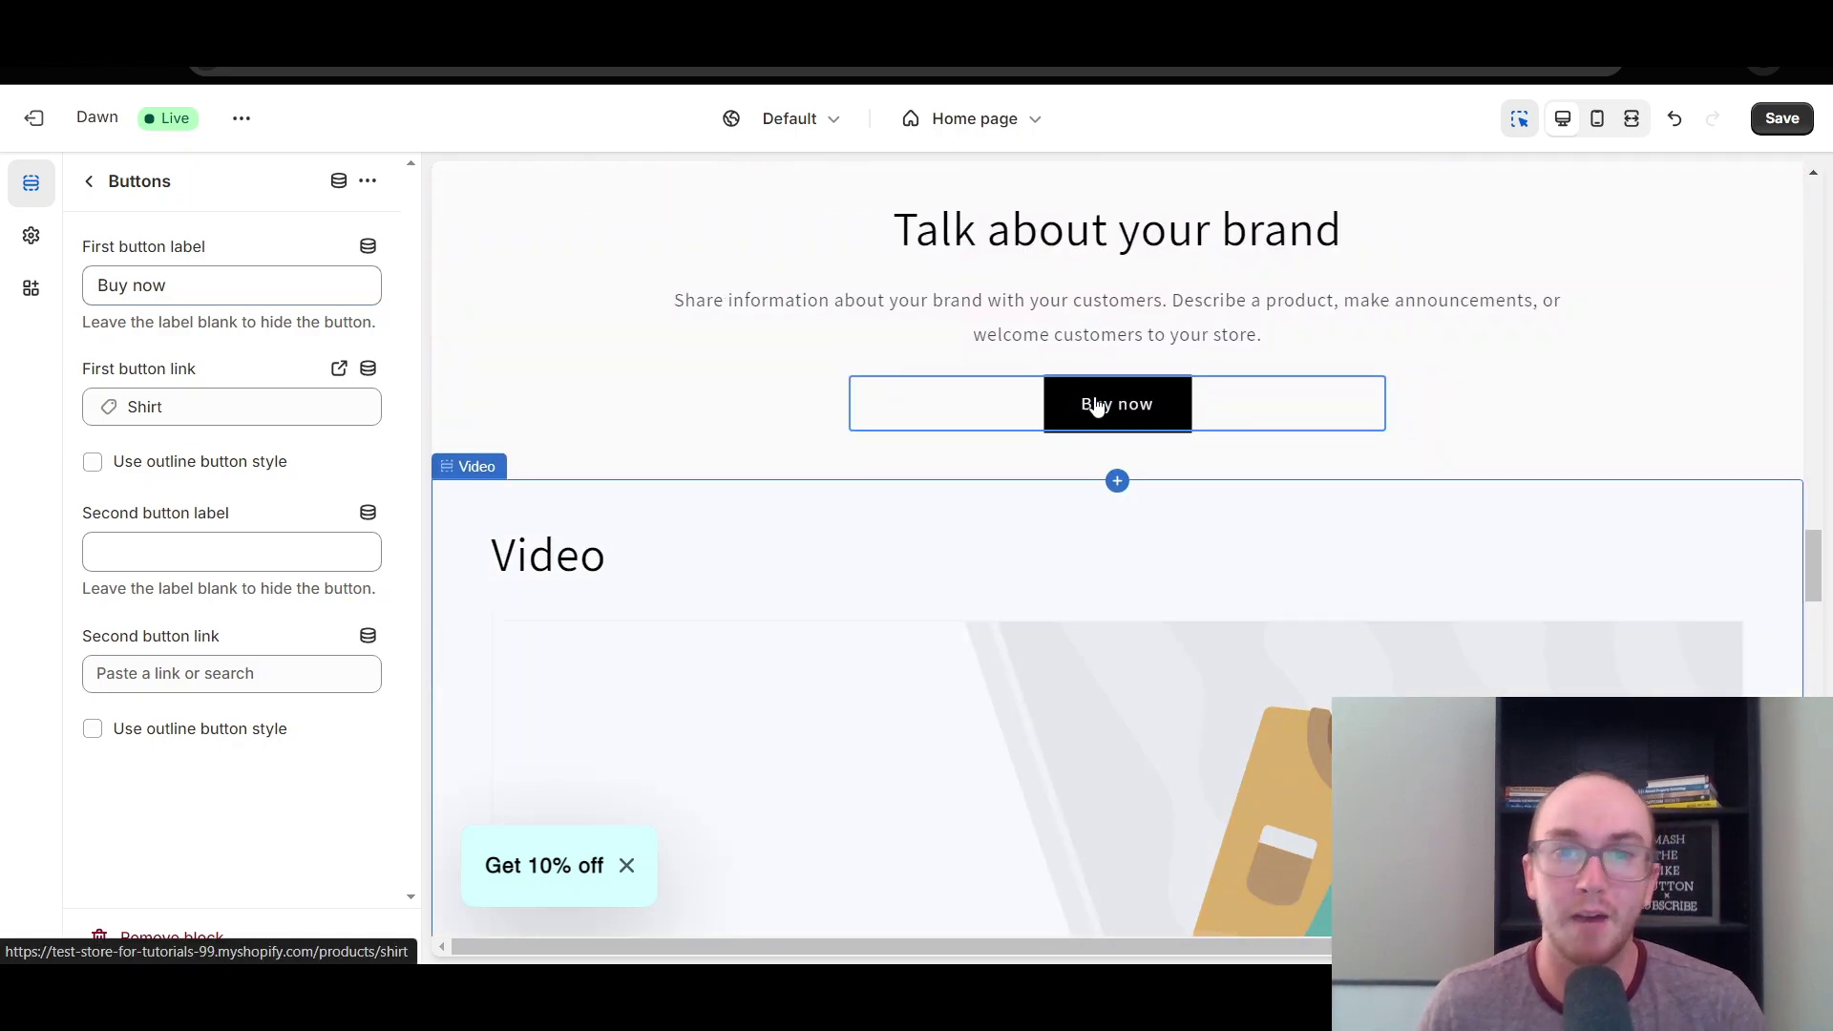
scroll(1096, 406, up, 2)
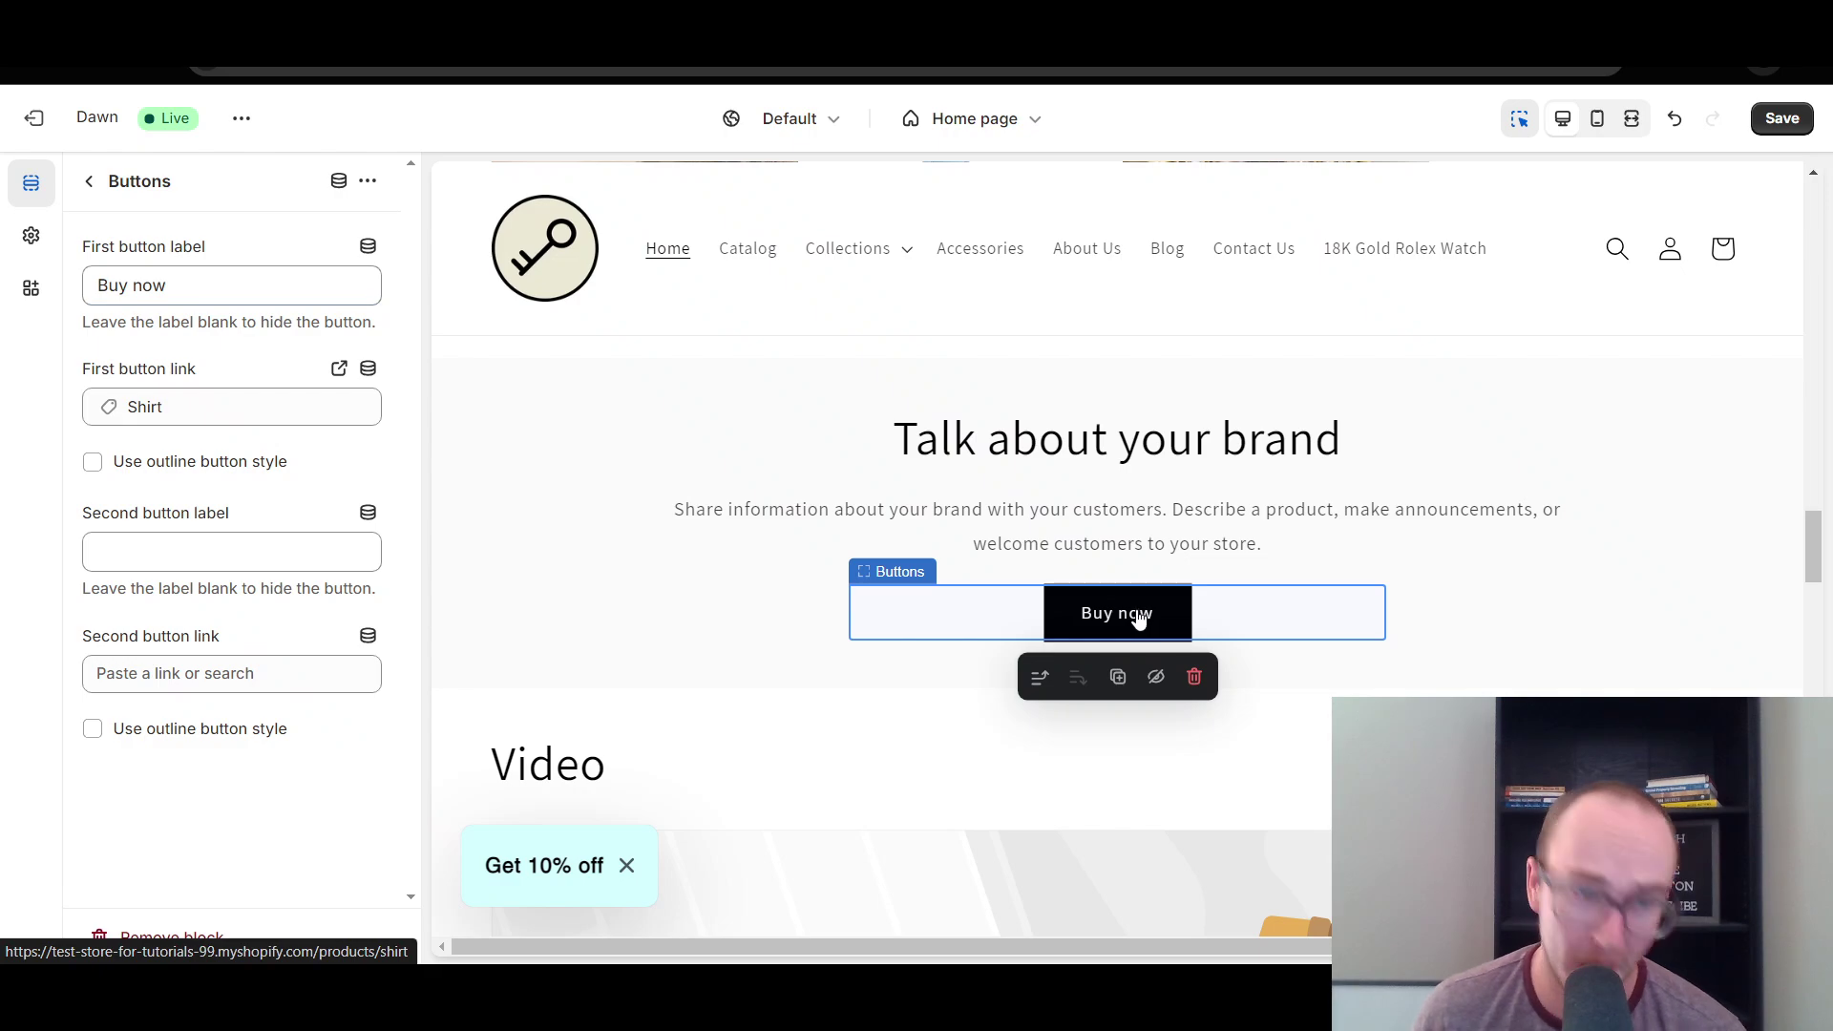
Open the Buy now button's linked page, review the Shirt product page and return to the theme editor.
click(339, 369)
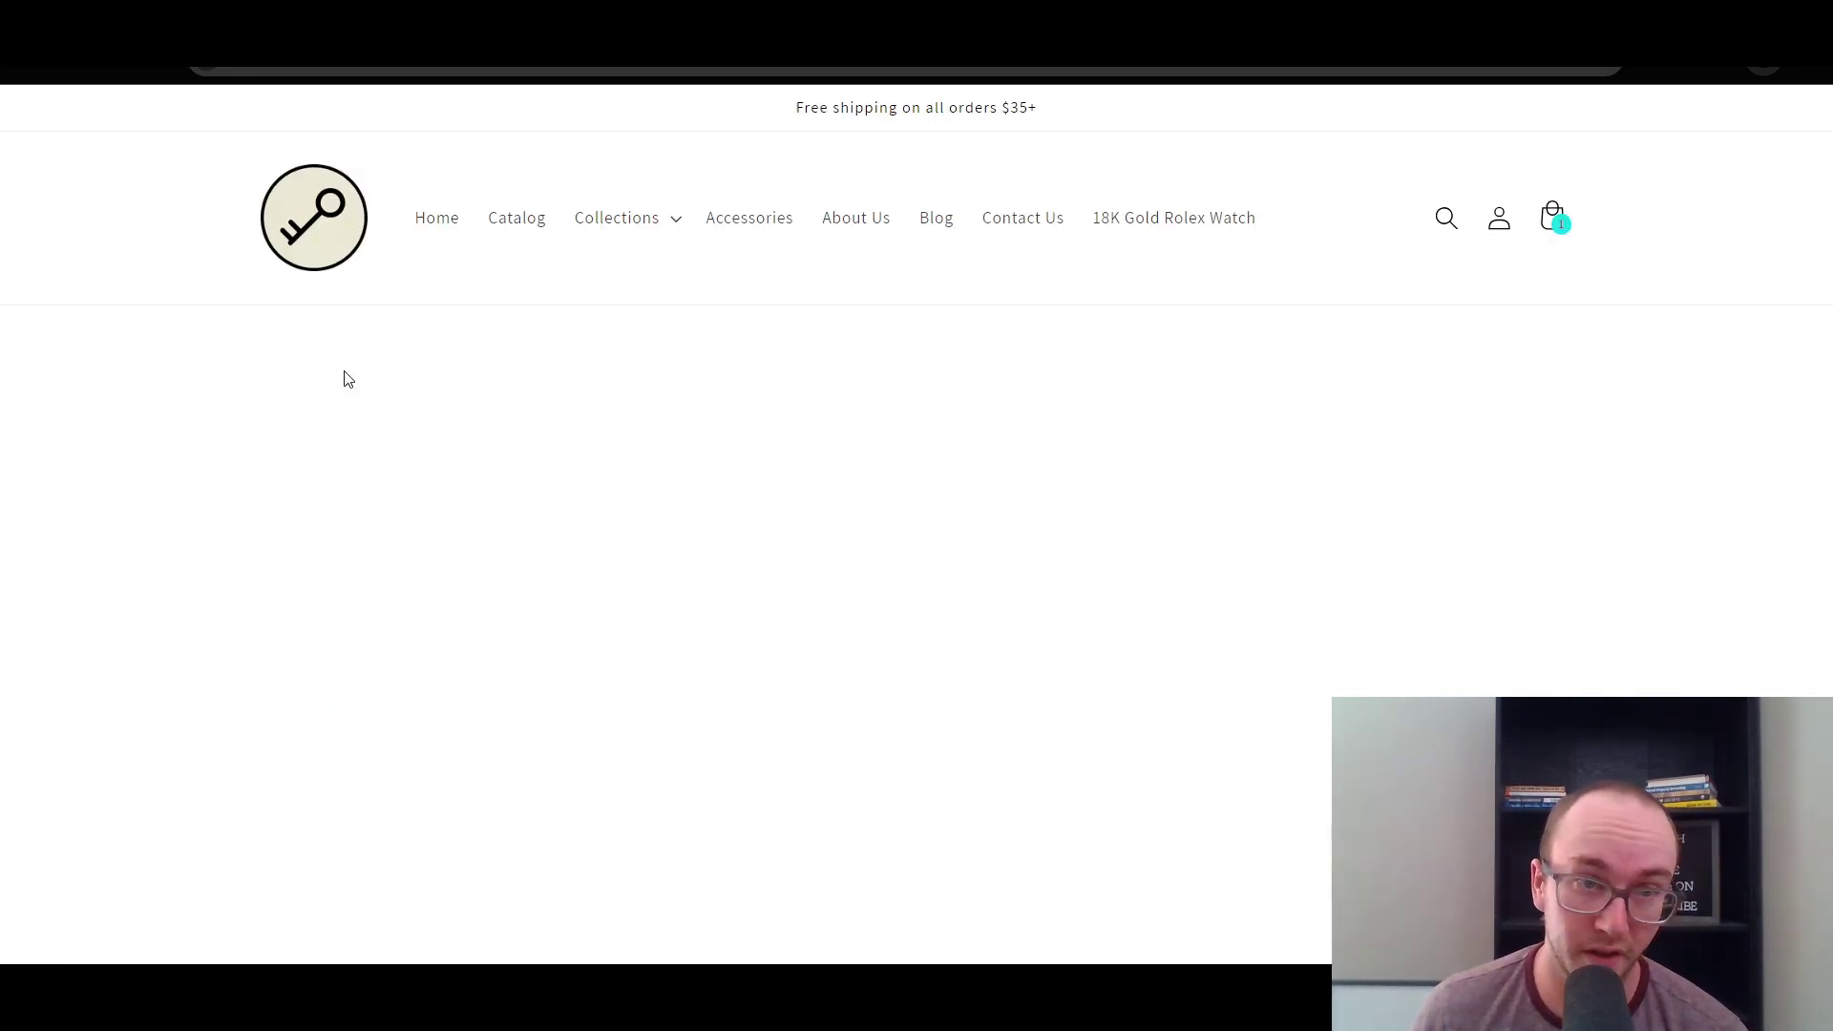
scroll(1649, 356, down, 6)
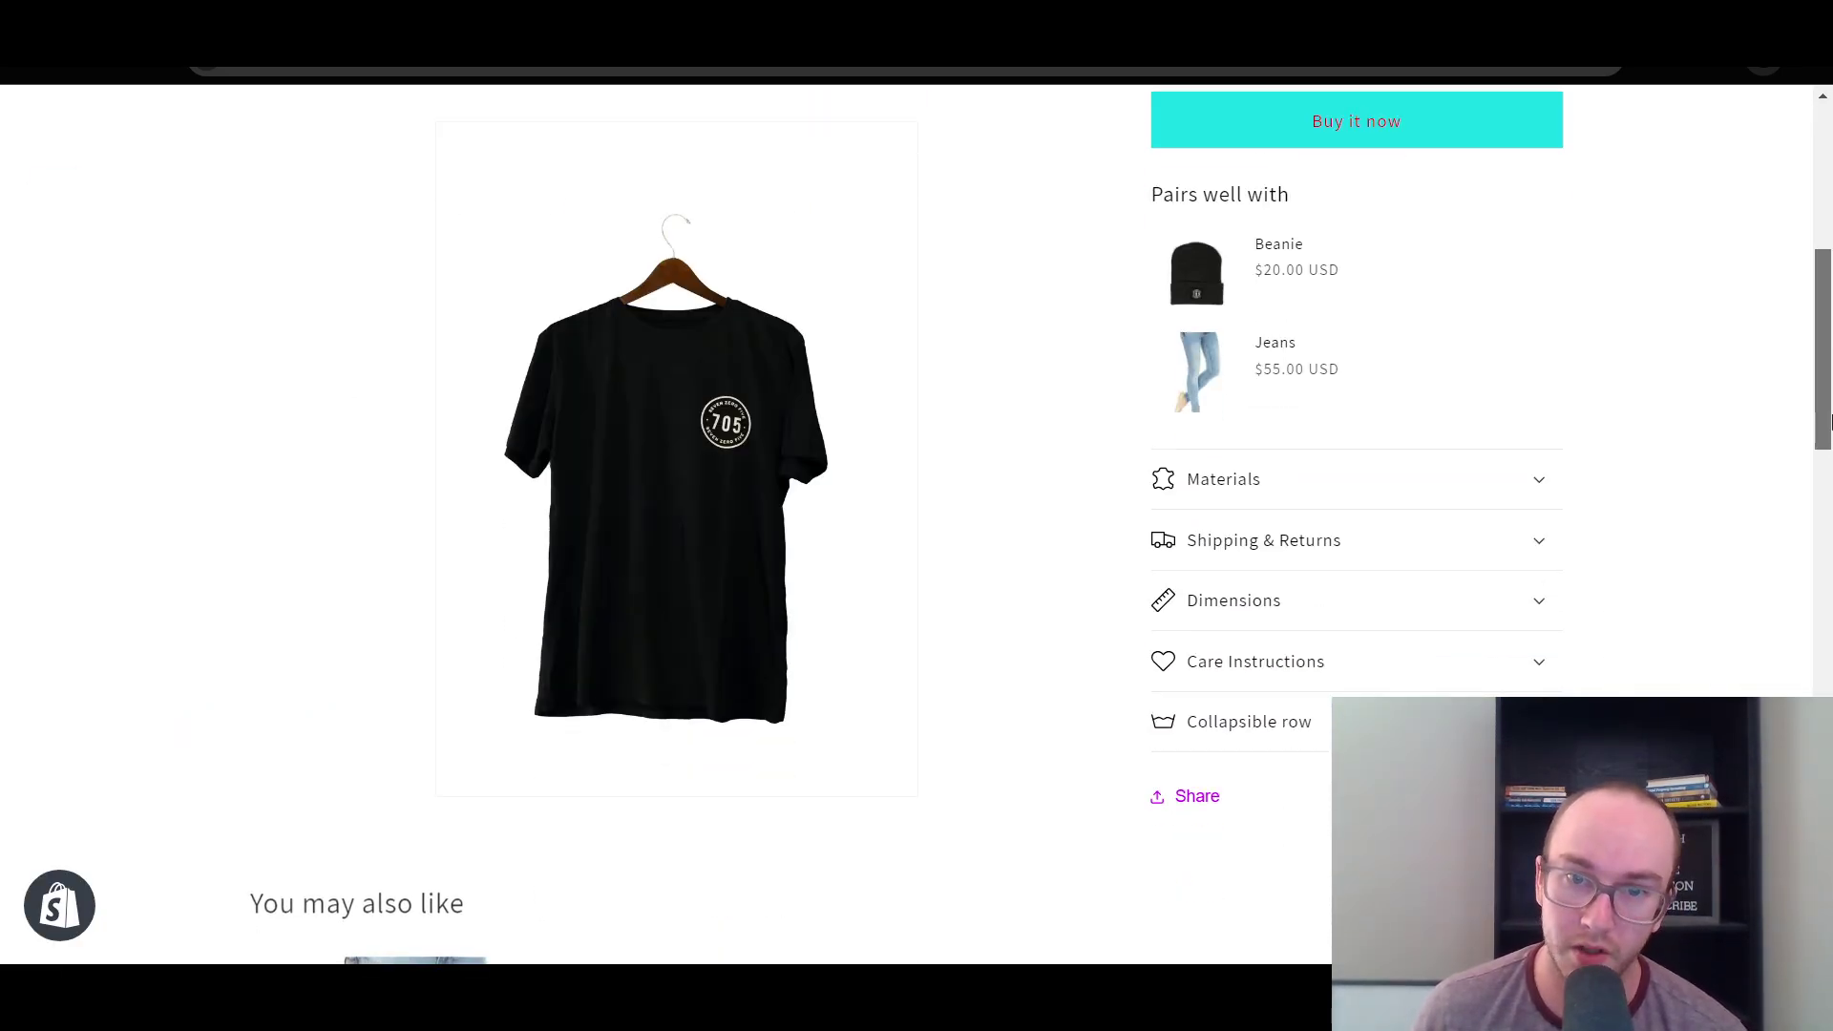
scroll(1827, 318, up, 6)
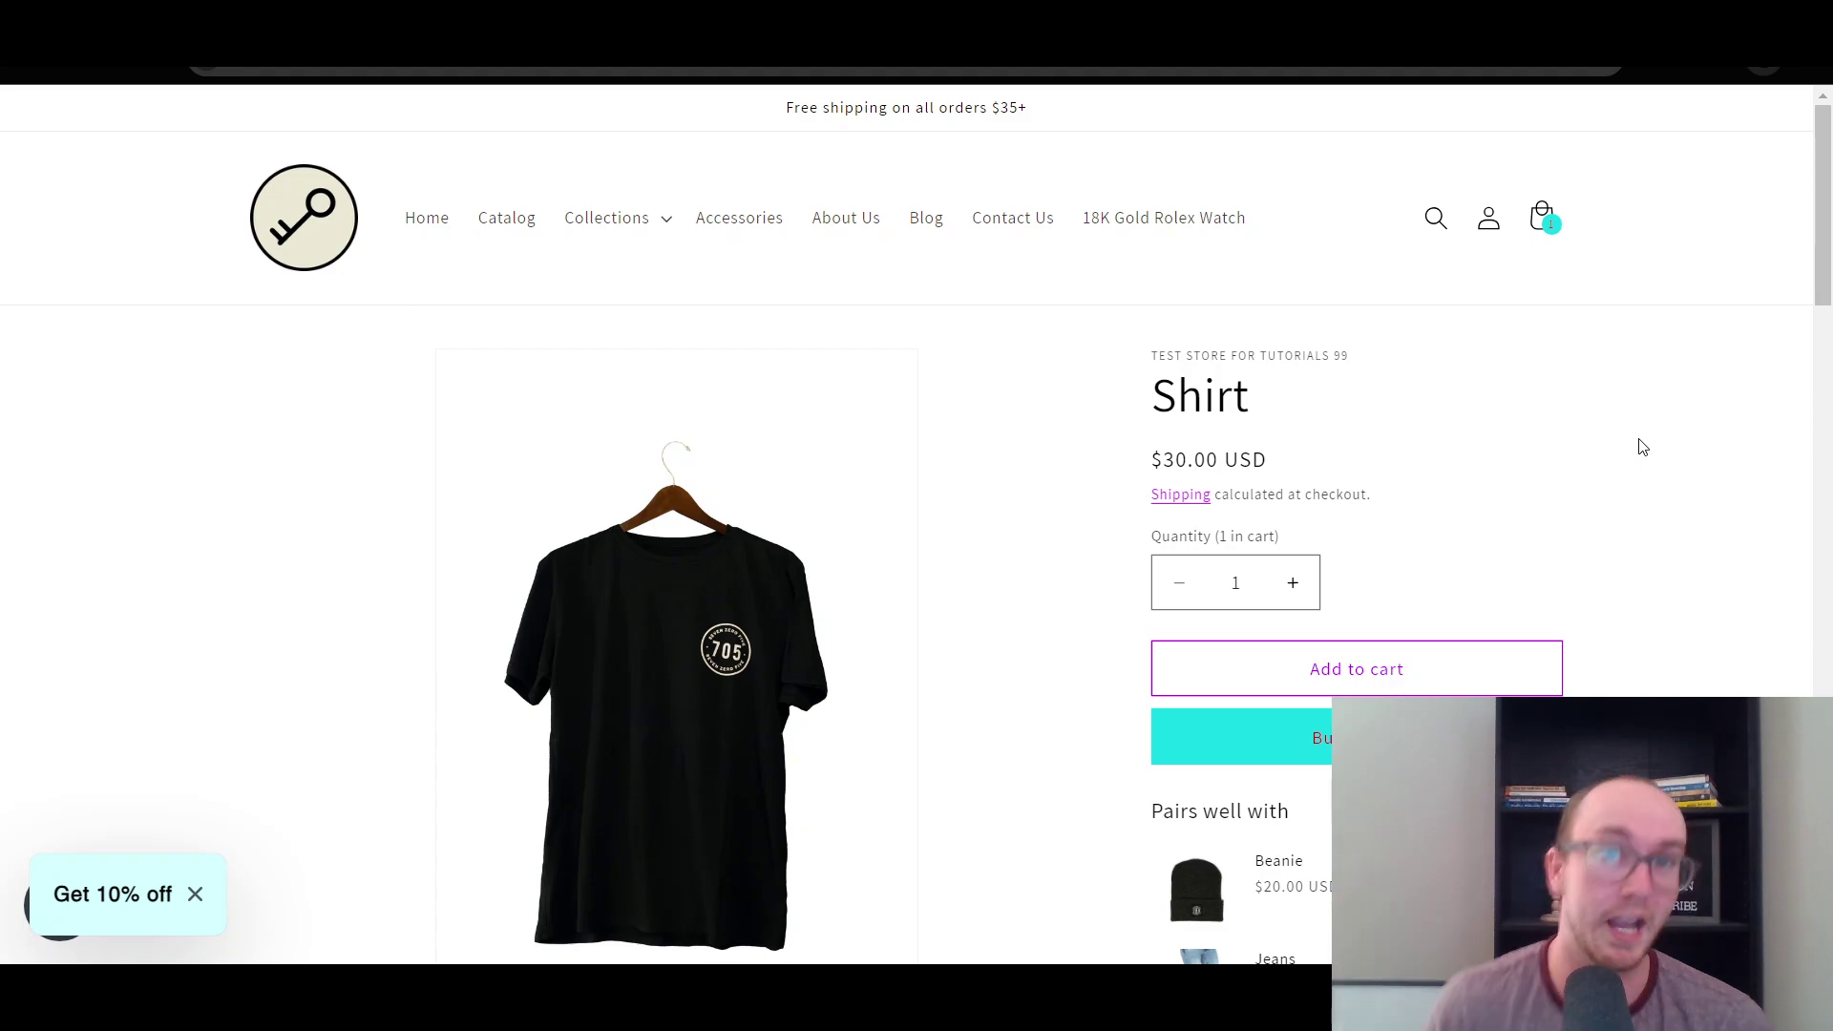
key(ctrl+w)
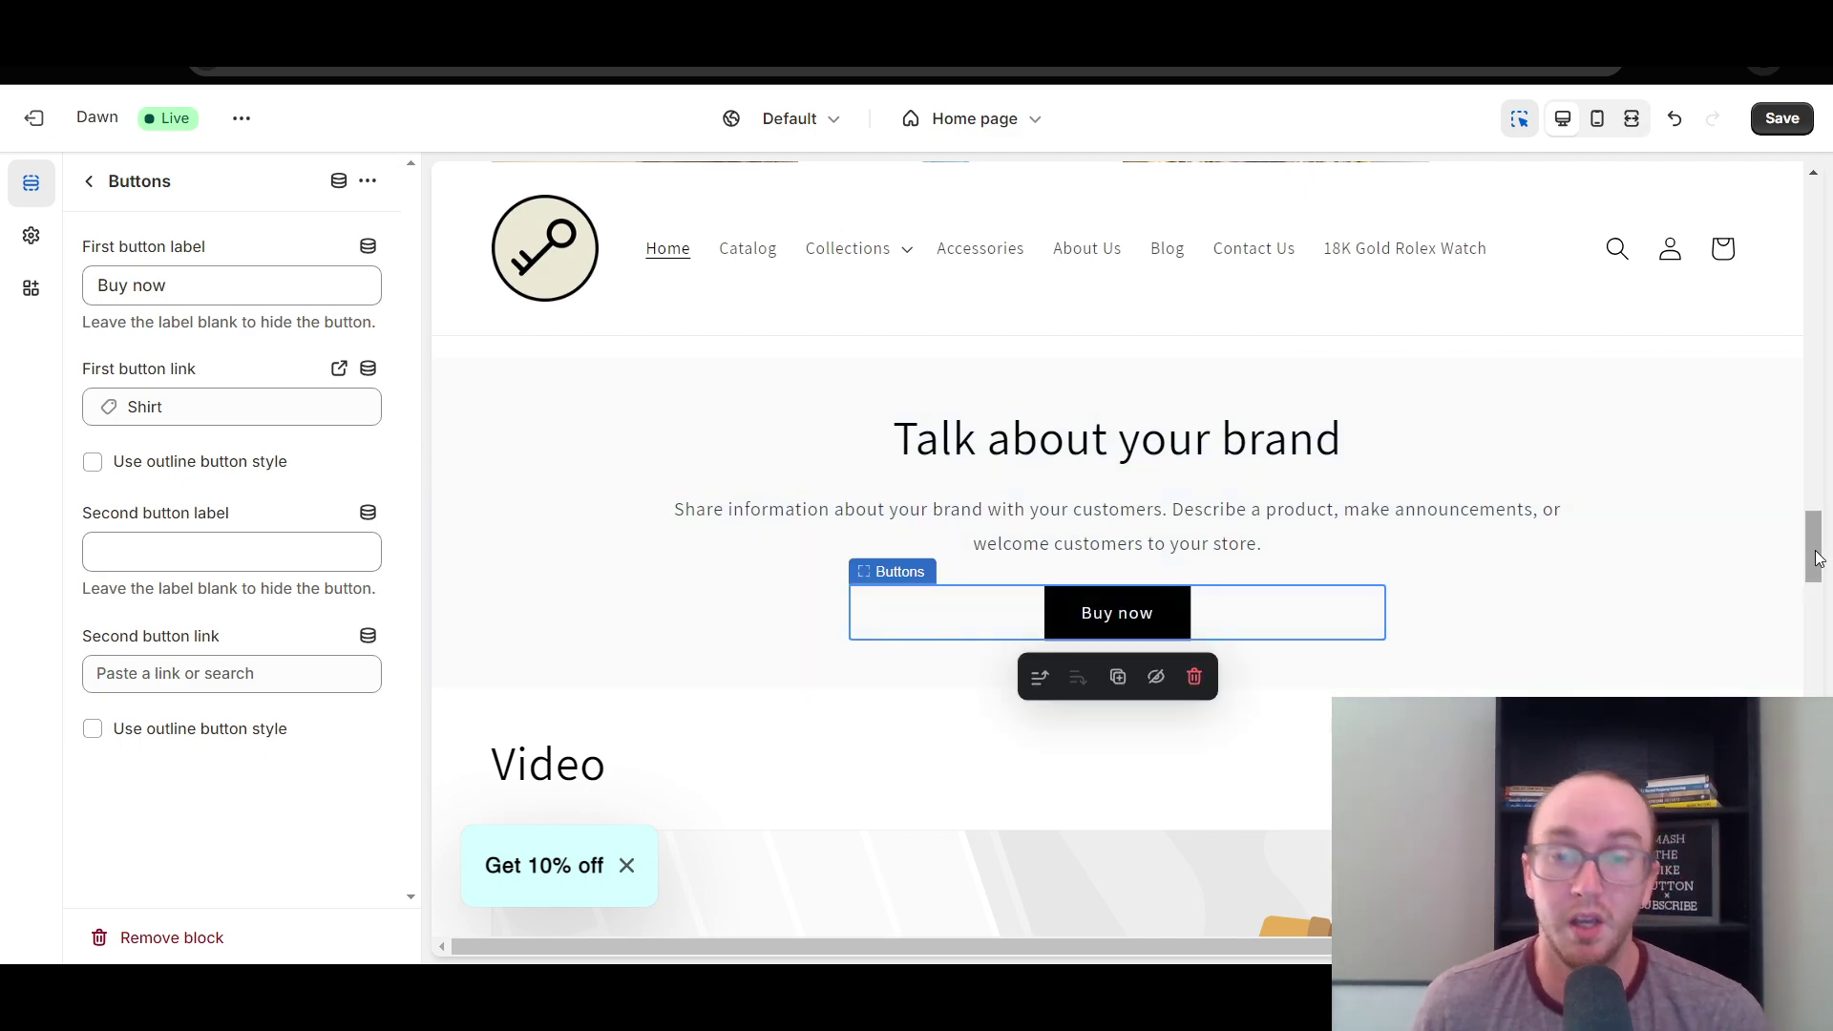
Examine the Shirt's Add to cart and Buy it now buttons again and return to the rich text section.
drag(1817, 558, 1797, 314)
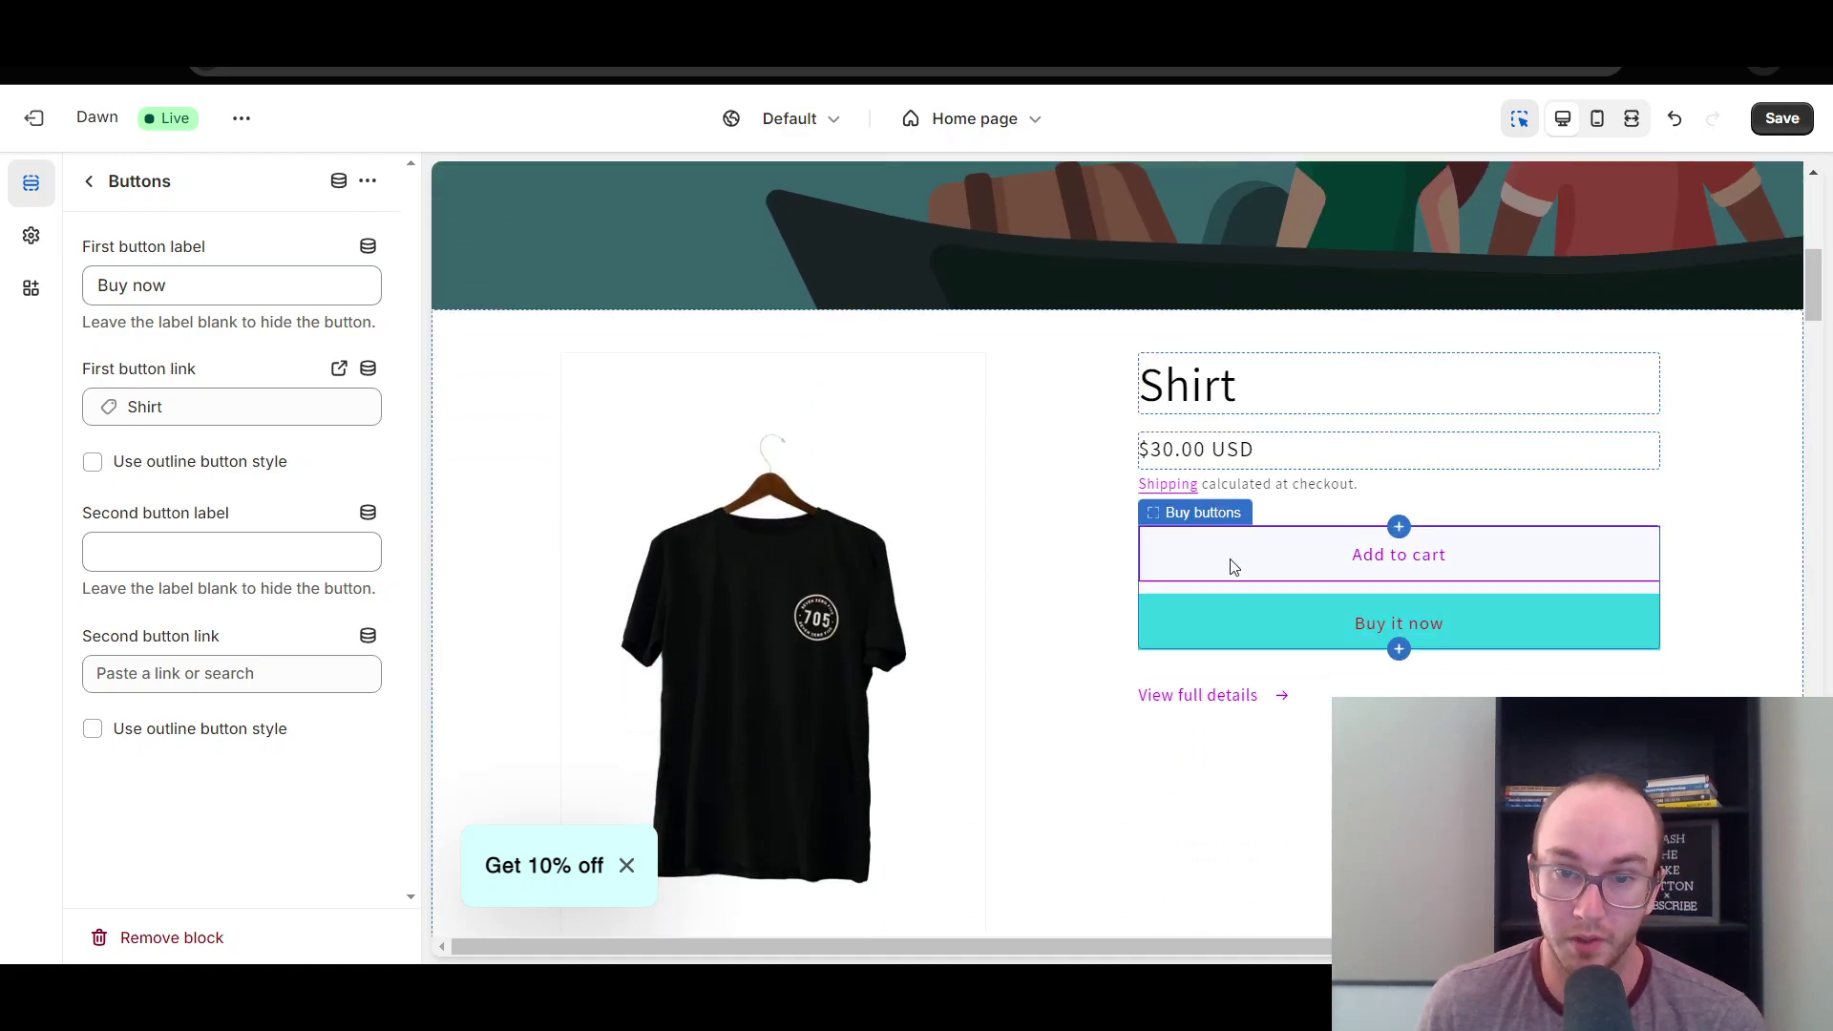
drag(1813, 286, 1813, 292)
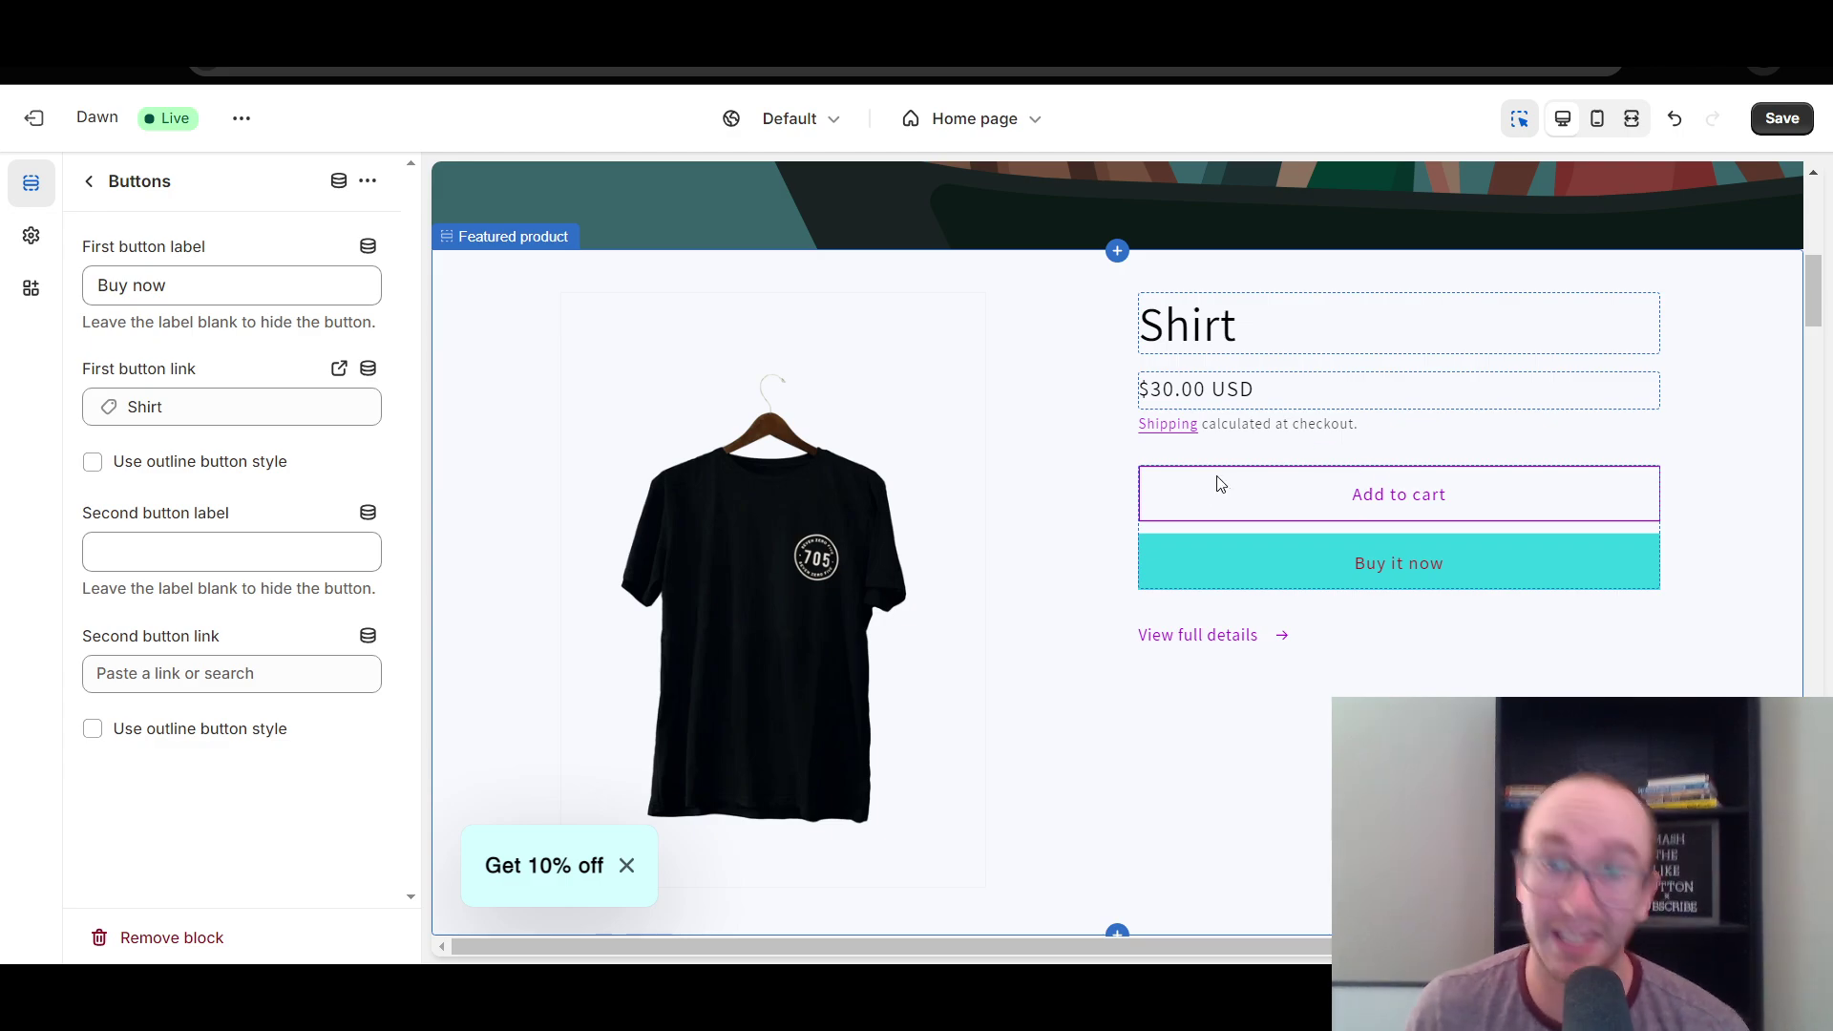
drag(1824, 291, 1812, 565)
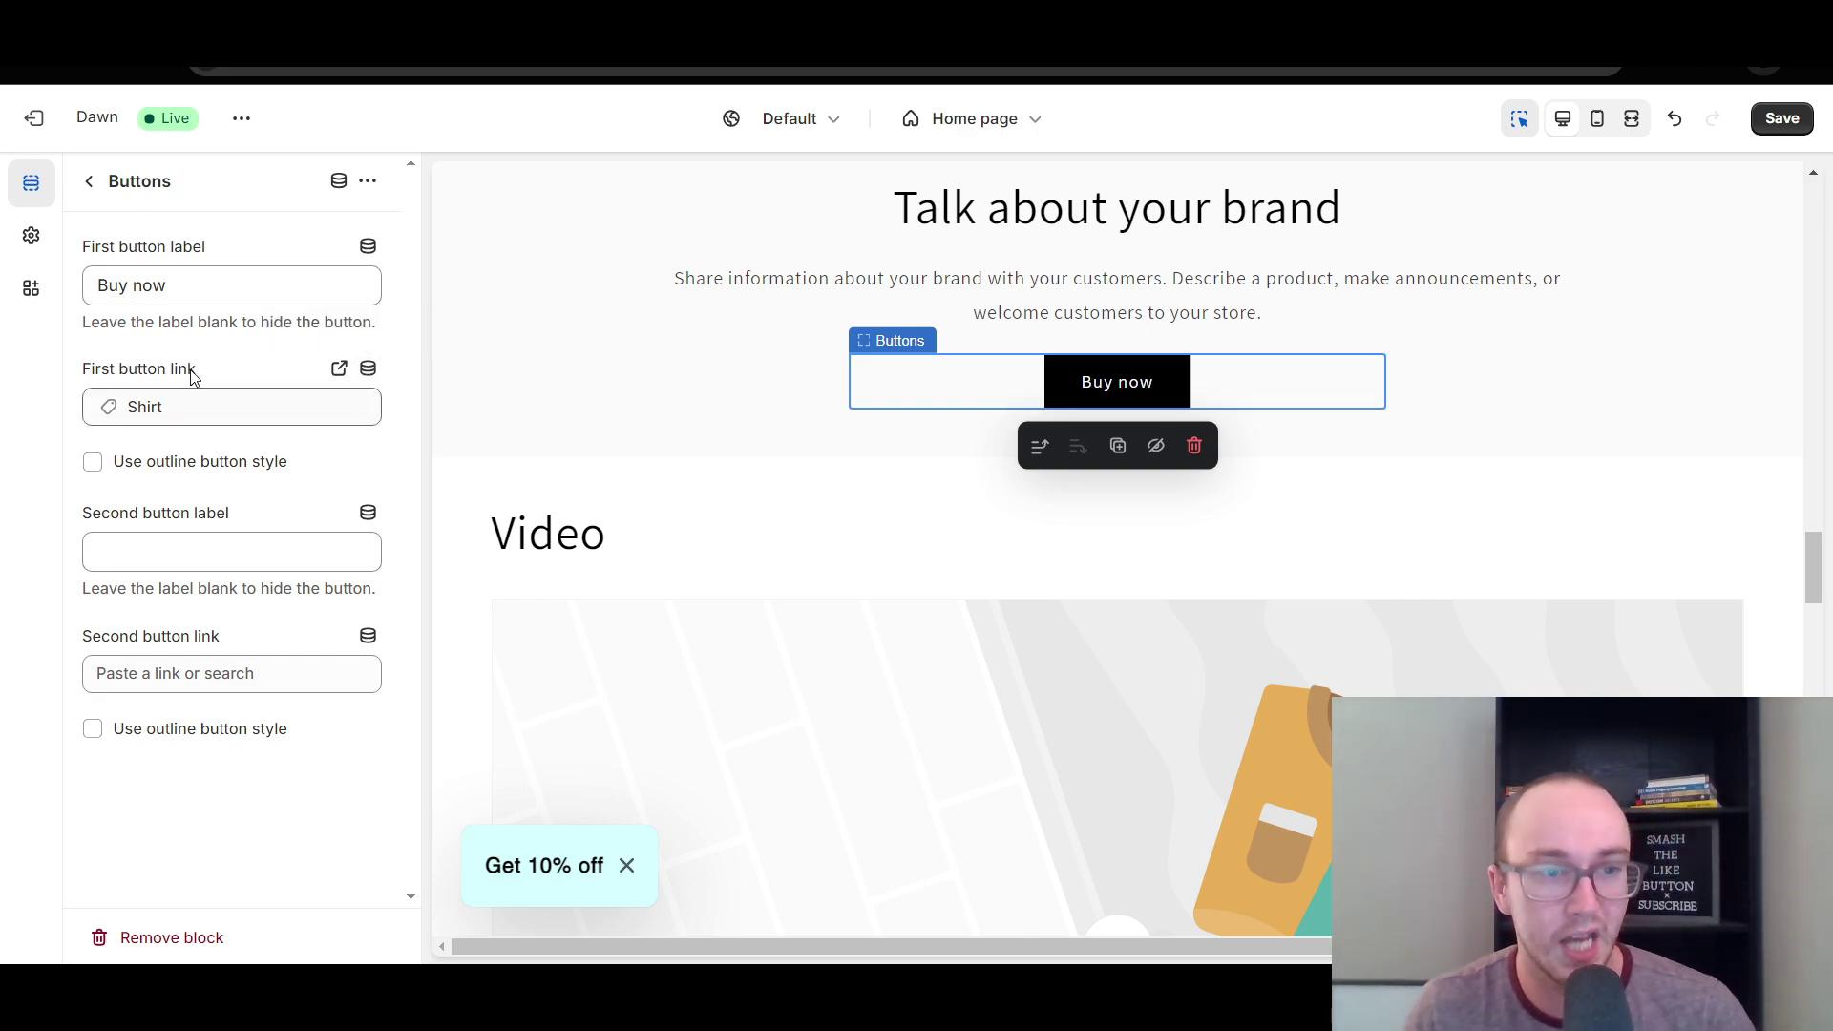
Review the kinds of destinations available for the Buy now button's link in the rich text section.
click(205, 406)
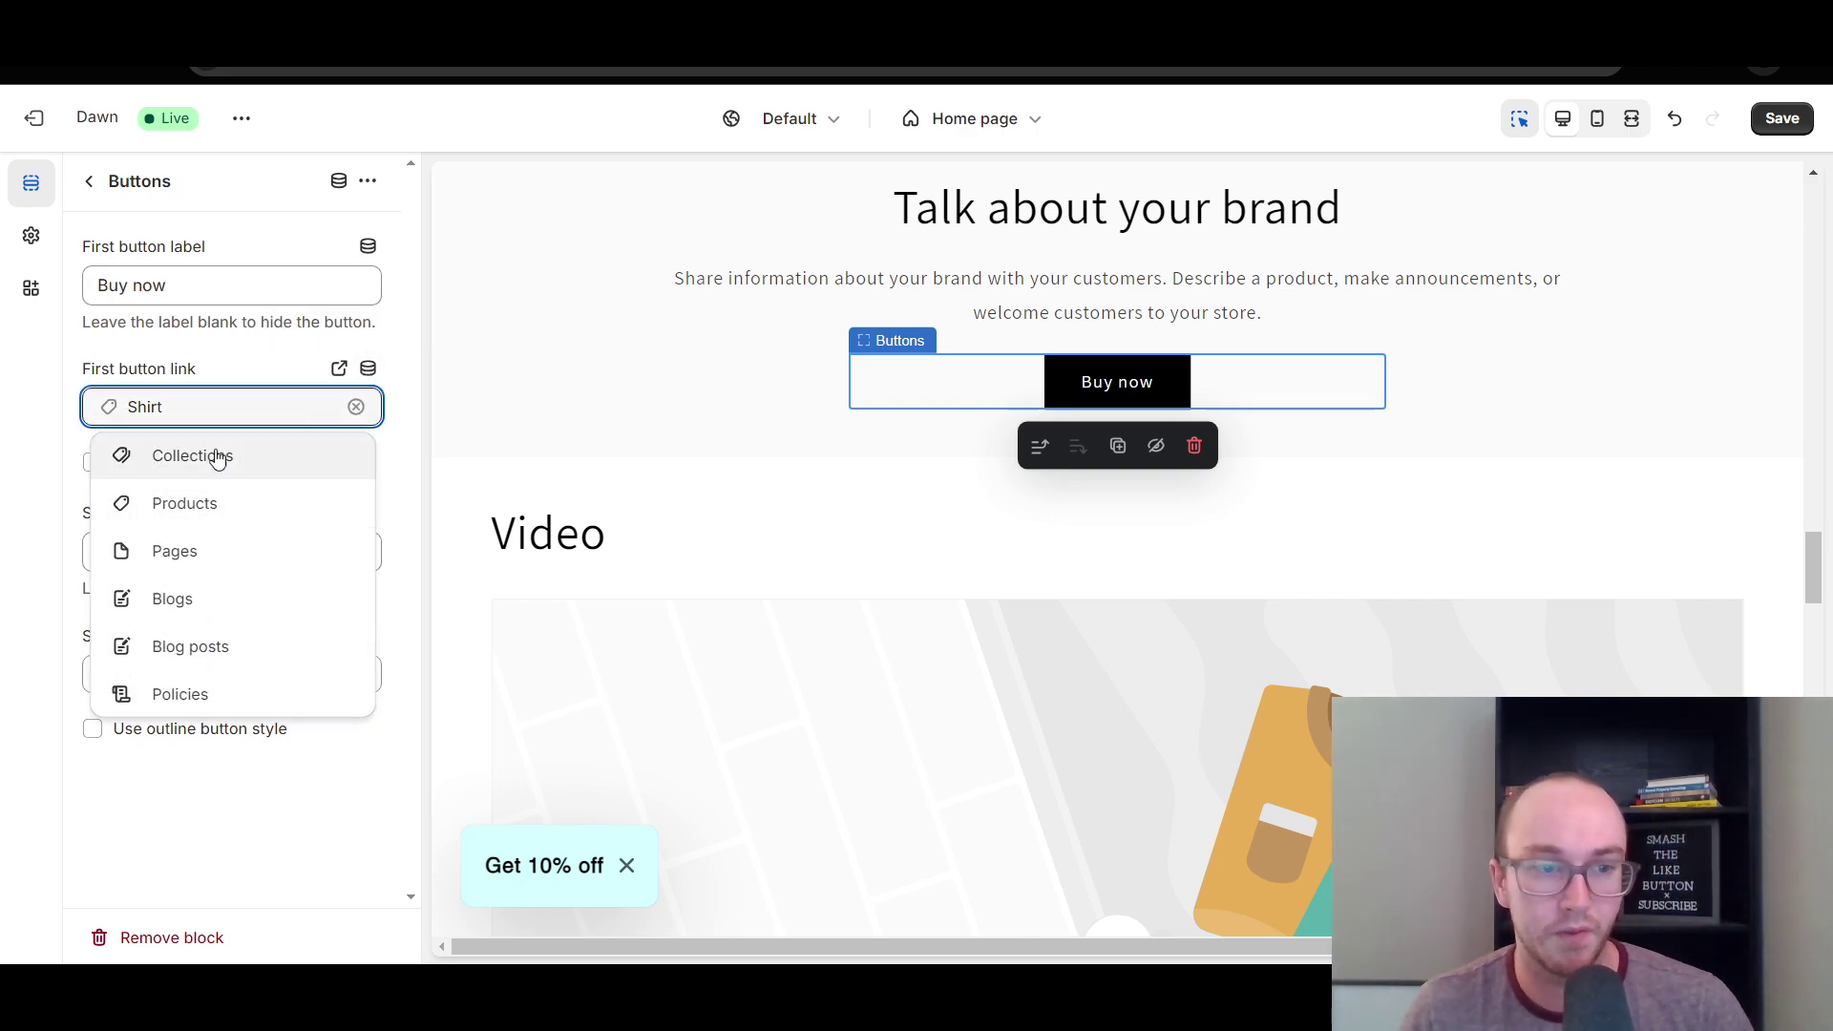
click(238, 373)
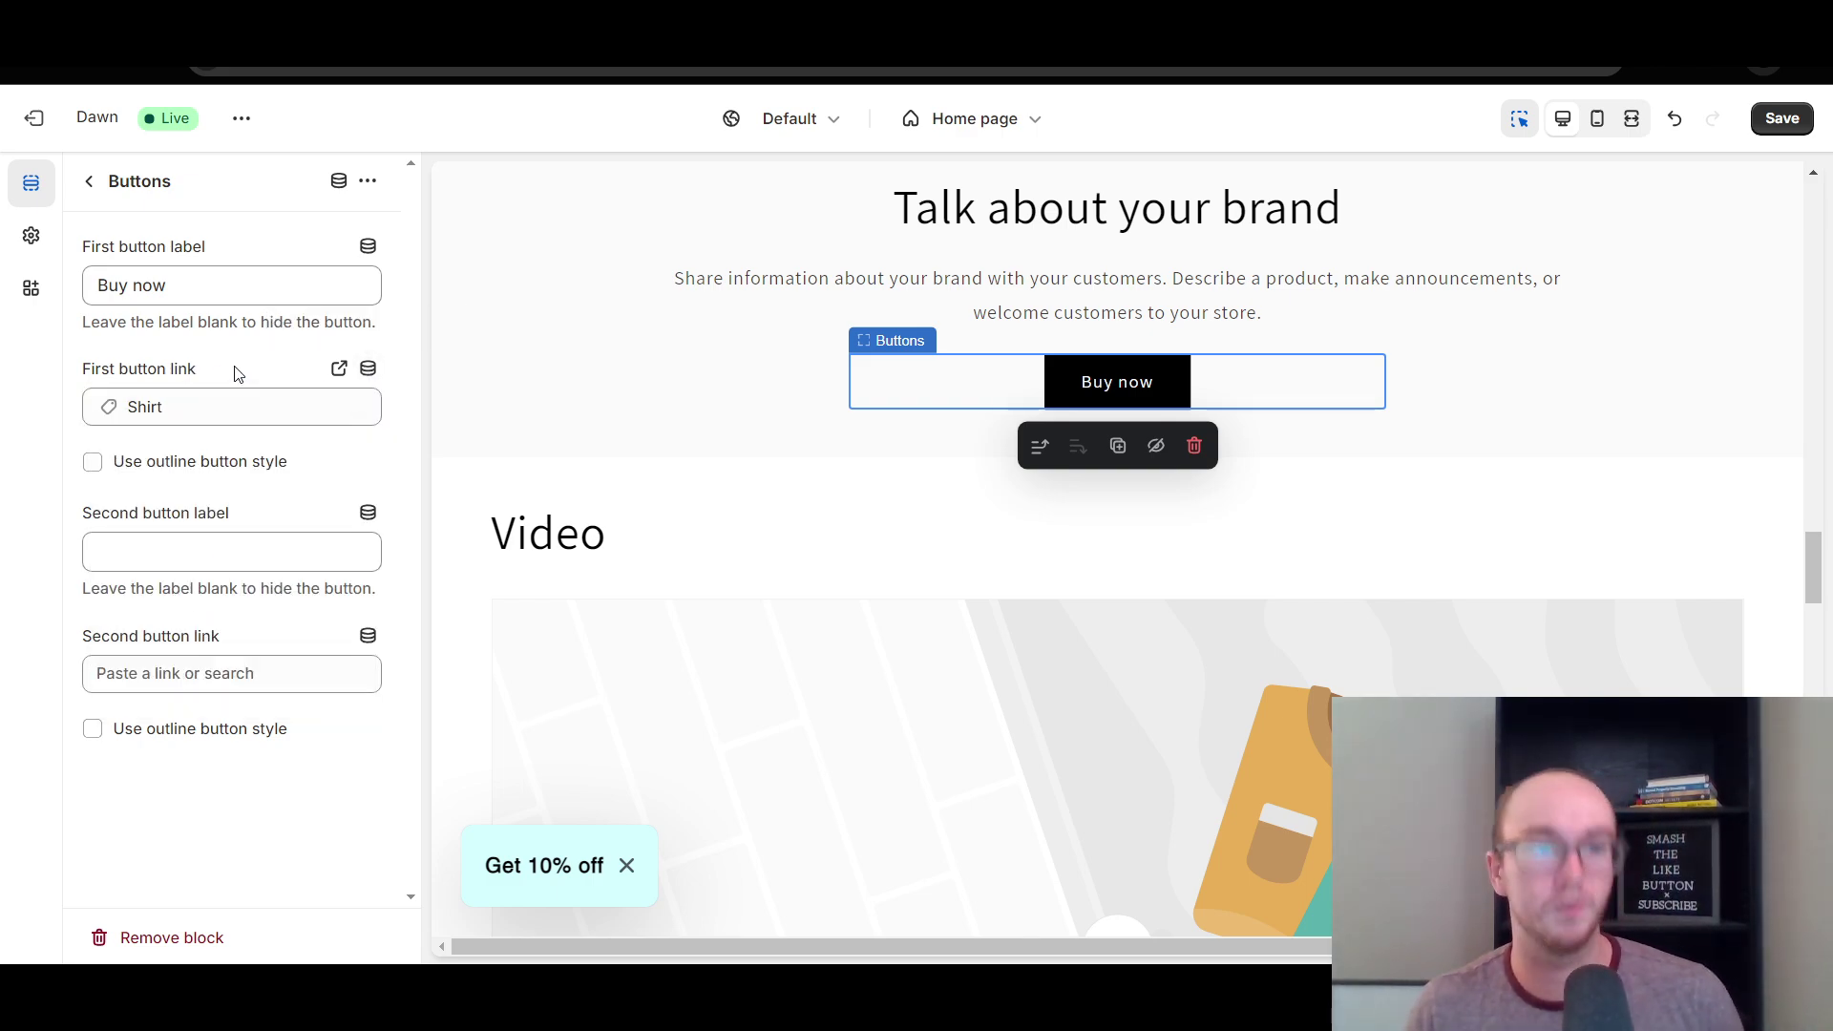
click(229, 417)
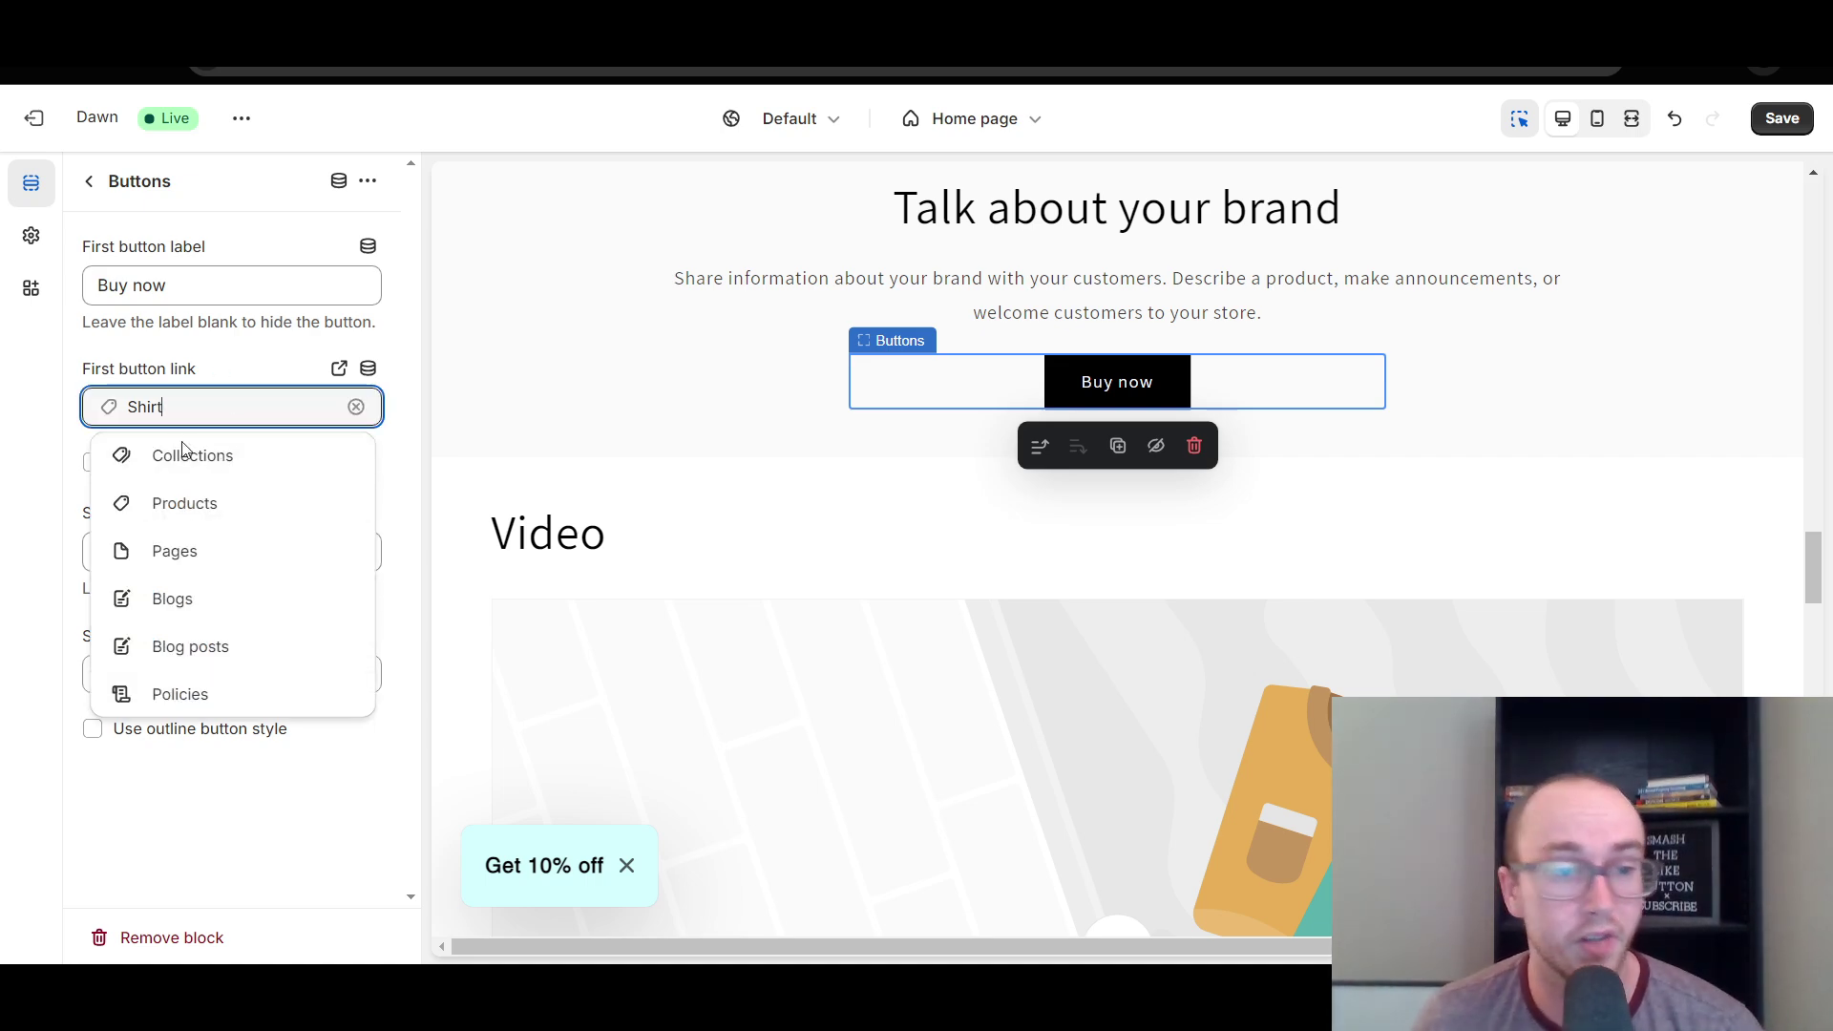
click(245, 365)
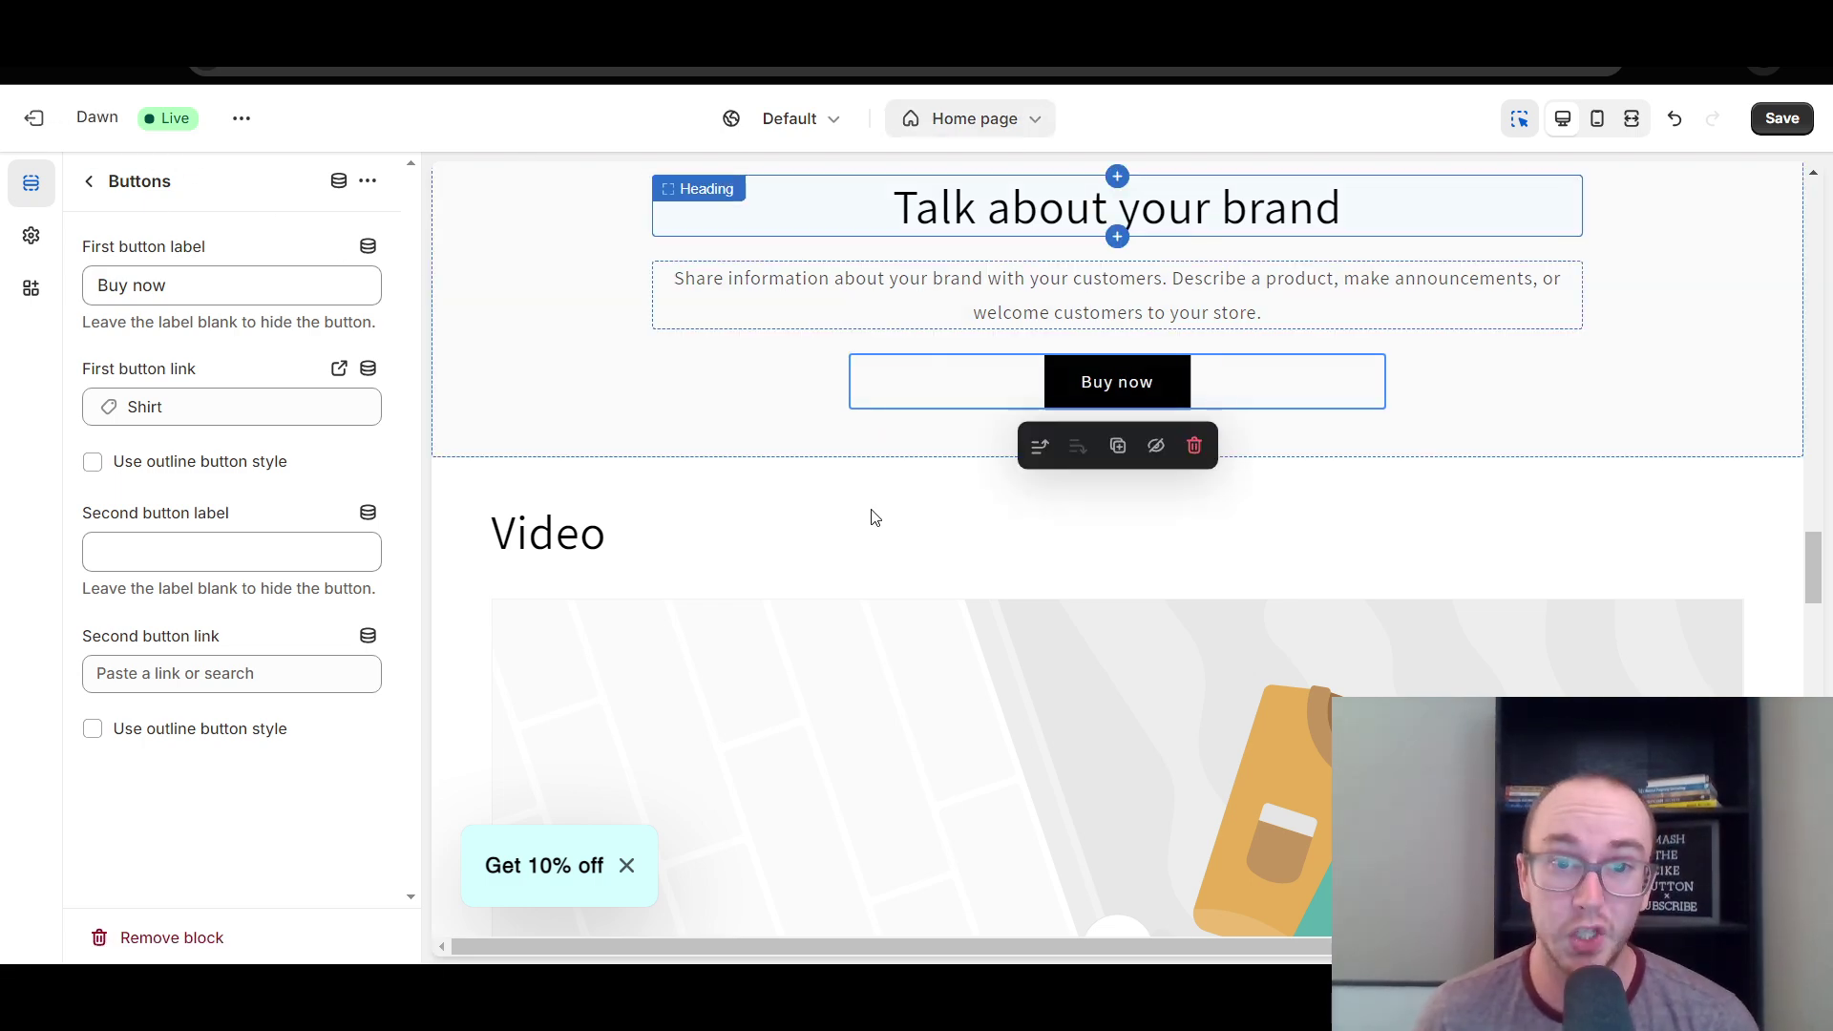
Switch the theme editor from the home page to the Default product template.
scroll(970, 225, up, 10)
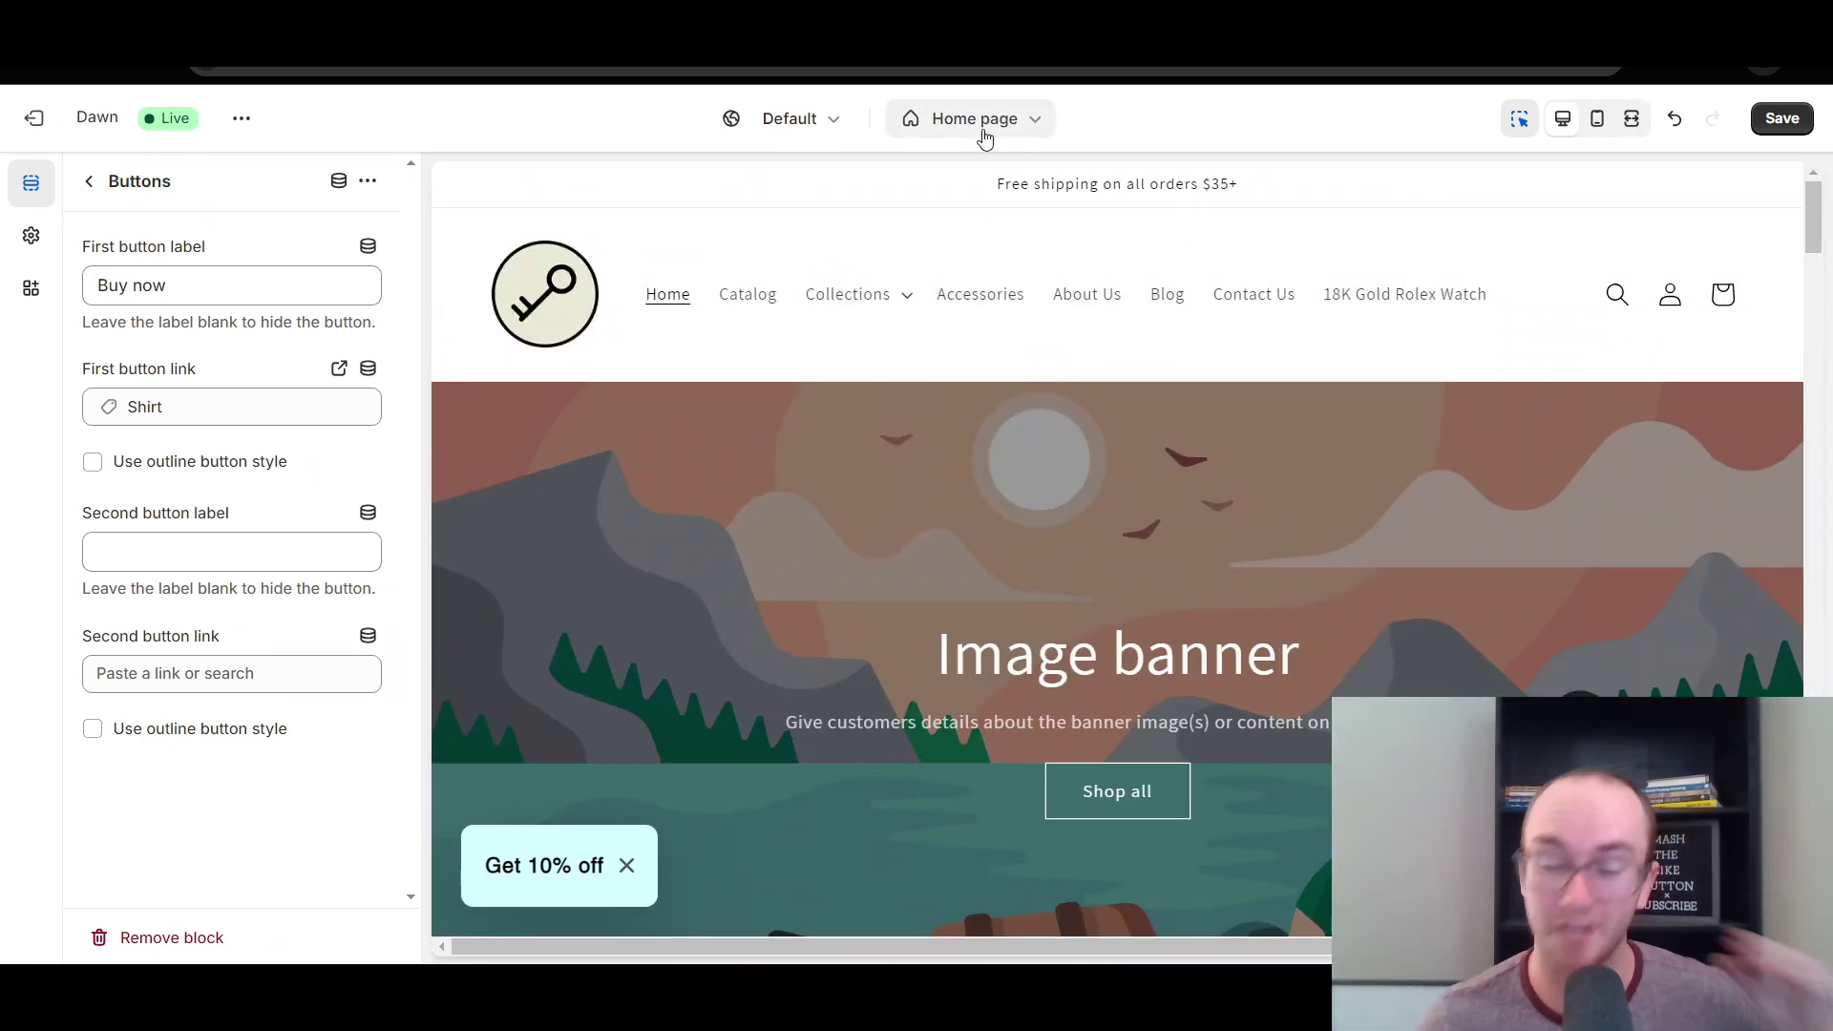
click(984, 137)
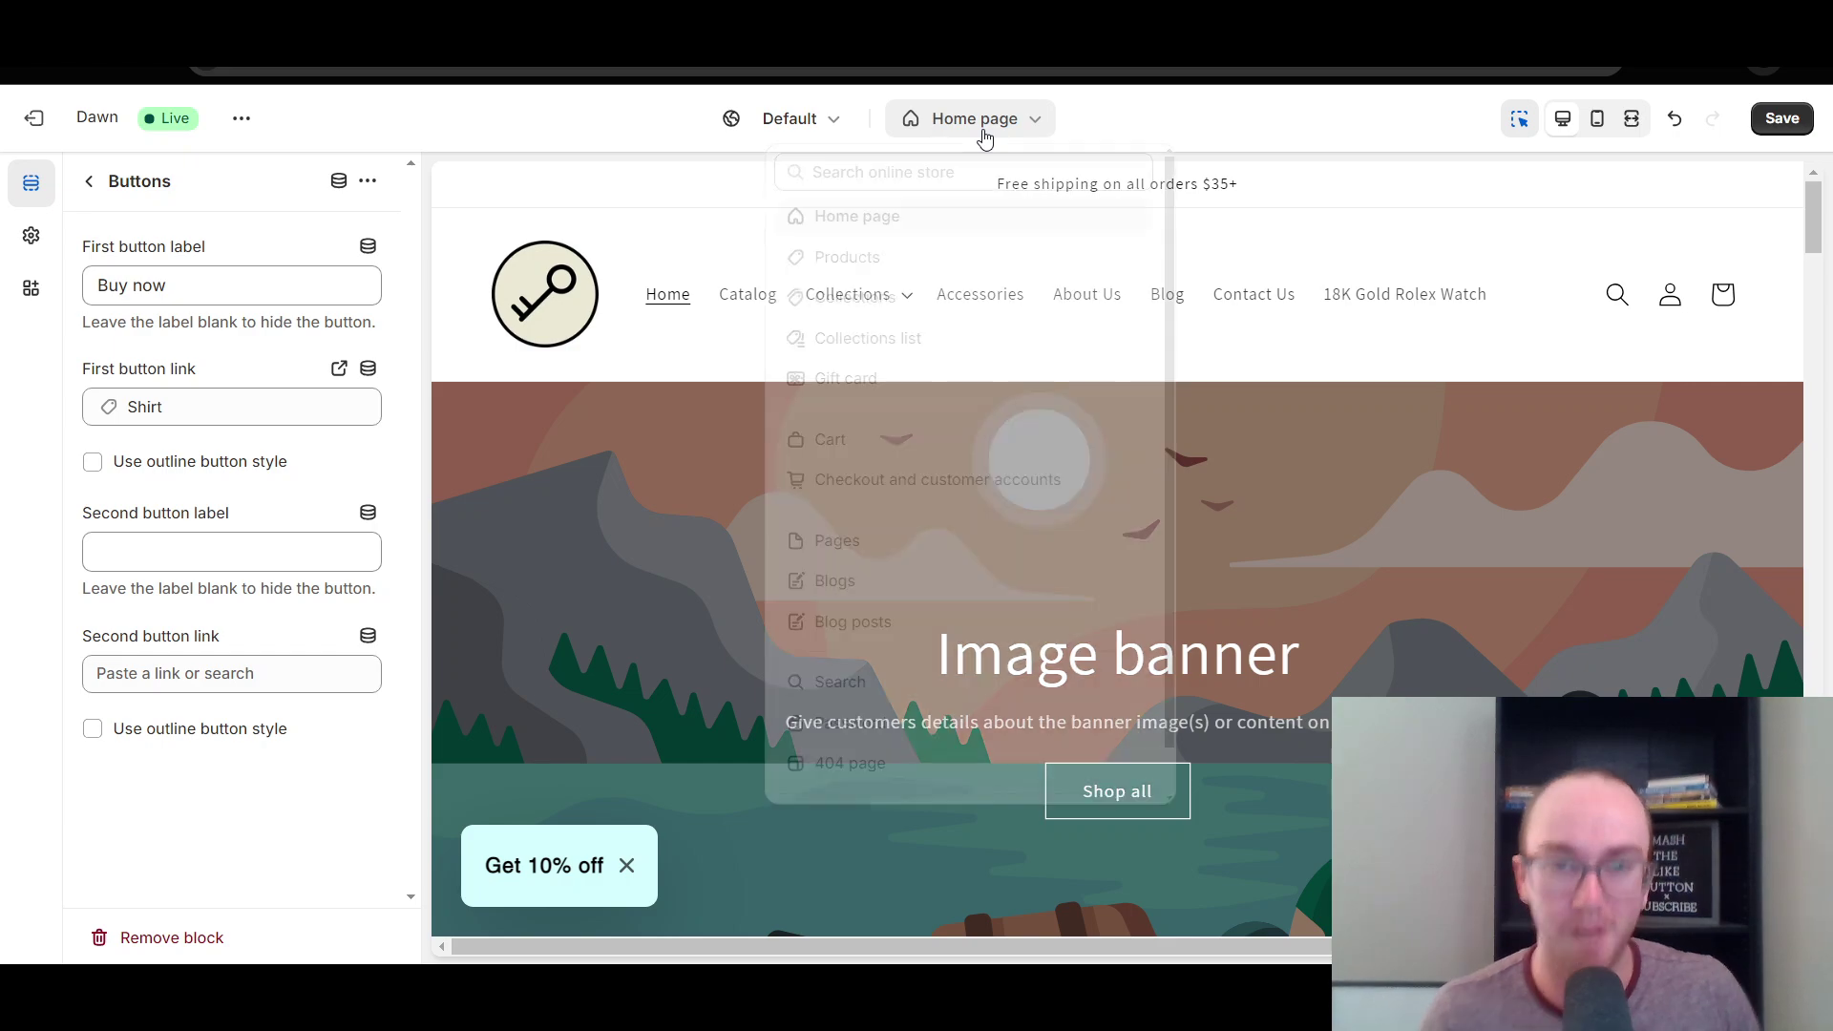
click(984, 135)
scroll(1212, 684, down, 2)
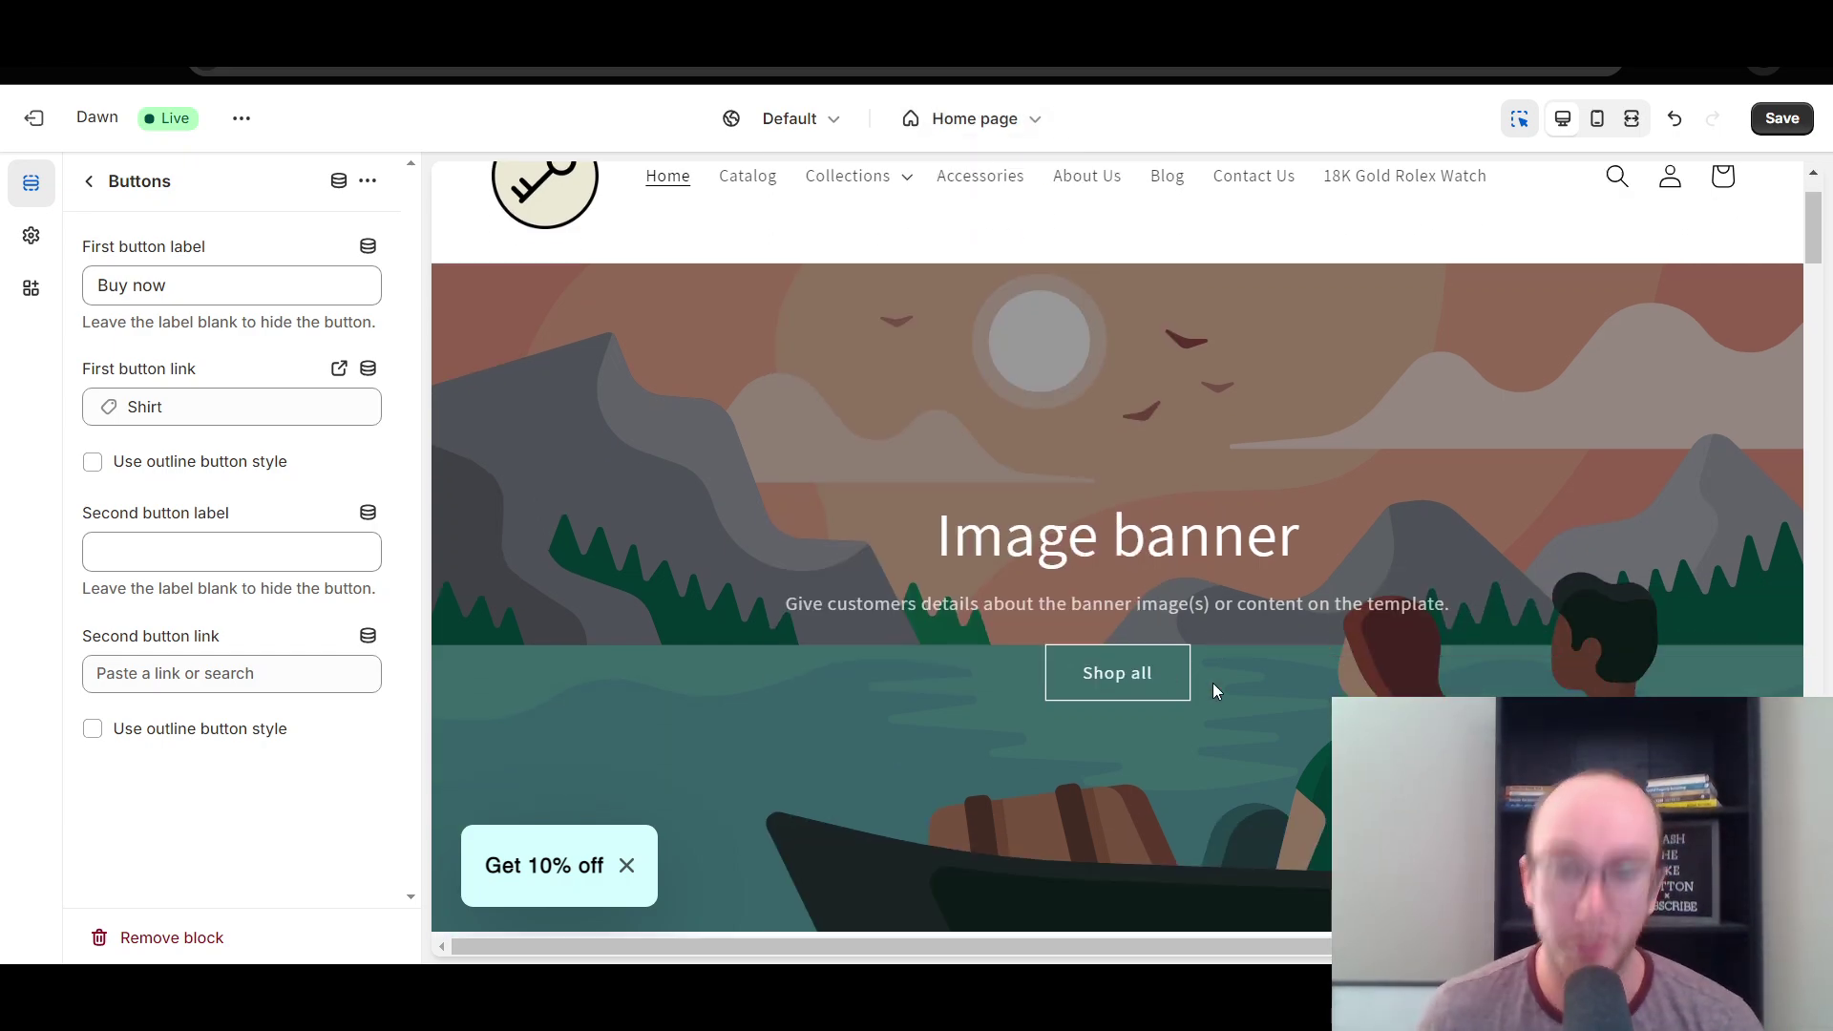
scroll(1213, 688, down, 6)
scroll(1022, 696, up, 7)
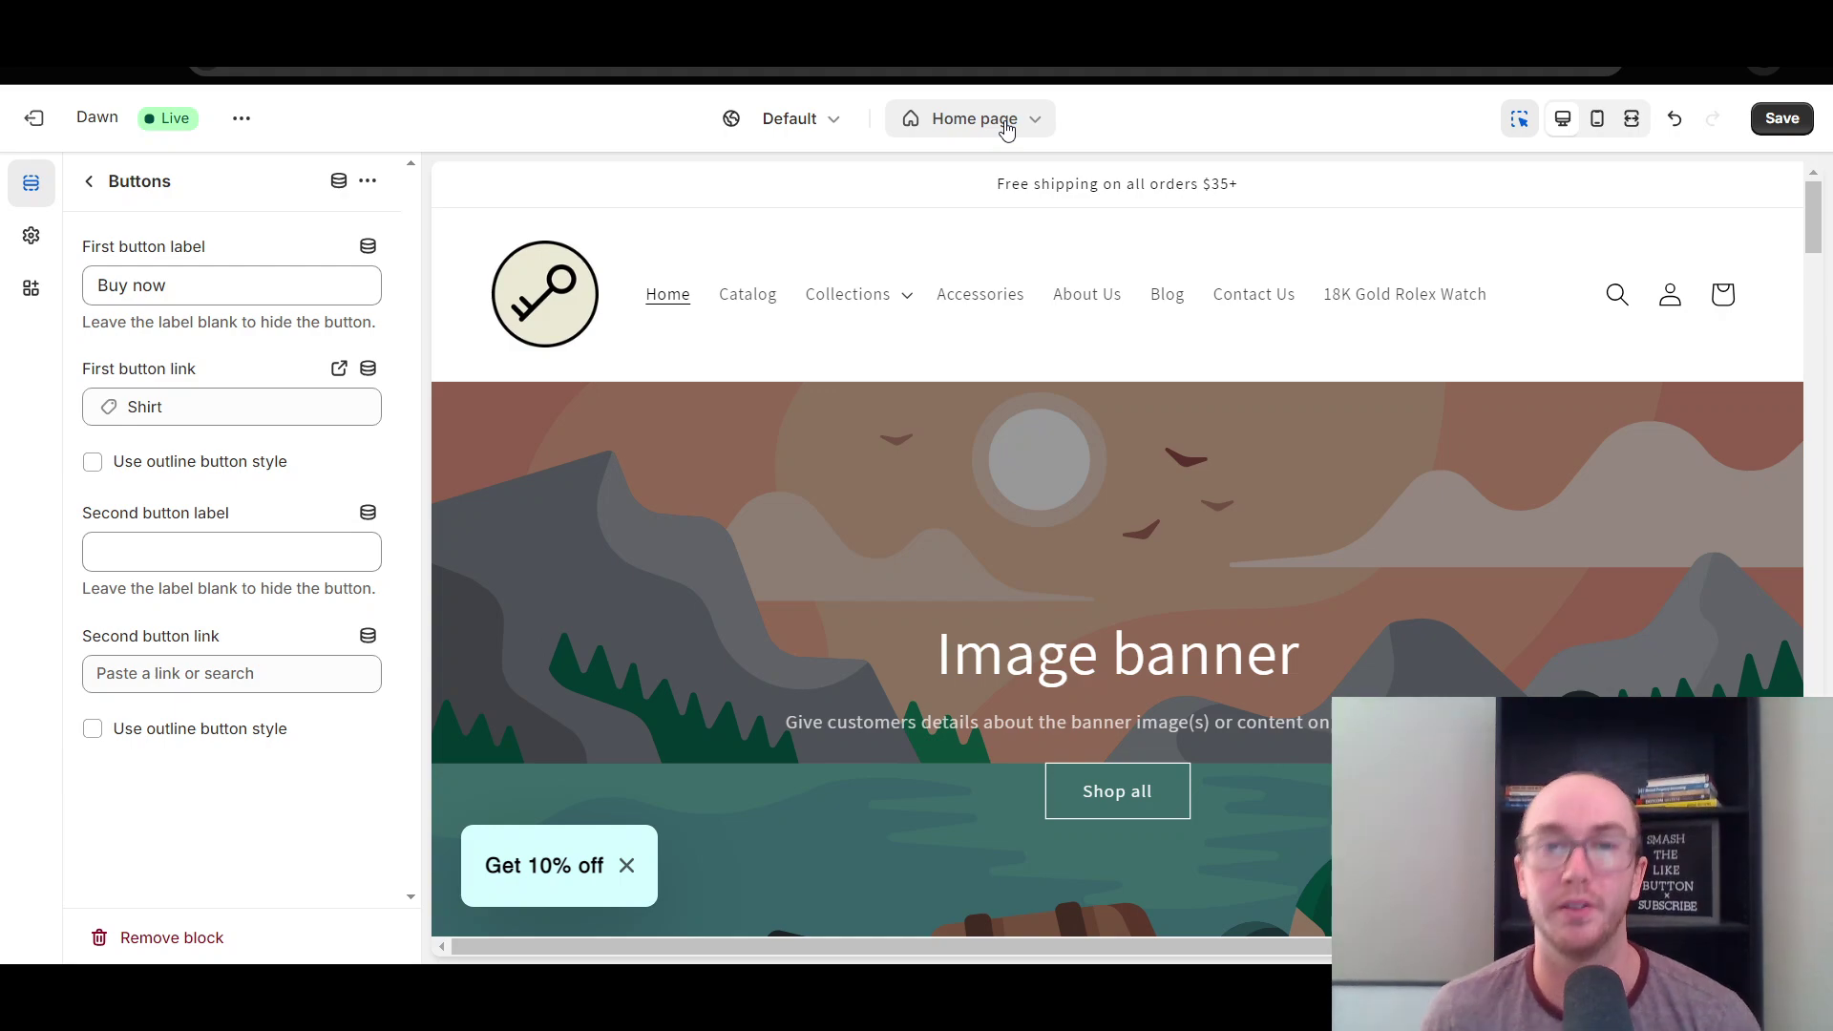
click(1007, 130)
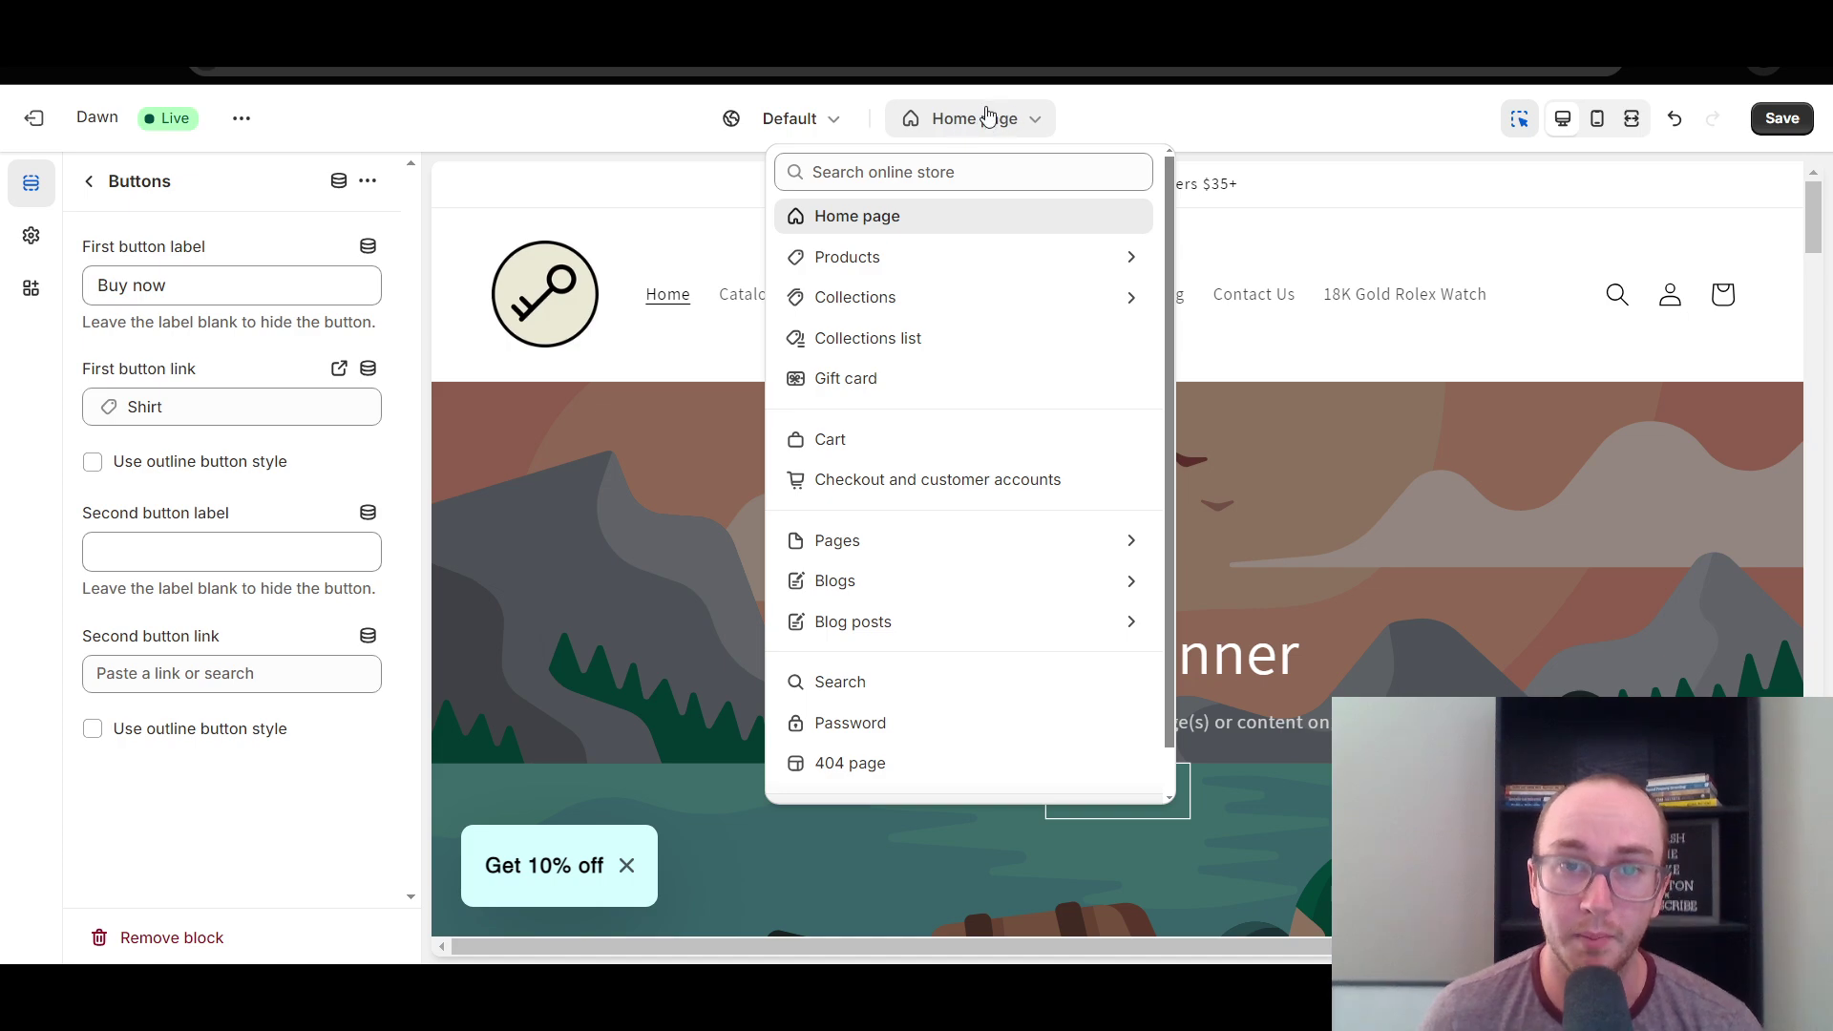
click(888, 266)
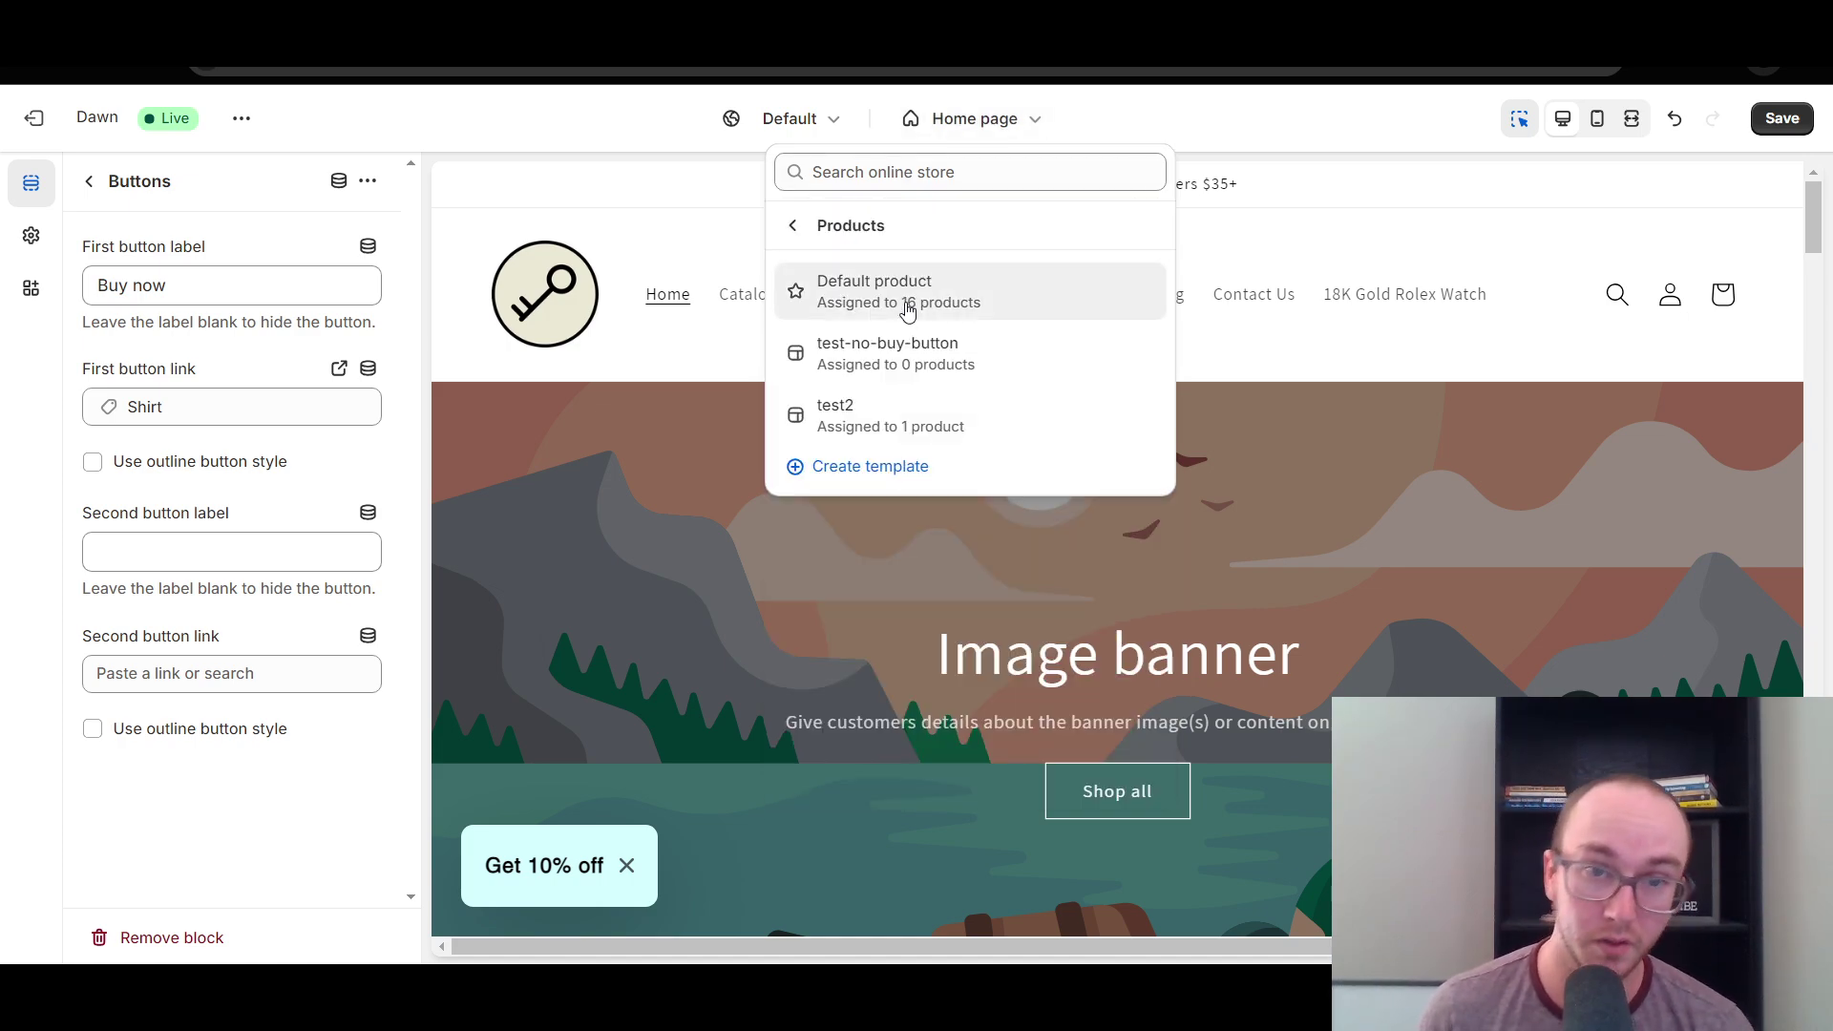
click(908, 309)
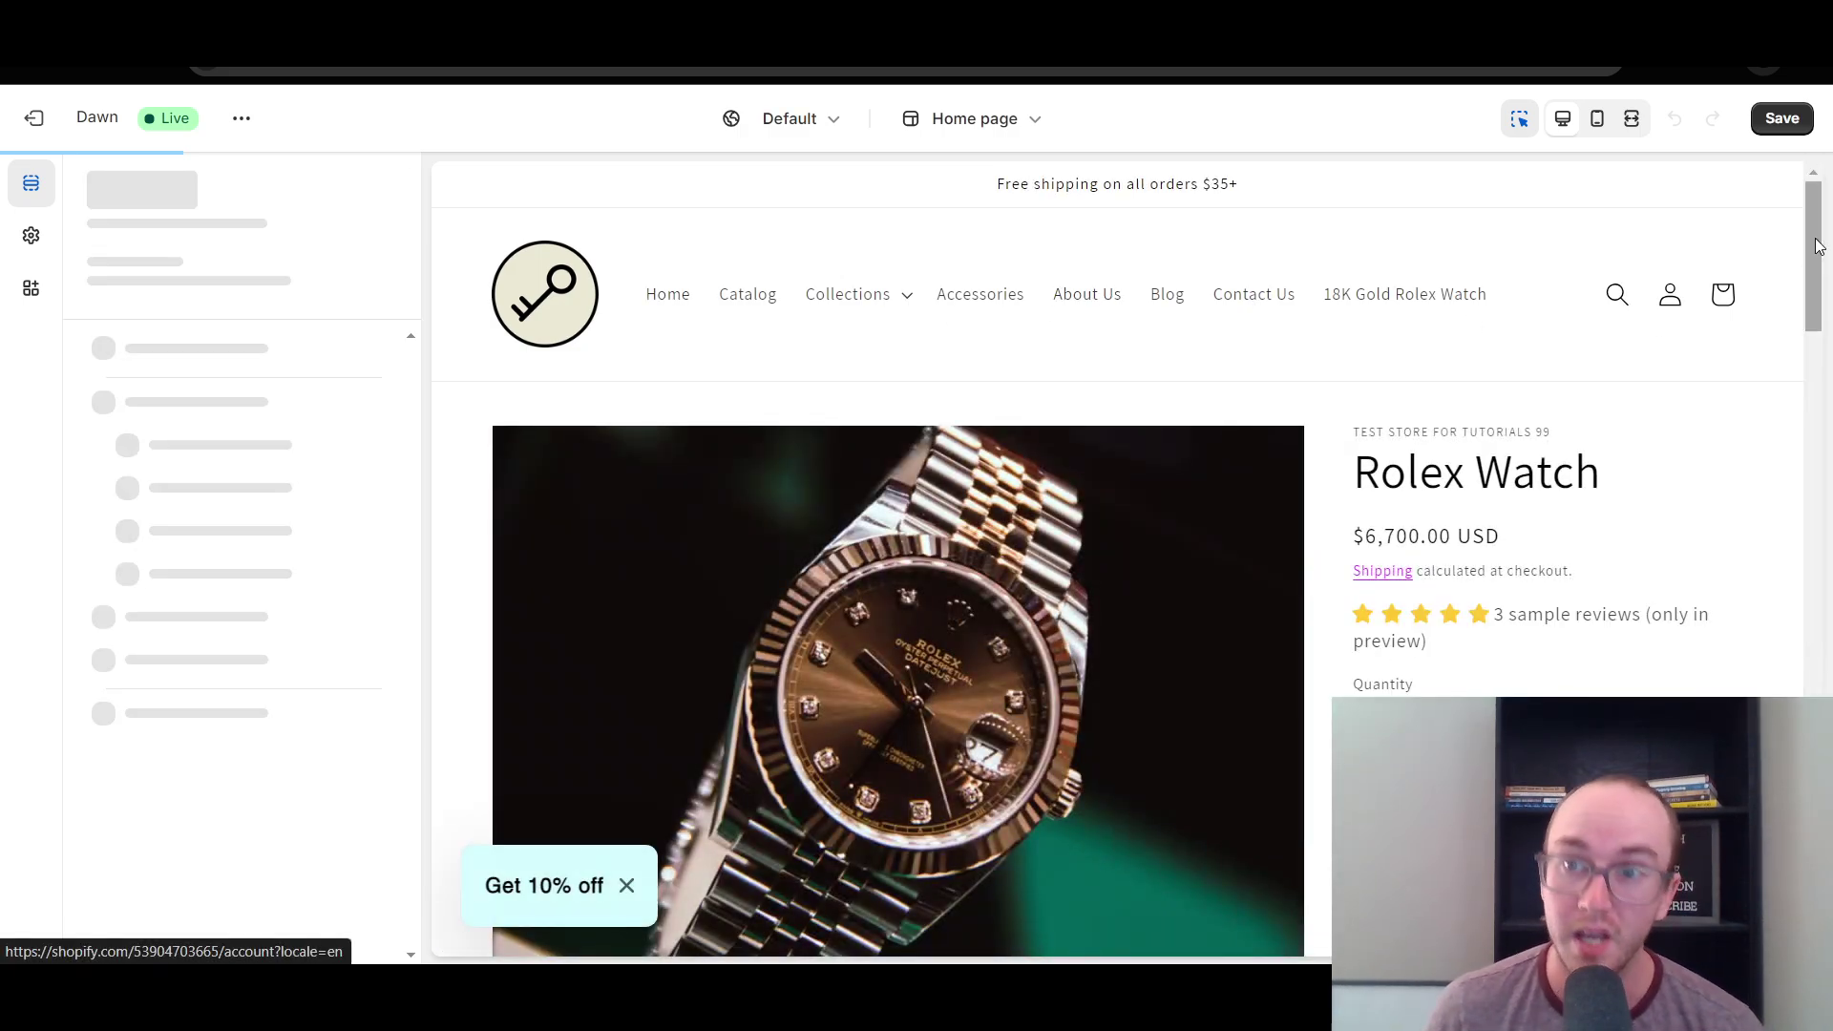
Examine the Default product template's preview from the header down to the sections above the footer.
mouse_move(1818, 250)
mouse_down()
mouse_move(1831, 450)
mouse_move(1817, 236)
mouse_up()
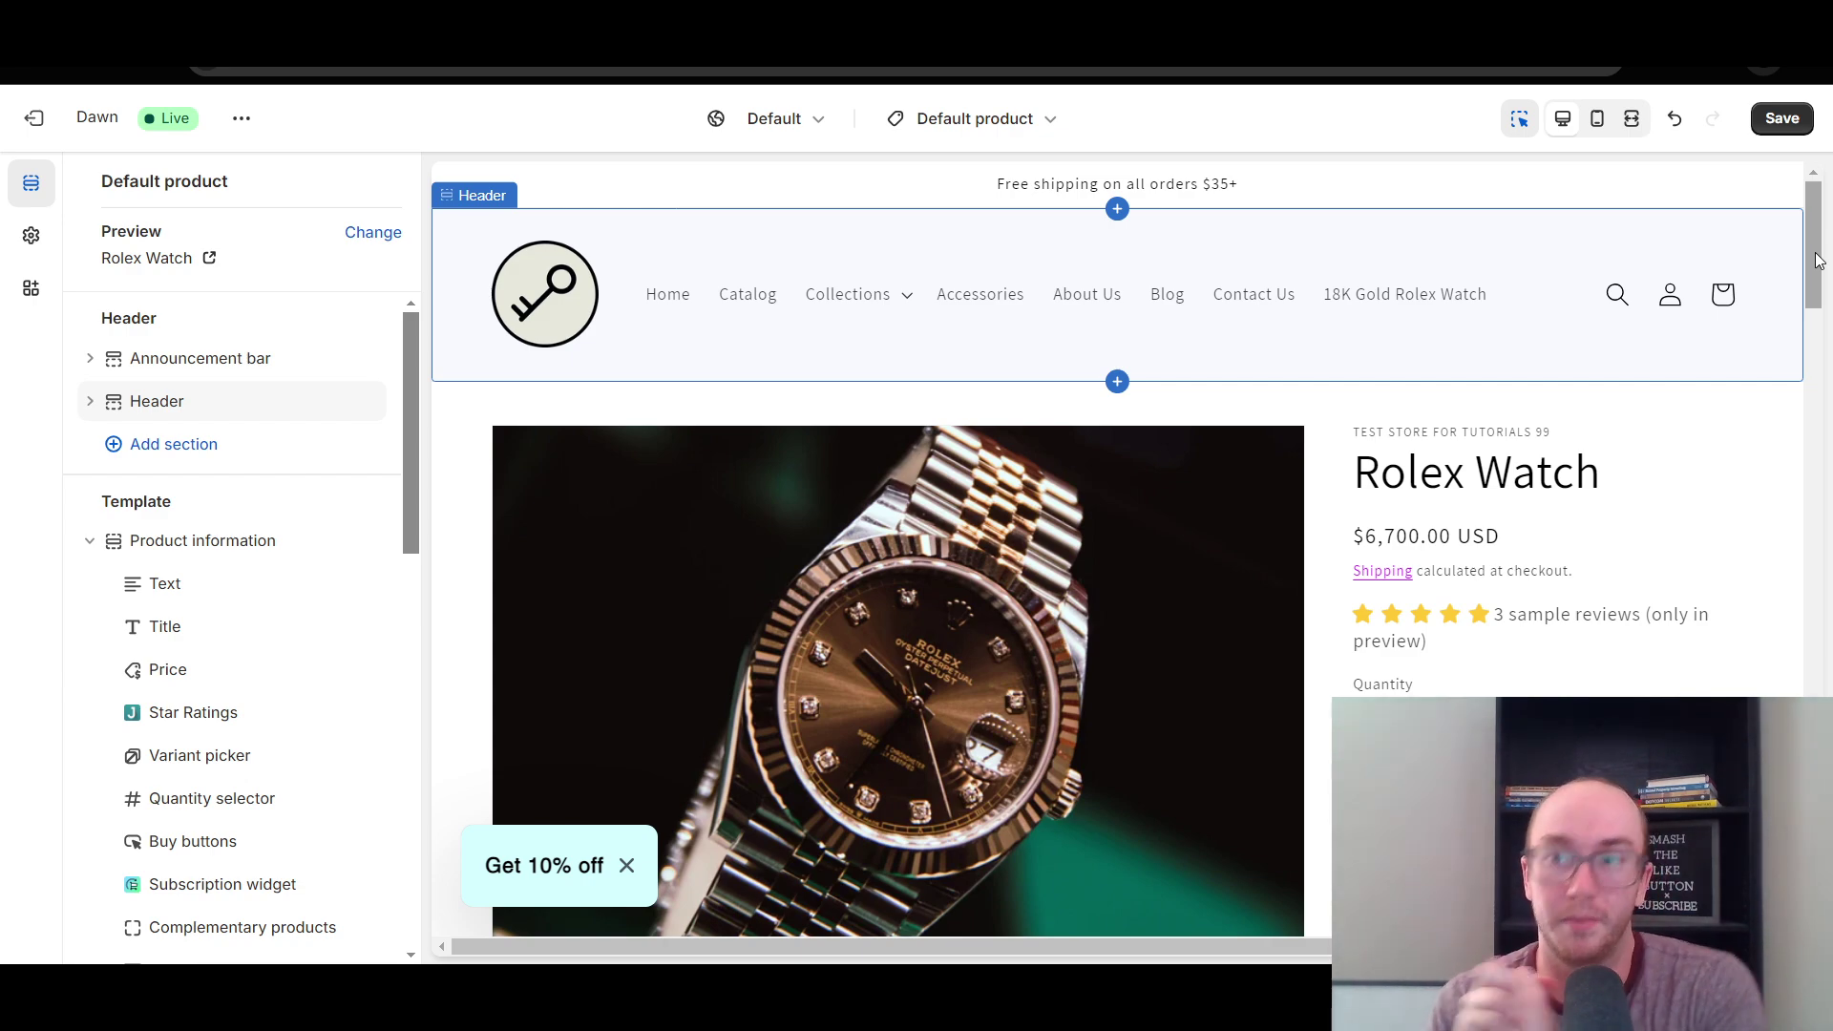
mouse_move(1818, 259)
mouse_down()
mouse_move(1818, 278)
mouse_move(1818, 246)
mouse_up()
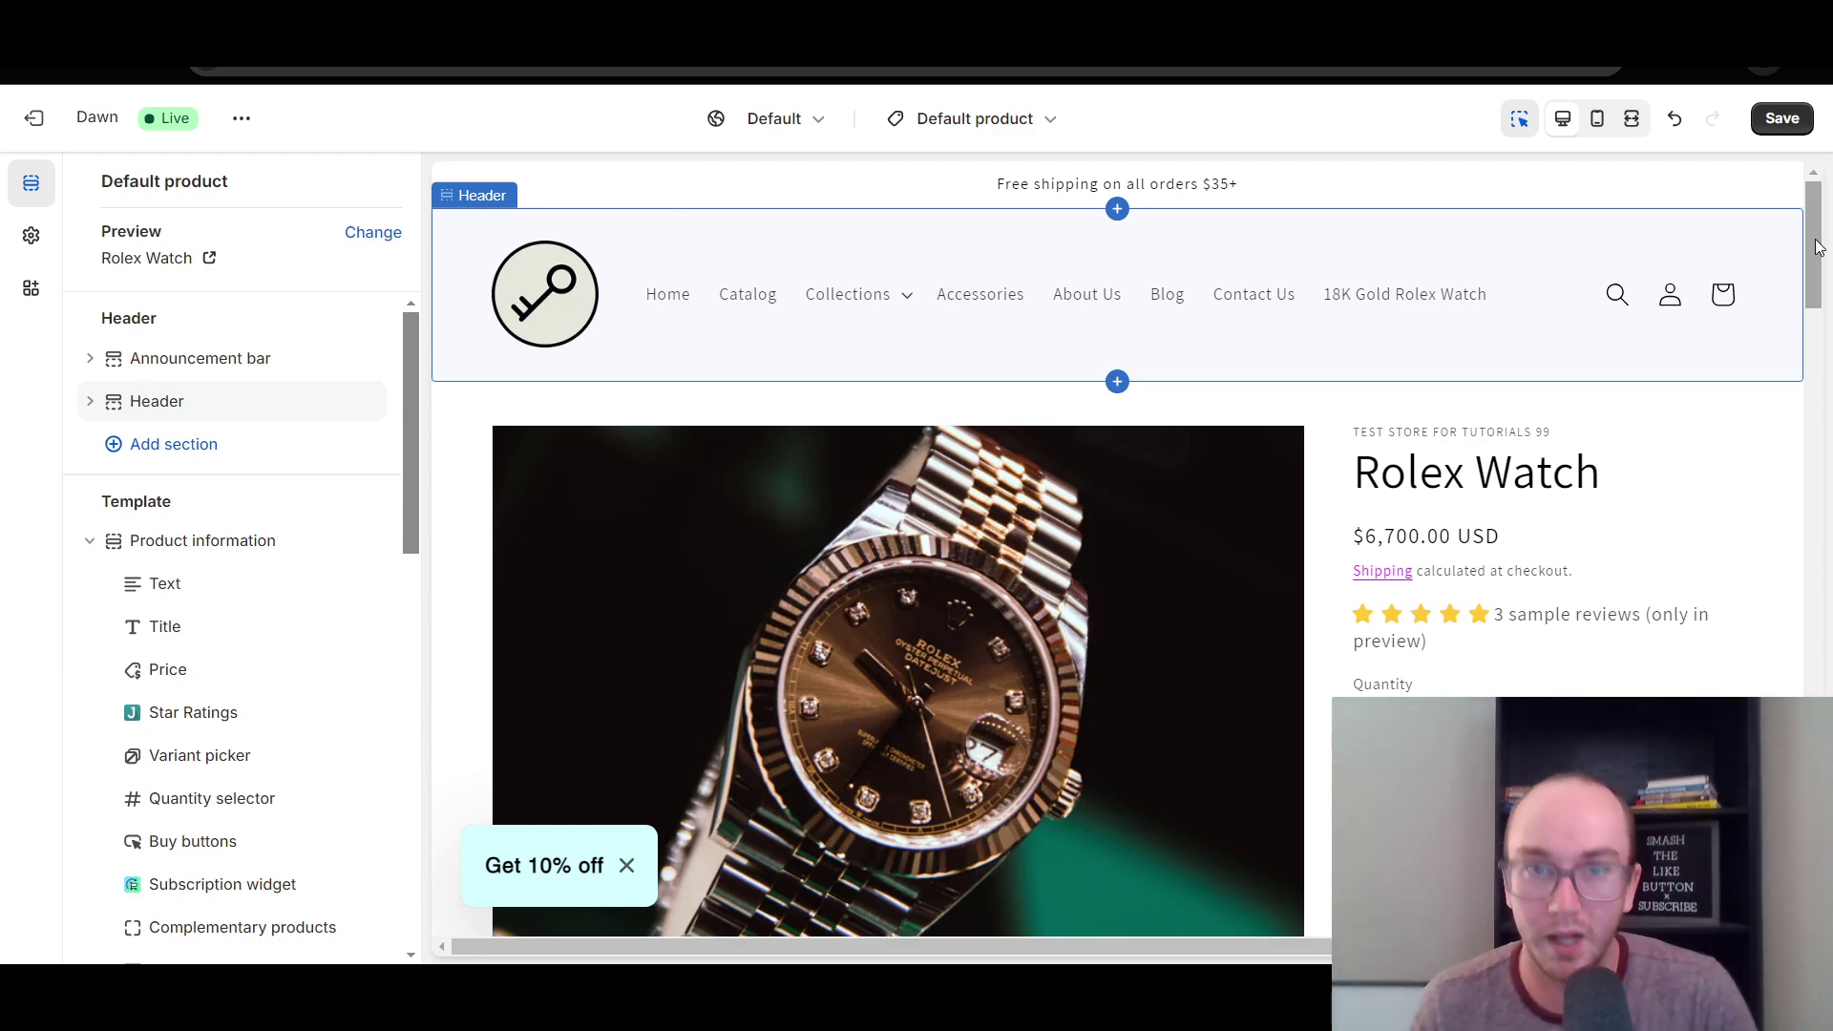
mouse_move(1818, 247)
mouse_down()
mouse_move(1789, 335)
mouse_move(1789, 426)
mouse_move(1820, 227)
mouse_up()
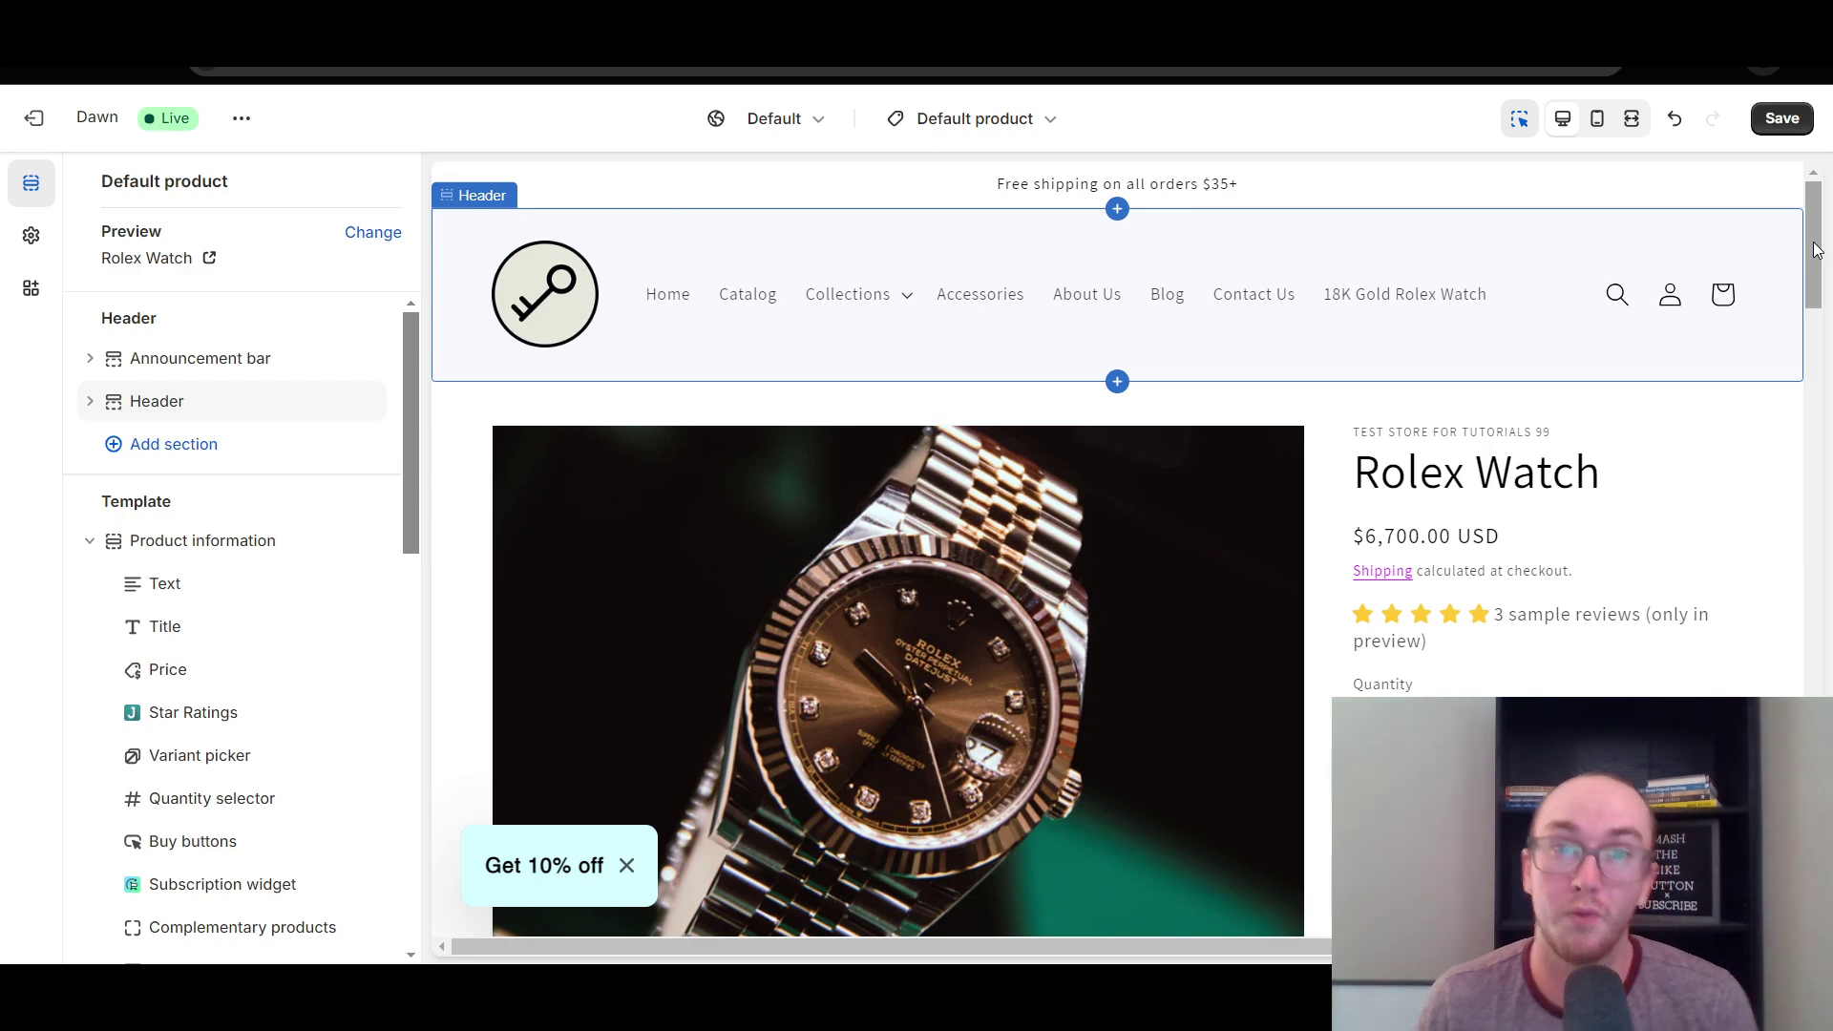
drag(1813, 249, 1818, 634)
scroll(1110, 585, down, 5)
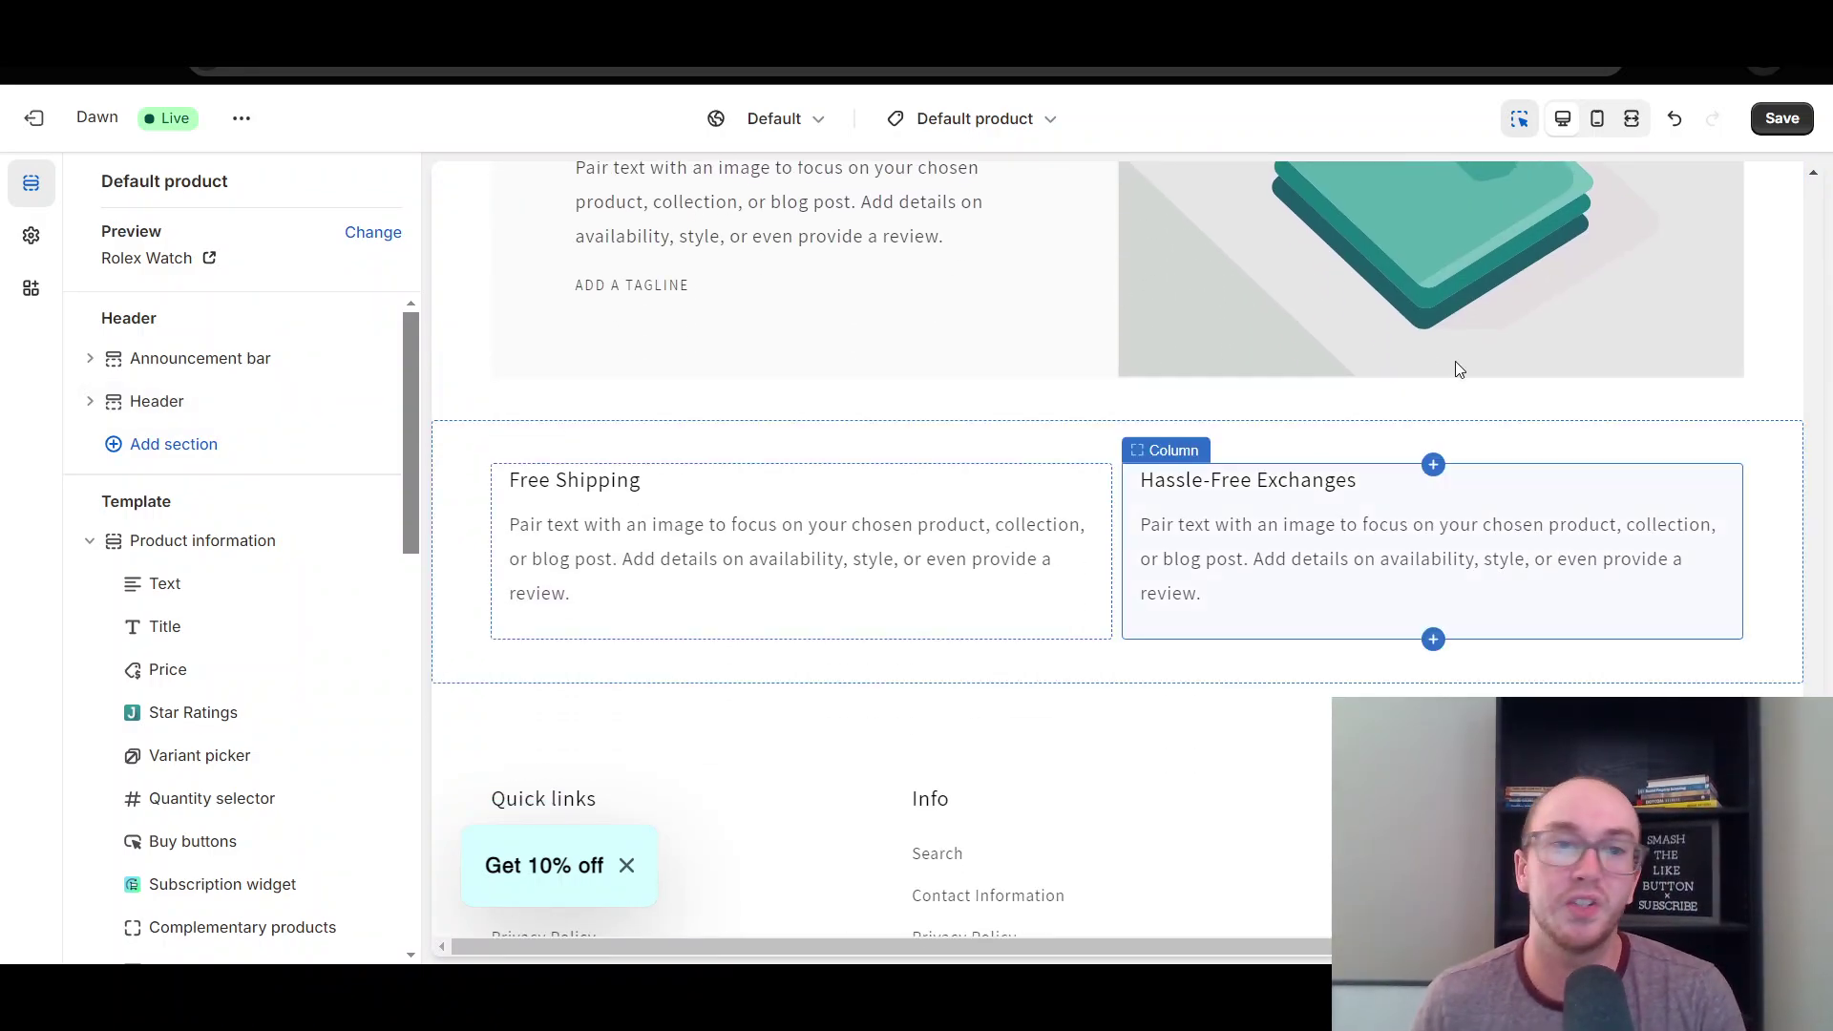
click(969, 116)
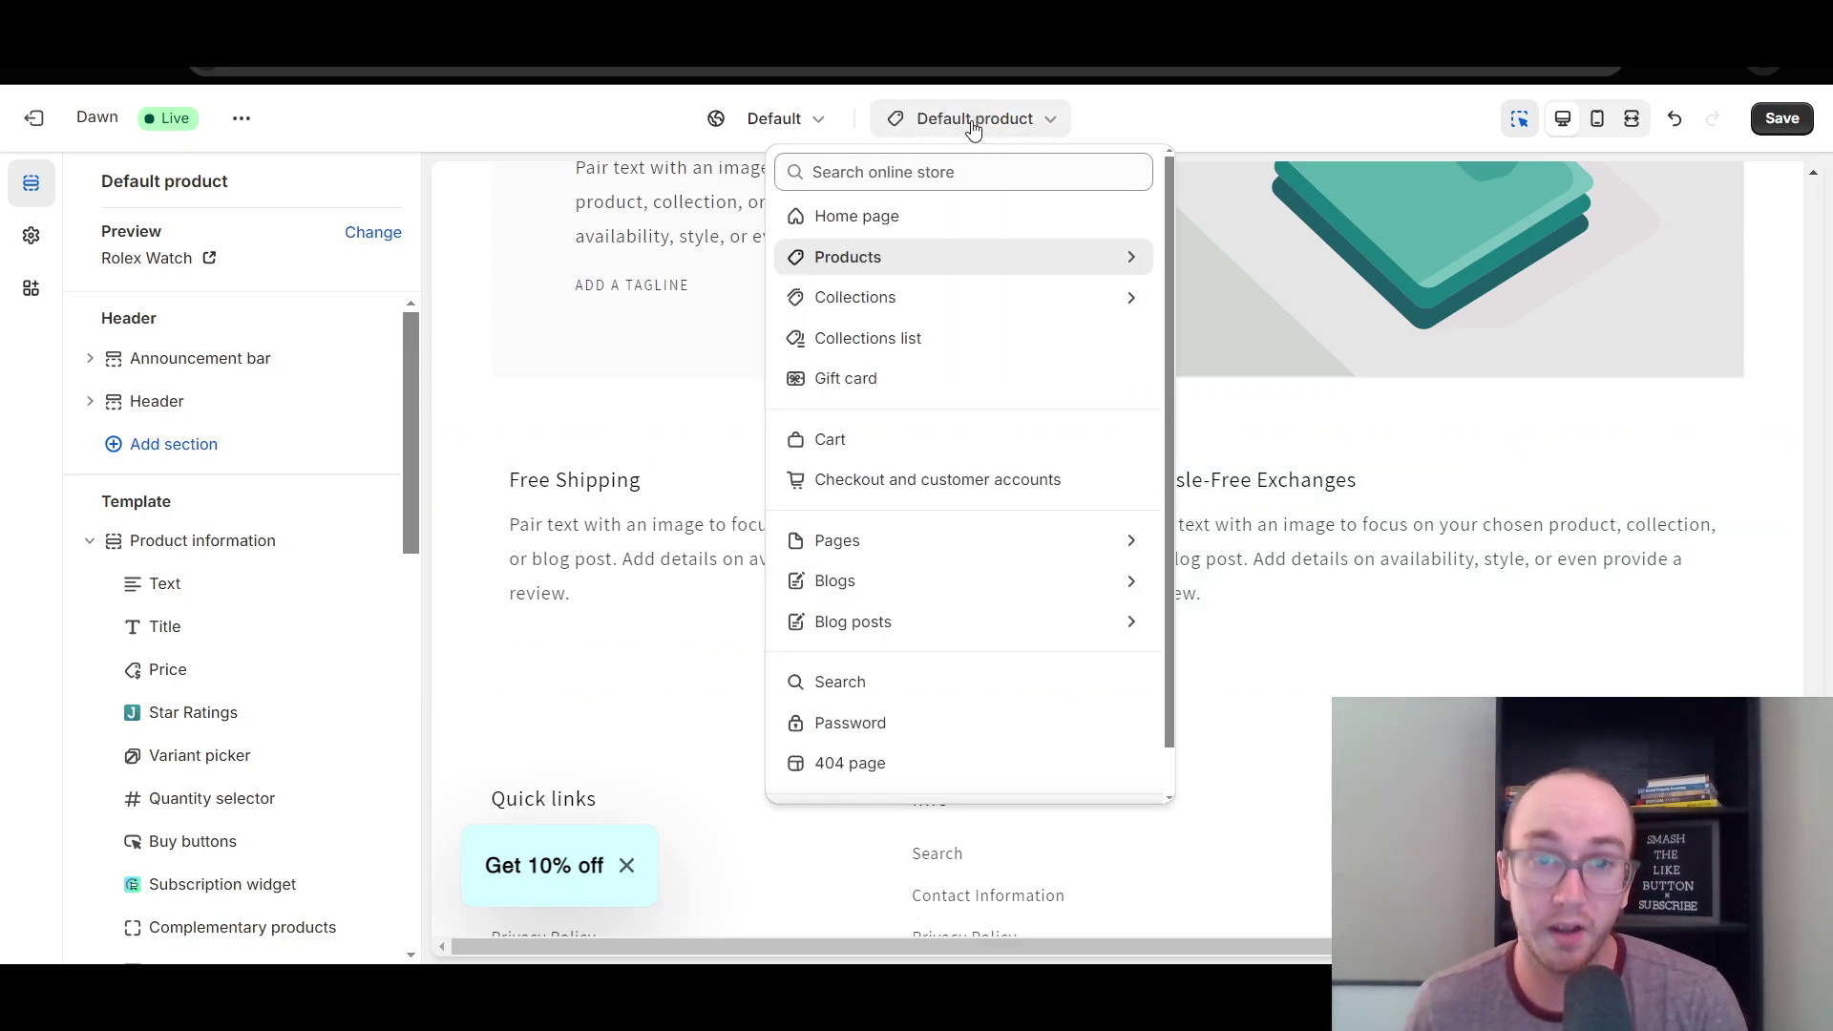
Switch to the live storefront, enlarge and close the featured Shirt's image, and bring up the Shirt product page.
click(1218, 108)
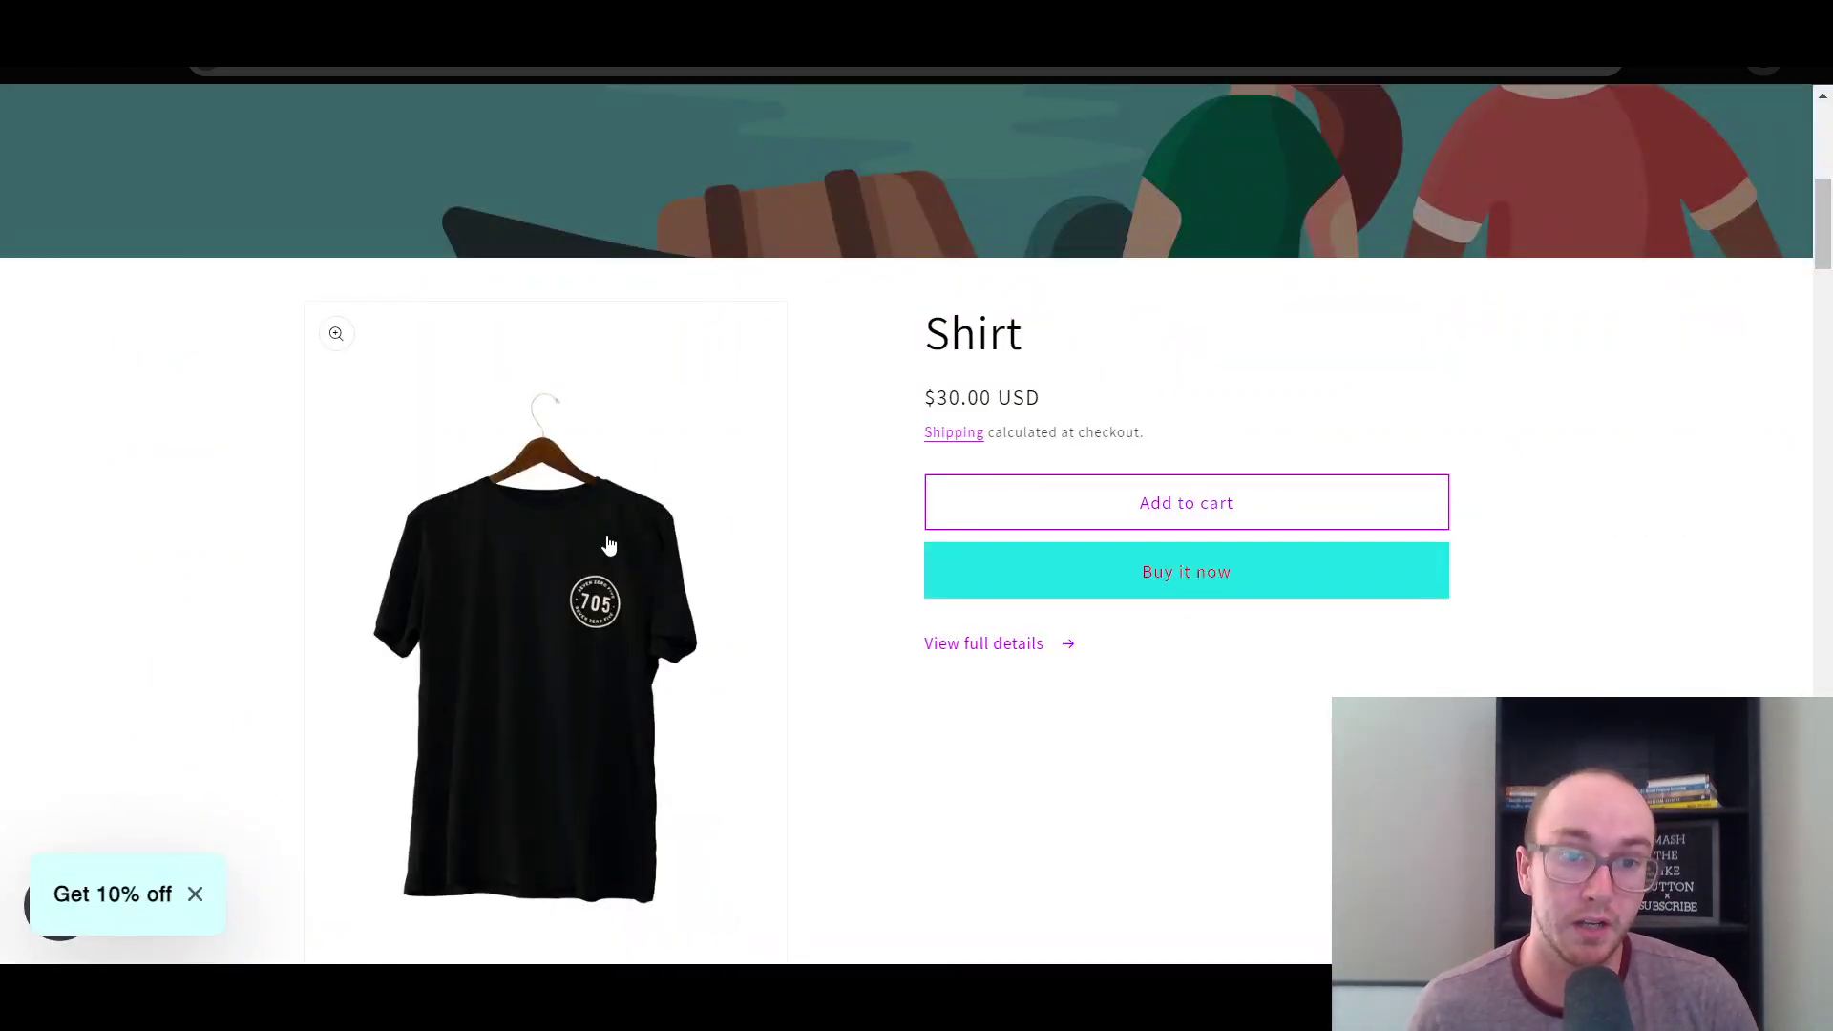
click(615, 593)
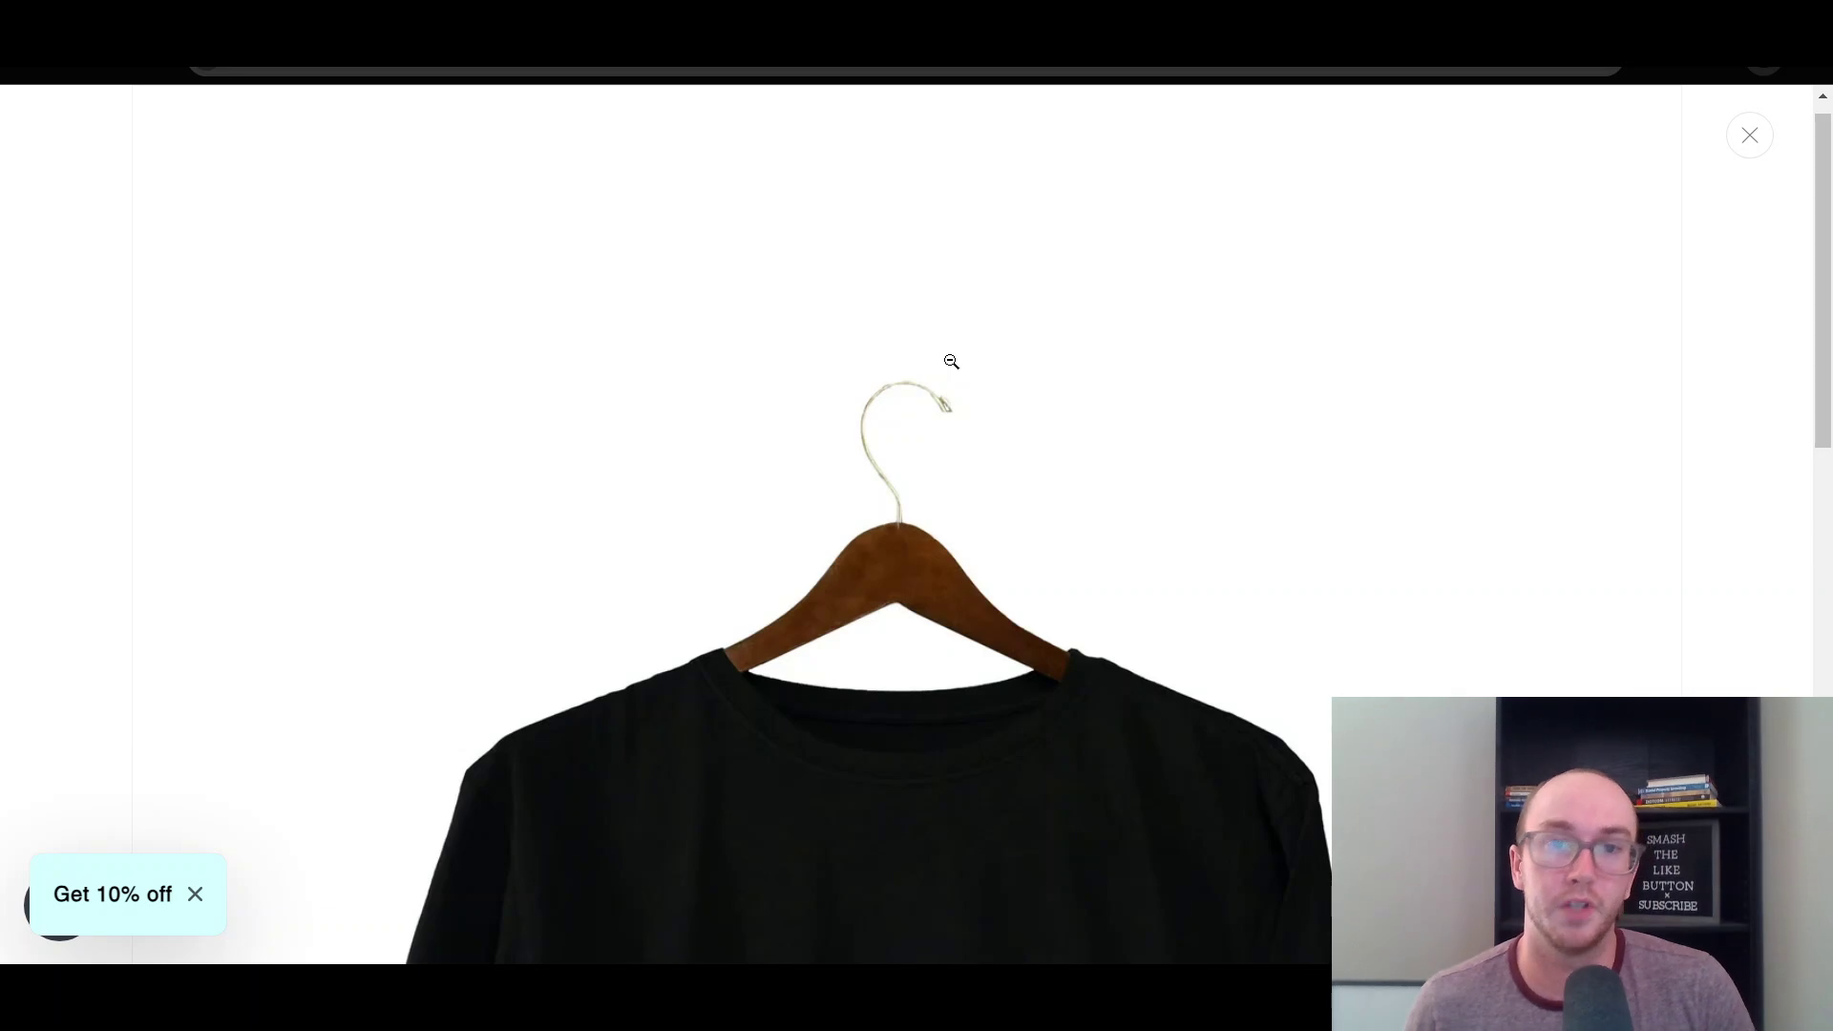
click(951, 362)
click(970, 195)
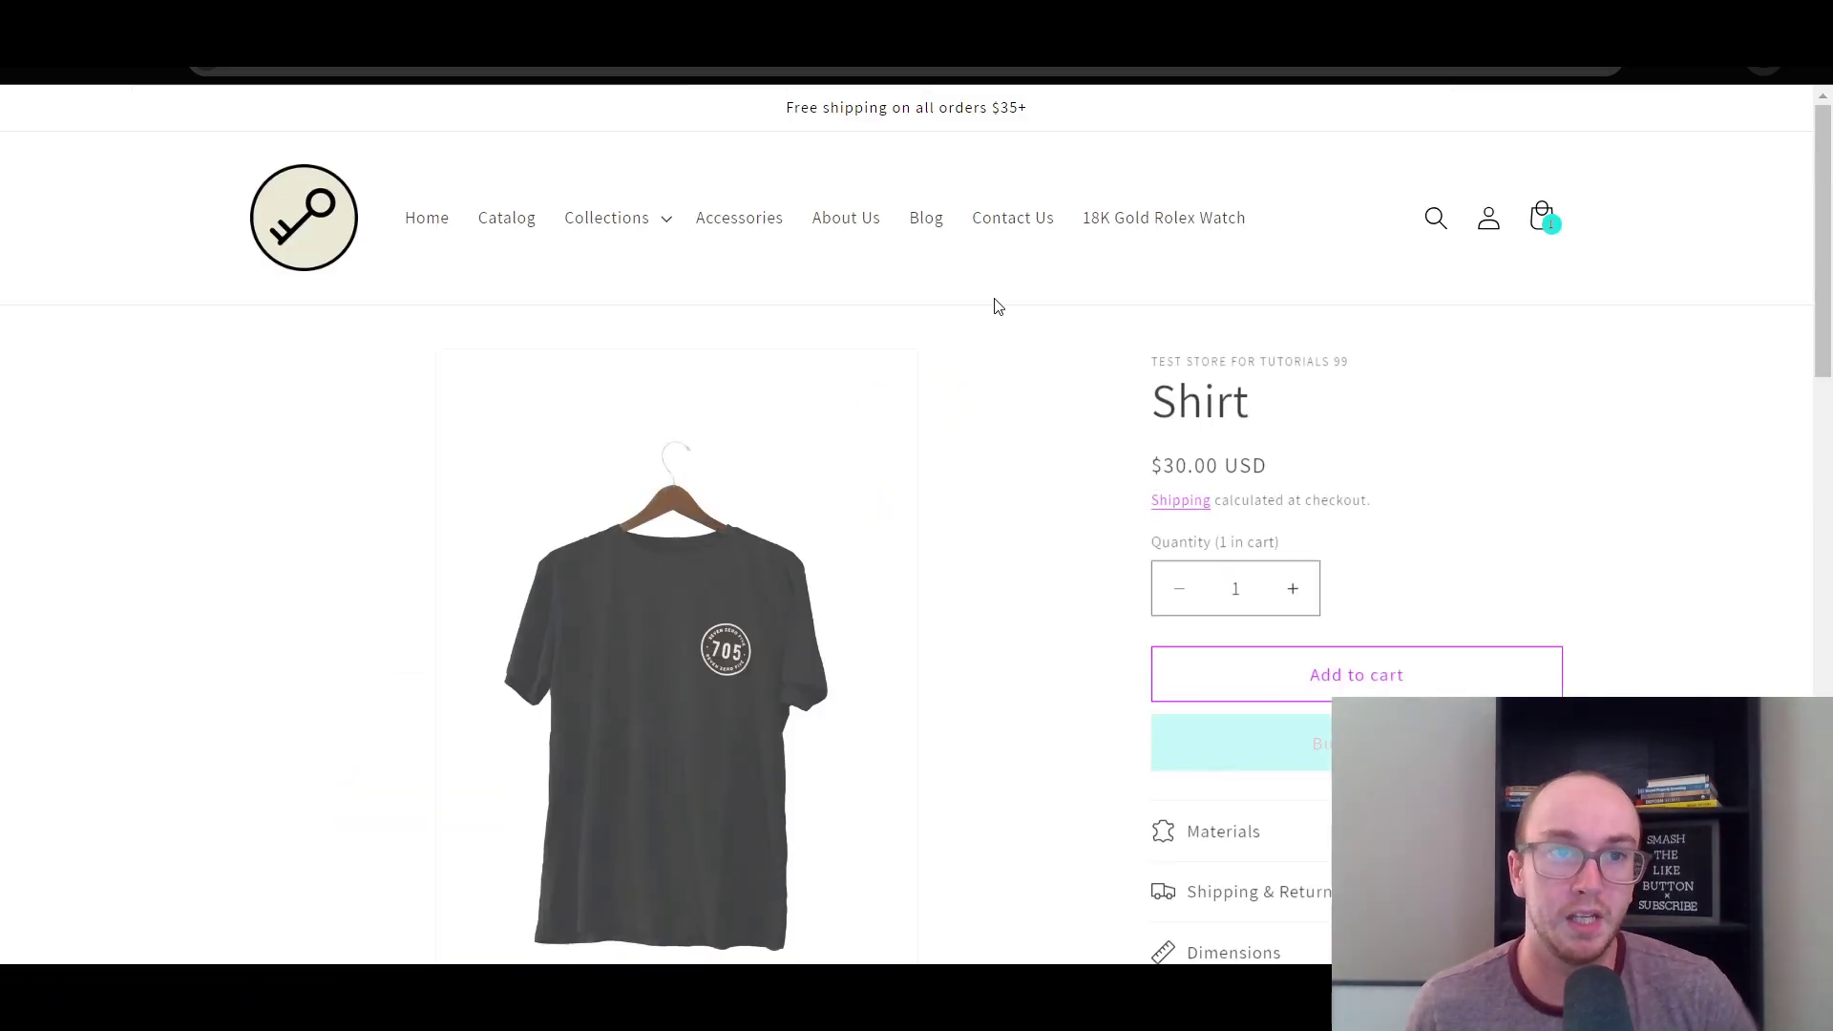
Examine the Shirt product page's buy buttons, paired products, customer reviews and image with text section.
scroll(1828, 415, down, 5)
drag(1829, 415, 1828, 826)
scroll(918, 688, up, 3)
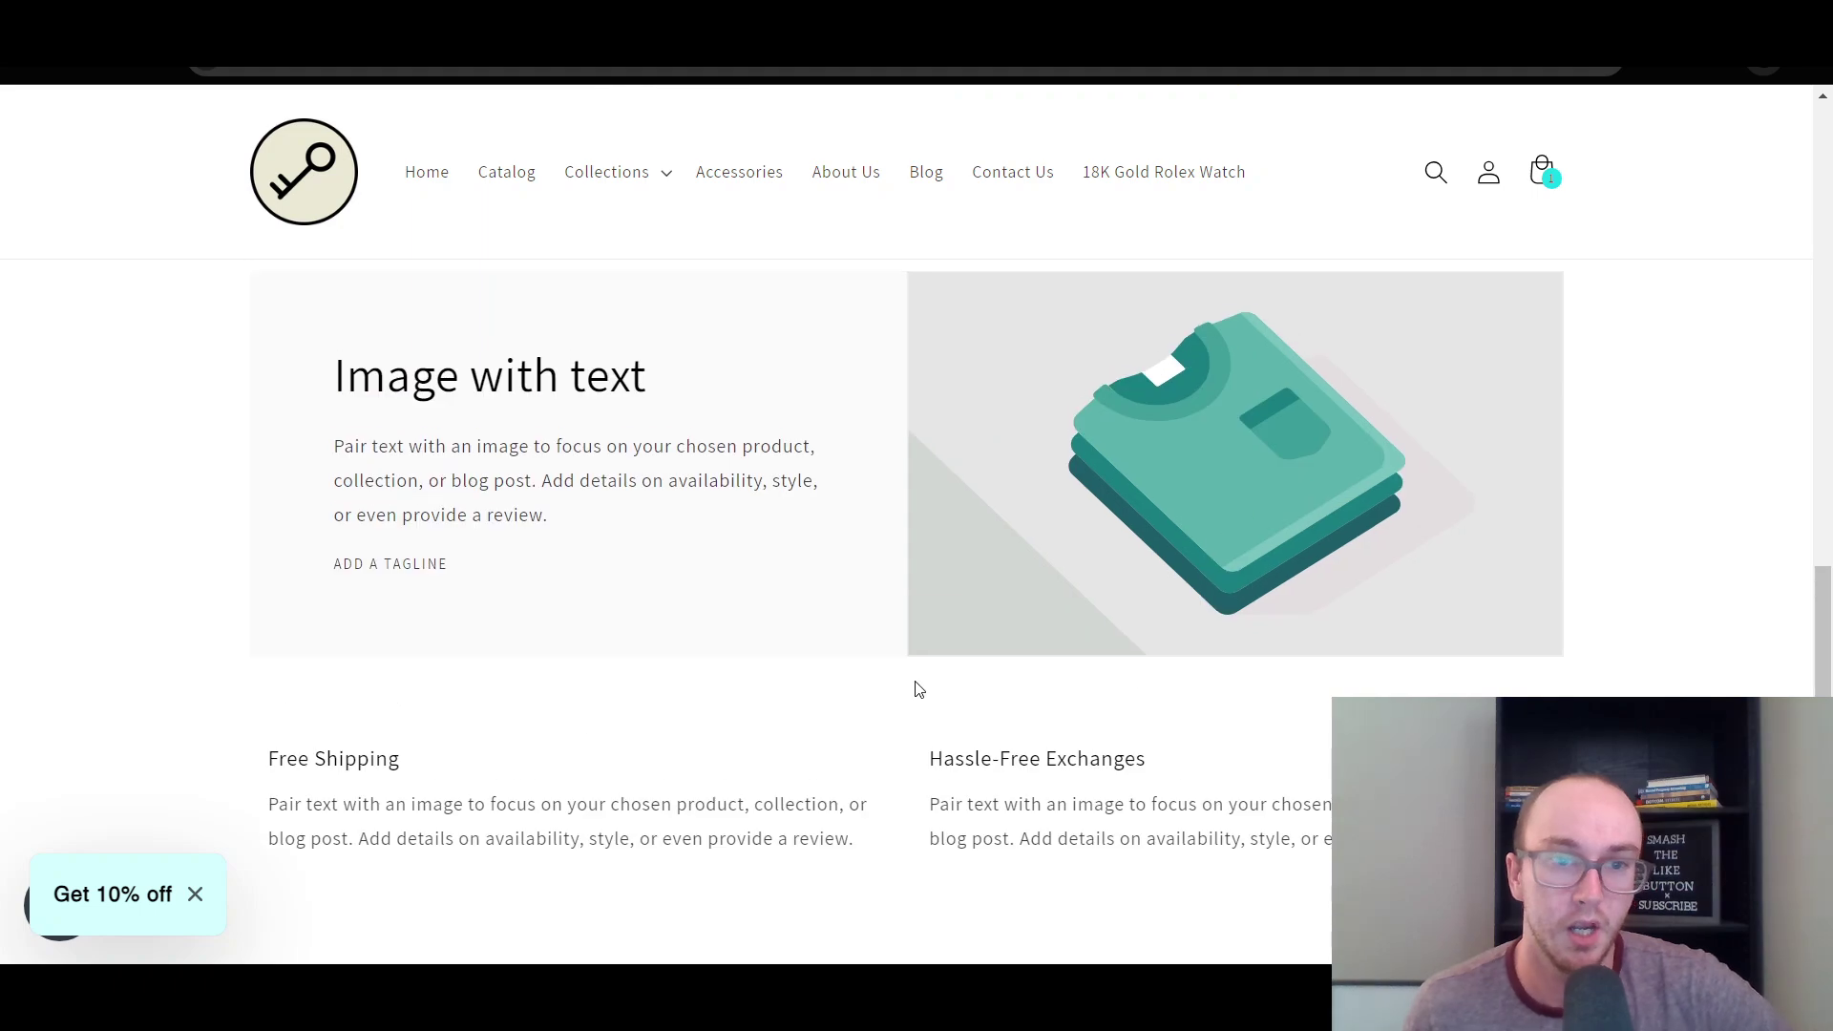
scroll(1216, 809, up, 10)
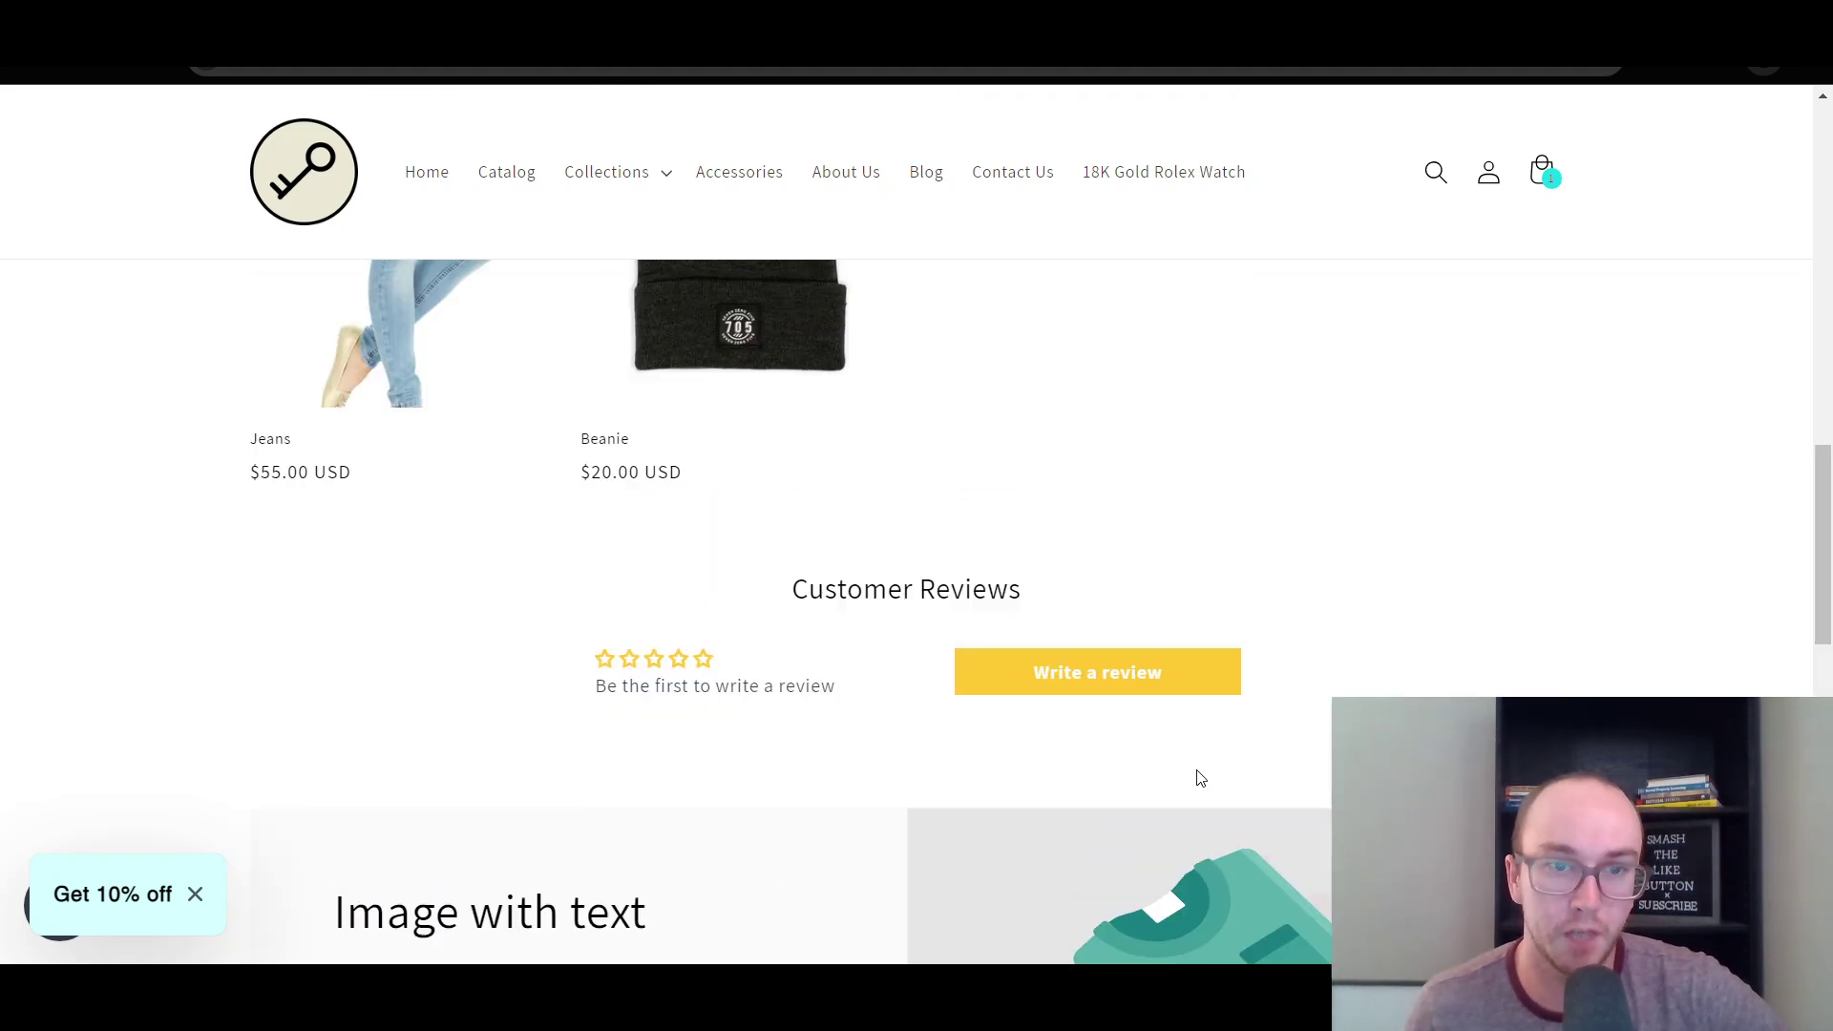
scroll(917, 809, up, 8)
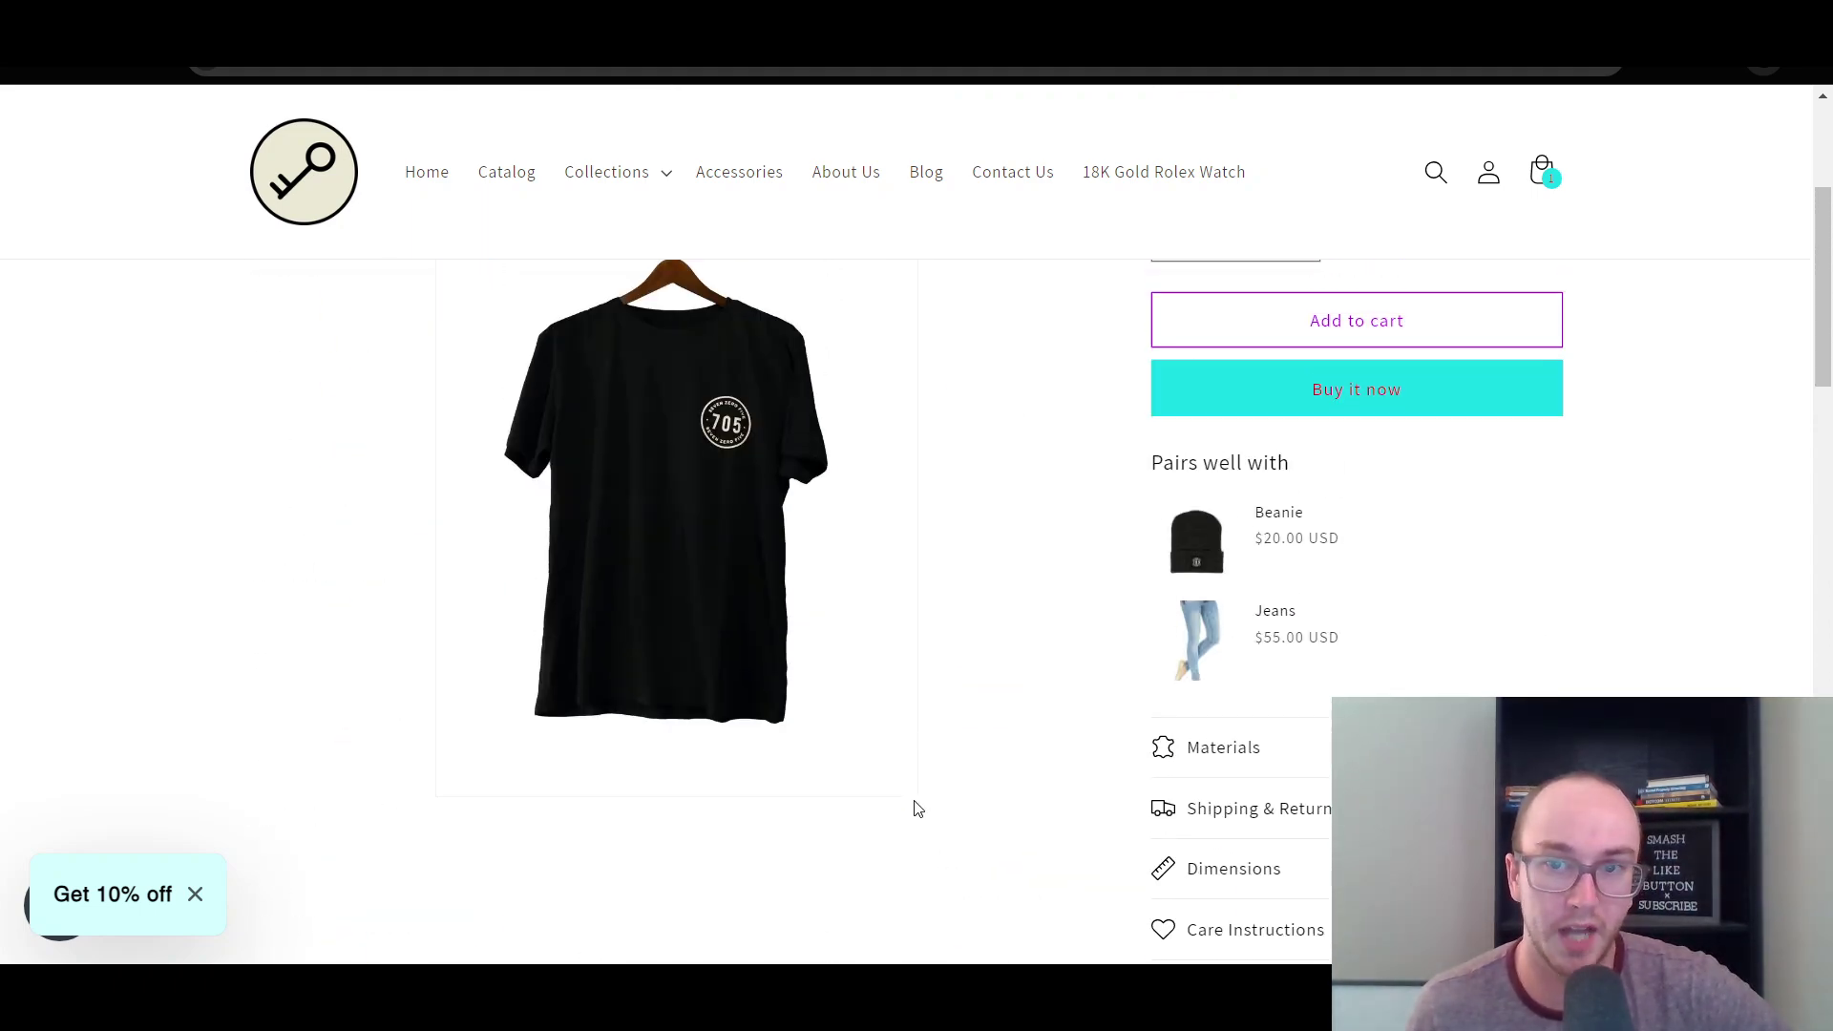
scroll(1428, 626, down, 18)
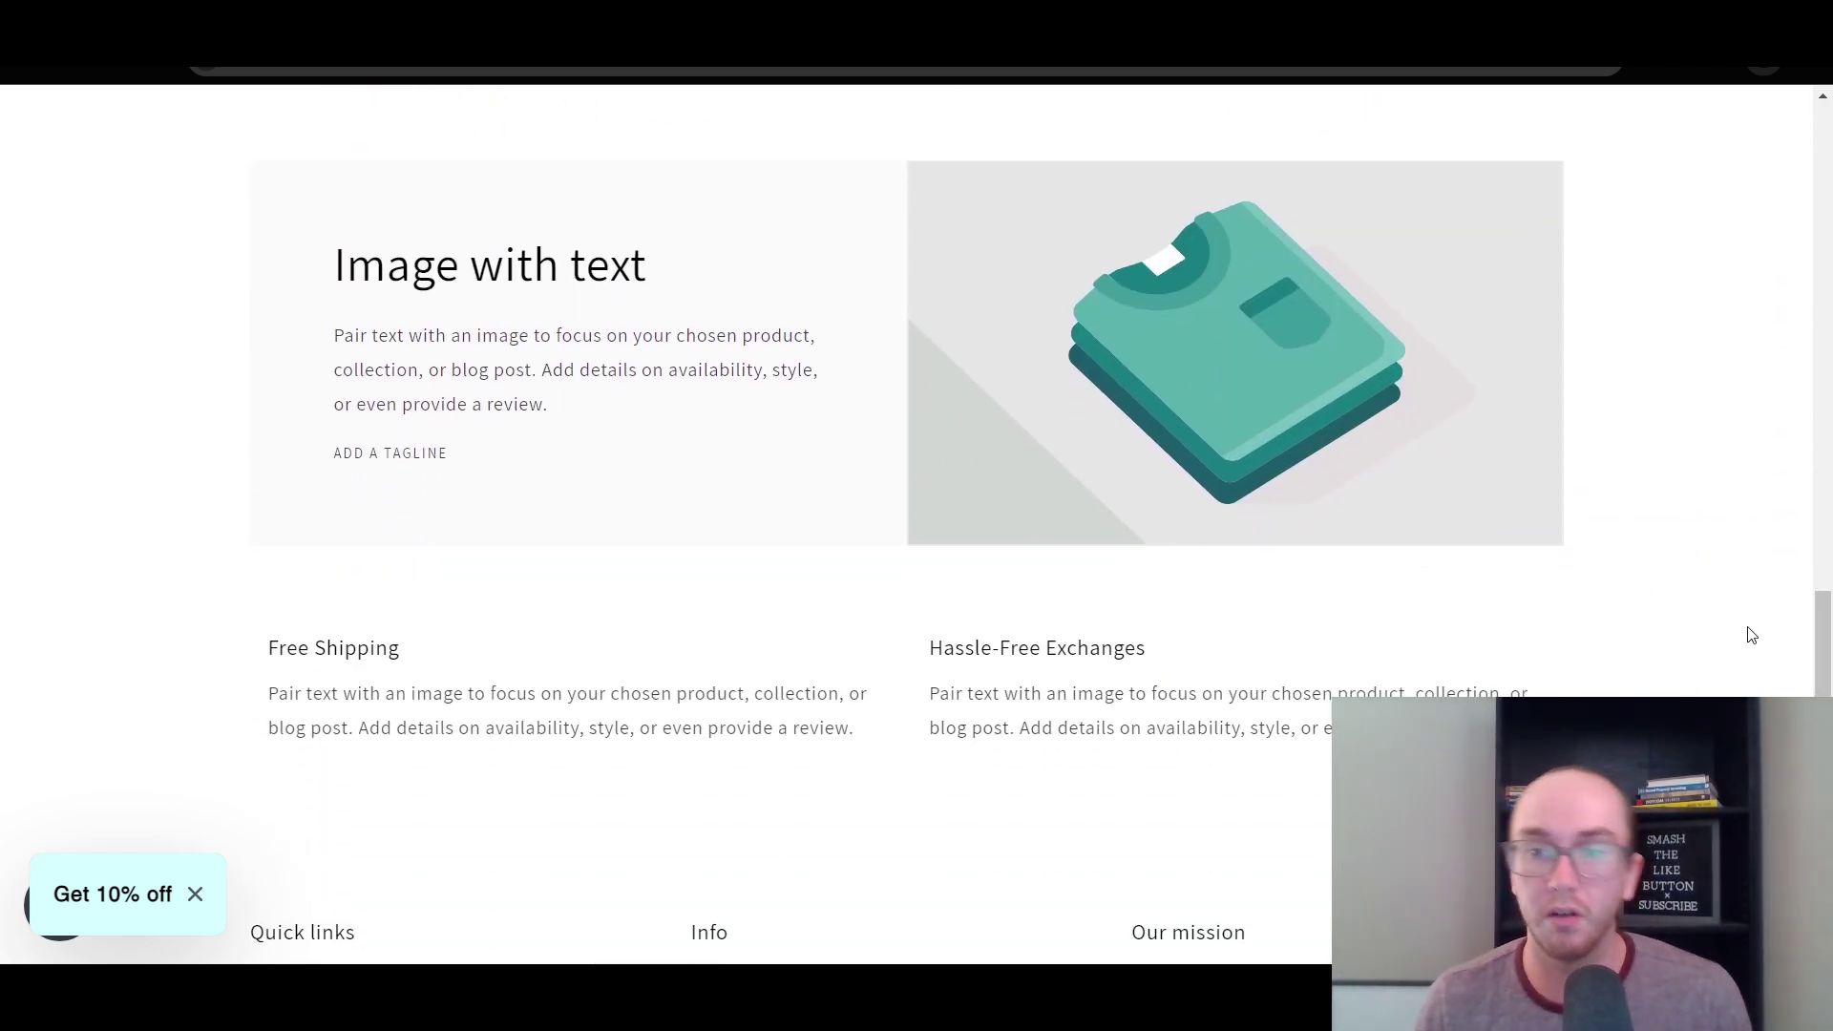
mouse_move(1826, 689)
mouse_down()
mouse_move(1823, 411)
mouse_move(1824, 485)
mouse_move(1788, 572)
mouse_move(1782, 504)
mouse_move(1742, 695)
mouse_move(1789, 690)
mouse_move(1788, 735)
mouse_move(1811, 666)
mouse_up()
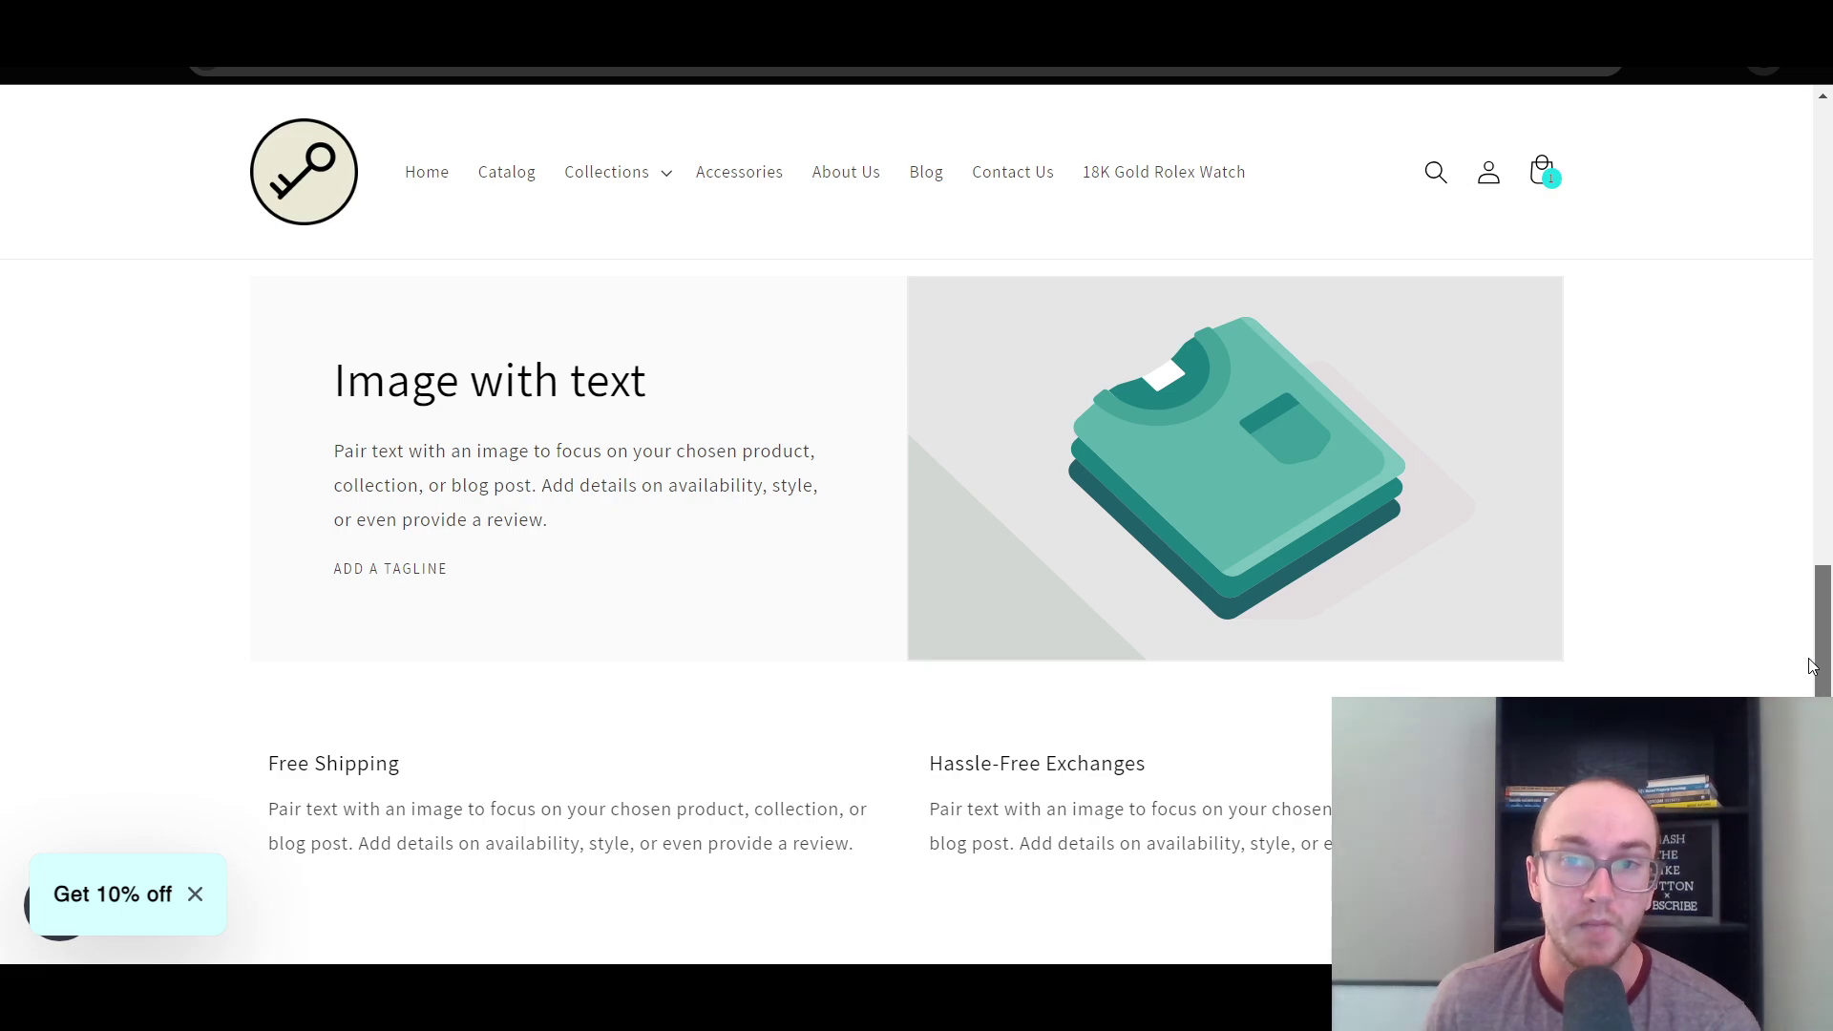
scroll(1051, 745, up, 20)
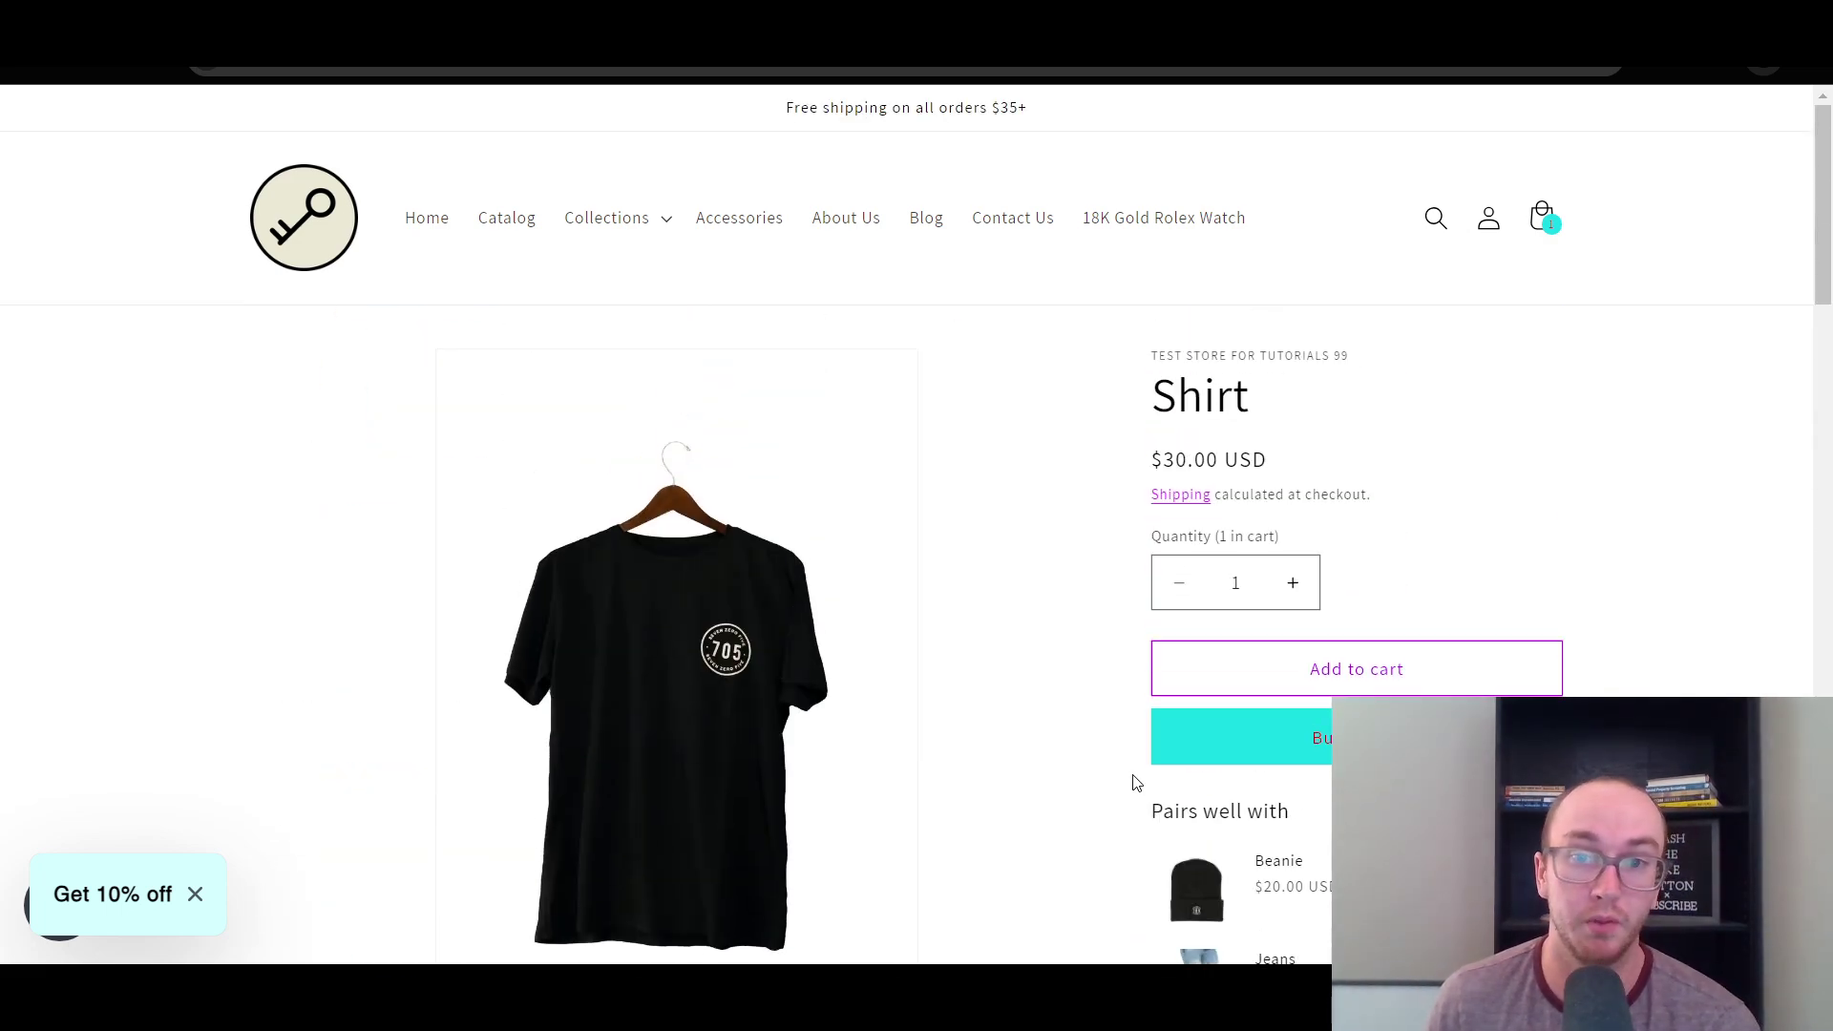
scroll(1132, 780, down, 4)
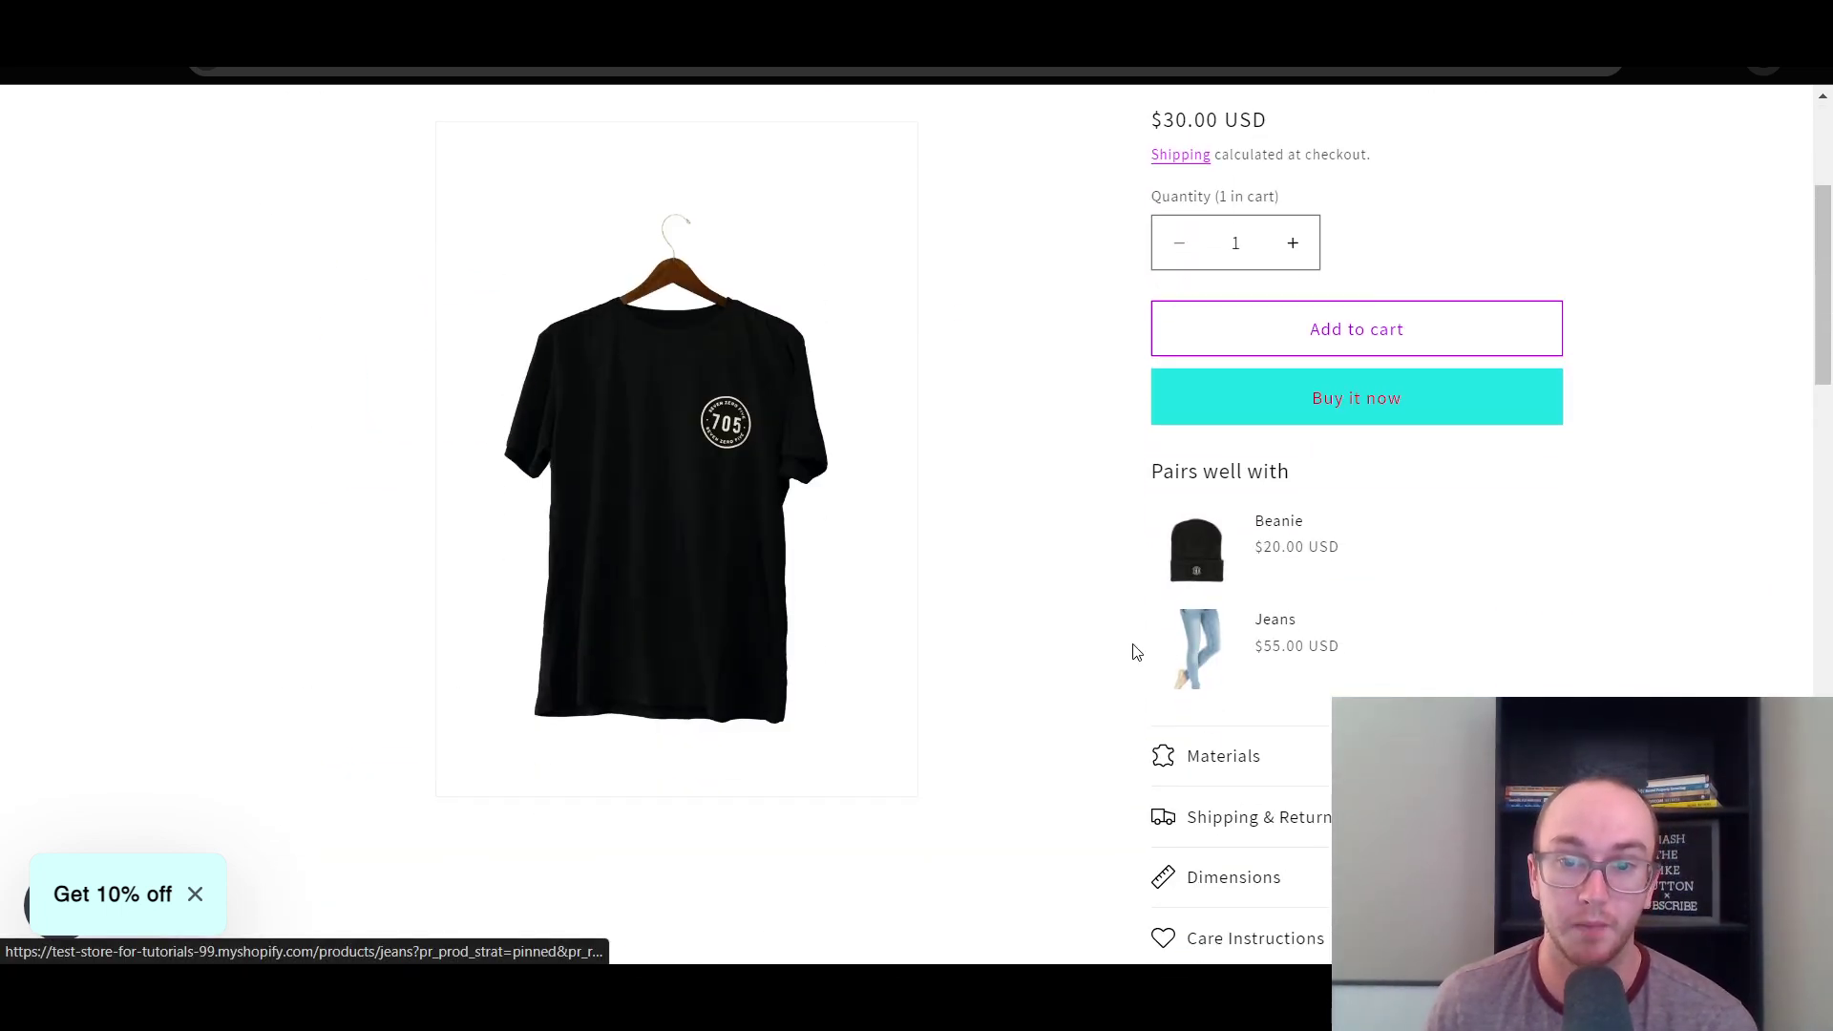
Open the Jeans product page and compare its recommendations, reviews and template sections with those on the Shirt page.
scroll(1050, 687, up, 2)
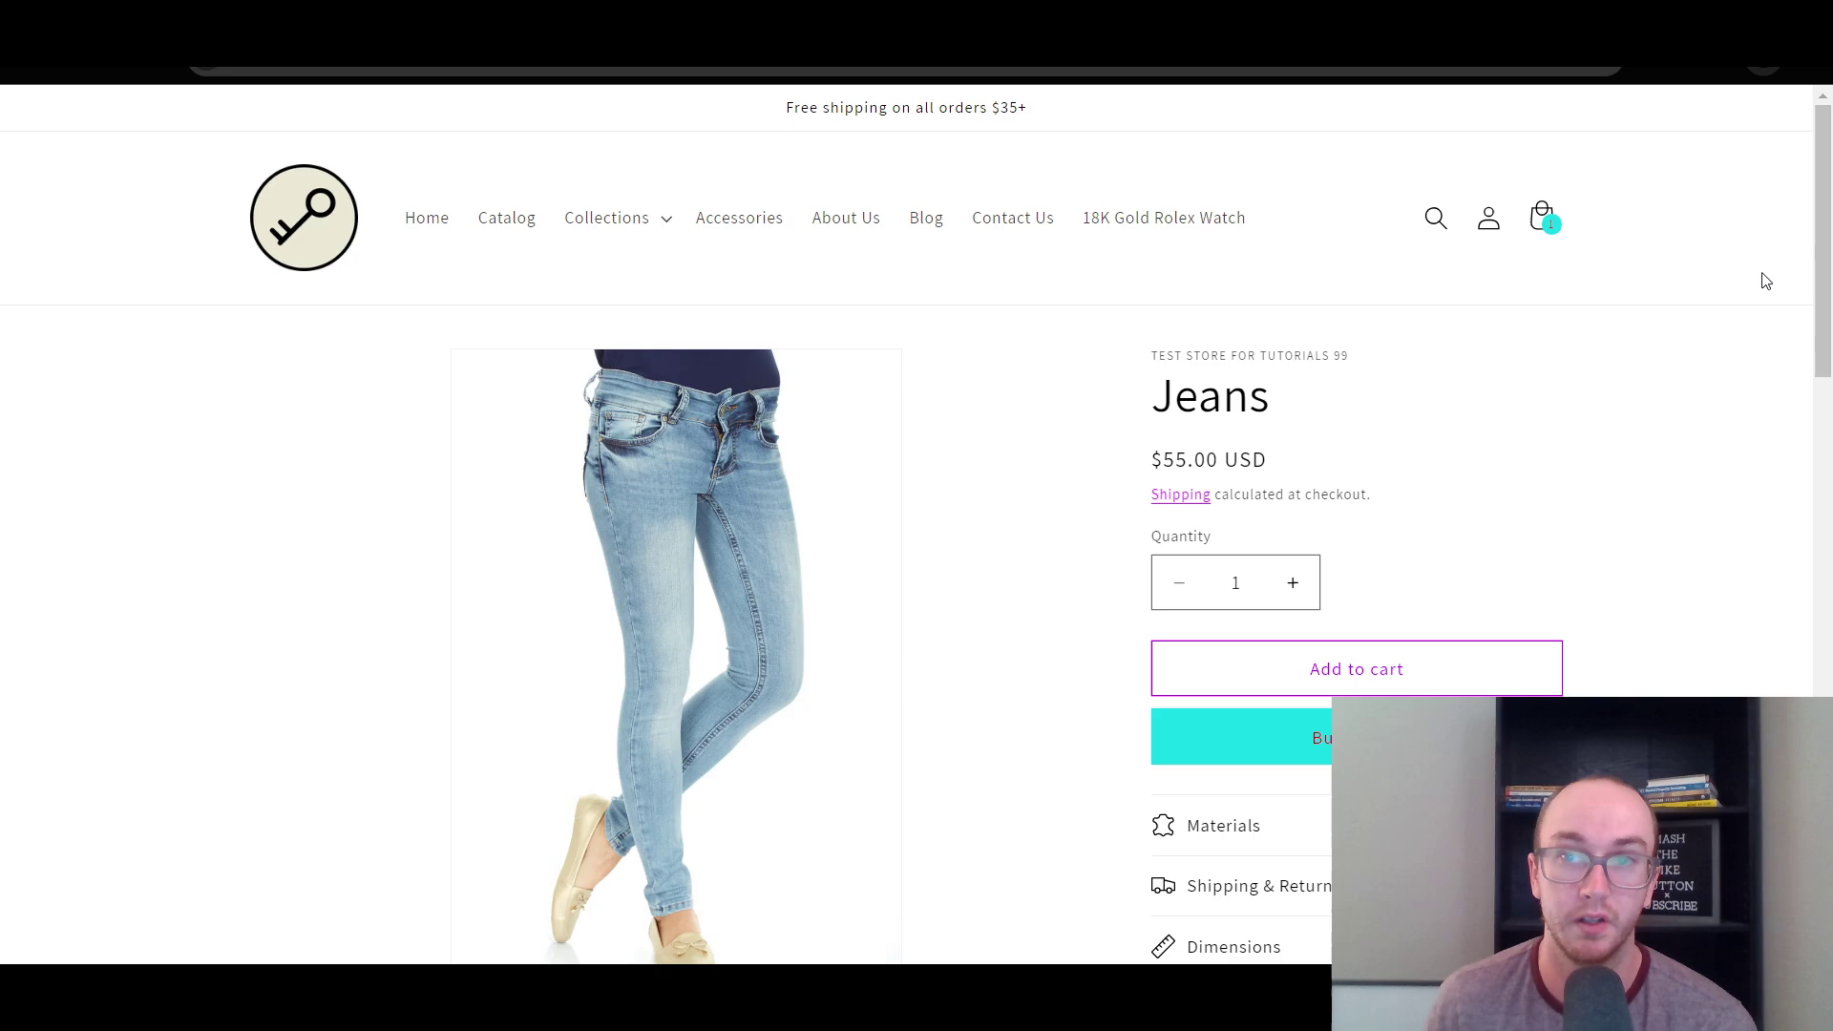
drag(1824, 282, 1827, 821)
drag(1824, 669, 1823, 754)
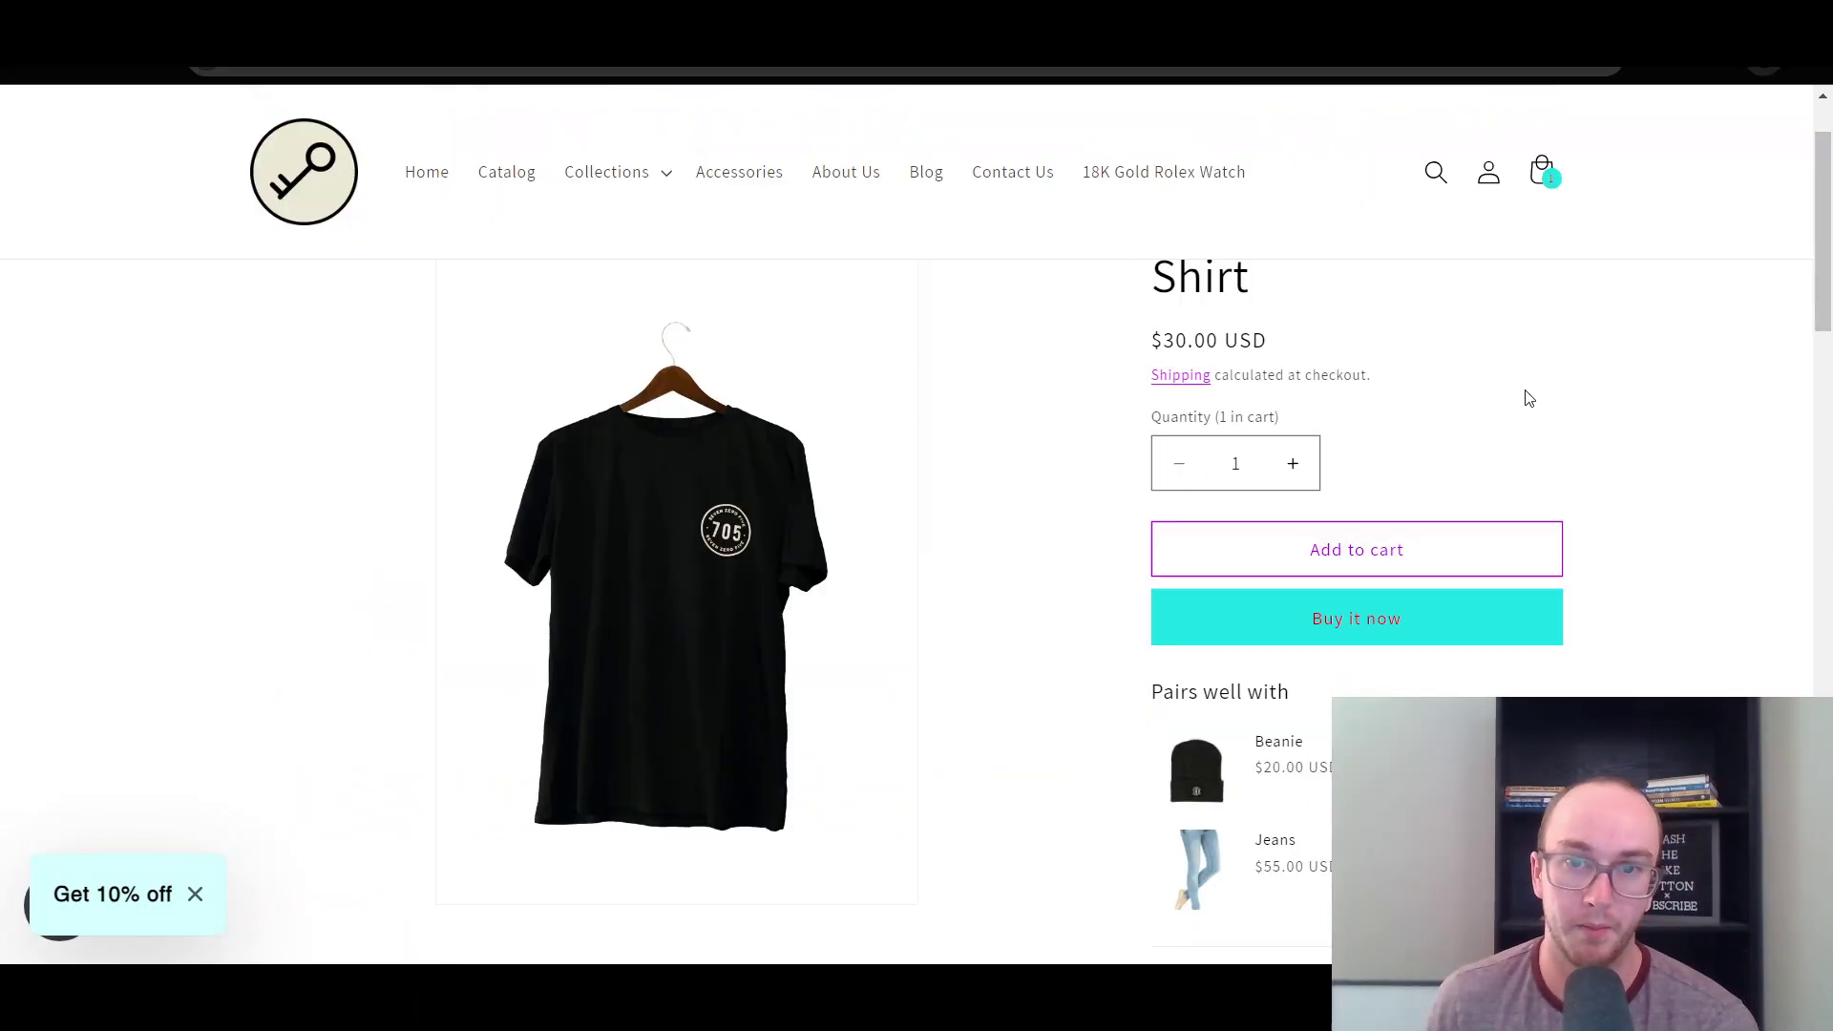
scroll(1532, 443, down, 20)
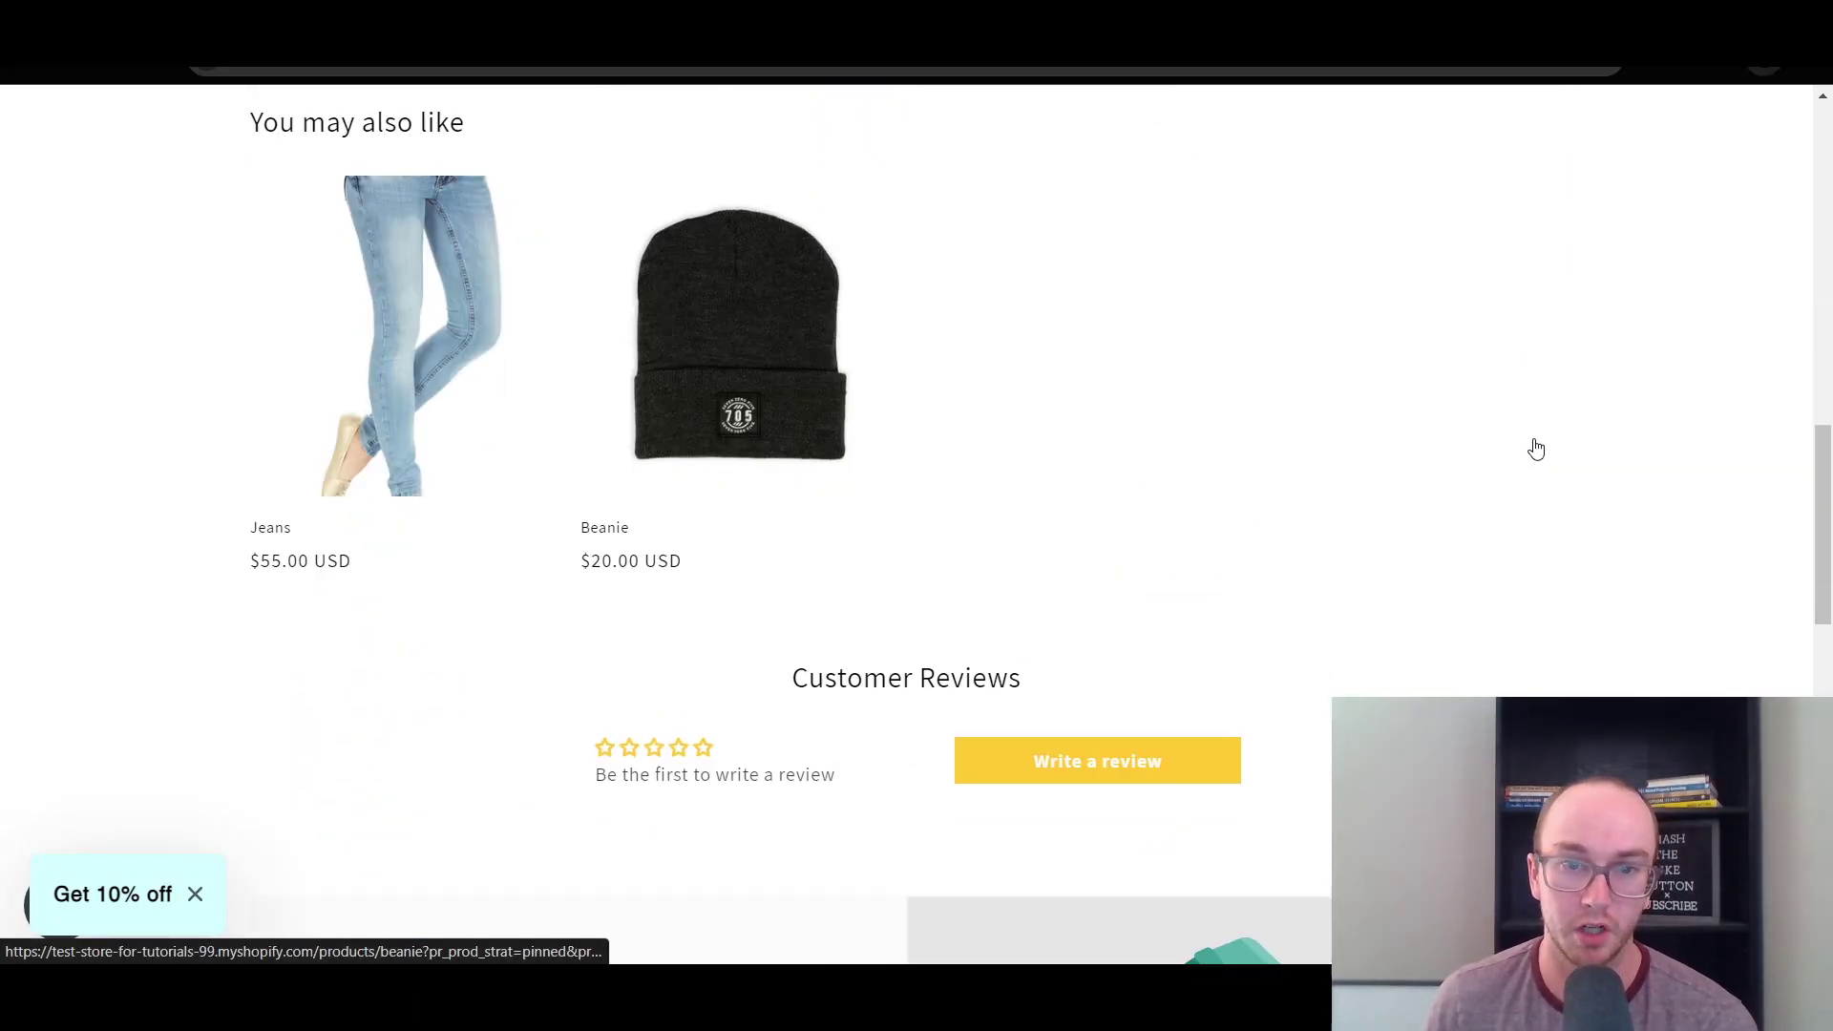
scroll(993, 494, up, 5)
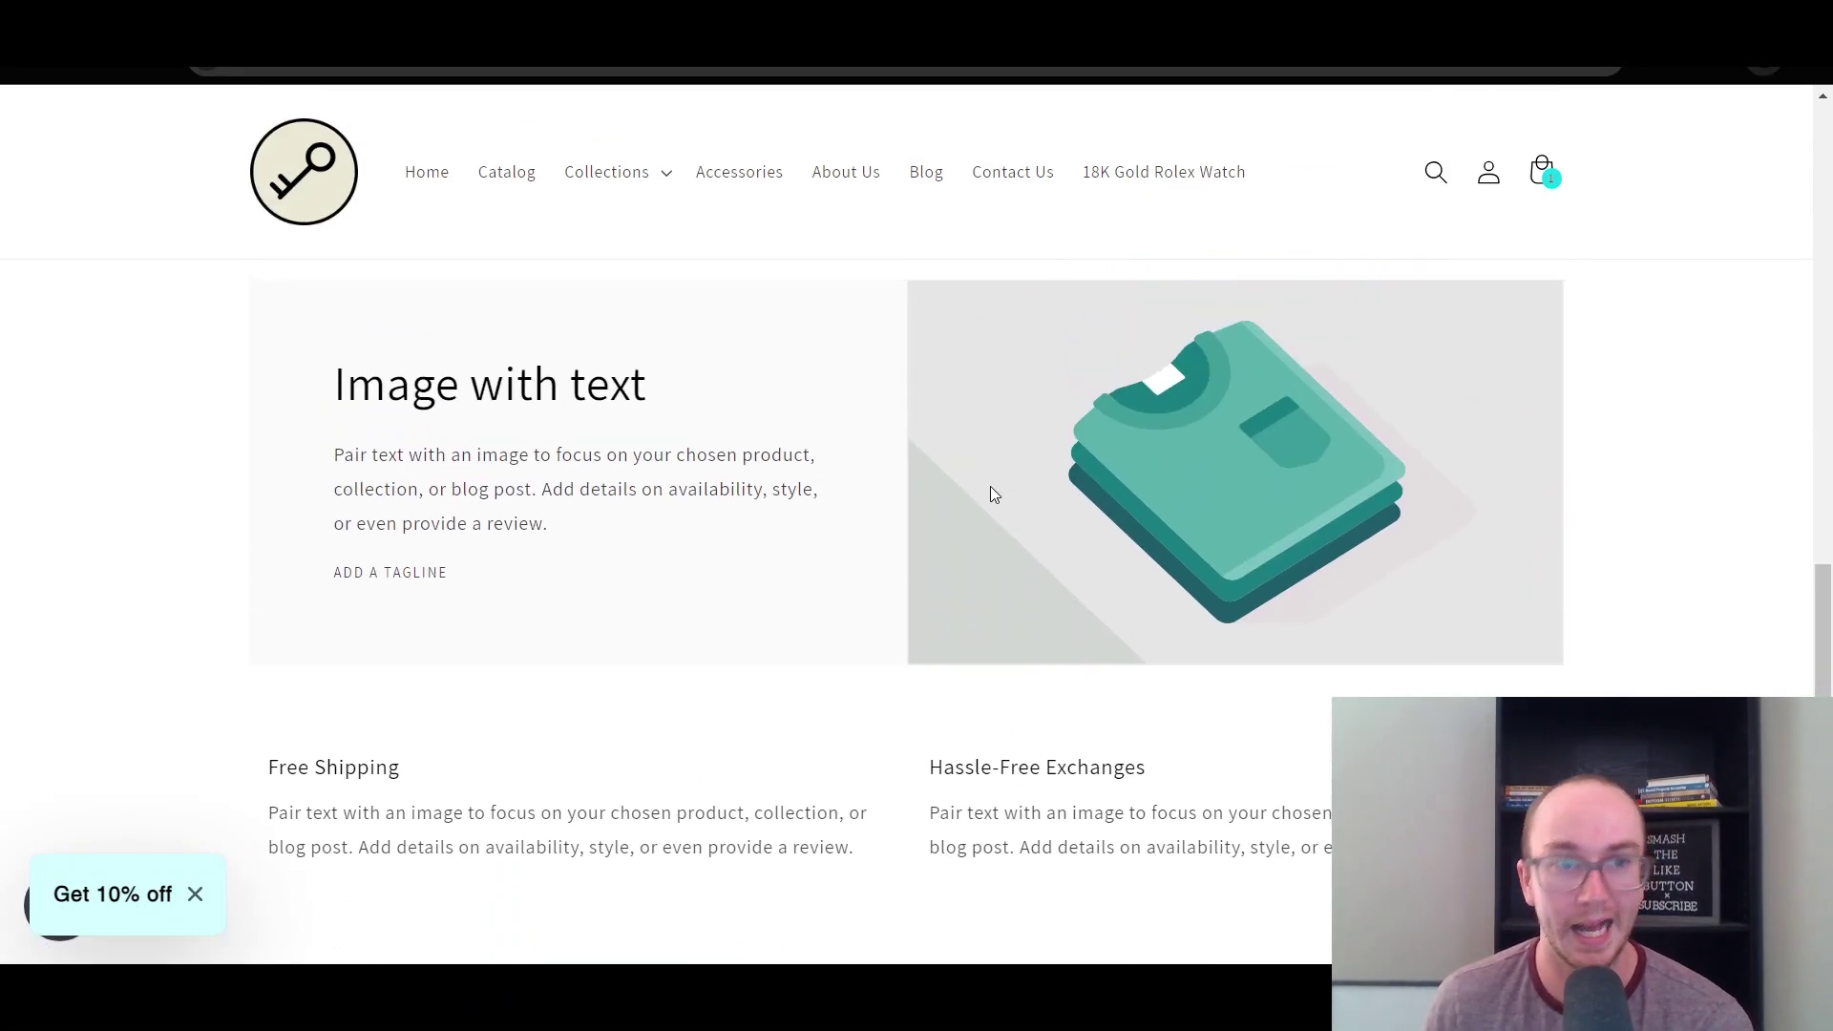
scroll(1476, 528, down, 6)
scroll(1476, 544, up, 10)
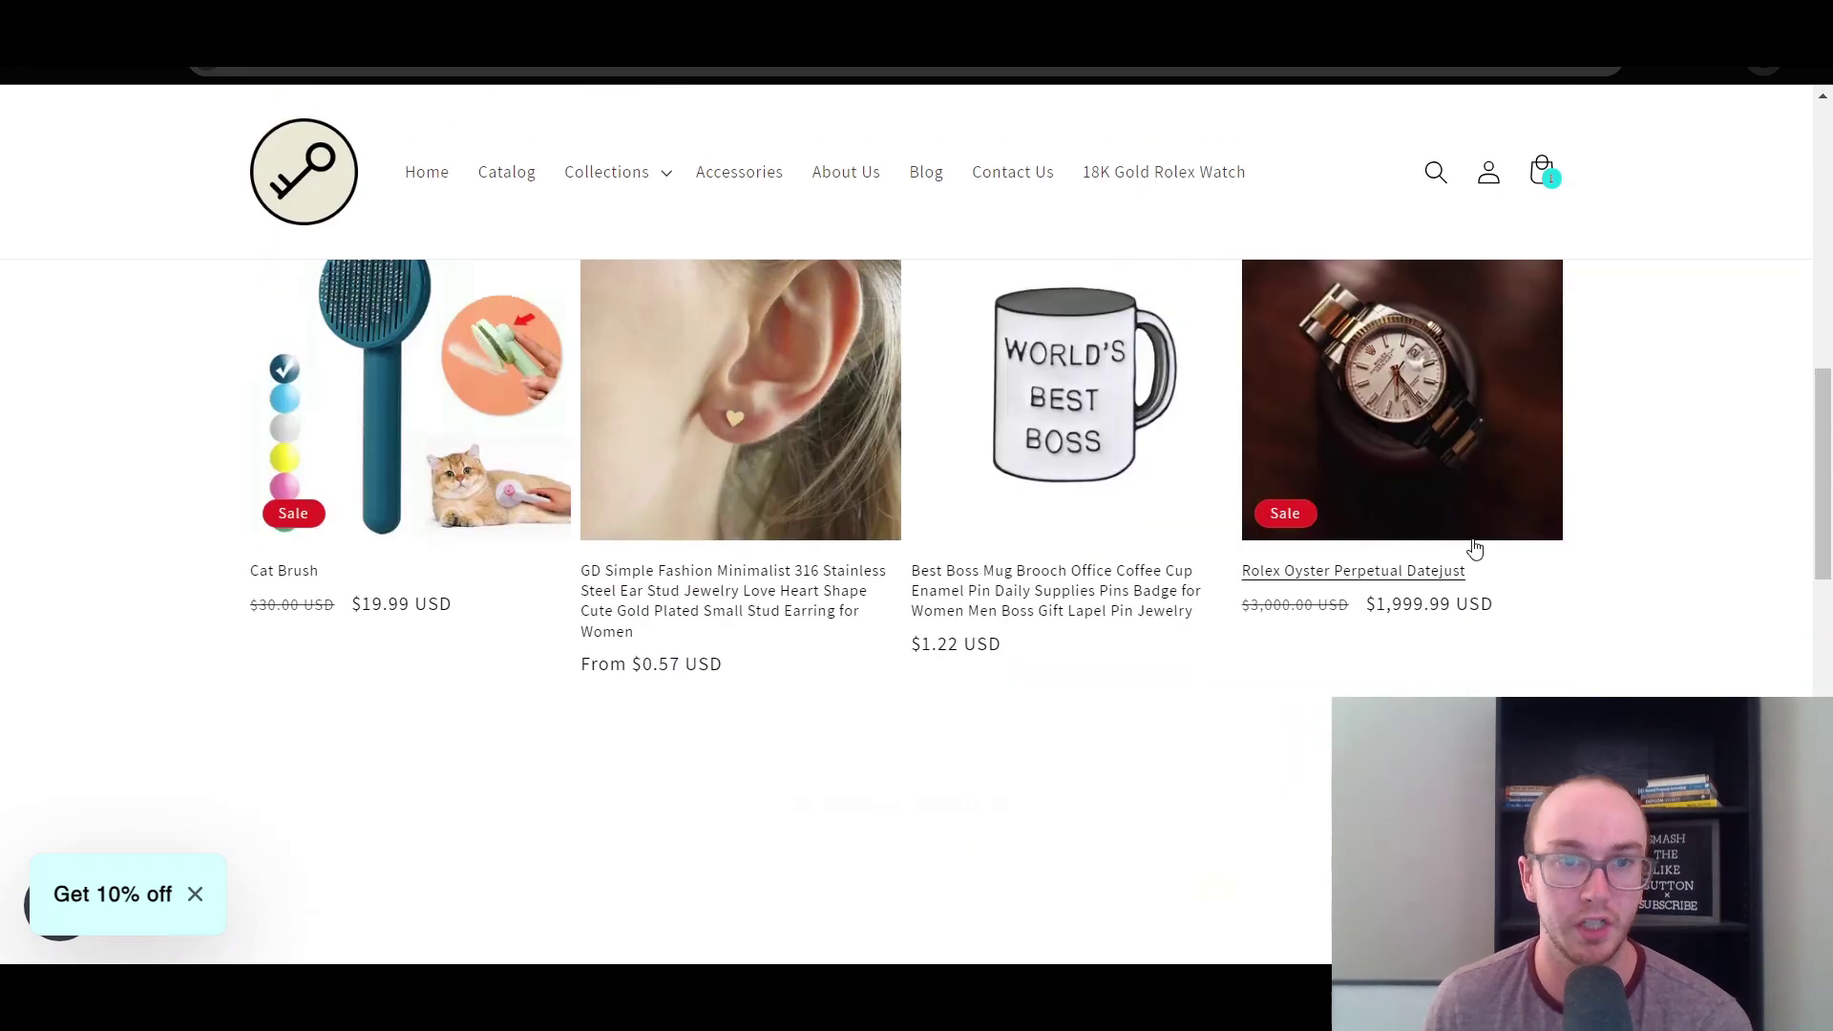
scroll(1337, 582, down, 2)
scroll(1194, 609, down, 1)
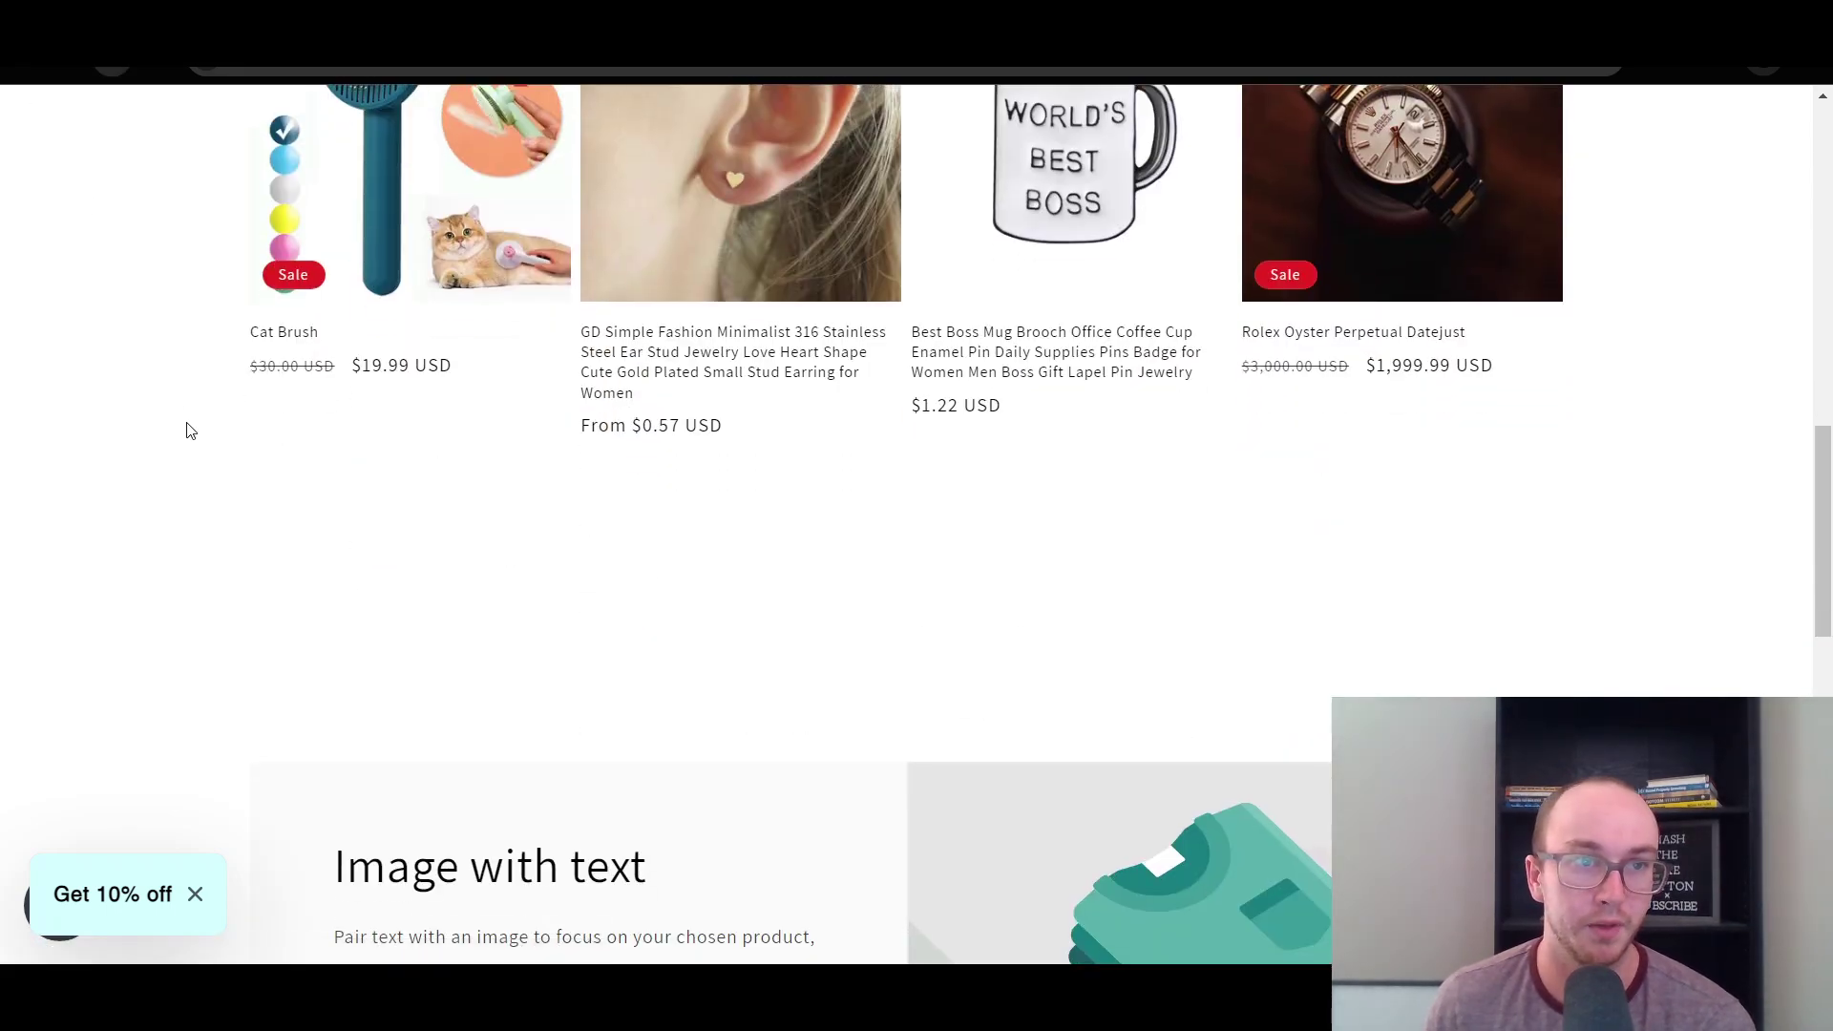
scroll(328, 589, up, 10)
scroll(634, 634, down, 15)
scroll(634, 634, up, 6)
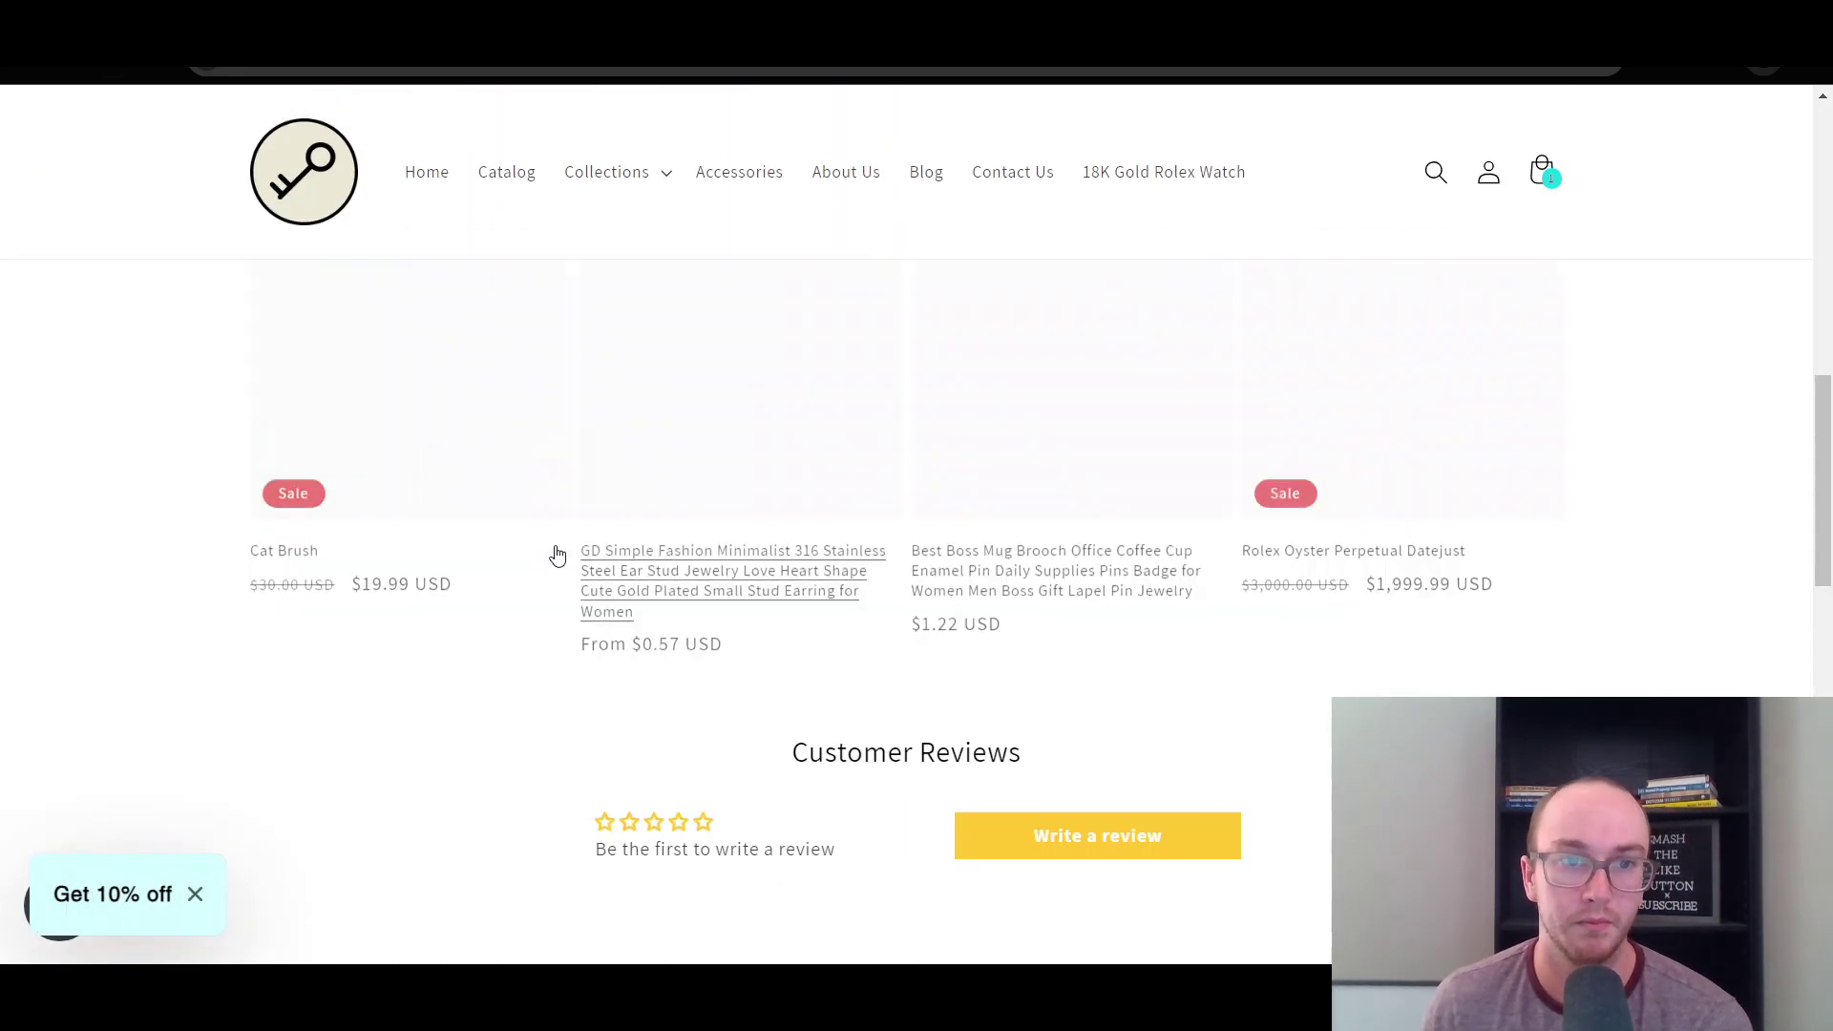
scroll(958, 471, up, 10)
scroll(958, 467, down, 13)
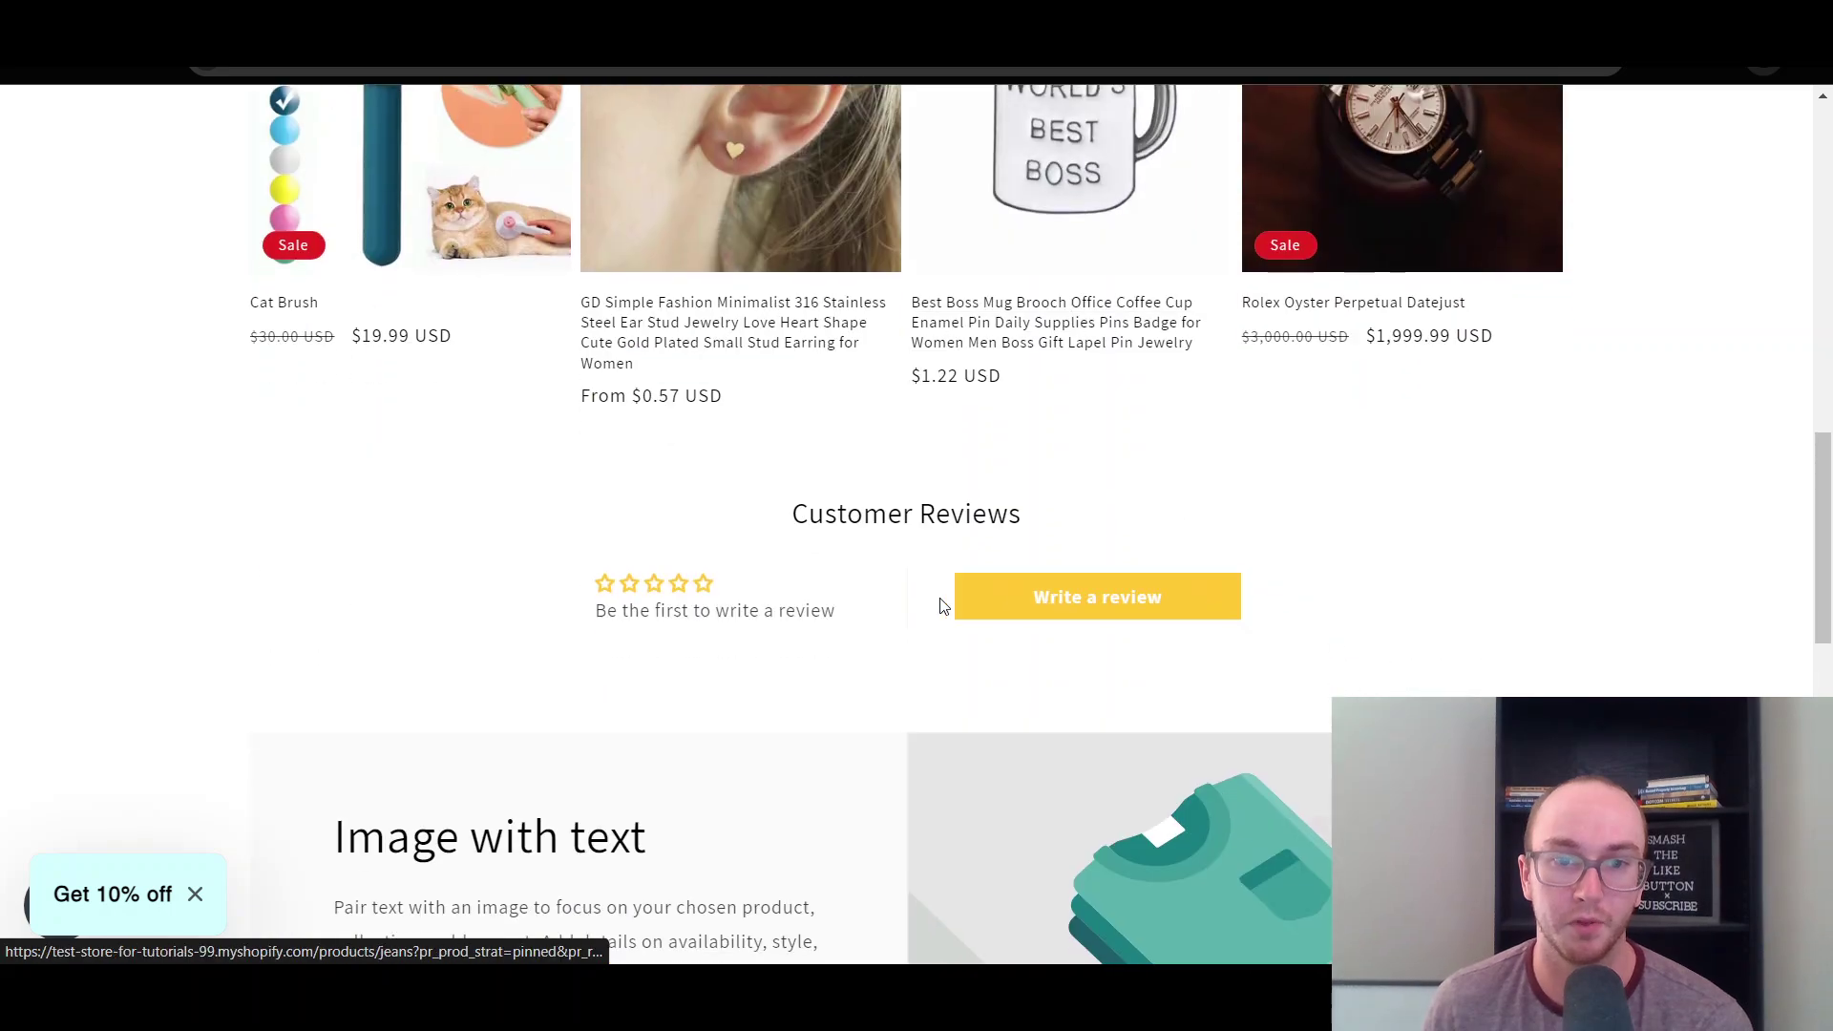
drag(1825, 496, 1825, 655)
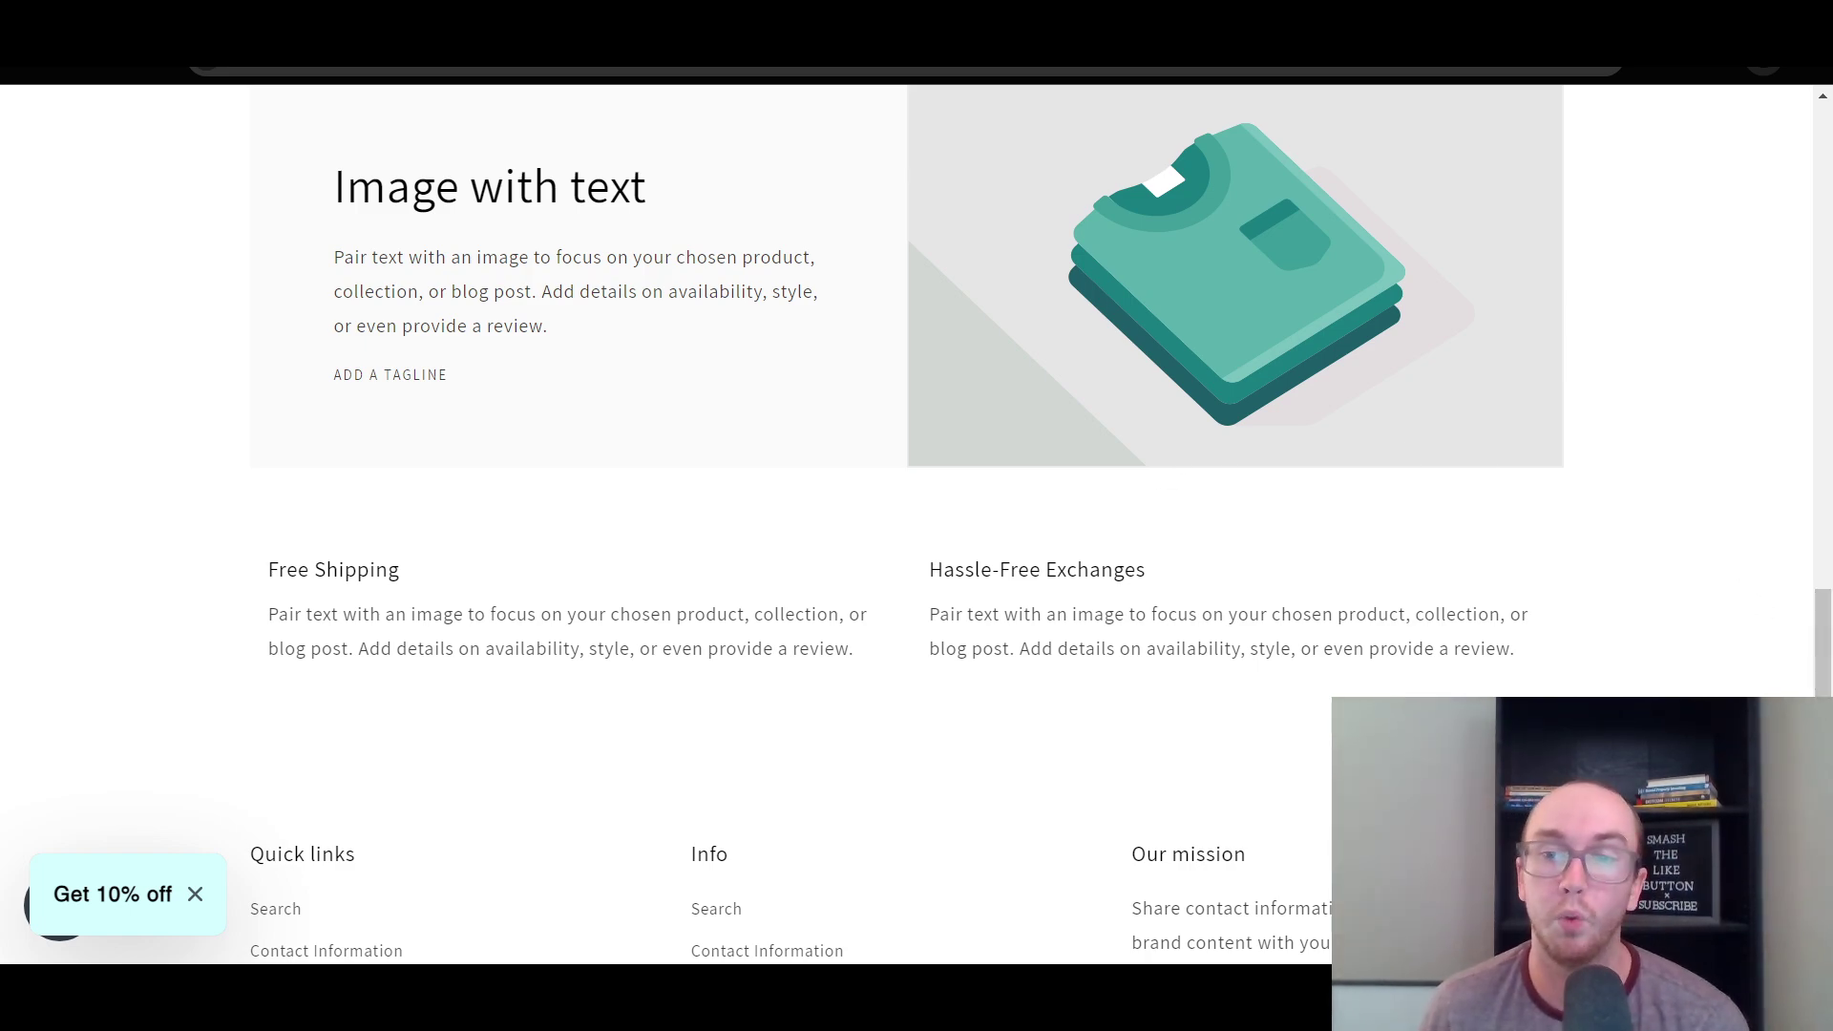
Switch to the Dawn theme editor and add a Featured product section below the Multicolumn section of the Default product template.
drag(1815, 683, 1826, 573)
scroll(1016, 546, down, 5)
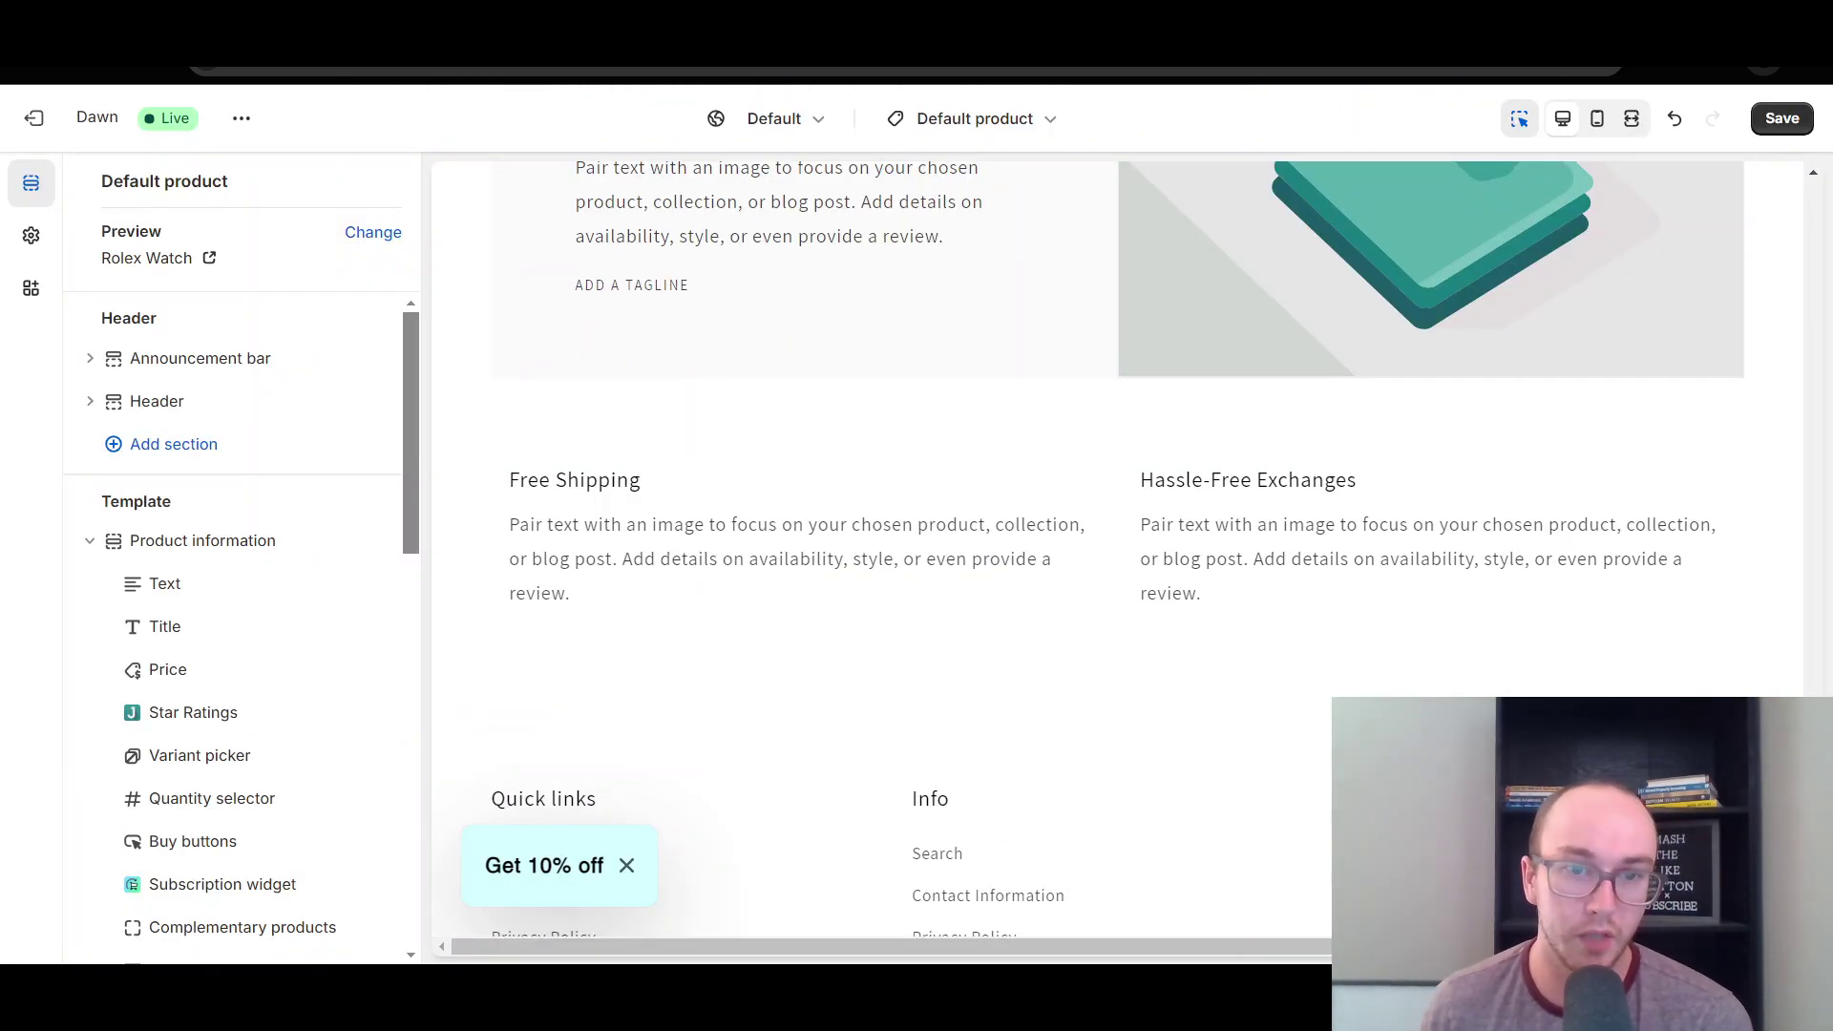
mouse_move(1119, 683)
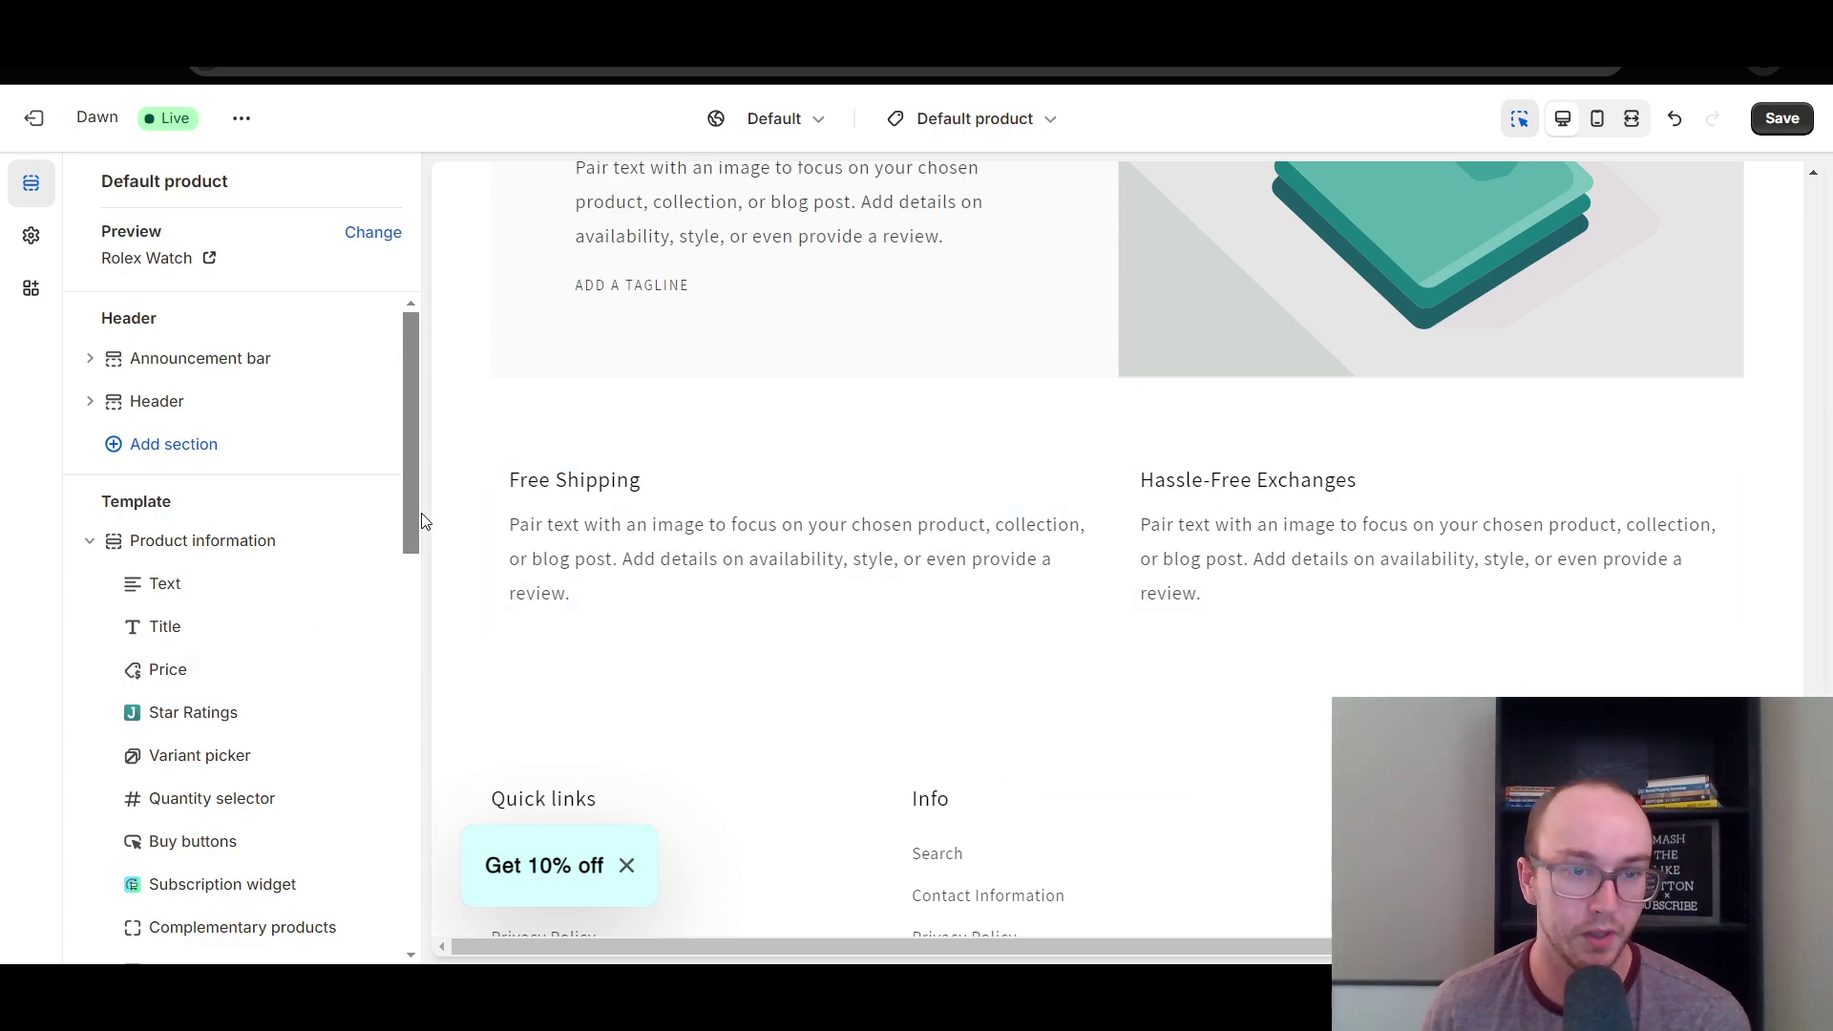
scroll(286, 592, down, 3)
drag(426, 581, 414, 877)
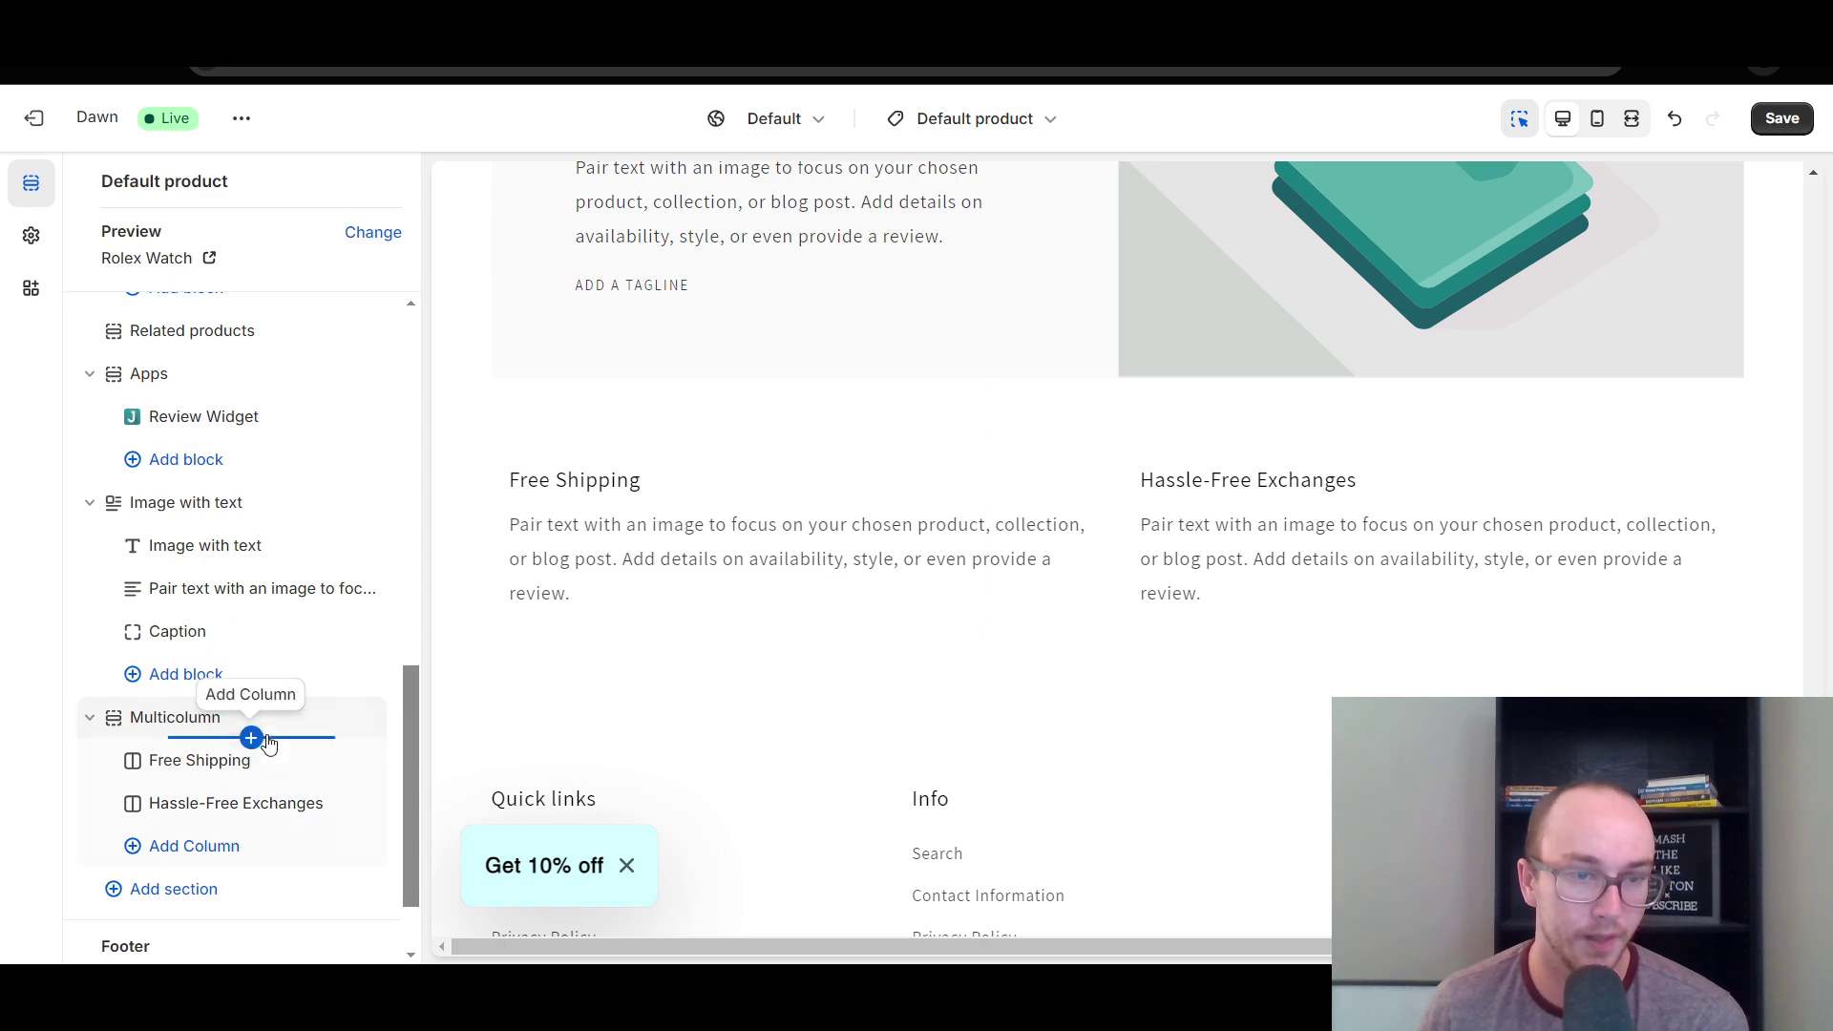
scroll(210, 864, down, 2)
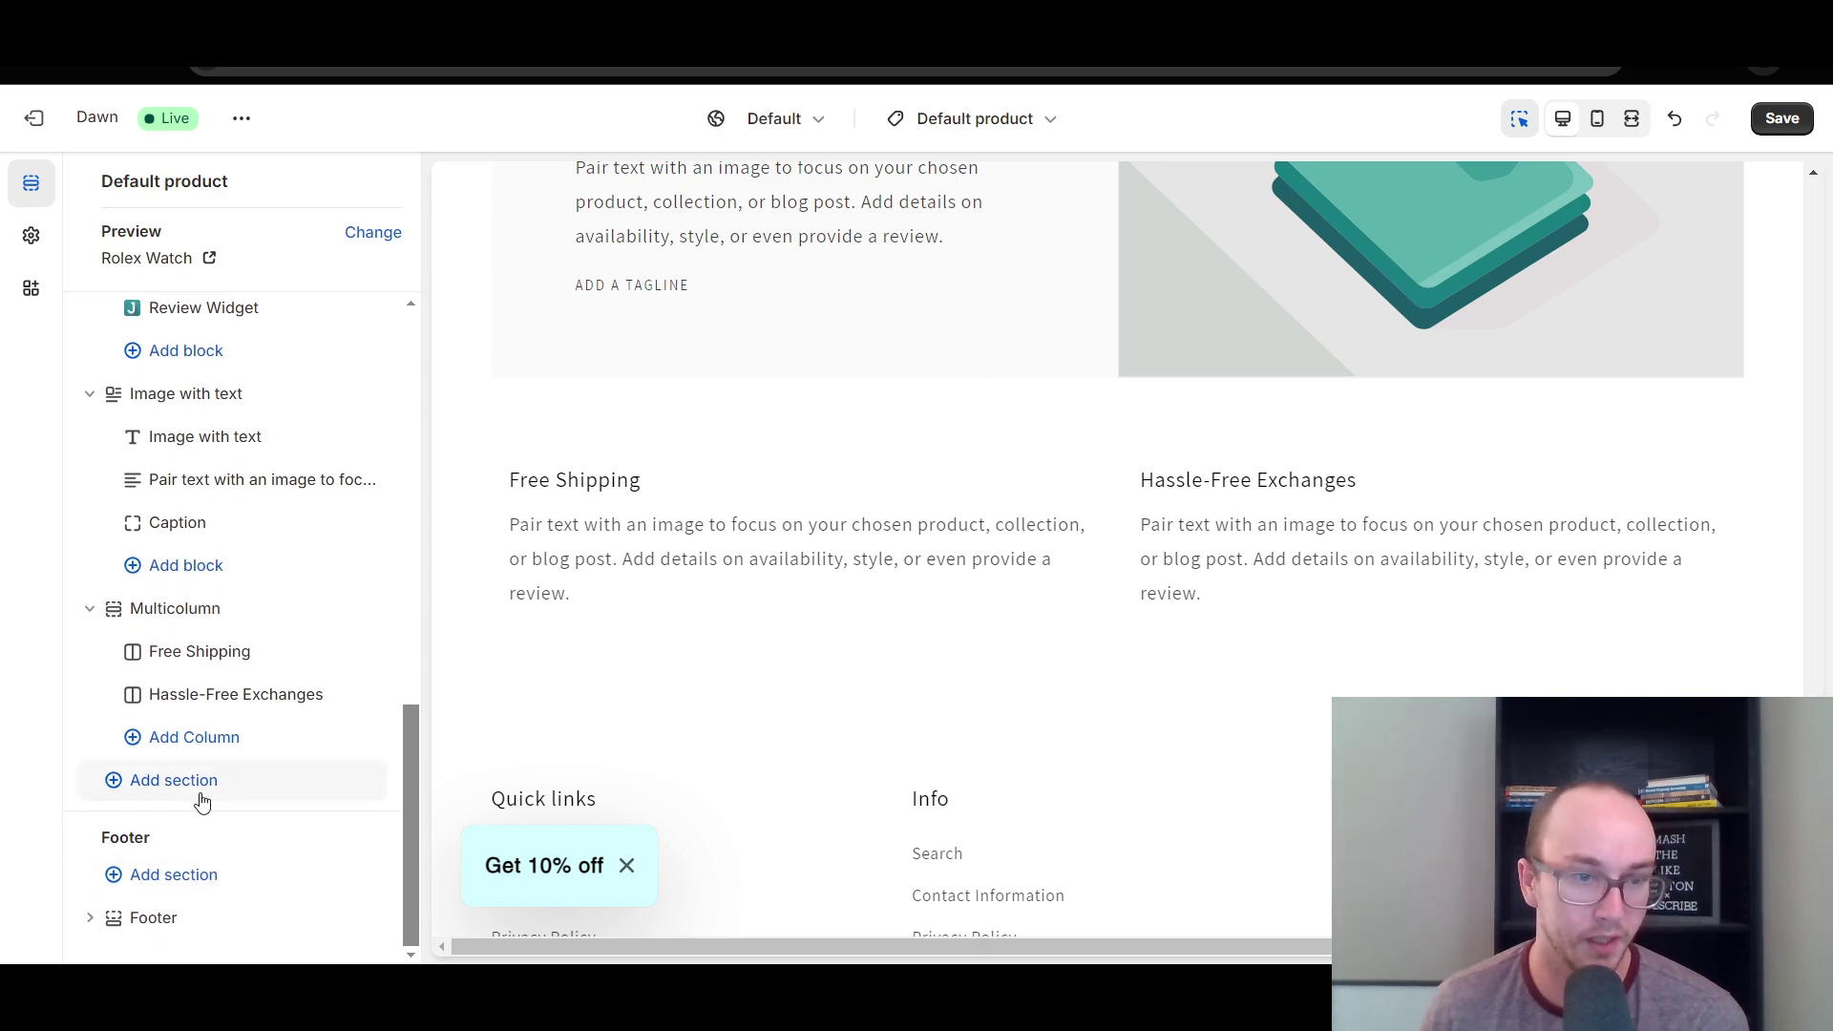
click(203, 784)
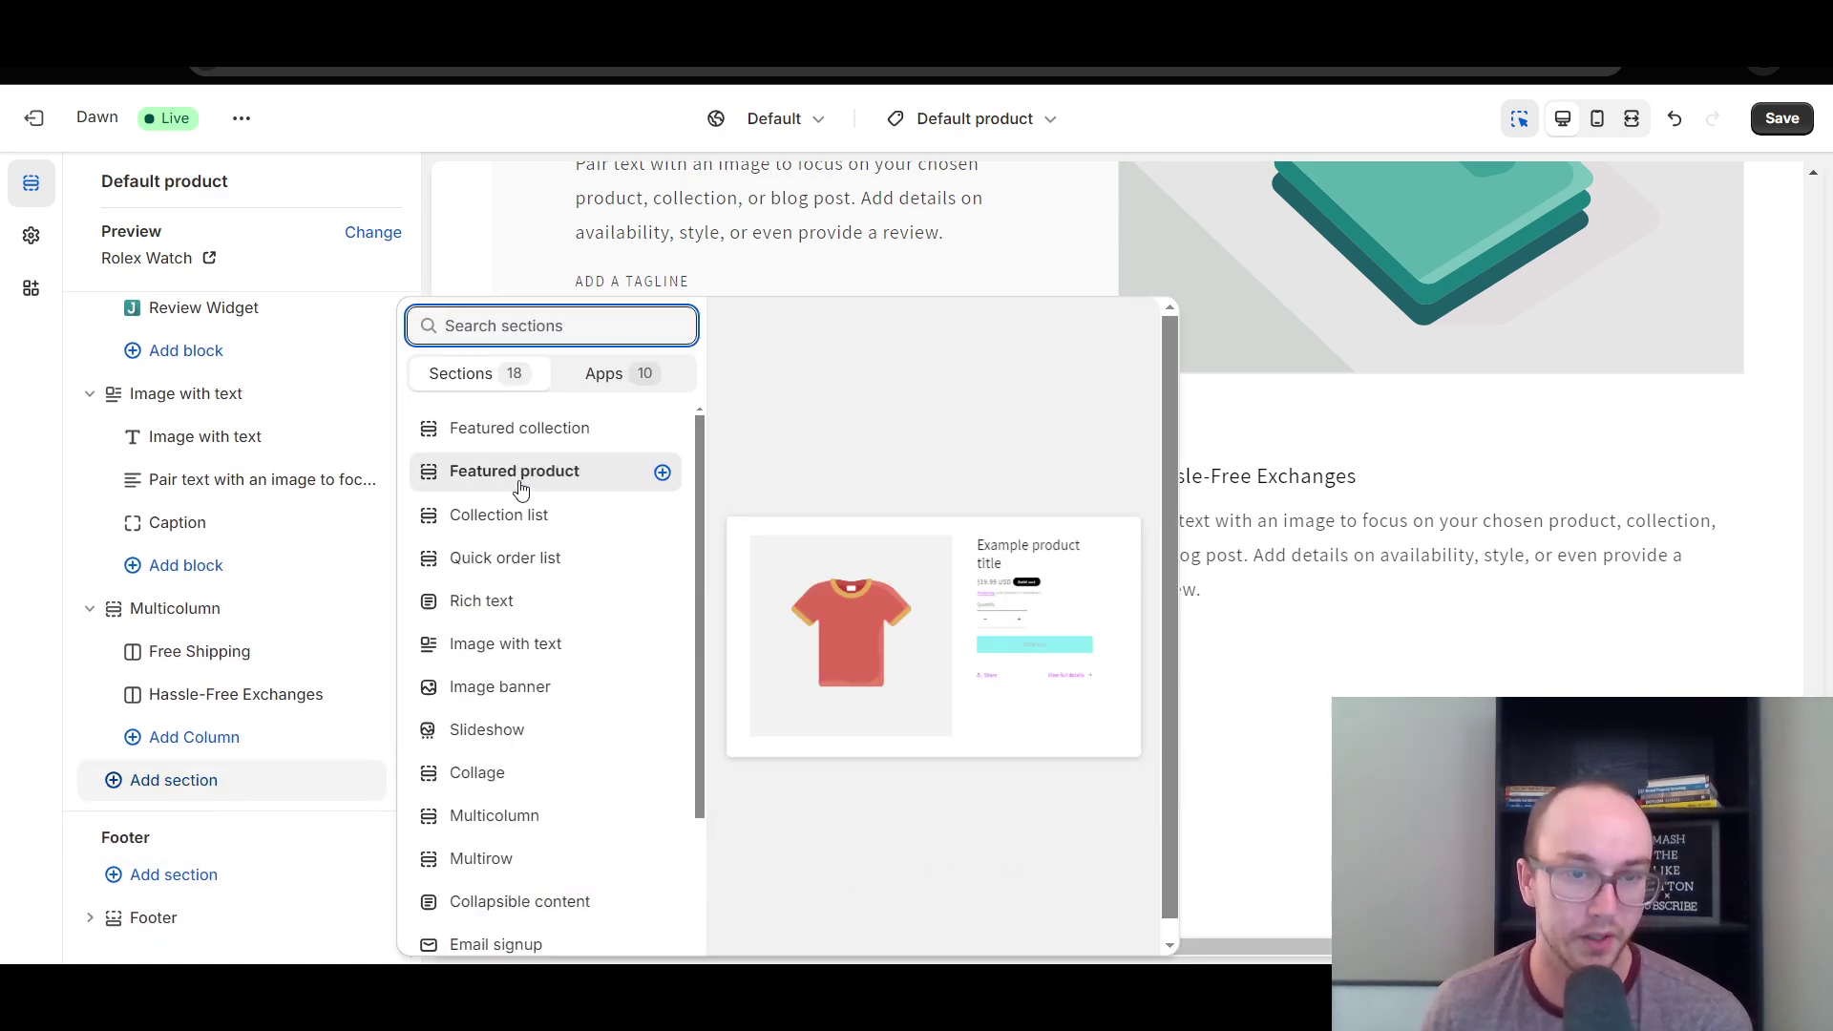
key(Escape)
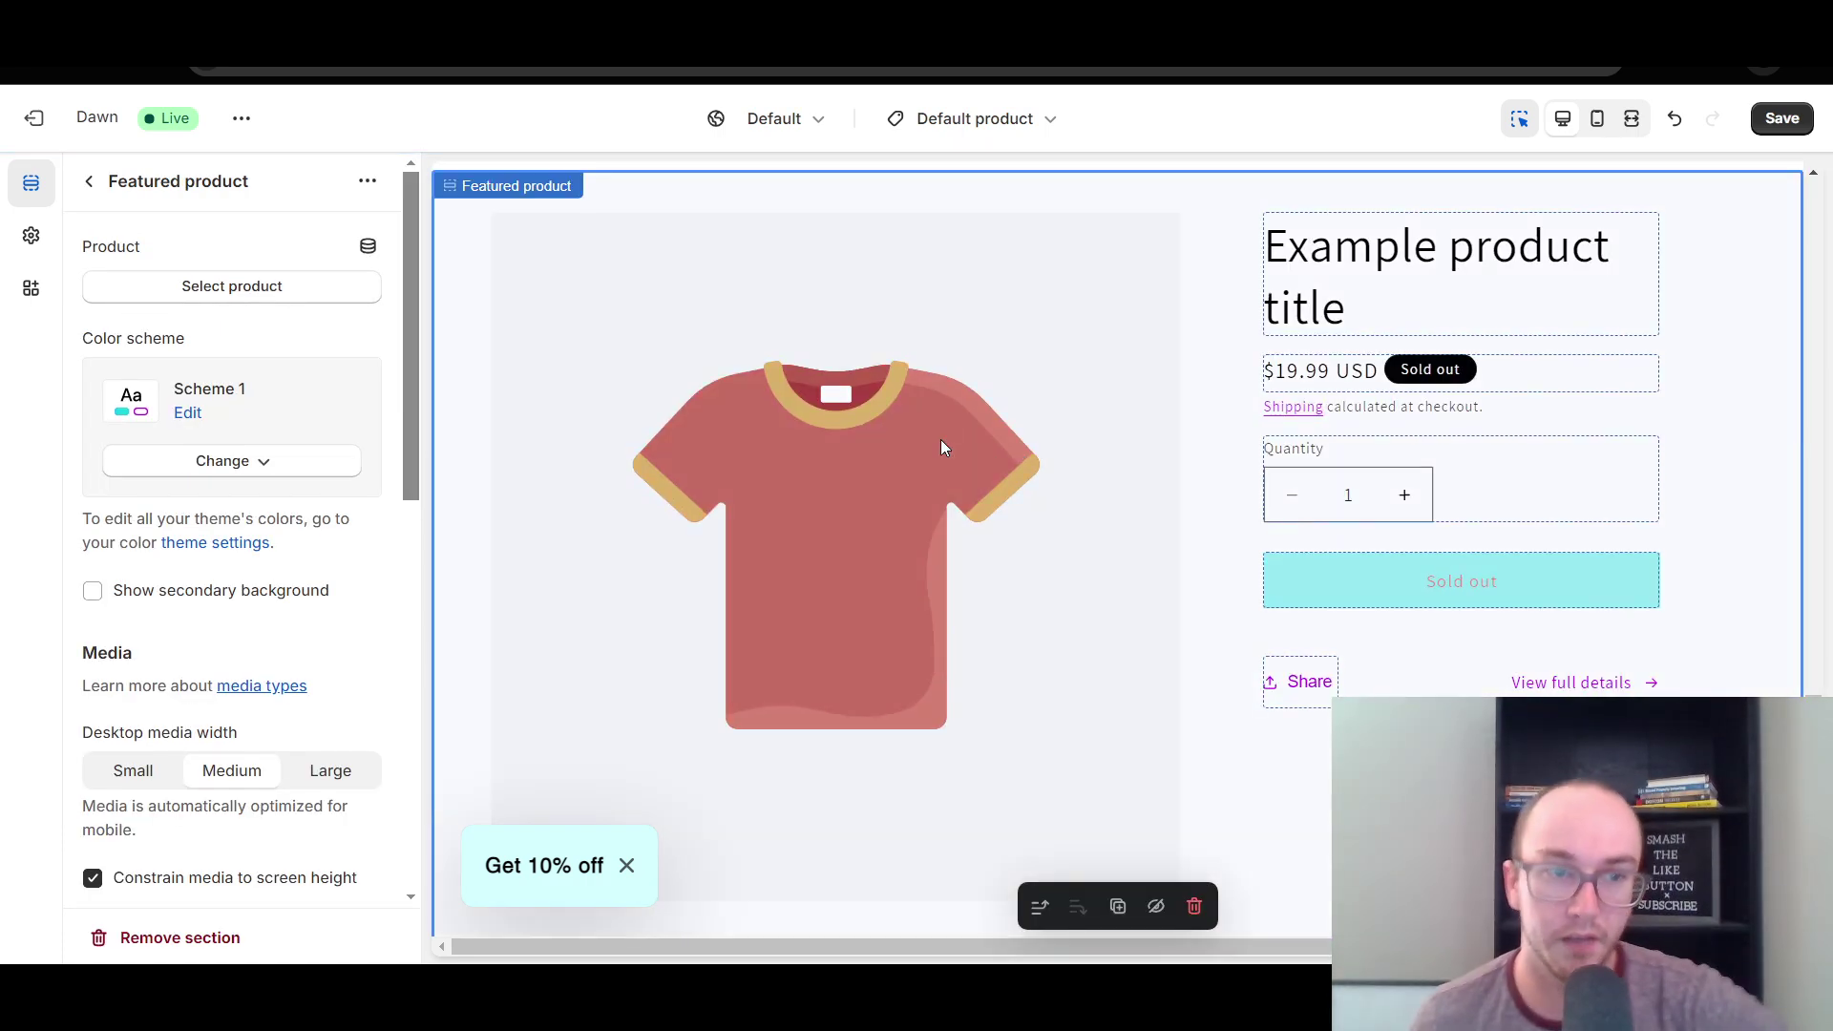
Connect the Featured product section to the current page's Product as its dynamic source and review its preview and settings.
click(367, 247)
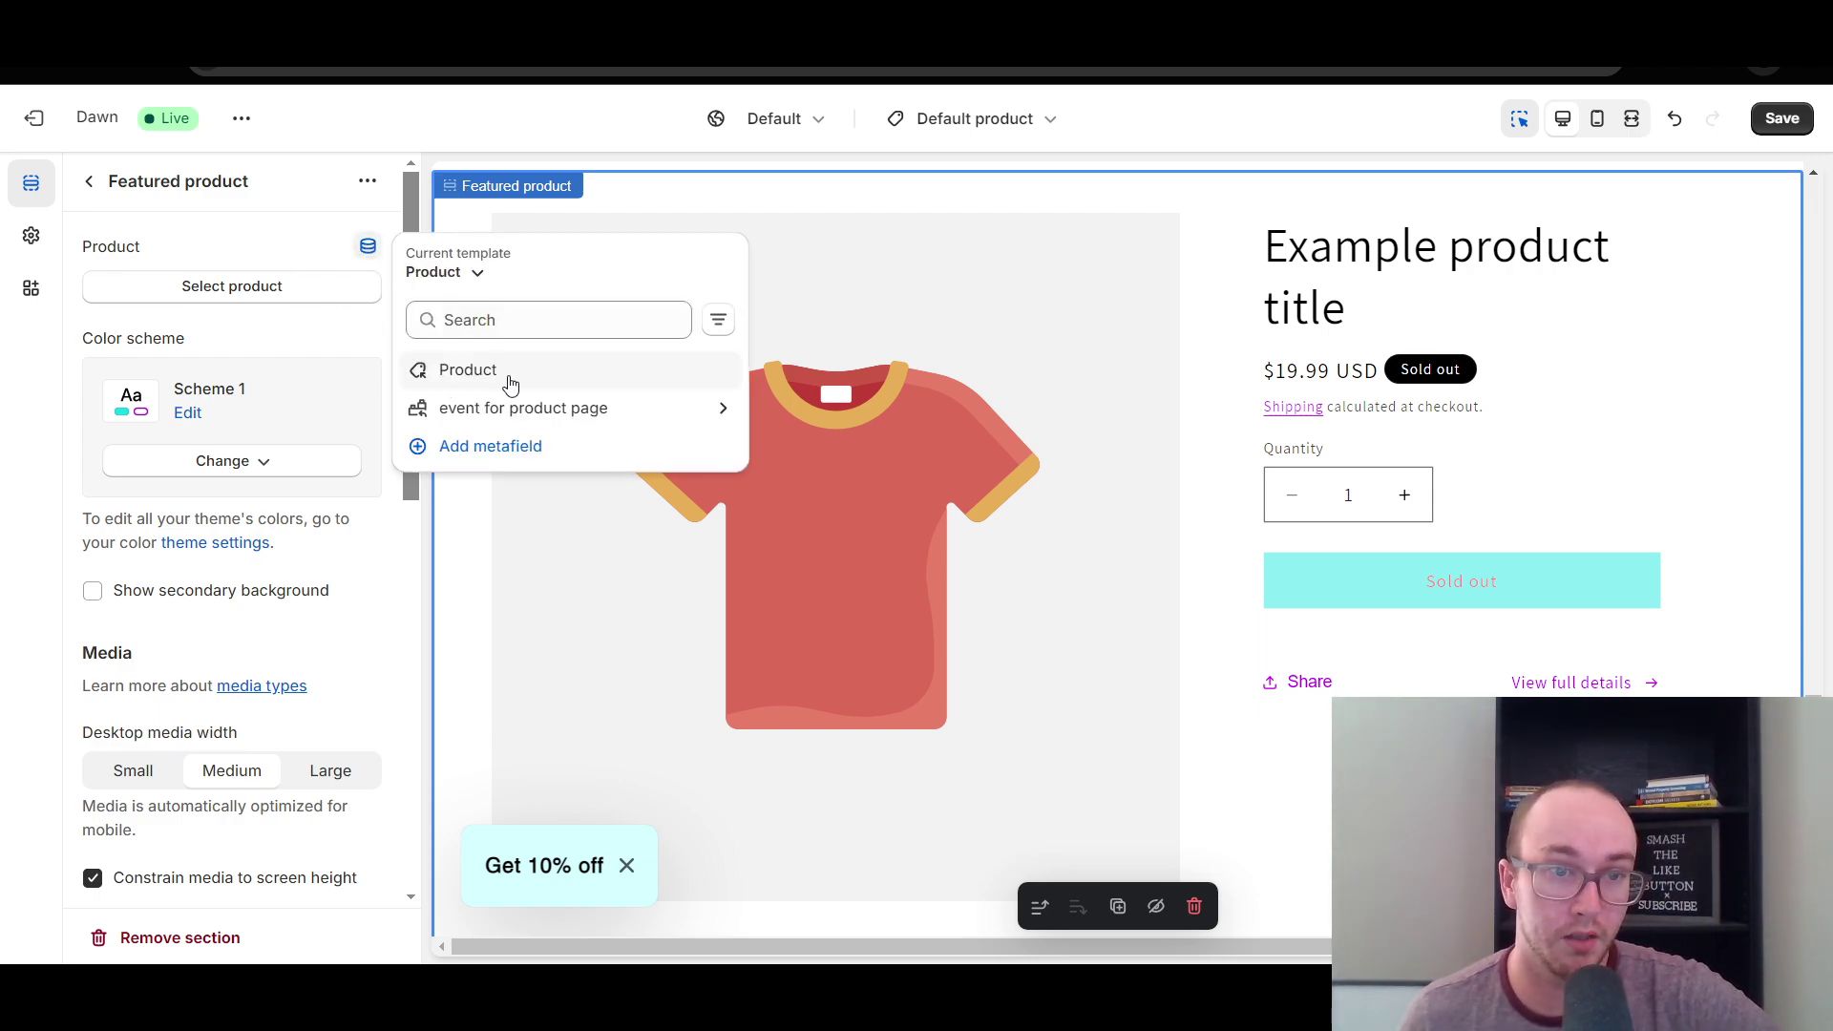
click(547, 374)
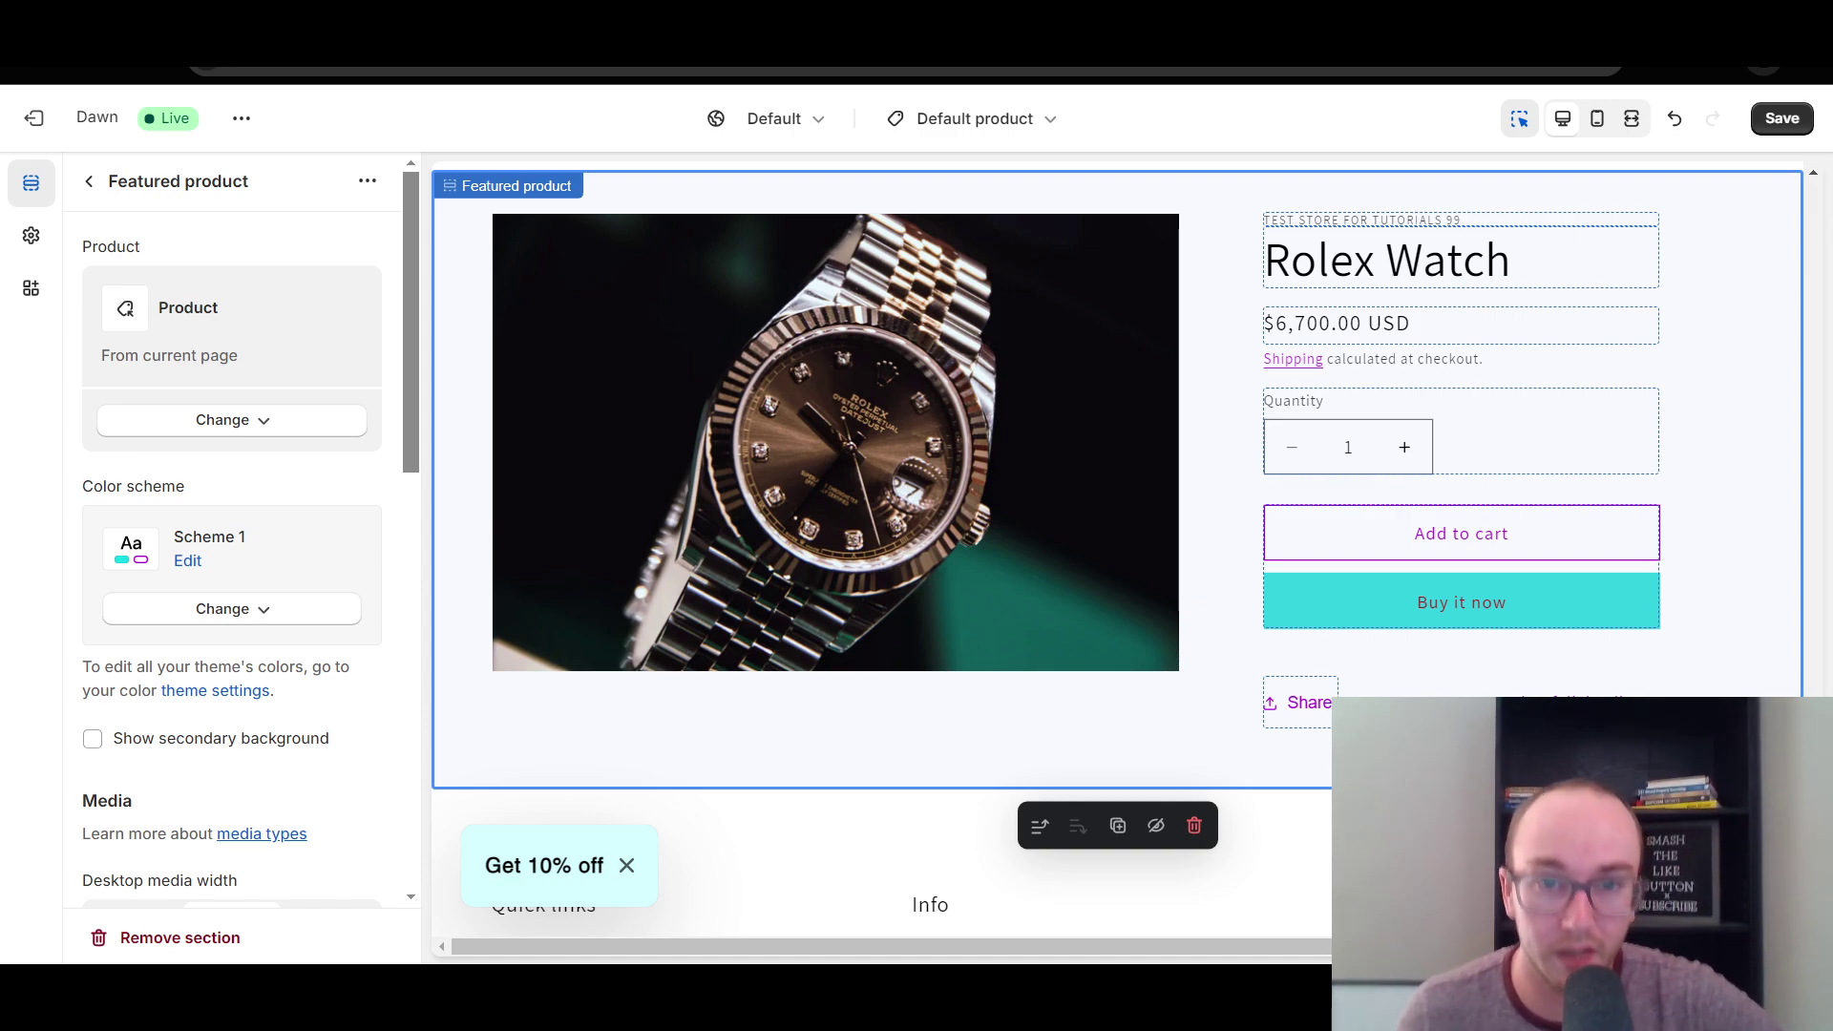
scroll(1117, 549, up, 1)
scroll(483, 548, down, 3)
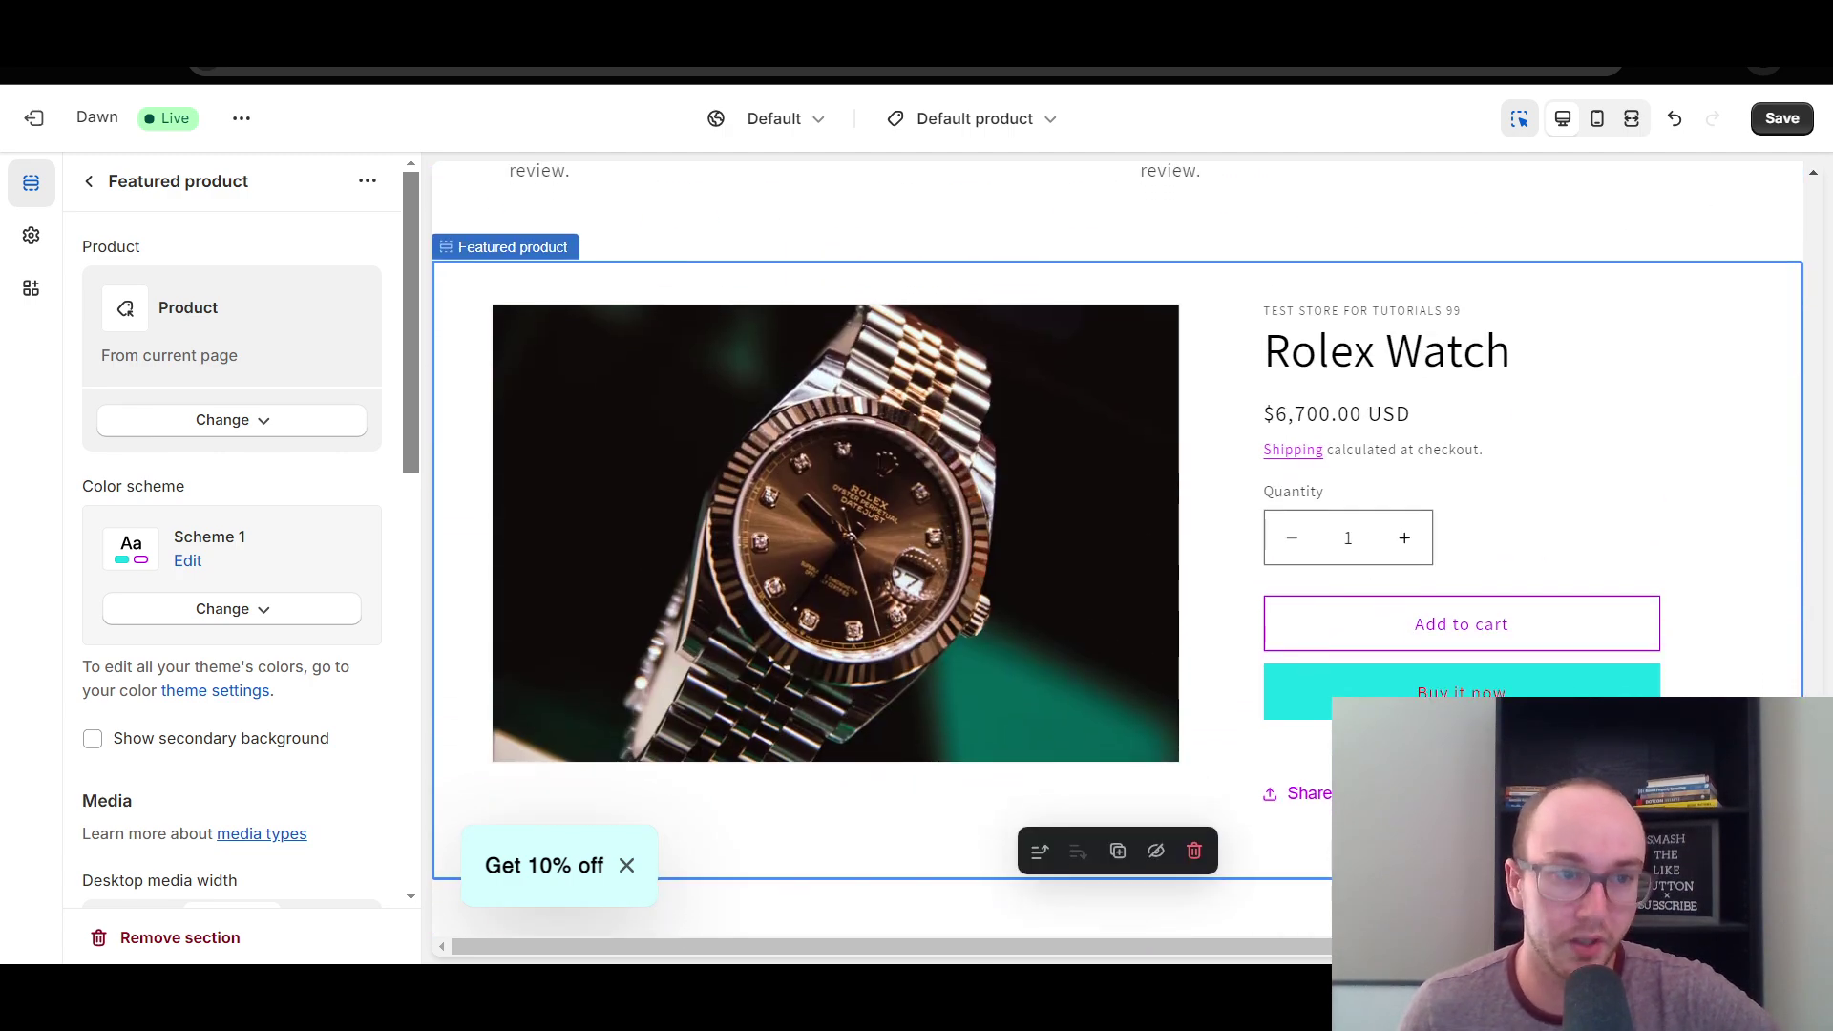
drag(415, 380, 398, 461)
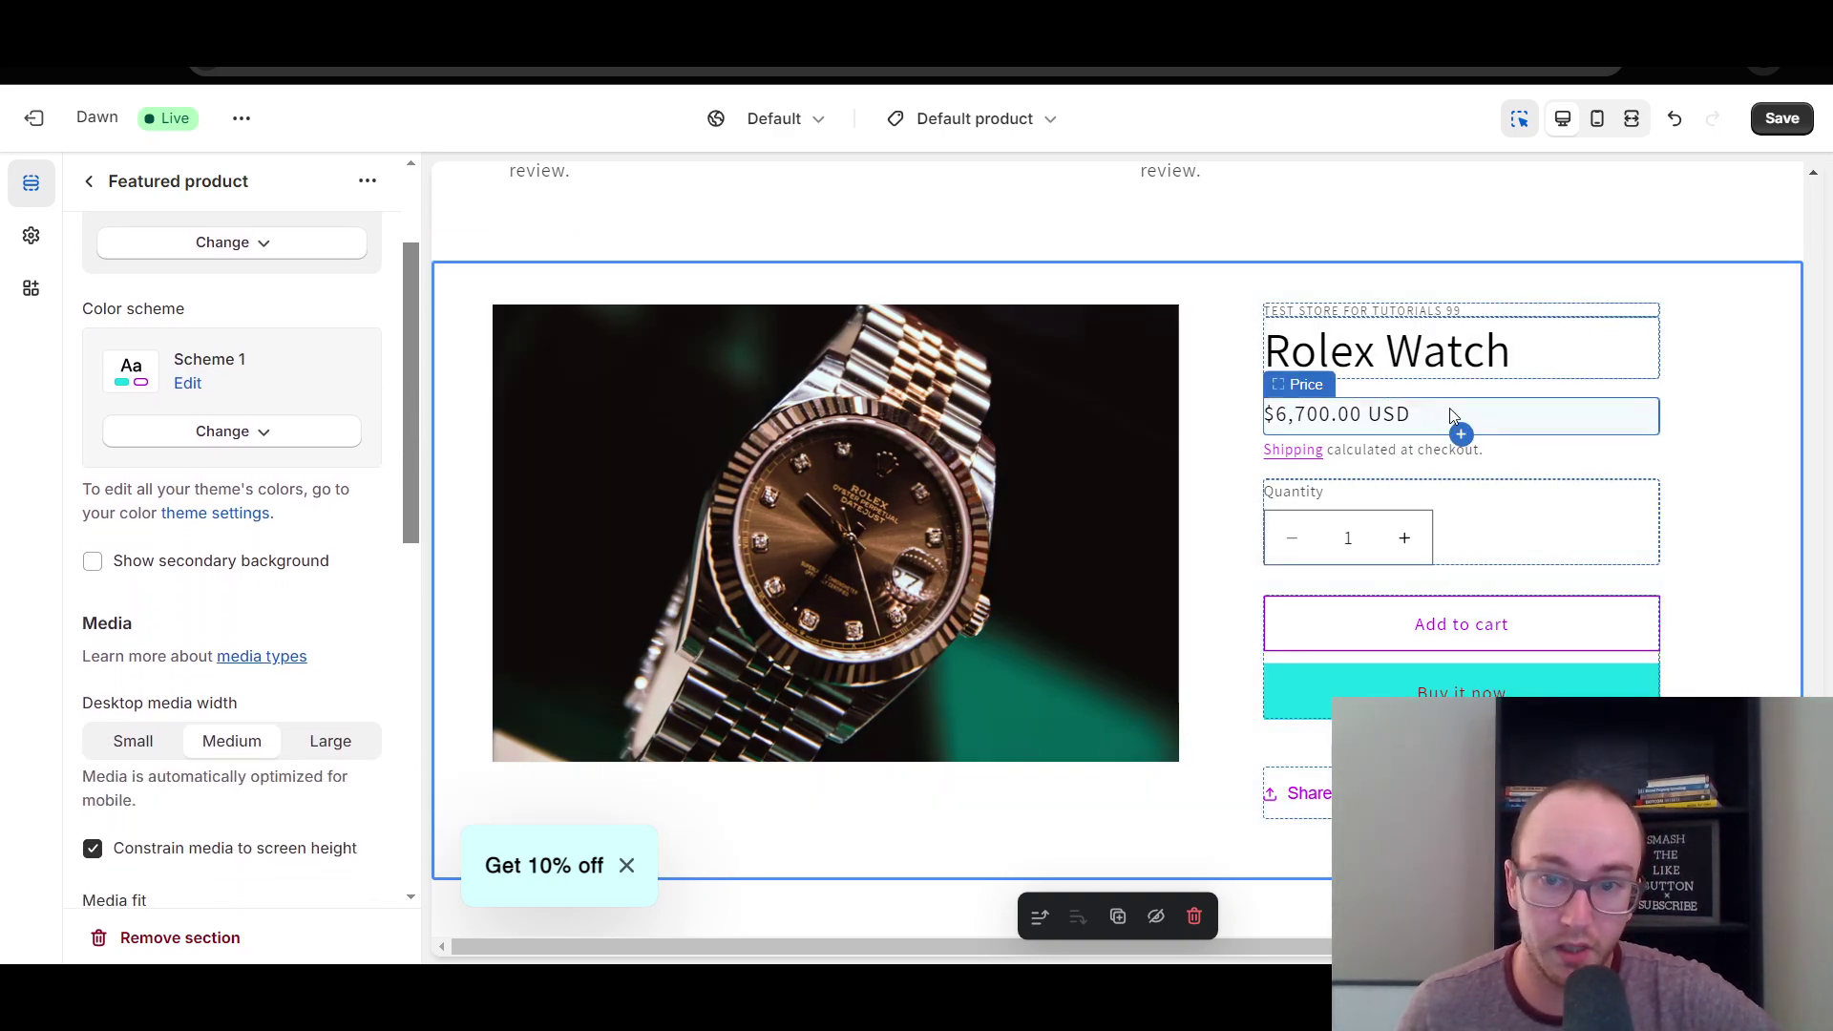
Hide the Featured product section's Quantity selector, Share and Text blocks, and save the template.
click(1513, 513)
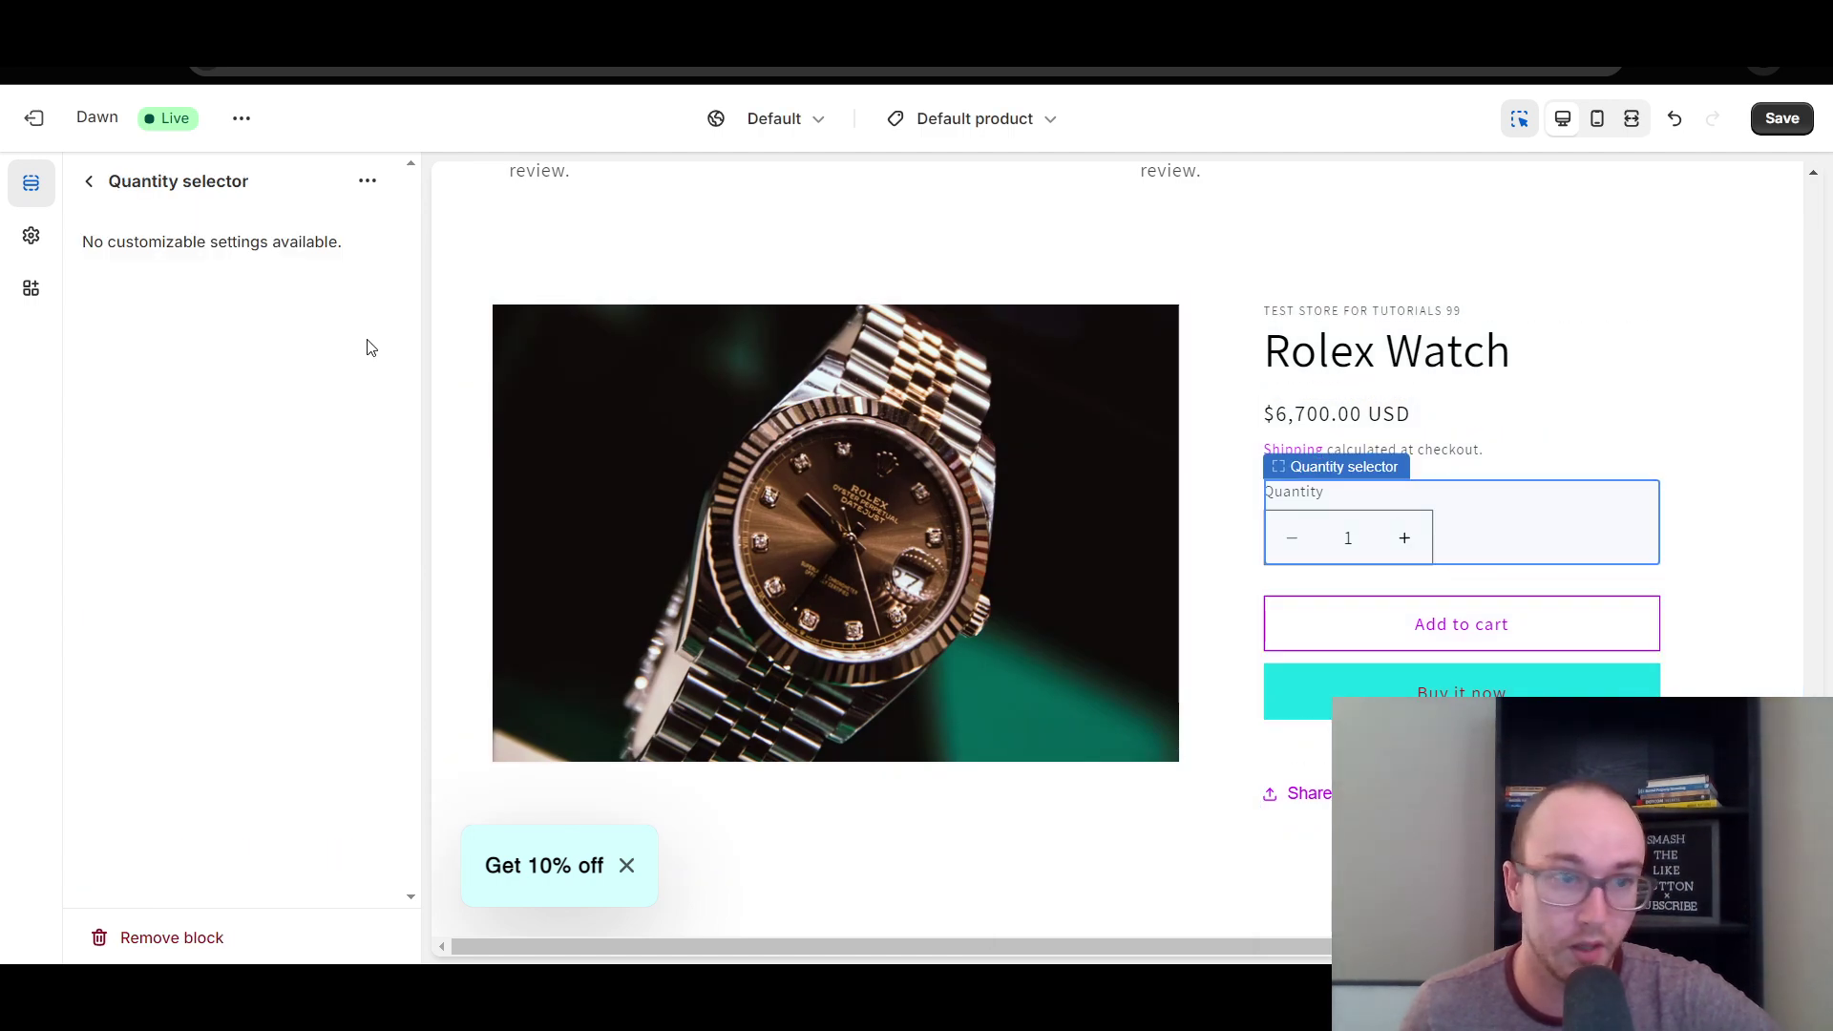
click(84, 182)
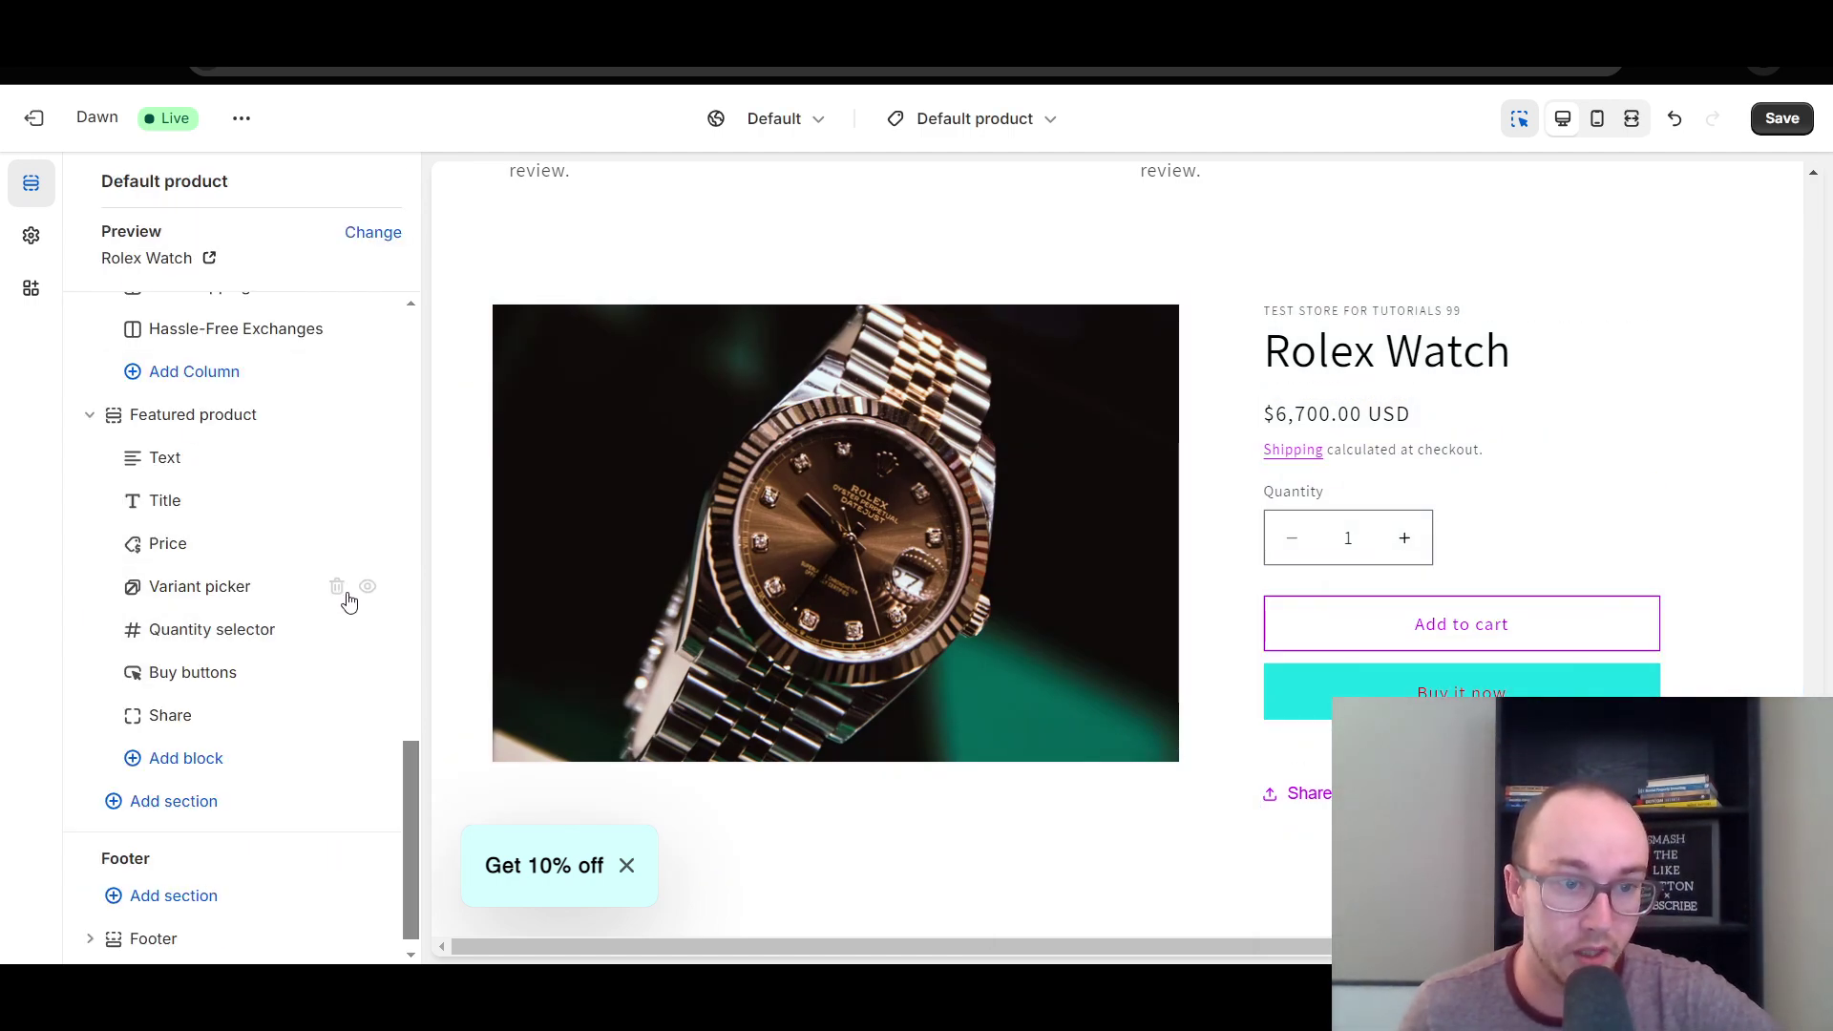
click(367, 630)
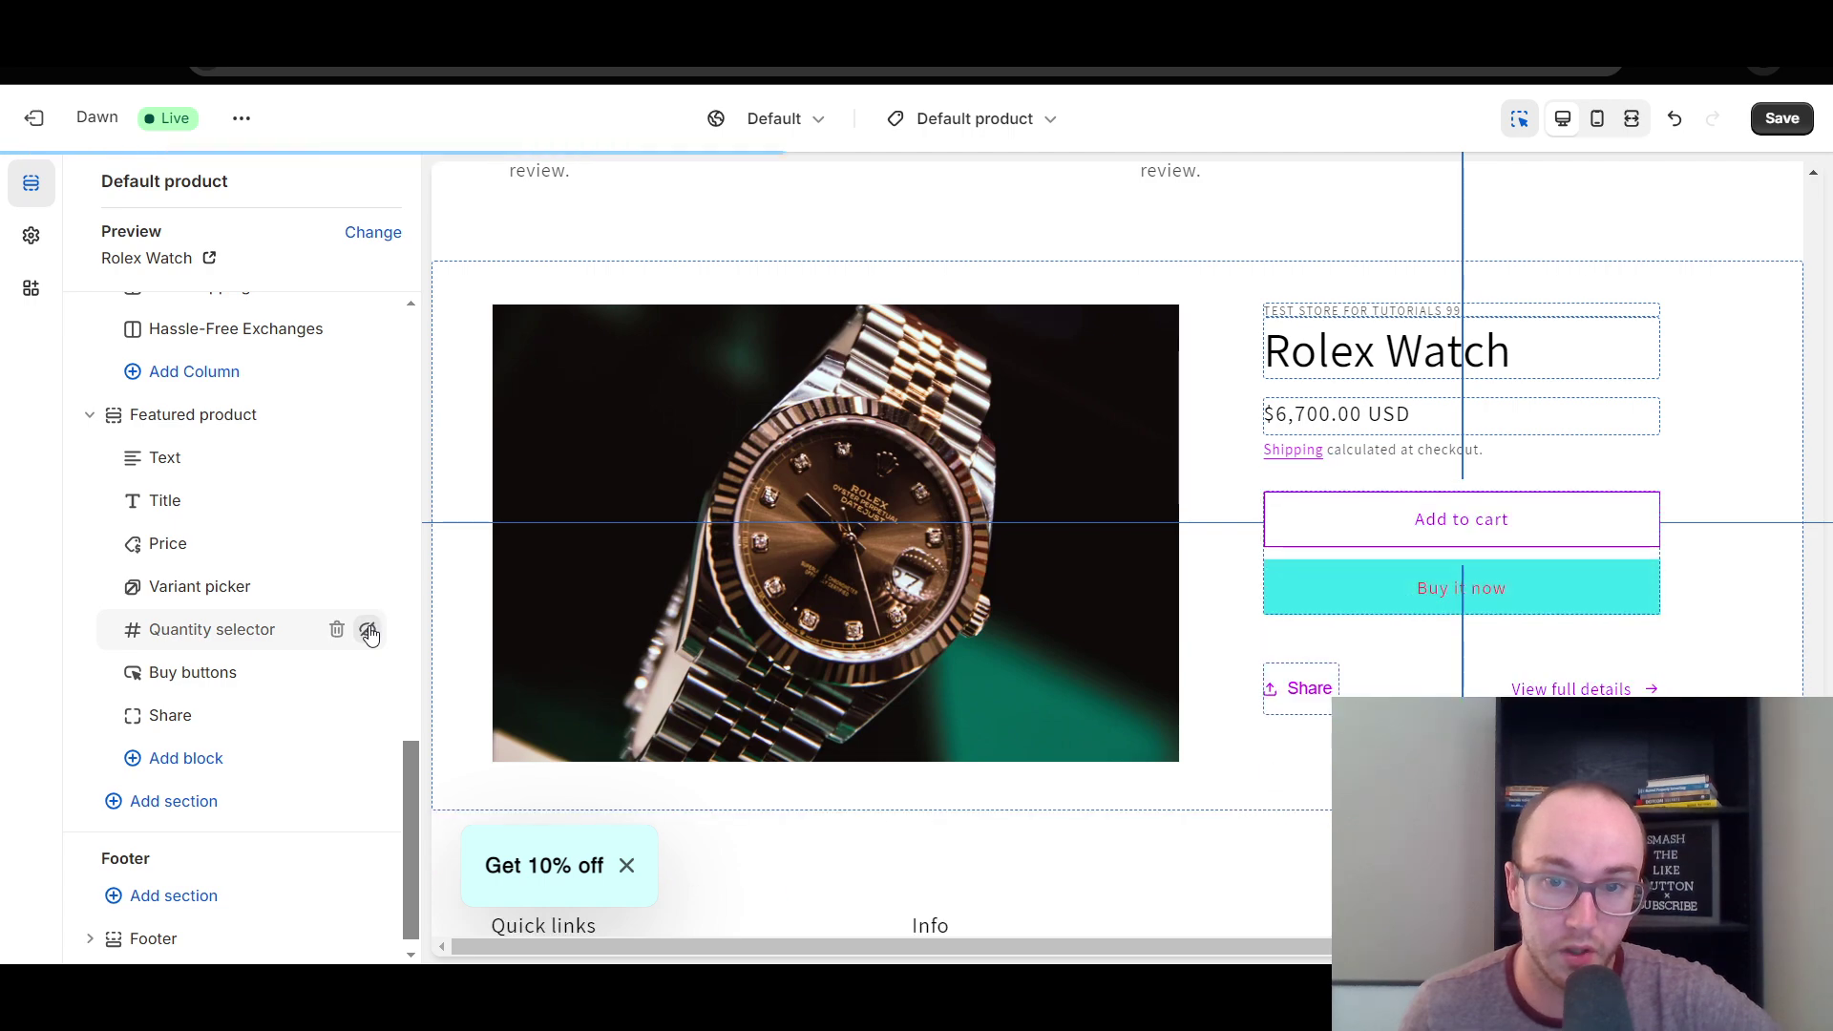
click(366, 723)
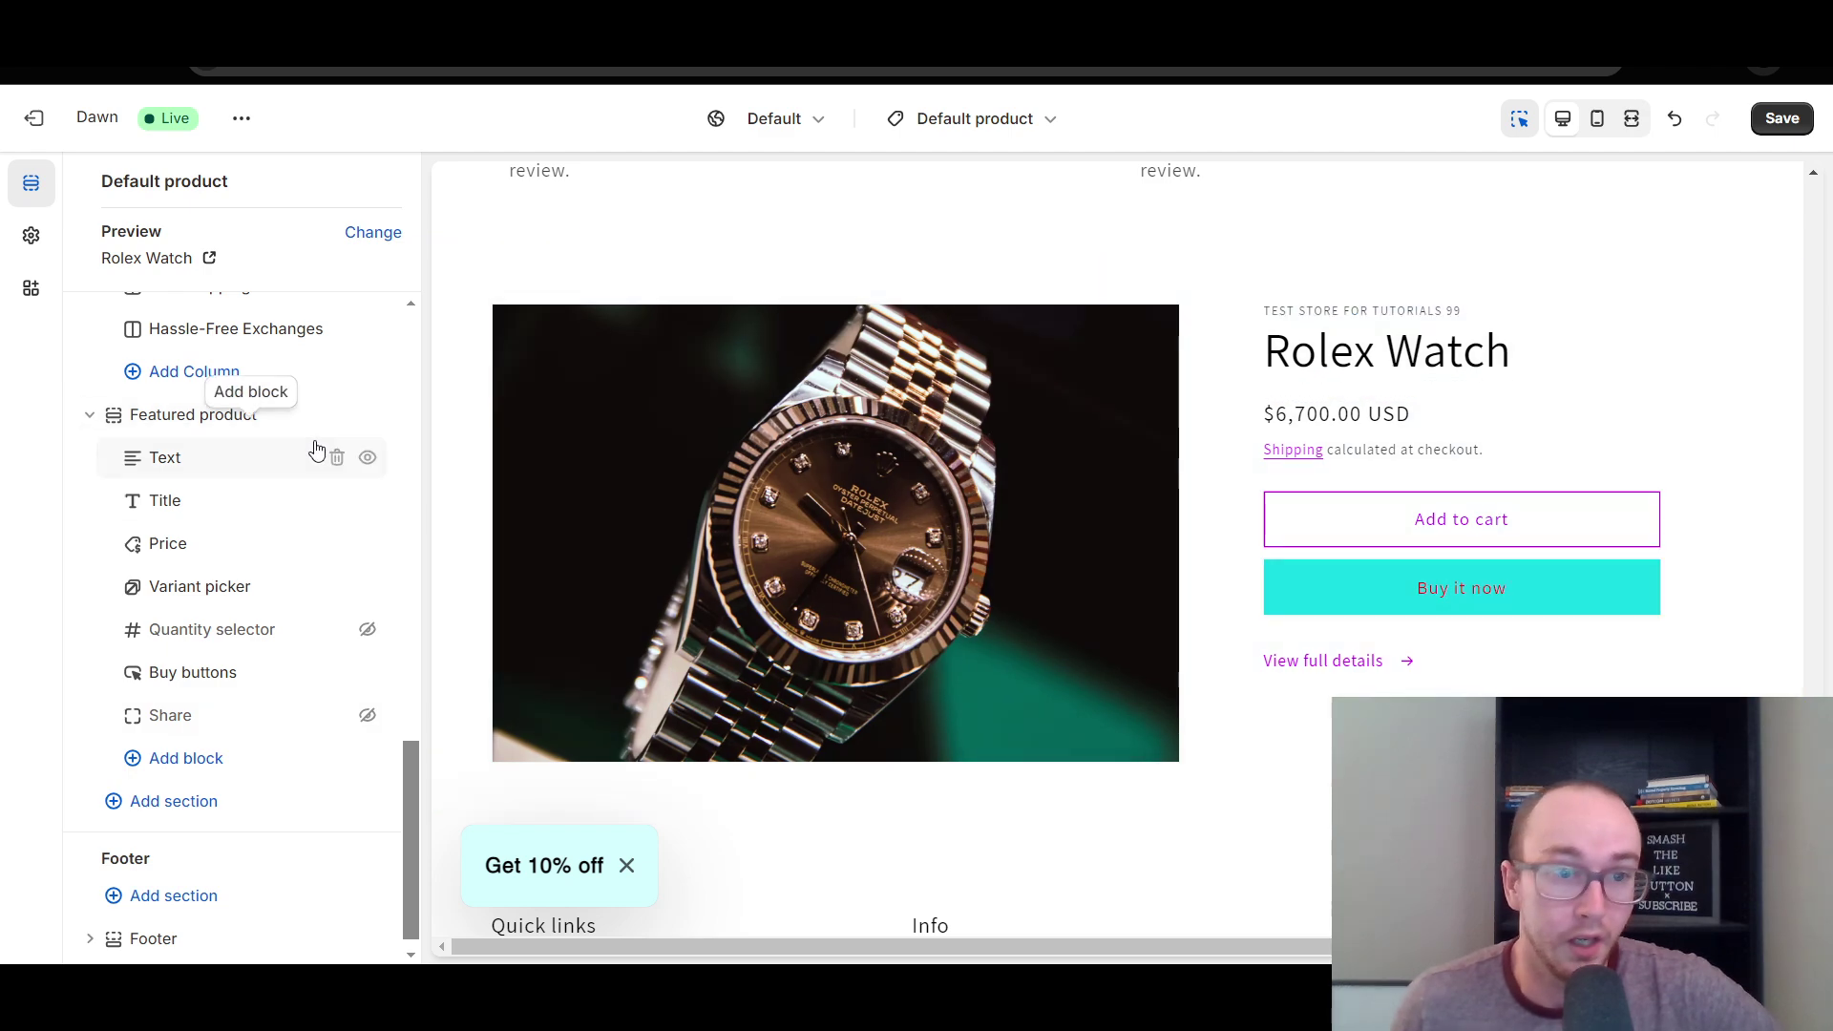
click(367, 459)
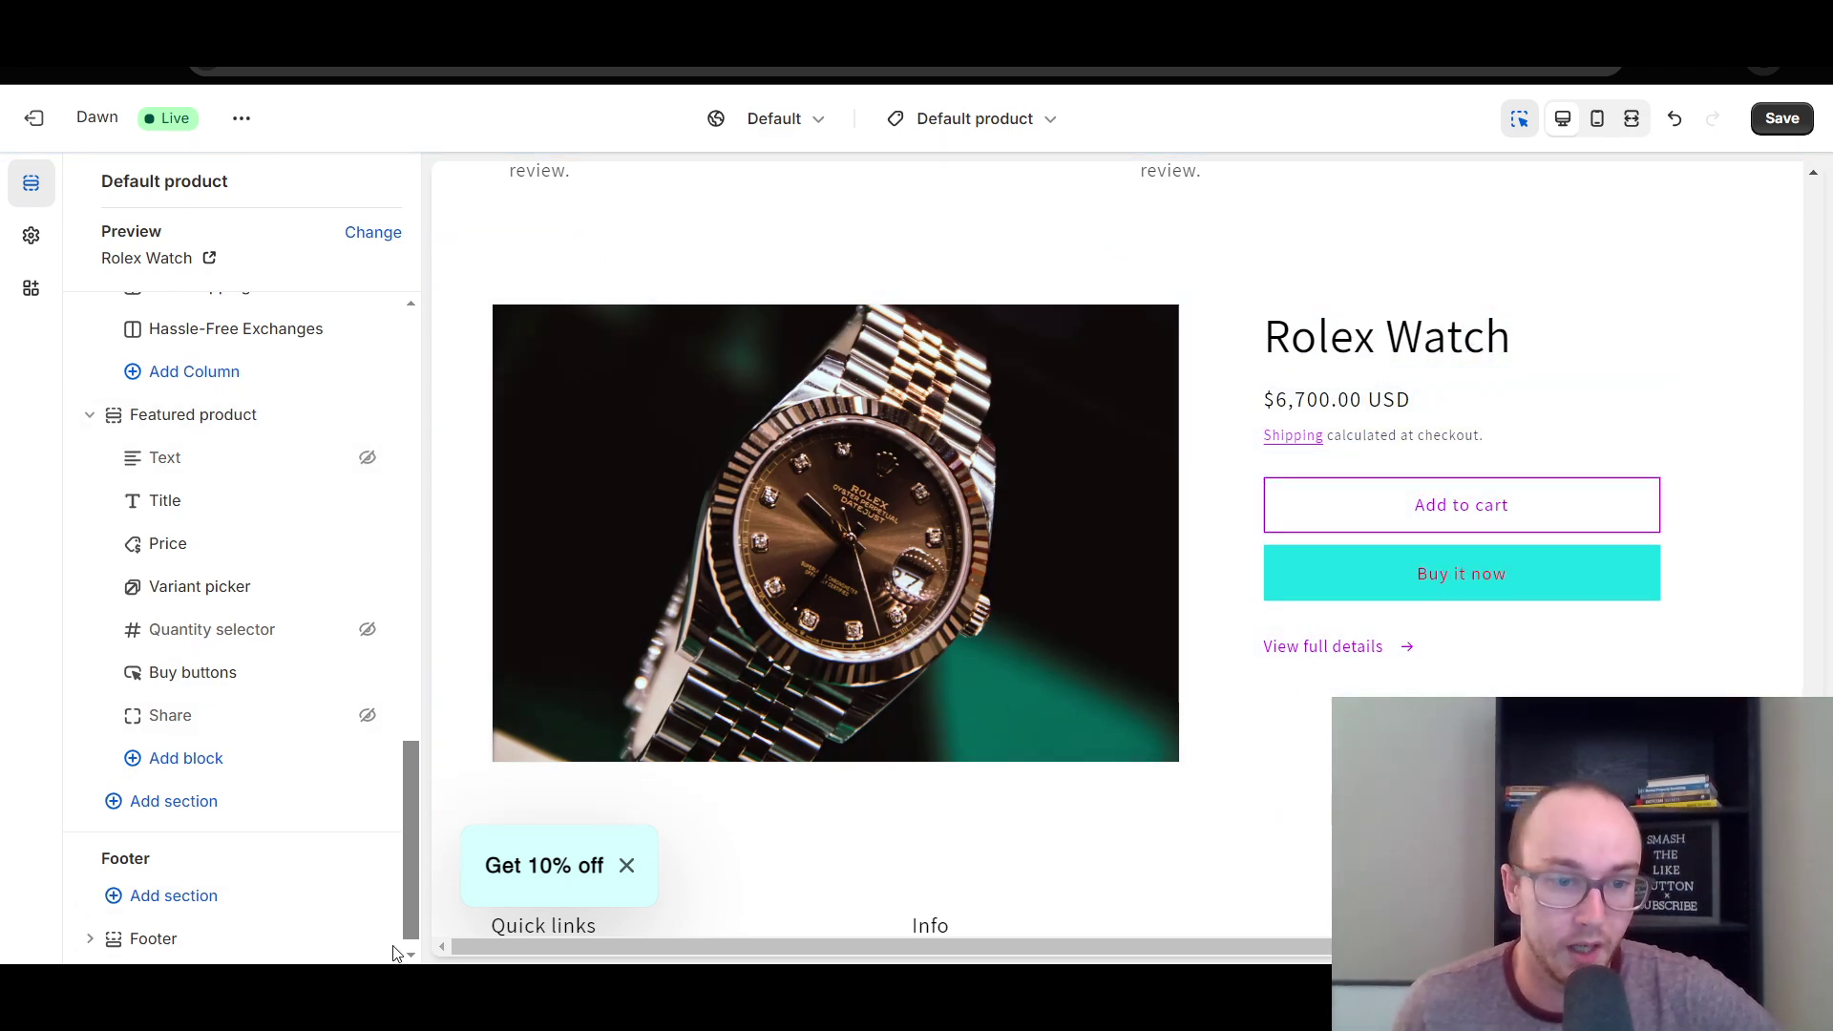
click(1784, 117)
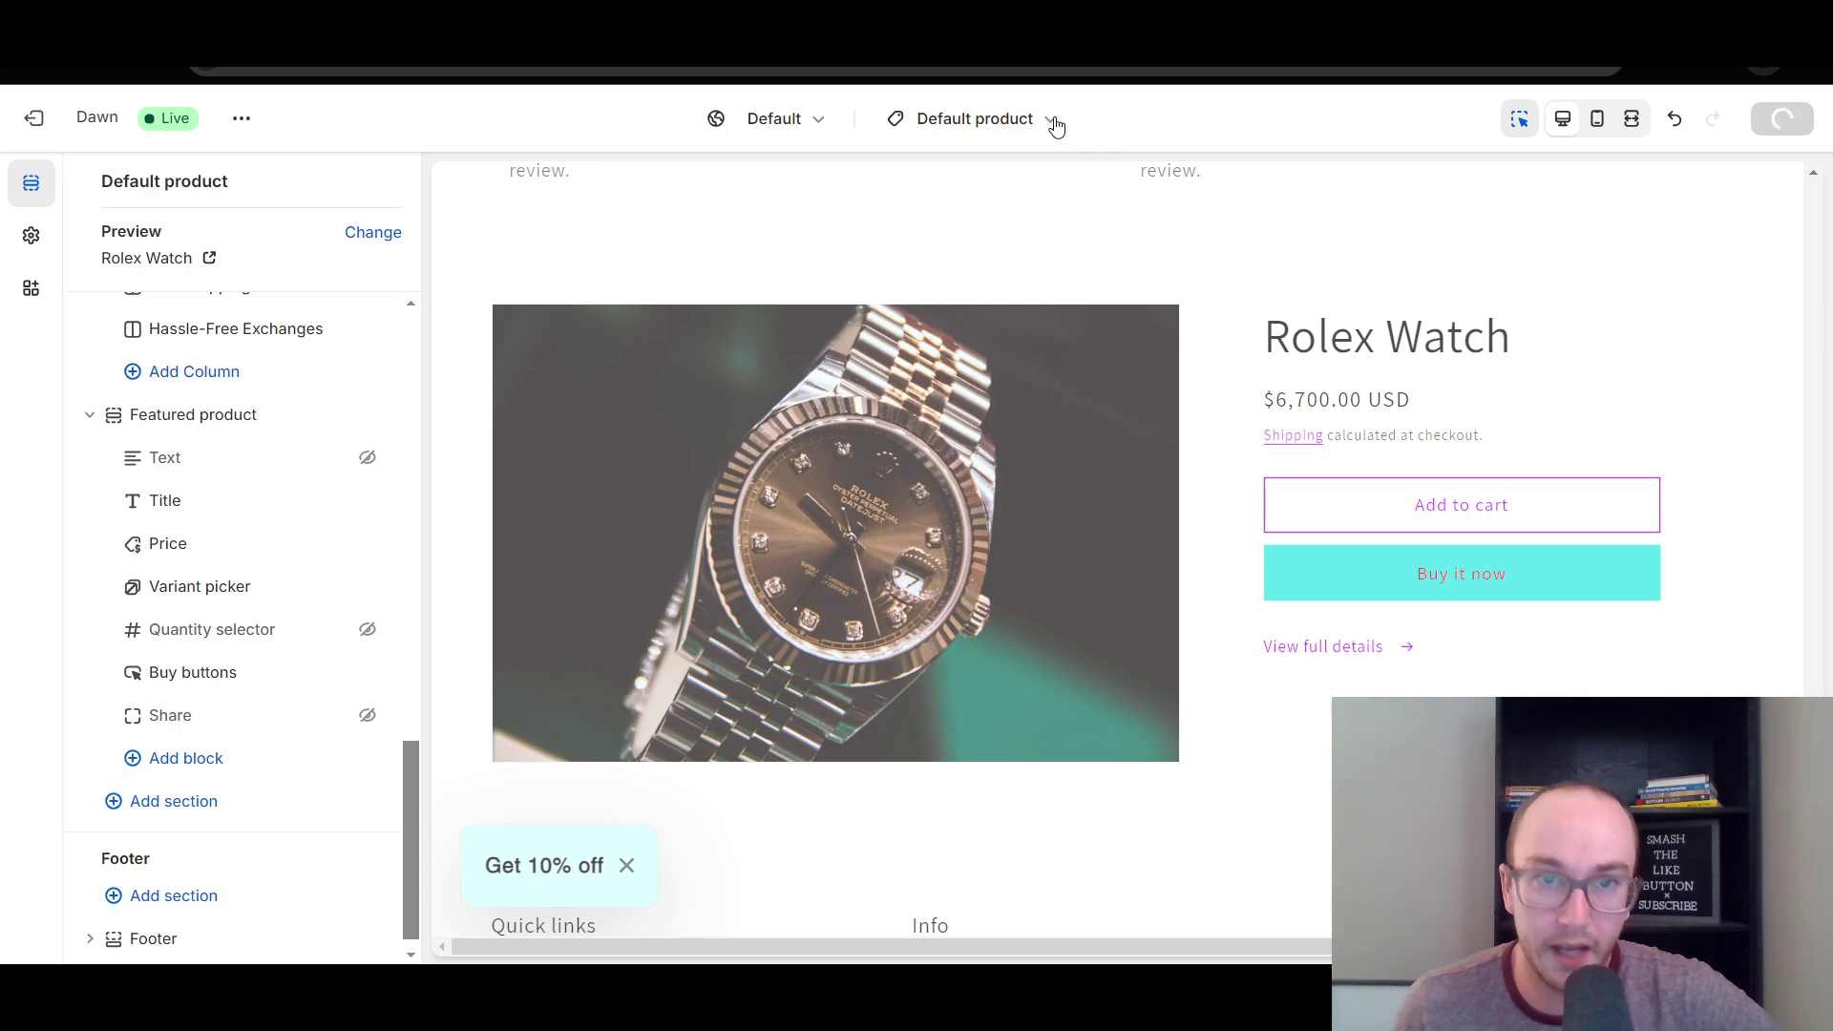
Review the saved template's preview, switch to the live Shirt page, reload it and examine the featured product section near the footer.
scroll(286, 506, up, 15)
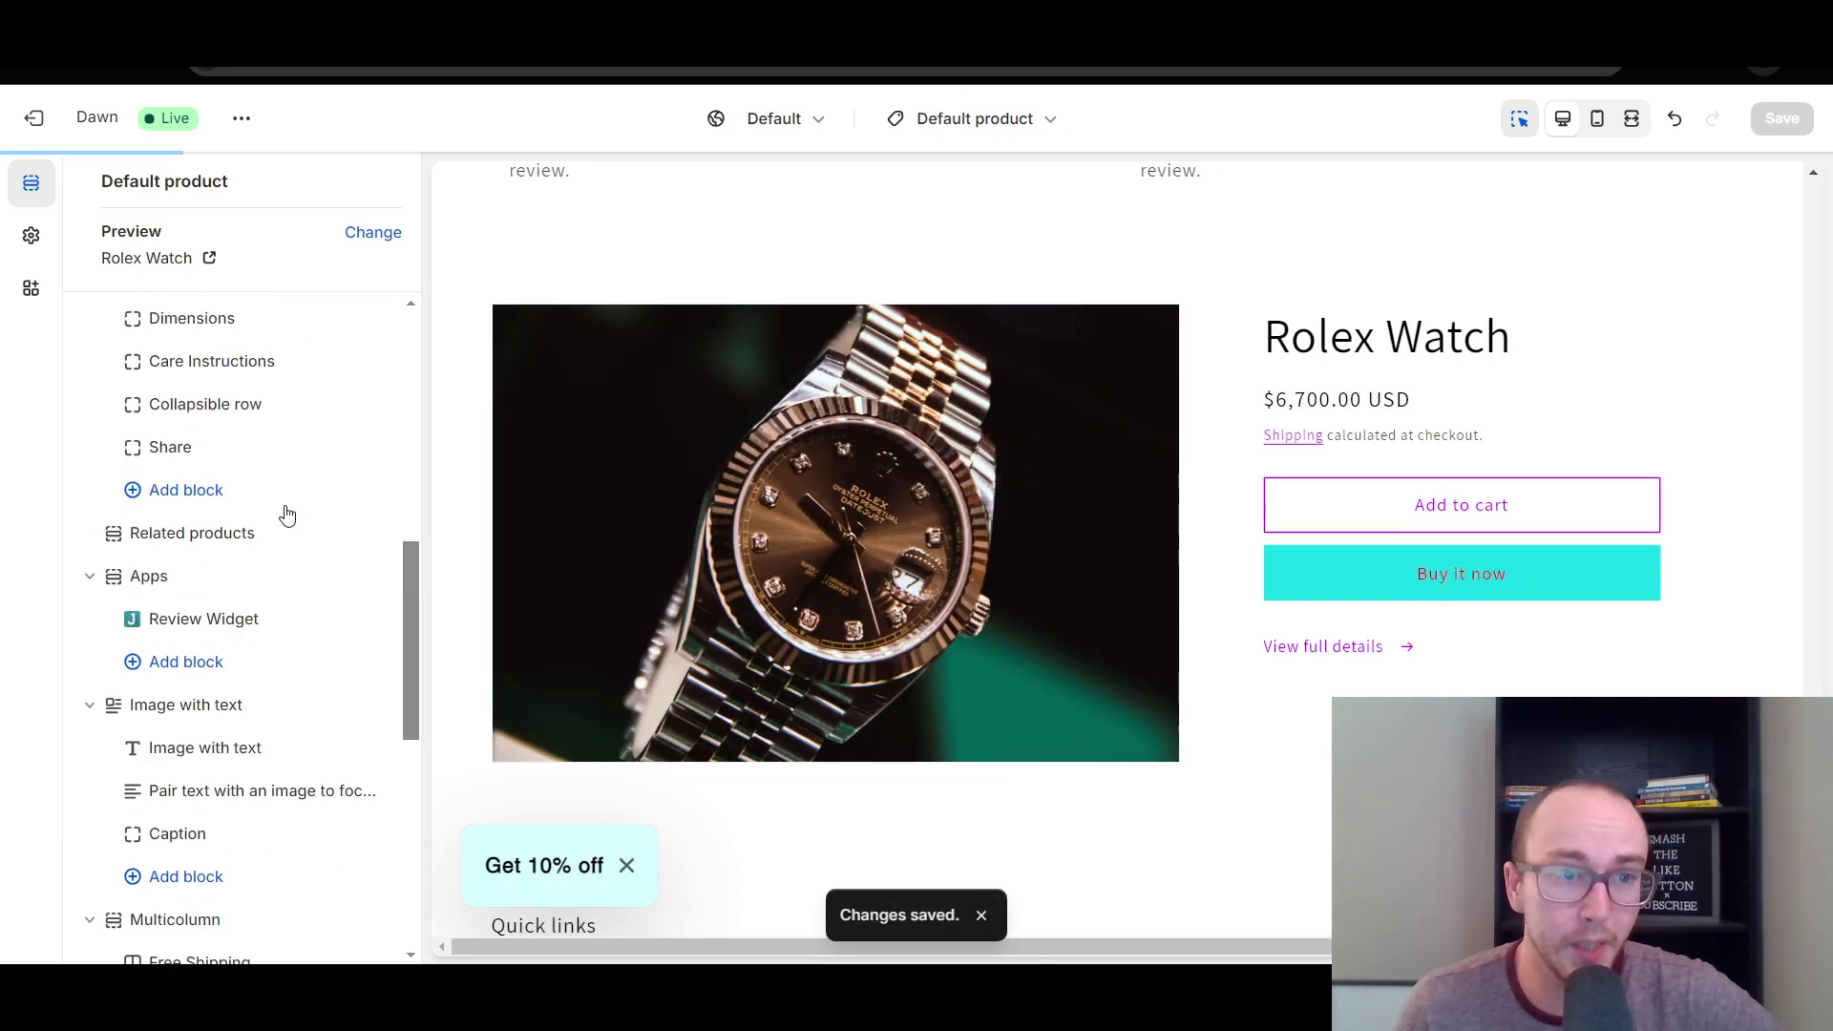
scroll(270, 638, down, 5)
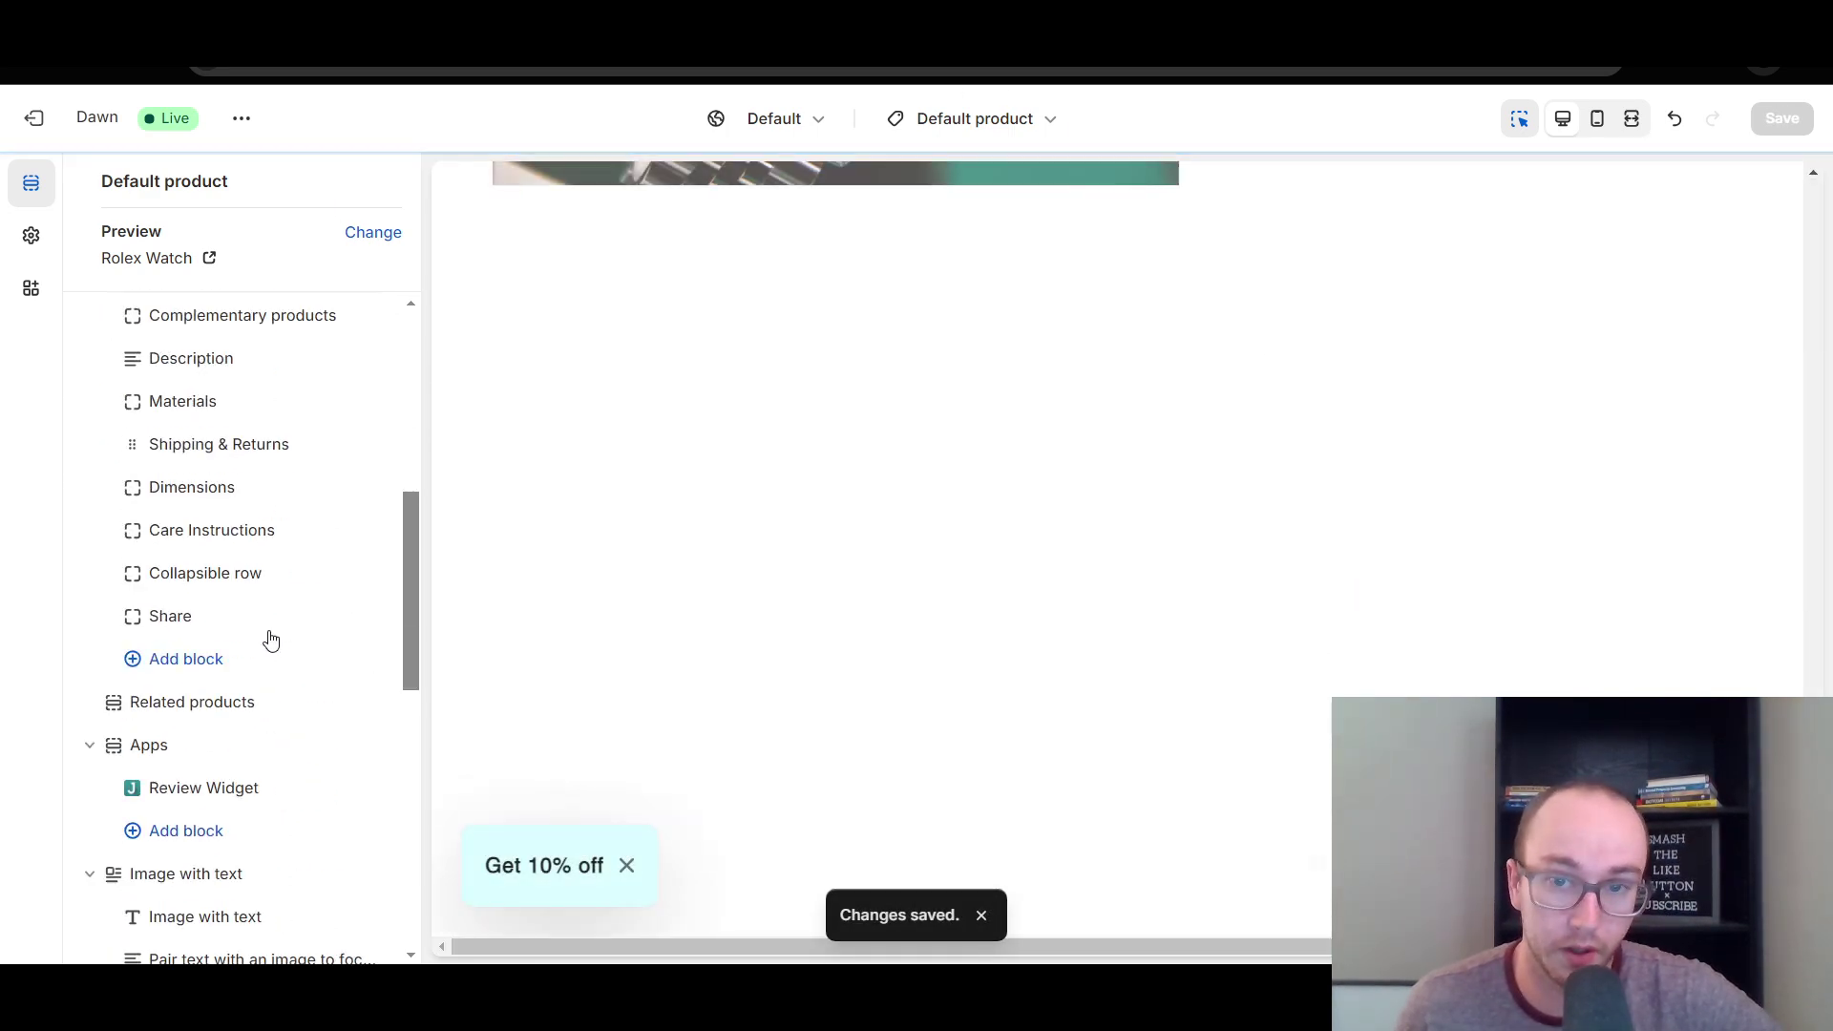
scroll(730, 616, up, 5)
scroll(731, 616, up, 10)
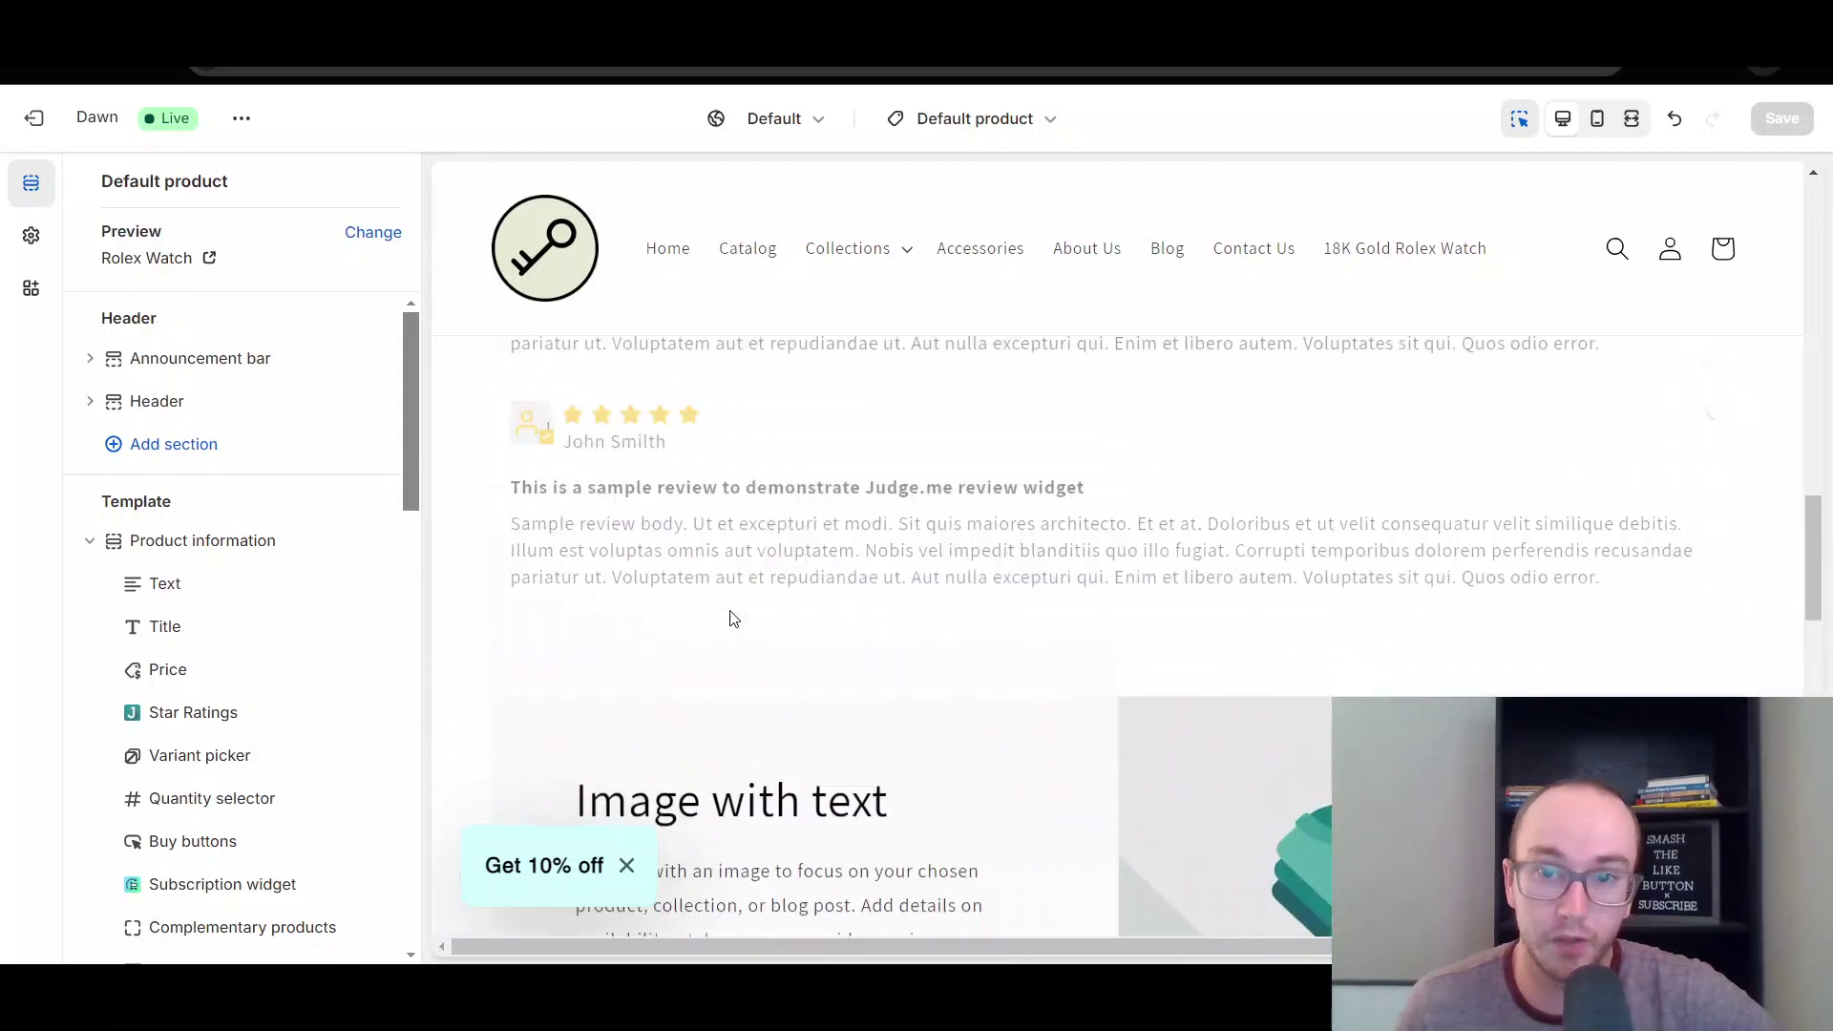
scroll(730, 616, down, 10)
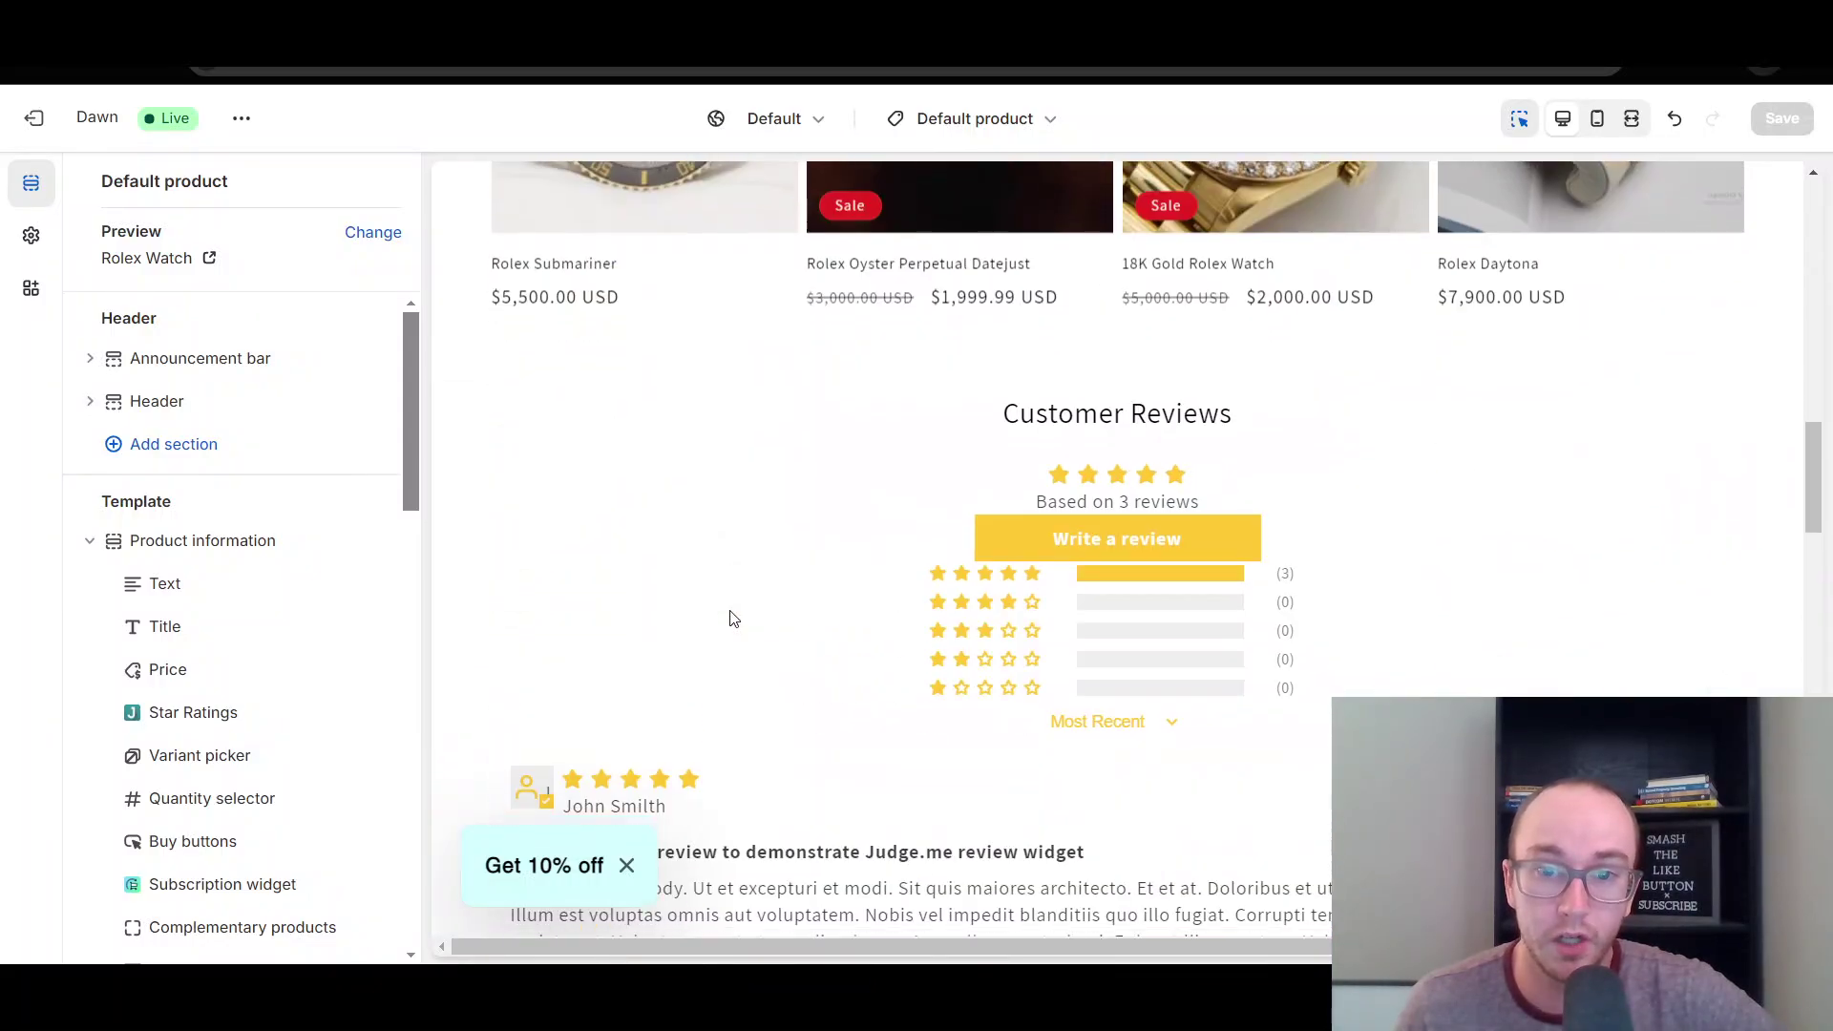
scroll(730, 616, down, 5)
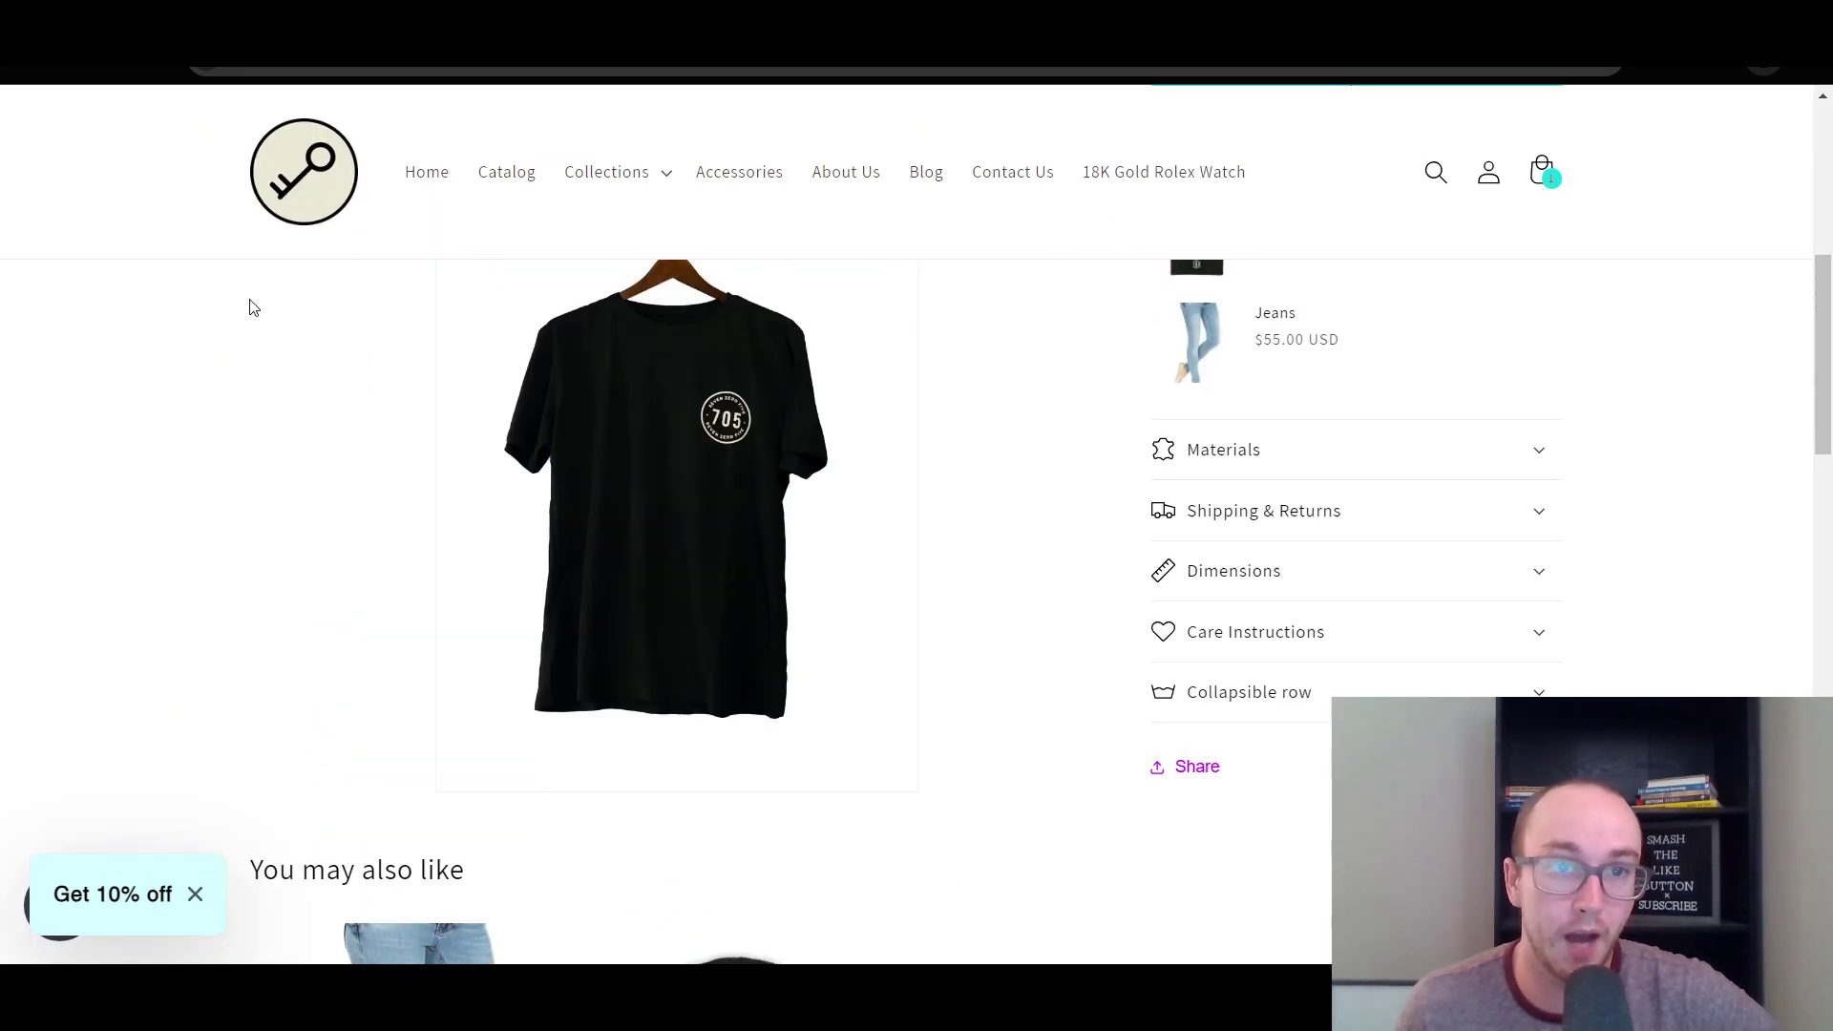
scroll(229, 257, up, 3)
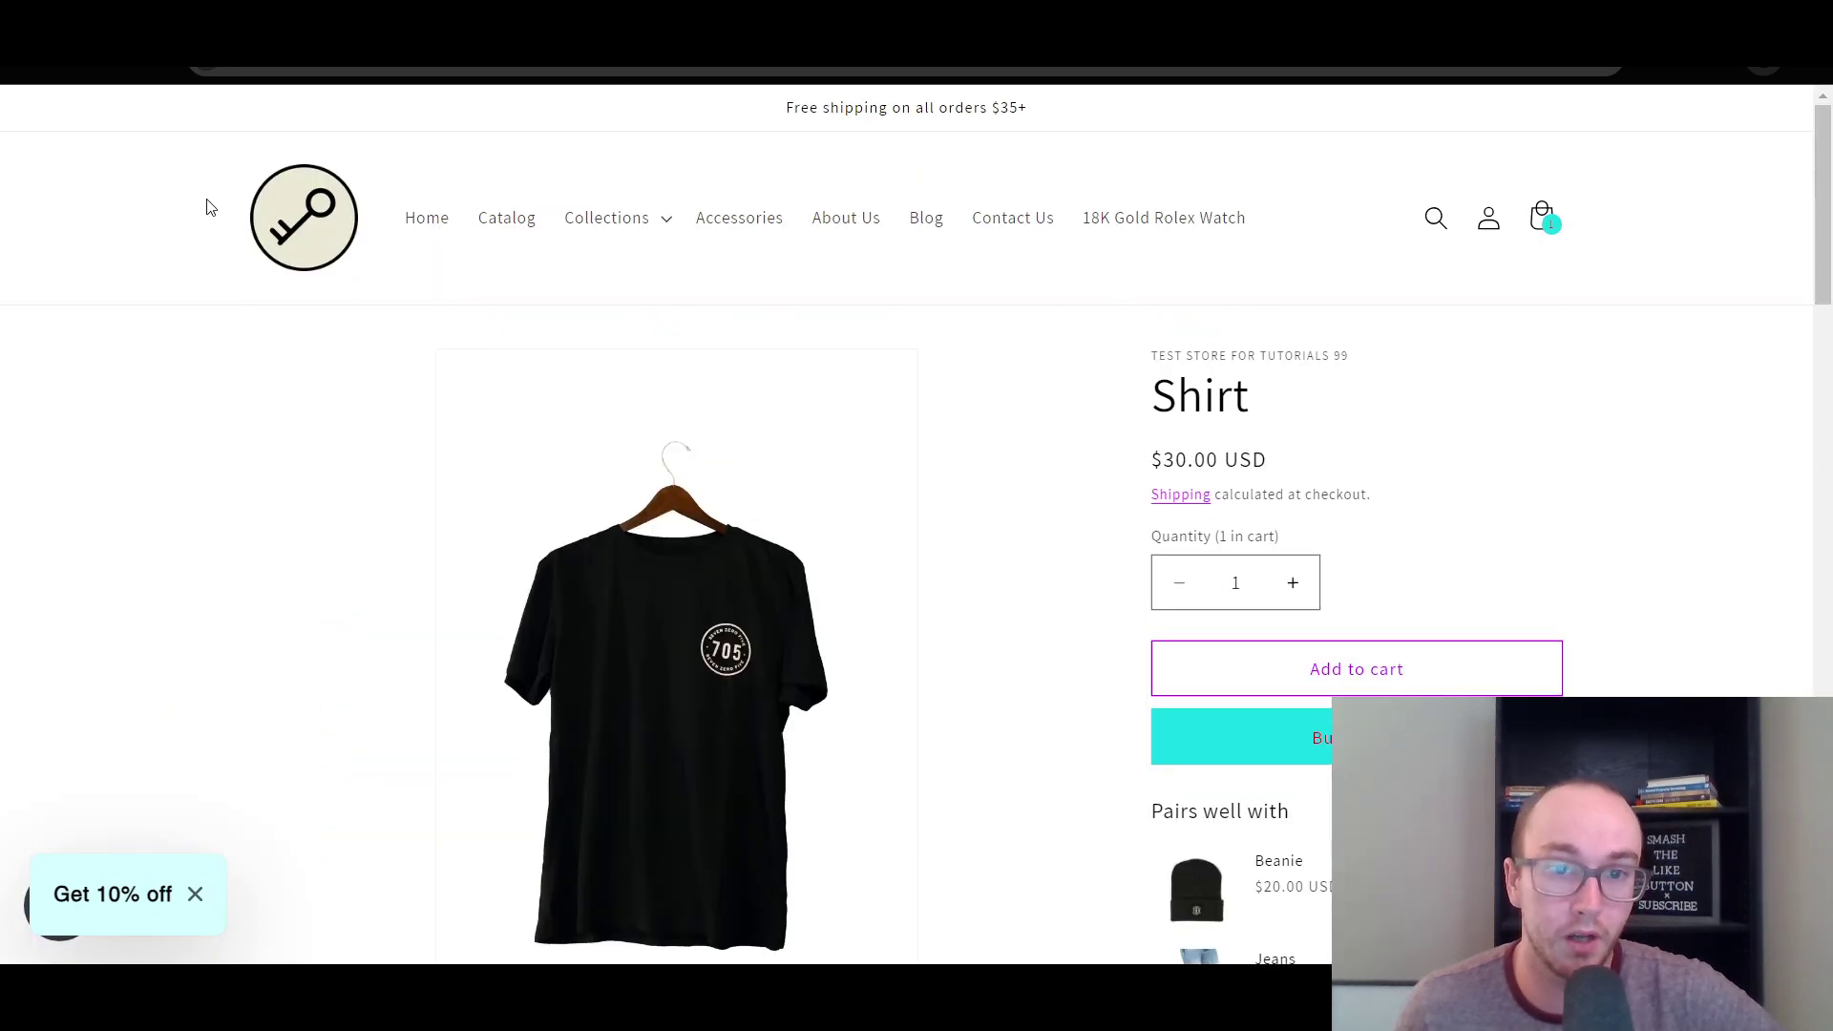
key(F5)
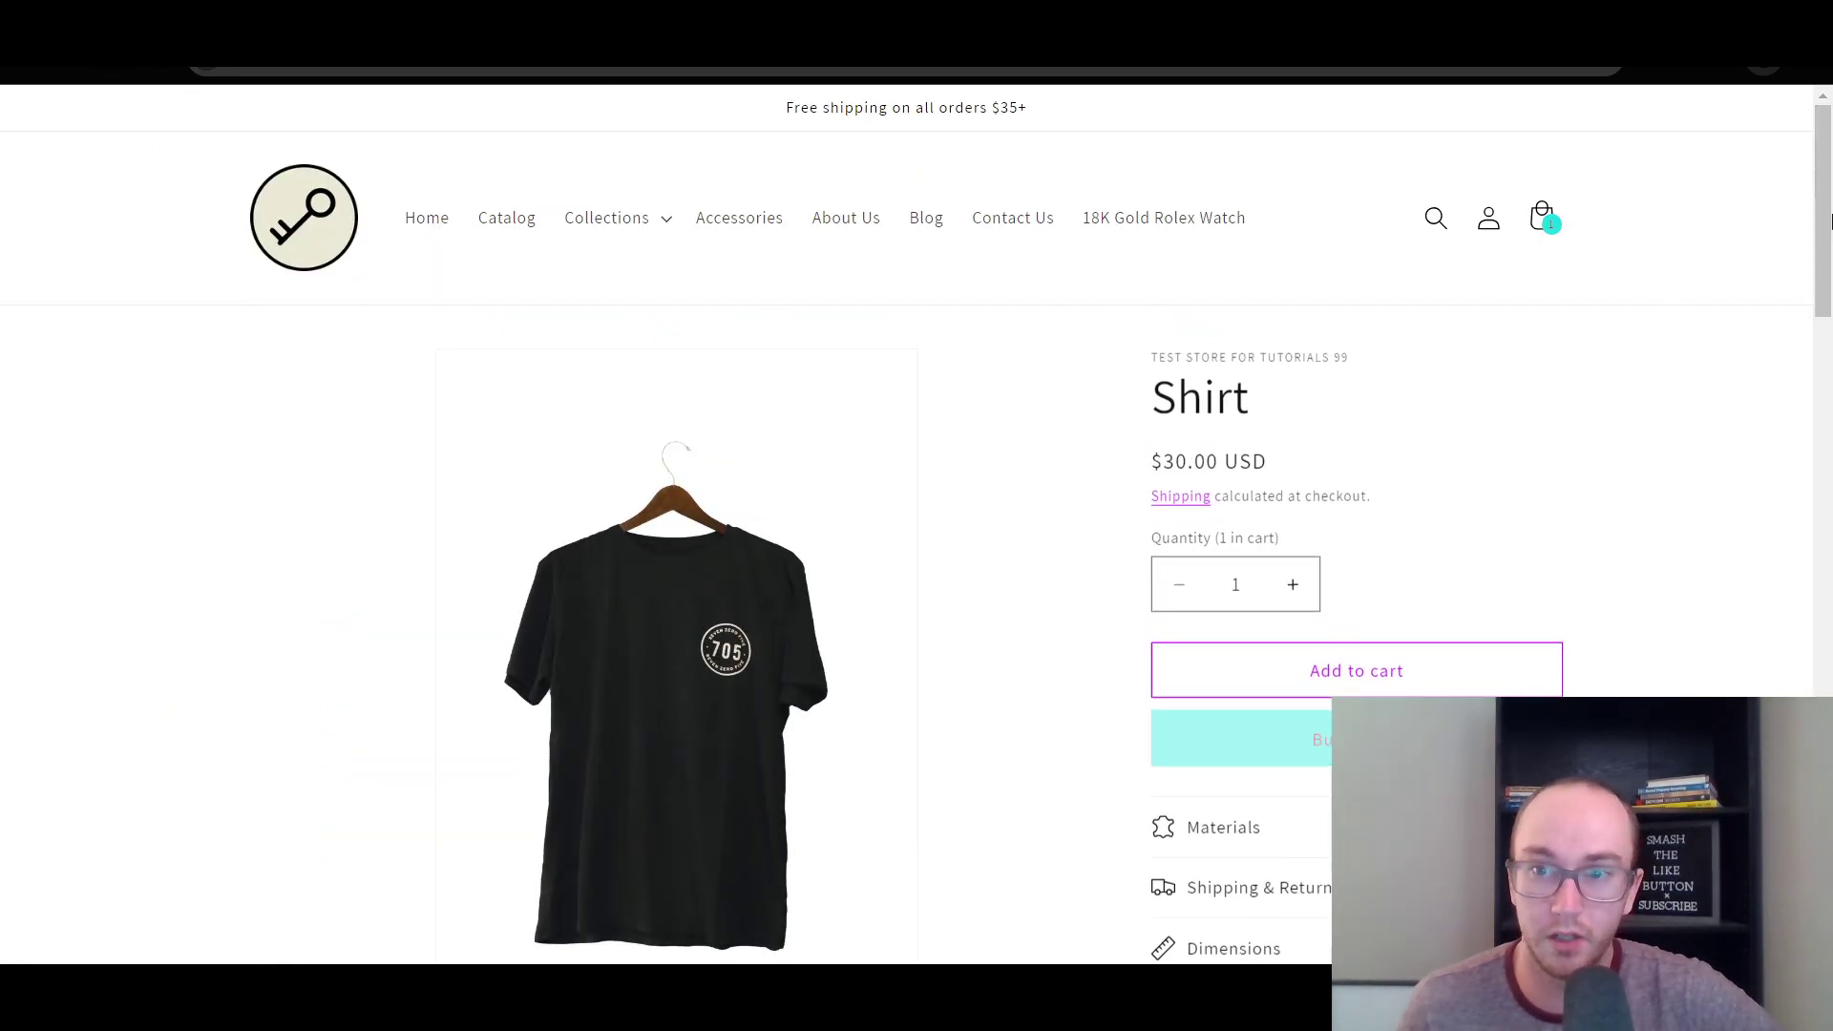
scroll(1823, 286, down, 3)
scroll(1823, 297, down, 20)
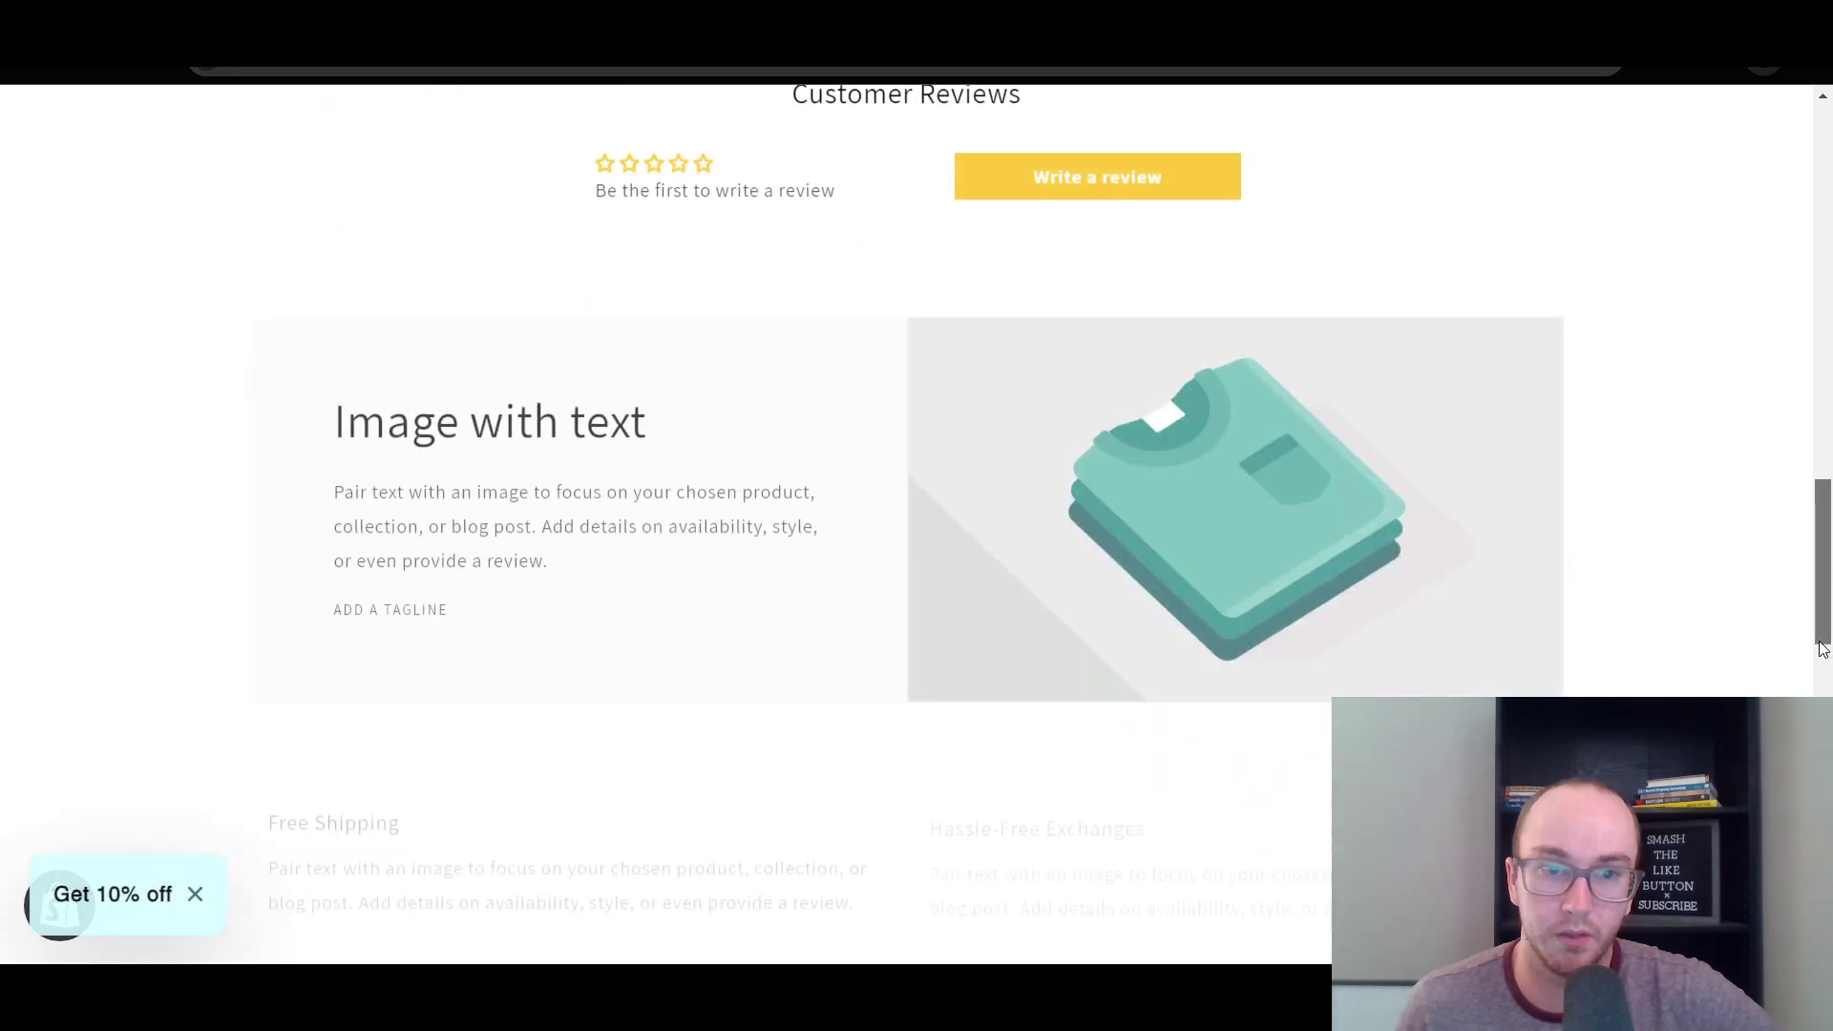
scroll(1014, 714, down, 1)
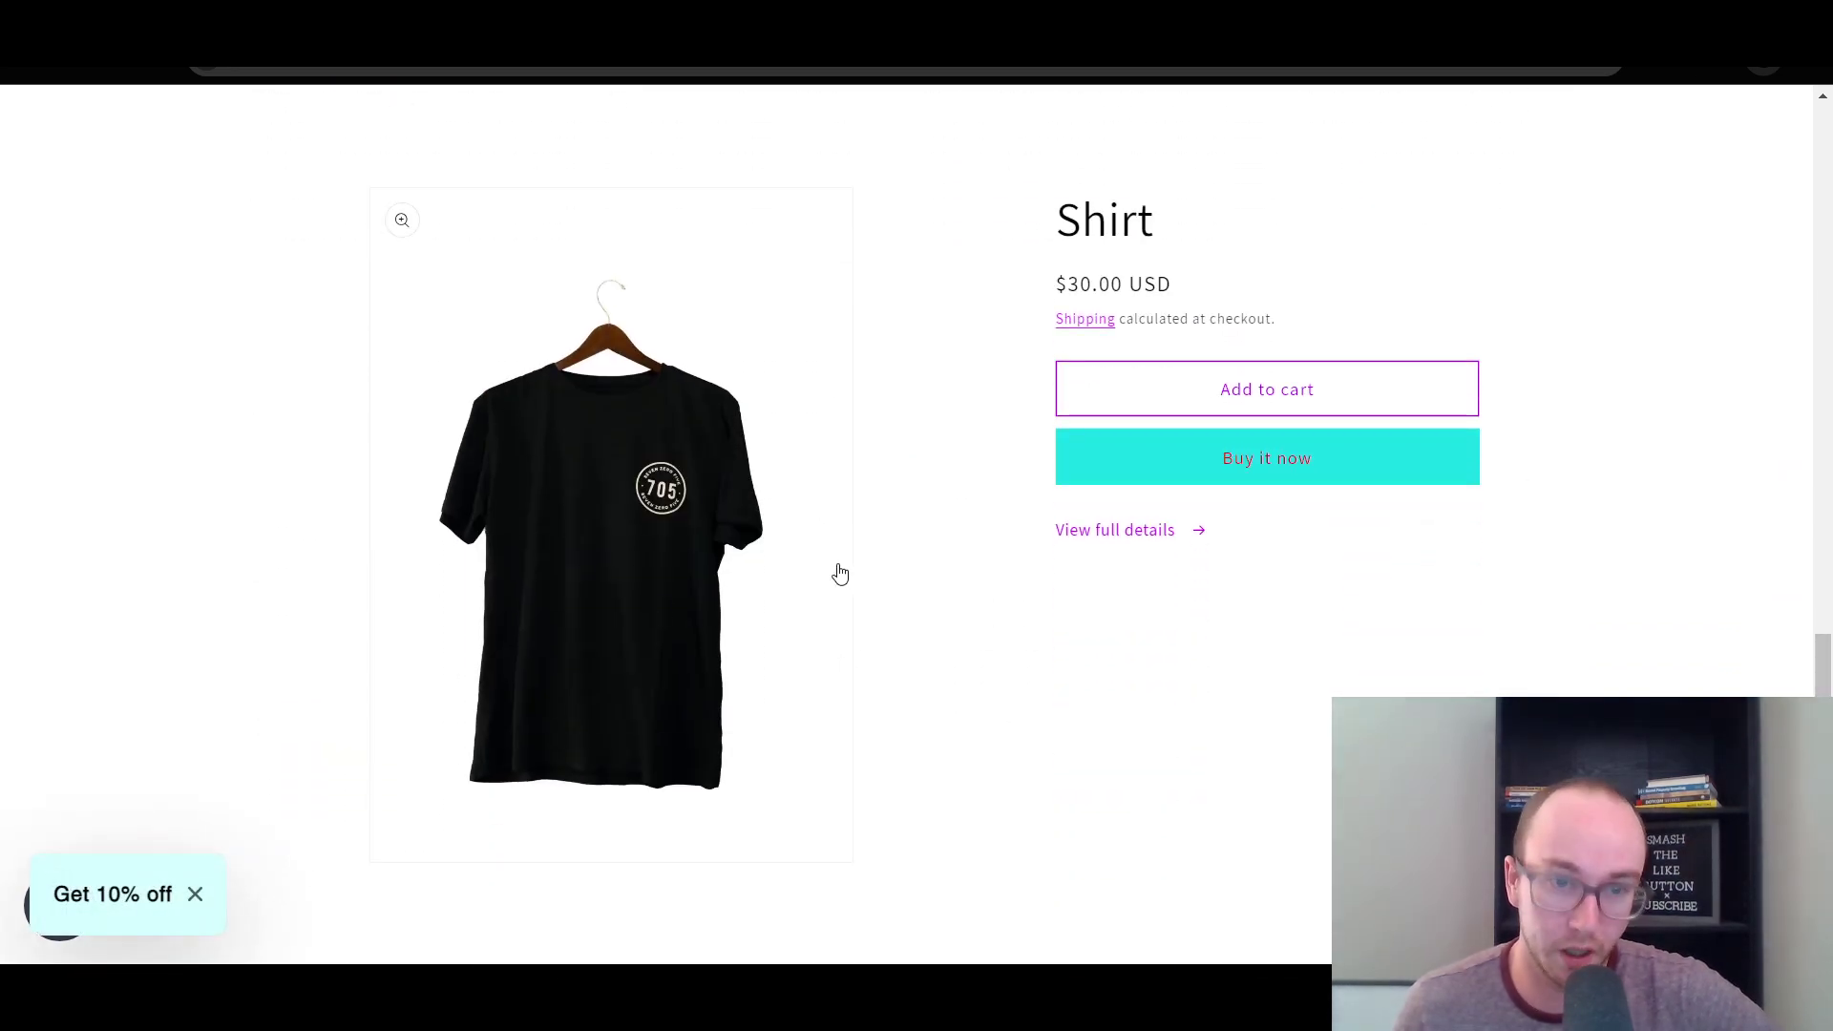
drag(1826, 659, 1828, 692)
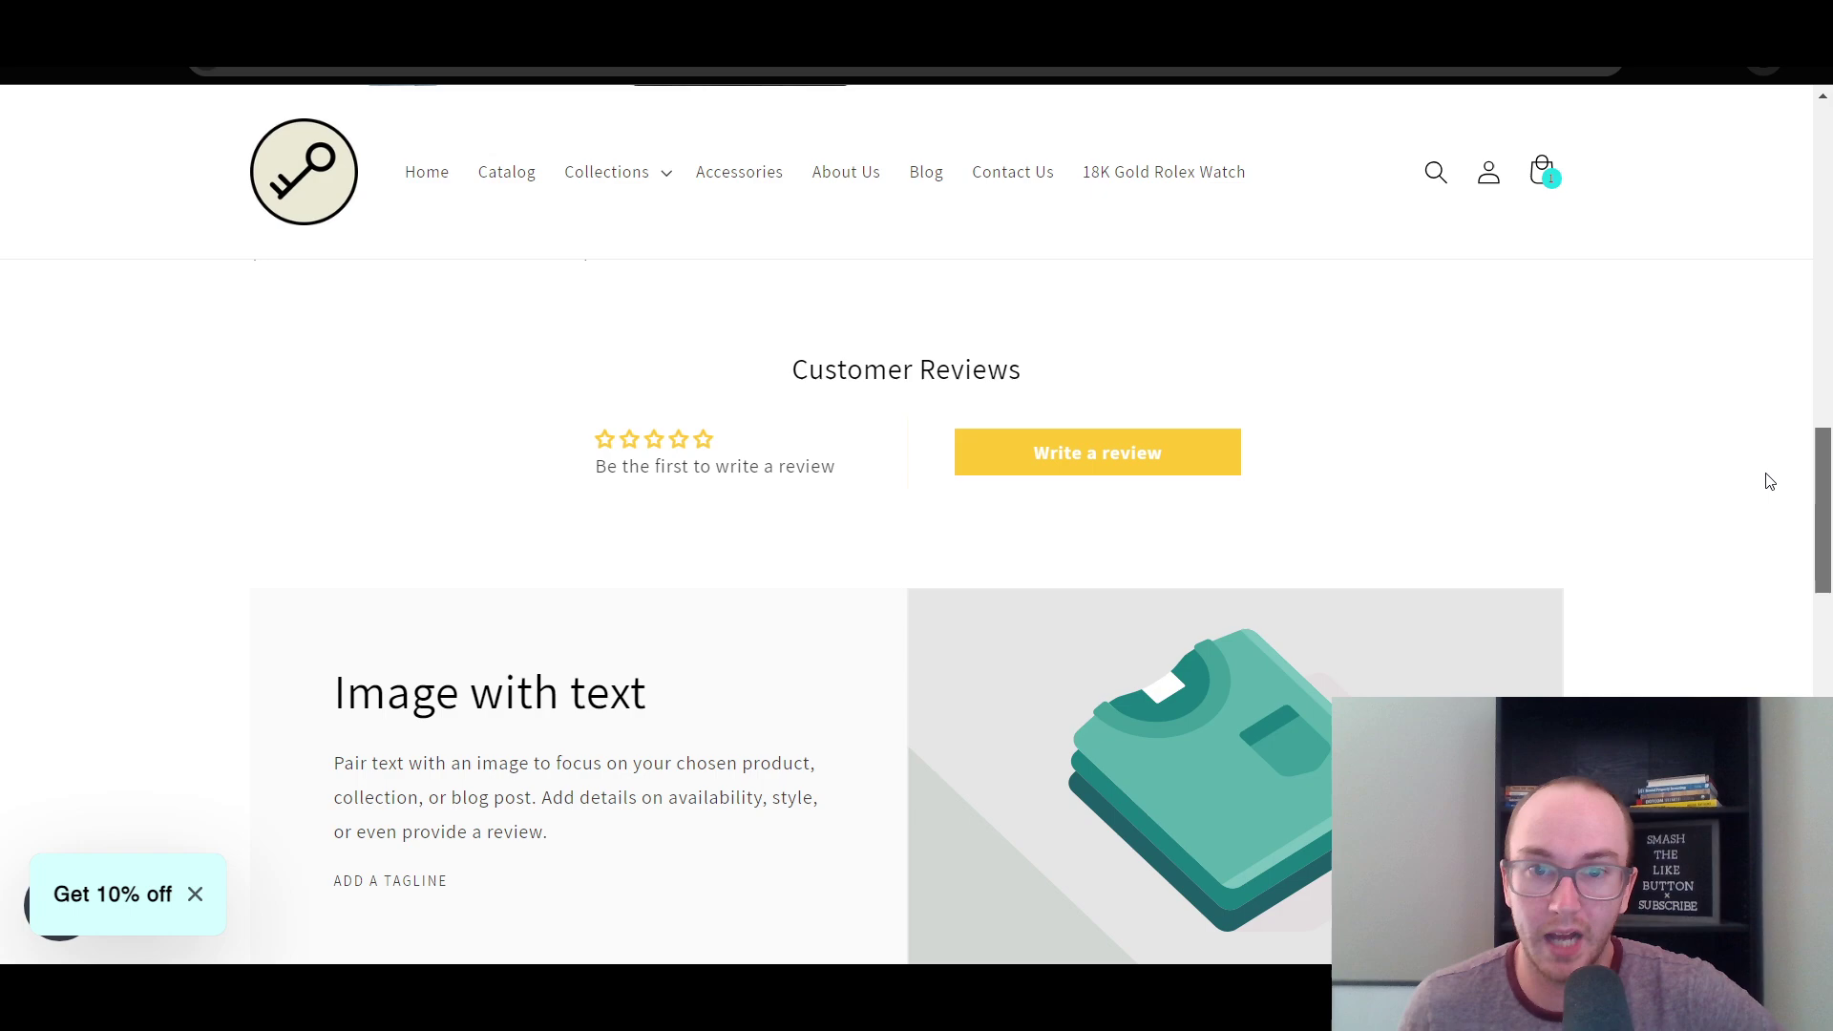
Examine the Shirt page's content between its main buy buttons and the repeated ones: recommendations, reviews, image with text and shipping columns.
scroll(1767, 483, up, 15)
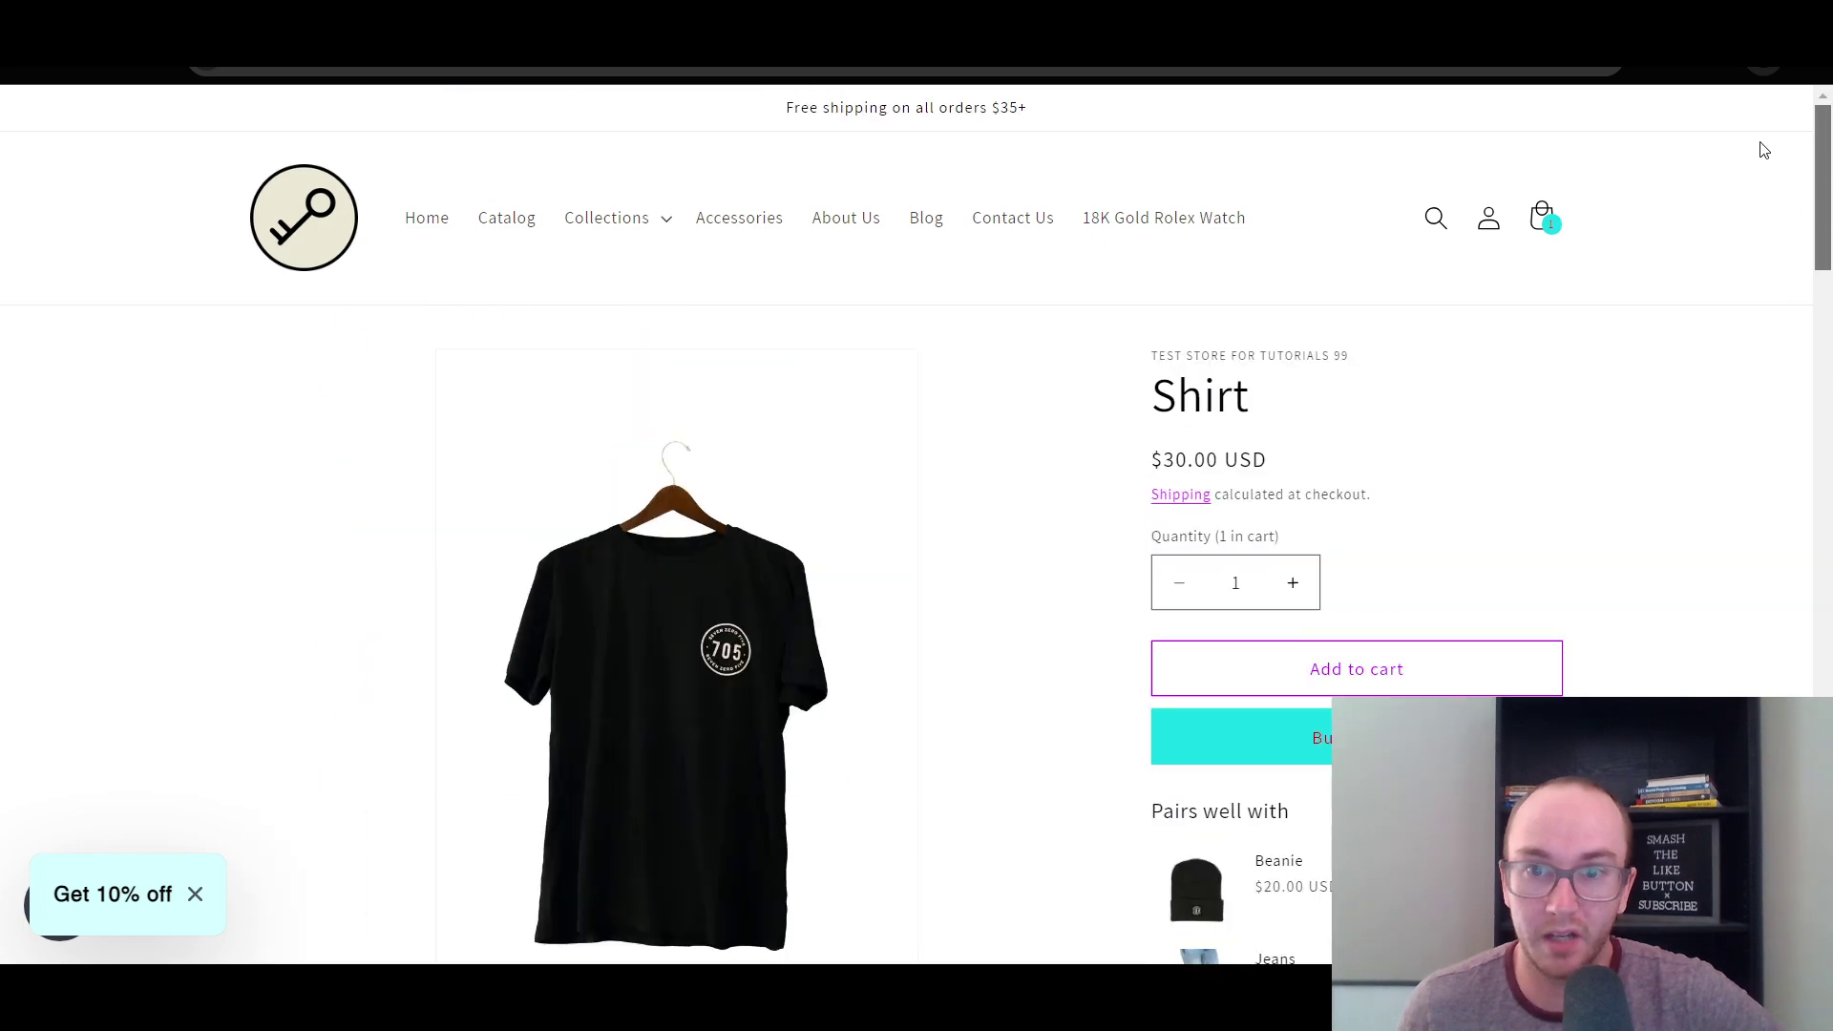
scroll(1764, 229, down, 5)
scroll(1760, 303, down, 10)
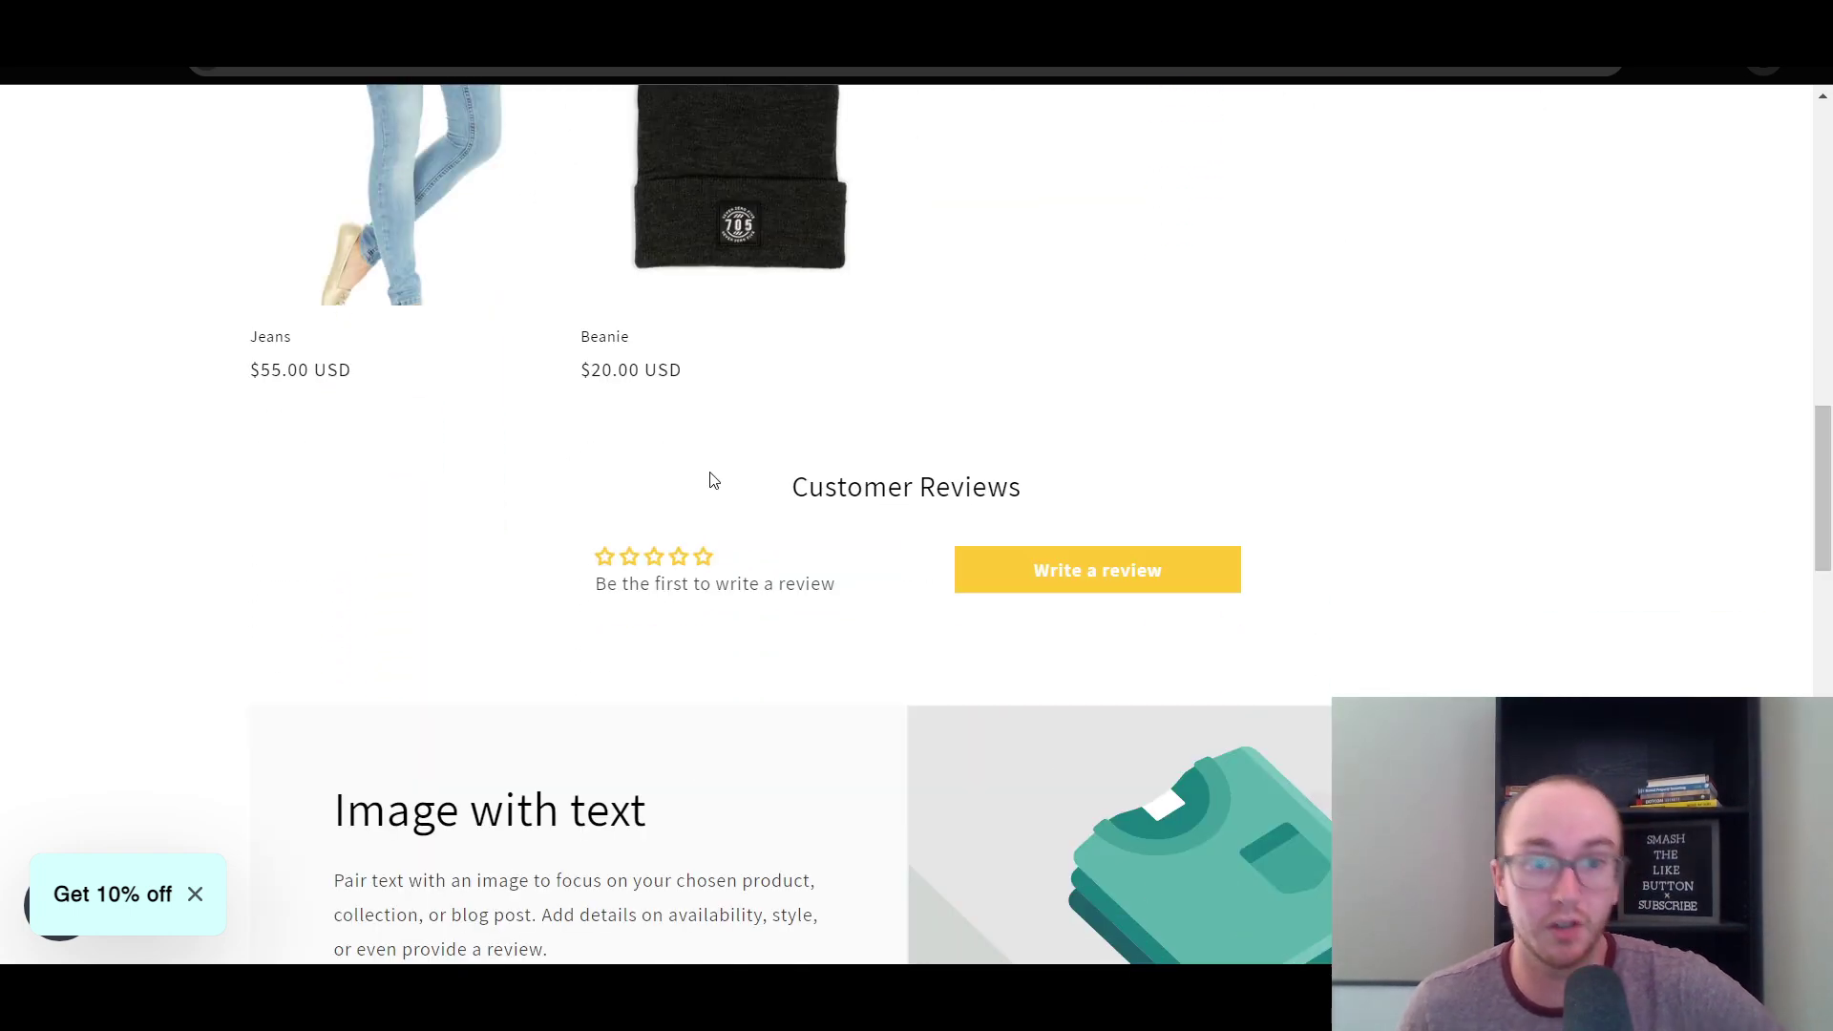
drag(1826, 514, 1057, 646)
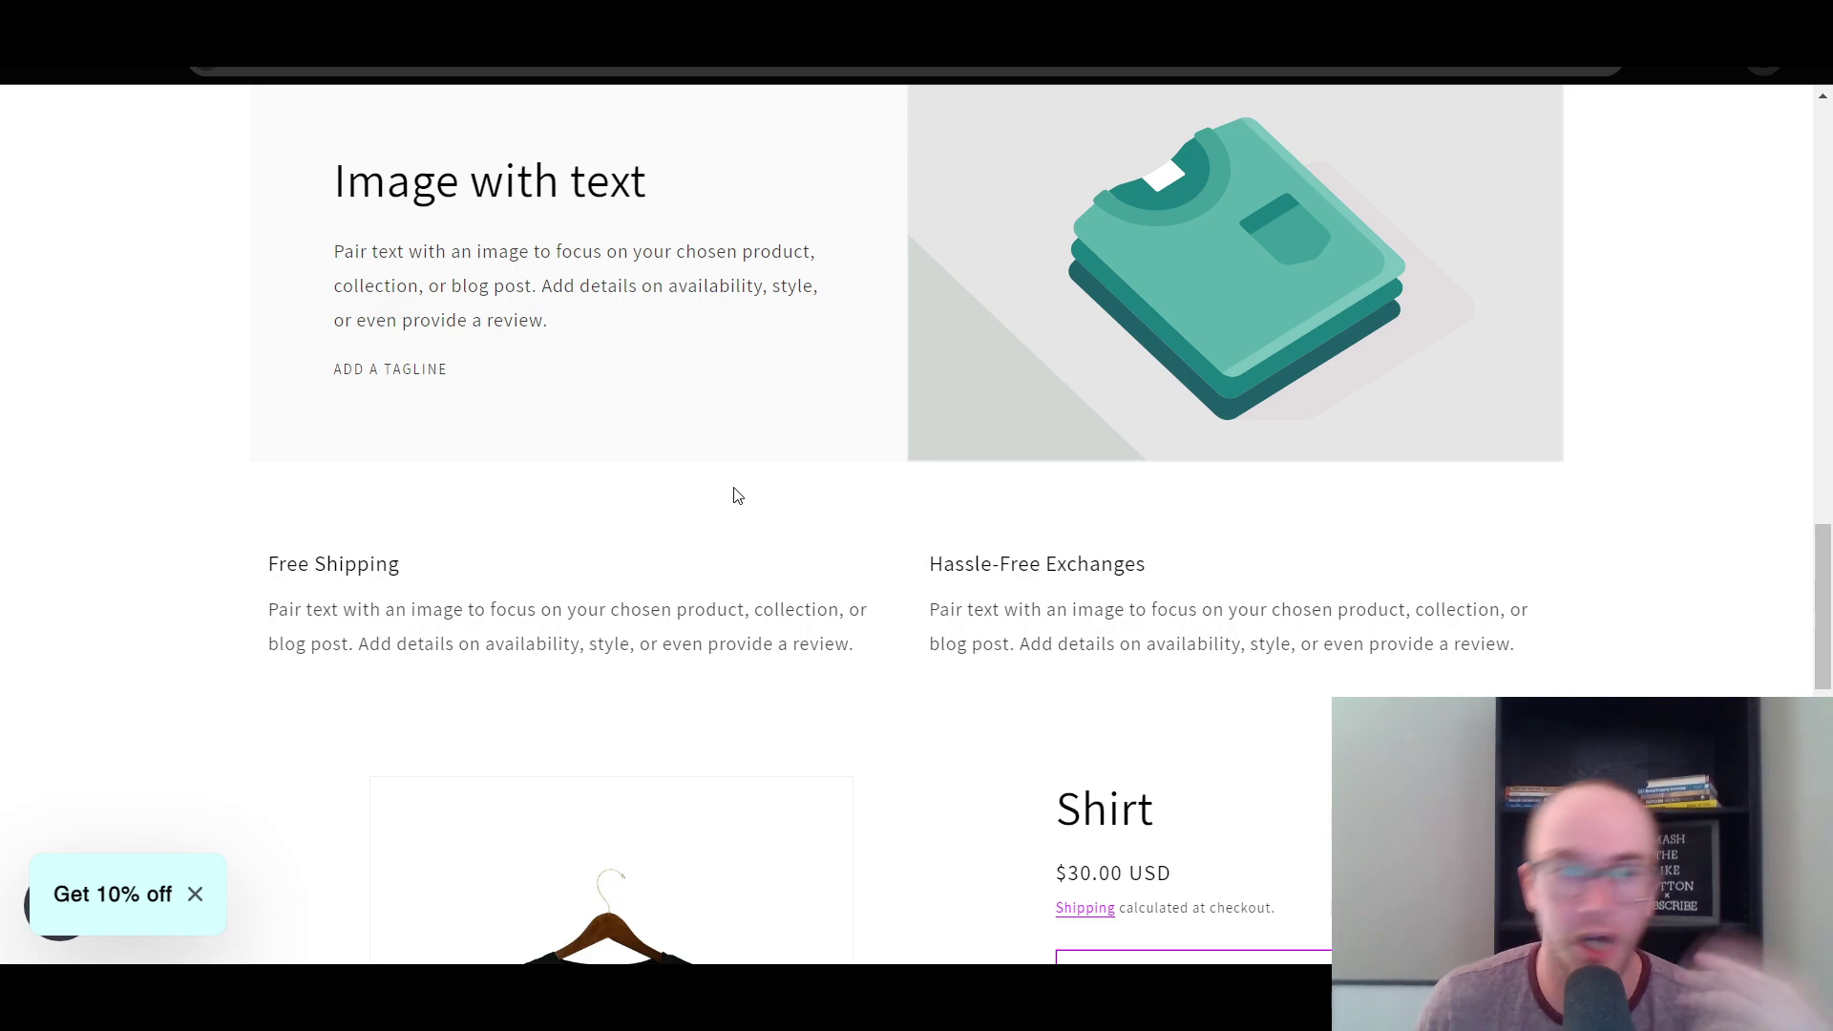
scroll(843, 483, down, 3)
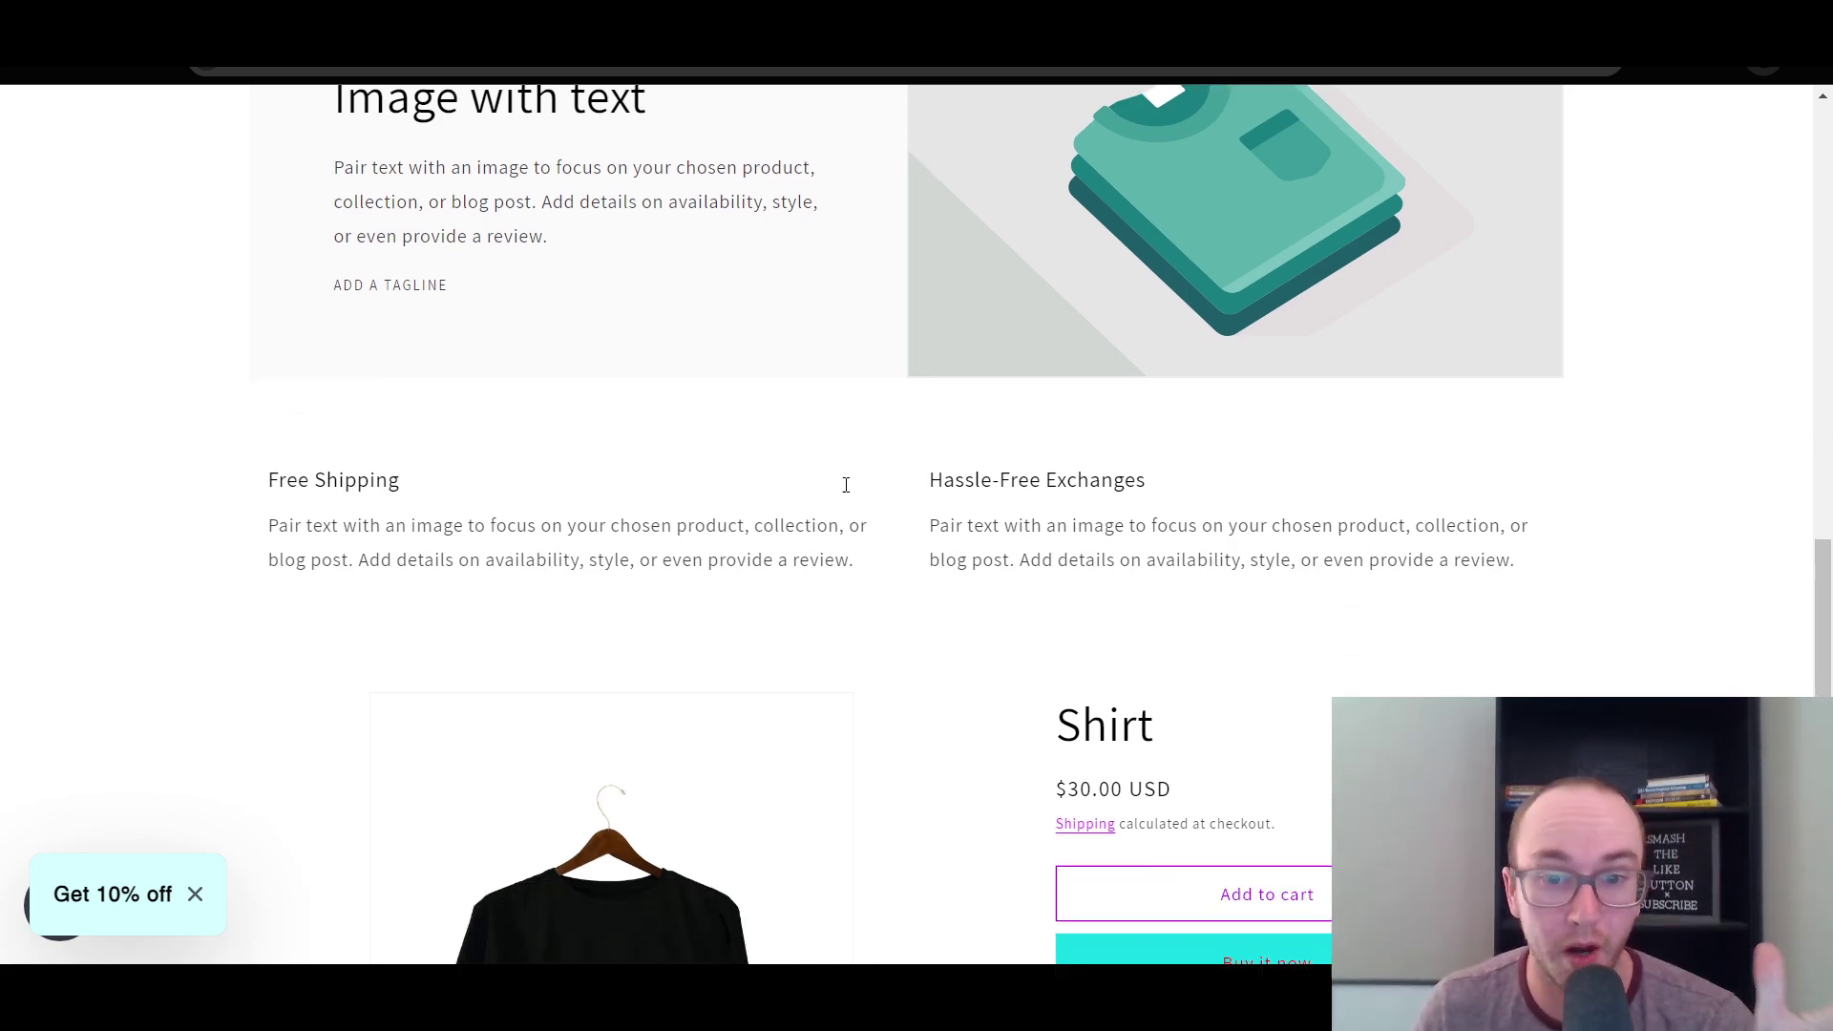
scroll(1125, 580, down, 1)
scroll(917, 565, up, 6)
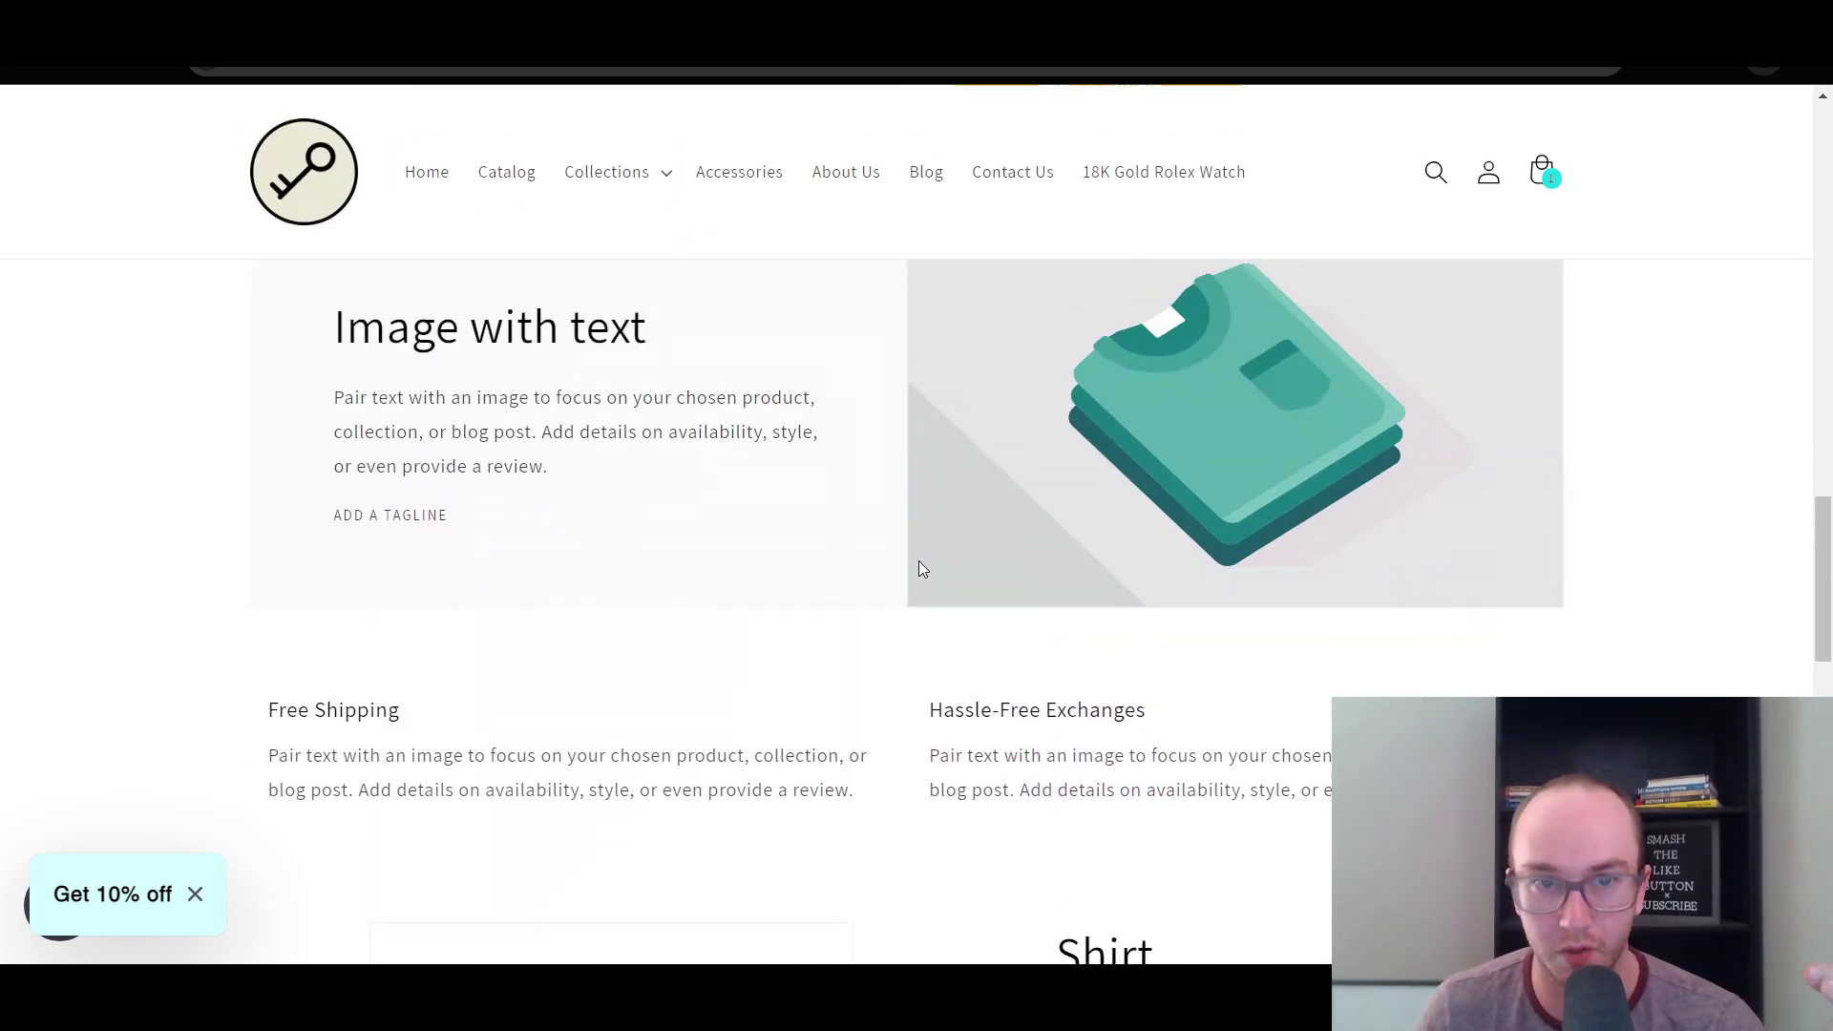
drag(1190, 840, 505, 458)
click(598, 477)
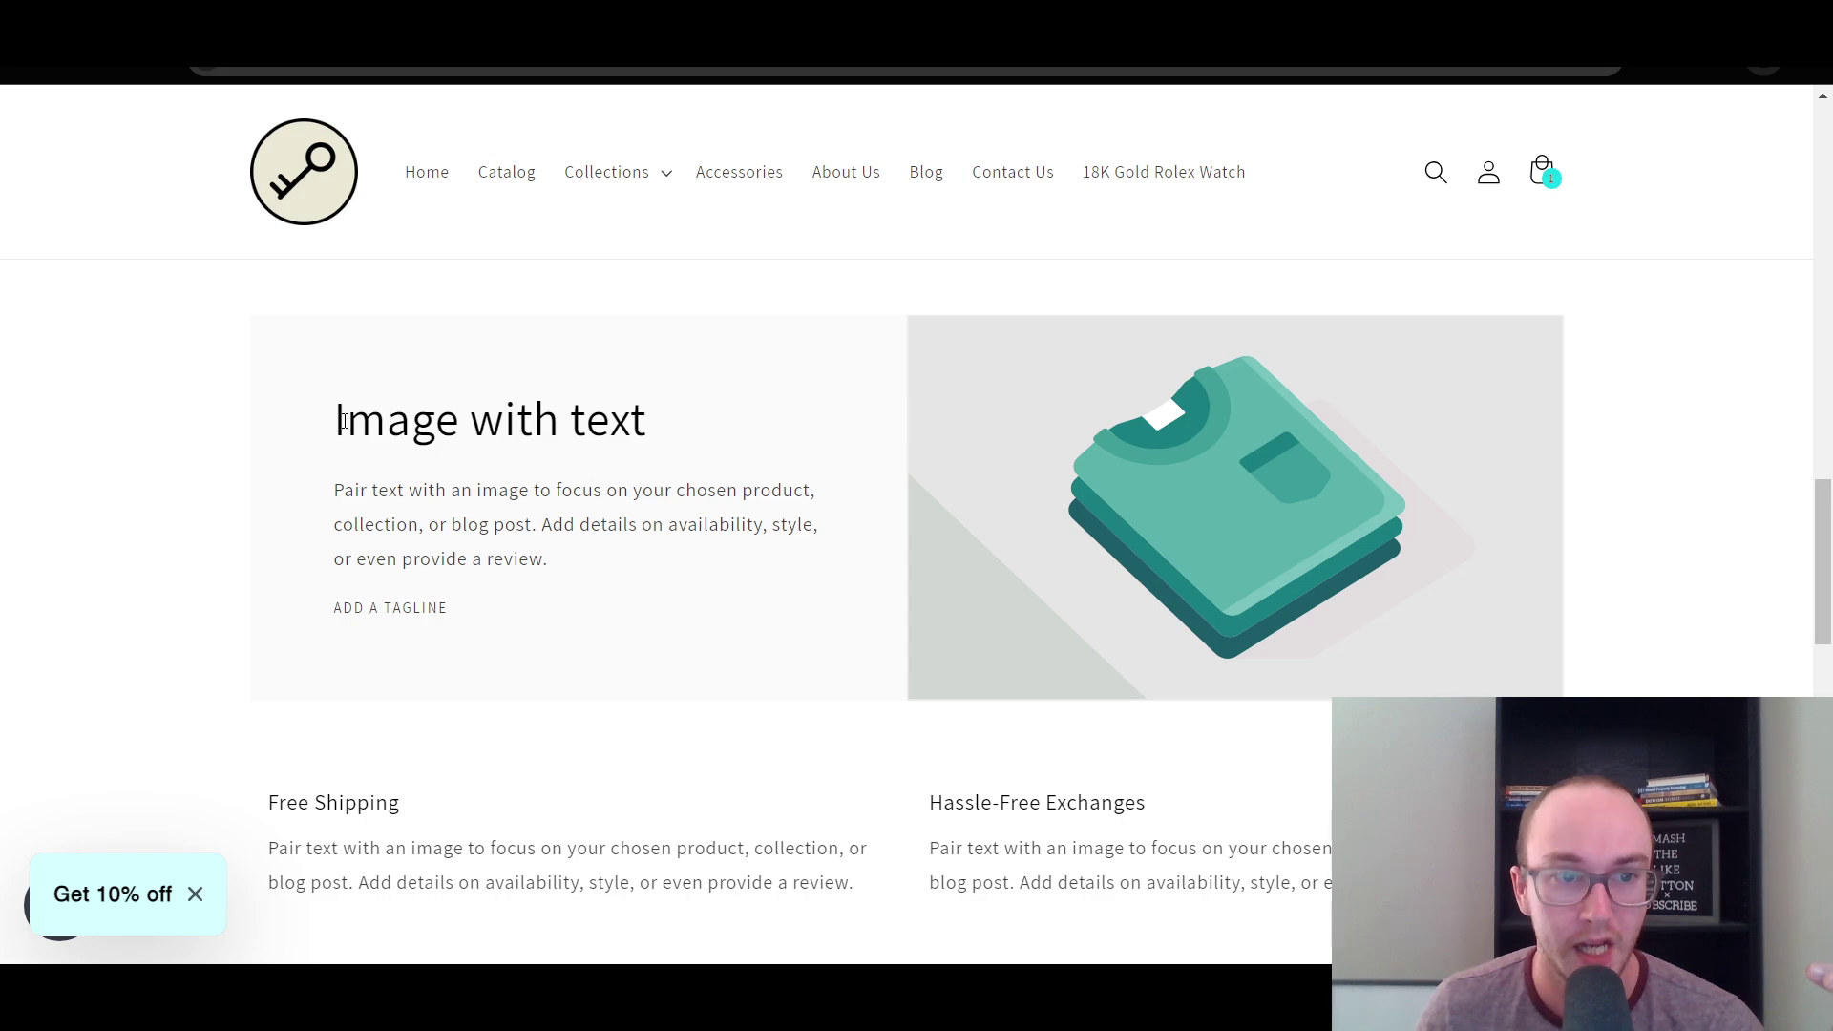
drag(346, 421, 1327, 884)
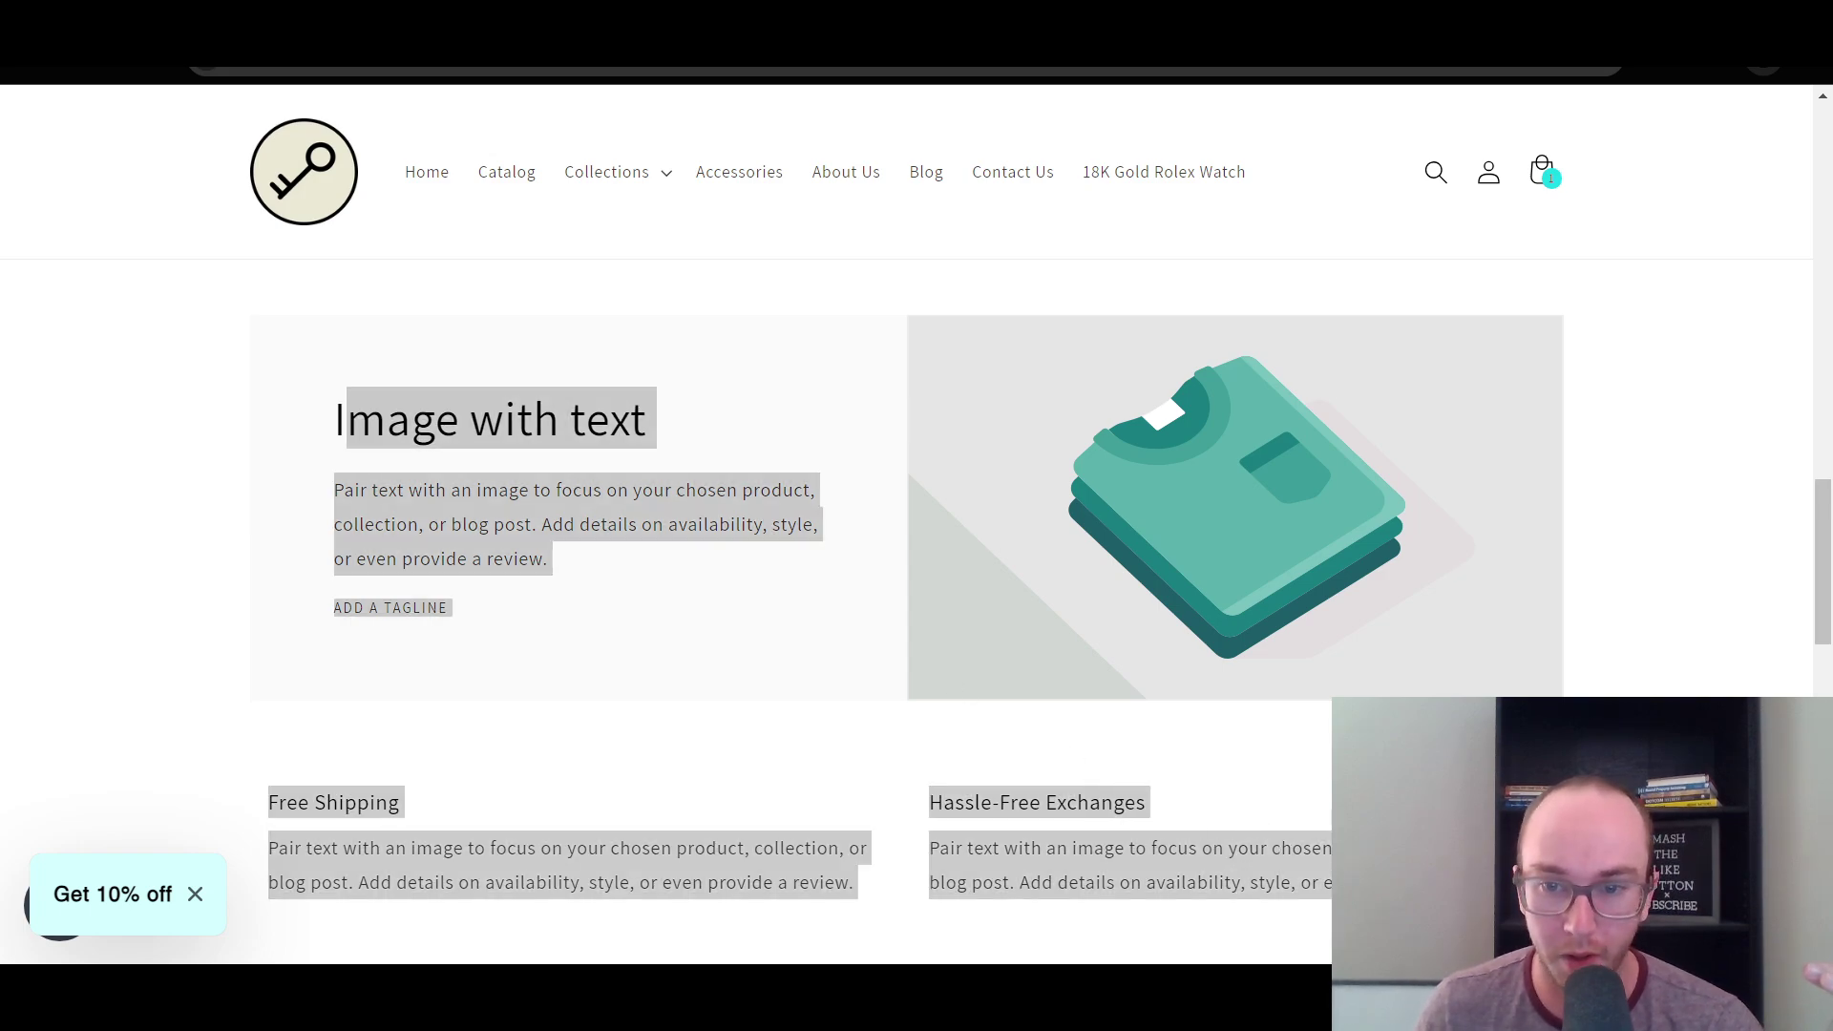
scroll(1718, 535, up, 8)
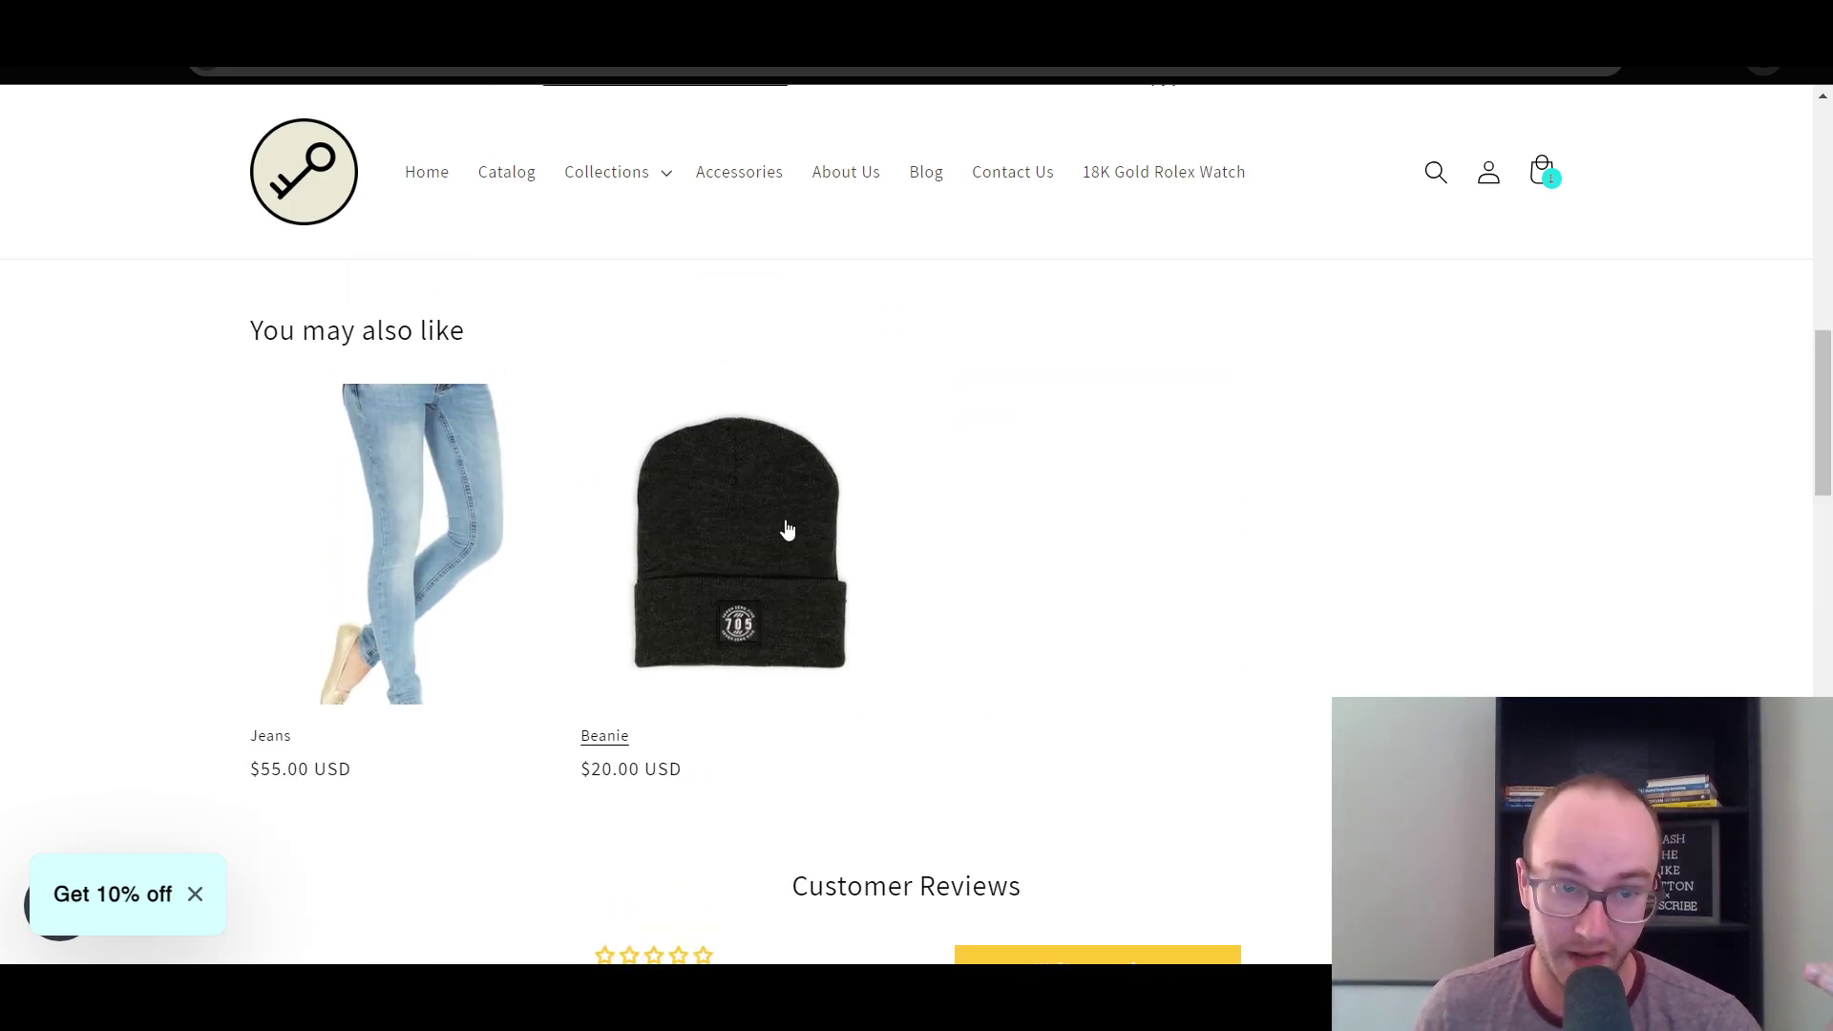
scroll(1826, 382, down, 20)
scroll(940, 503, up, 6)
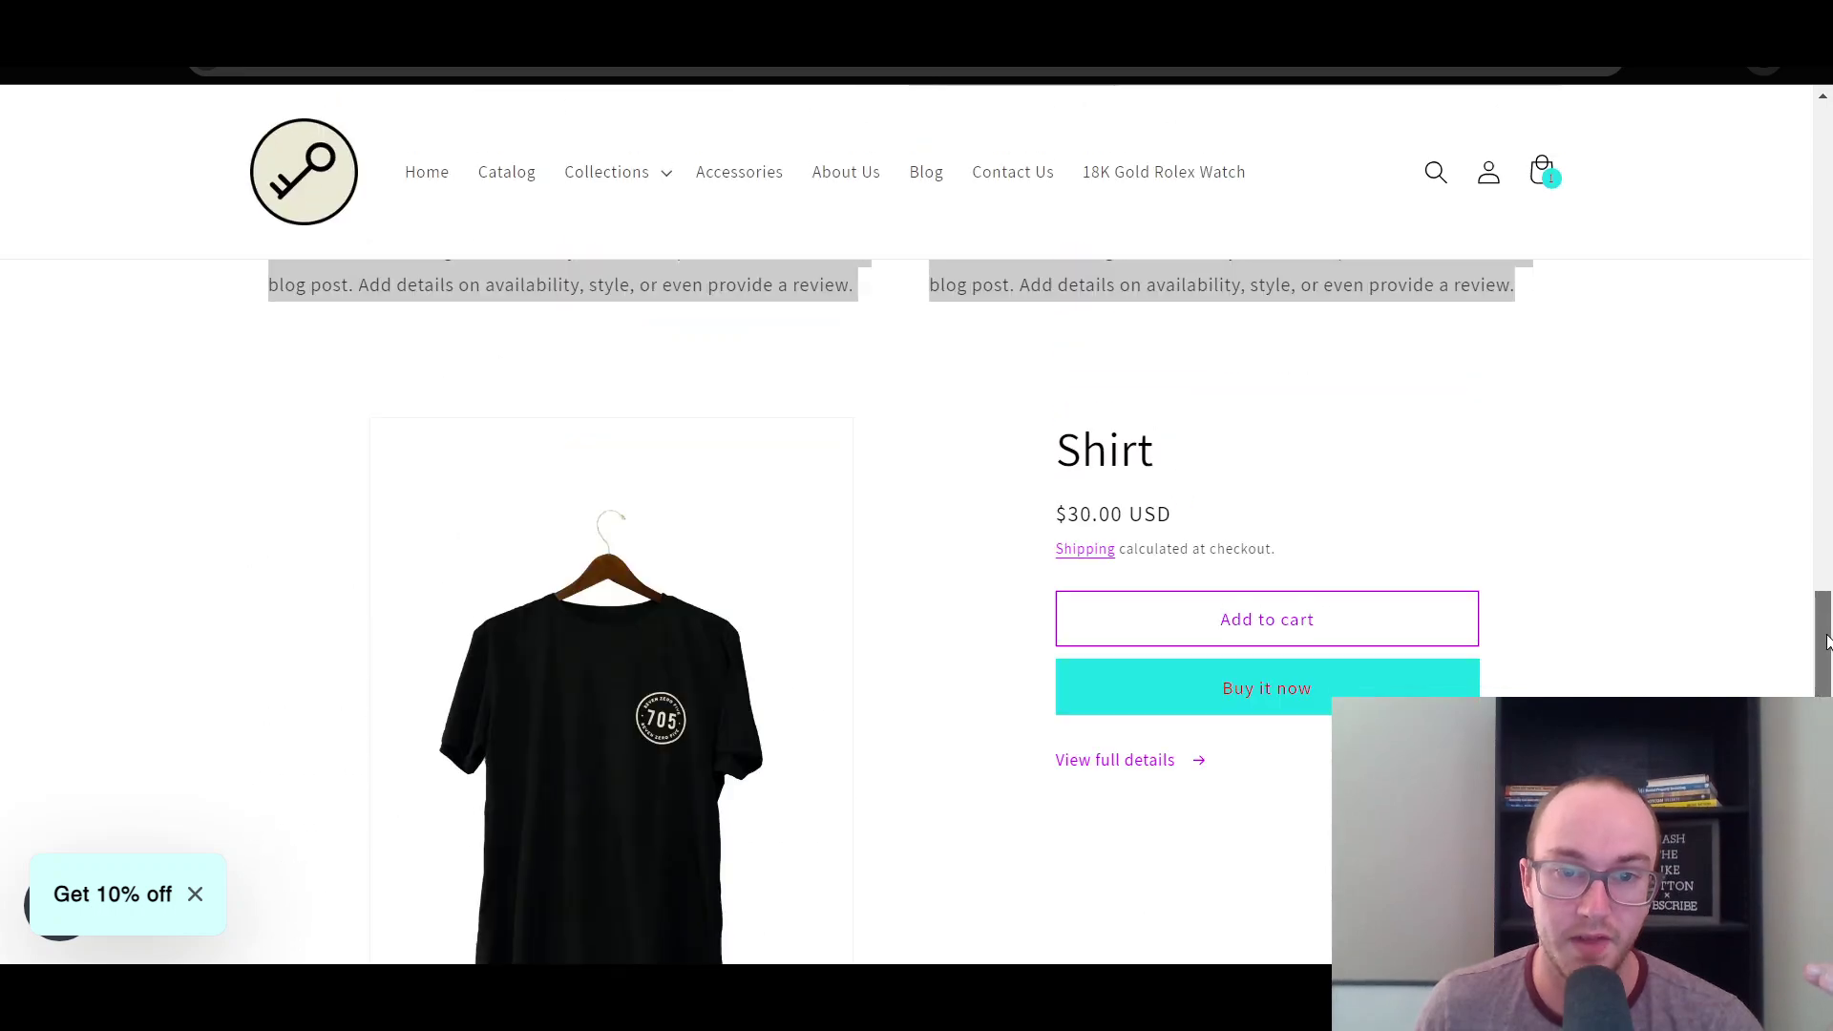
Compare the live Shirt page's featured product section with the Rolex Watch preview and the Default product section list in the theme editor.
click(1282, 458)
scroll(1282, 457, down, 3)
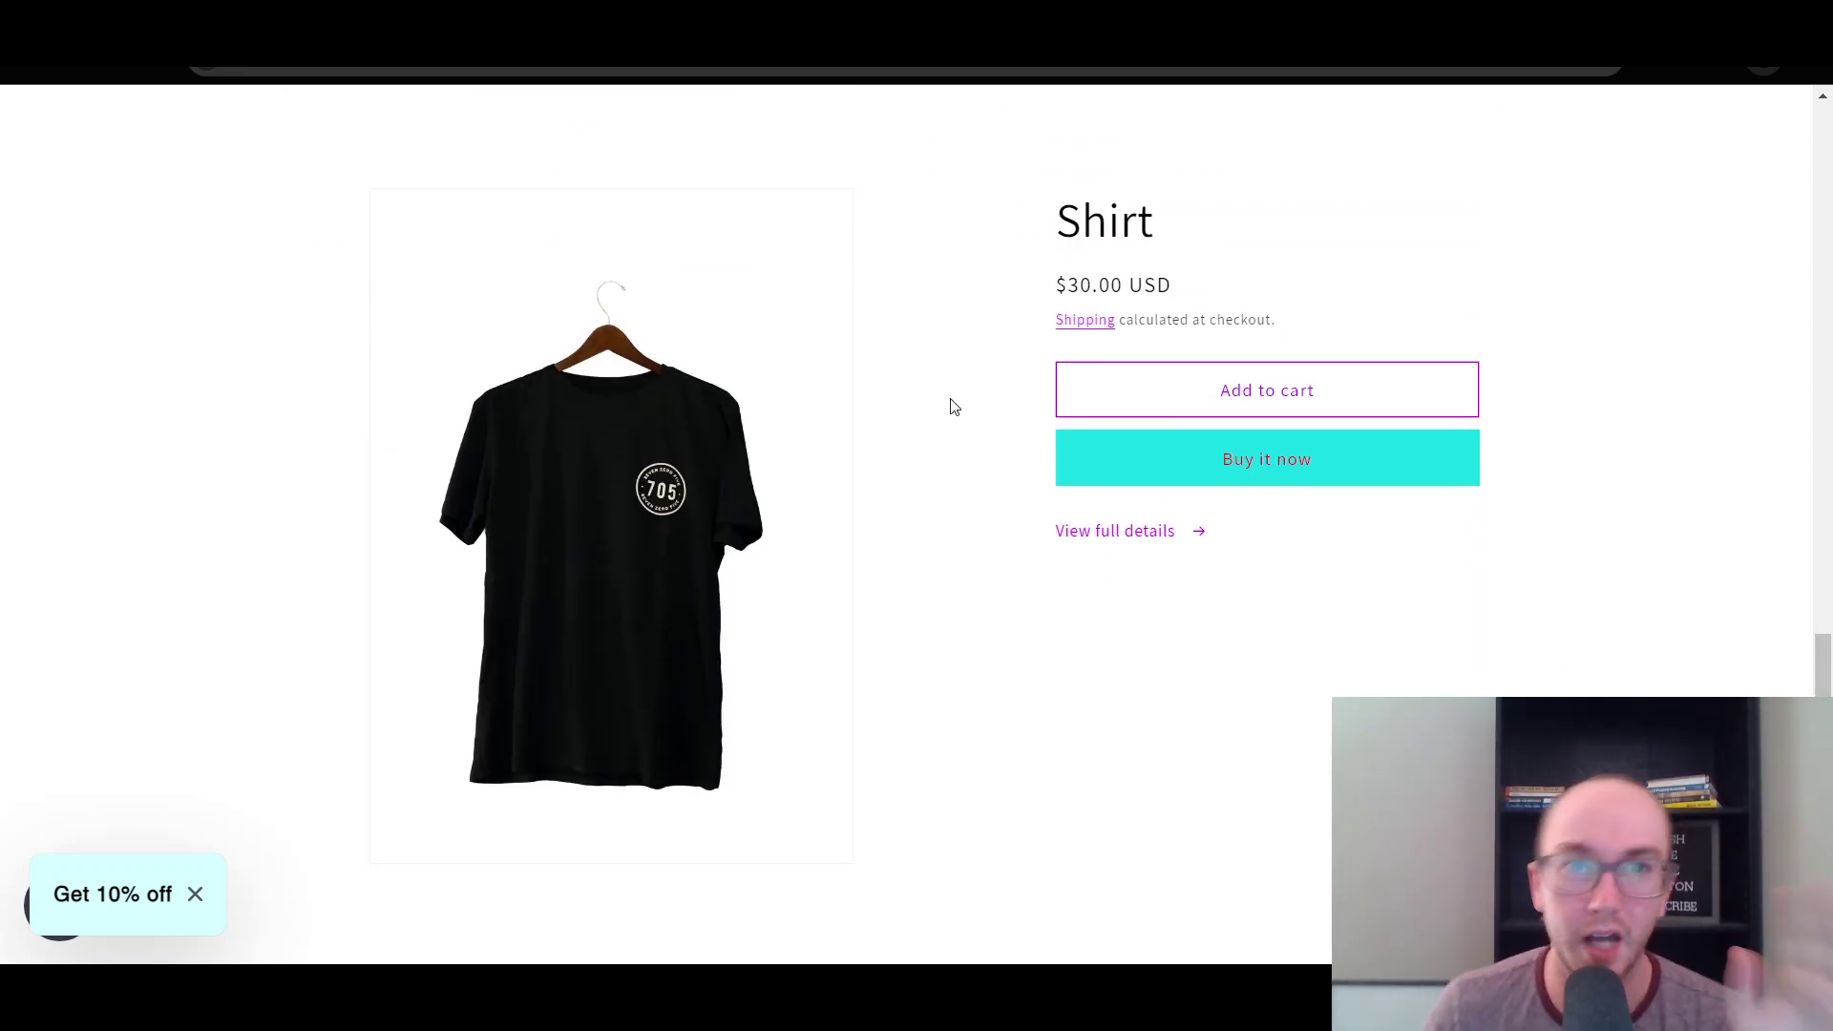
scroll(949, 408, up, 6)
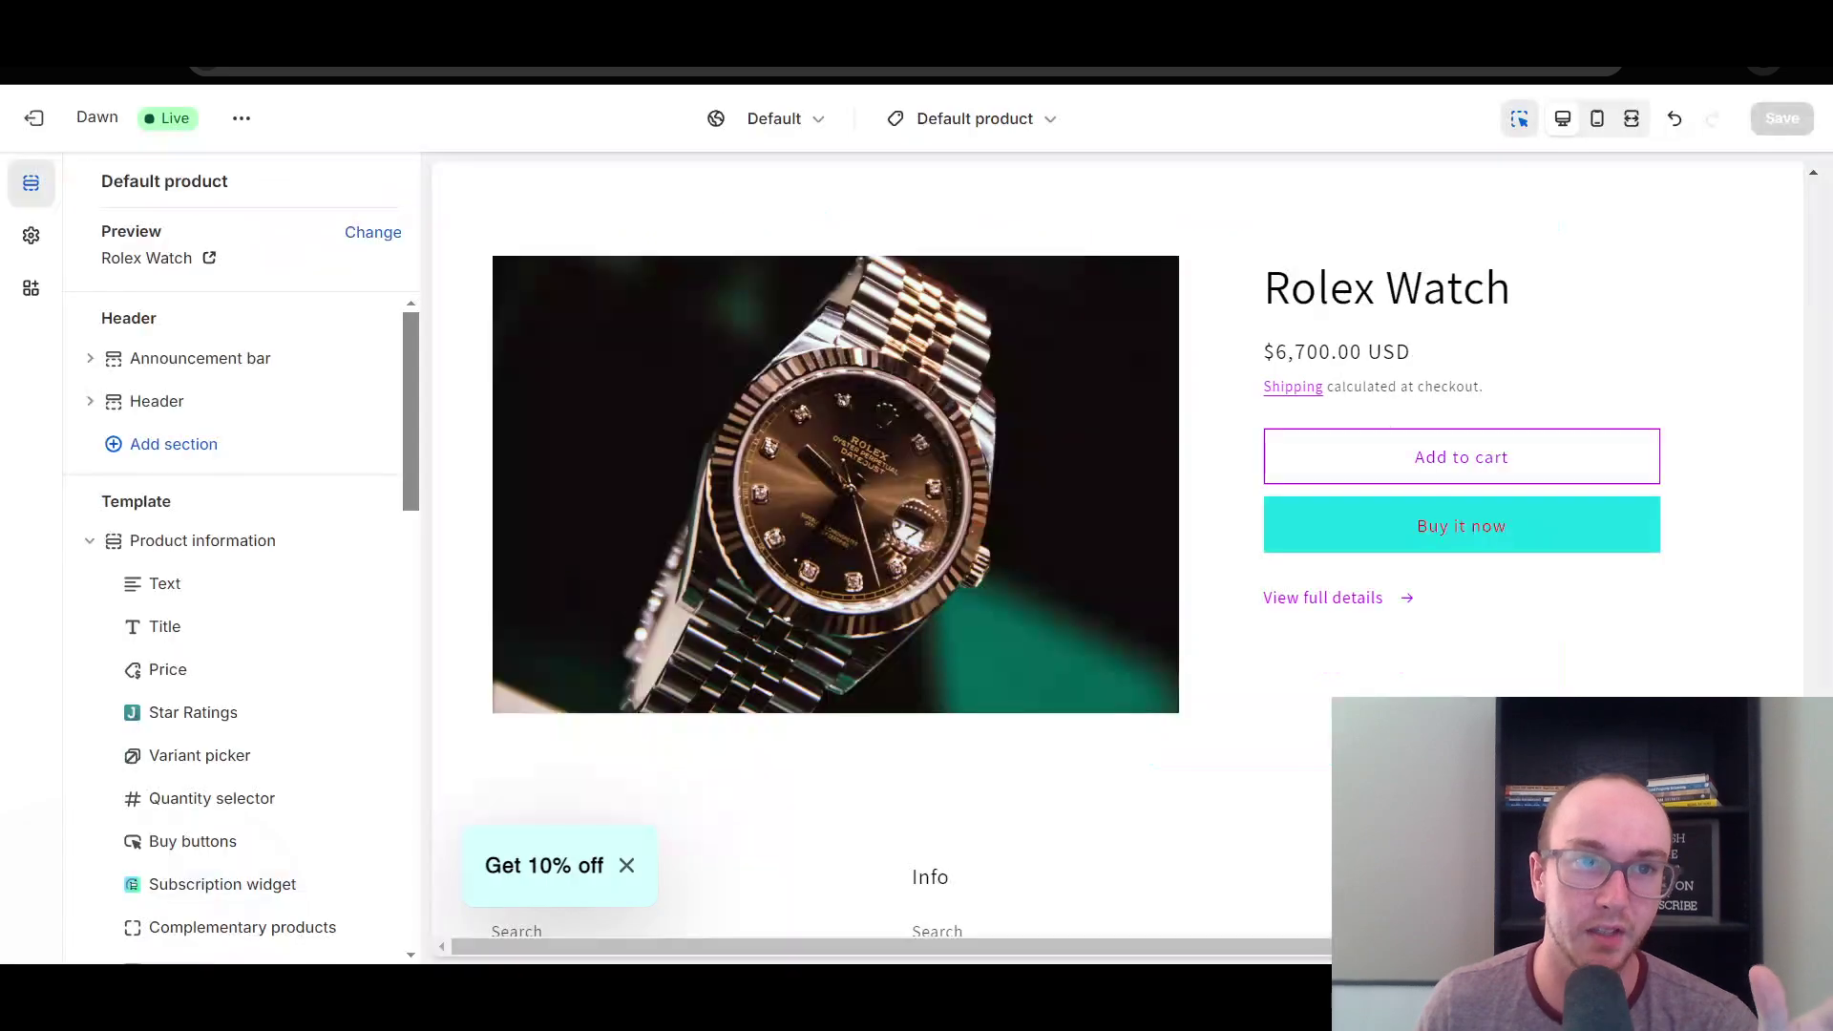
drag(414, 496, 438, 774)
scroll(1107, 669, up, 7)
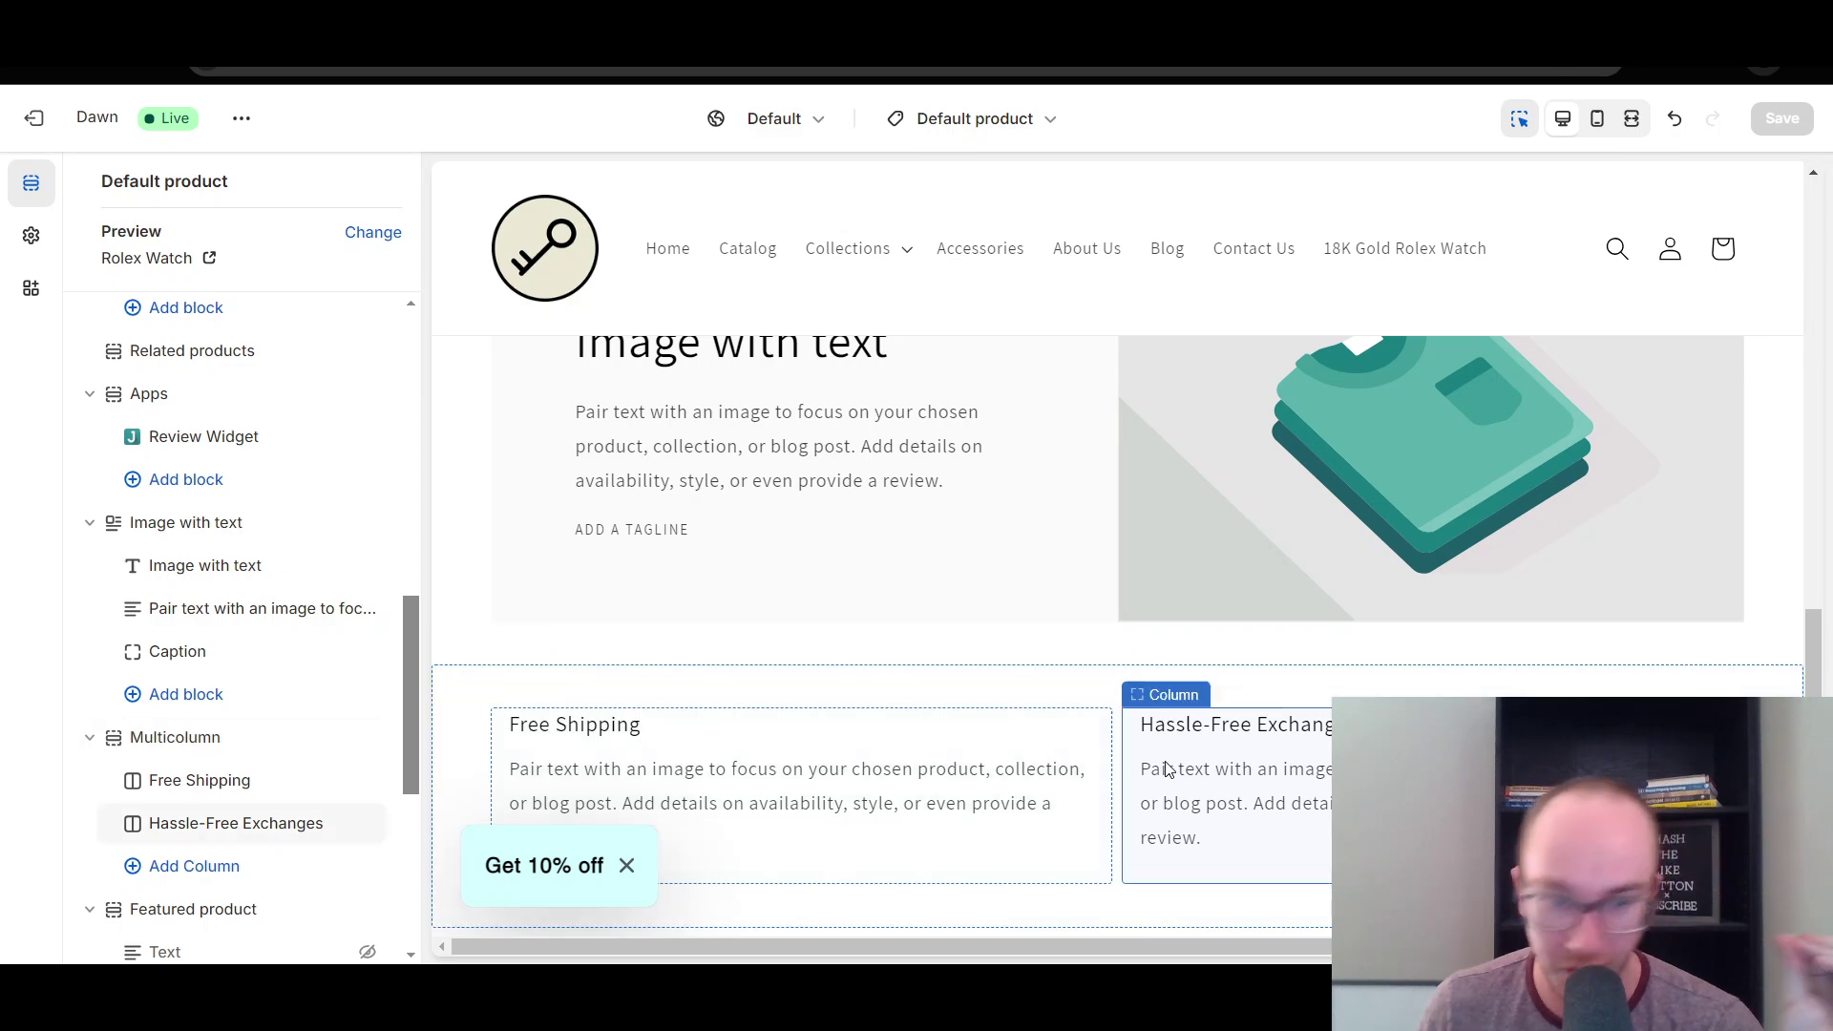
scroll(1811, 669, down, 1)
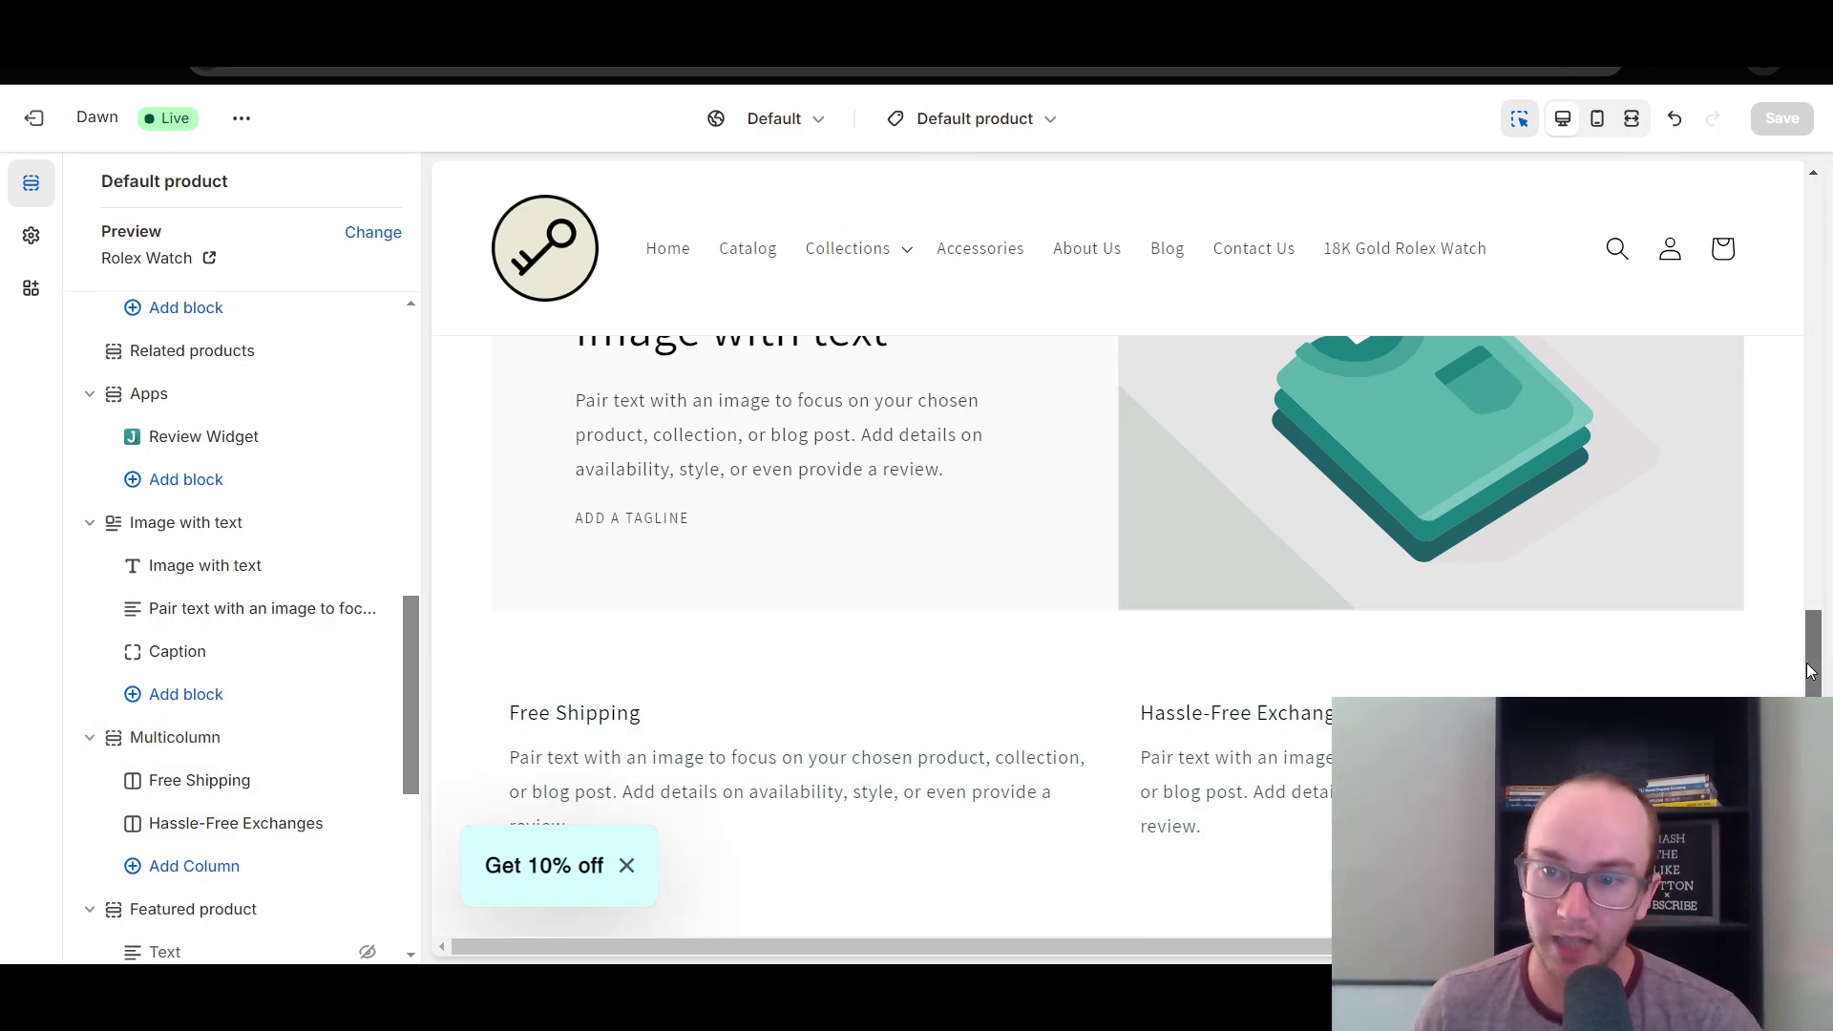
drag(1807, 678, 1818, 484)
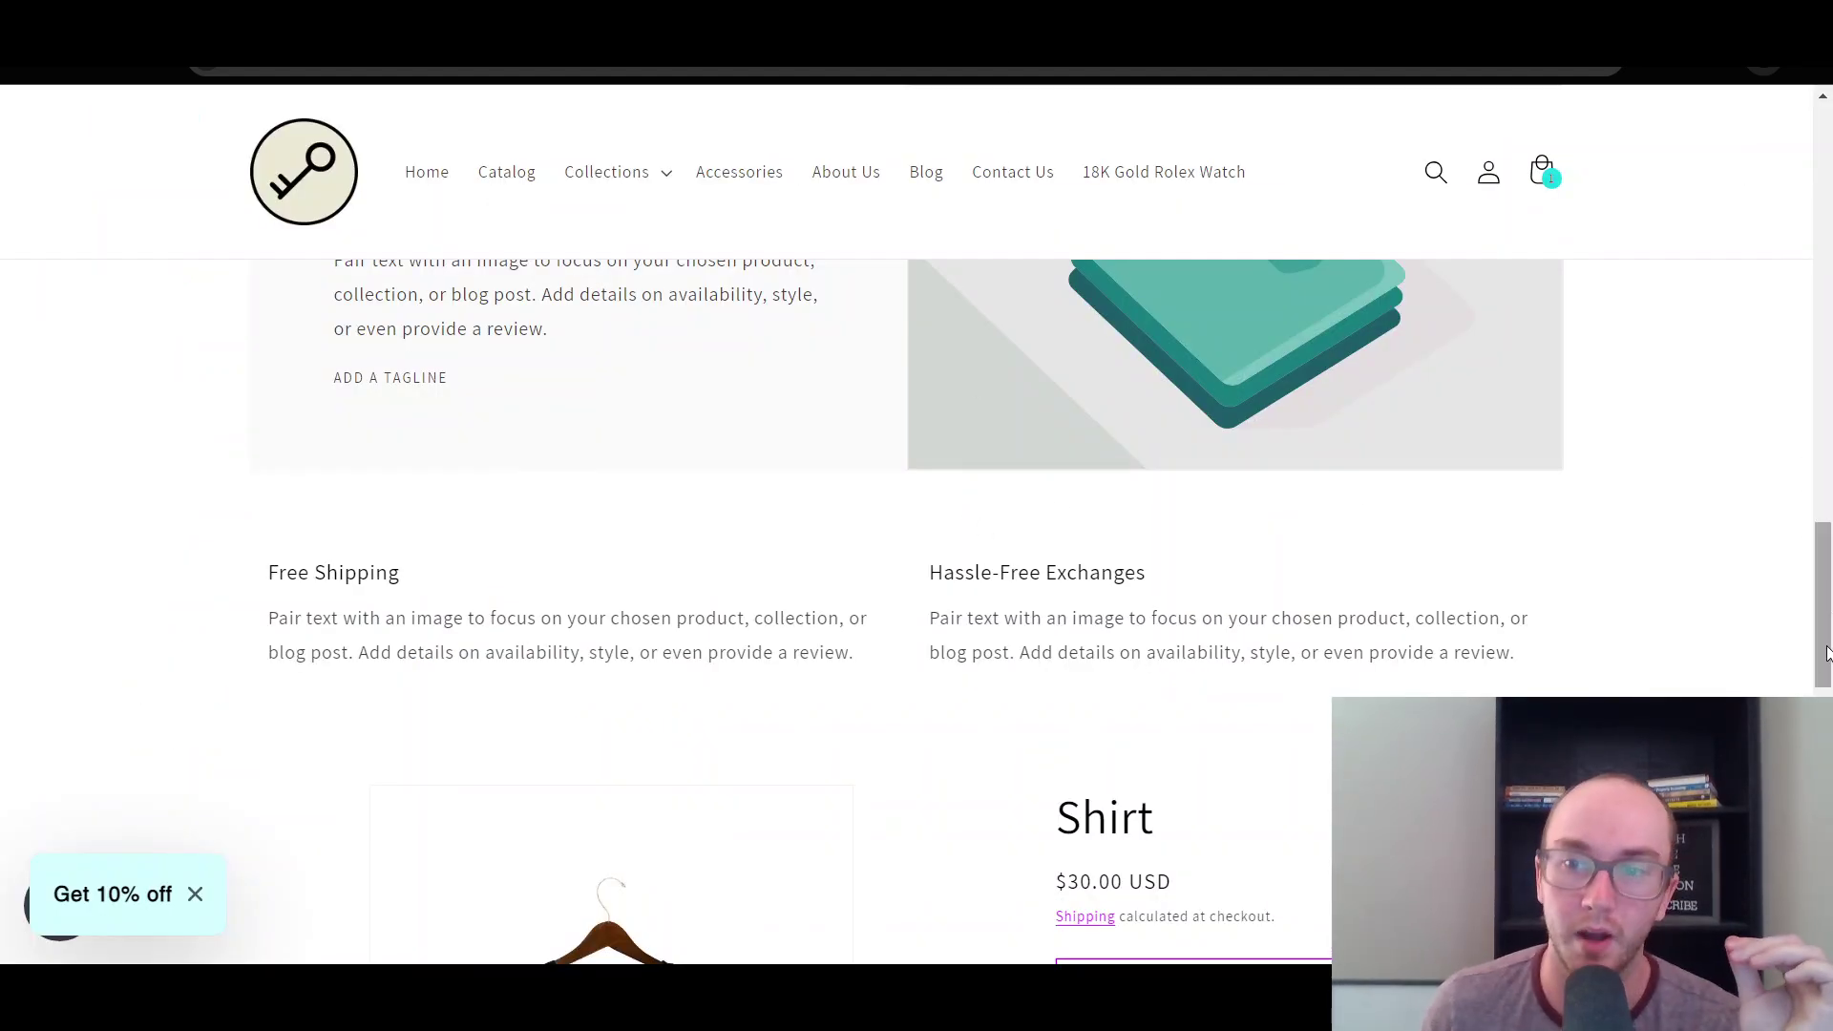
Return to the live Shirt page and compare its main buy buttons with the repeated ones above the footer.
scroll(1310, 435, down, 6)
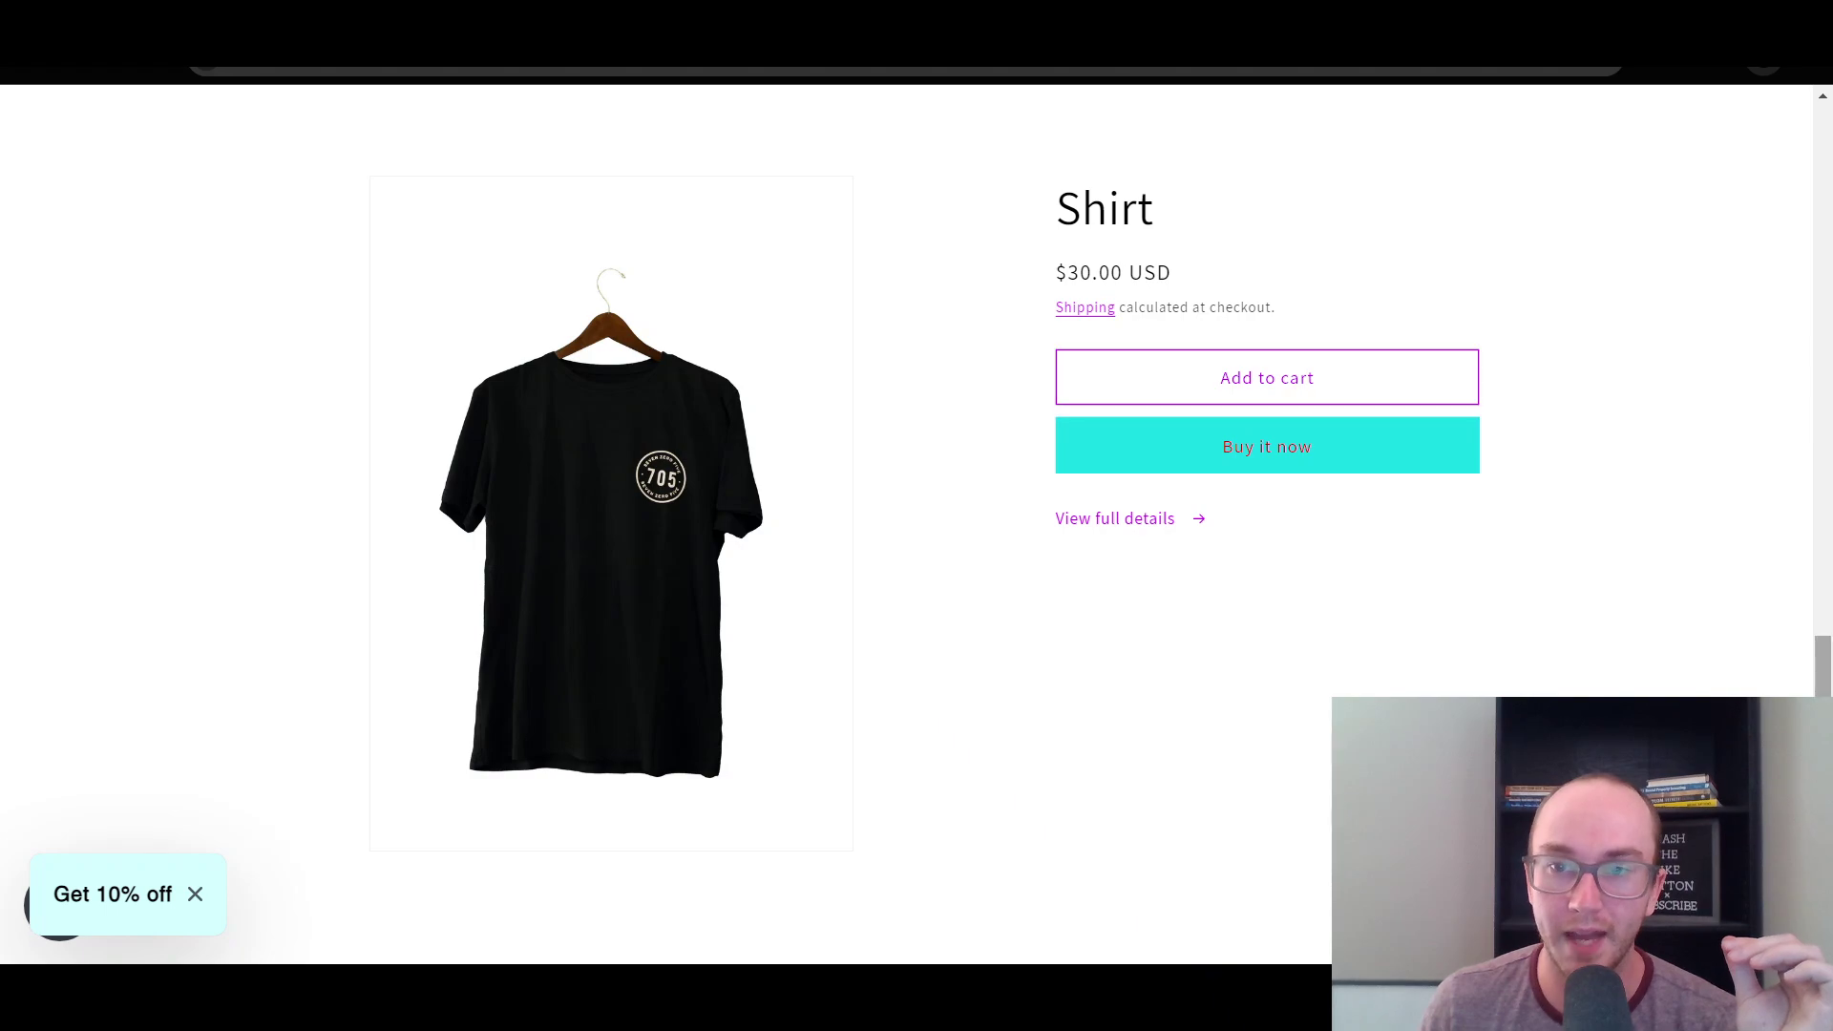
scroll(907, 525, up, 6)
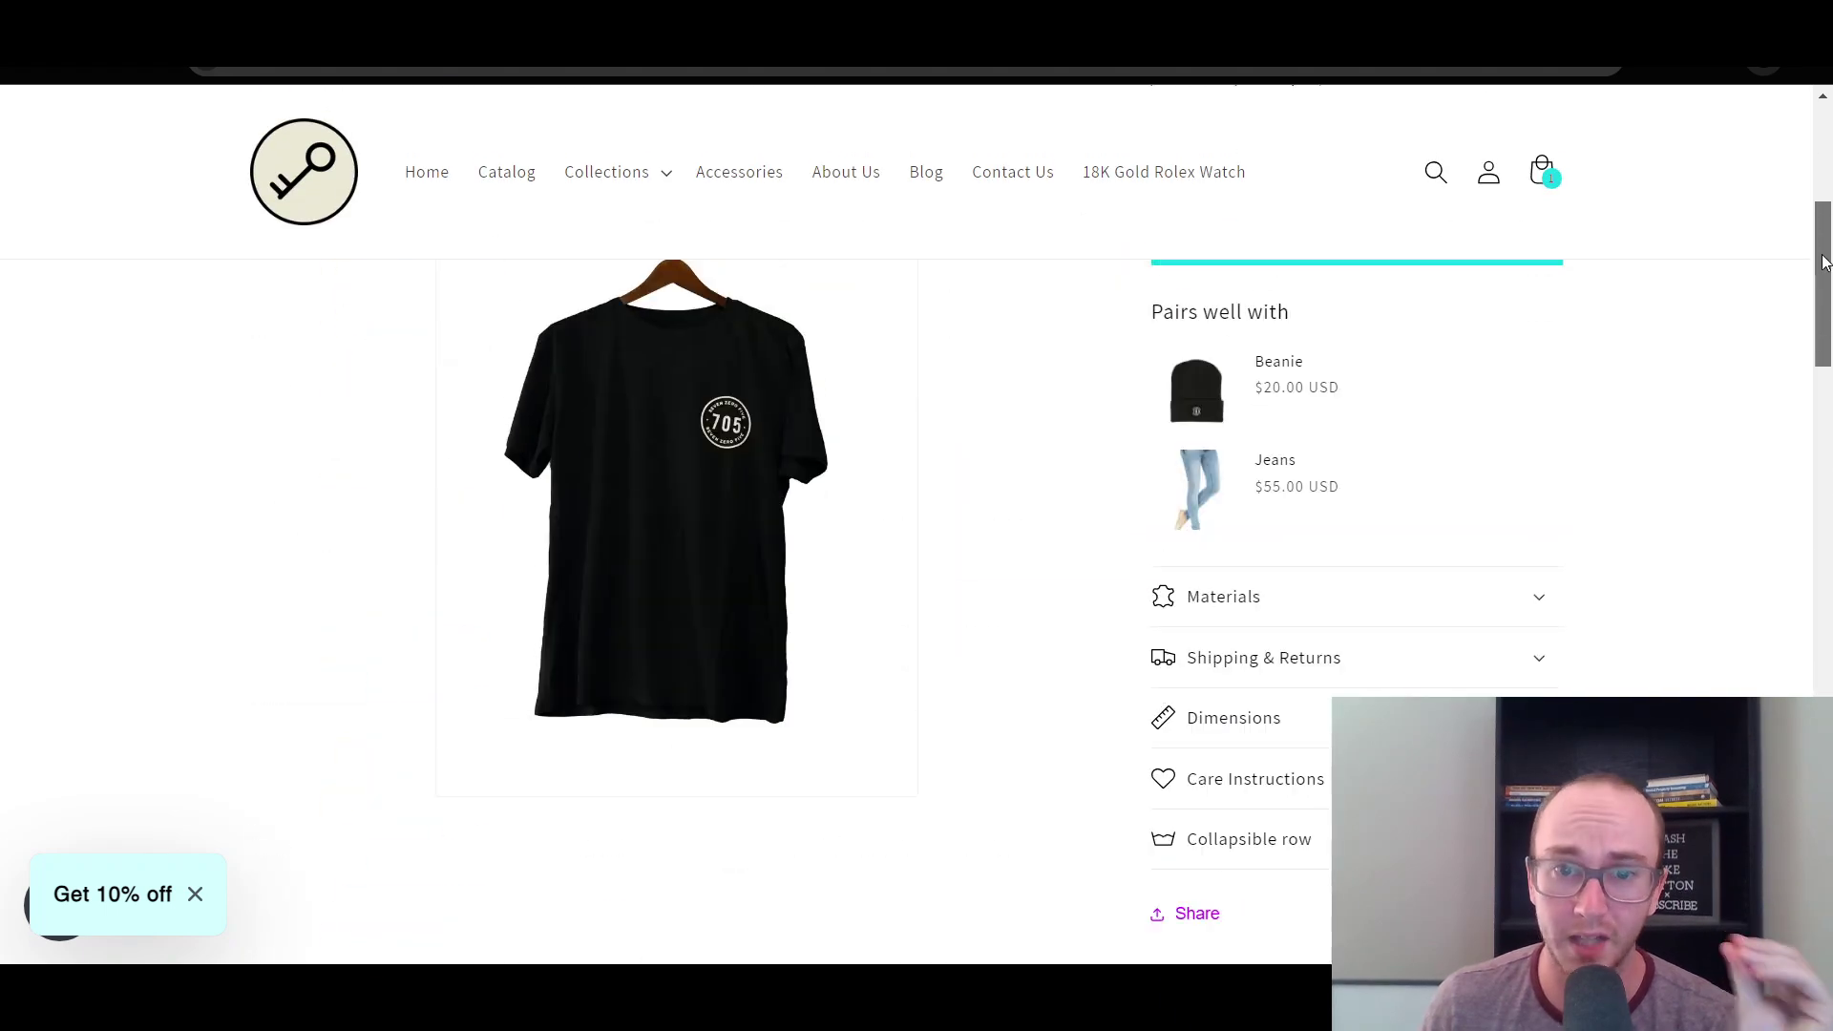
scroll(1829, 141, up, 2)
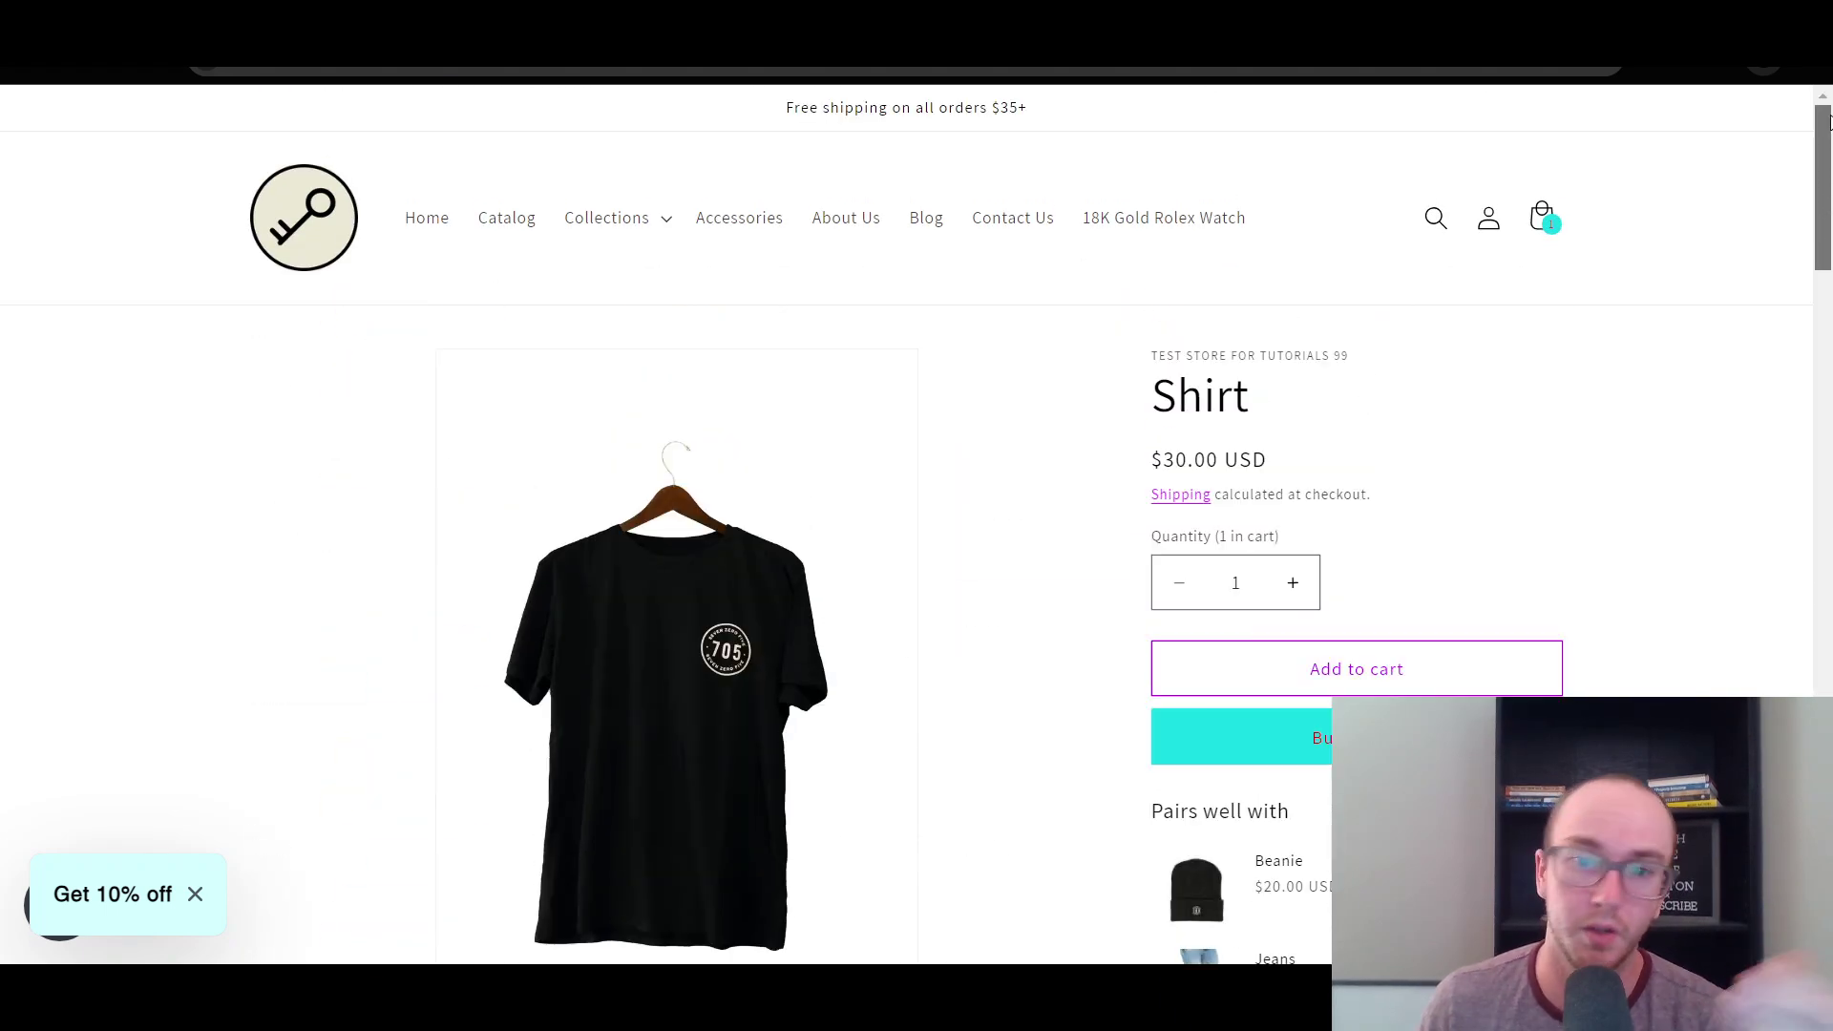
scroll(1828, 119, down, 20)
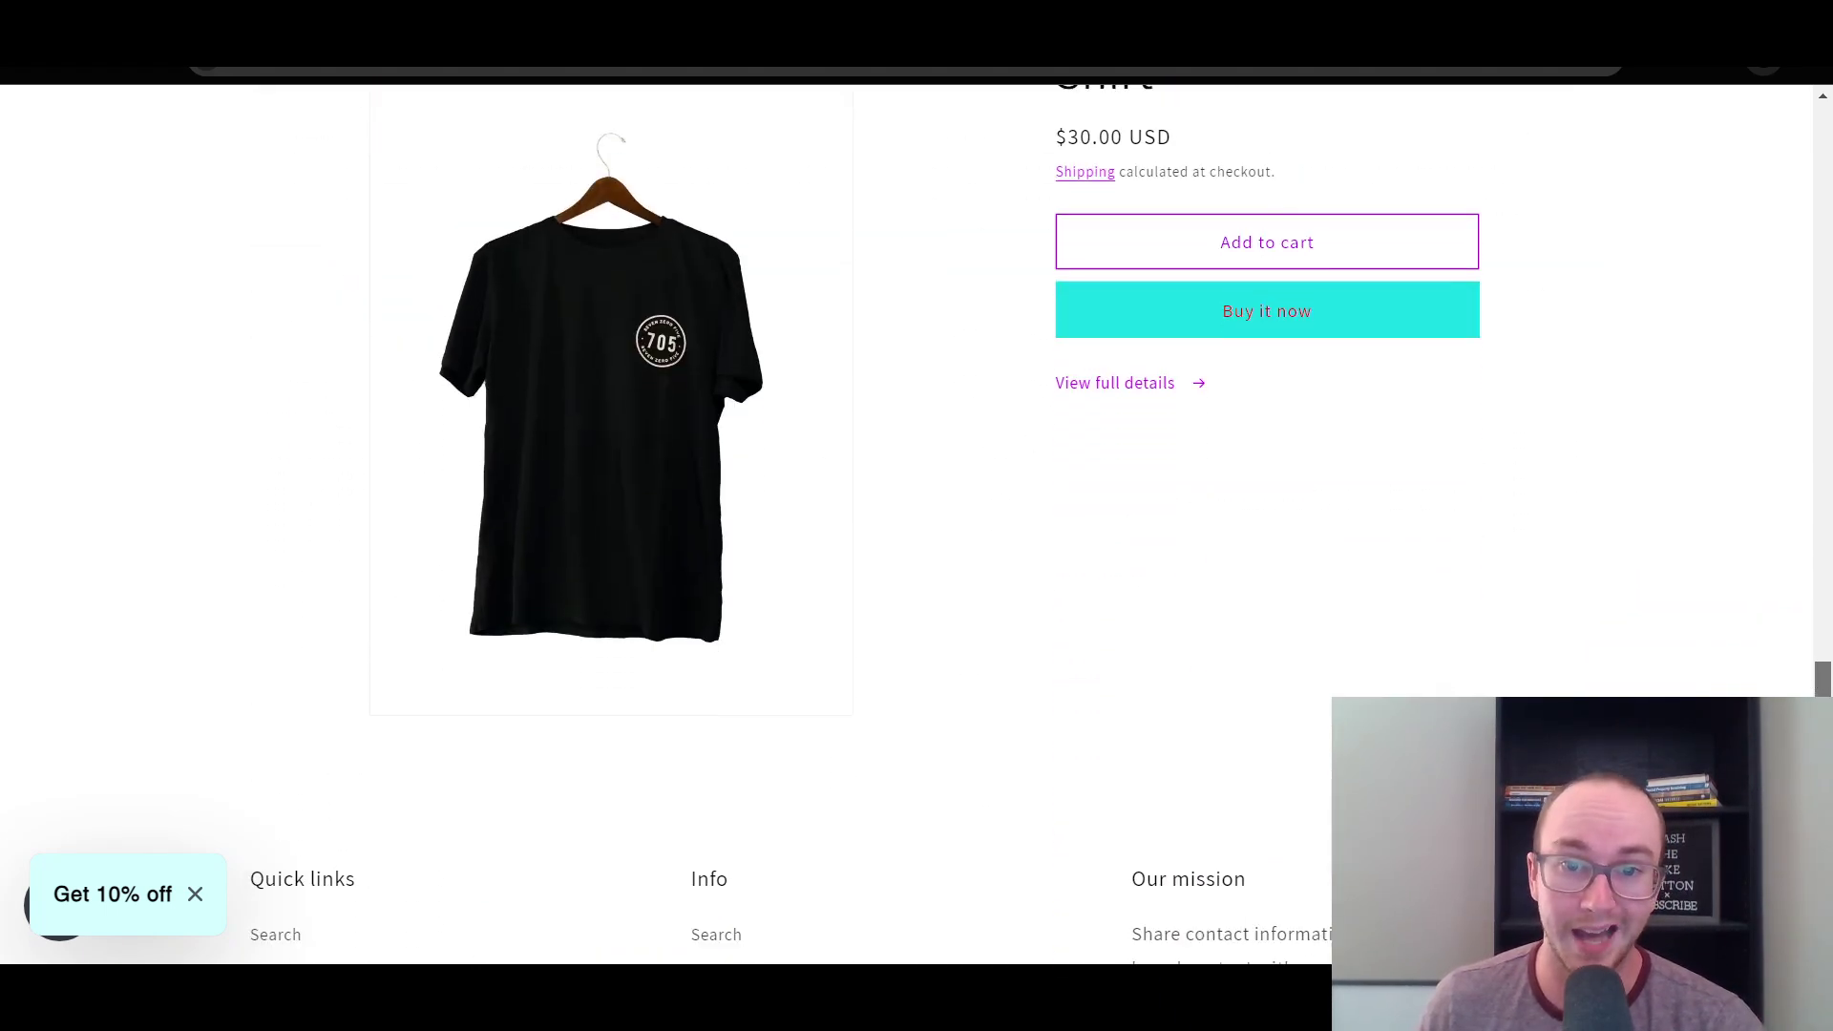
scroll(478, 573, down, 5)
scroll(477, 573, up, 8)
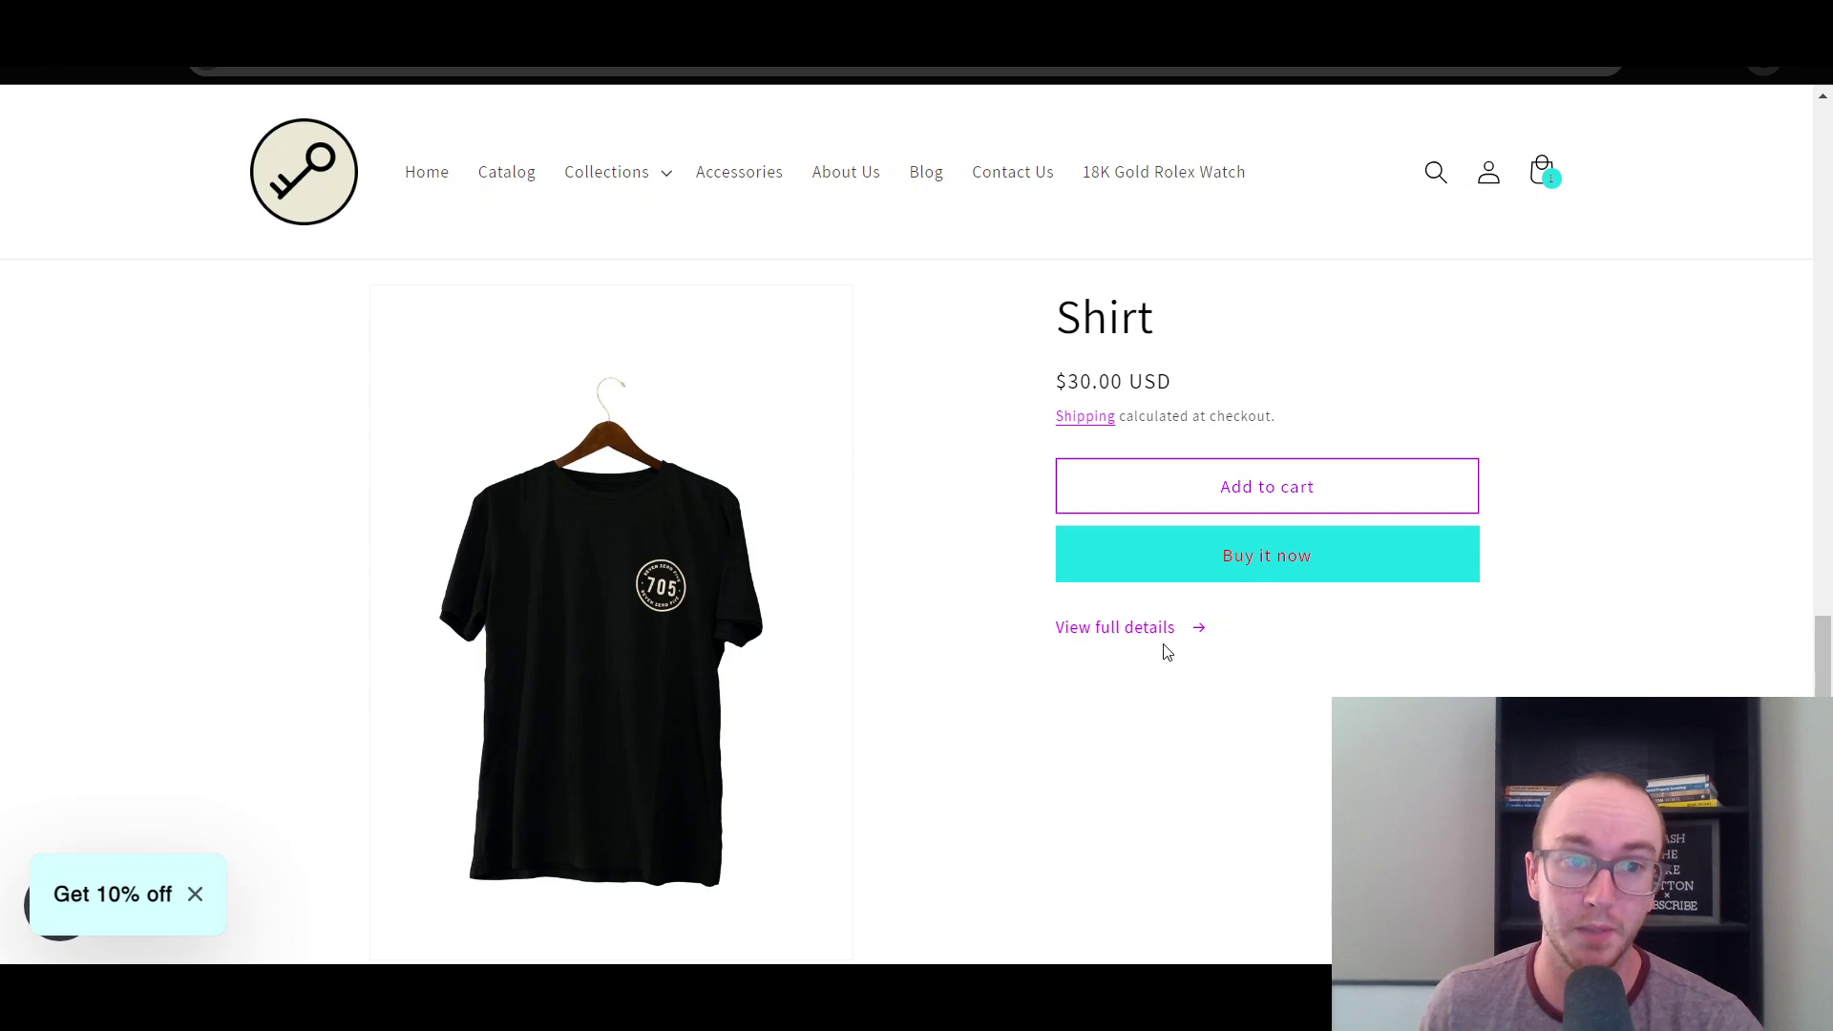
scroll(458, 415, up, 6)
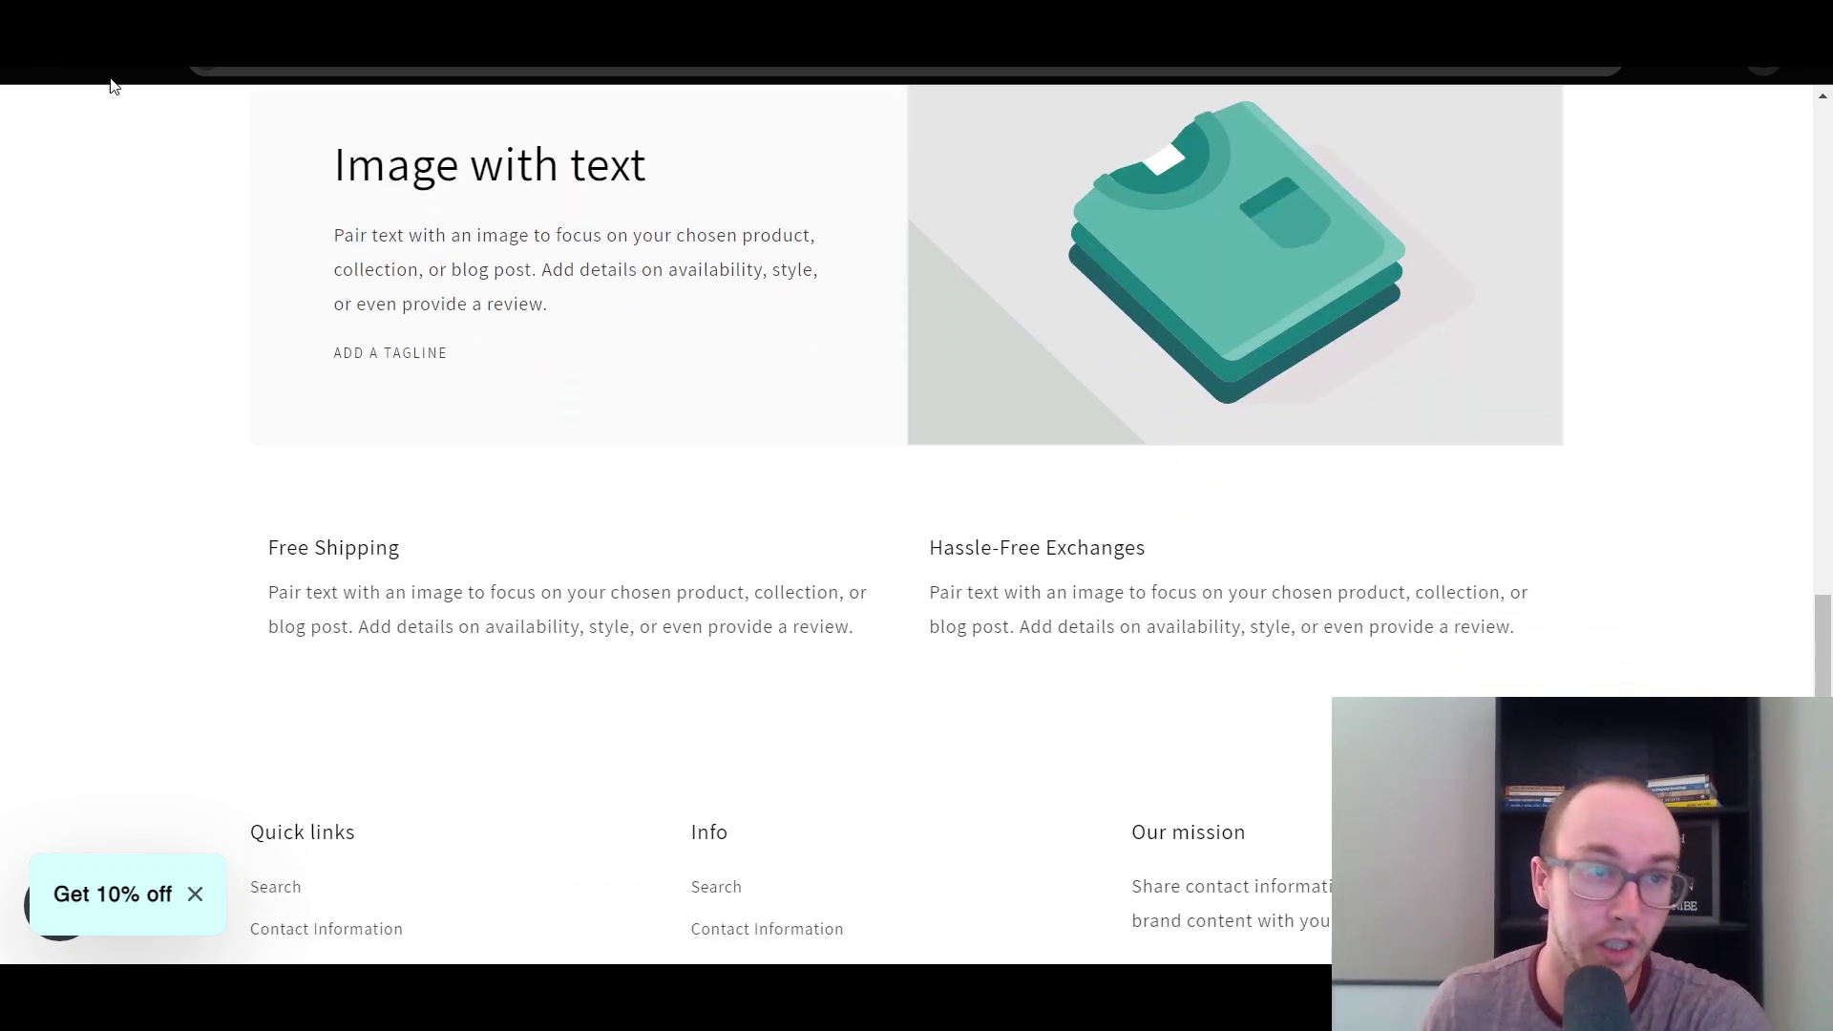
Reload the live Jeans page and examine its featured product section against the main product information.
key(F5)
scroll(239, 564, down, 5)
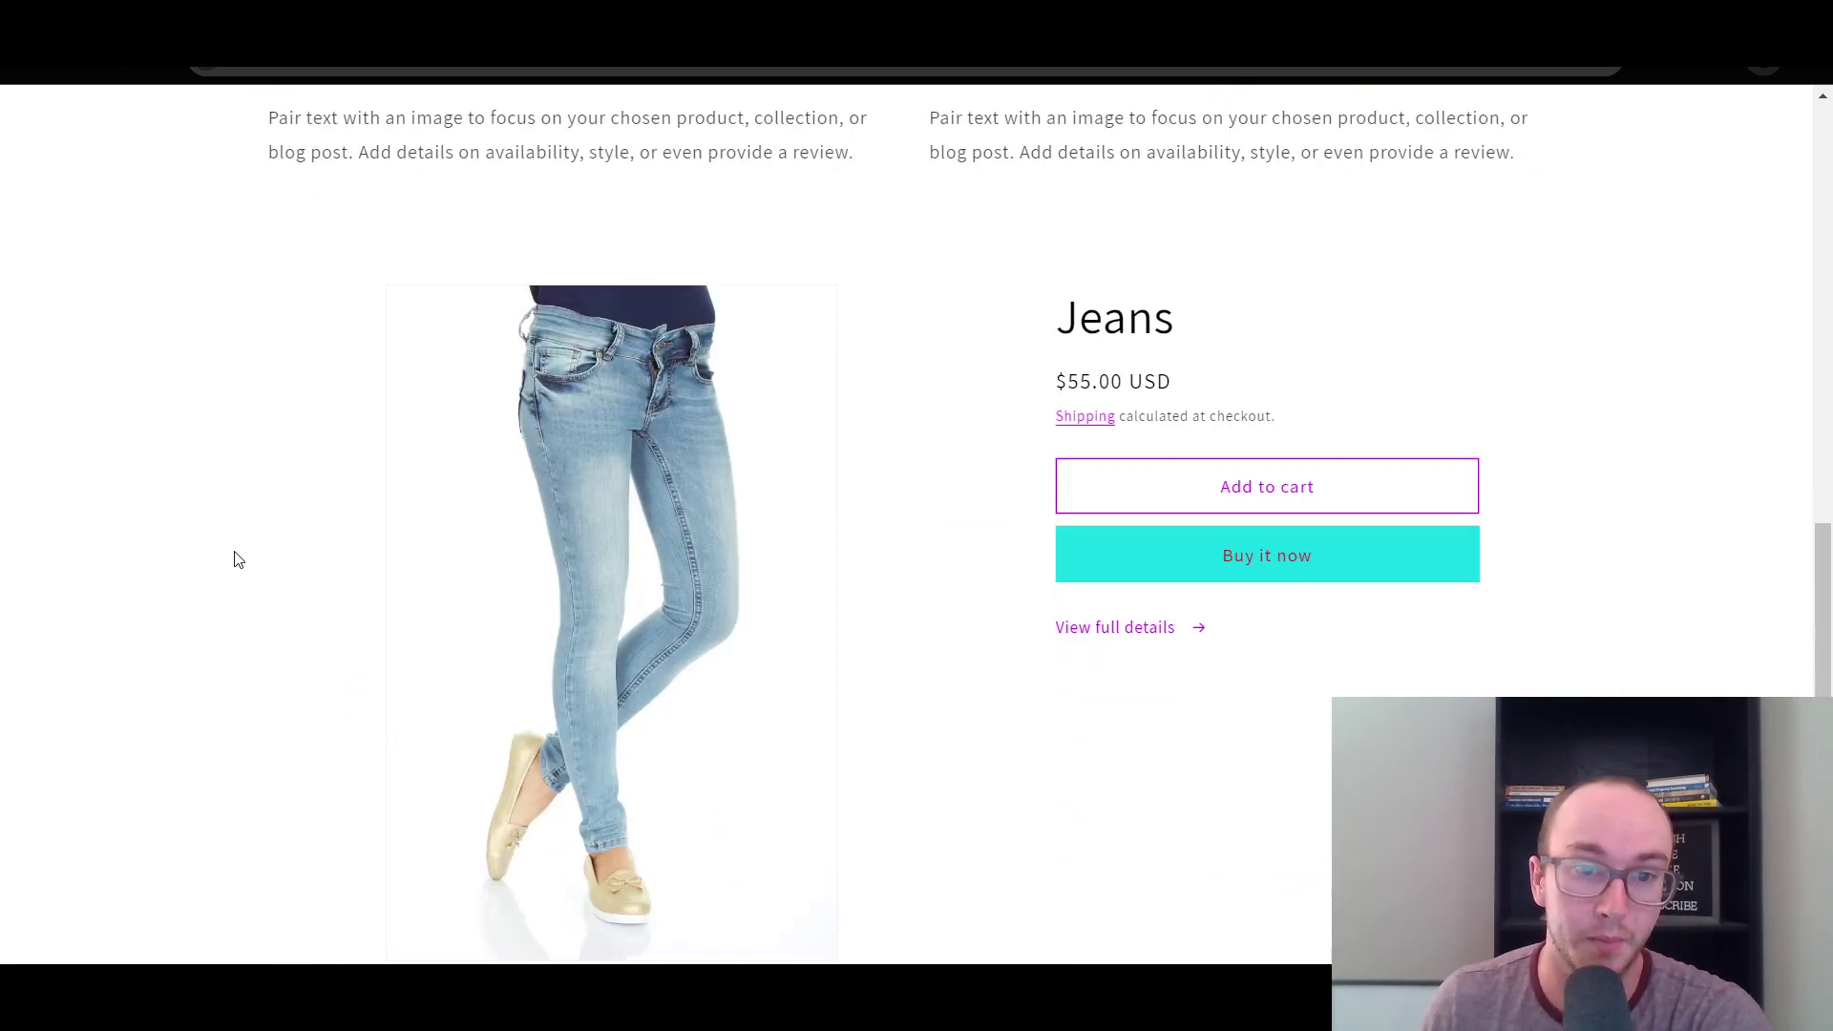
scroll(237, 565, down, 3)
scroll(234, 568, up, 5)
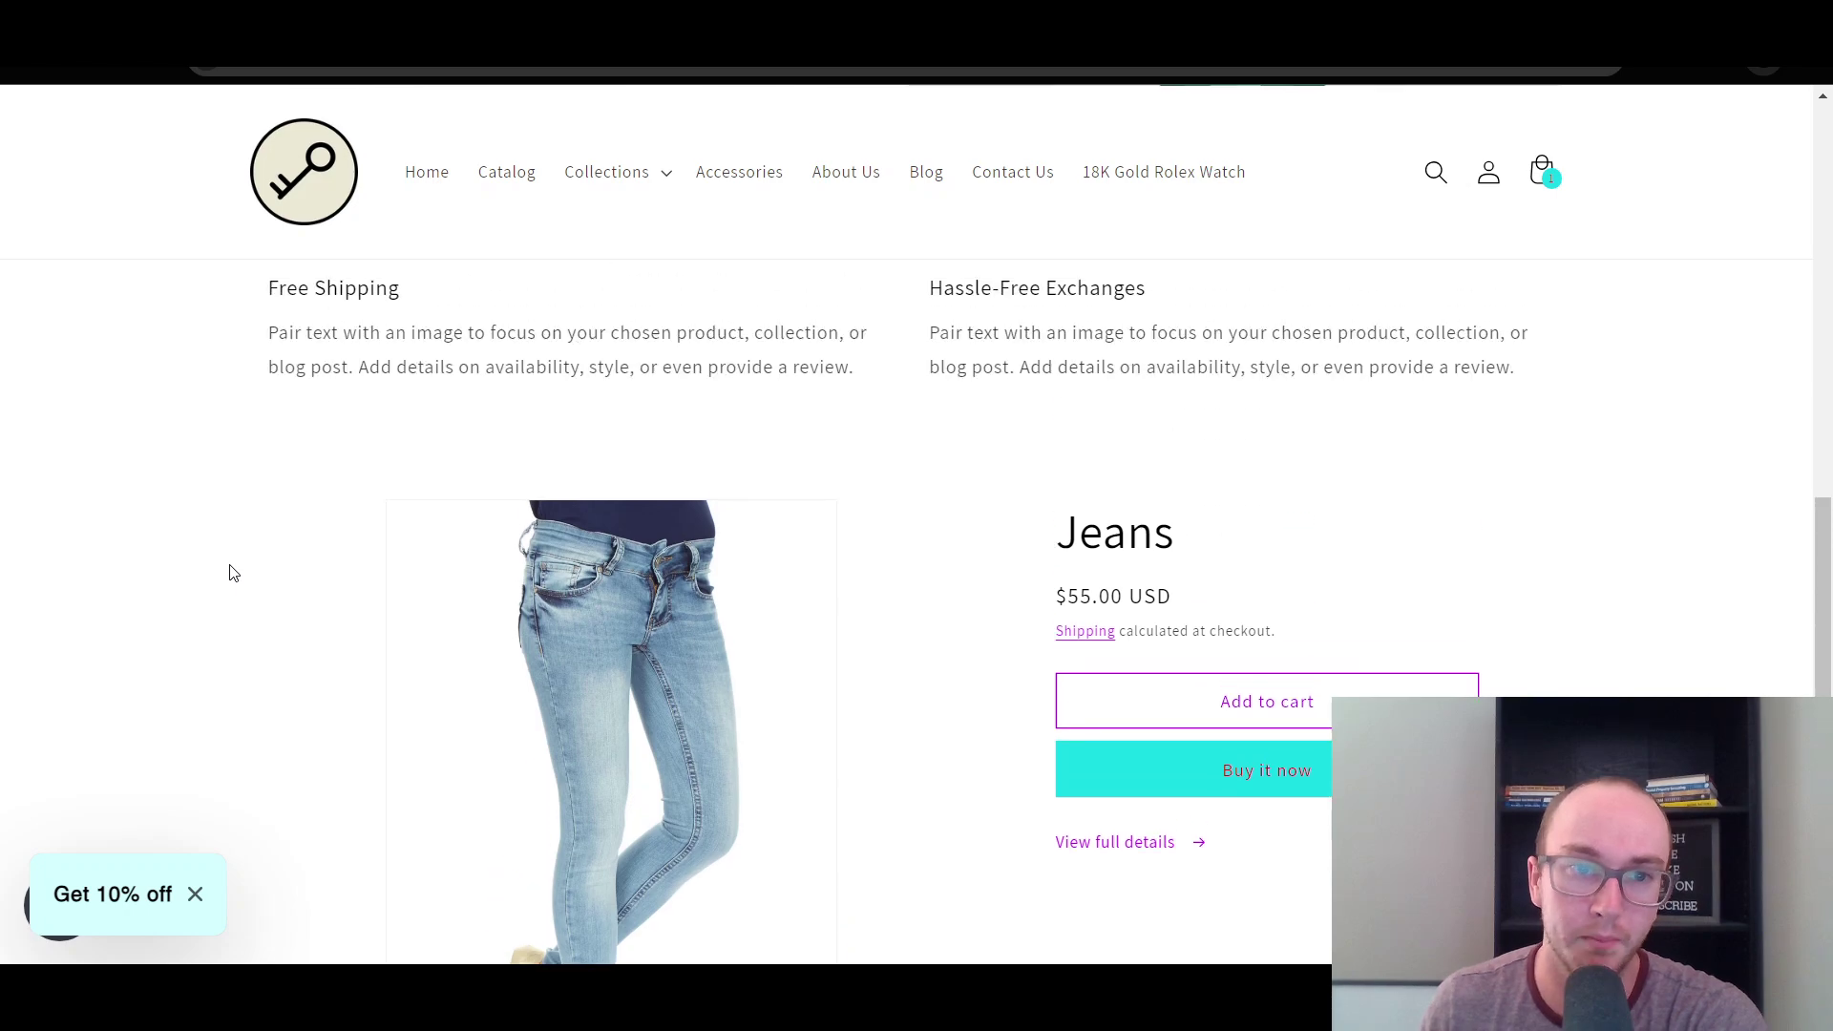
scroll(232, 573, down, 7)
scroll(232, 573, up, 8)
scroll(232, 573, down, 5)
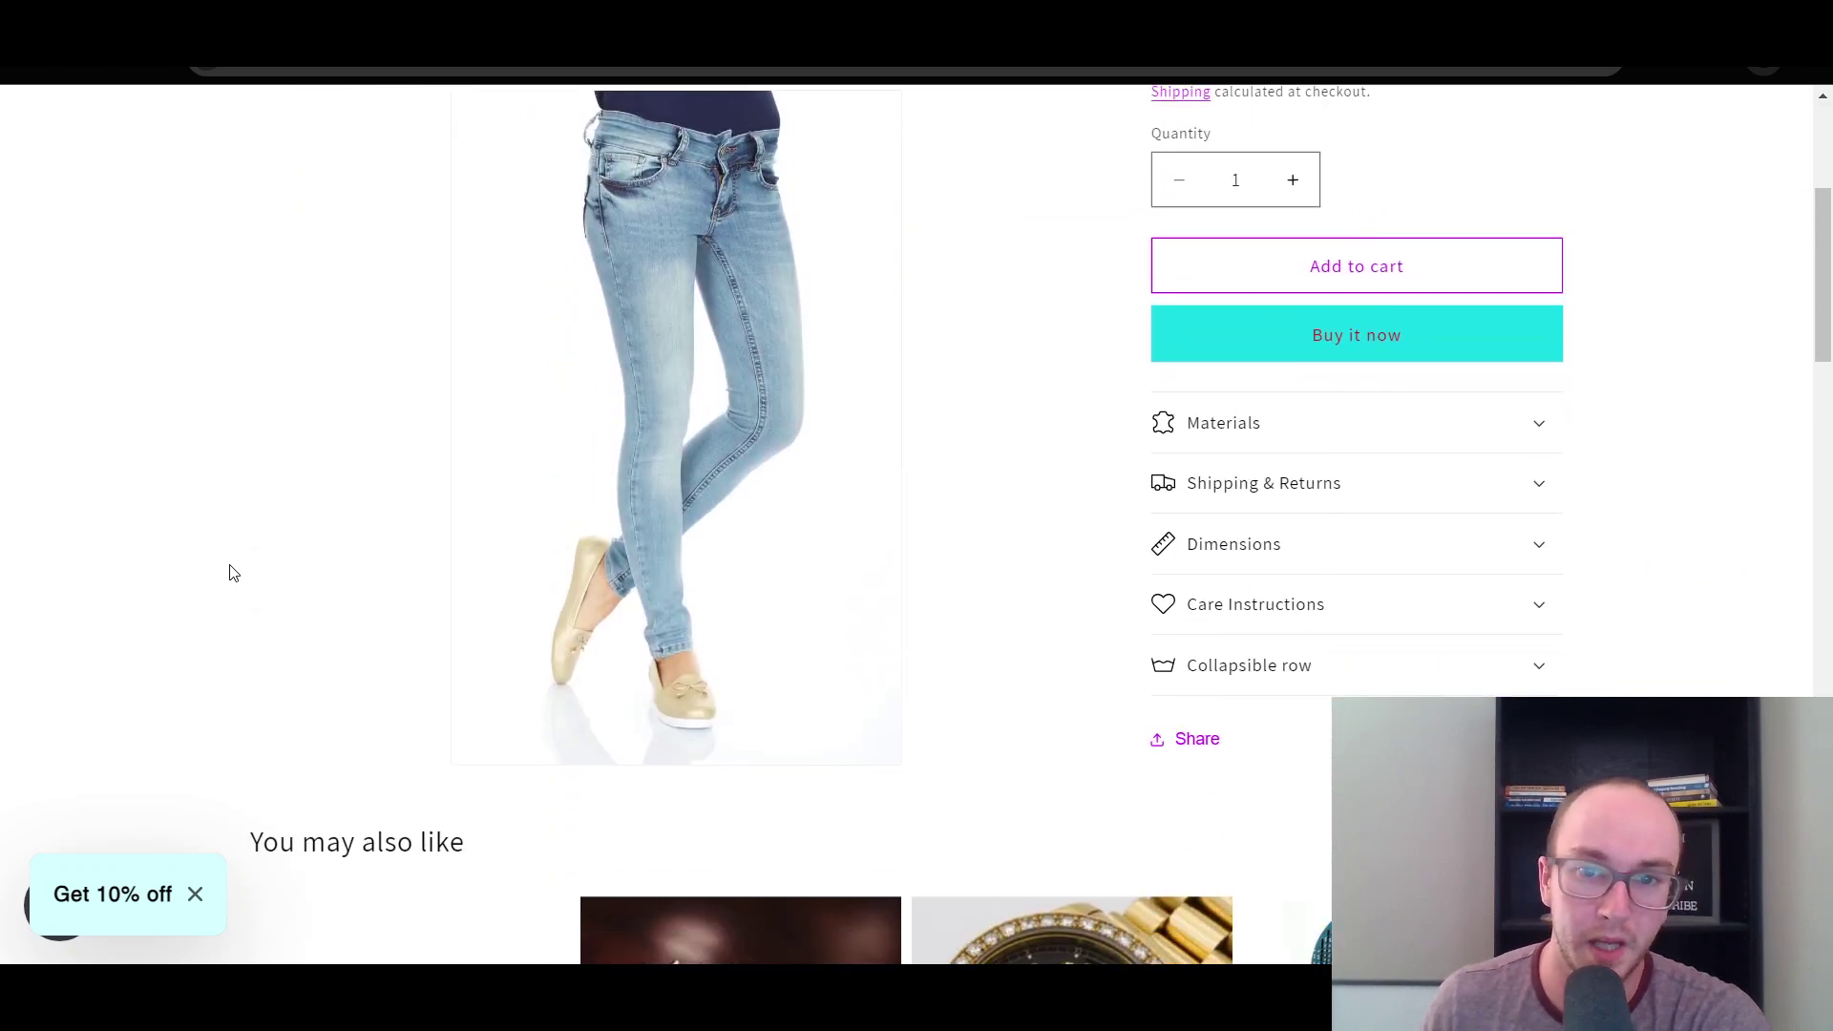
scroll(807, 680, down, 15)
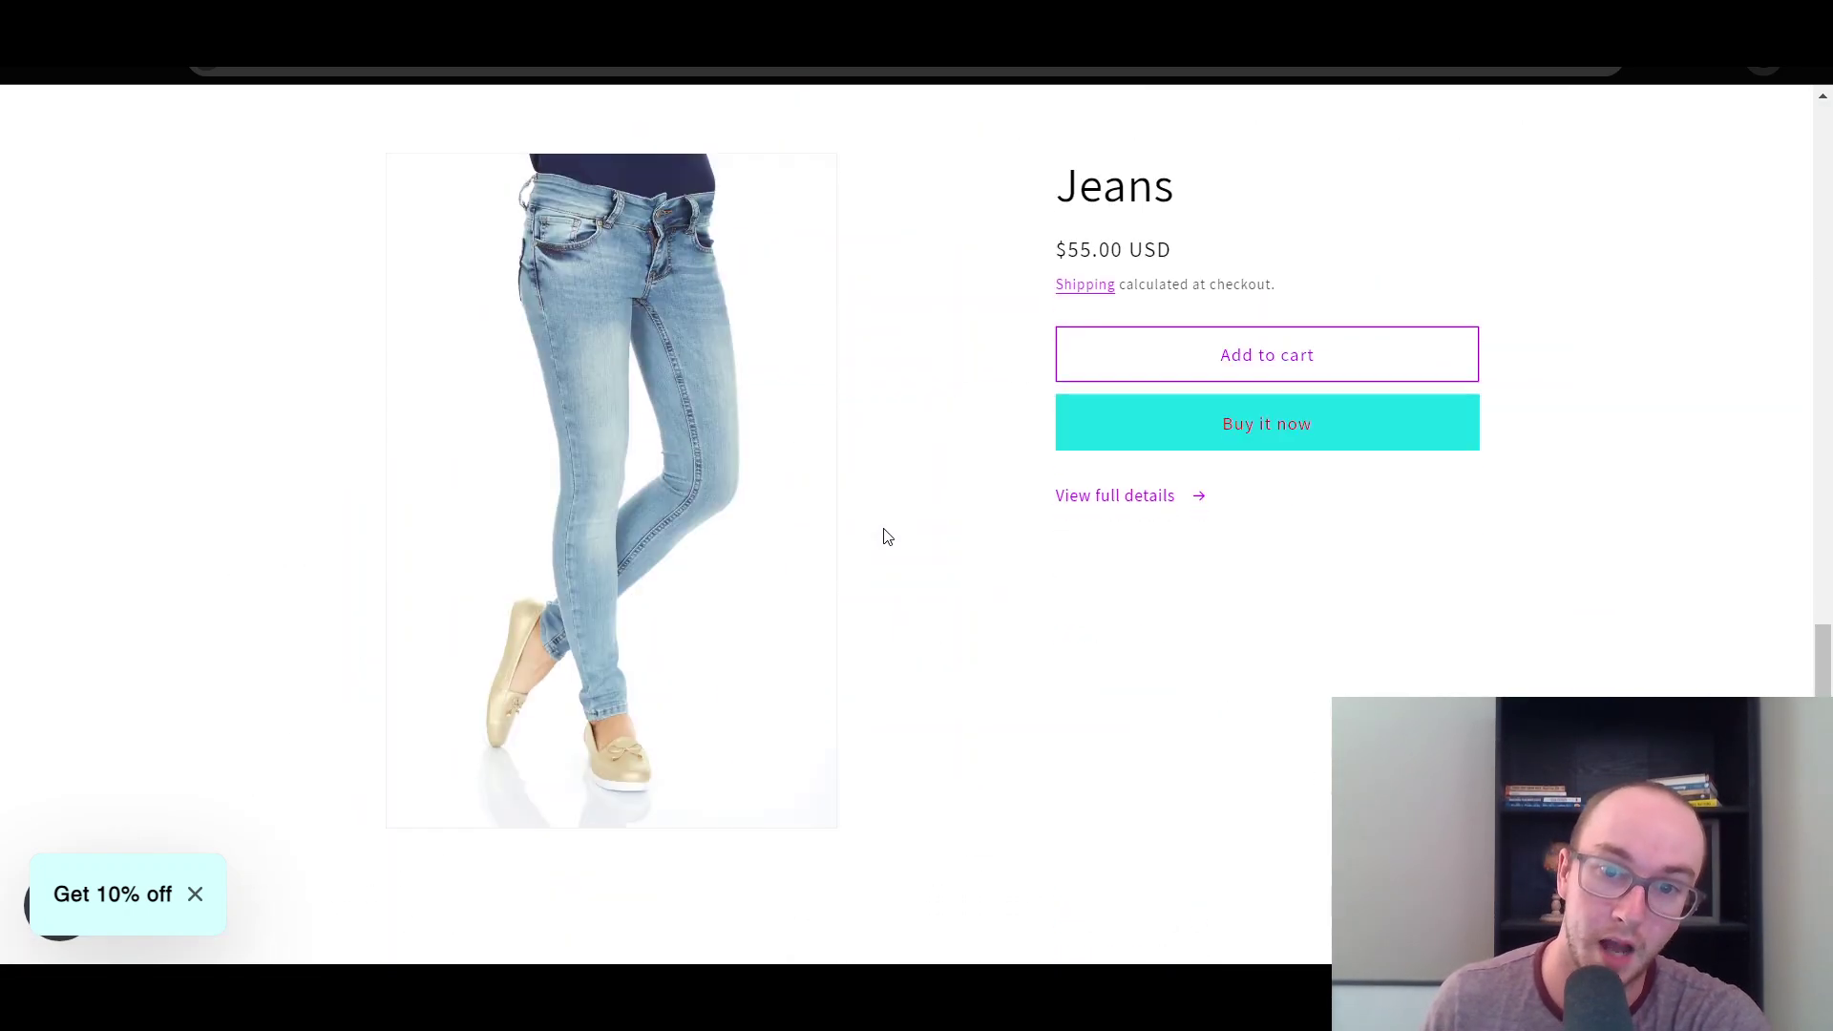
Test Buy it now in the Jeans page's featured product section, check the checkout page and return to the product page.
drag(1825, 666, 1763, 634)
scroll(1655, 392, down, 1)
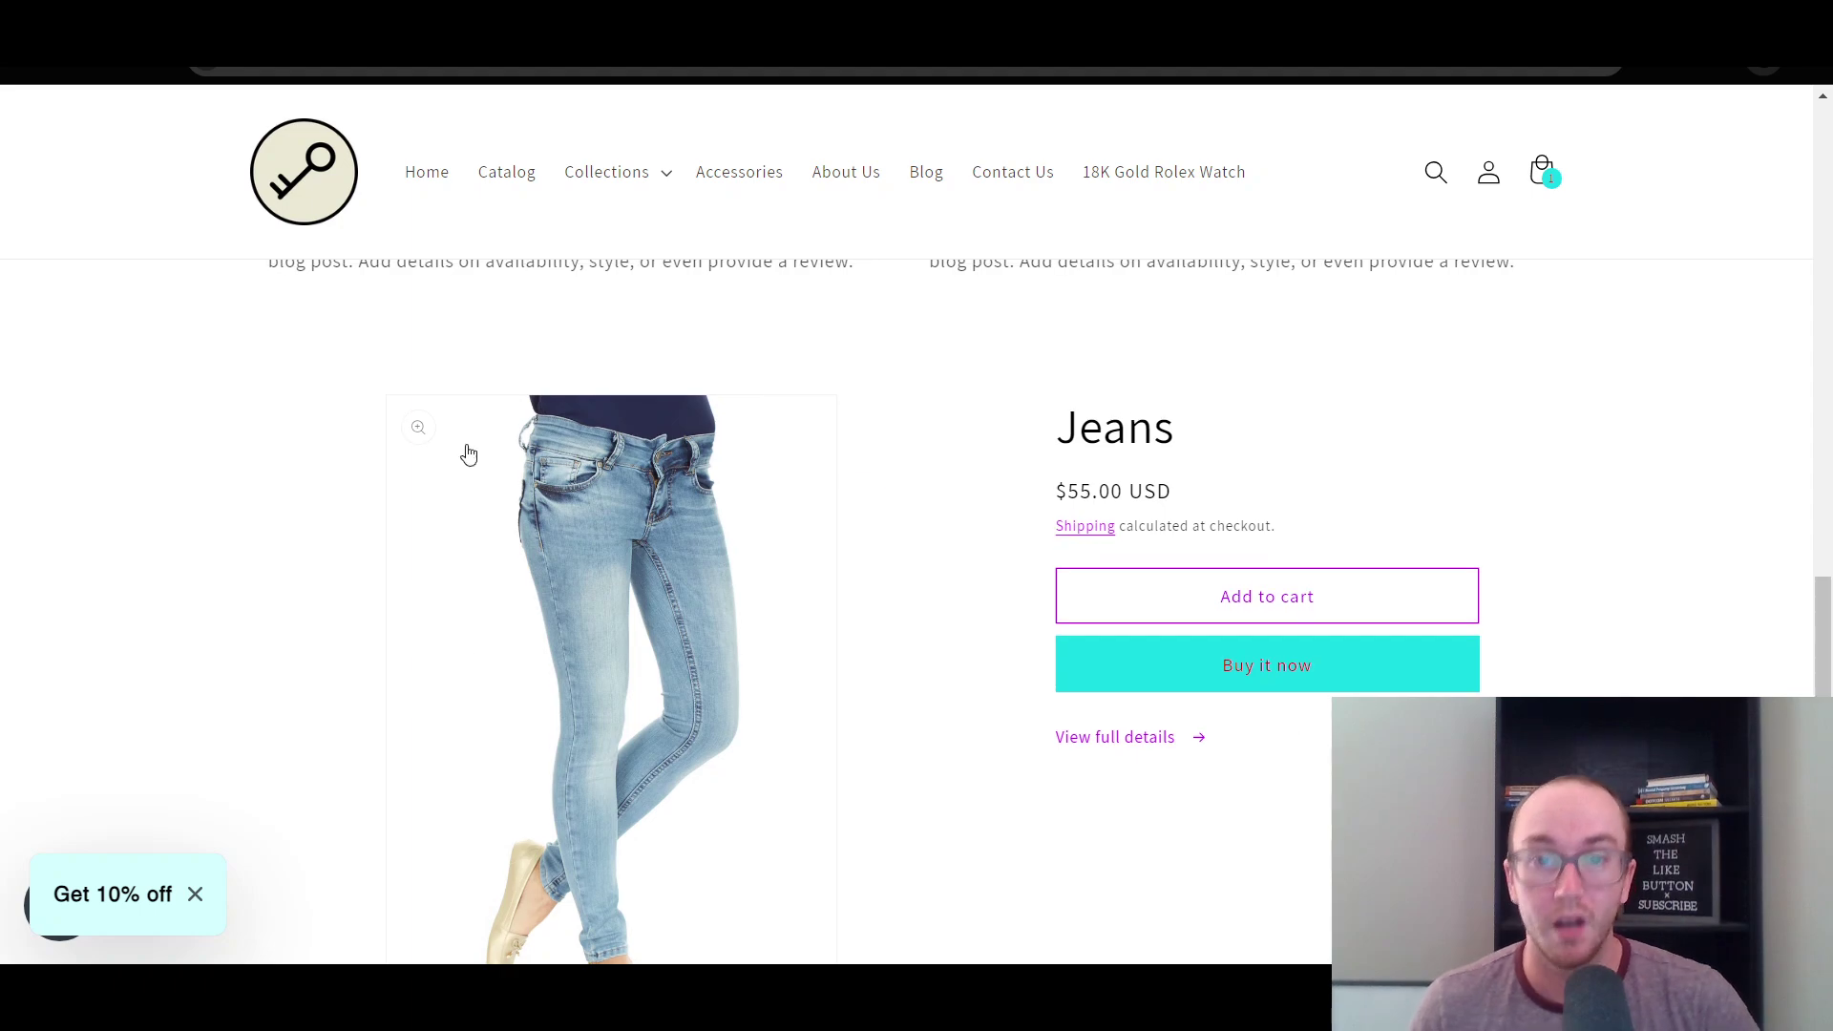
click(1114, 676)
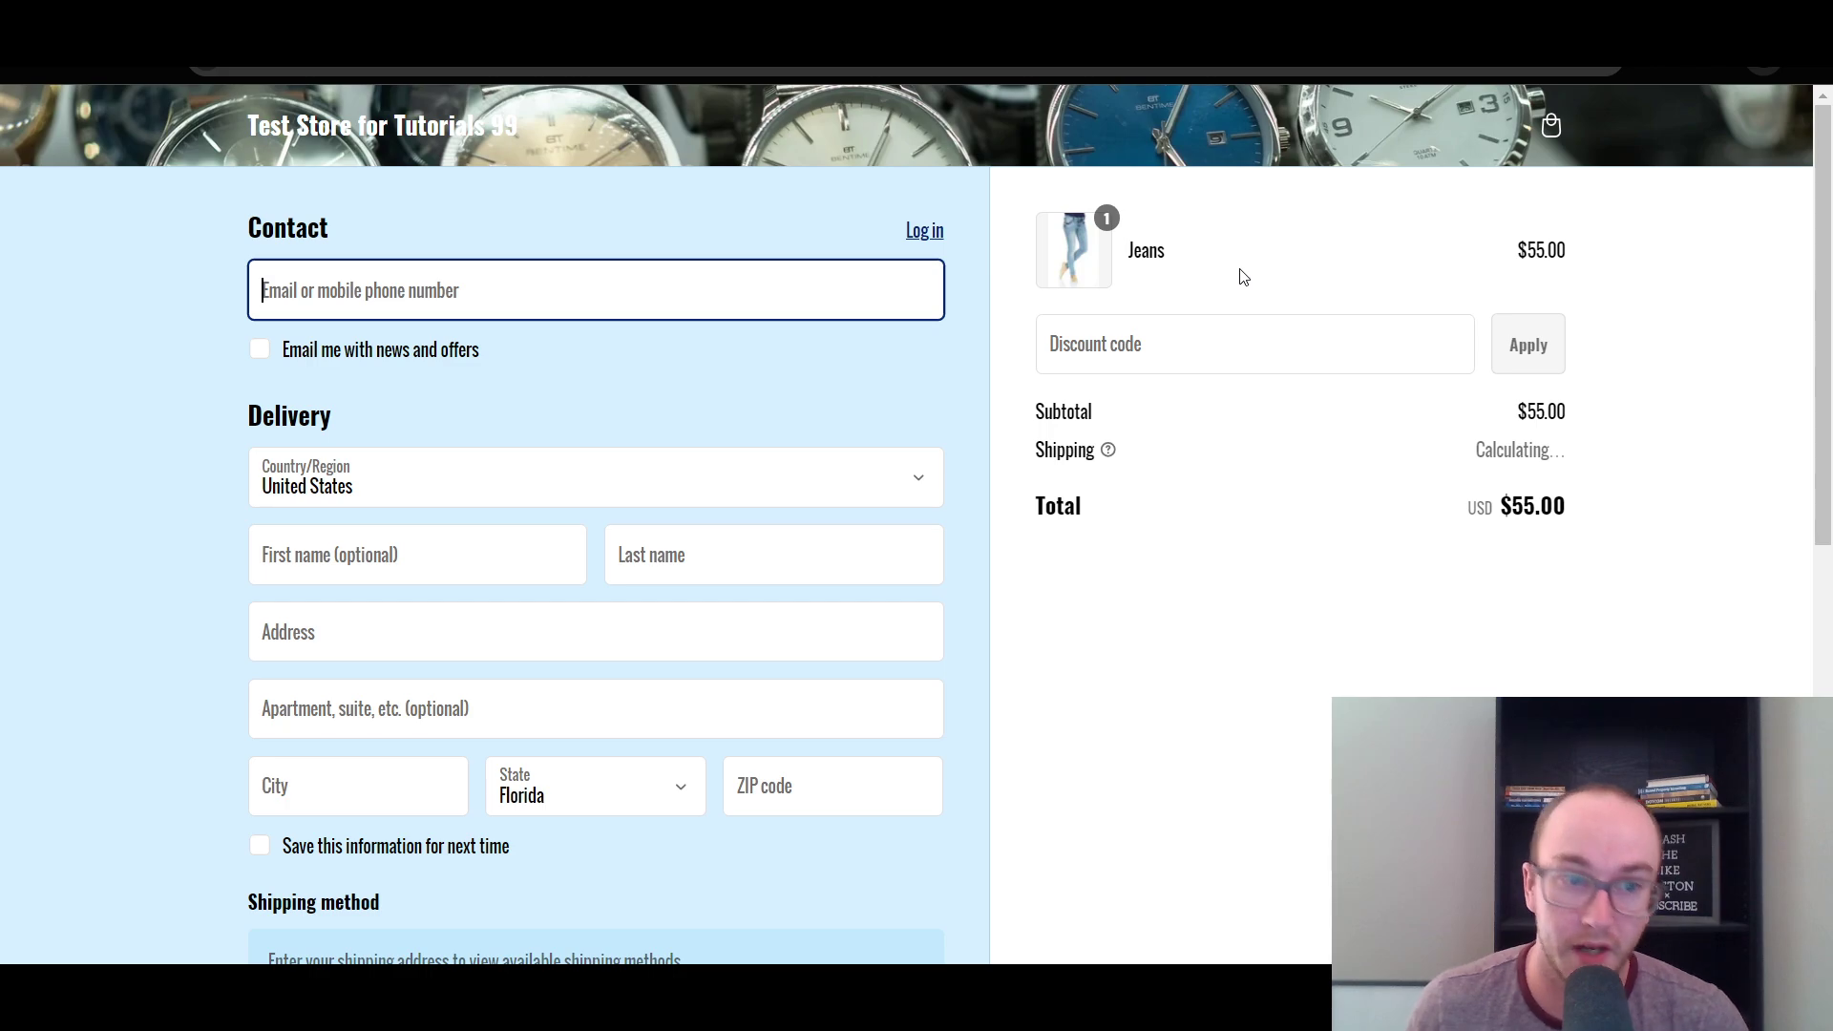
key(alt+Left)
Add the Jeans to the cart from the featured product section and dismiss the cart notification.
scroll(1187, 782, down, 10)
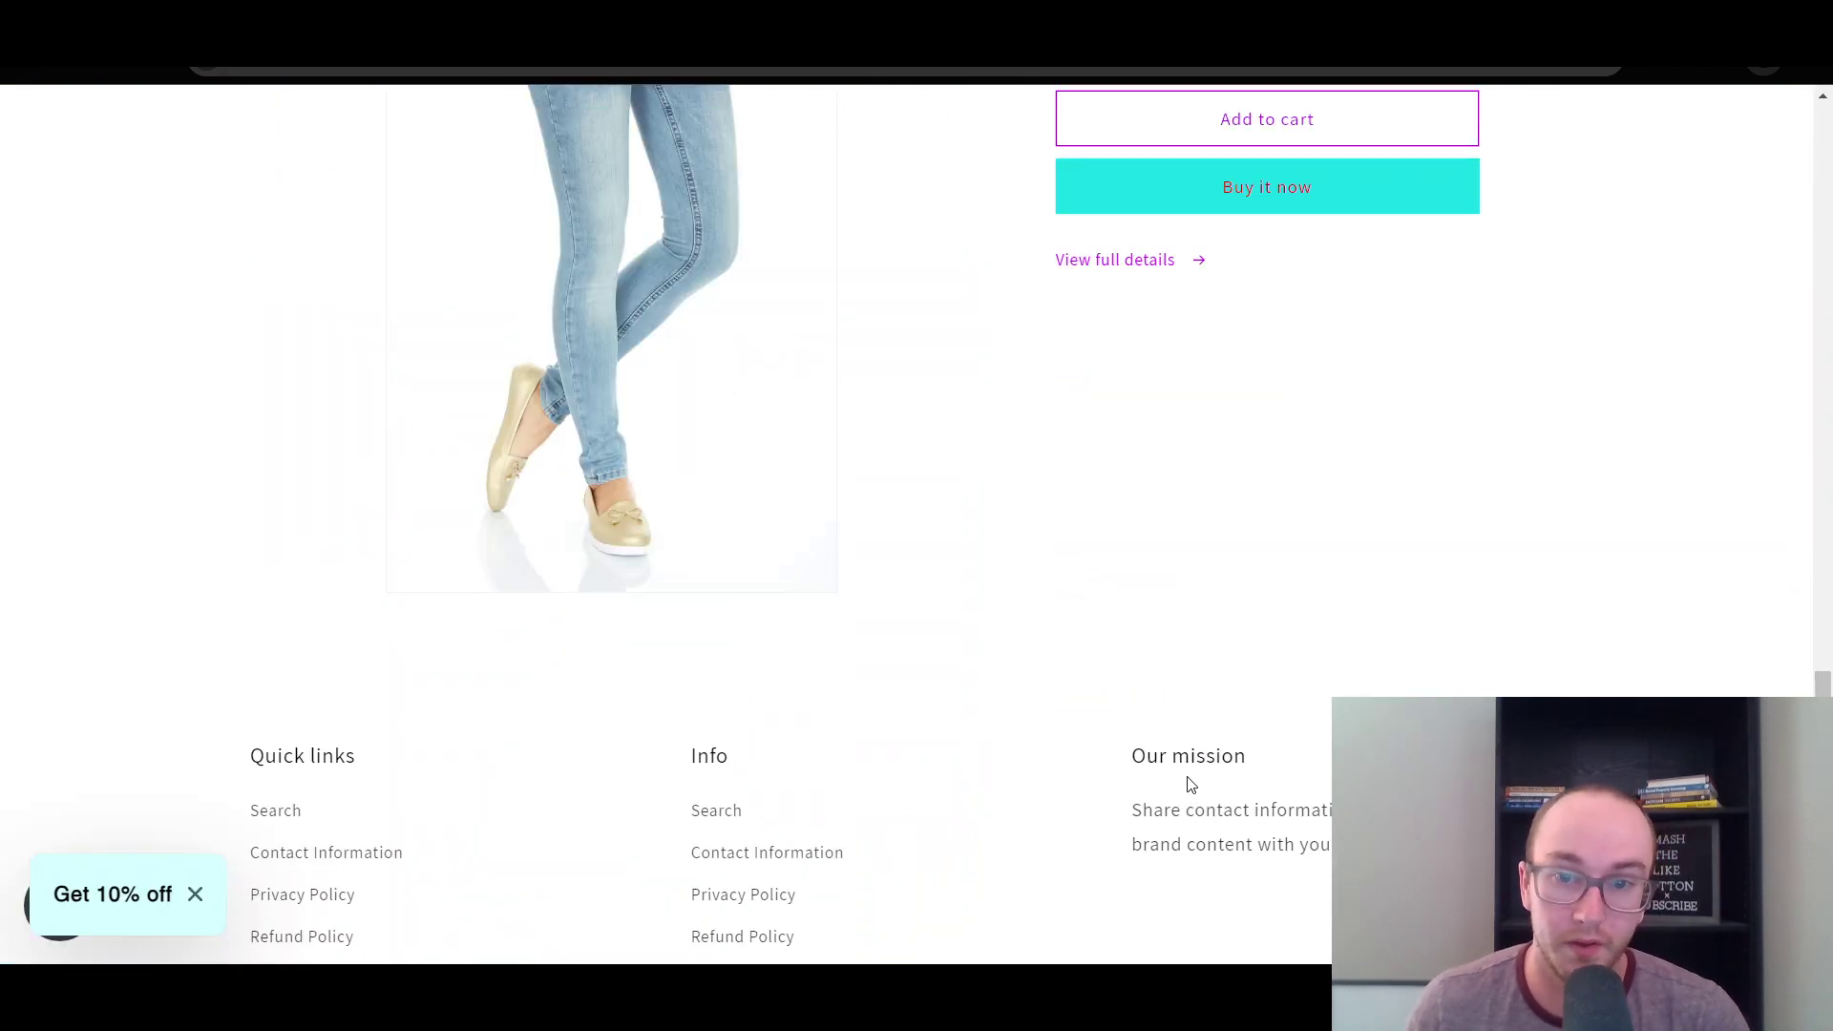
scroll(1178, 754, up, 12)
click(1217, 814)
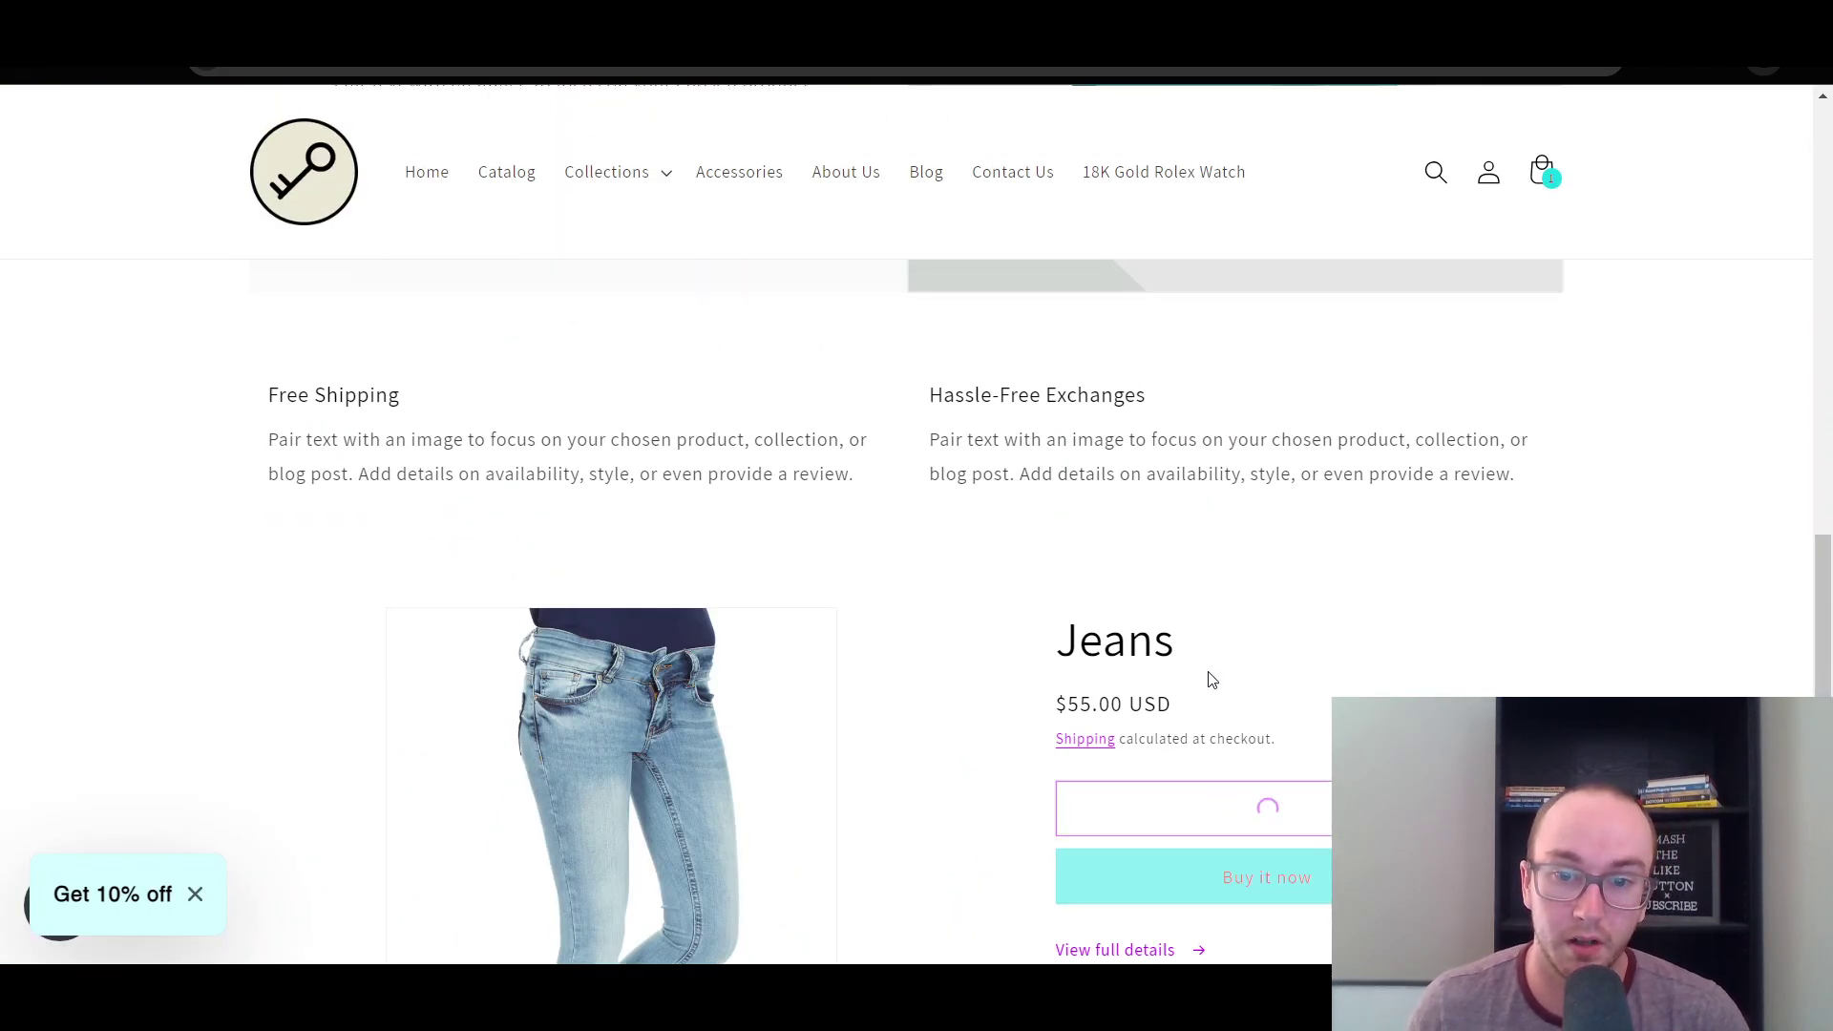
scroll(1058, 726, up, 10)
scroll(1069, 668, up, 10)
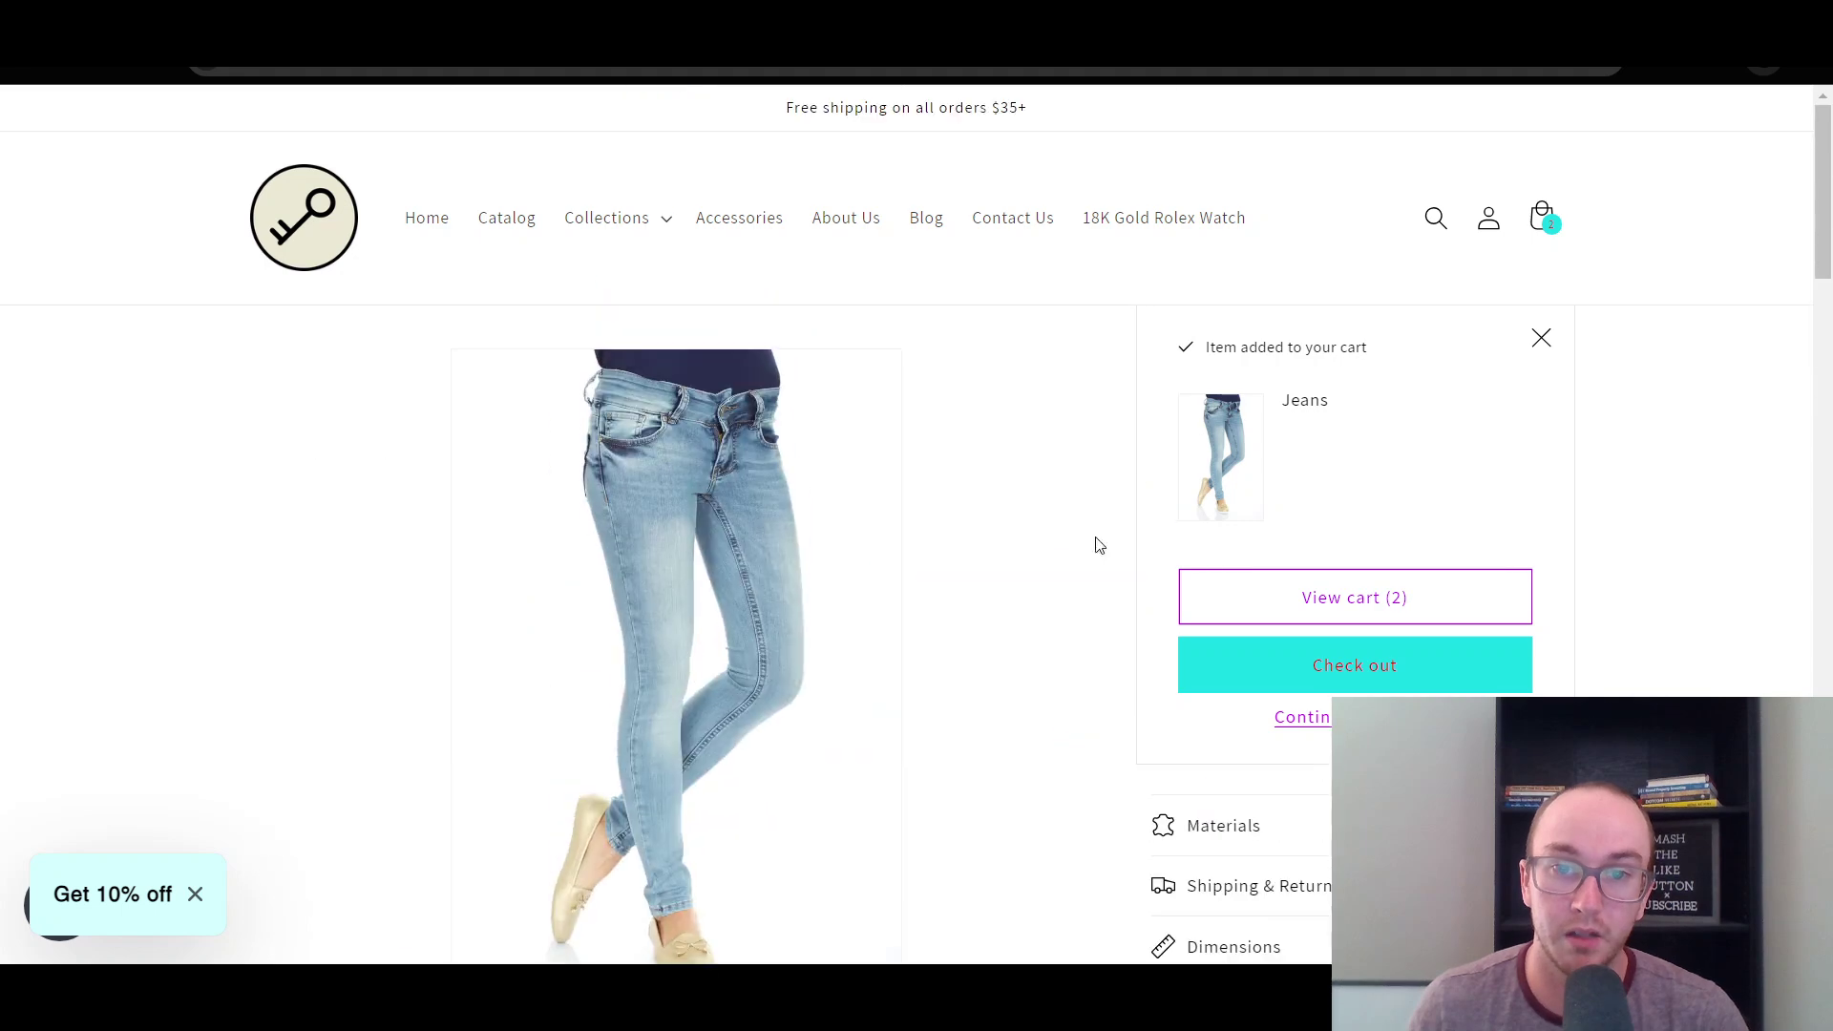
click(1540, 336)
Add the Jeans to the cart from the main product information and close the cart notification.
scroll(1327, 448, up, 15)
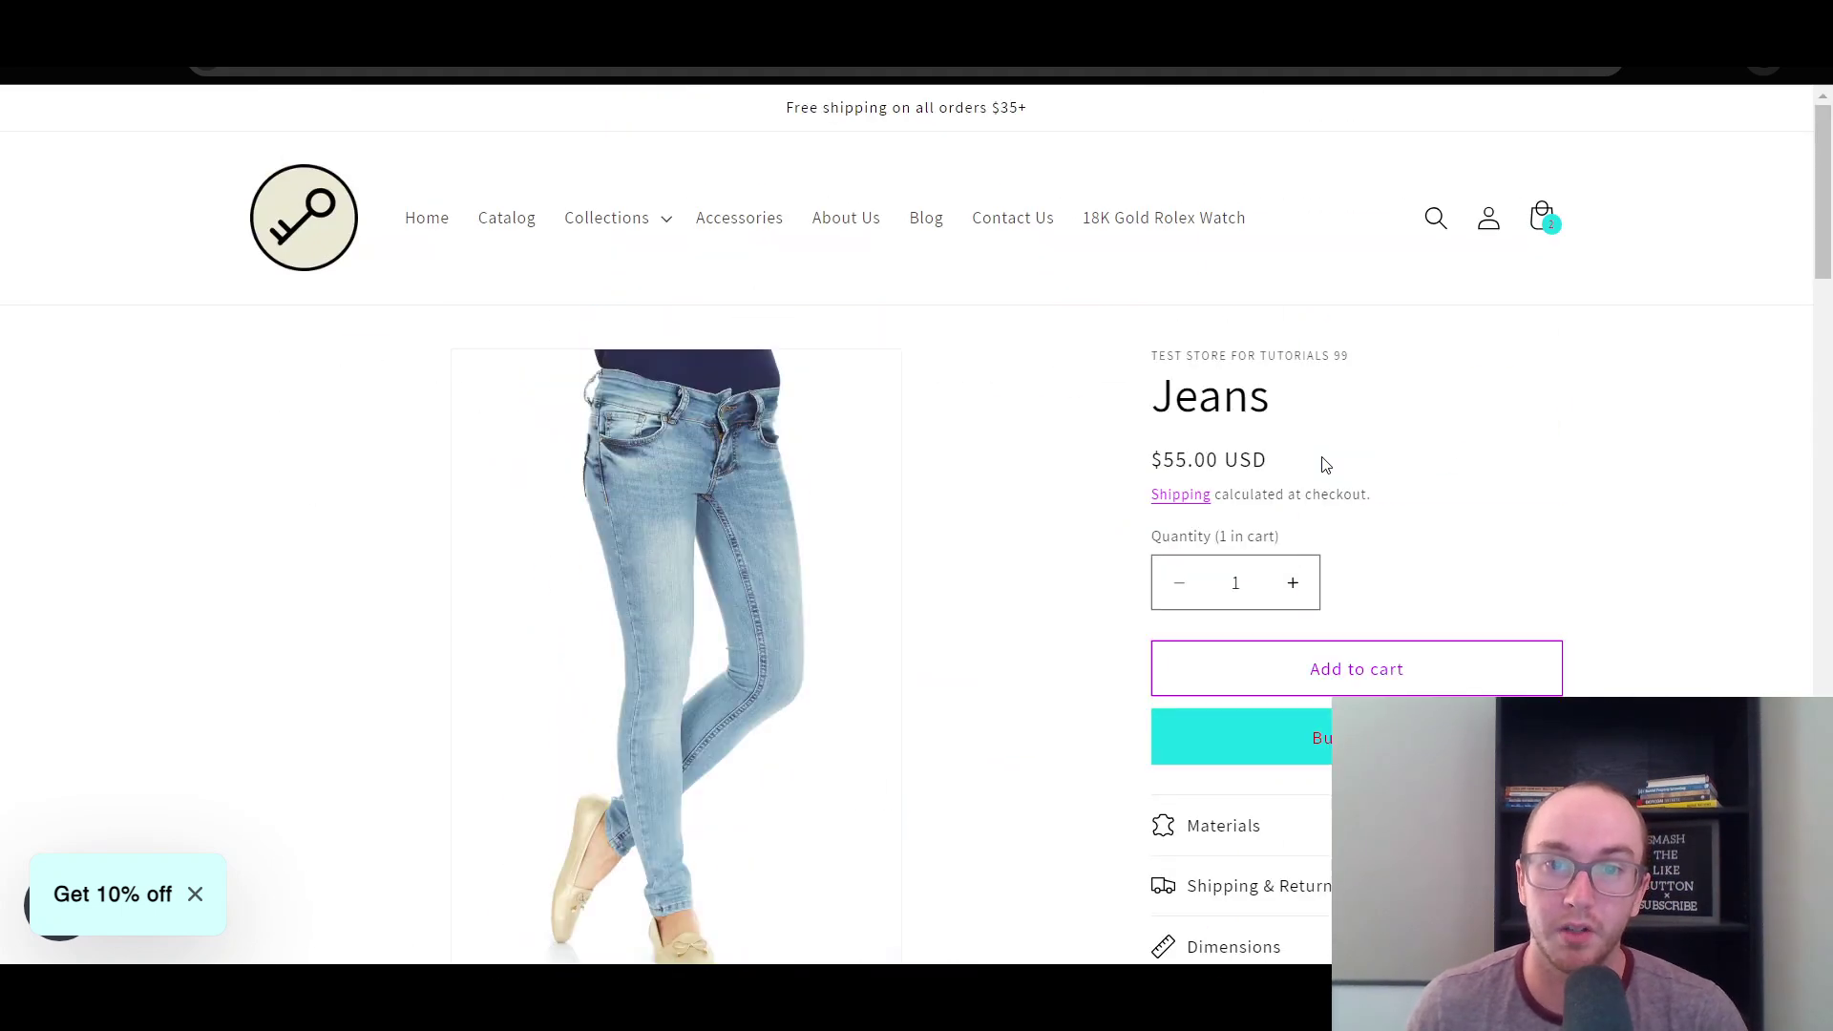
click(1391, 674)
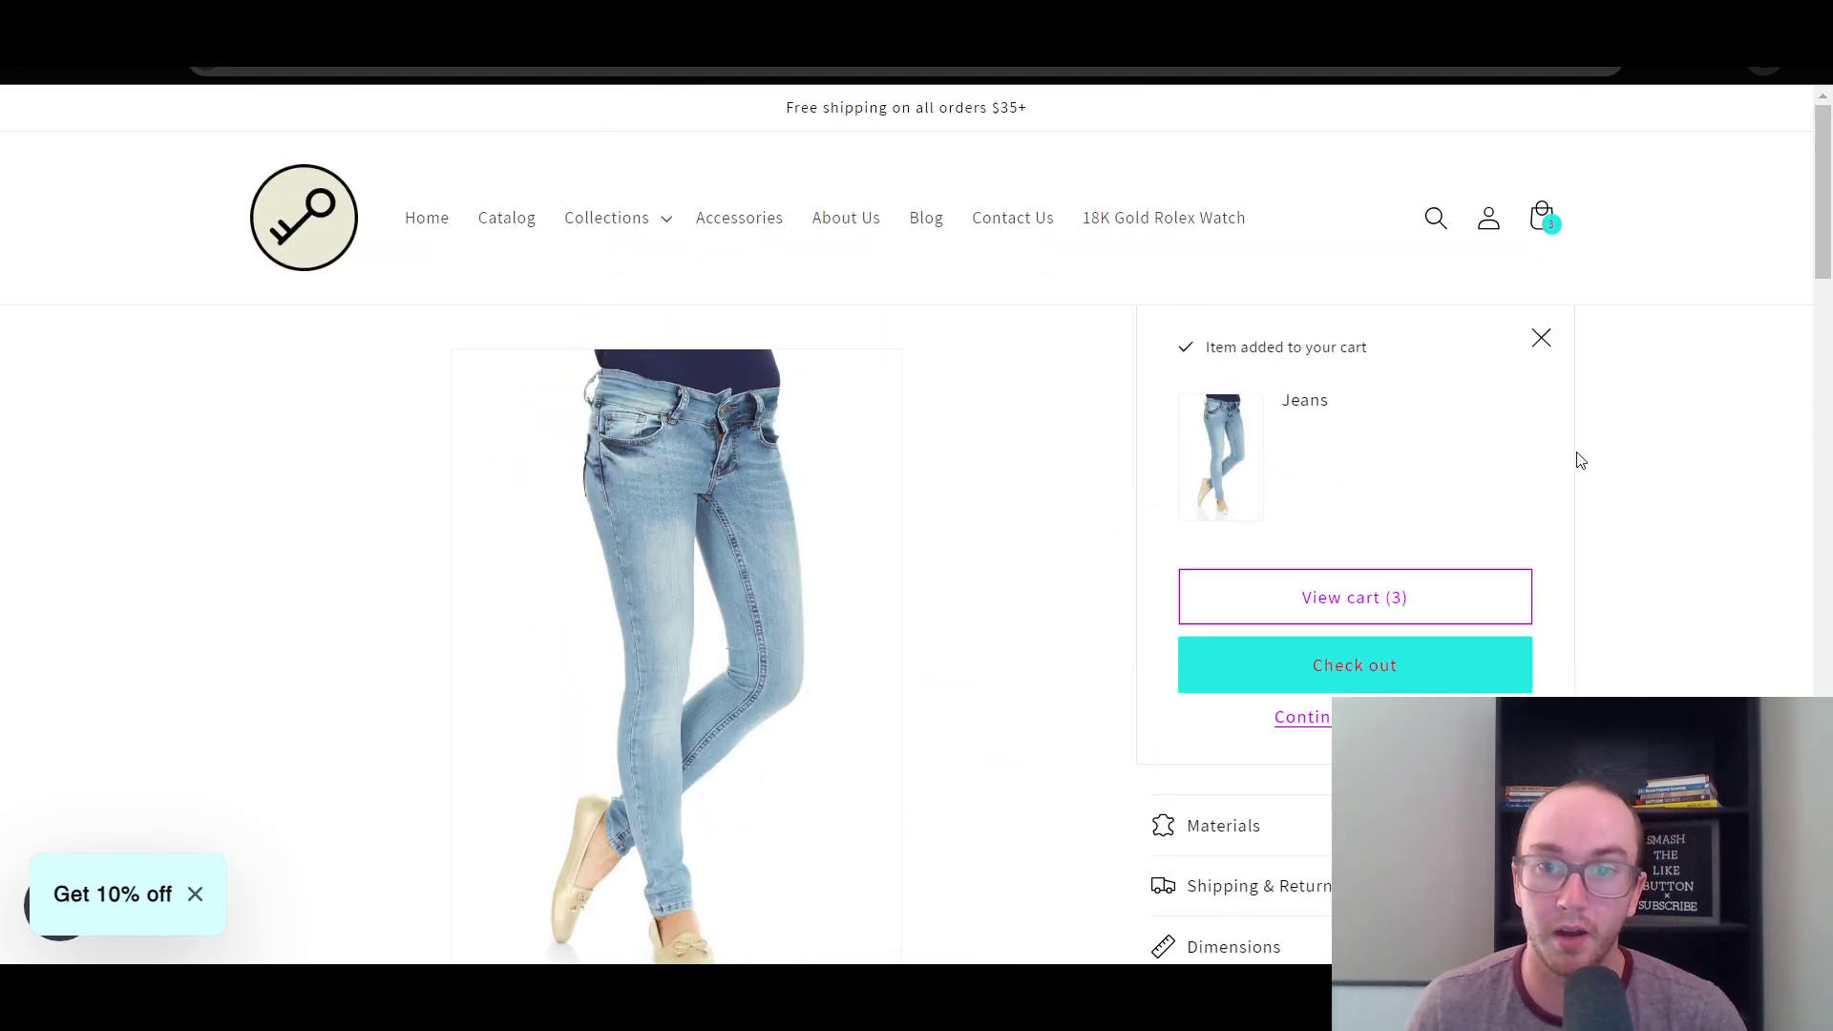
click(1539, 339)
Examine the Jeans page from its main buy buttons through recommendations, reviews, image with text and shipping columns to the repeated buy buttons.
scroll(1830, 325, down, 15)
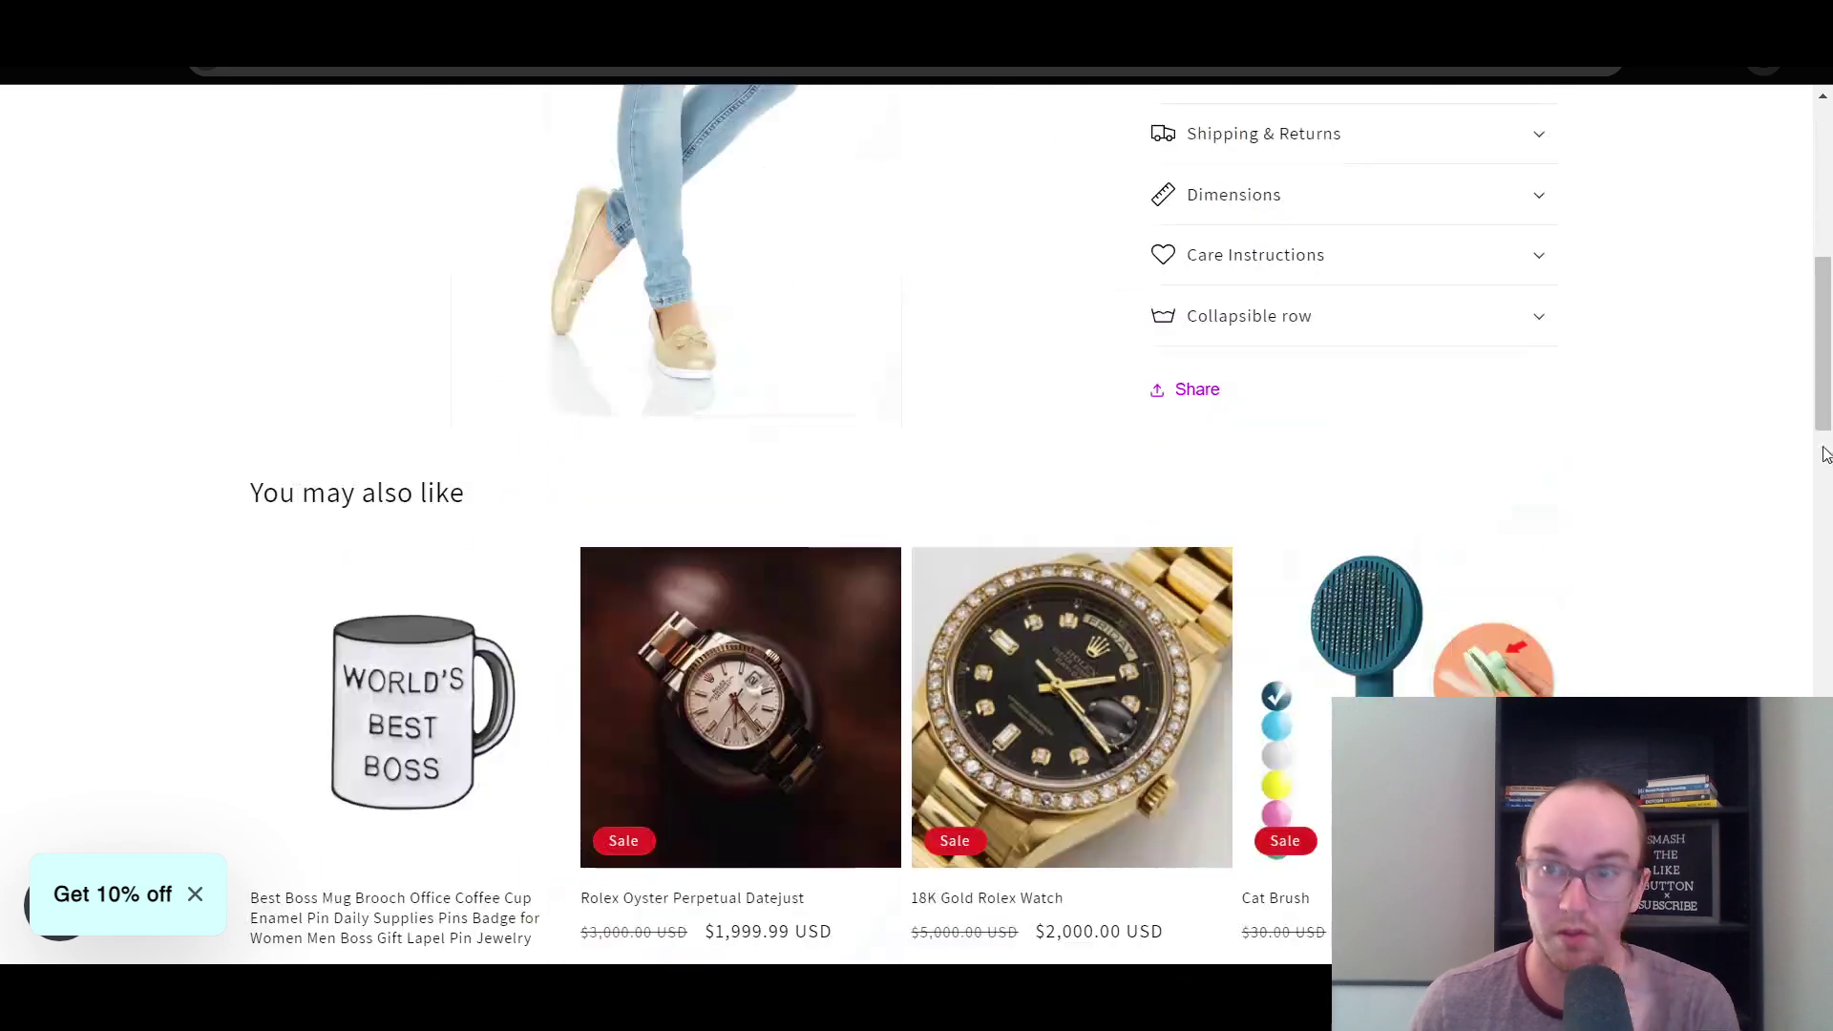
scroll(917, 478, up, 15)
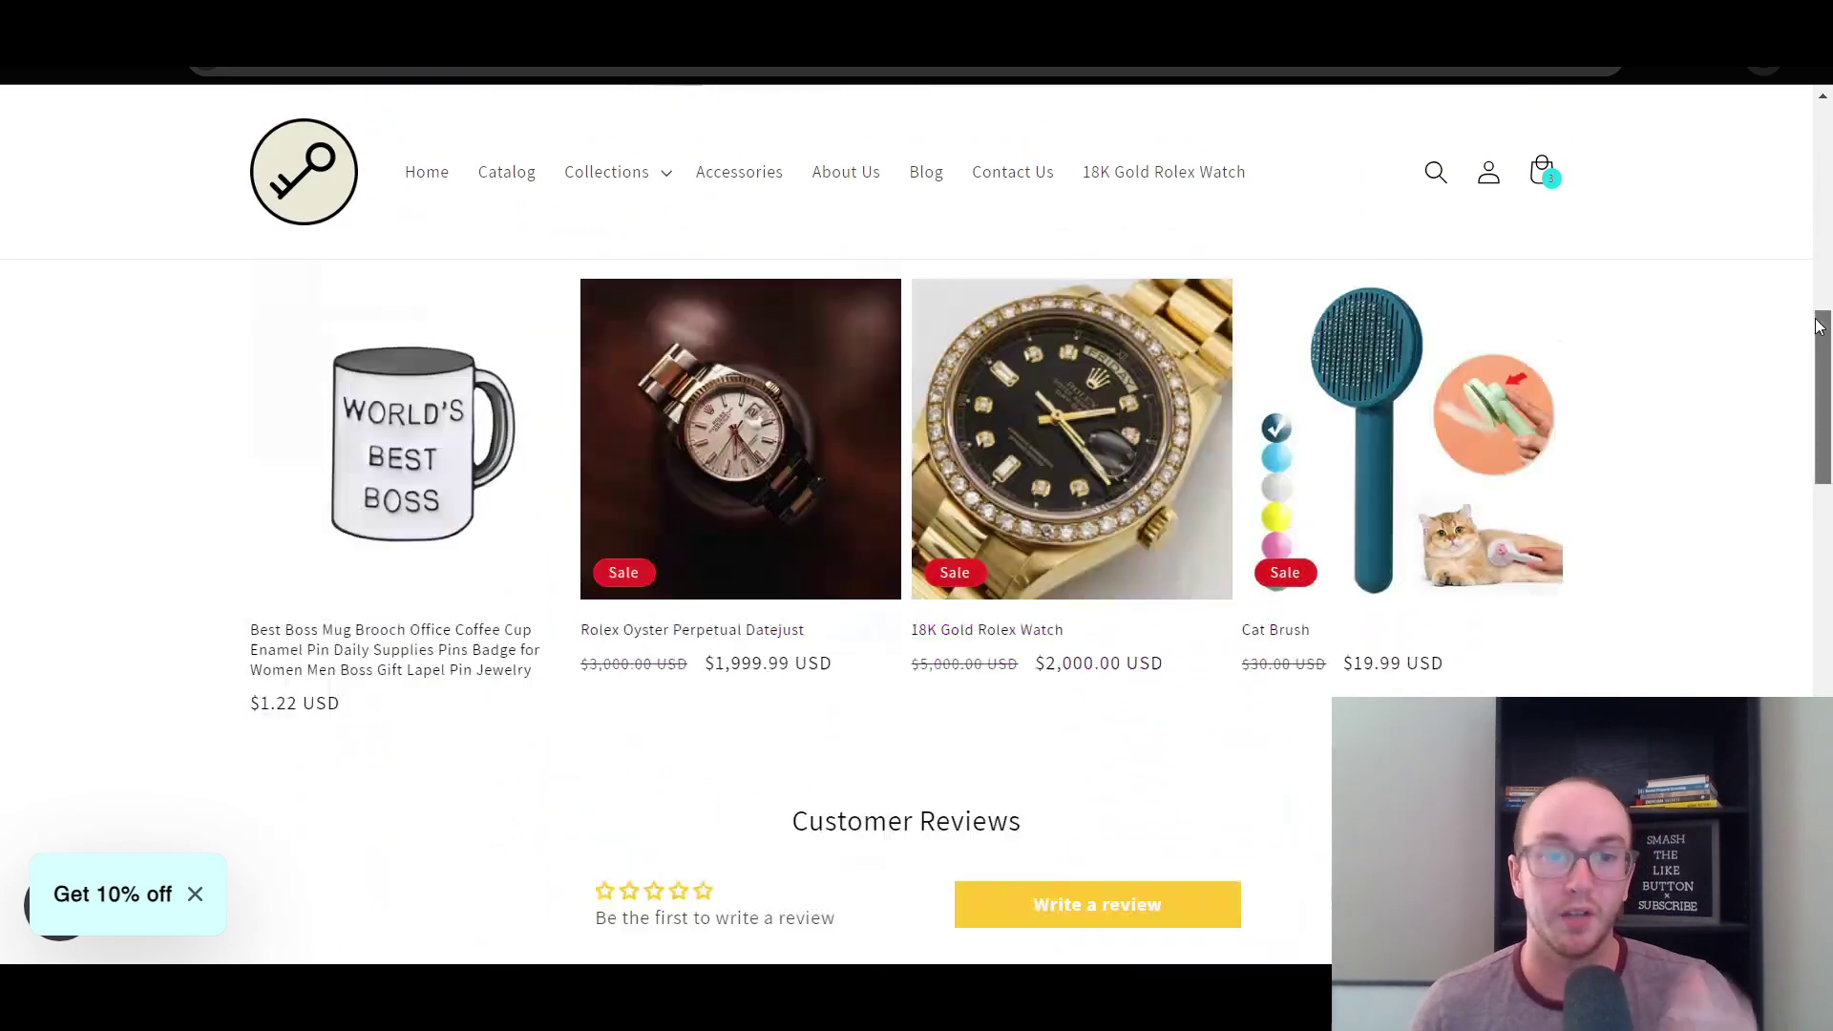
scroll(917, 477, down, 15)
scroll(917, 525, down, 1)
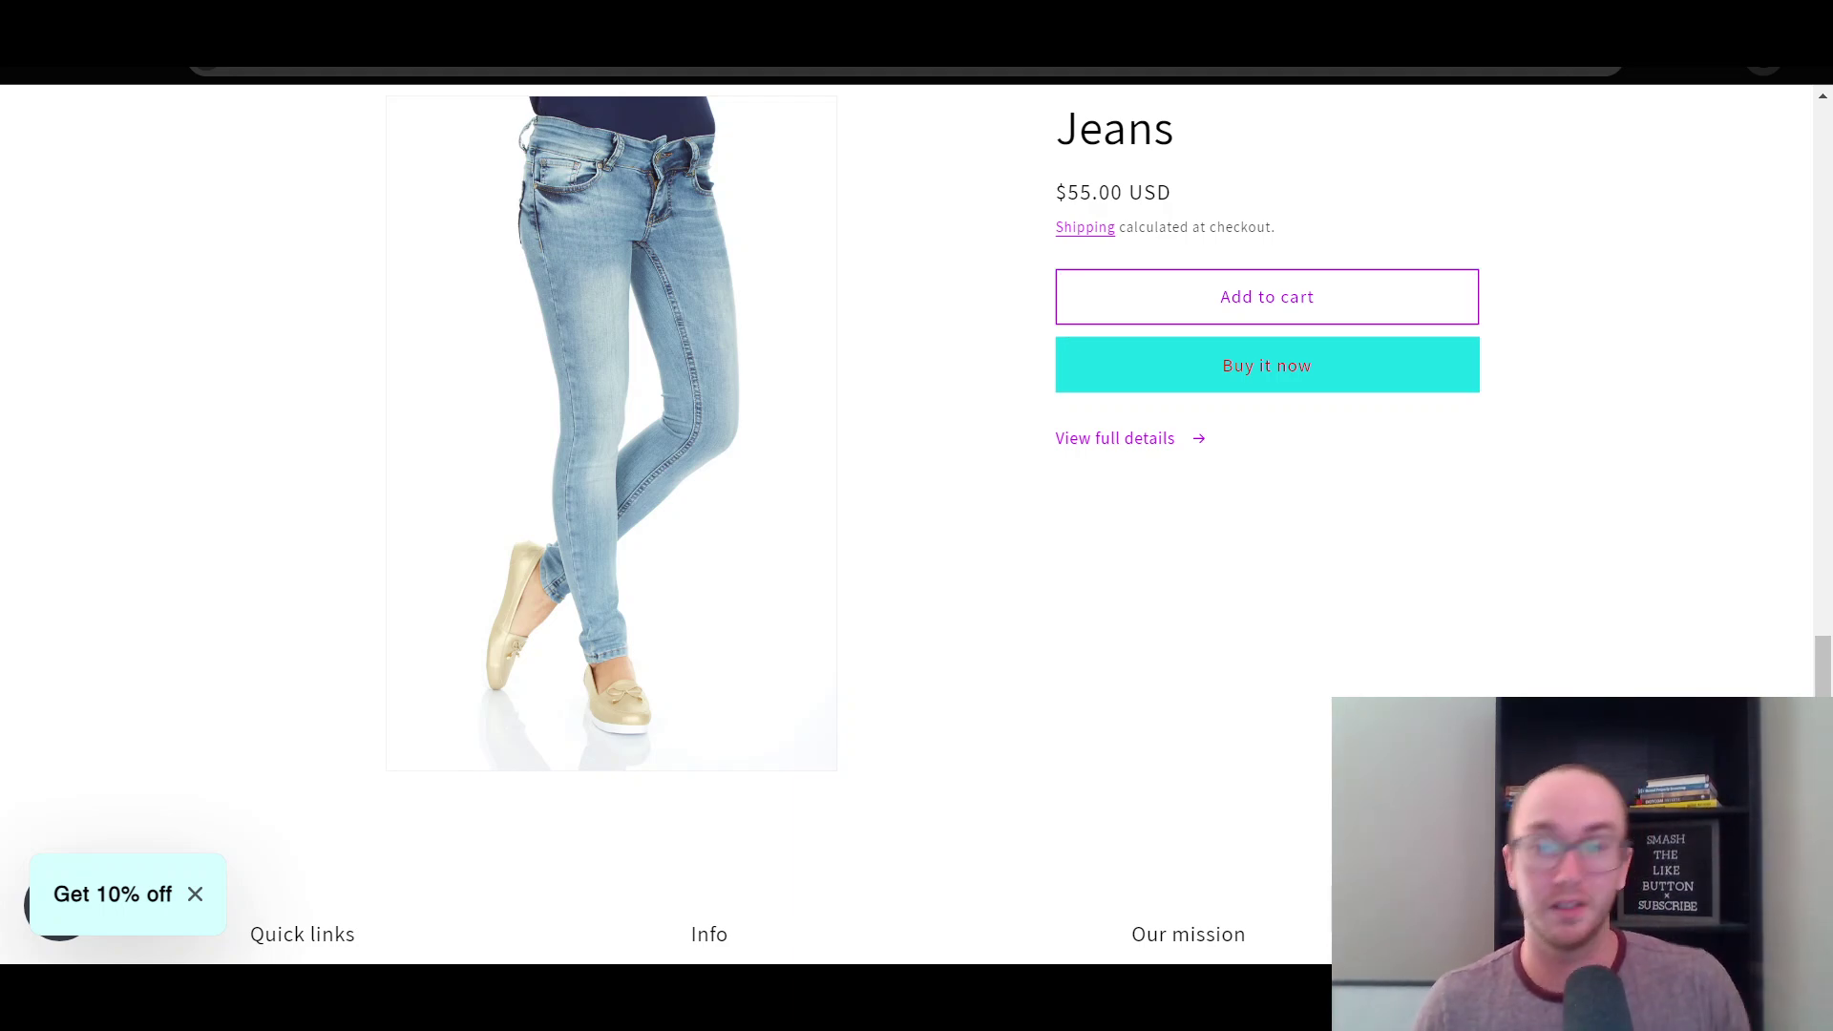
scroll(1788, 495, up, 12)
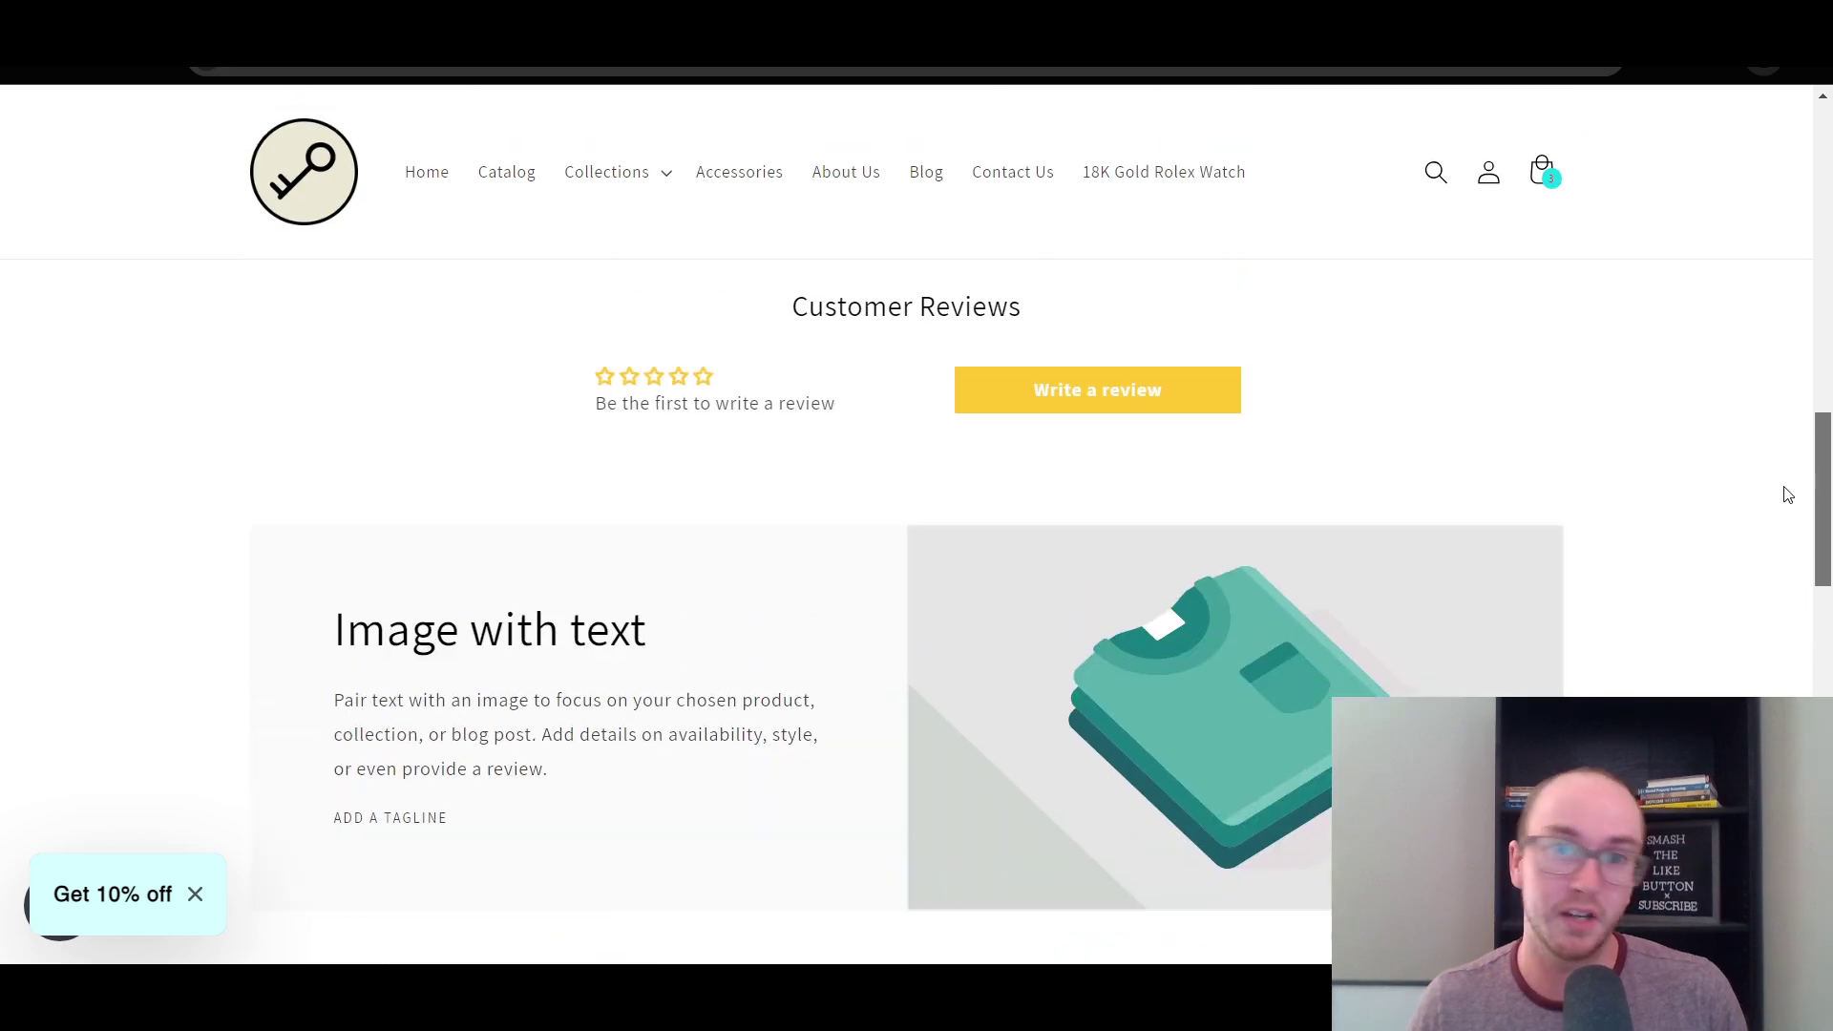
scroll(1788, 494, up, 8)
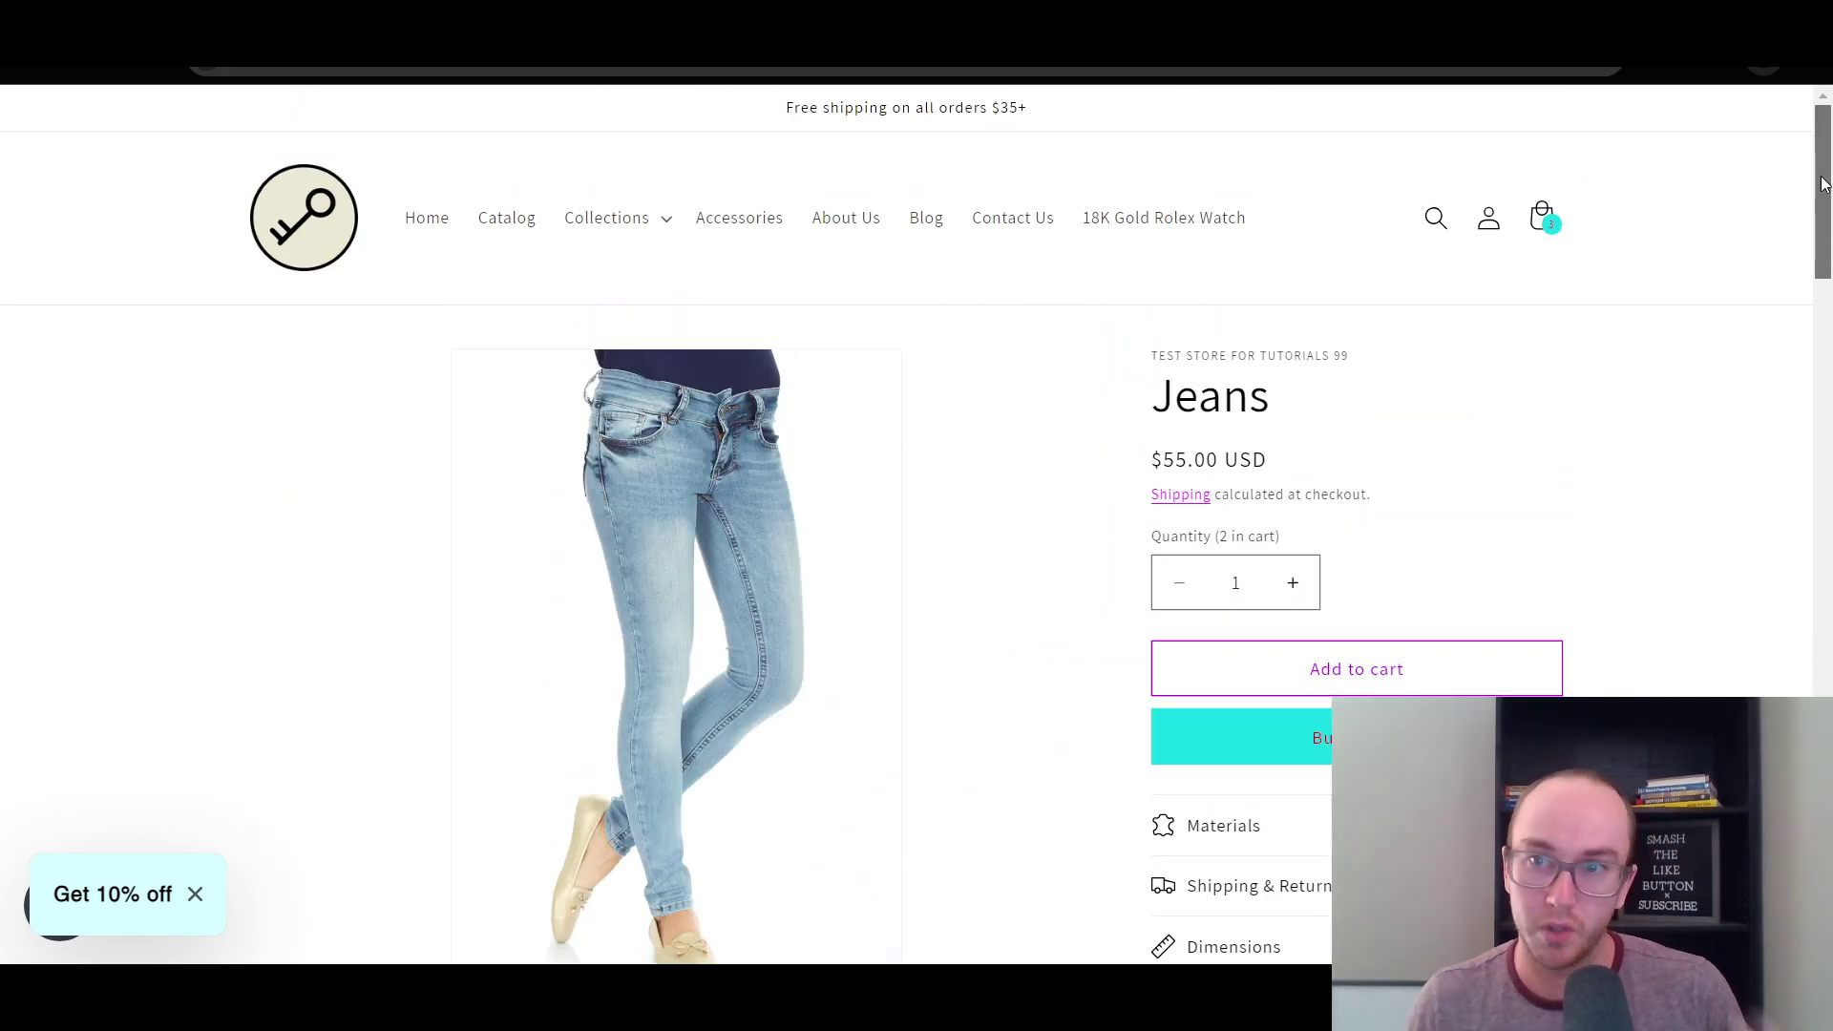
drag(1823, 184, 1738, 663)
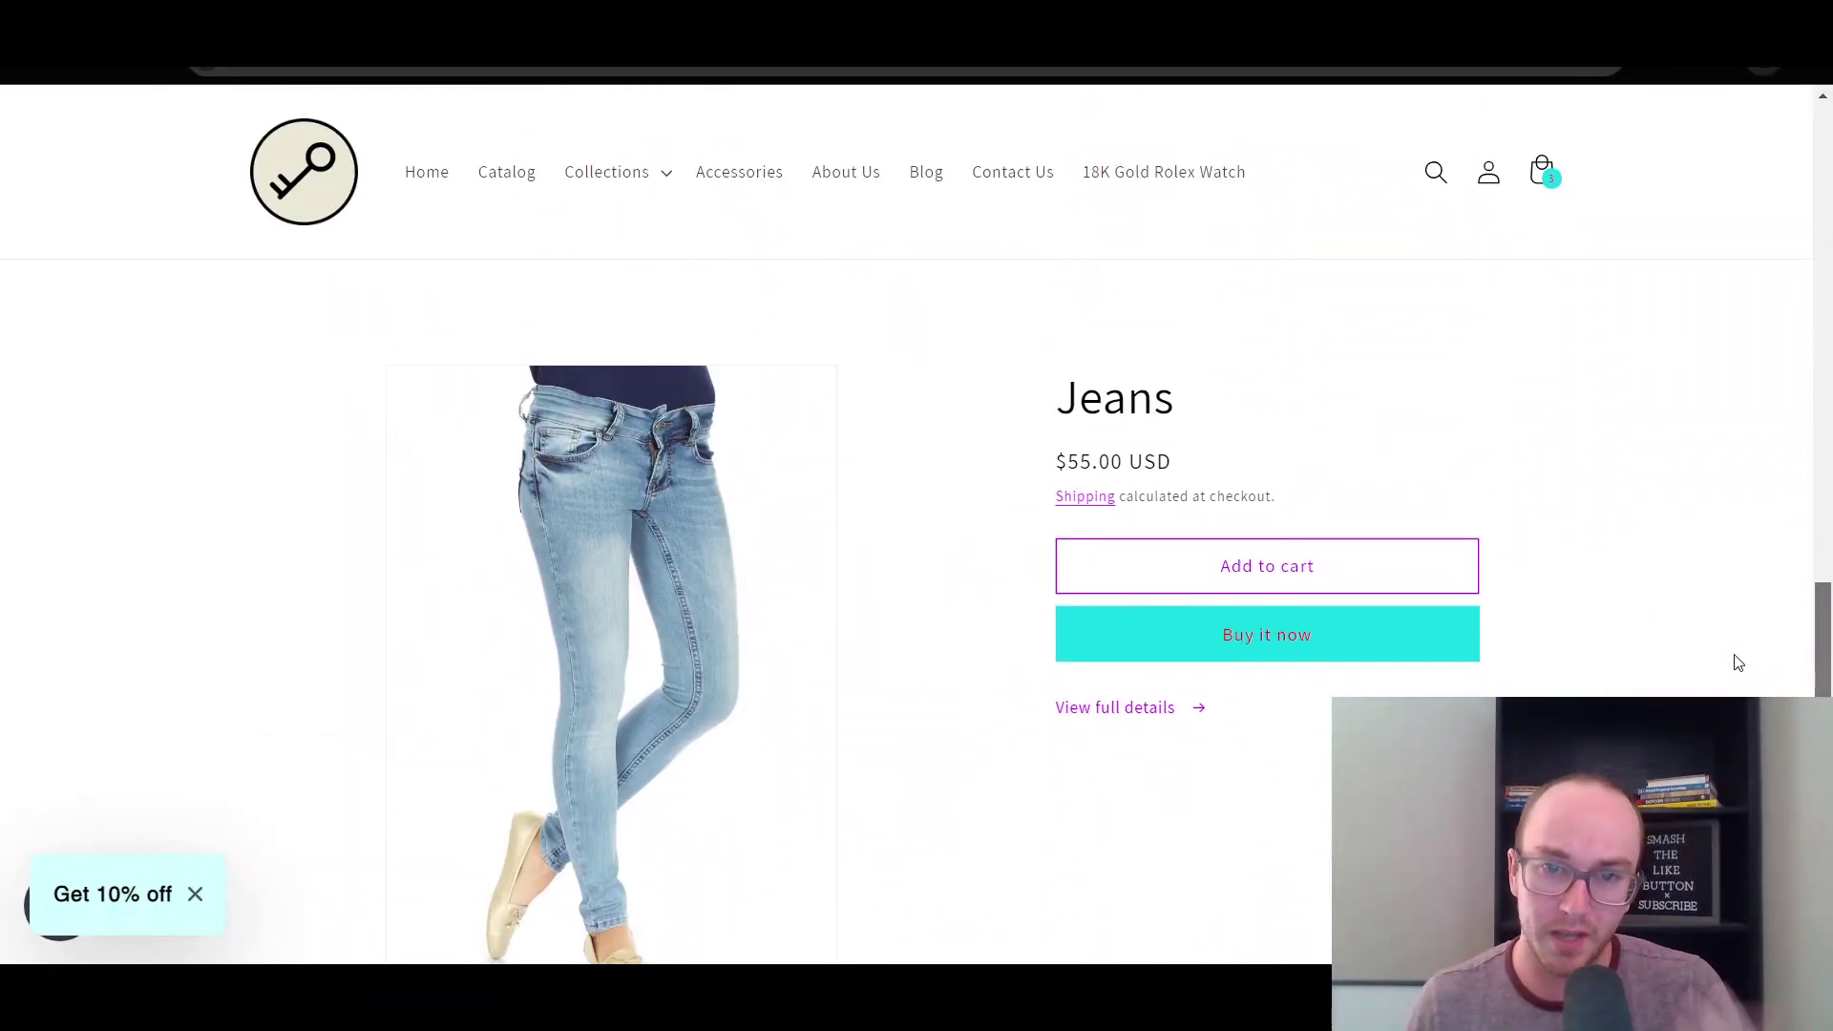
scroll(1733, 630, up, 3)
scroll(1730, 650, down, 4)
scroll(1735, 680, up, 10)
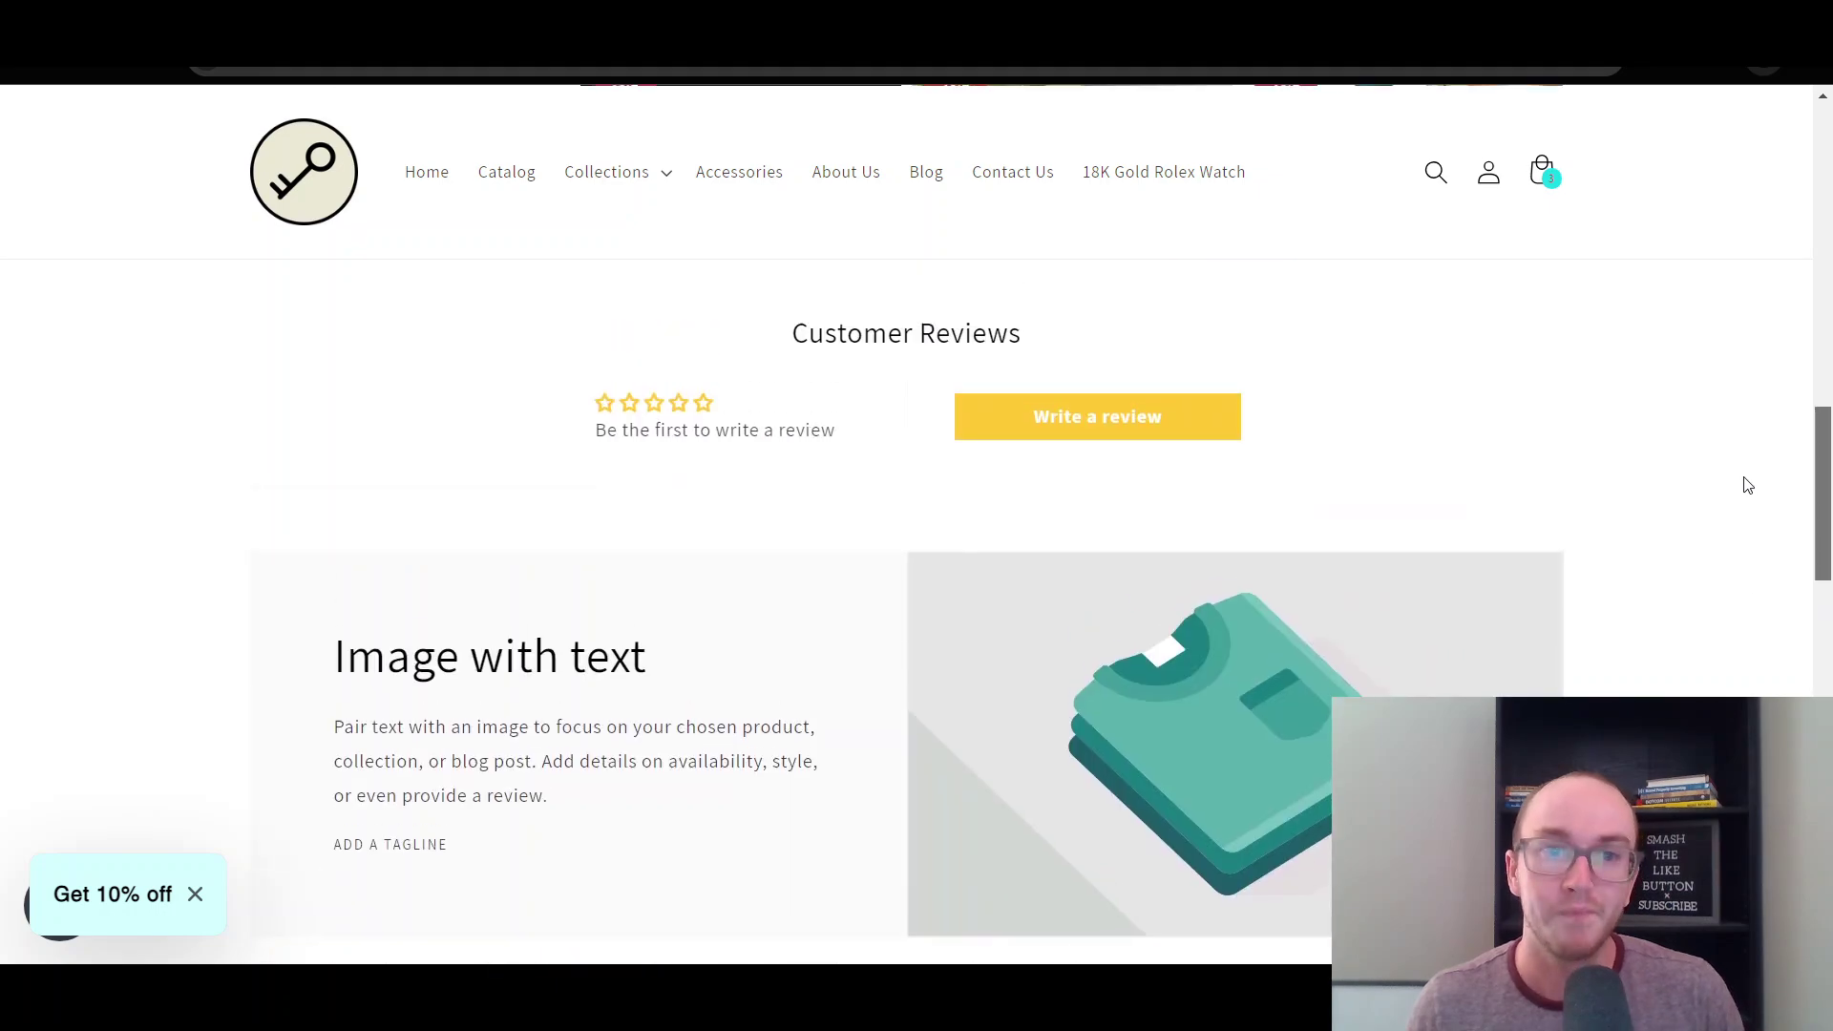
scroll(1748, 485, up, 10)
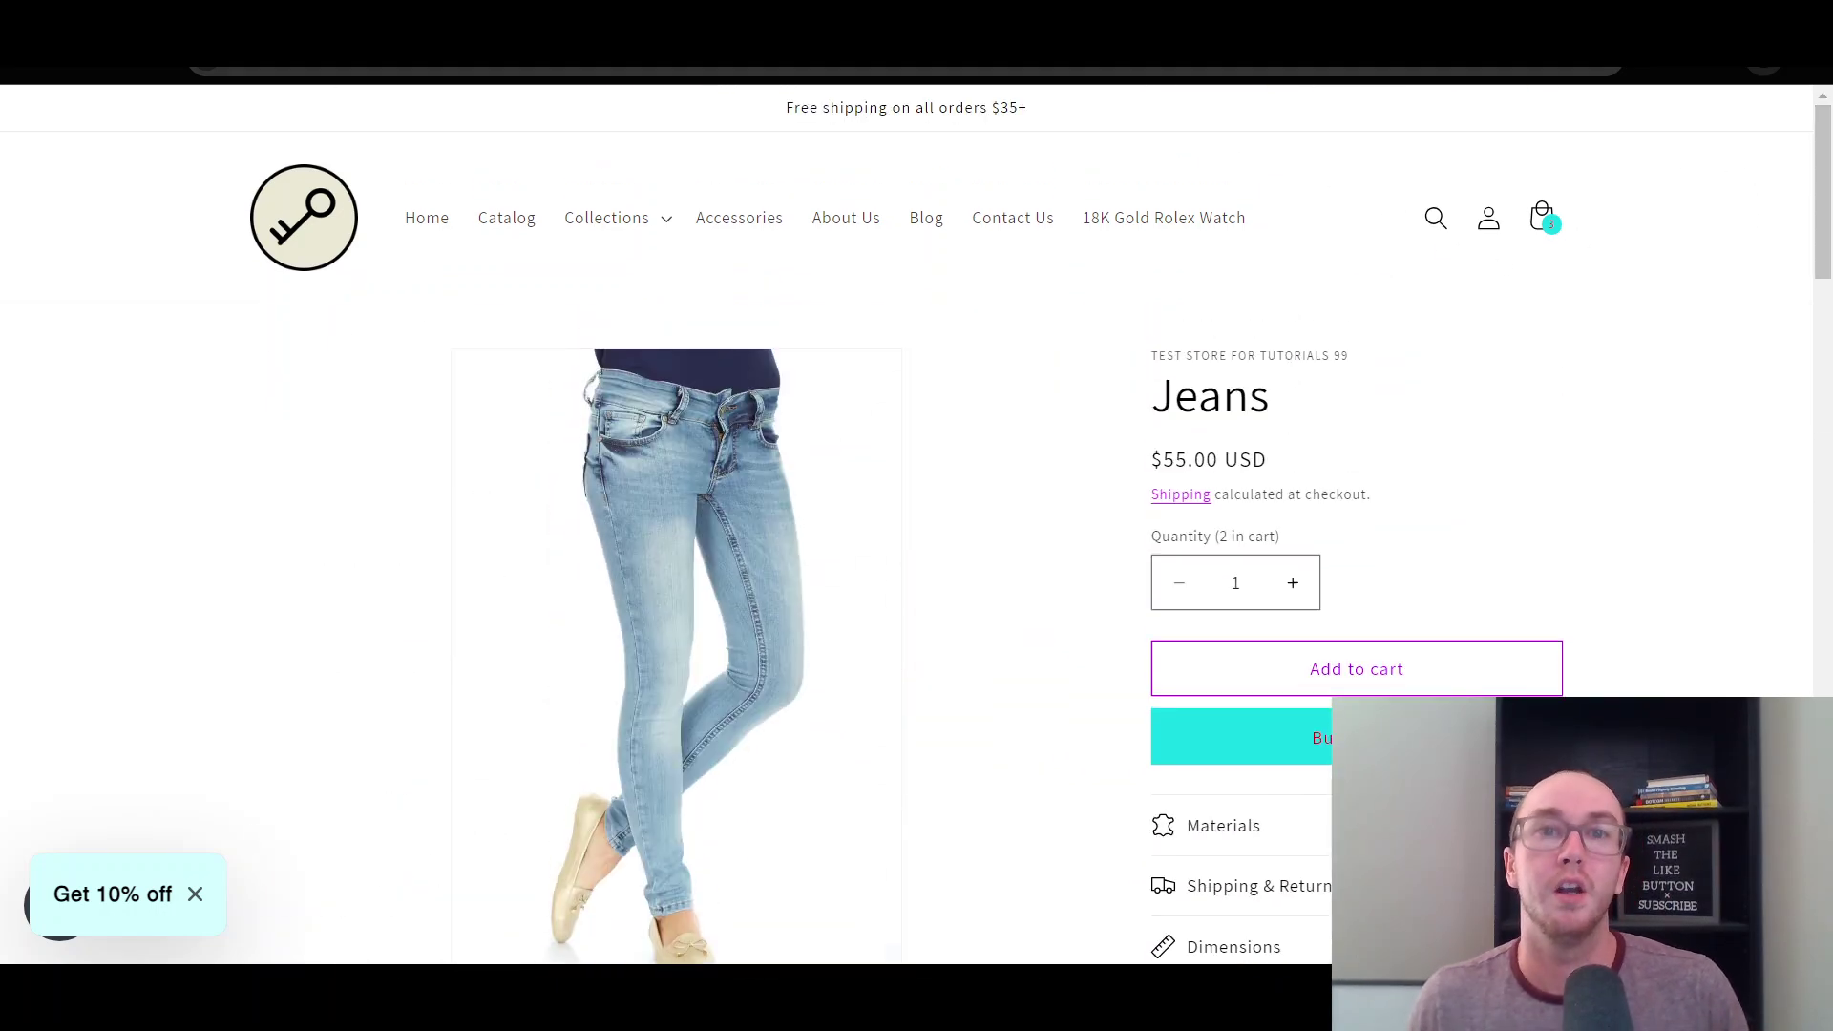
Switch to the live Shirt page and review its featured product section and You may also like recommendations.
scroll(907, 573, down, 15)
scroll(675, 643, up, 9)
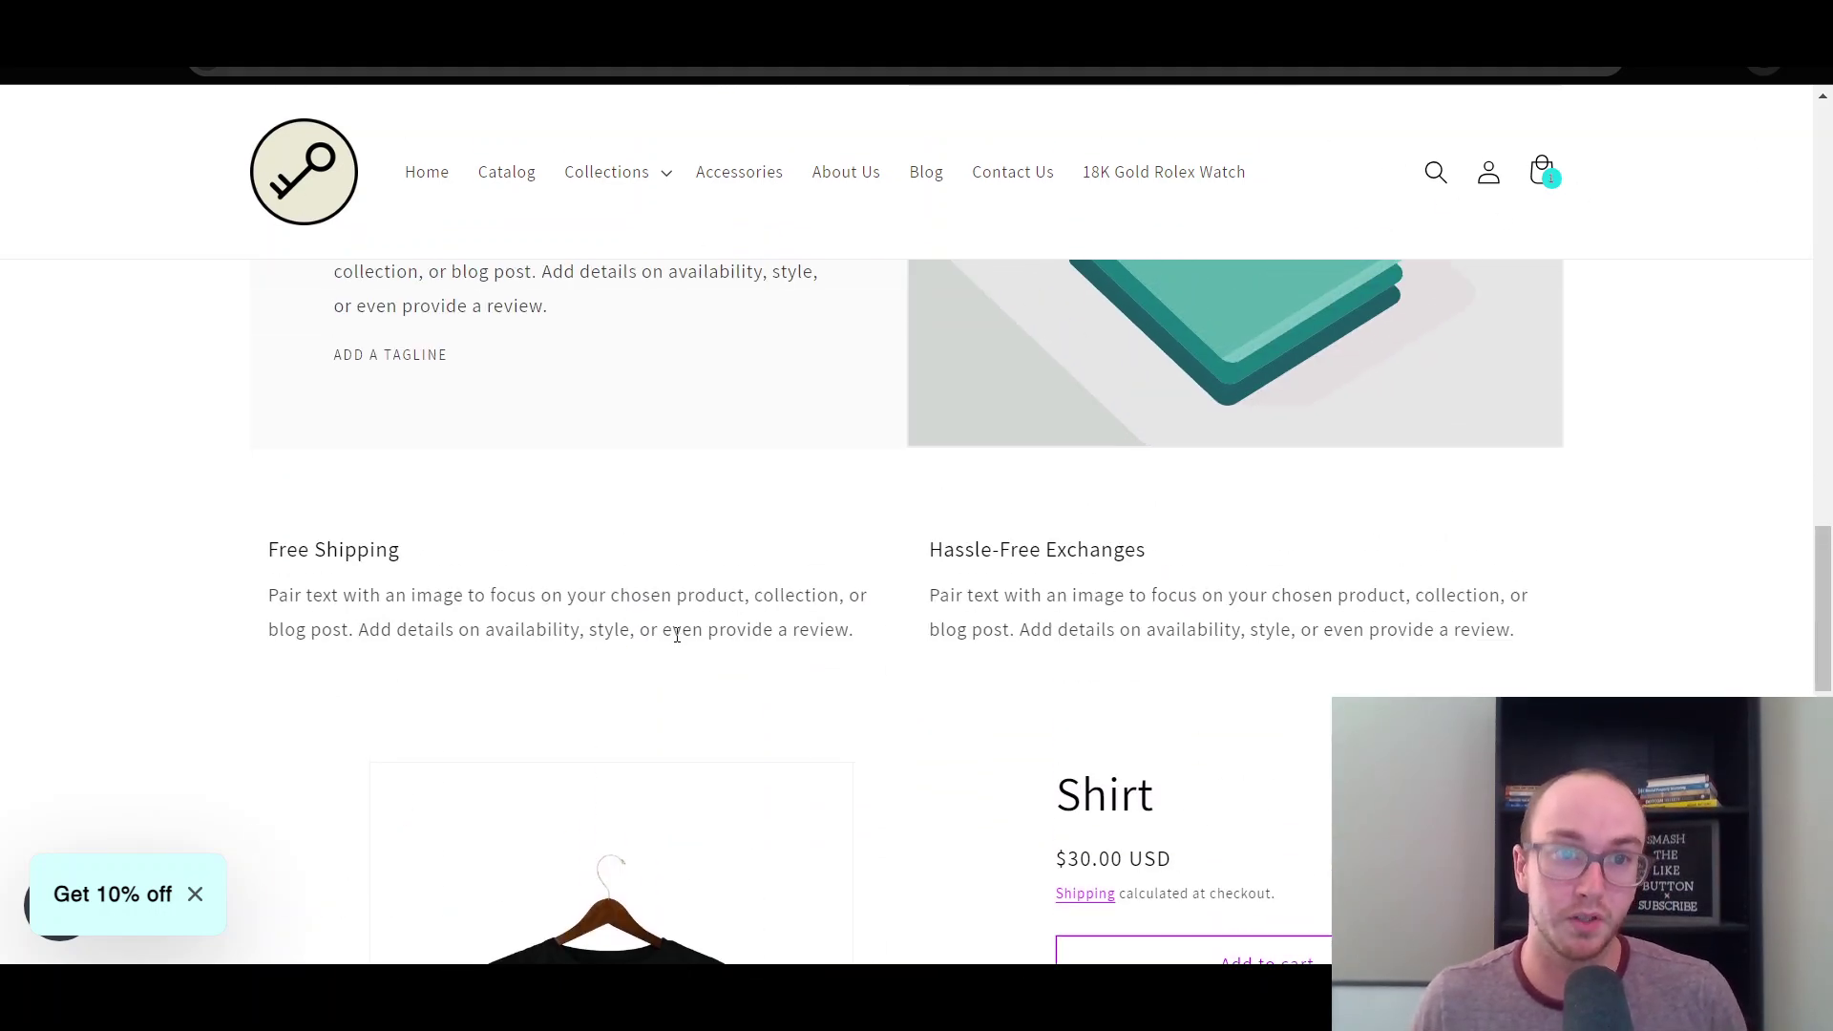
scroll(851, 789, up, 10)
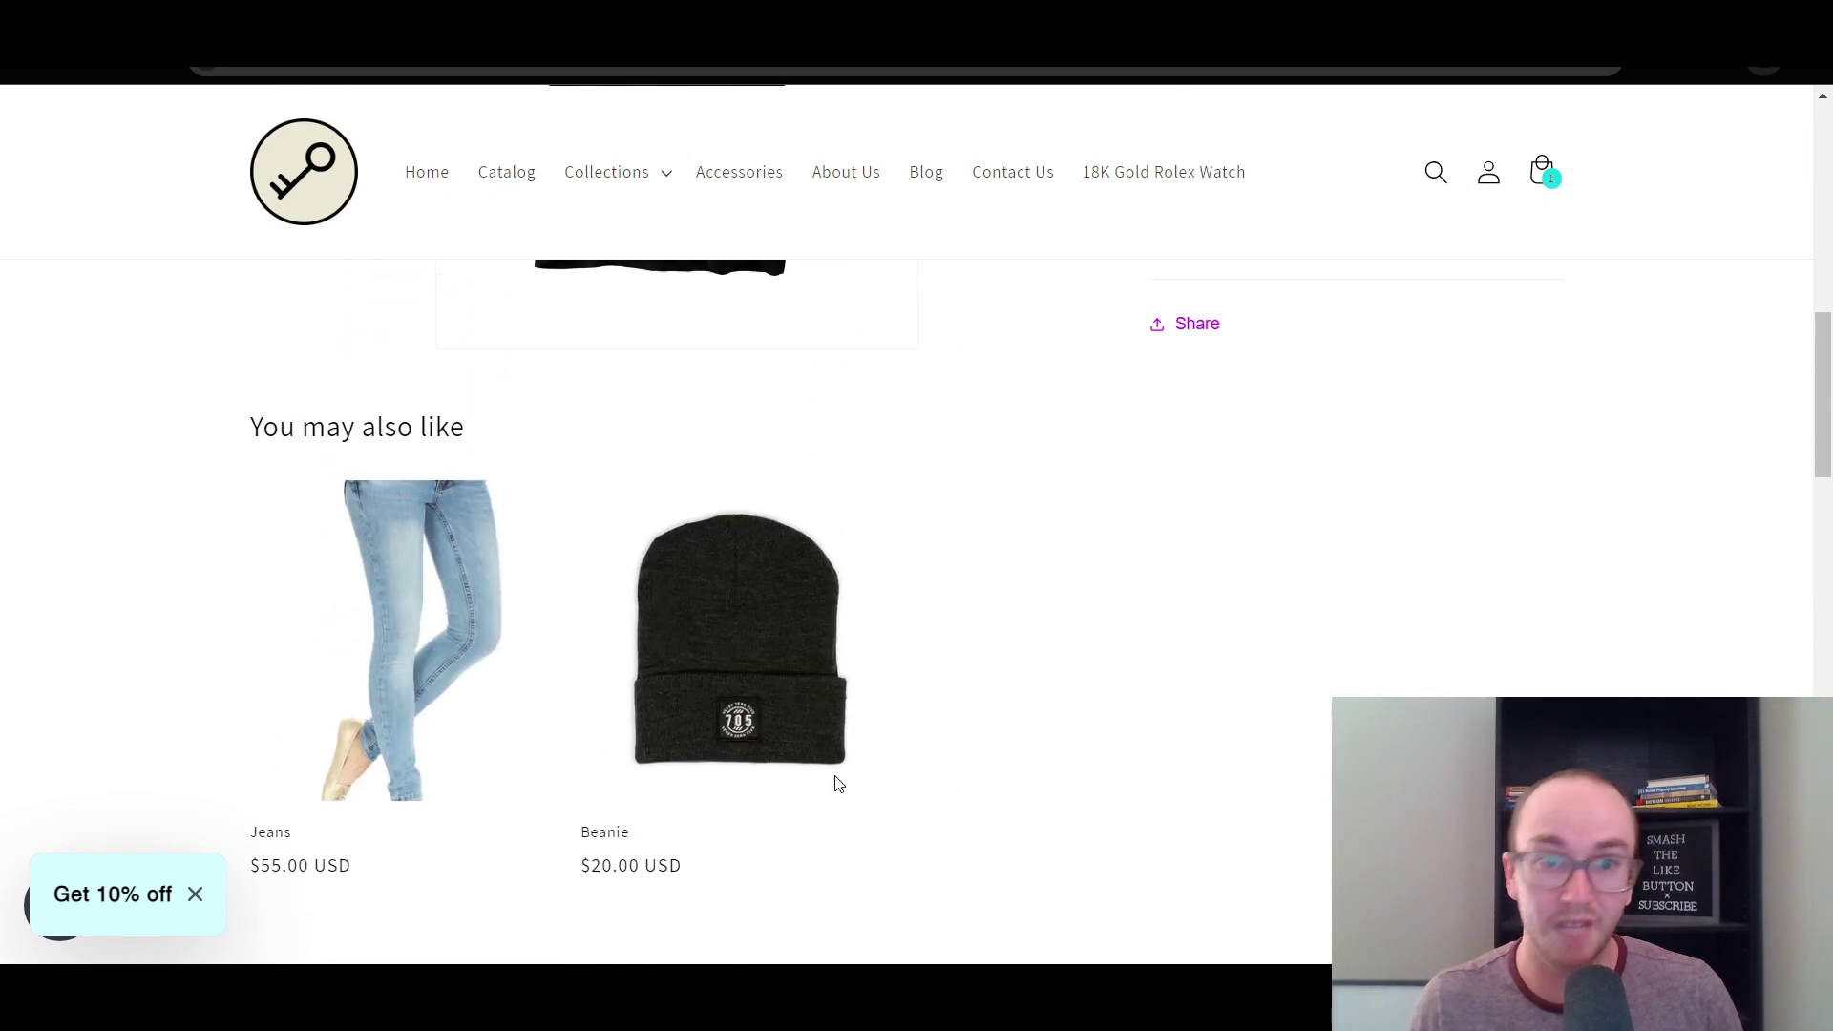
scroll(903, 553, down, 10)
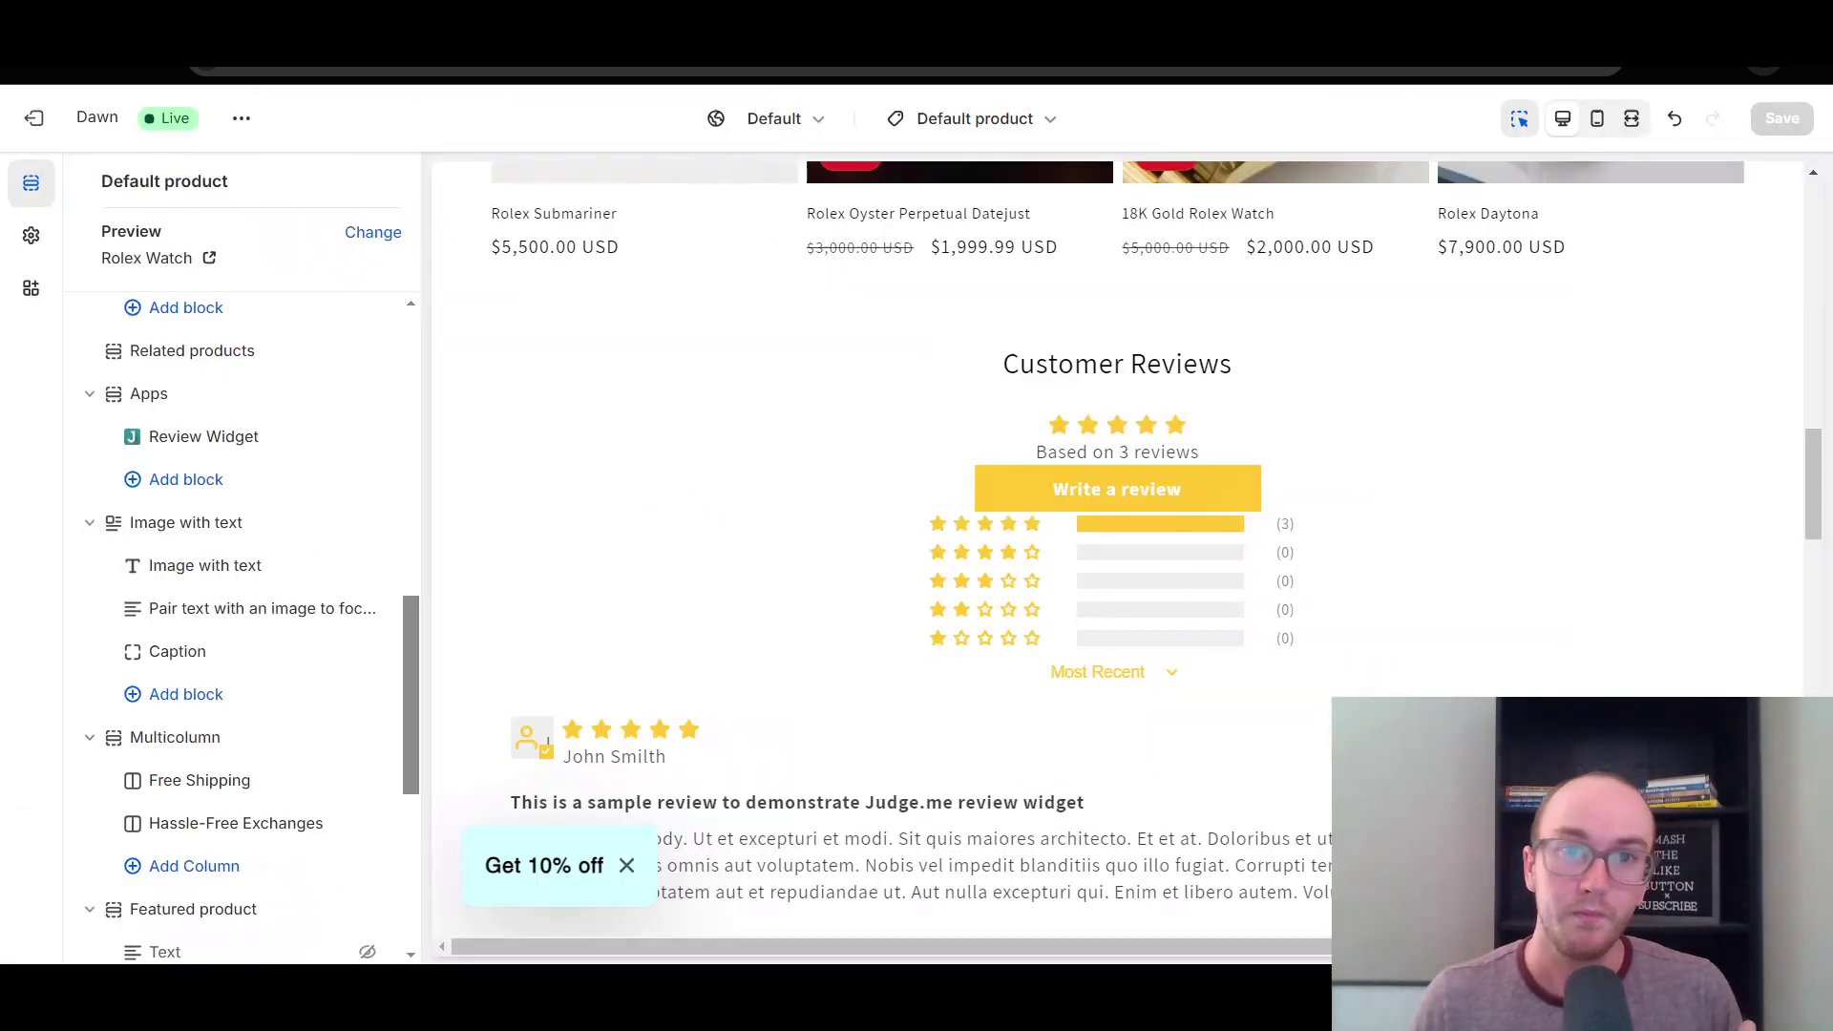
Switch the theme editor to the test2 product template.
click(969, 118)
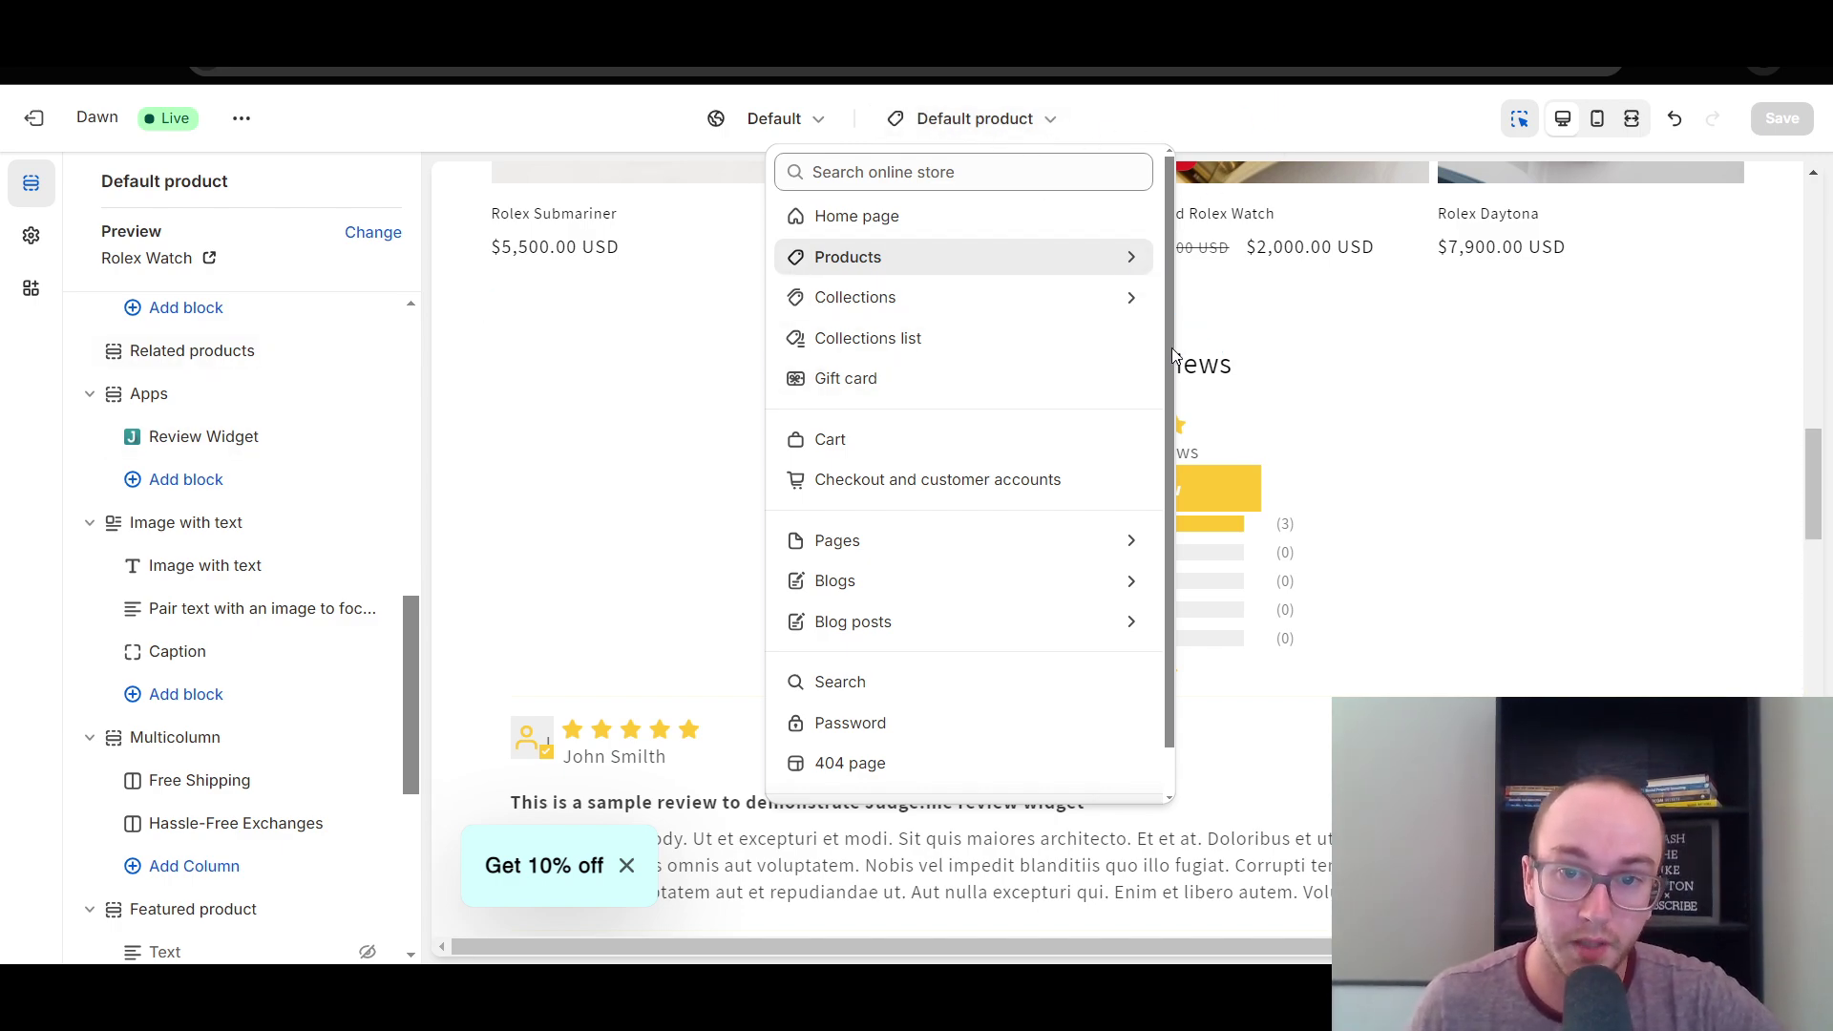
scroll(1172, 356, down, 1)
scroll(1155, 305, up, 1)
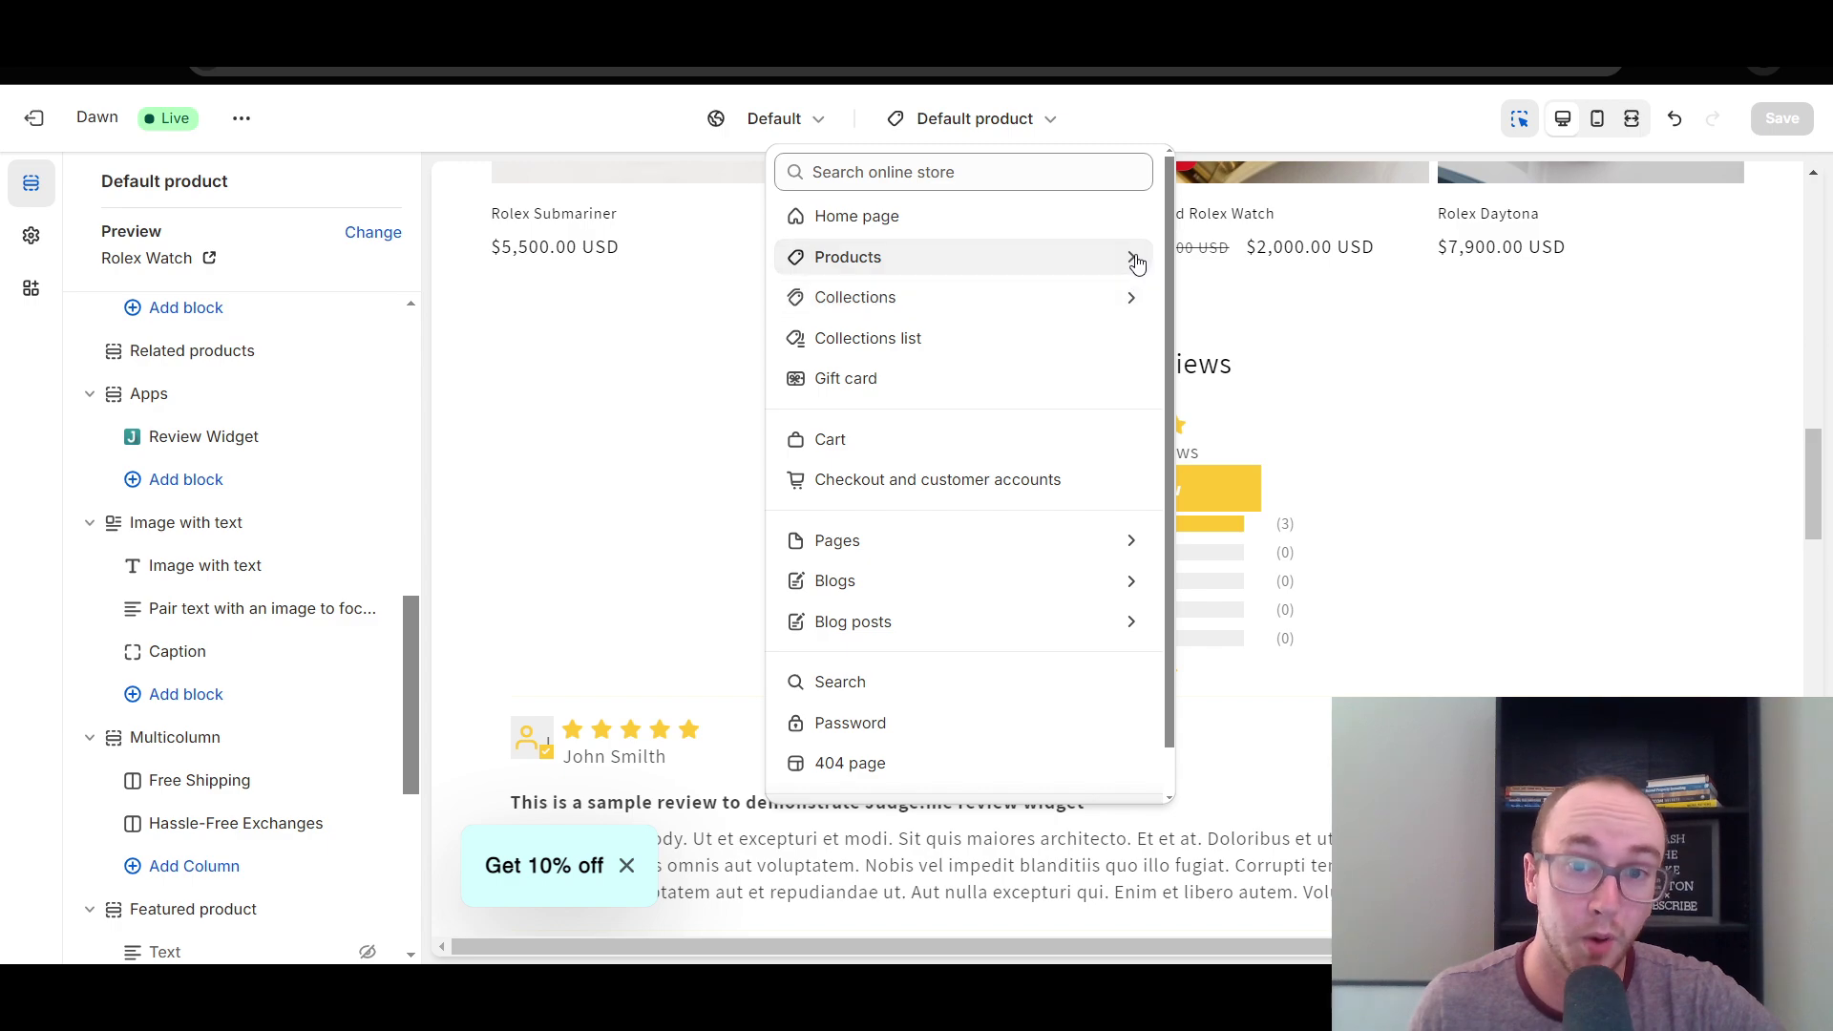
click(1136, 260)
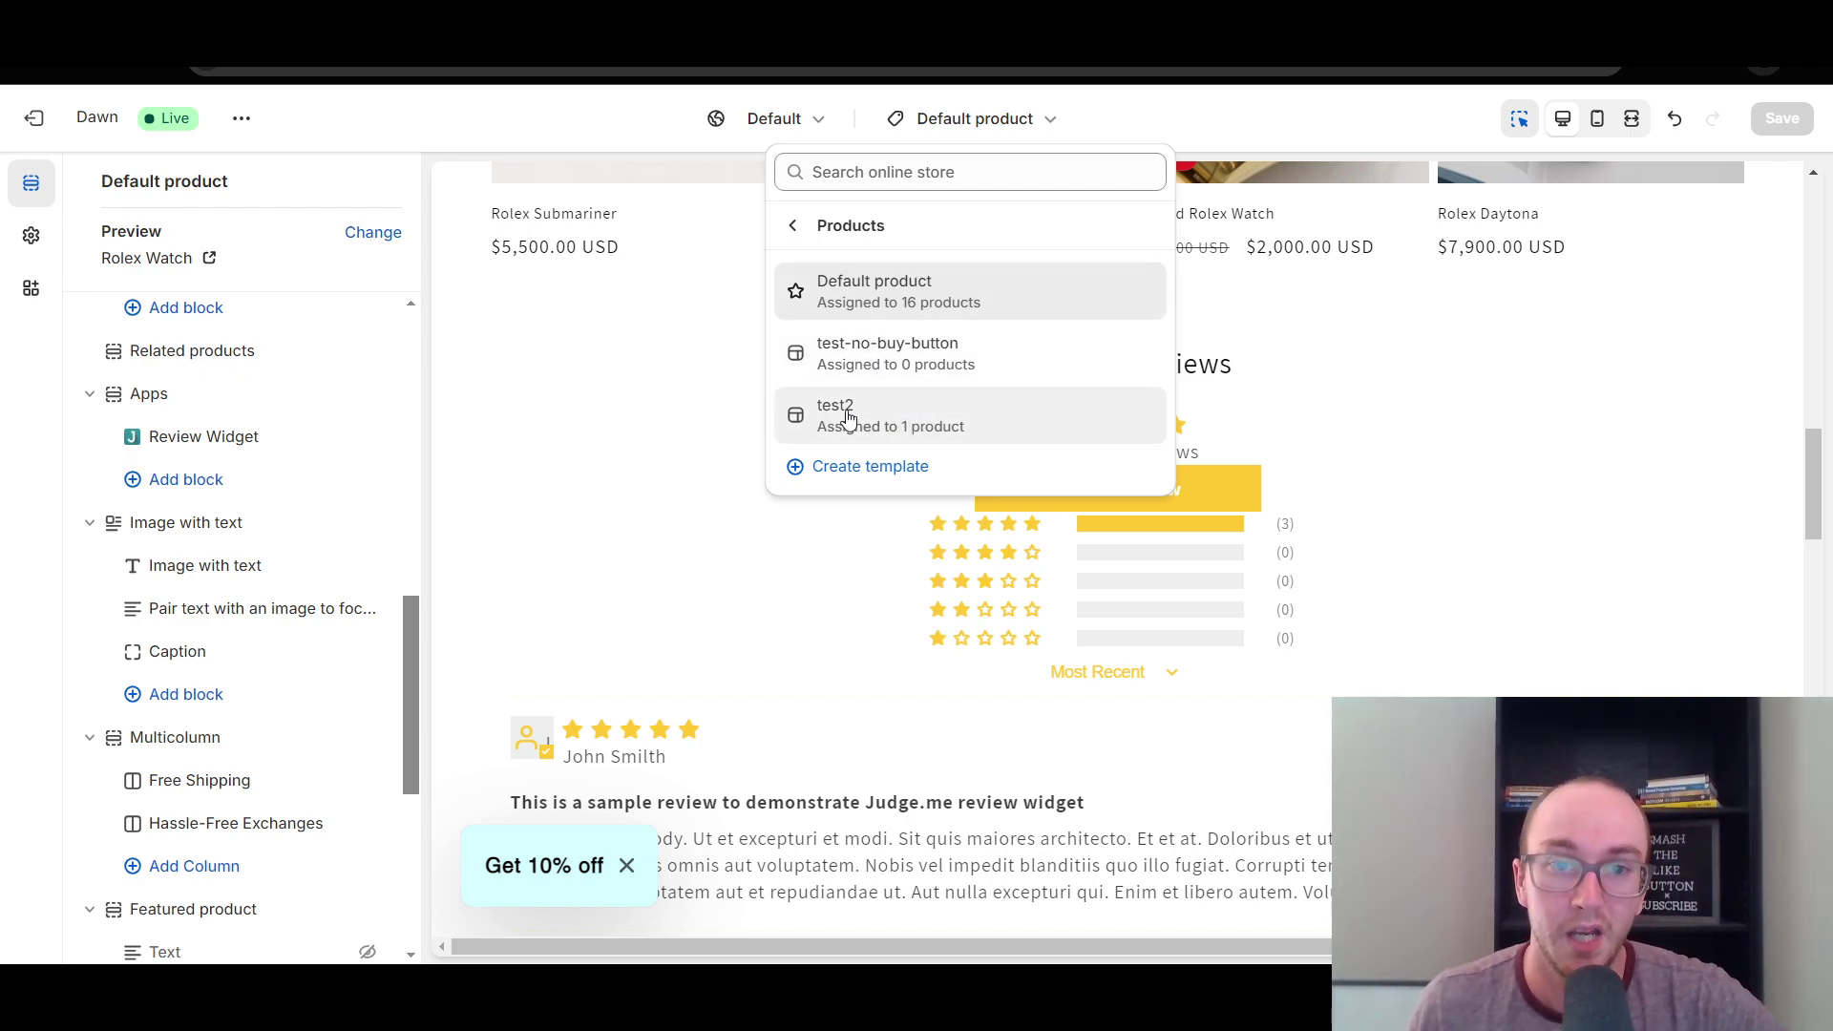
click(891, 420)
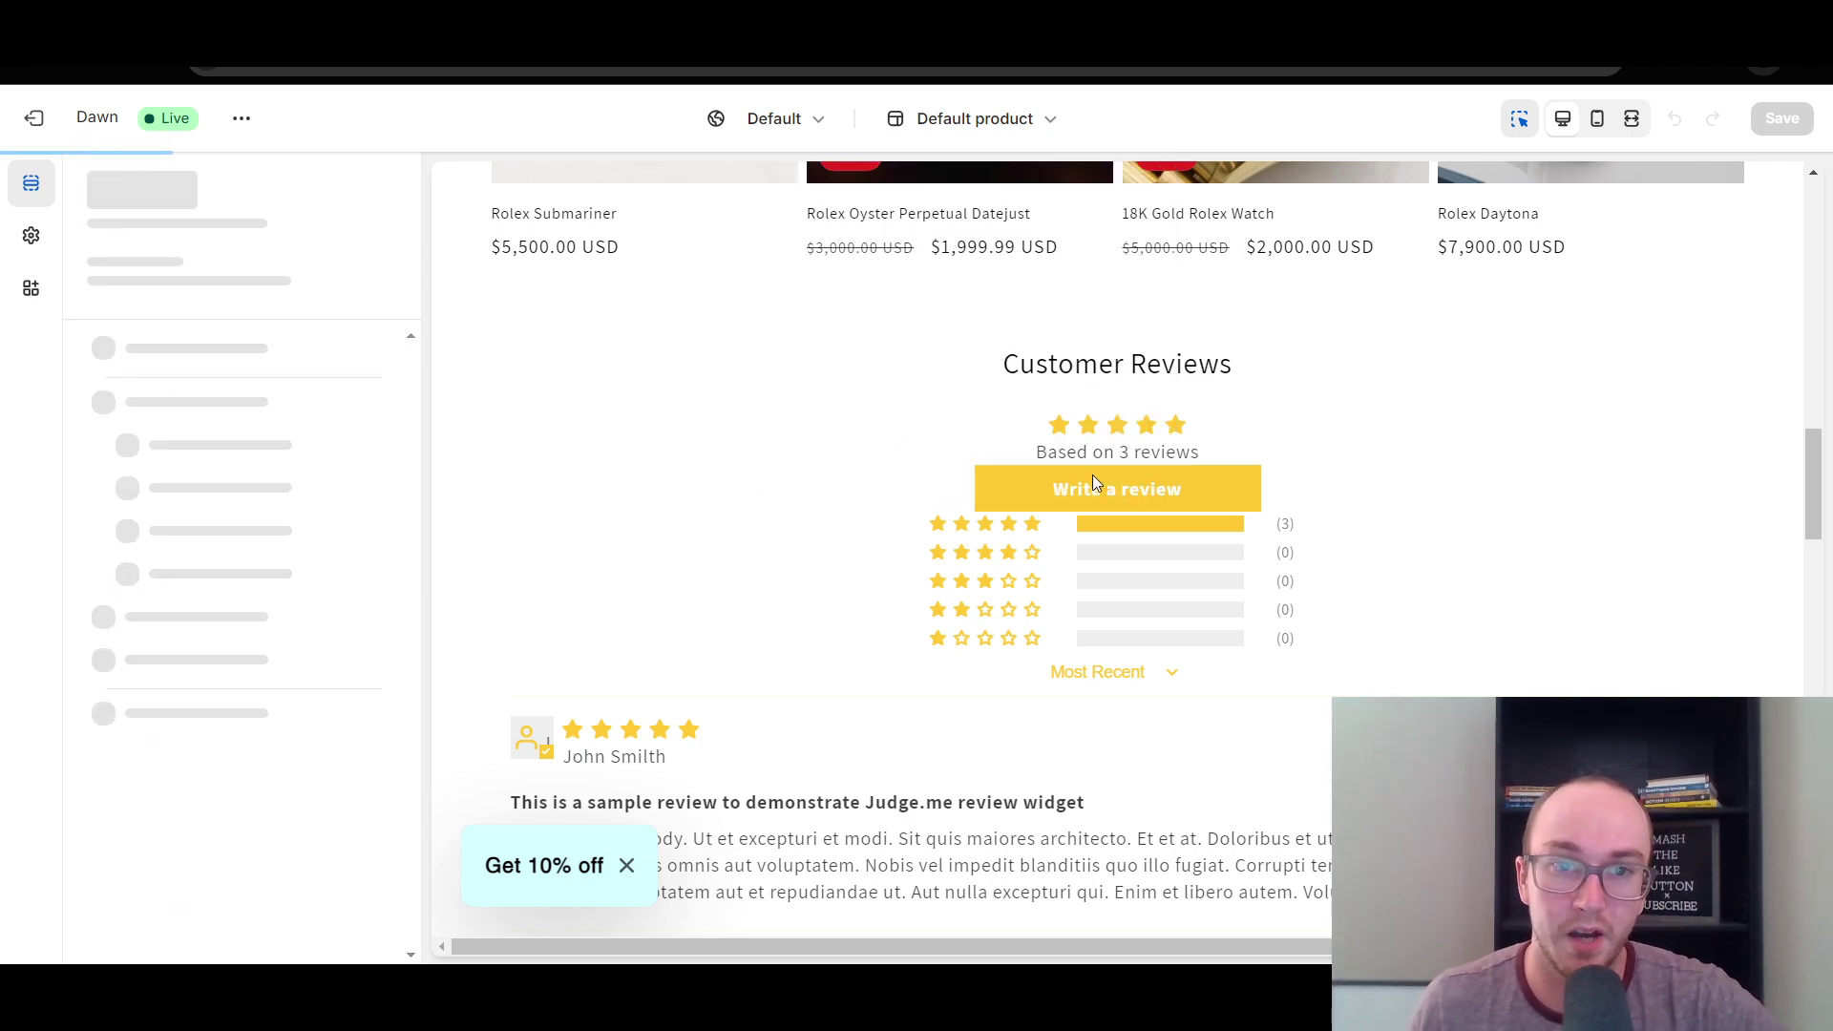
Review the test2 template preview from the mug product's main buy buttons through recommendations, reviews and collage to the shipping columns.
scroll(1205, 650, down, 15)
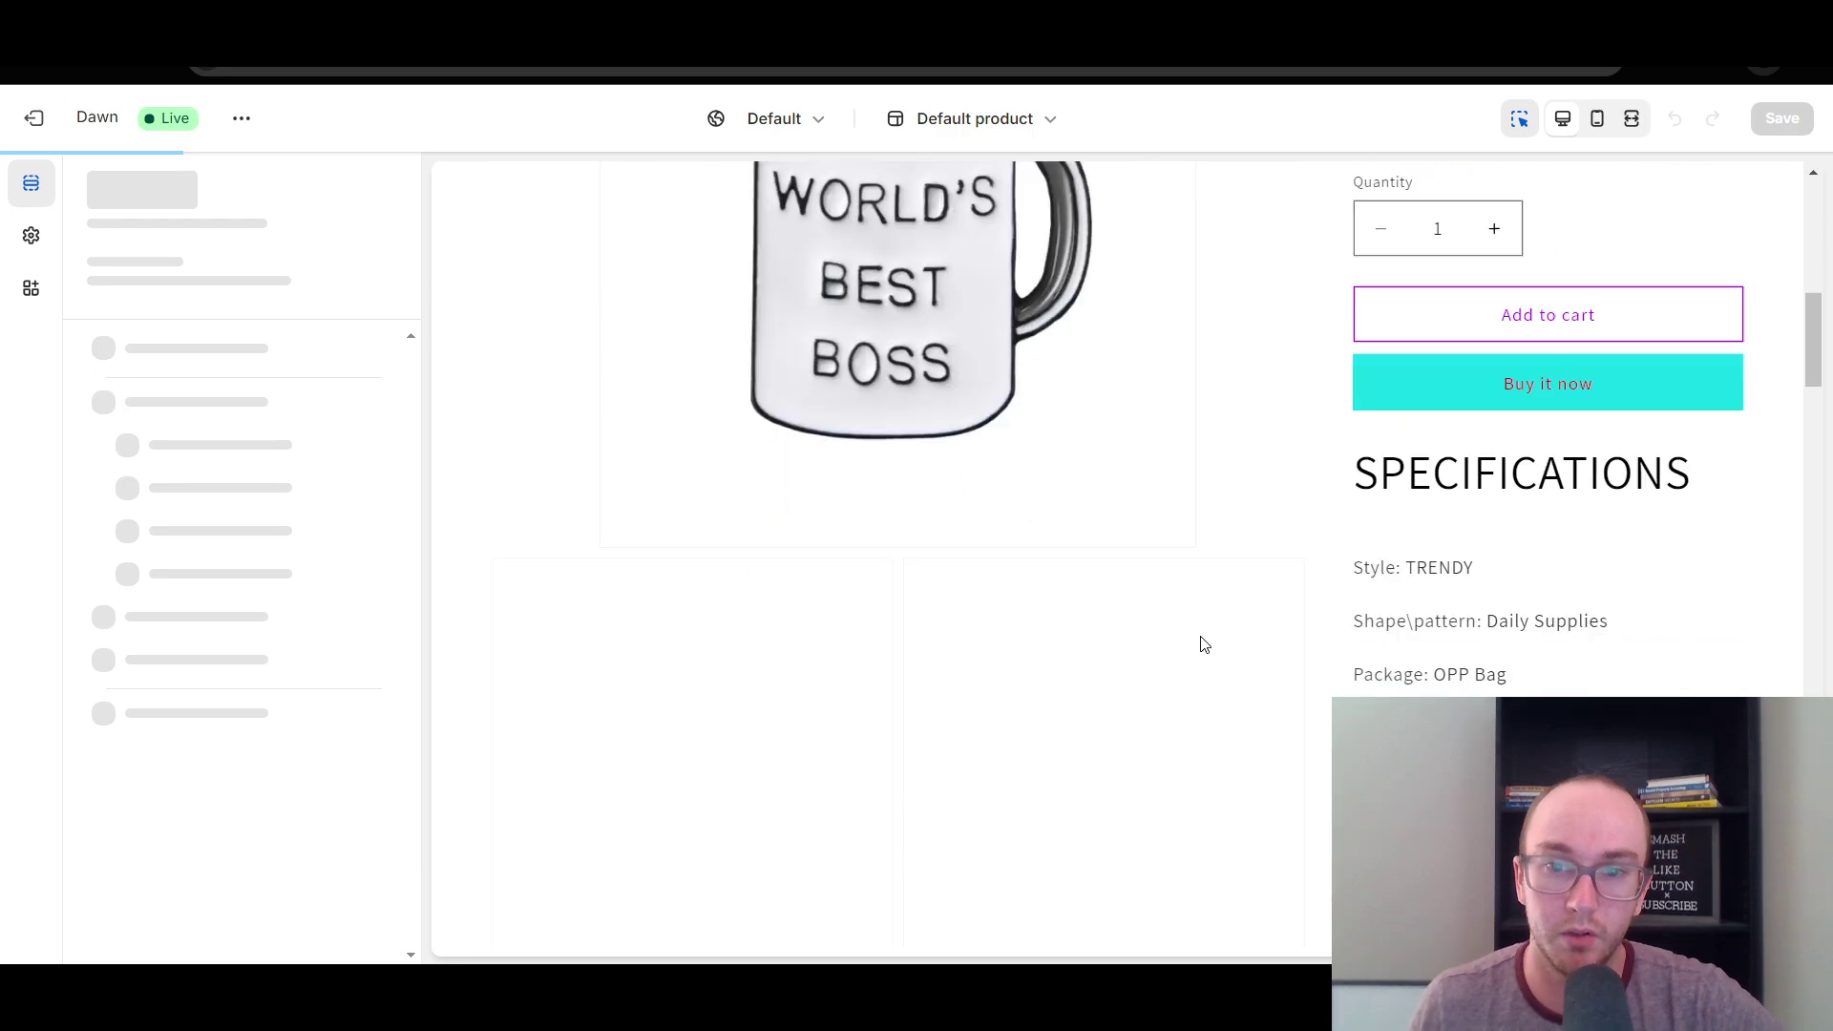
scroll(1280, 449, up, 10)
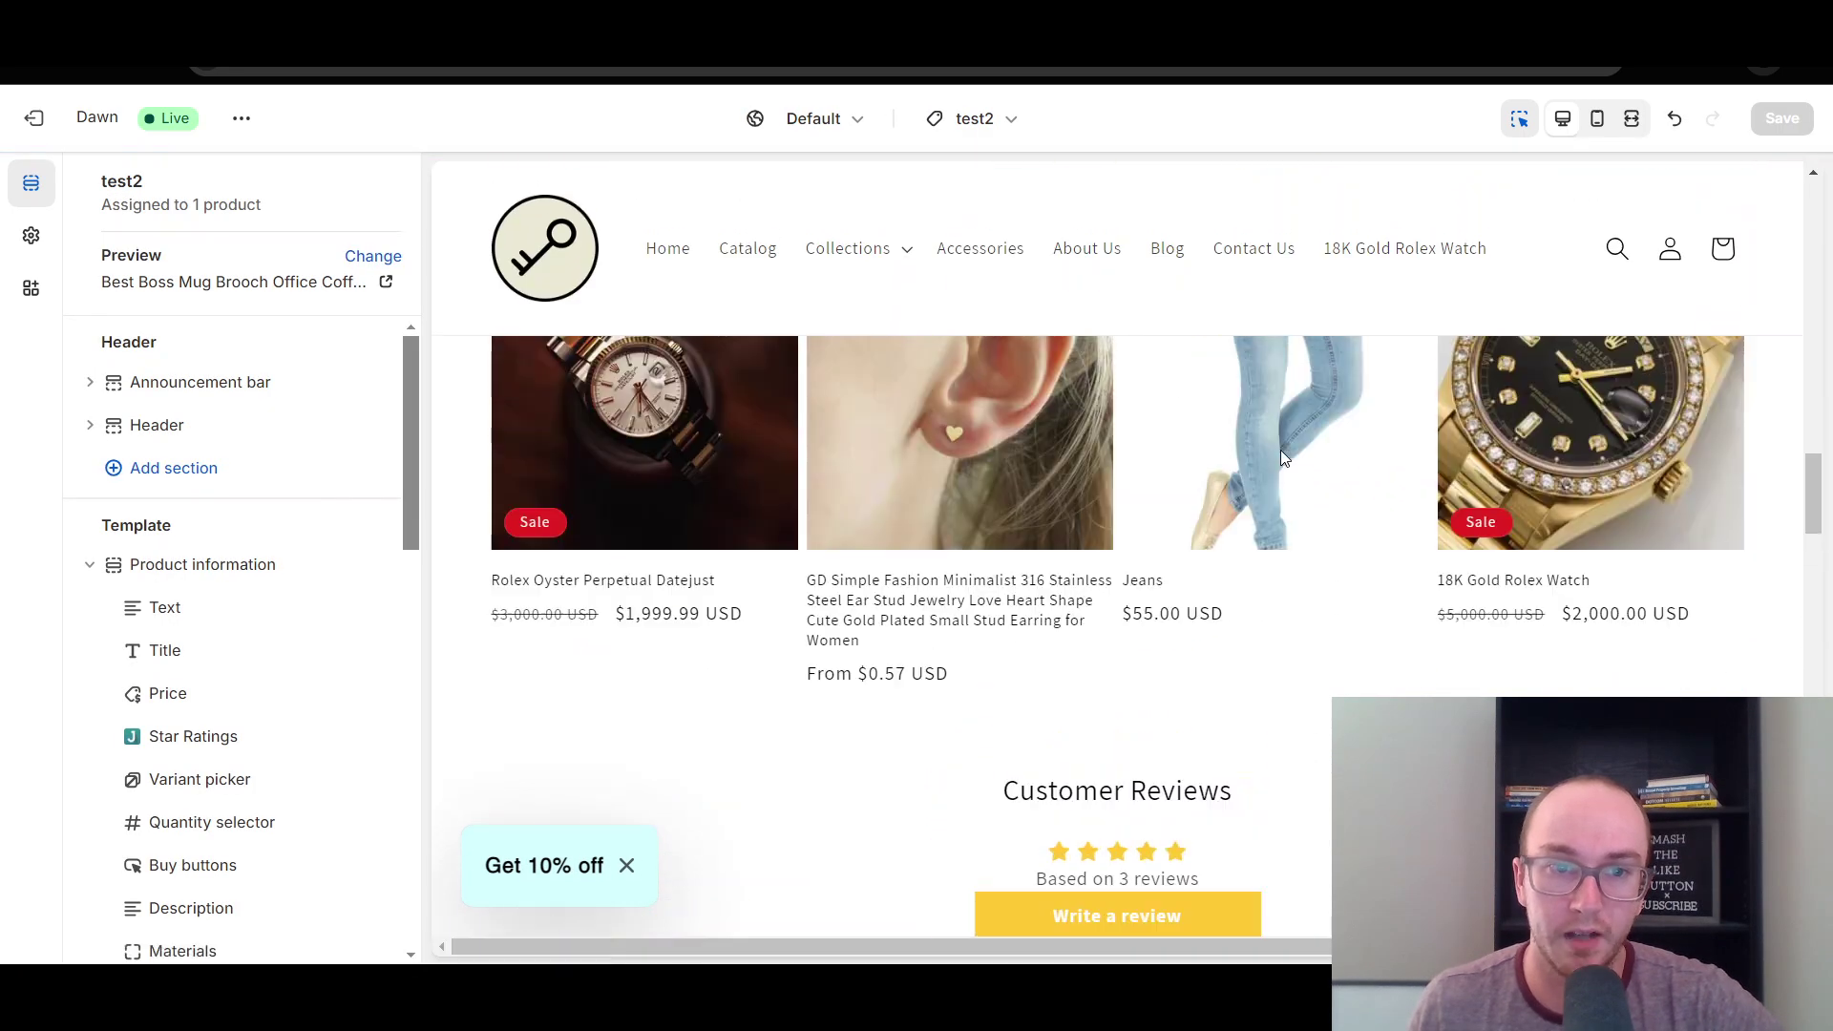
scroll(1527, 506, down, 4)
scroll(1678, 546, down, 20)
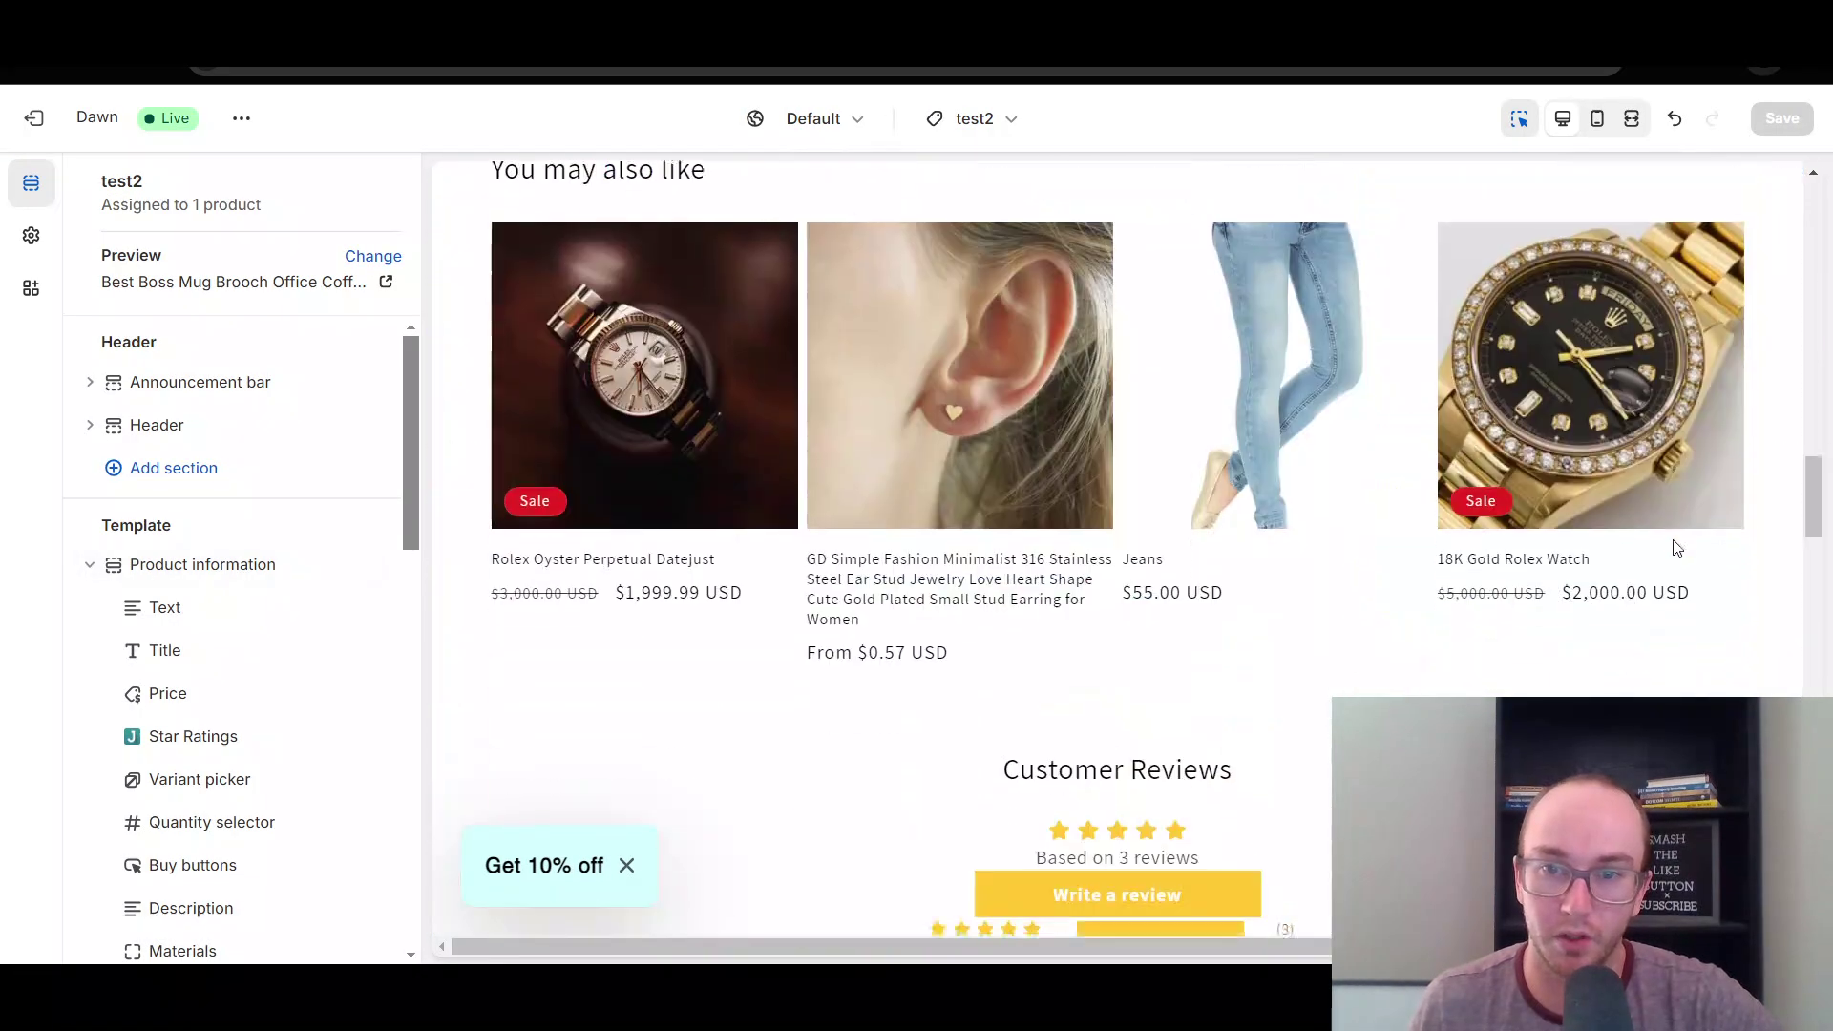
scroll(896, 454, up, 10)
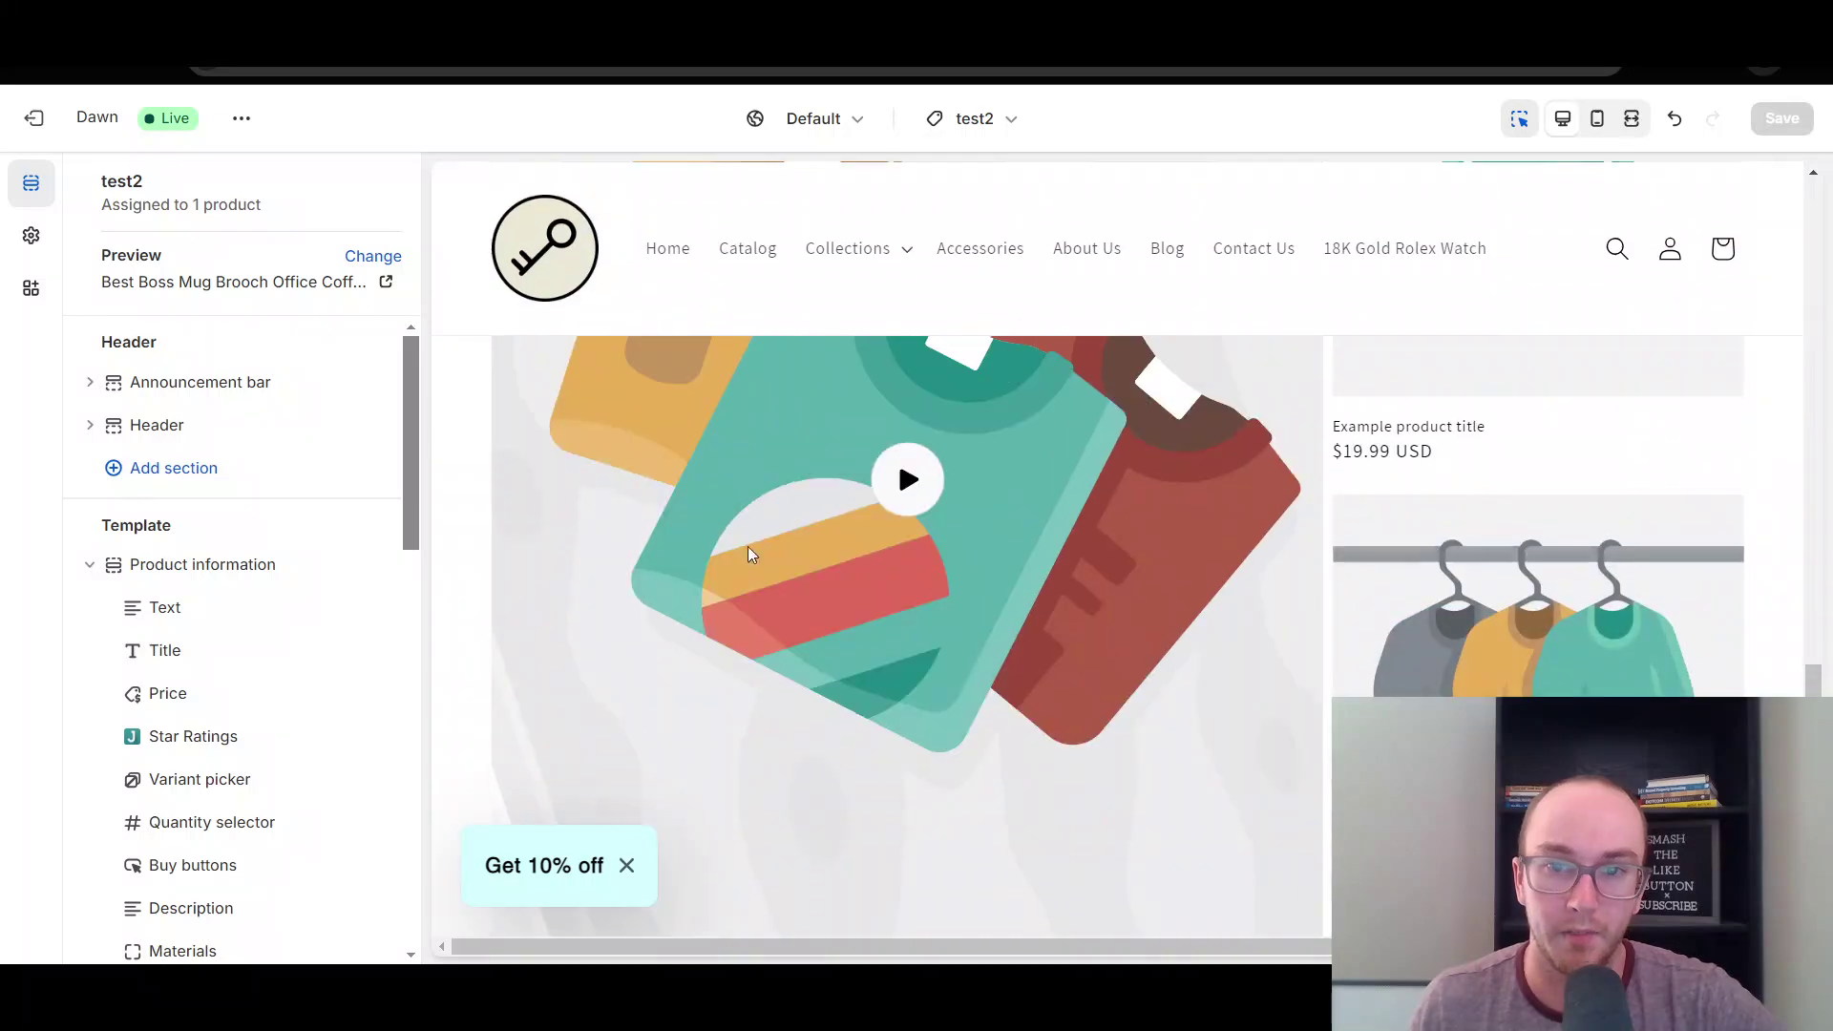
scroll(1021, 588, down, 3)
scroll(1021, 588, down, 15)
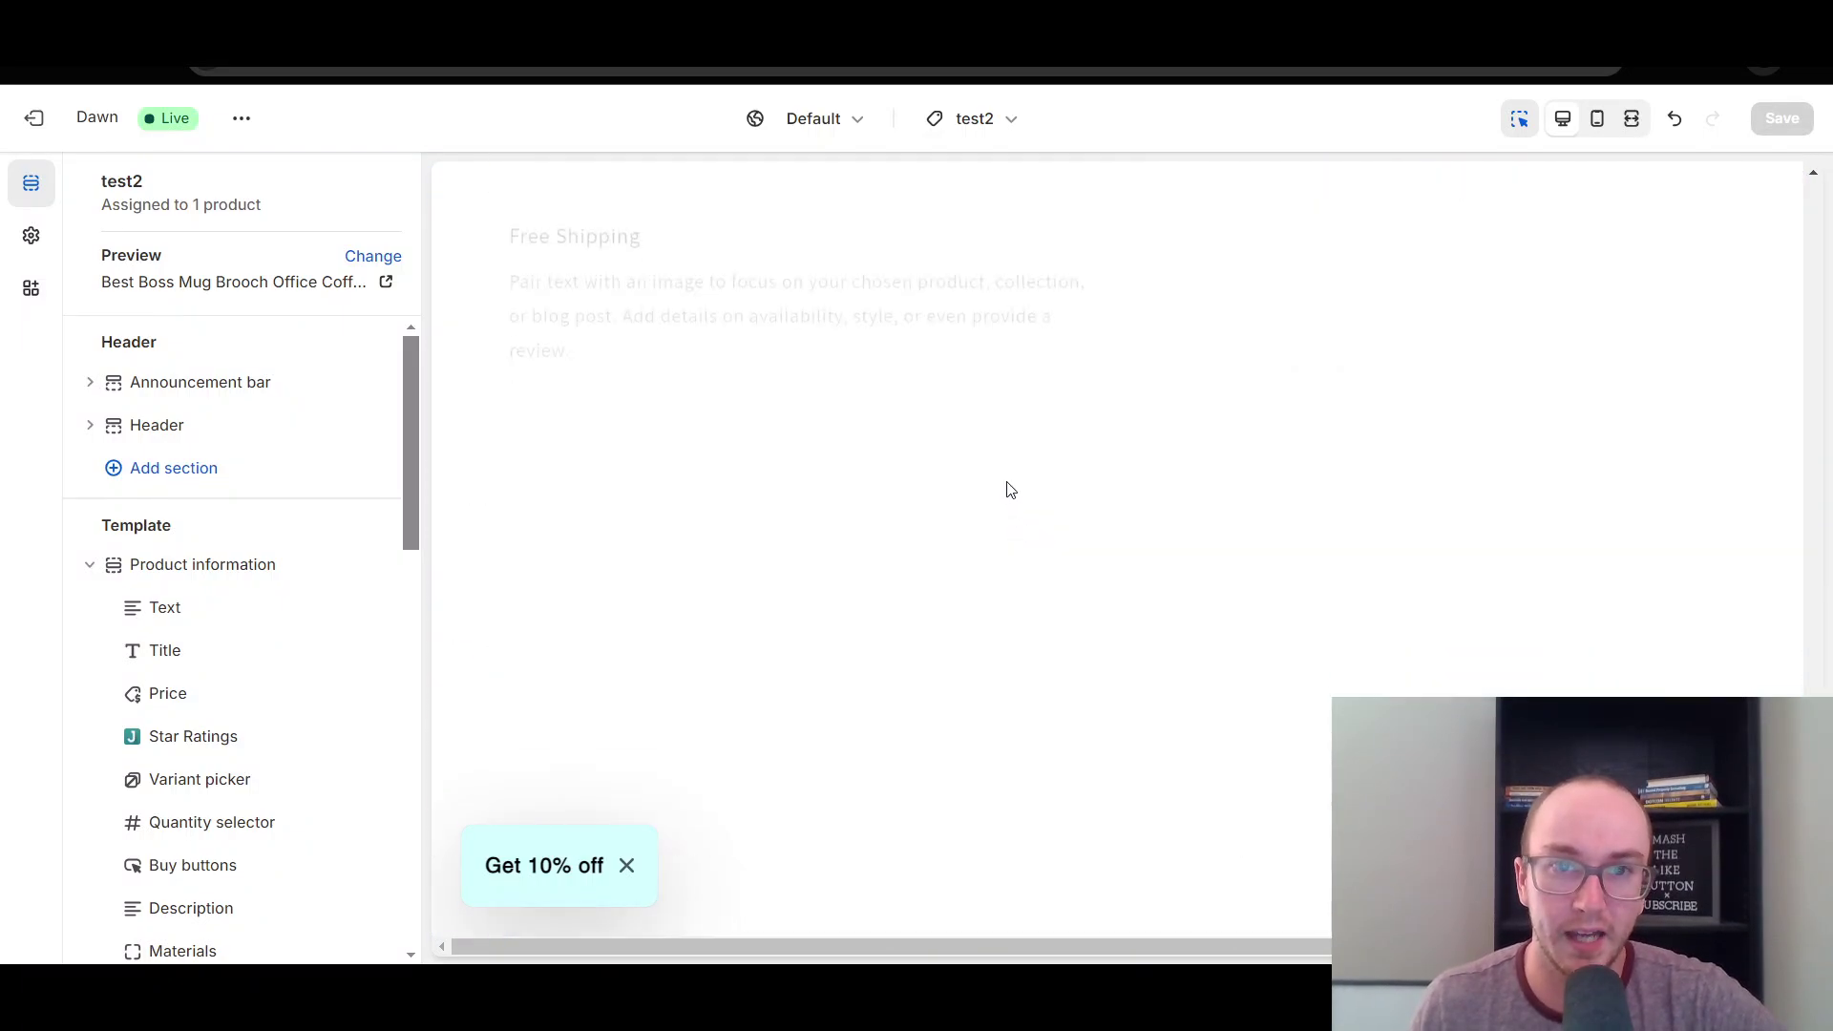
View the list of available product templates and close it without changing the template.
click(988, 122)
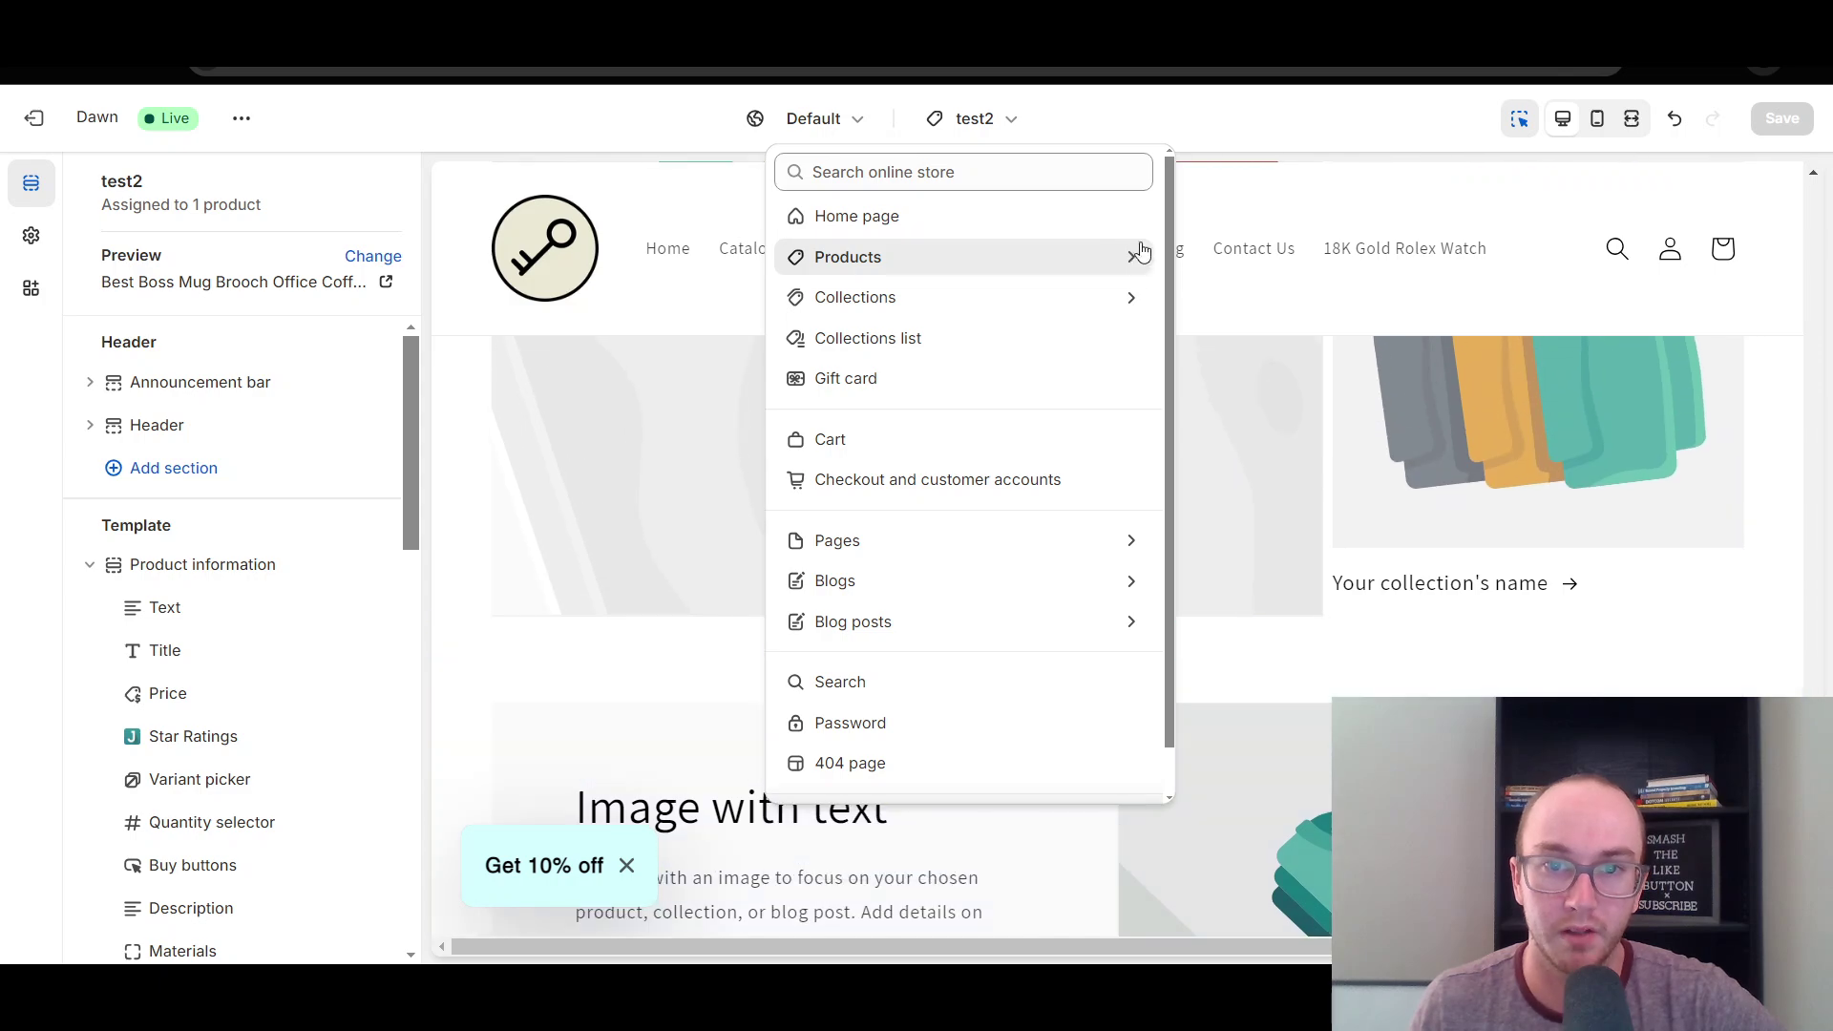
click(1138, 259)
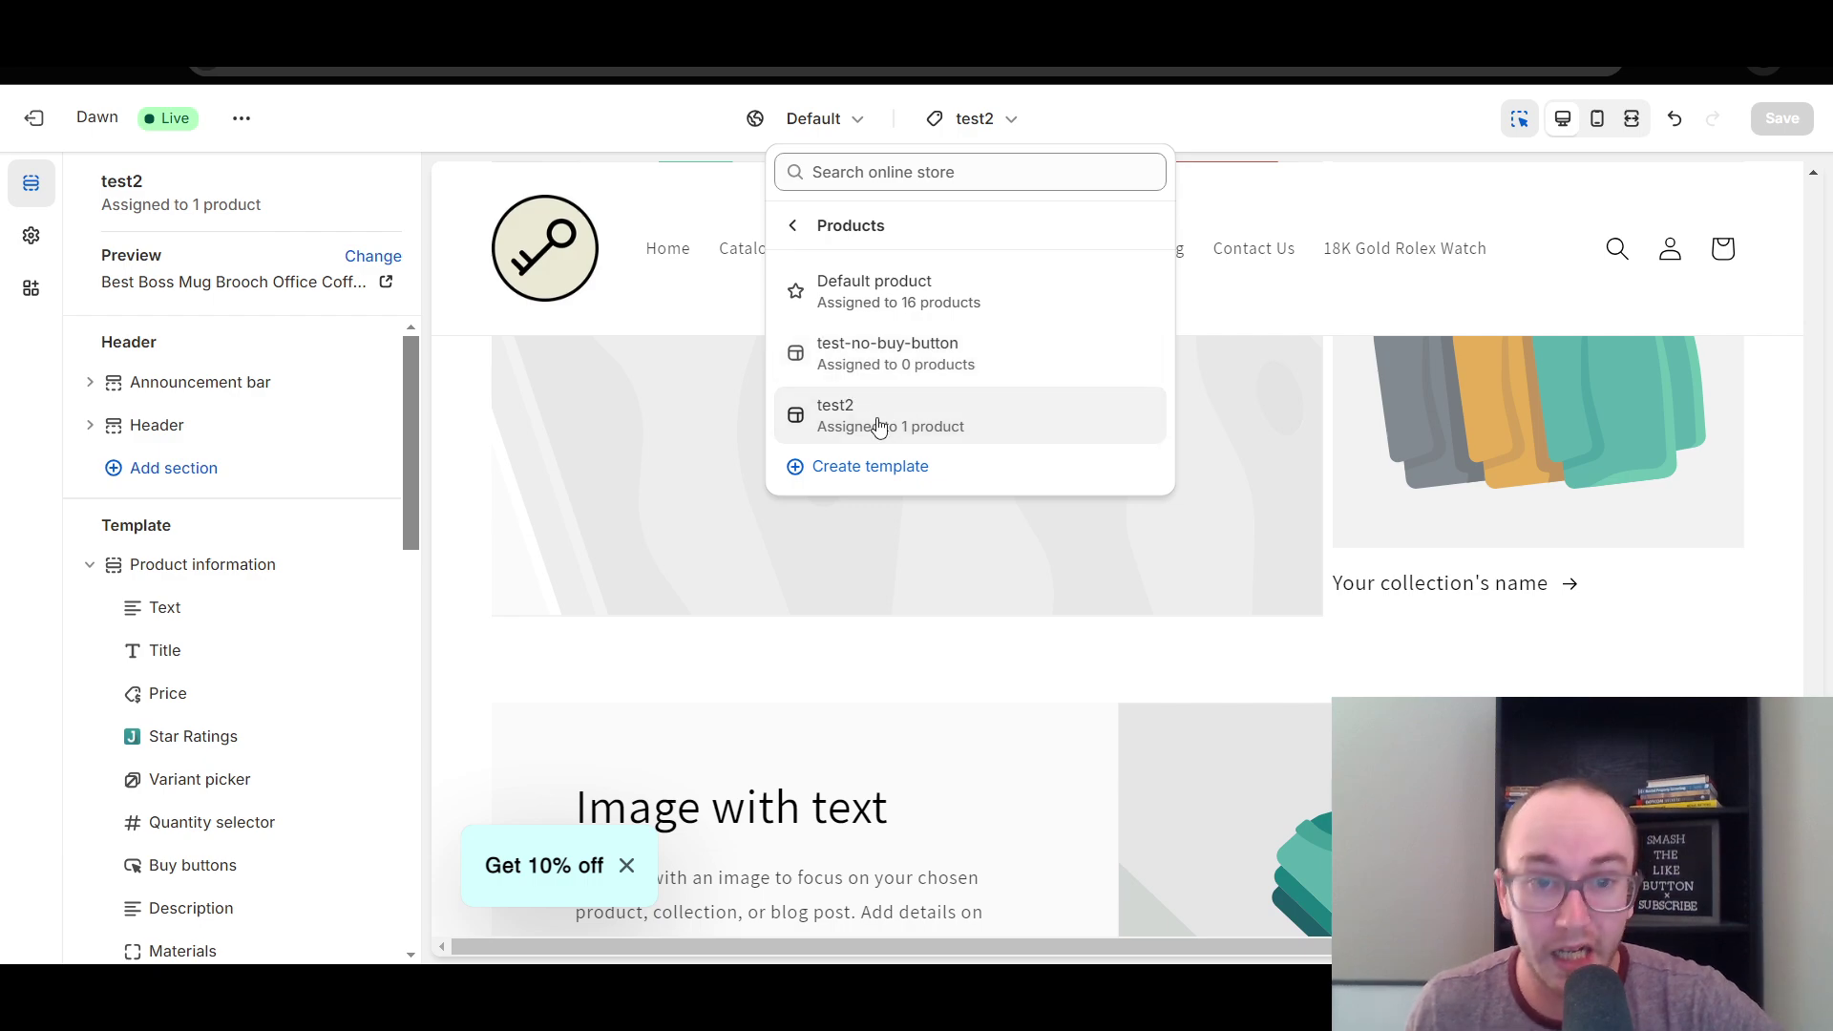
click(1273, 125)
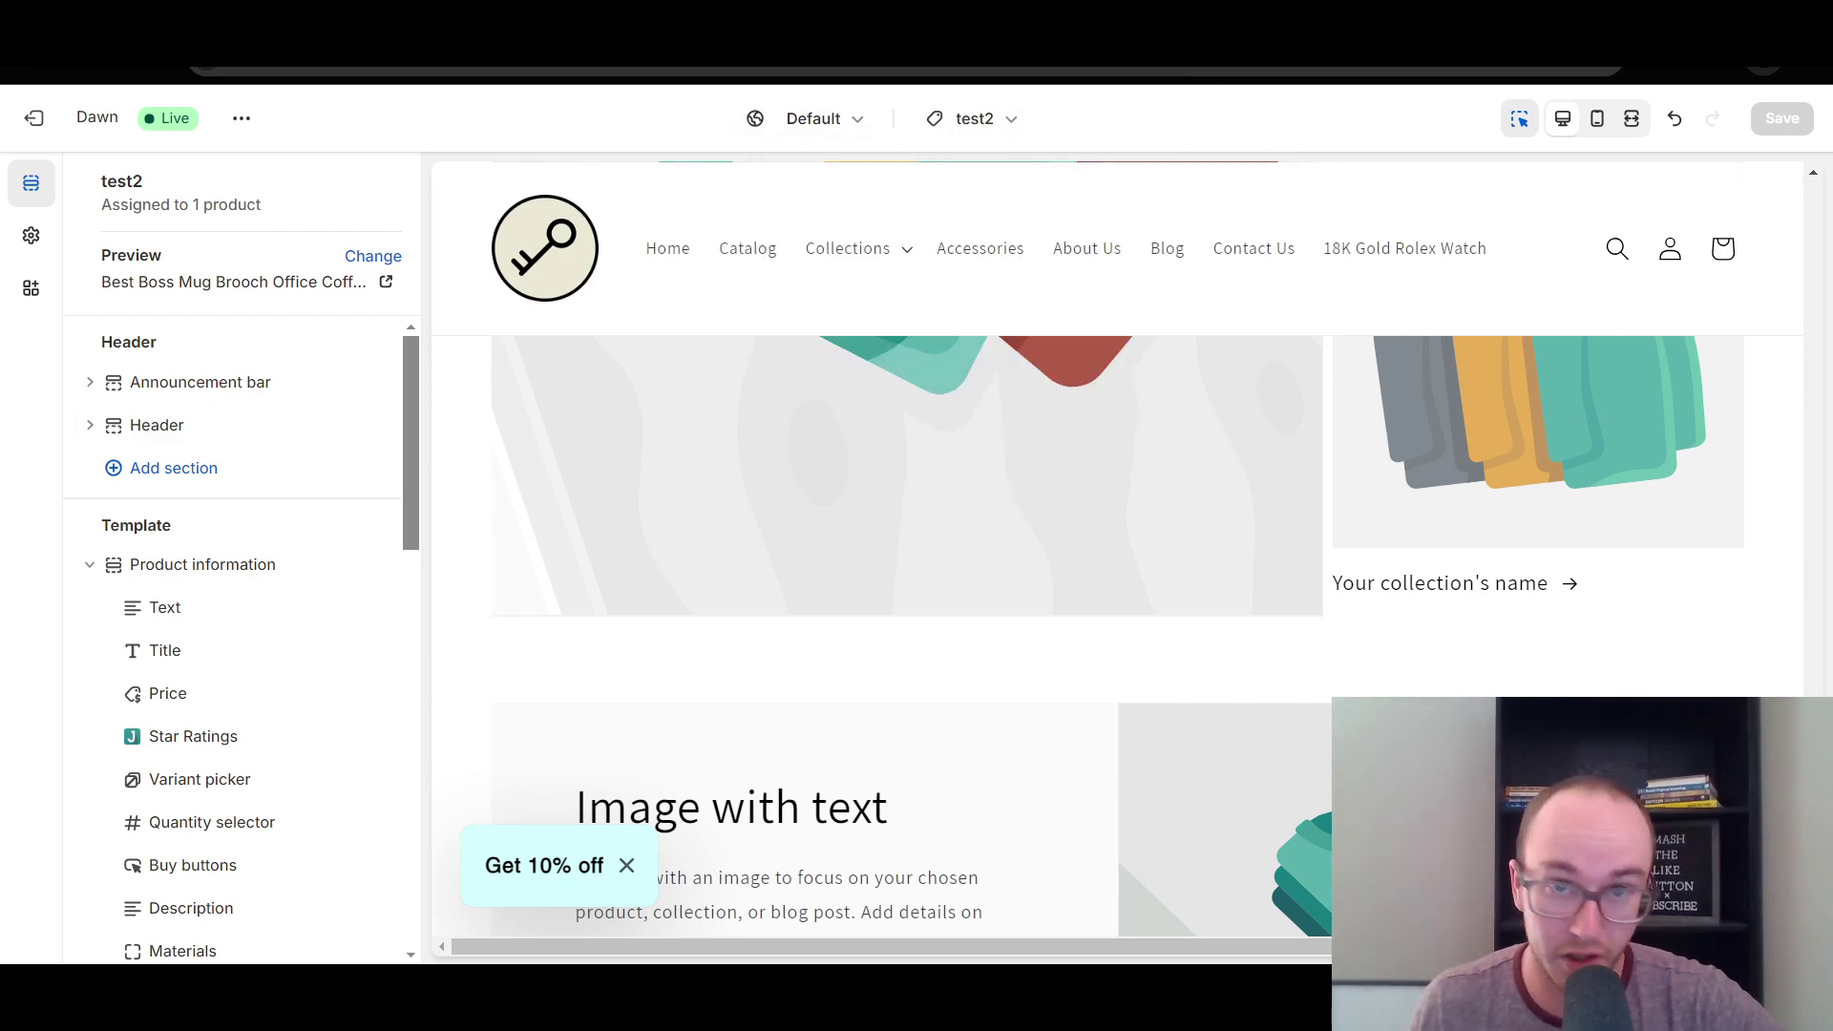
Examine the test2 template's section list and preview, checking the reviews, Multimedia collage, Image with text and Multicolumn sections.
scroll(1814, 649, down, 10)
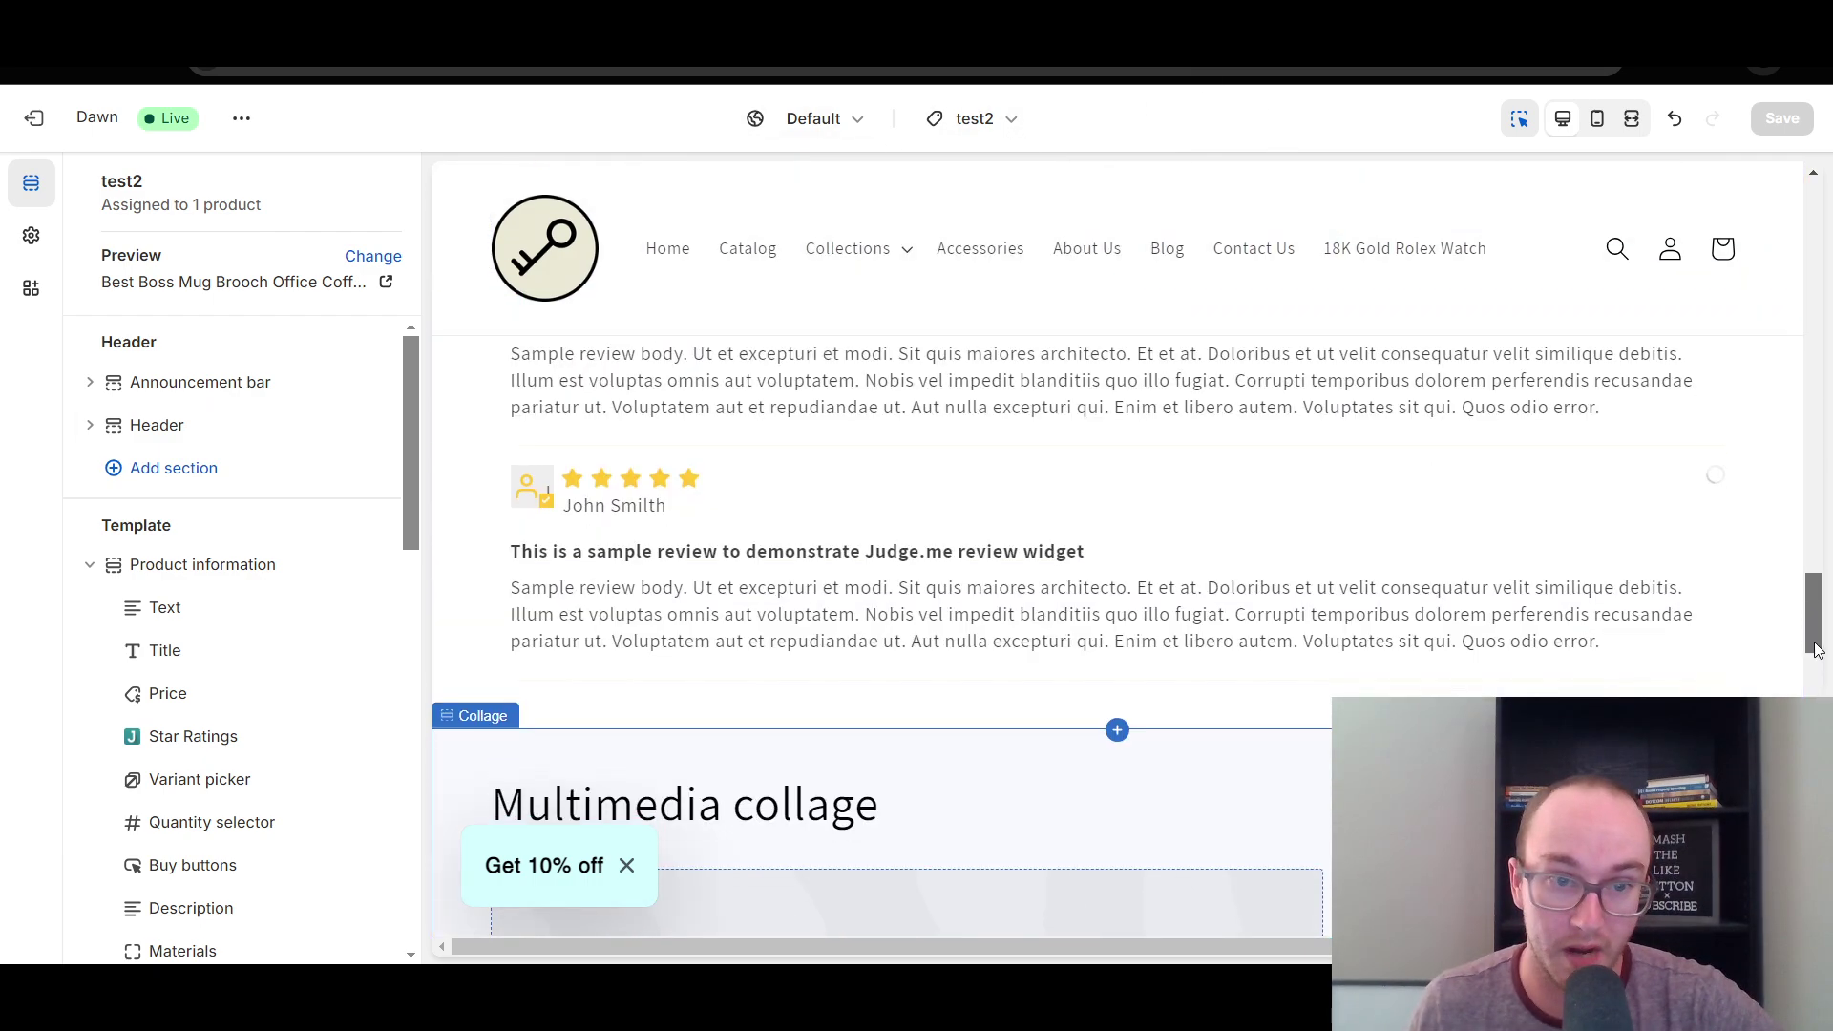
scroll(1816, 649, down, 10)
scroll(482, 601, up, 3)
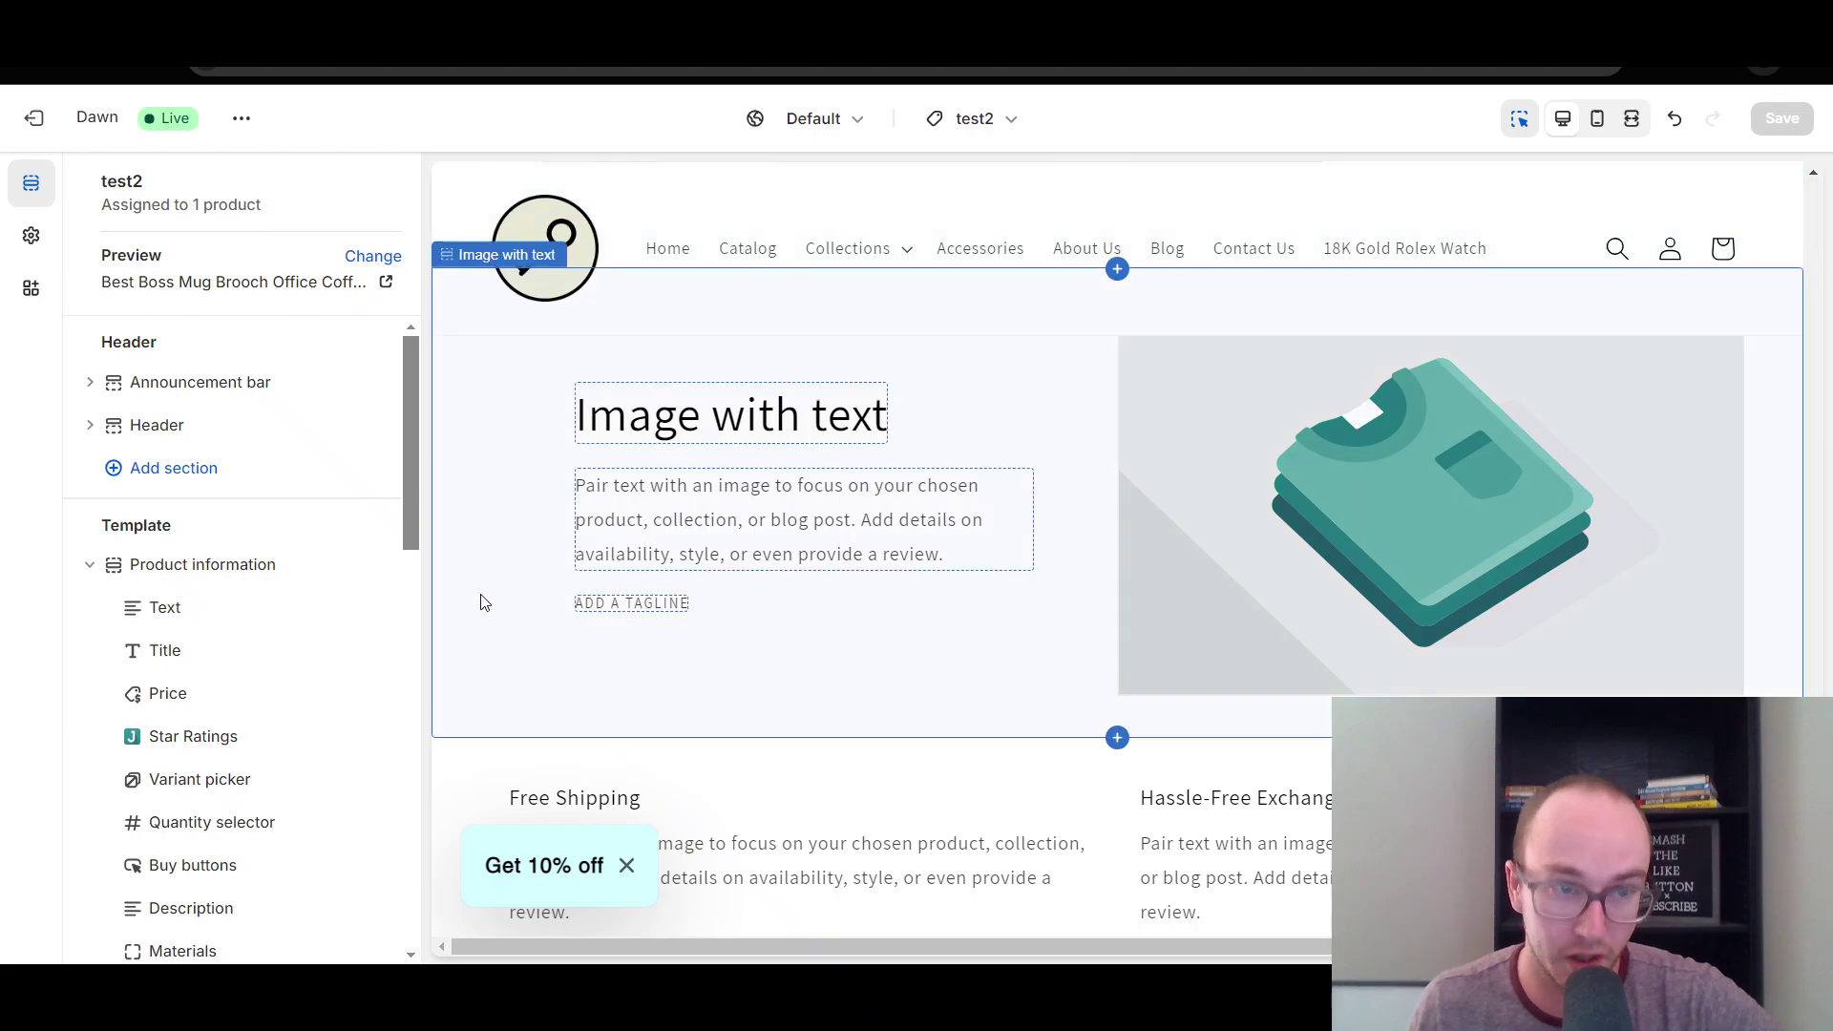
drag(405, 524, 379, 946)
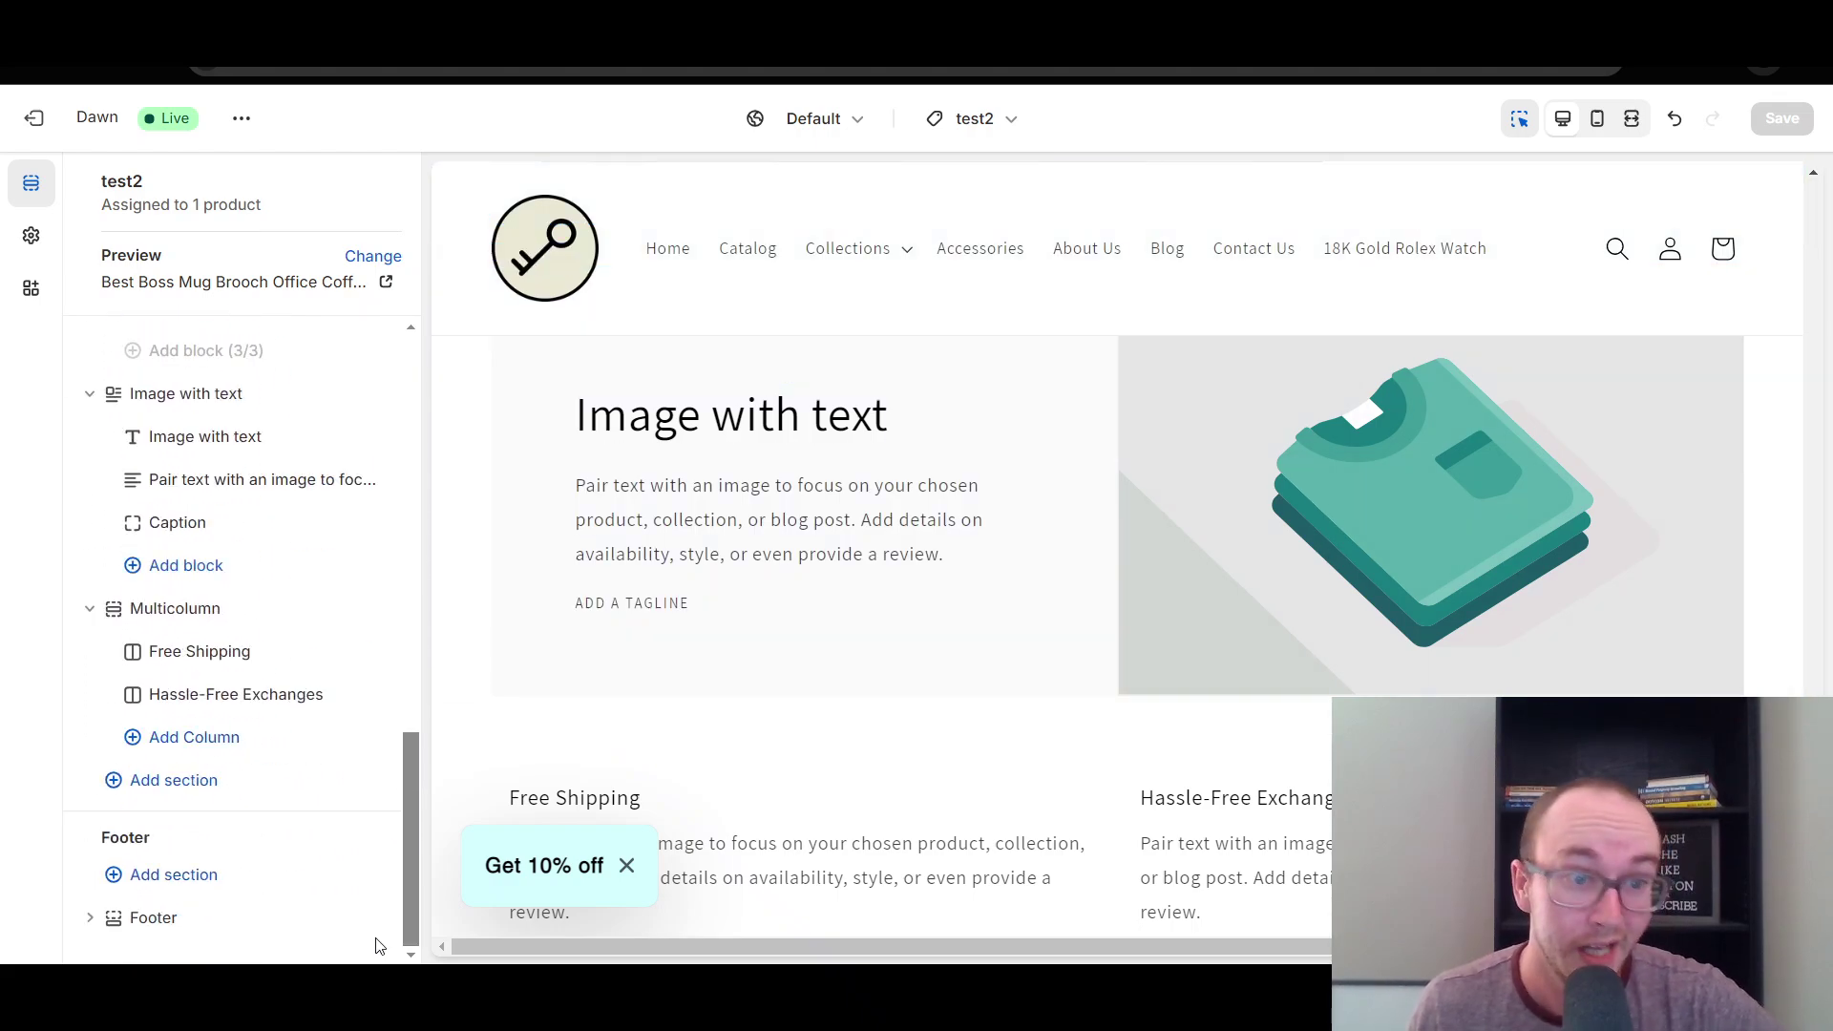
scroll(379, 945, up, 6)
scroll(1229, 732, up, 10)
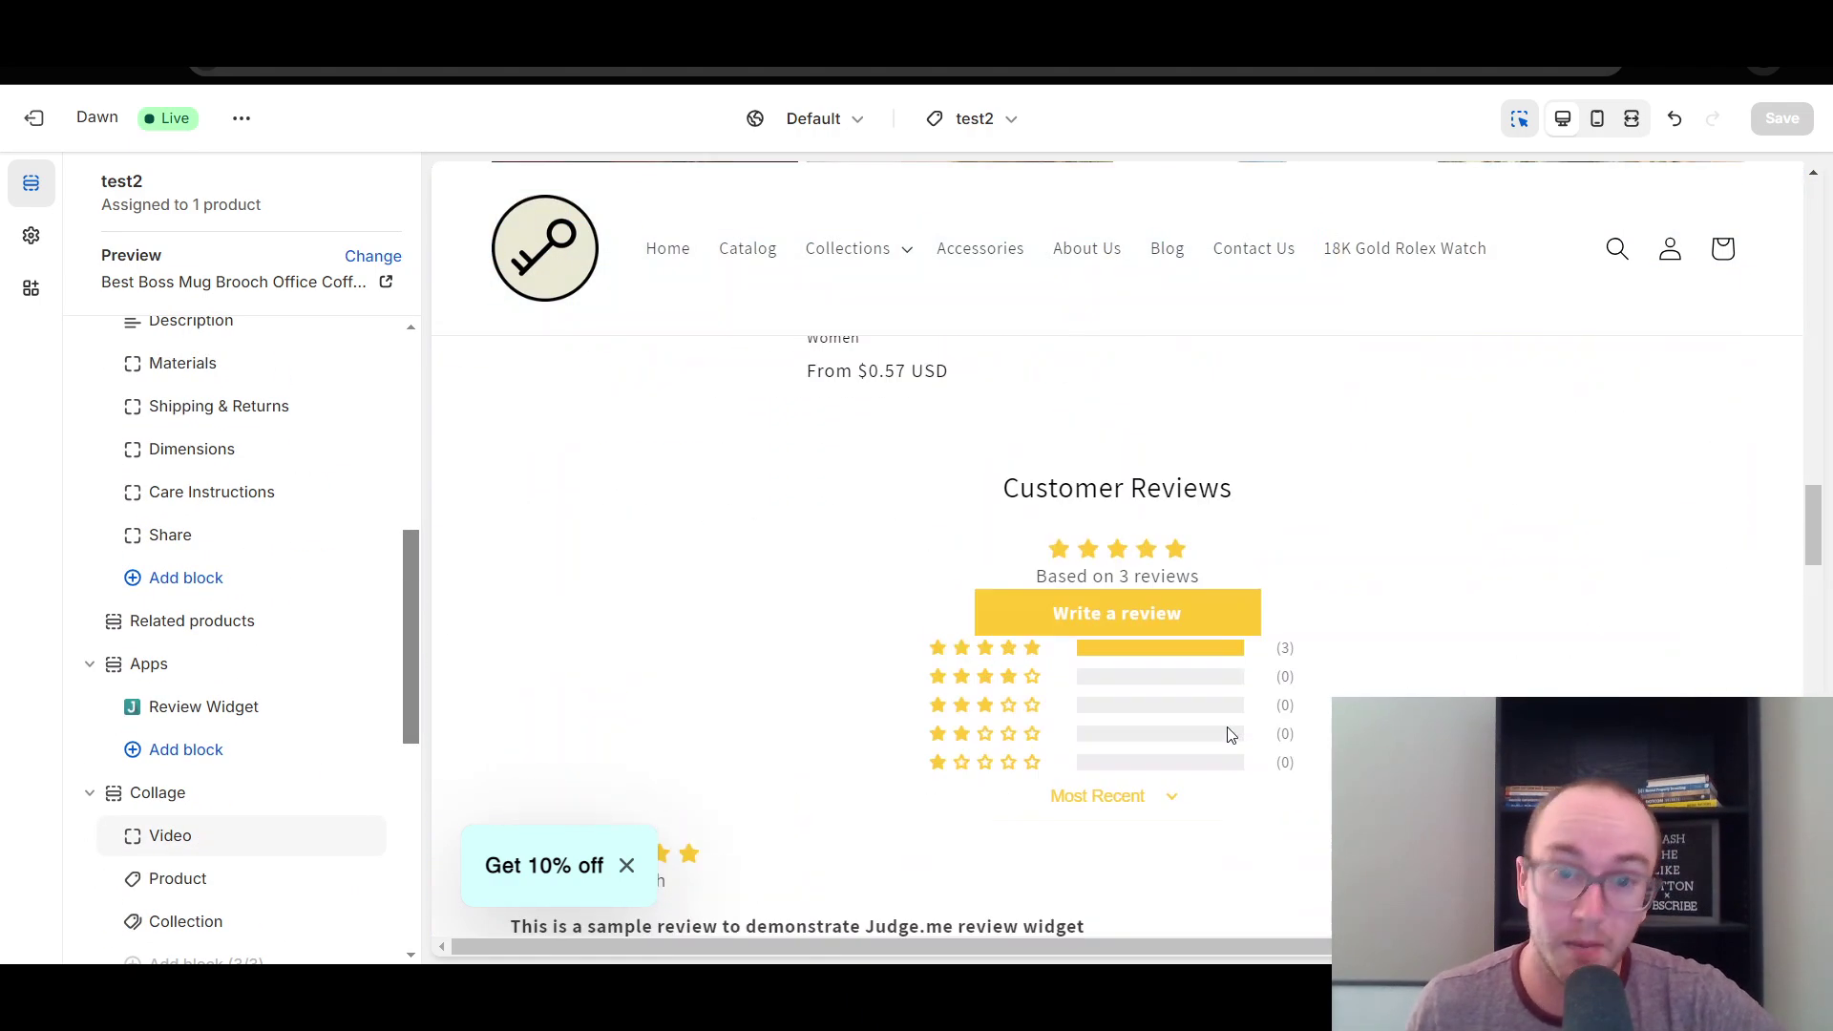
scroll(1230, 731, up, 10)
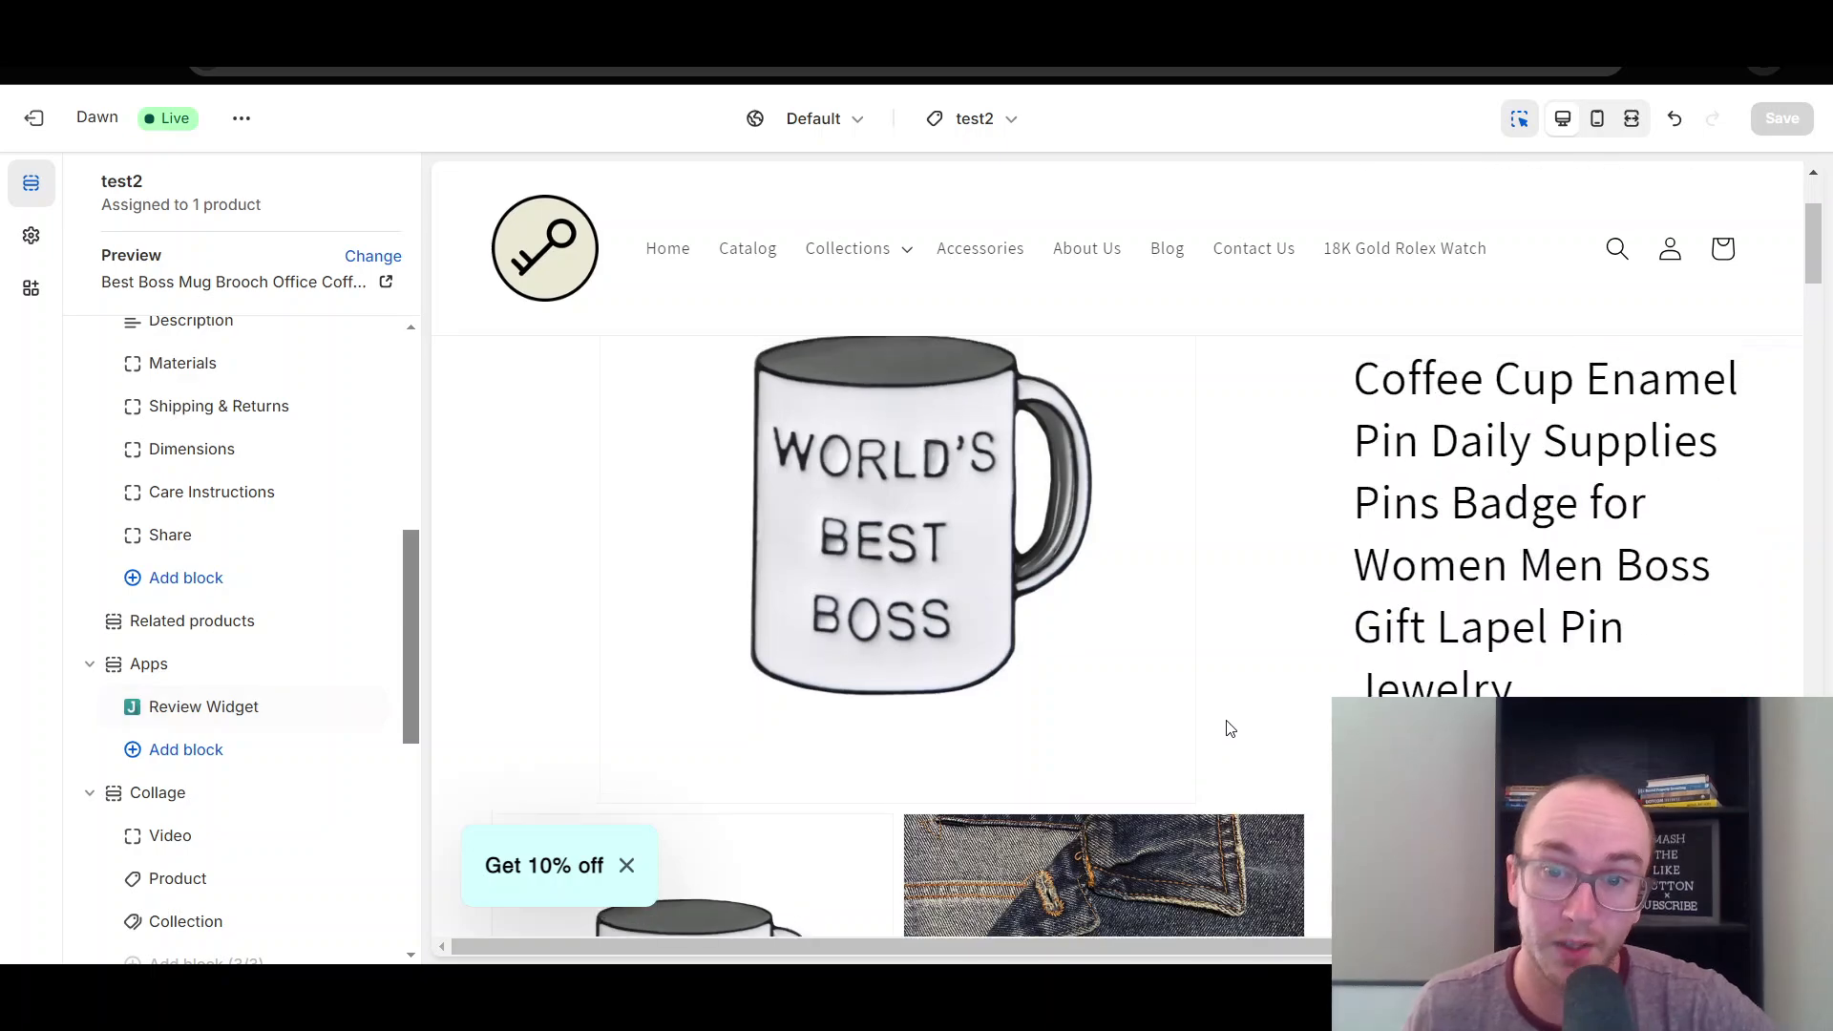
scroll(1230, 729, down, 10)
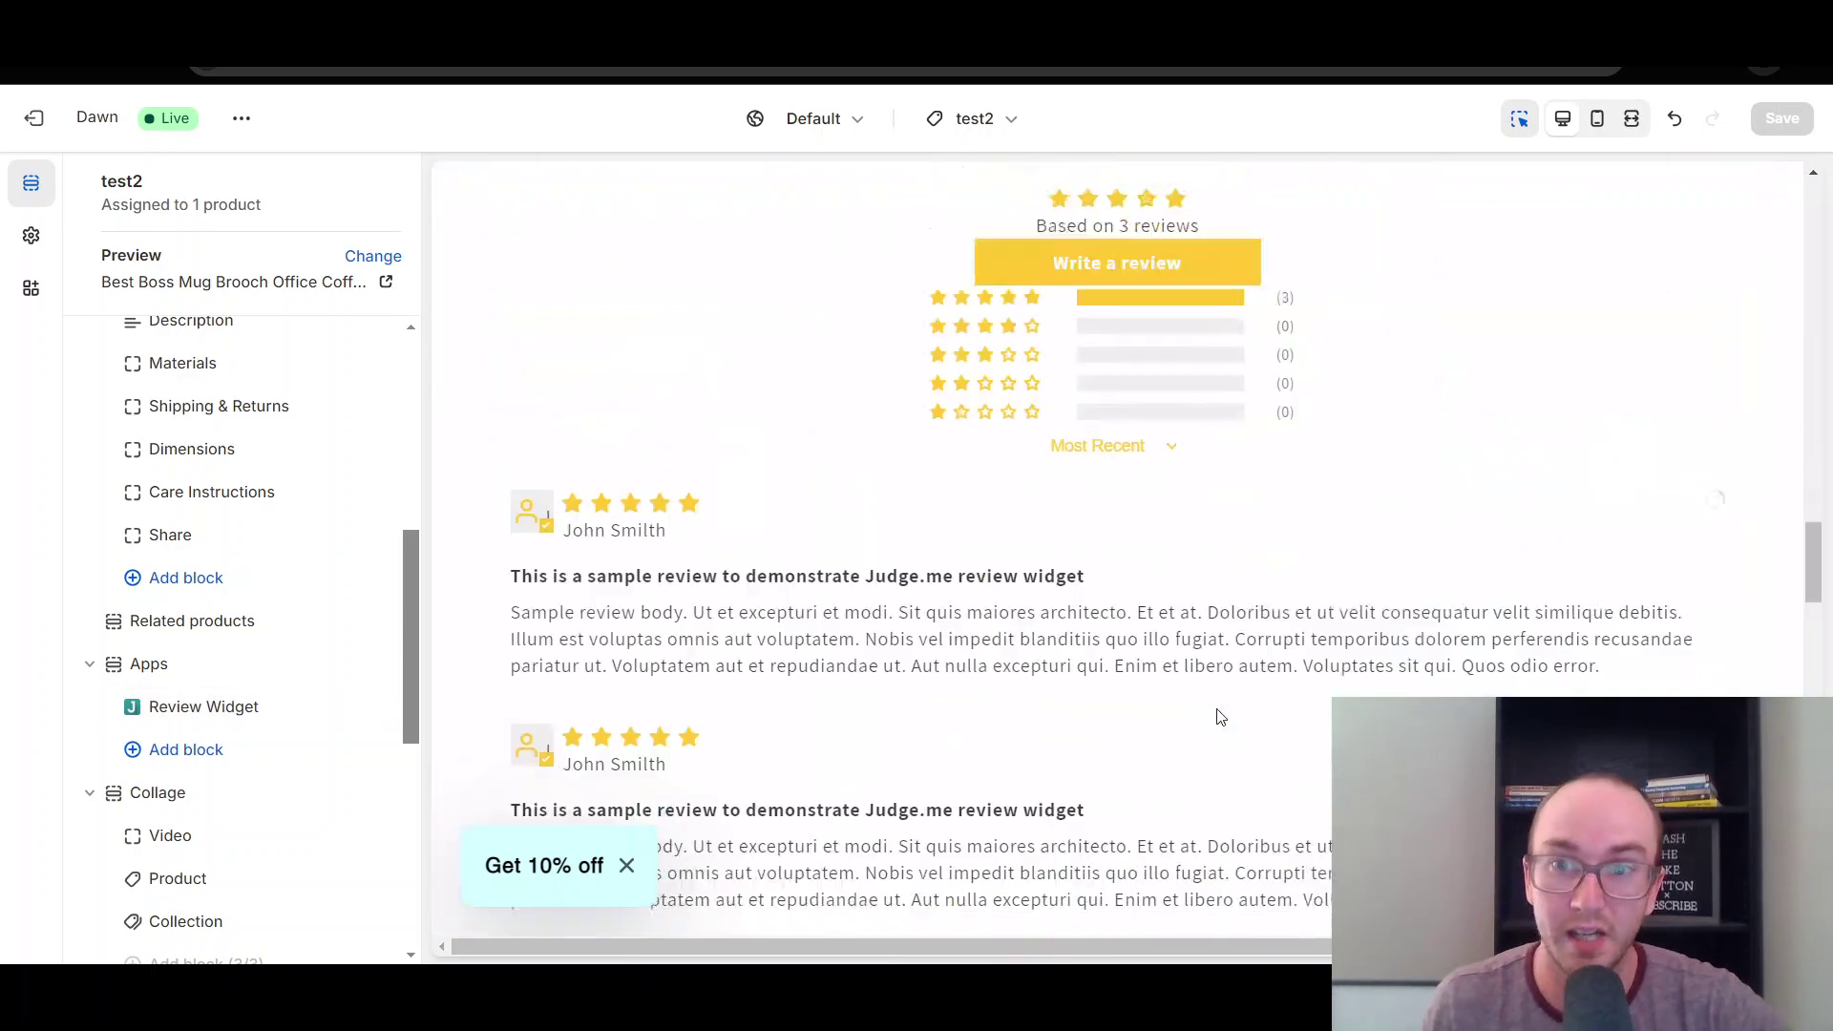
scroll(1220, 716, down, 5)
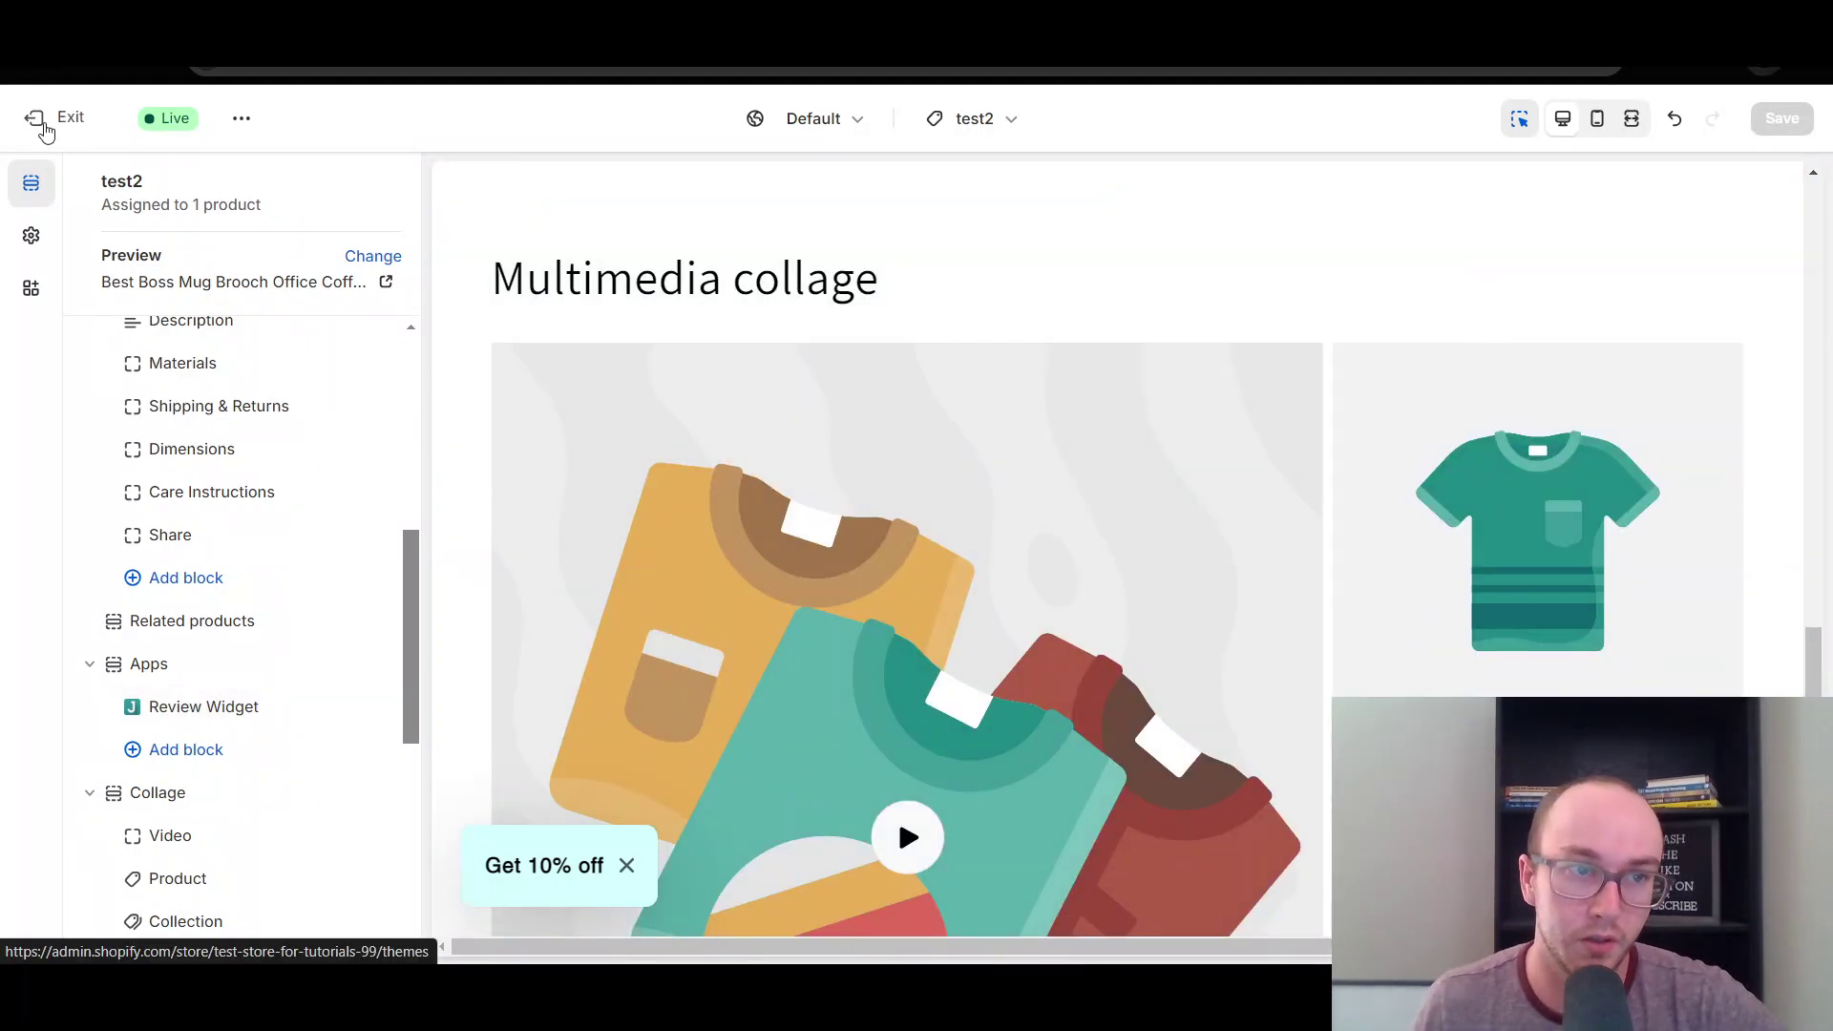
Exit the theme editor and open the GD Simple Fashion stud earring product from the store's product list.
click(59, 116)
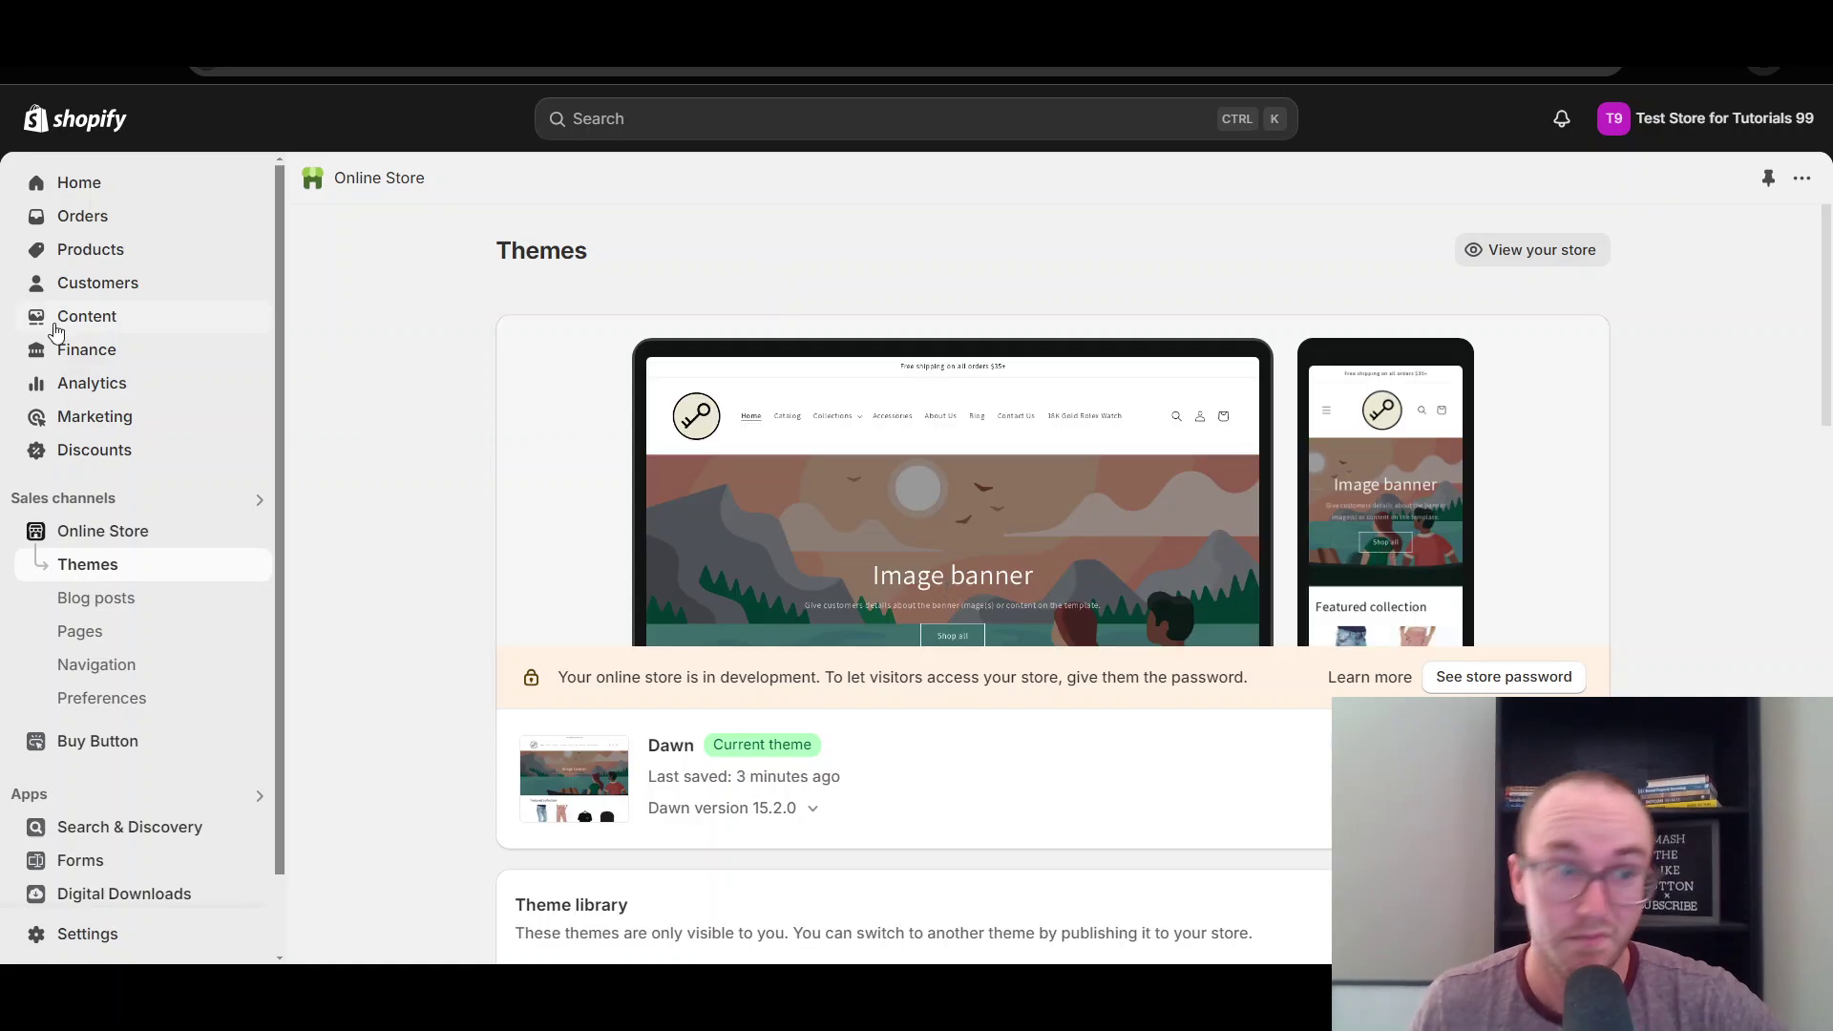
click(66, 259)
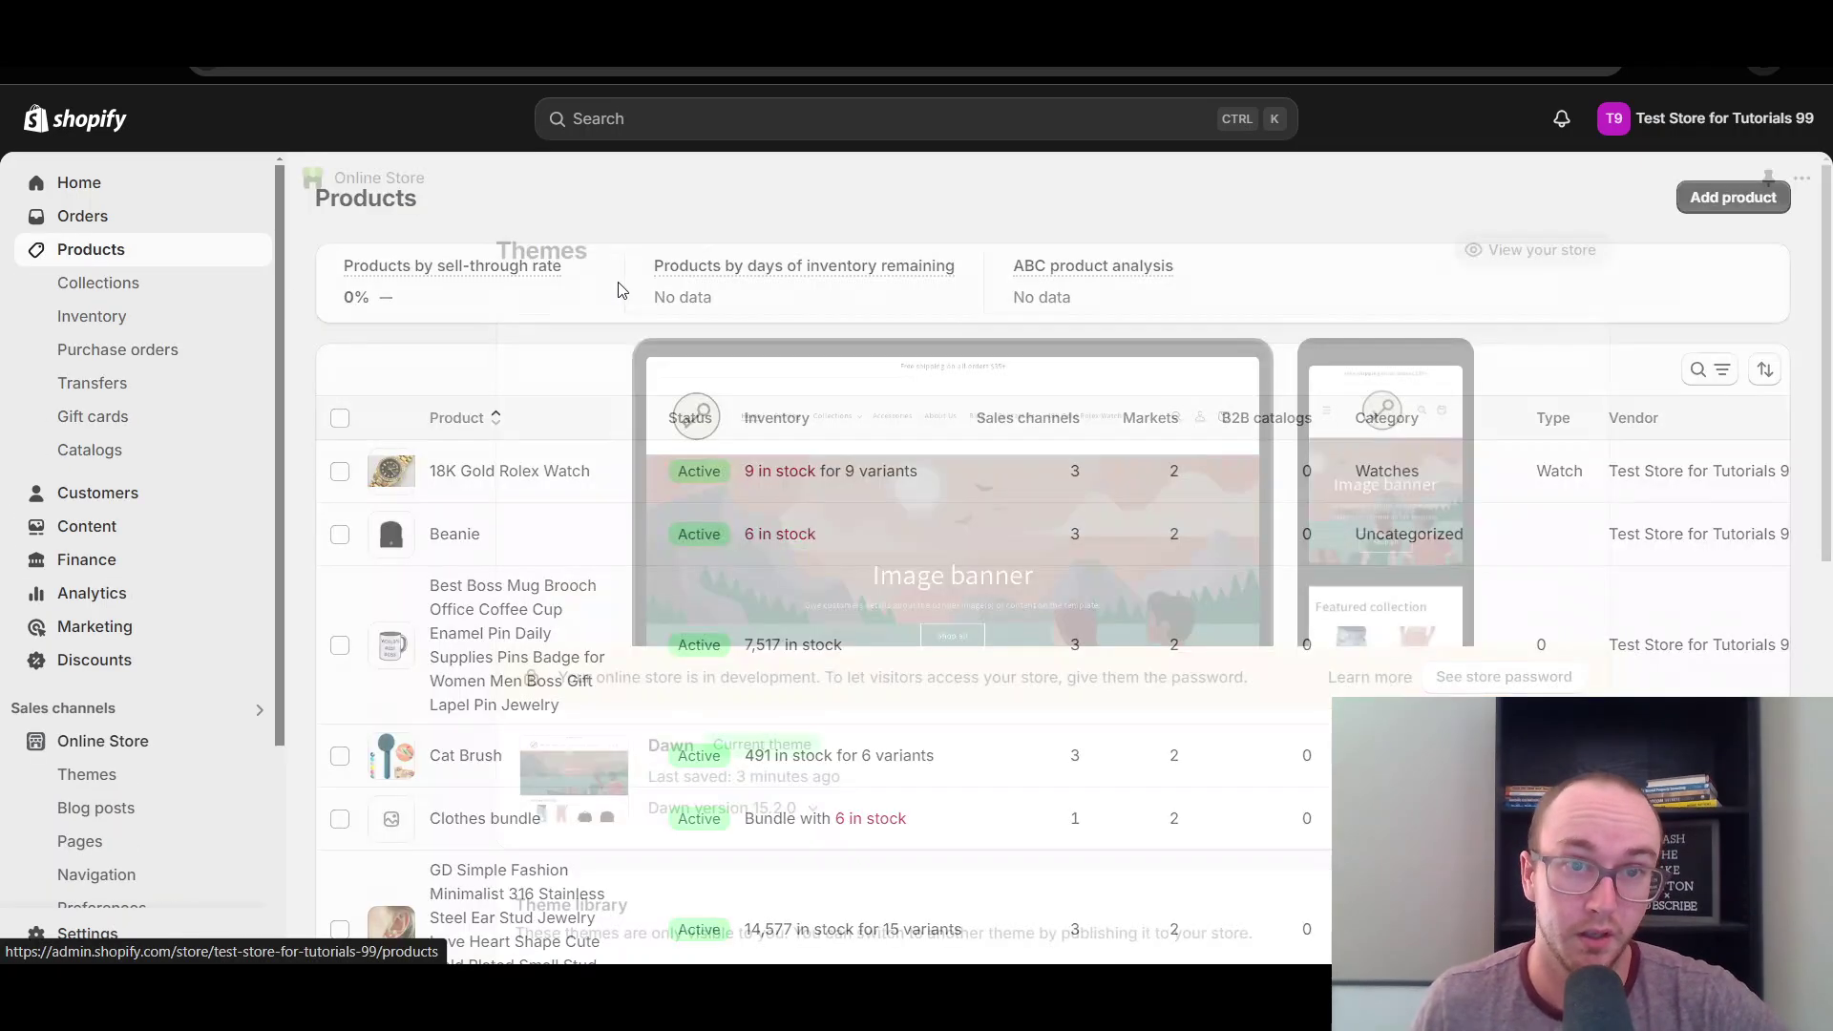
scroll(504, 633, down, 10)
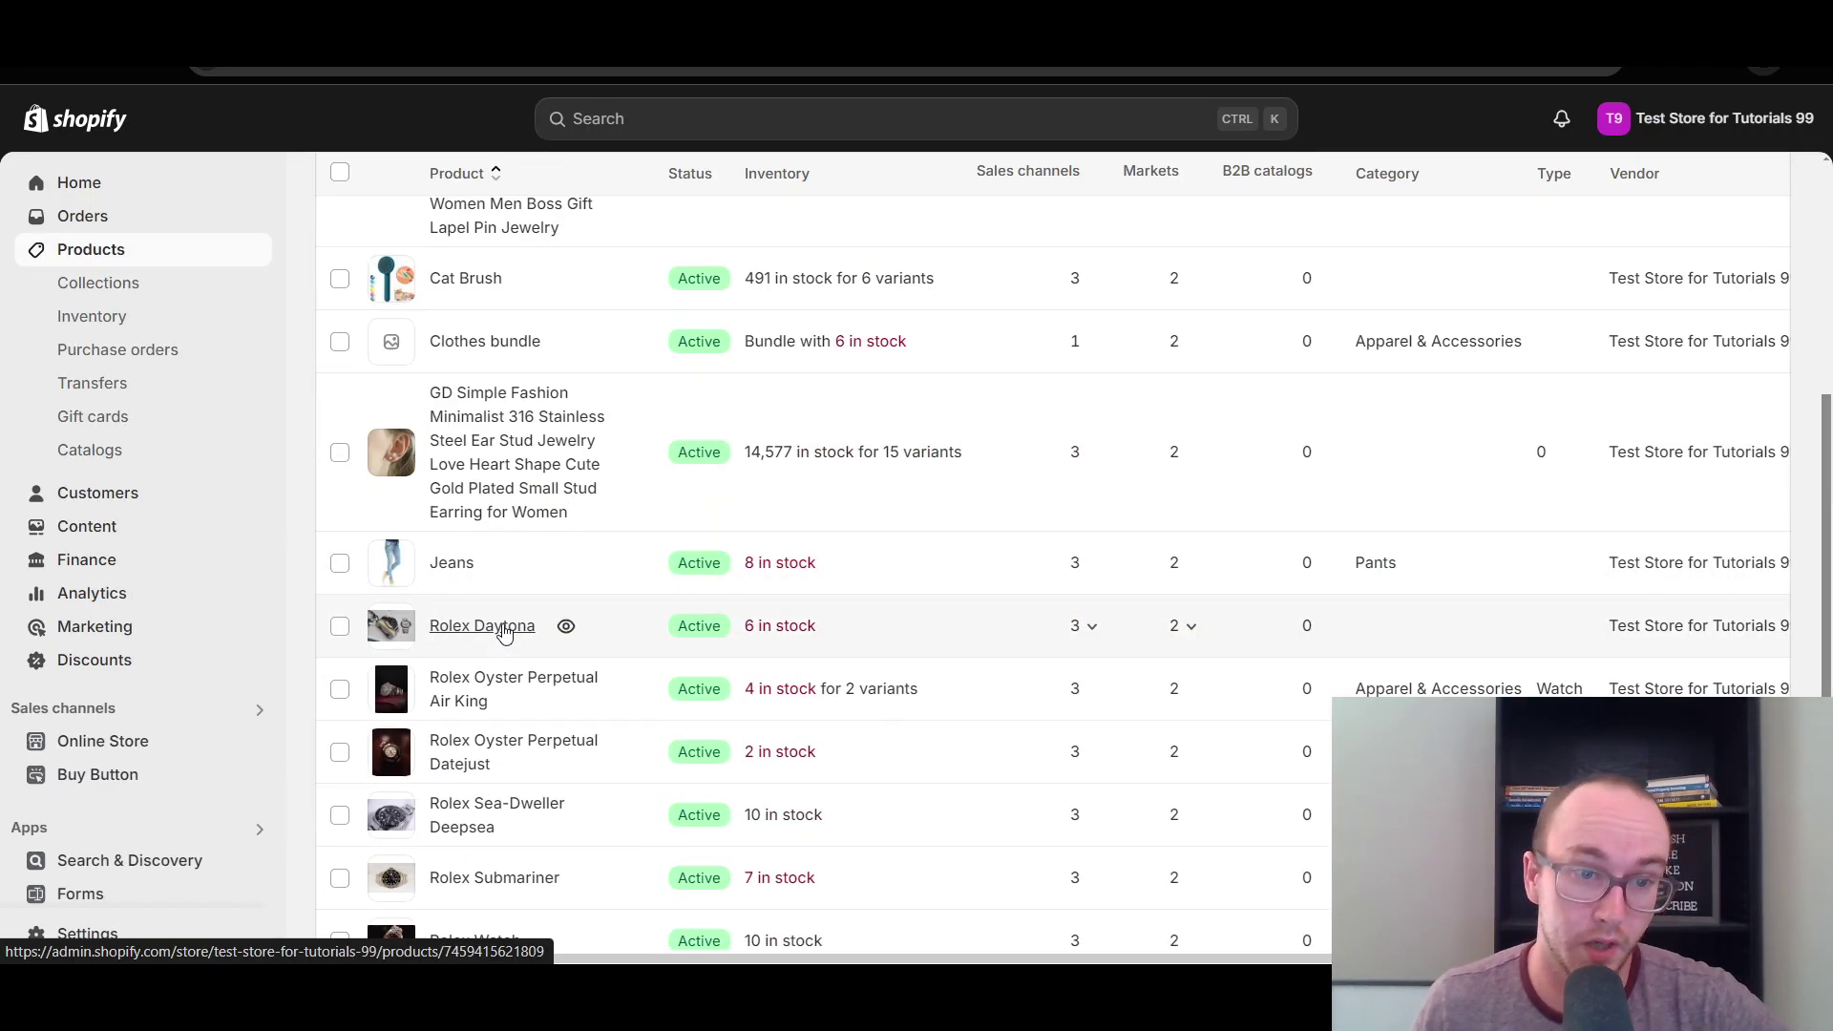
scroll(480, 772, up, 5)
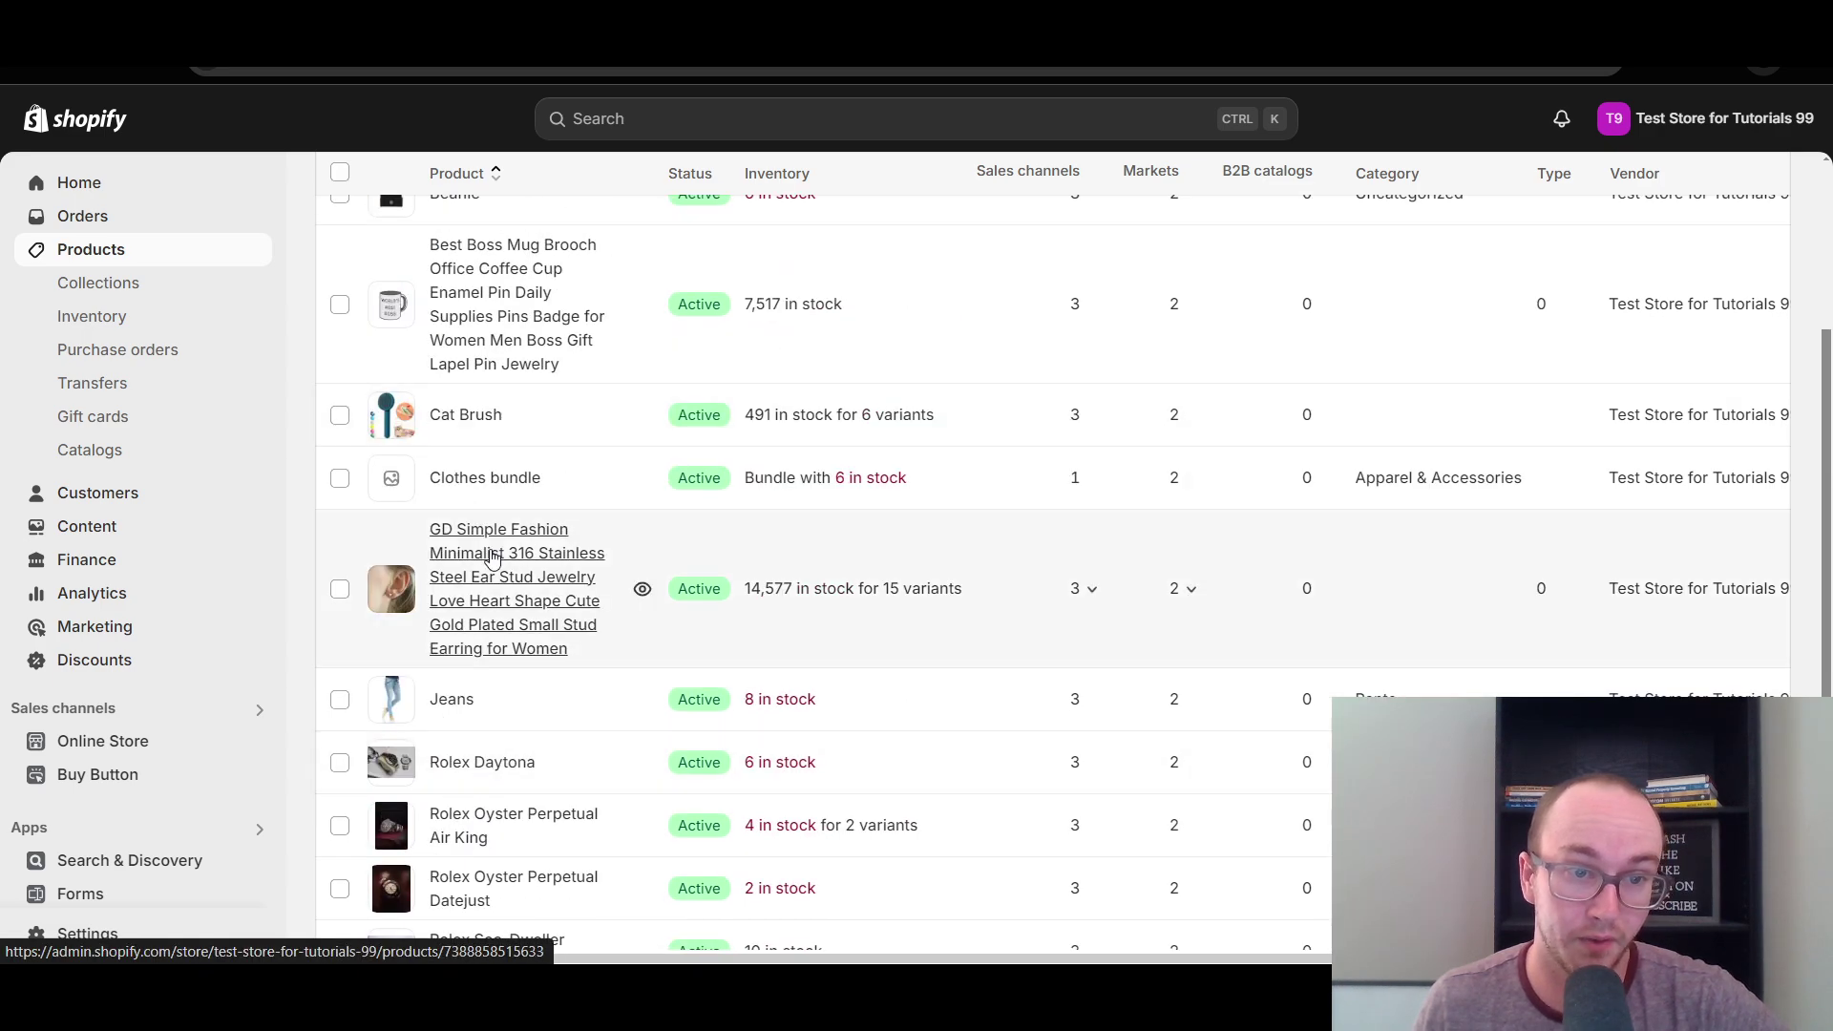
click(495, 562)
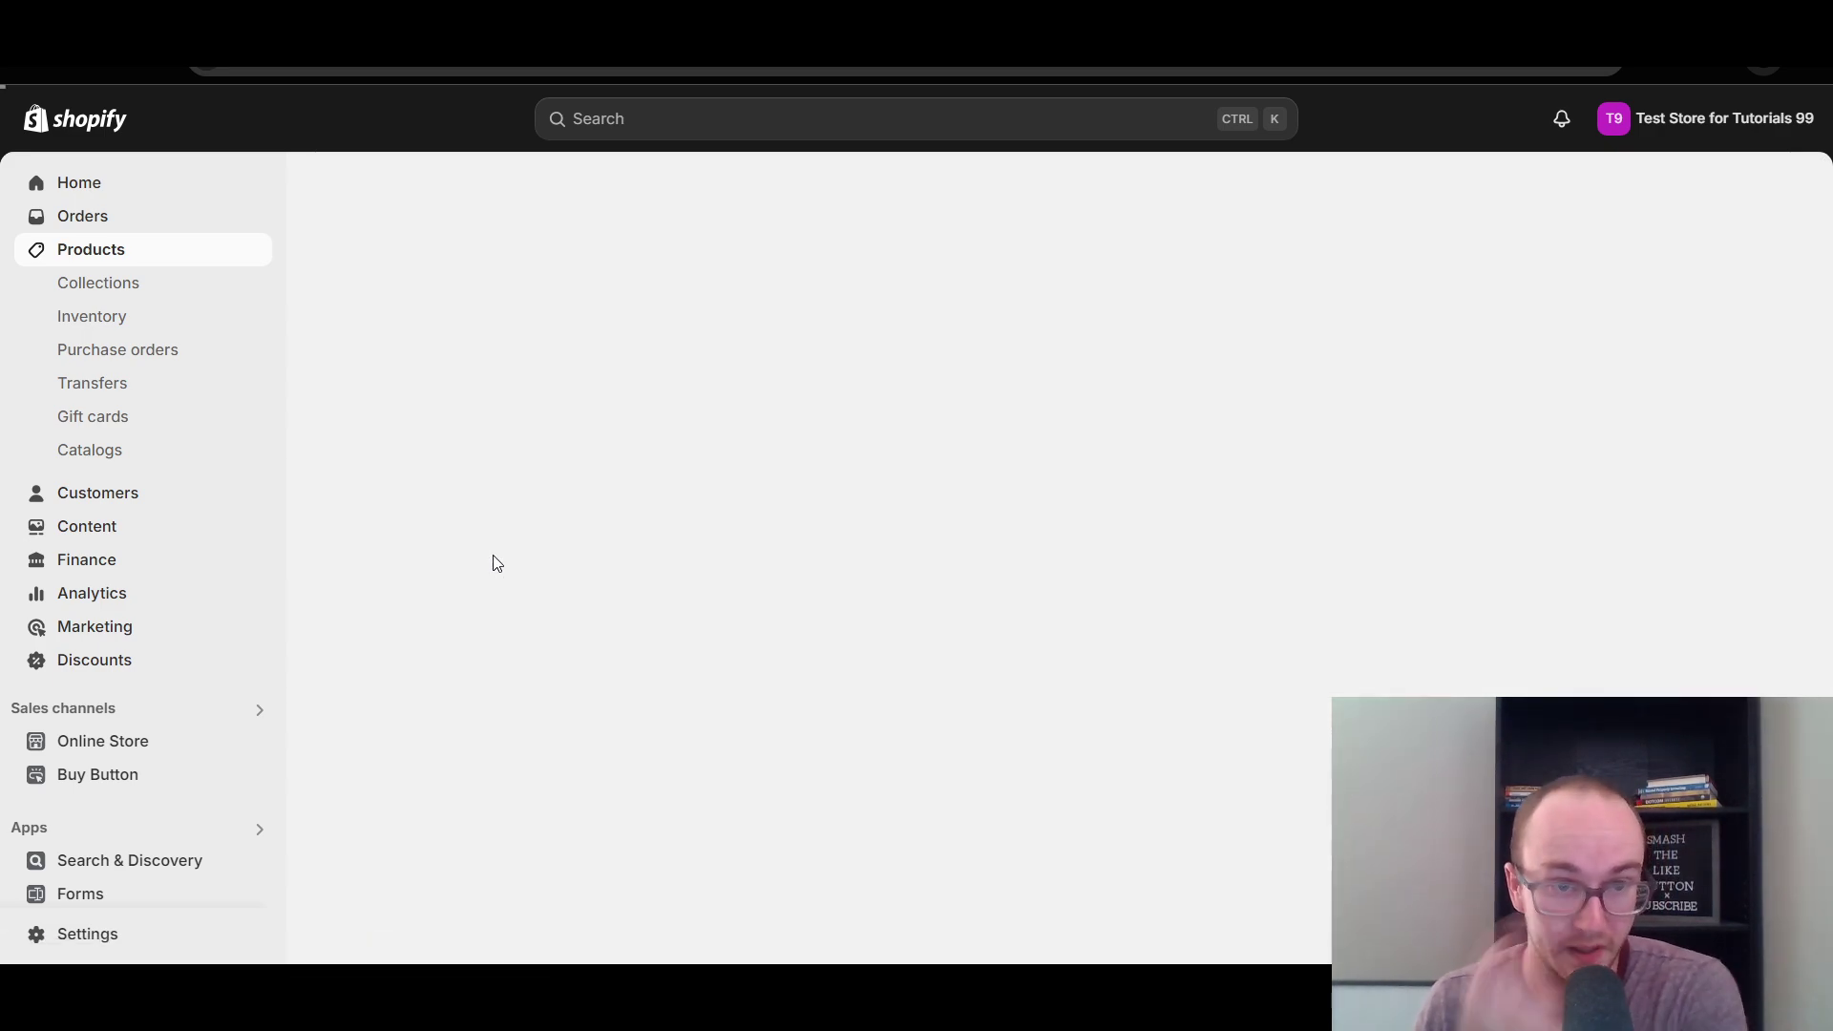
key(alt+Left)
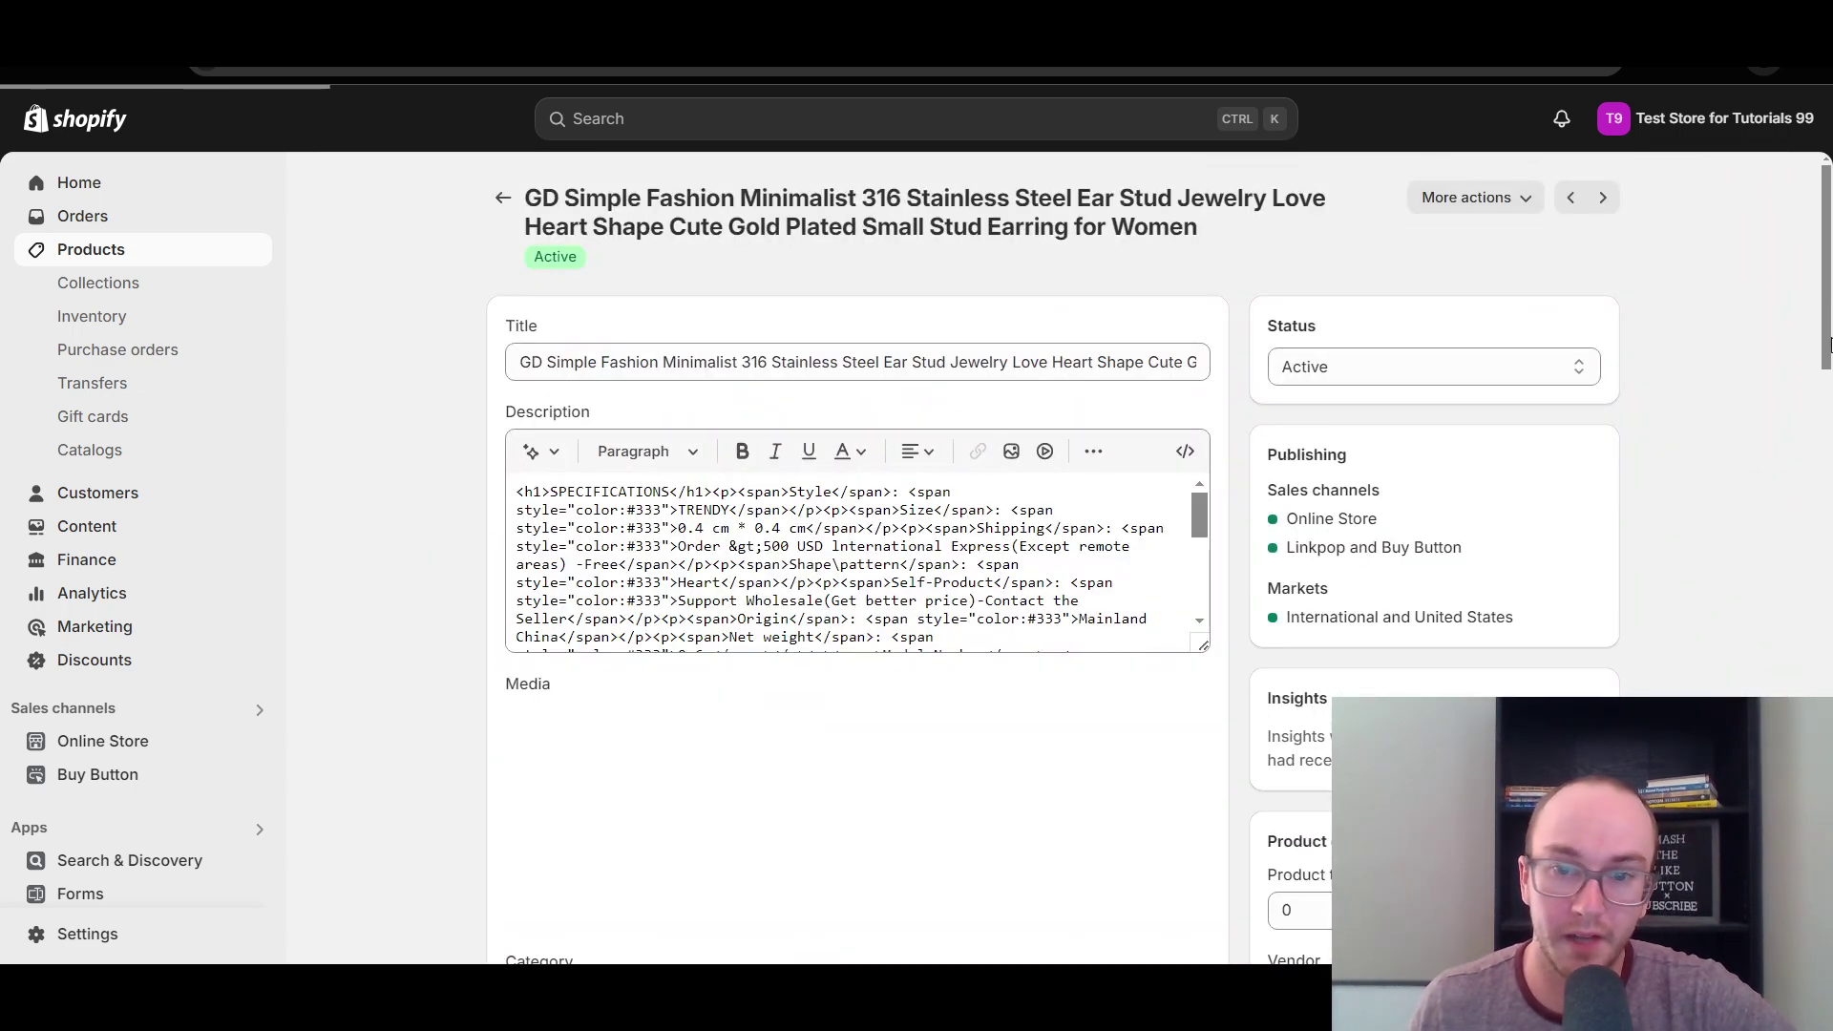
Assign the test2 theme template to the stud earring product and save the product.
drag(1830, 277, 1807, 514)
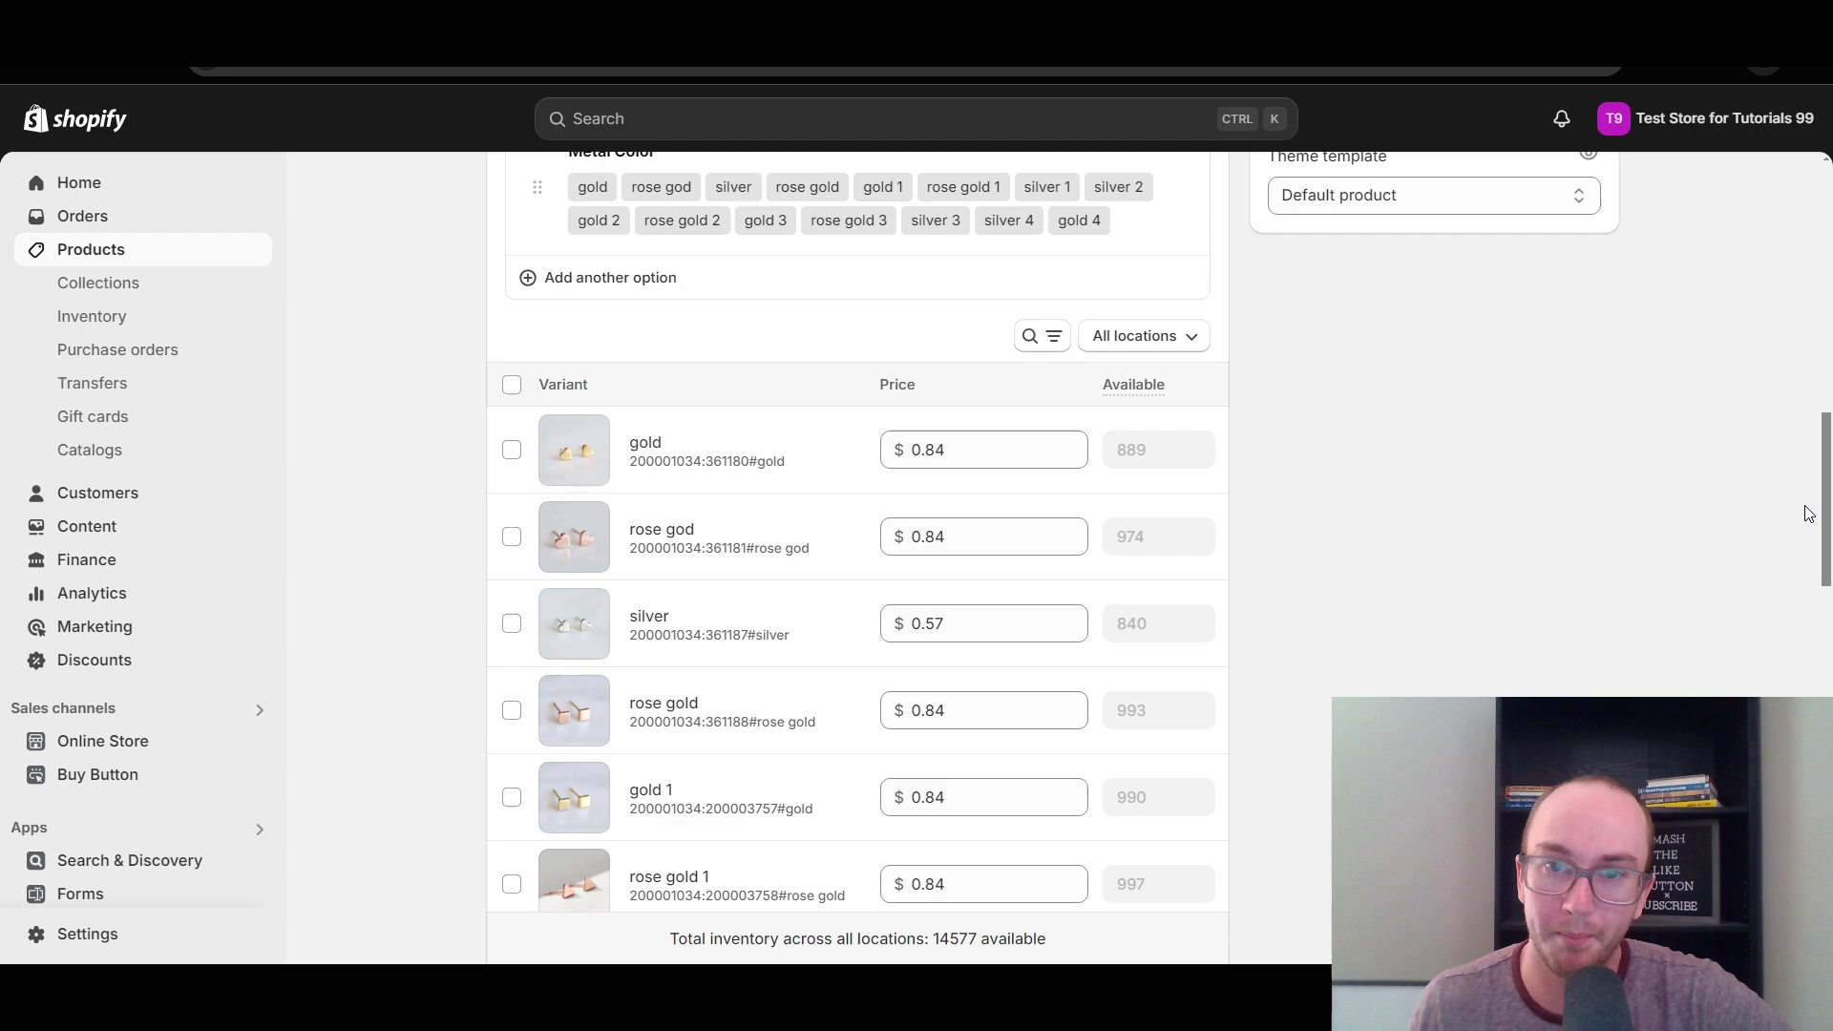
click(1362, 205)
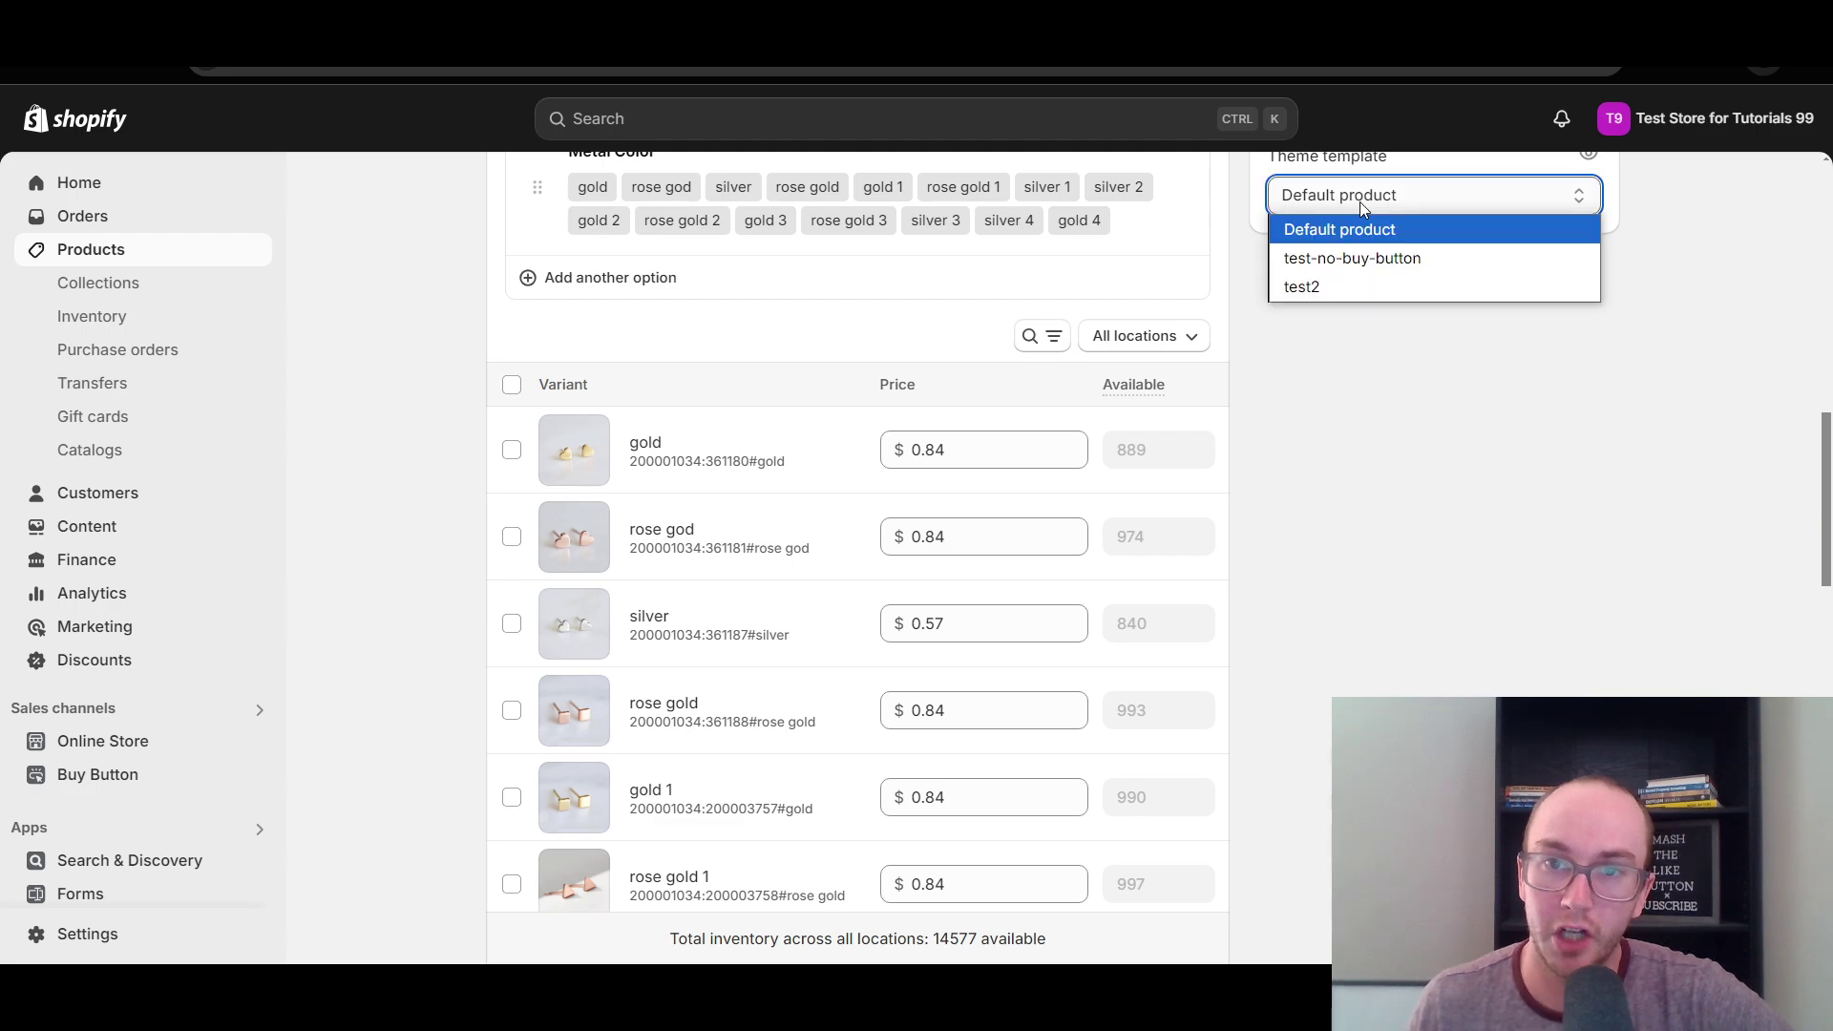
click(1341, 289)
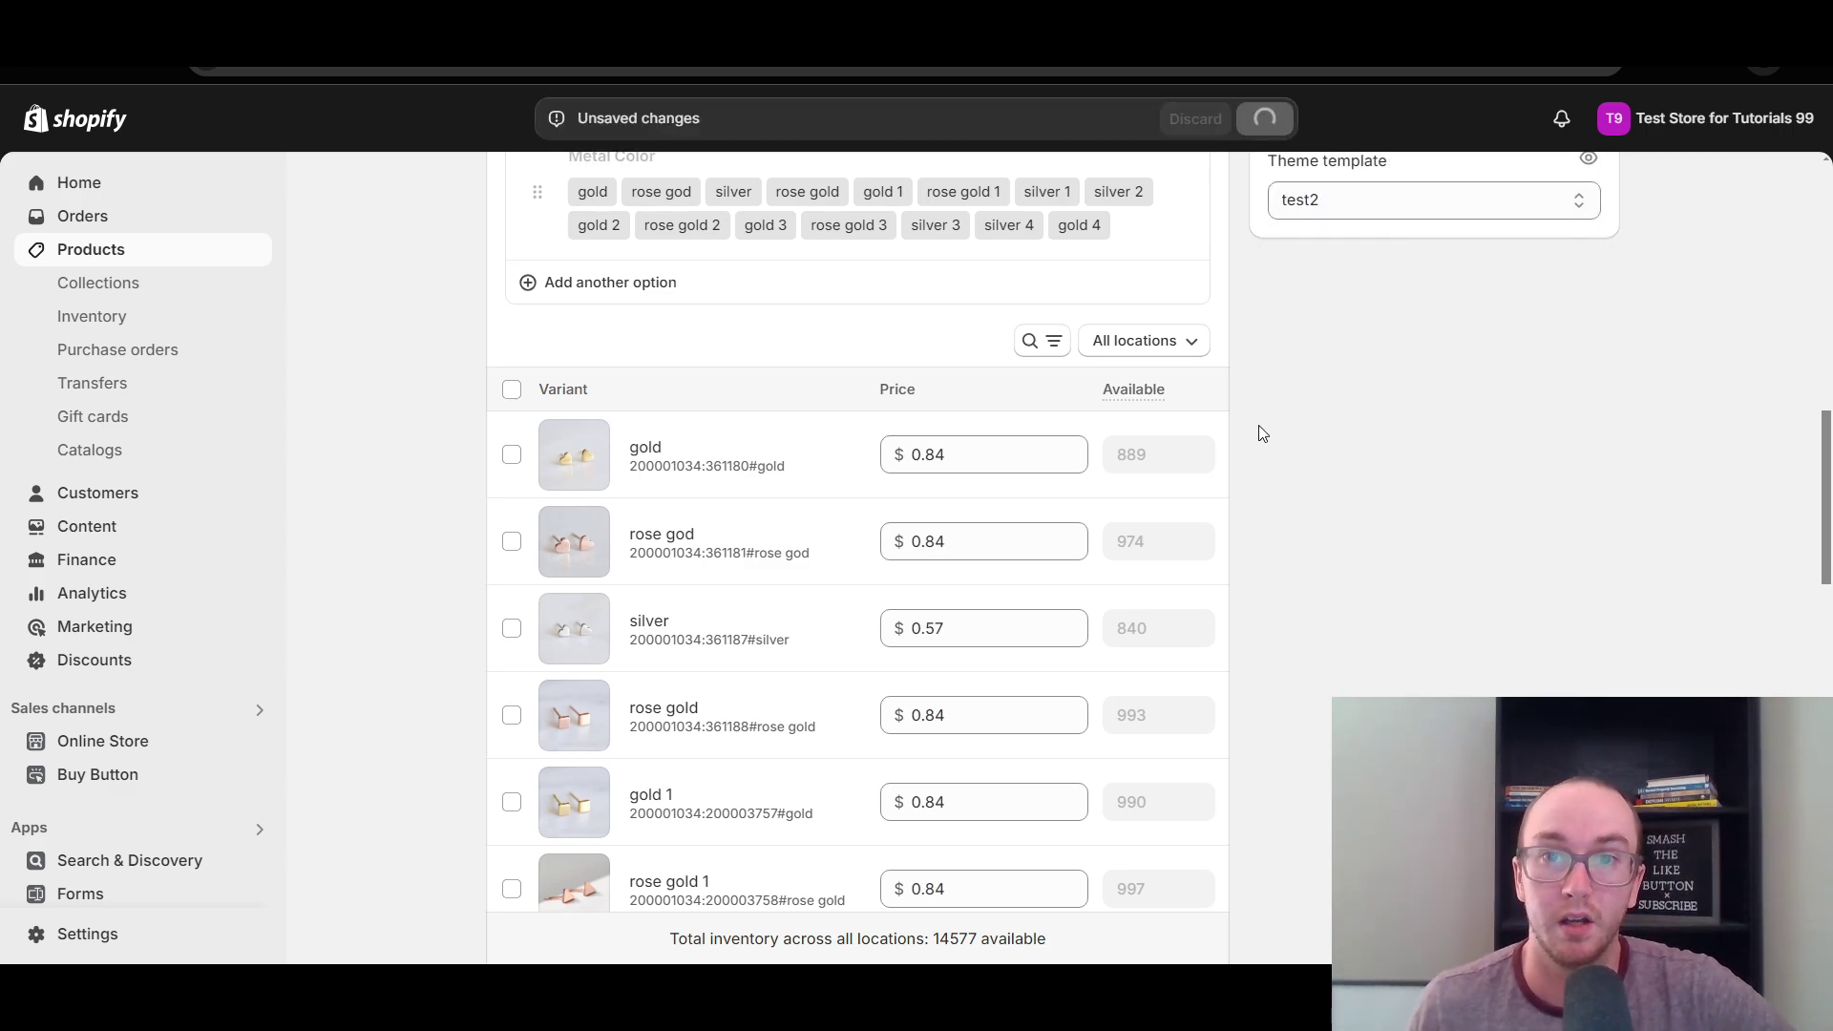
Set the stud earring product's theme template back to Default product and save the product.
scroll(1255, 430, up, 15)
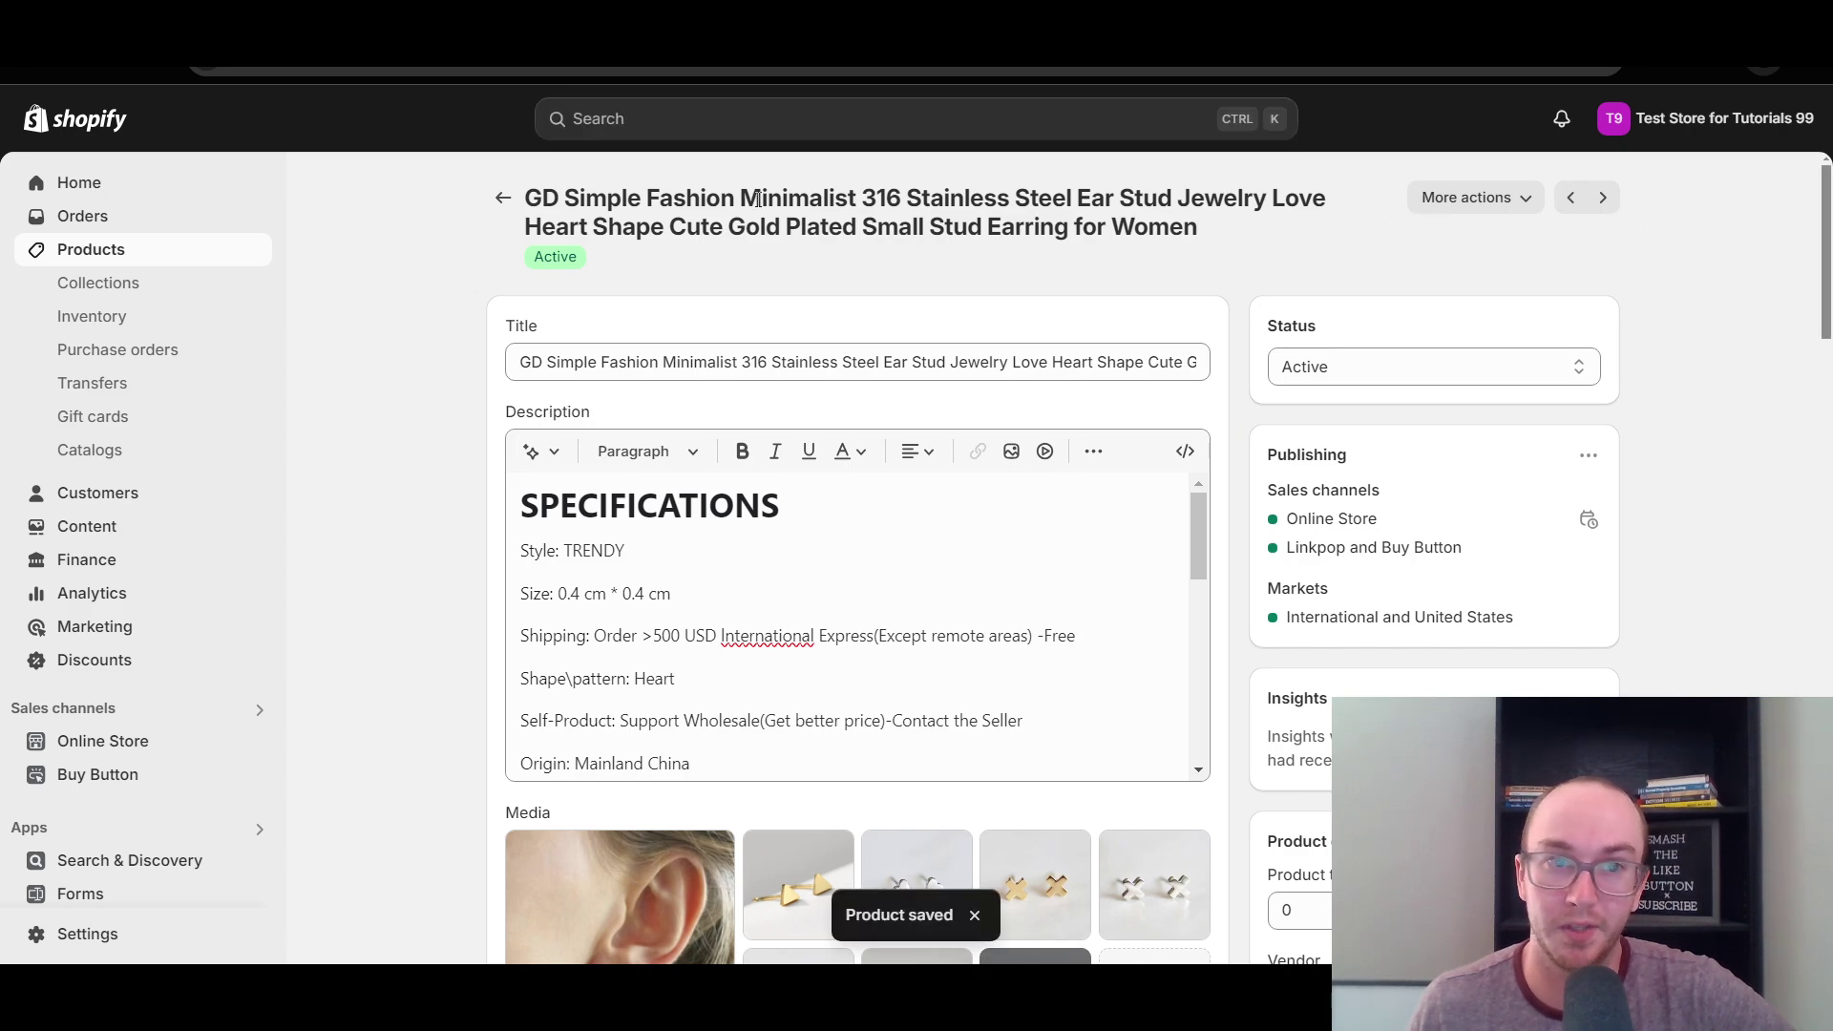
scroll(1786, 287, down, 8)
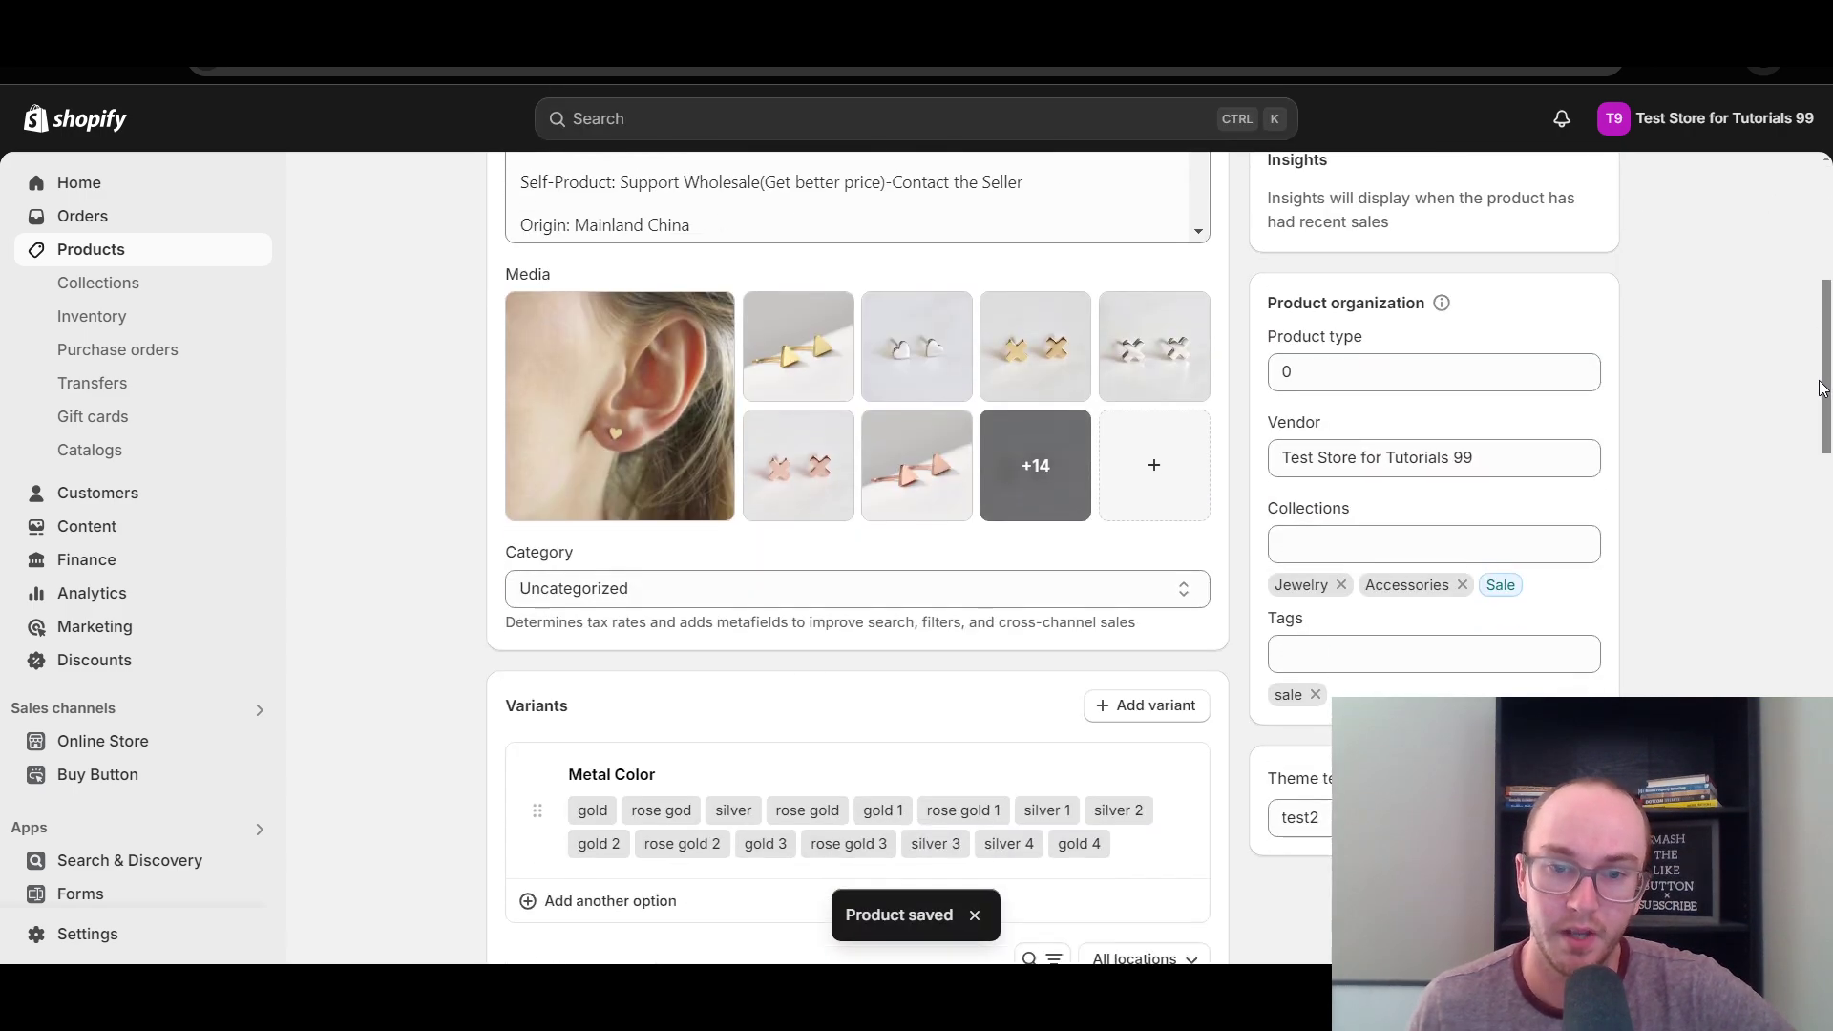
scroll(1784, 443, down, 3)
click(1348, 387)
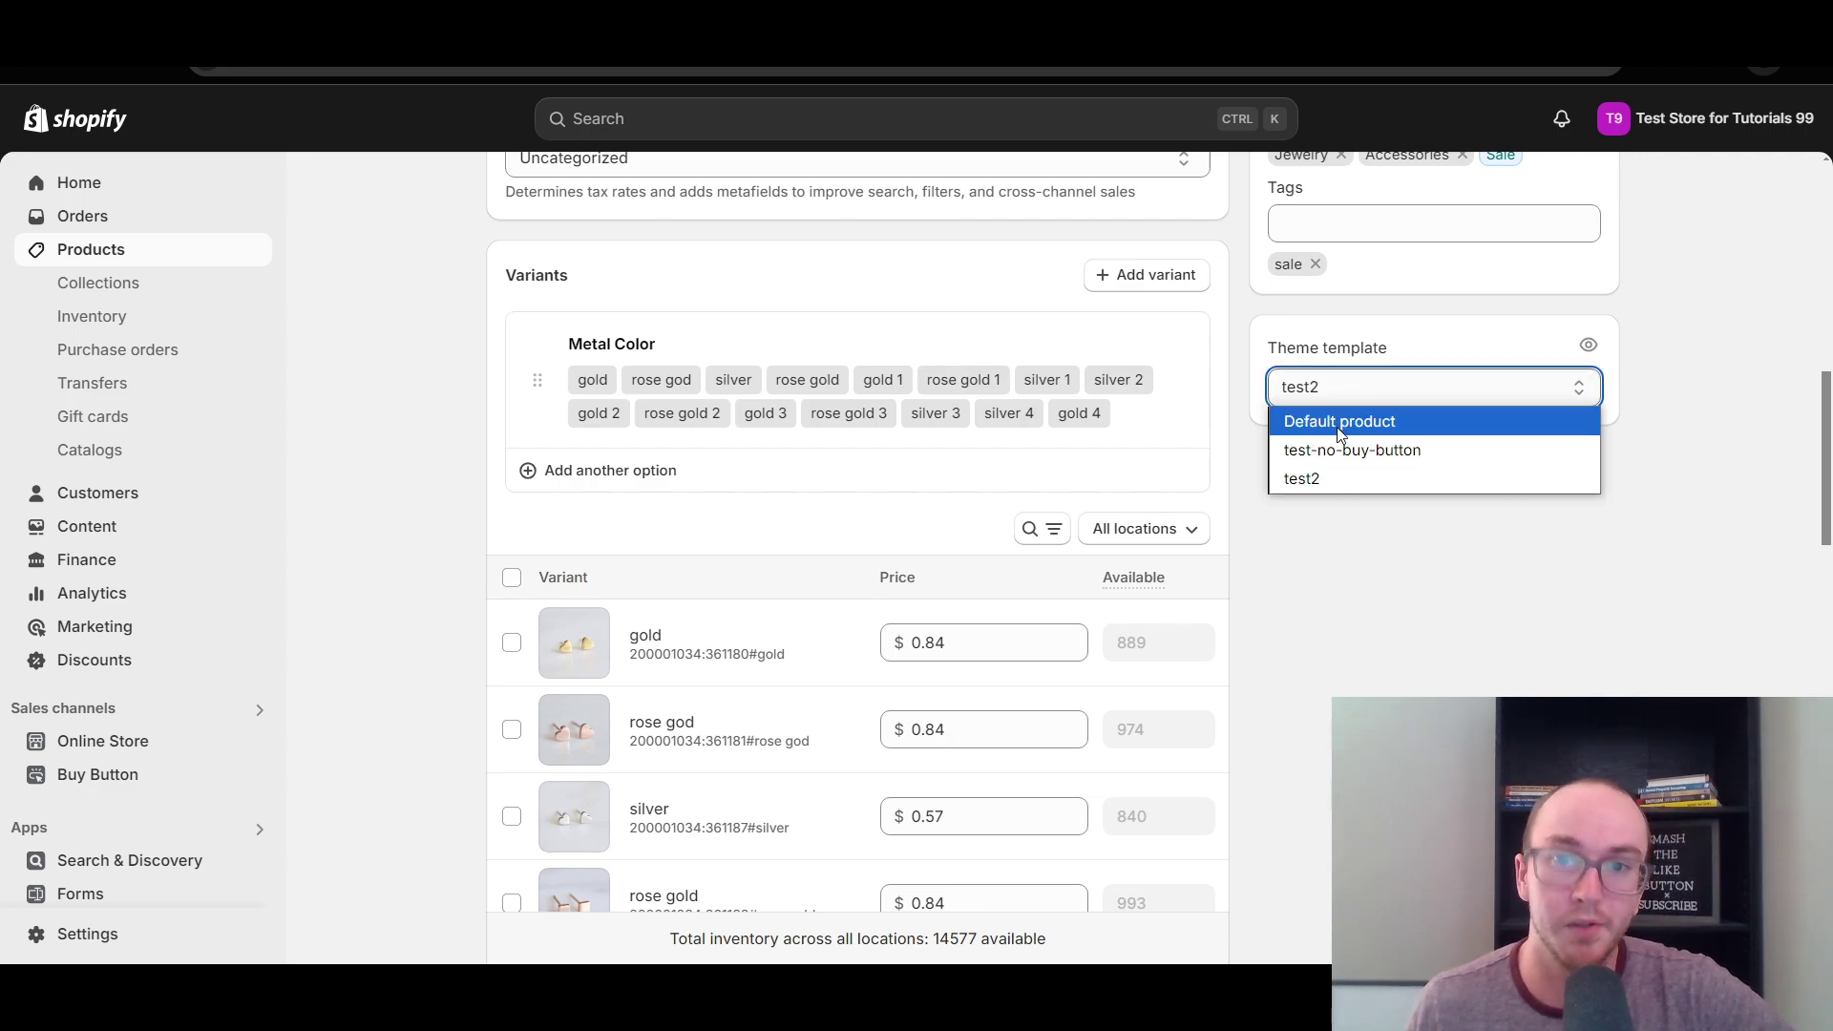
click(1362, 423)
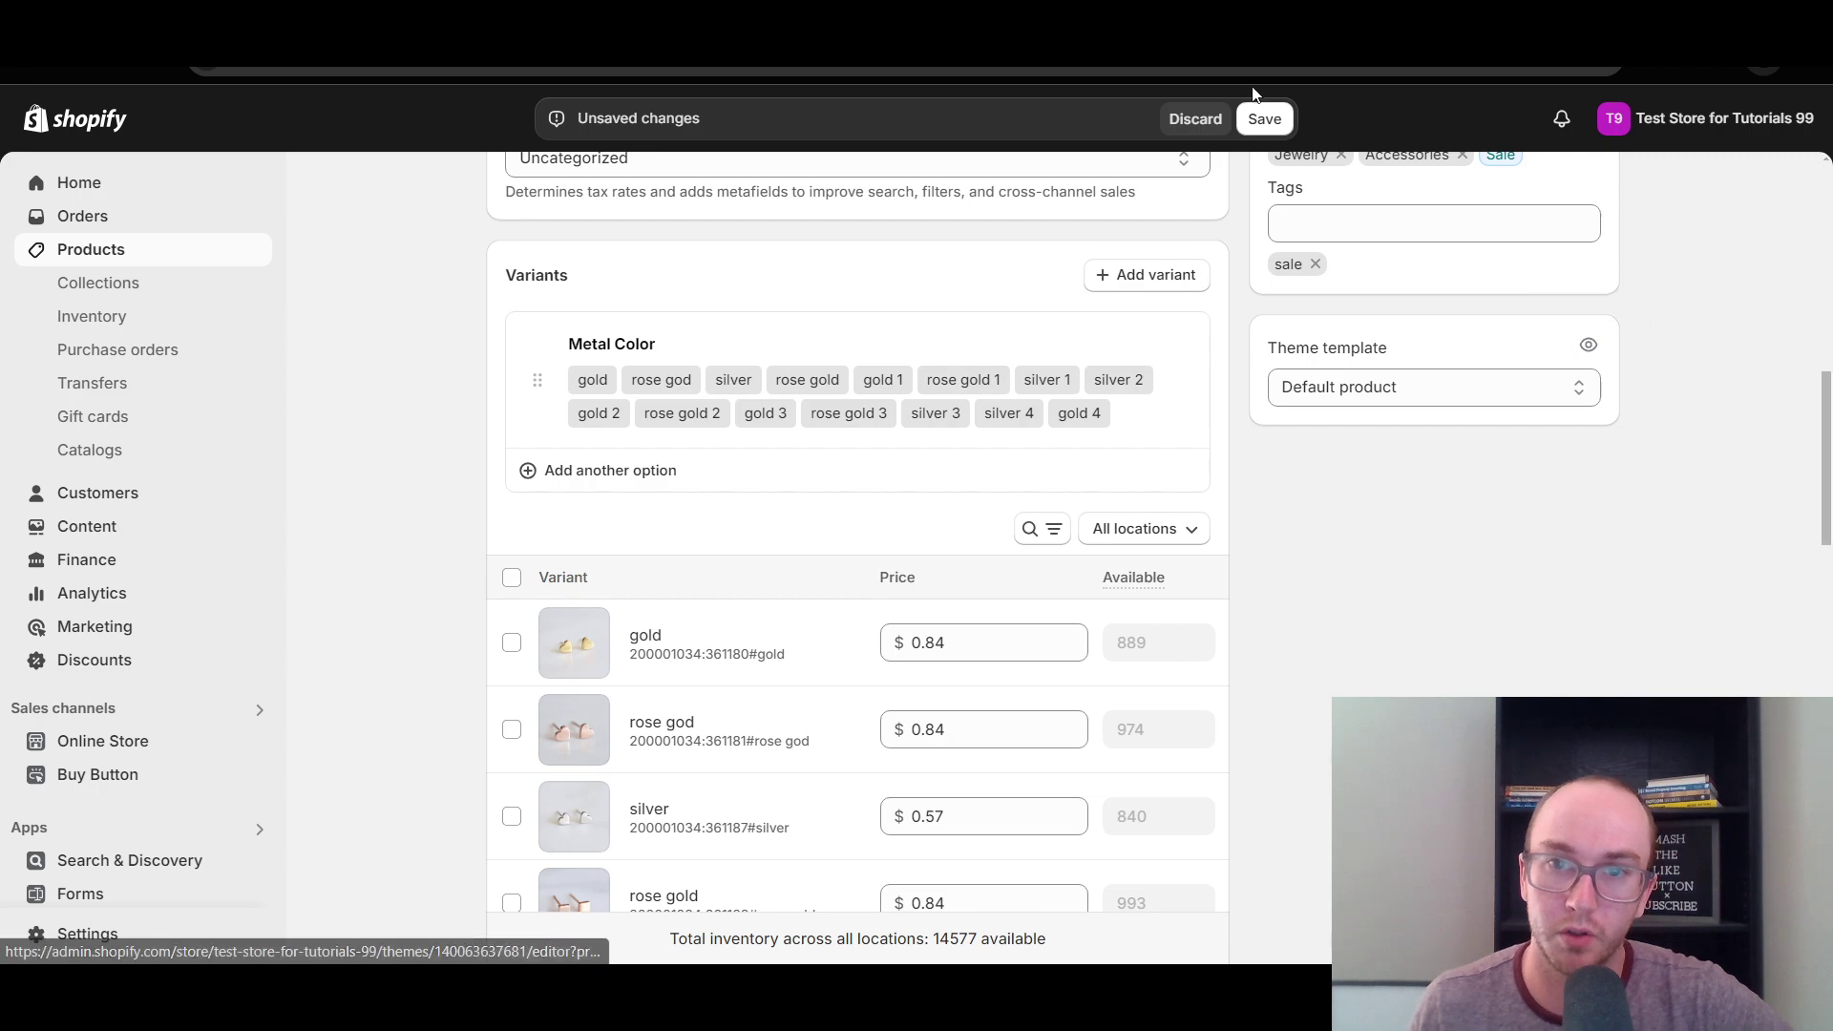
click(1261, 117)
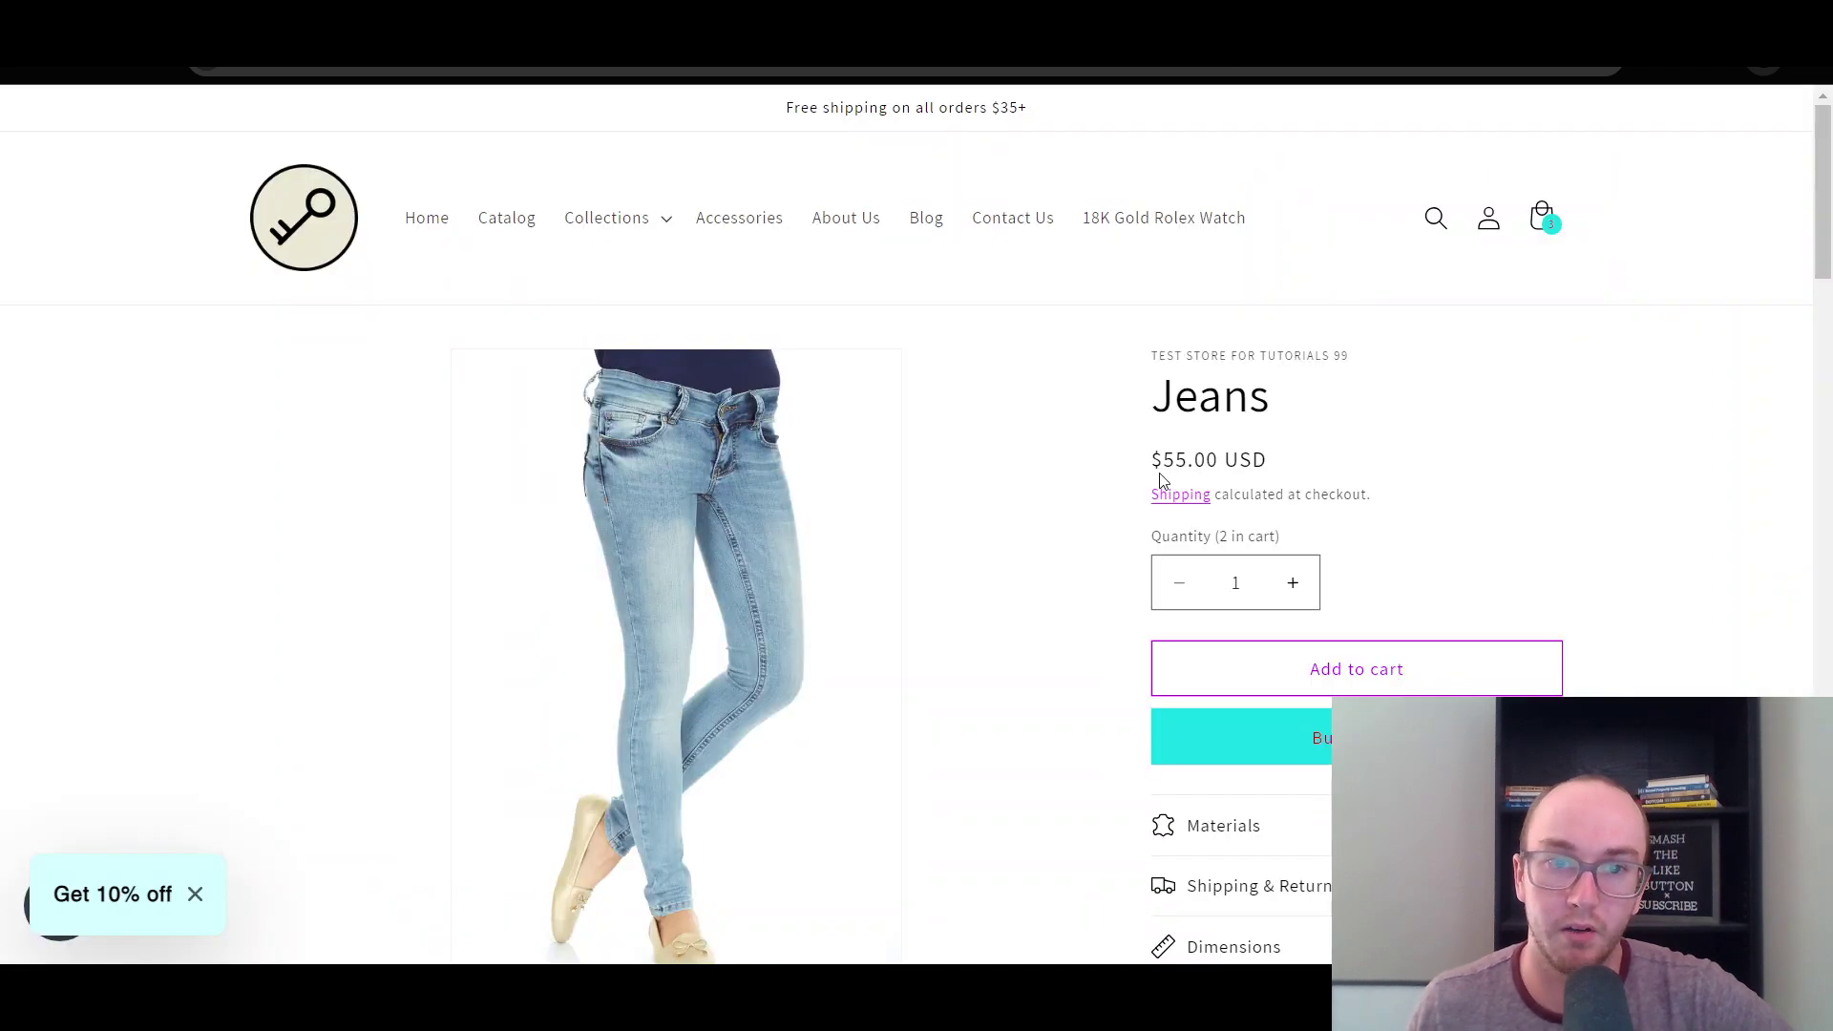
Switch to the live store and review the Jeans page, followed by the home page down to its Featured collection.
drag(1825, 189, 1782, 630)
scroll(901, 487, up, 20)
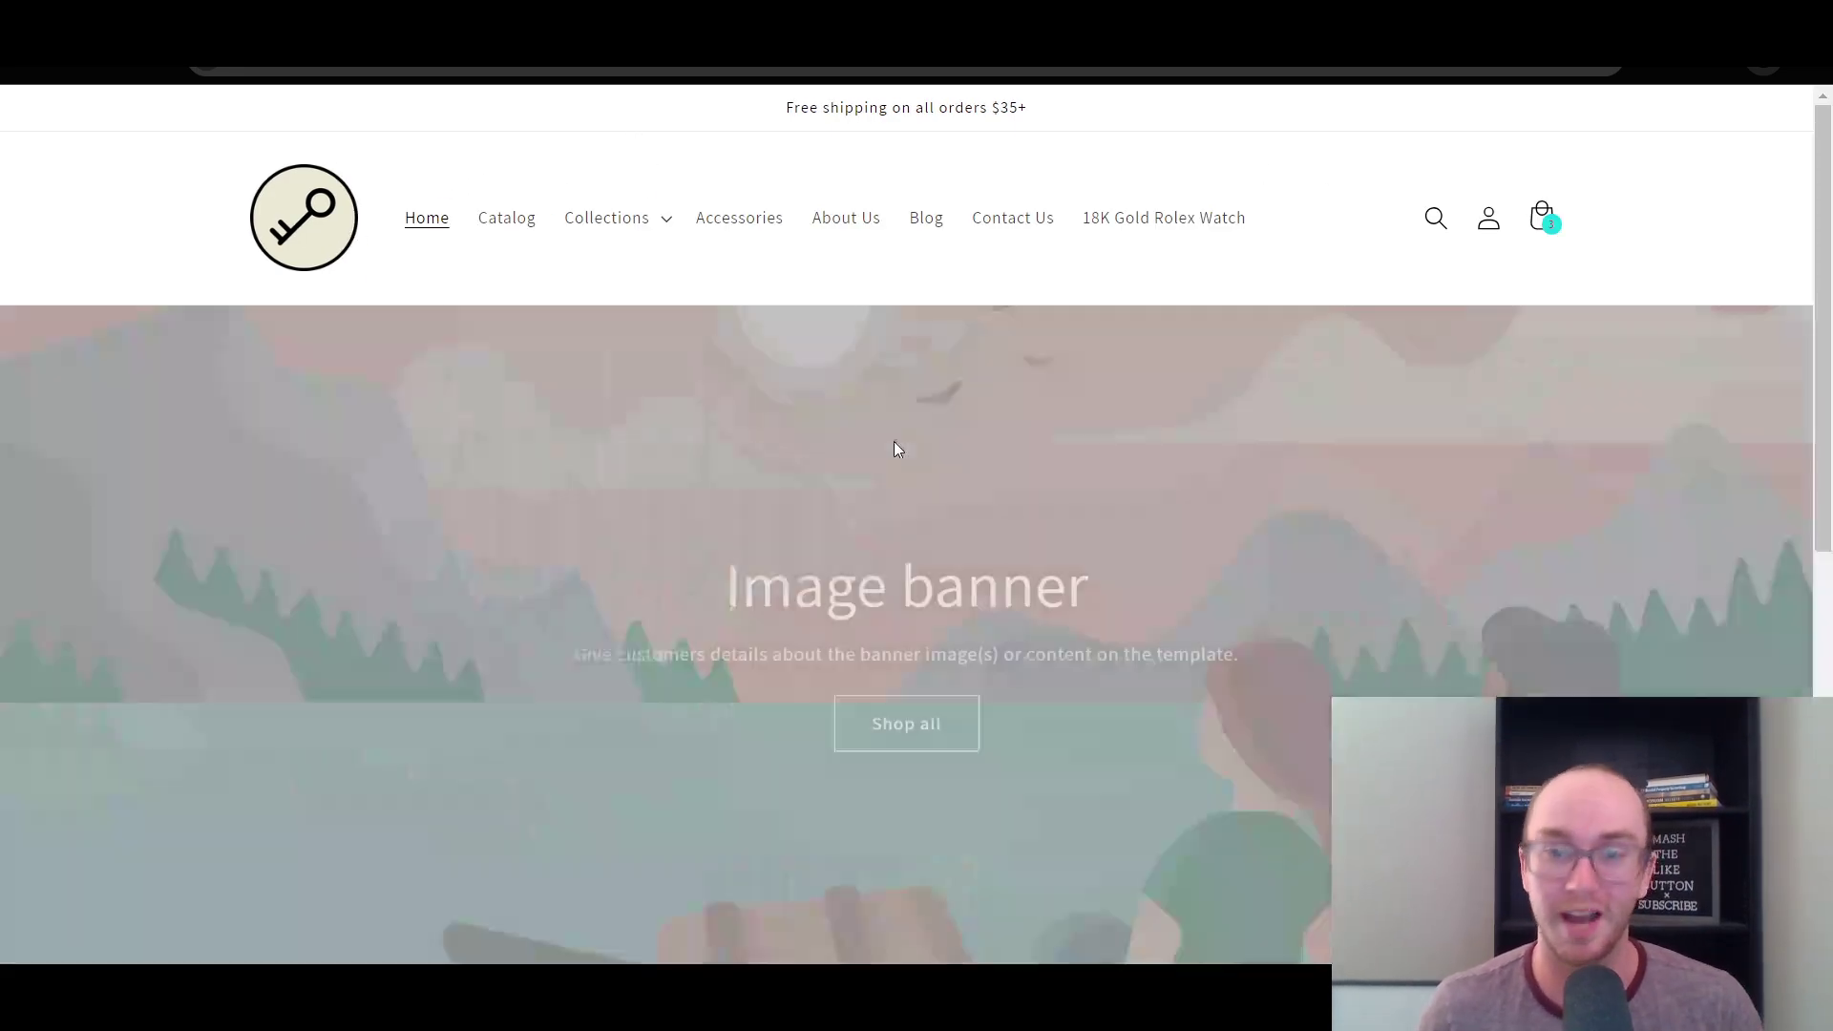
scroll(893, 441, down, 10)
scroll(865, 552, down, 10)
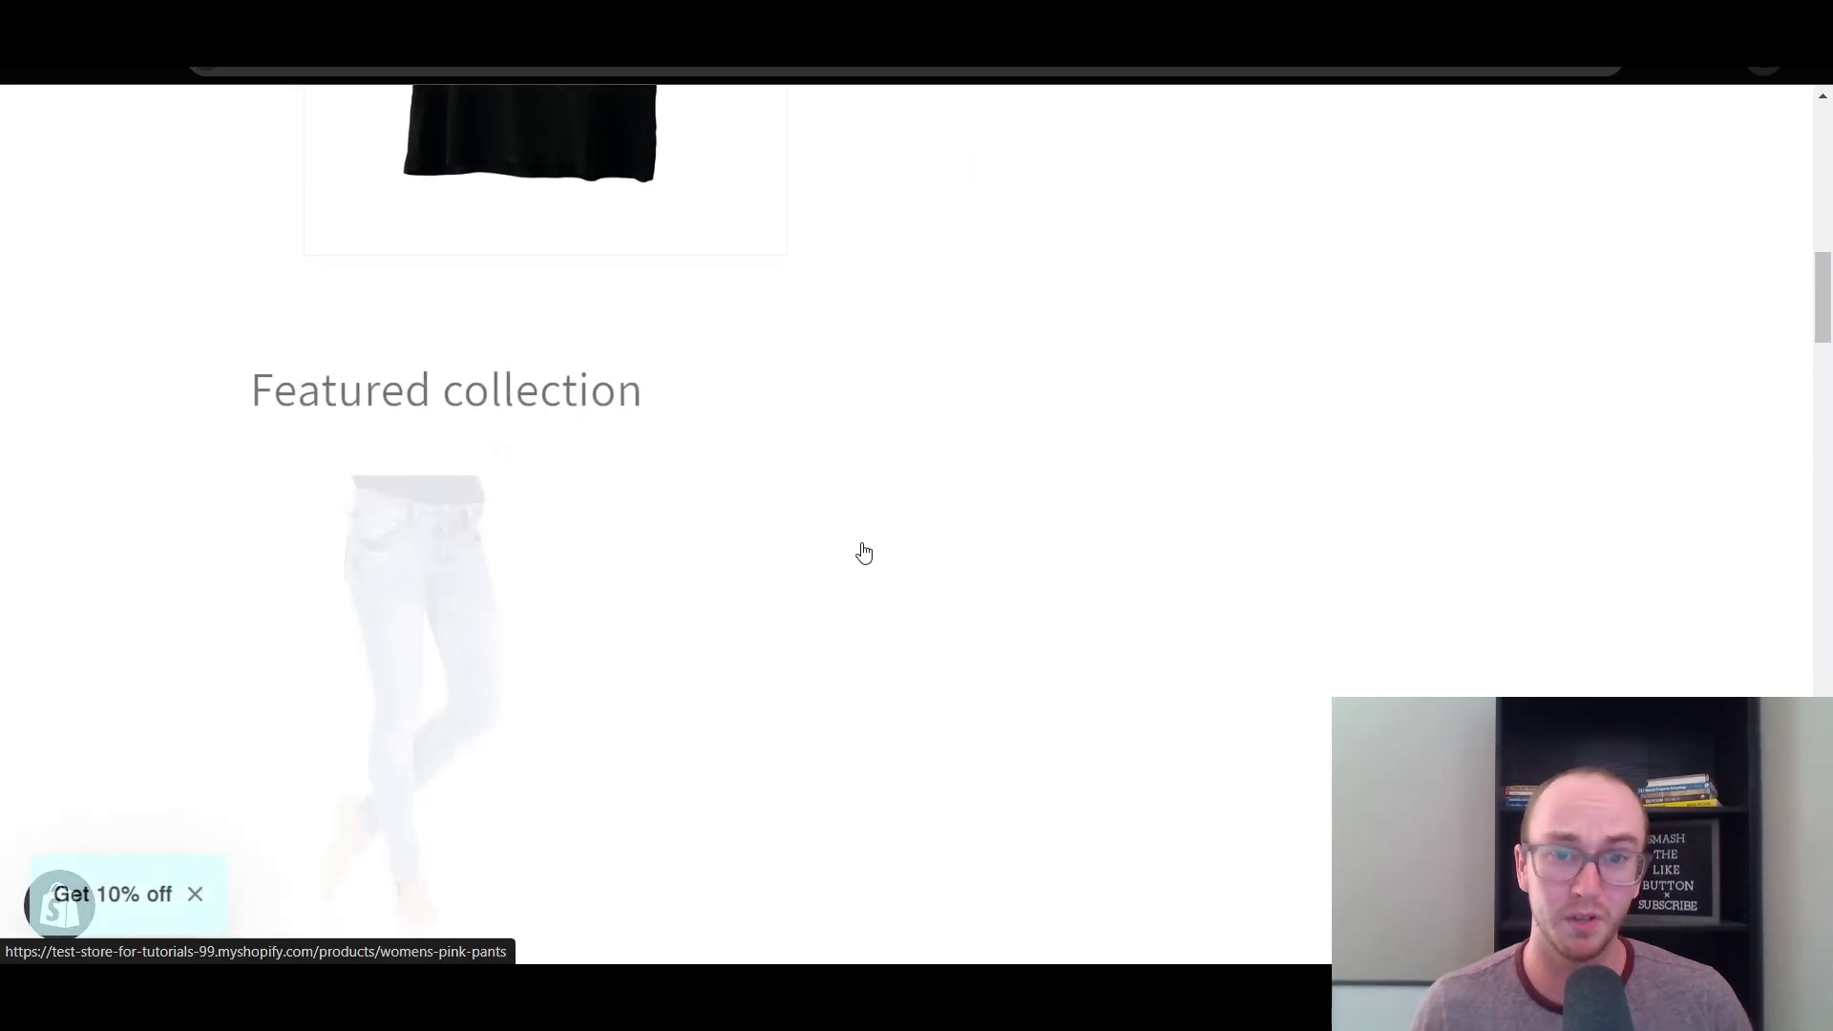
scroll(865, 552, up, 15)
scroll(864, 552, up, 2)
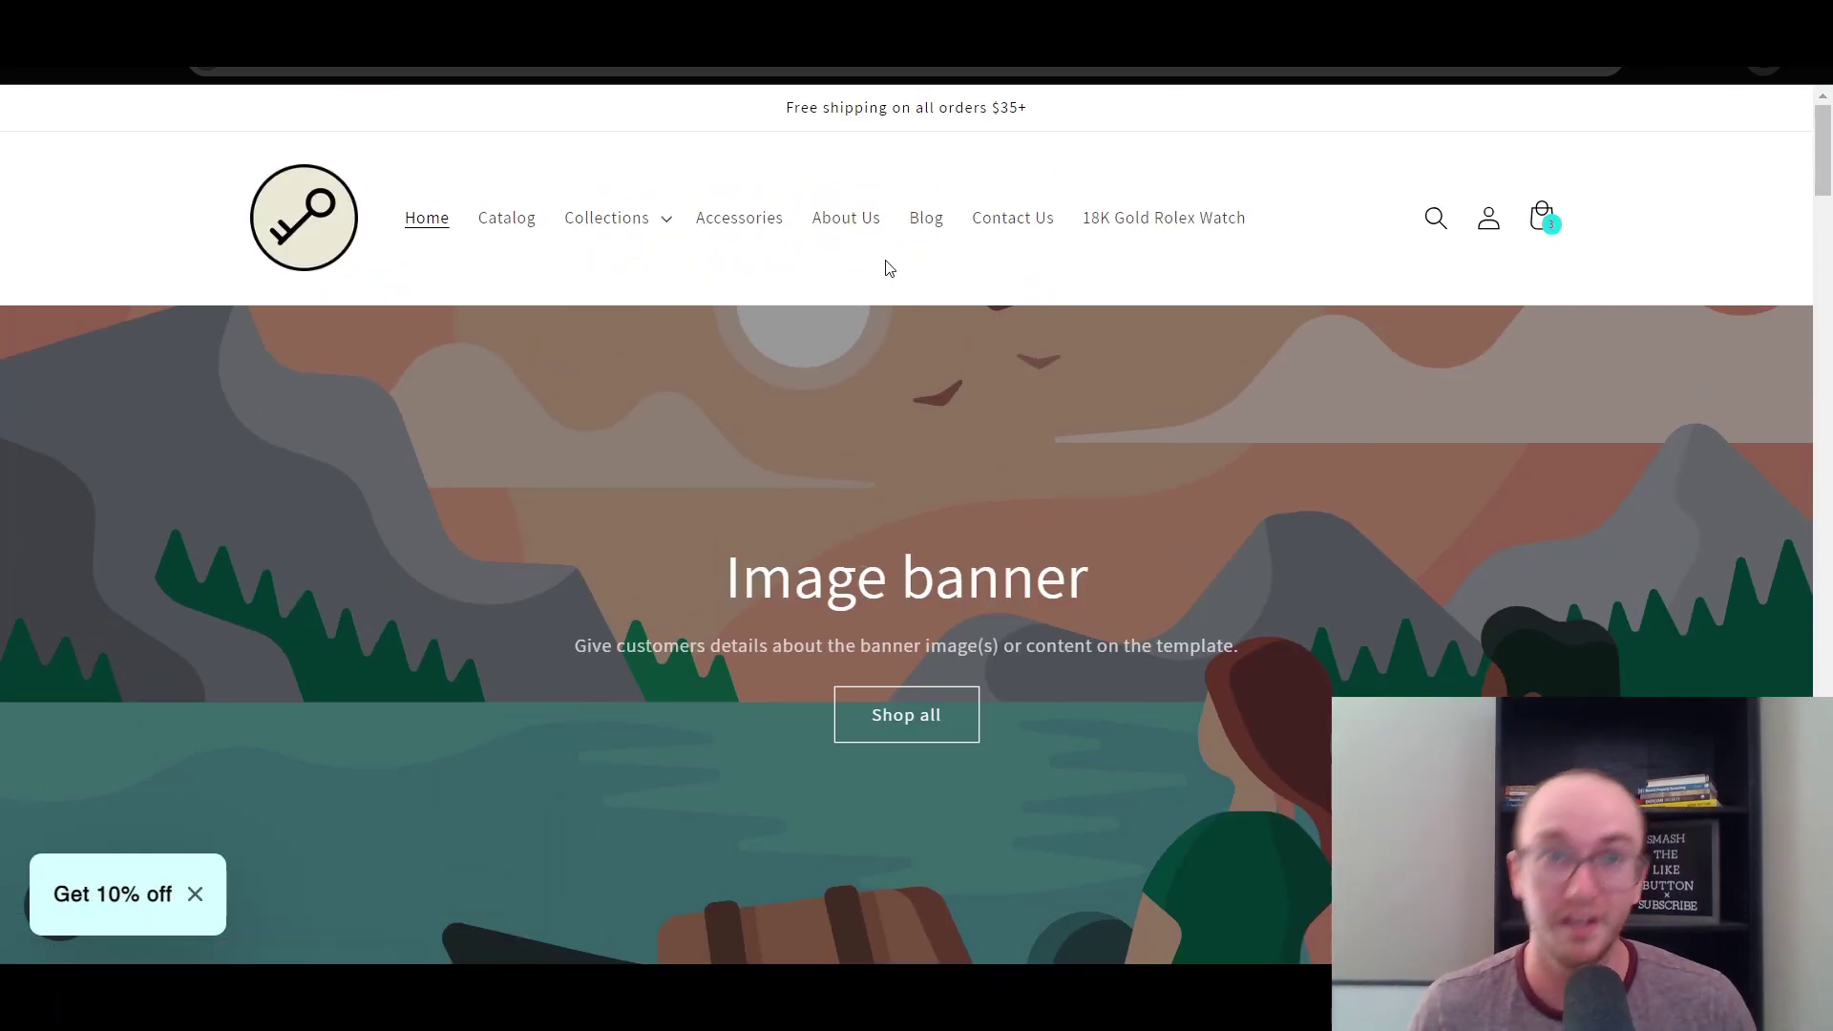
Review the live Shirt page from its repeated buy buttons below the shipping columns back to its main product information.
scroll(906, 524, down, 8)
scroll(1828, 534, down, 4)
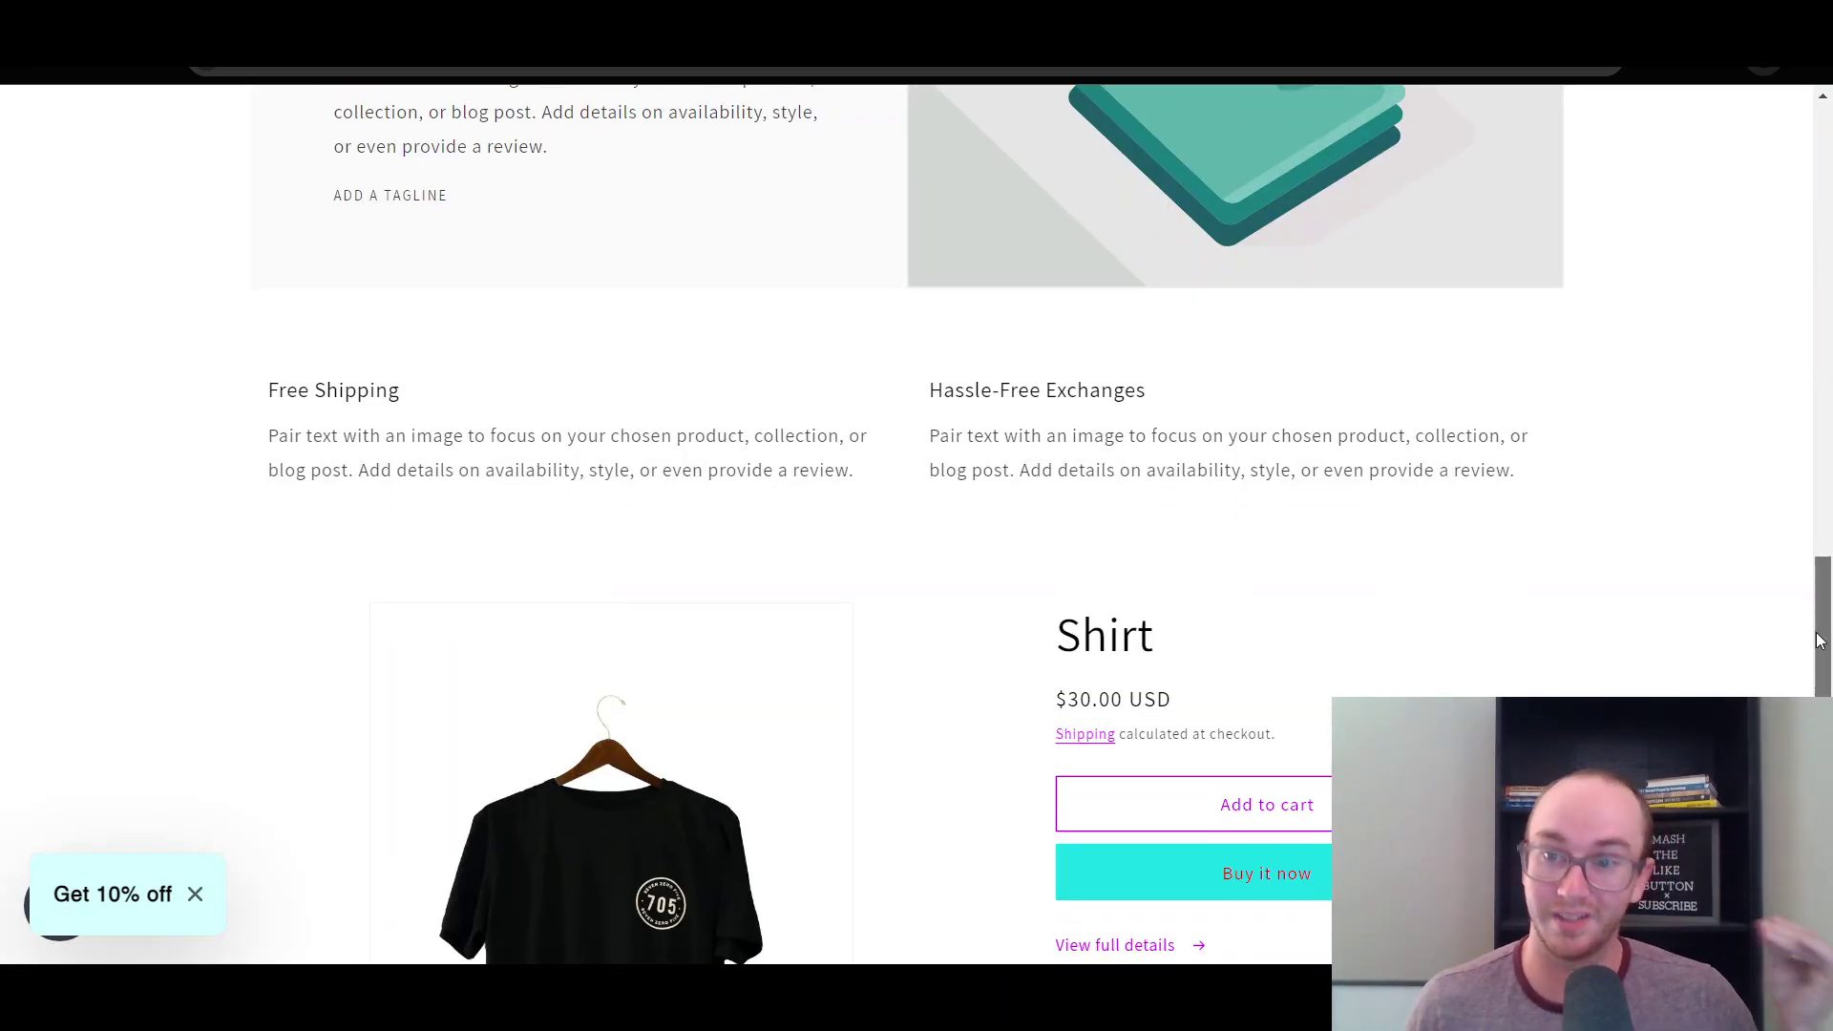
scroll(1745, 410, up, 12)
scroll(1757, 286, up, 10)
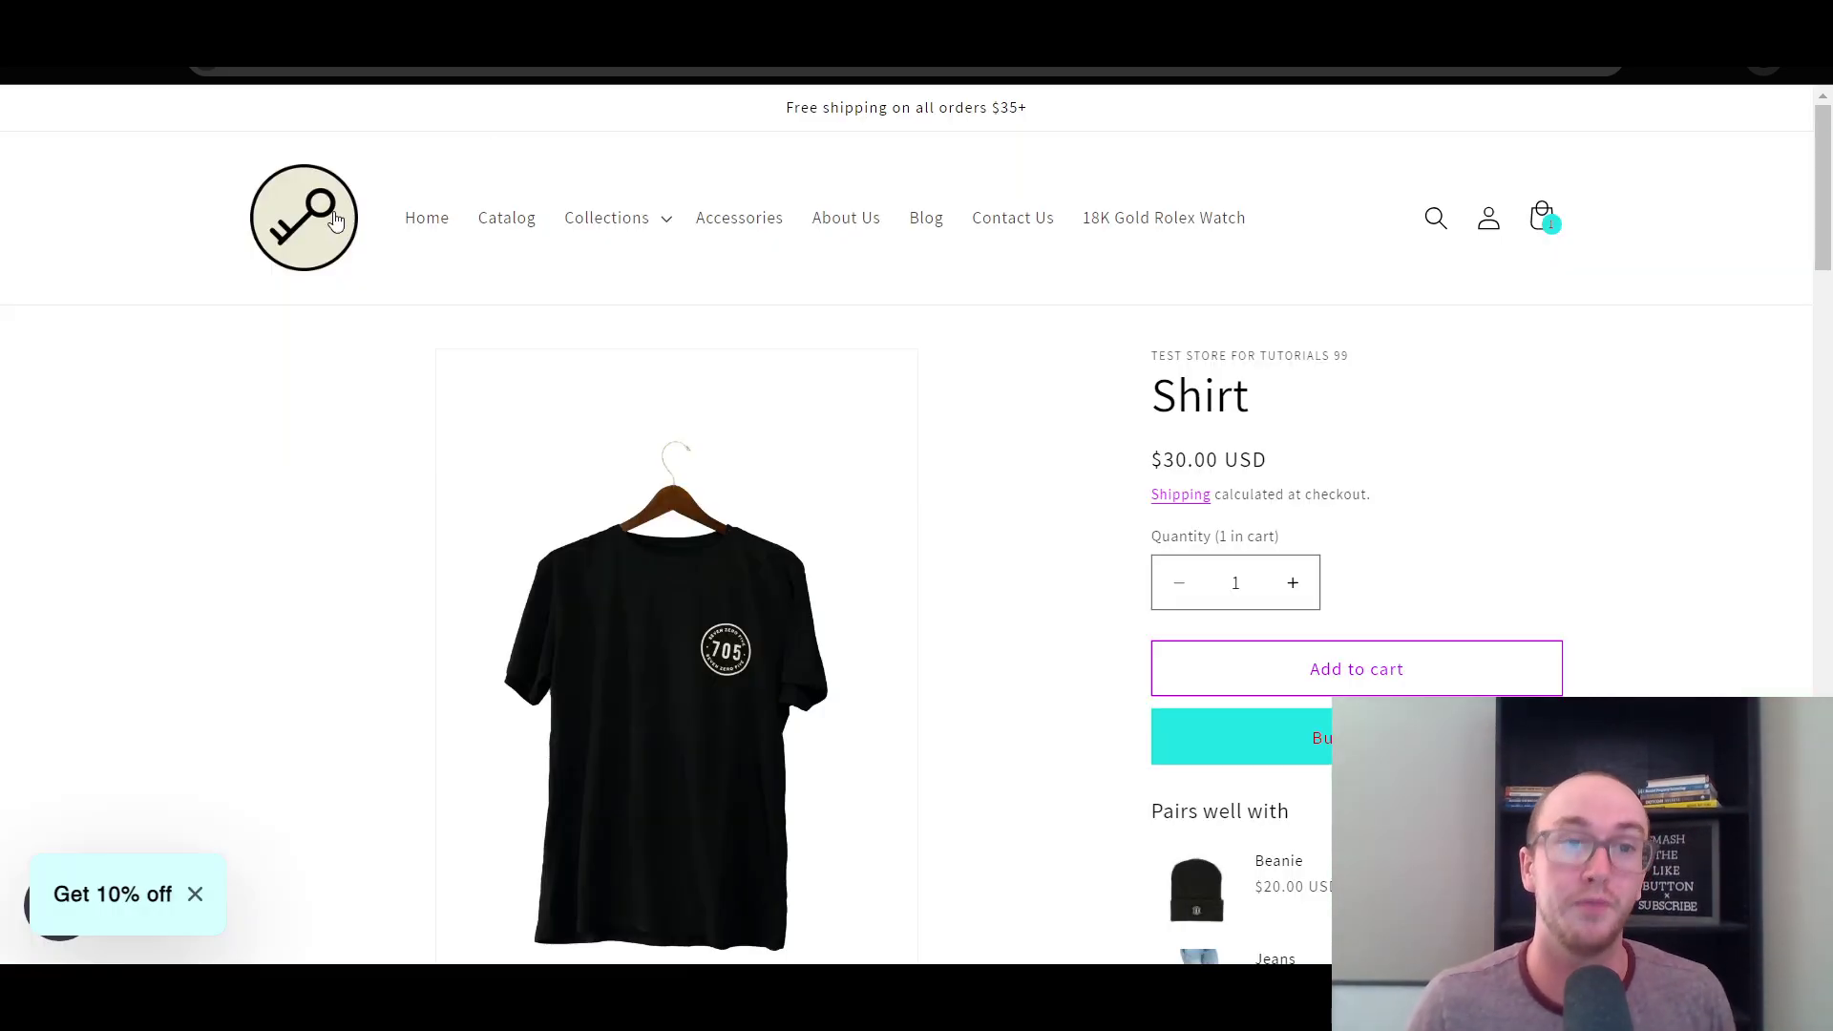
Return to the live home page and review the Shirt featured product's buy buttons below the image banner.
click(334, 219)
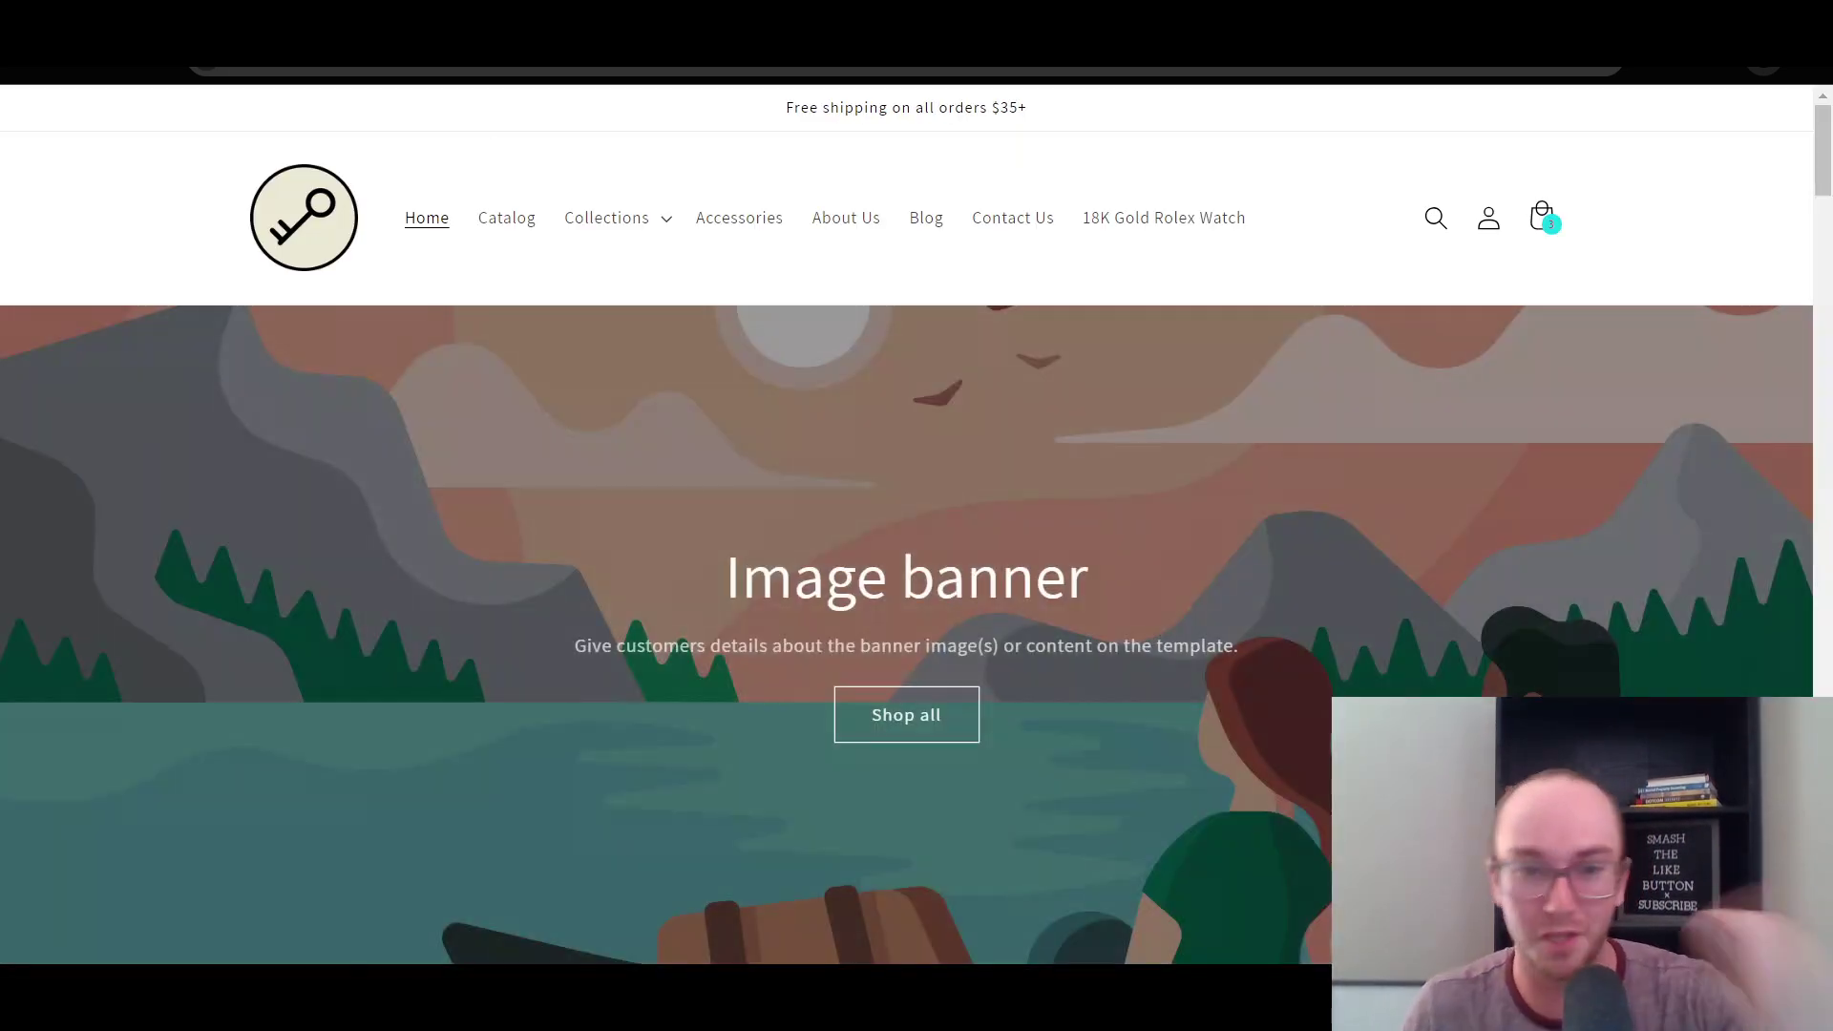
scroll(917, 525, down, 5)
scroll(916, 525, down, 4)
scroll(917, 525, up, 3)
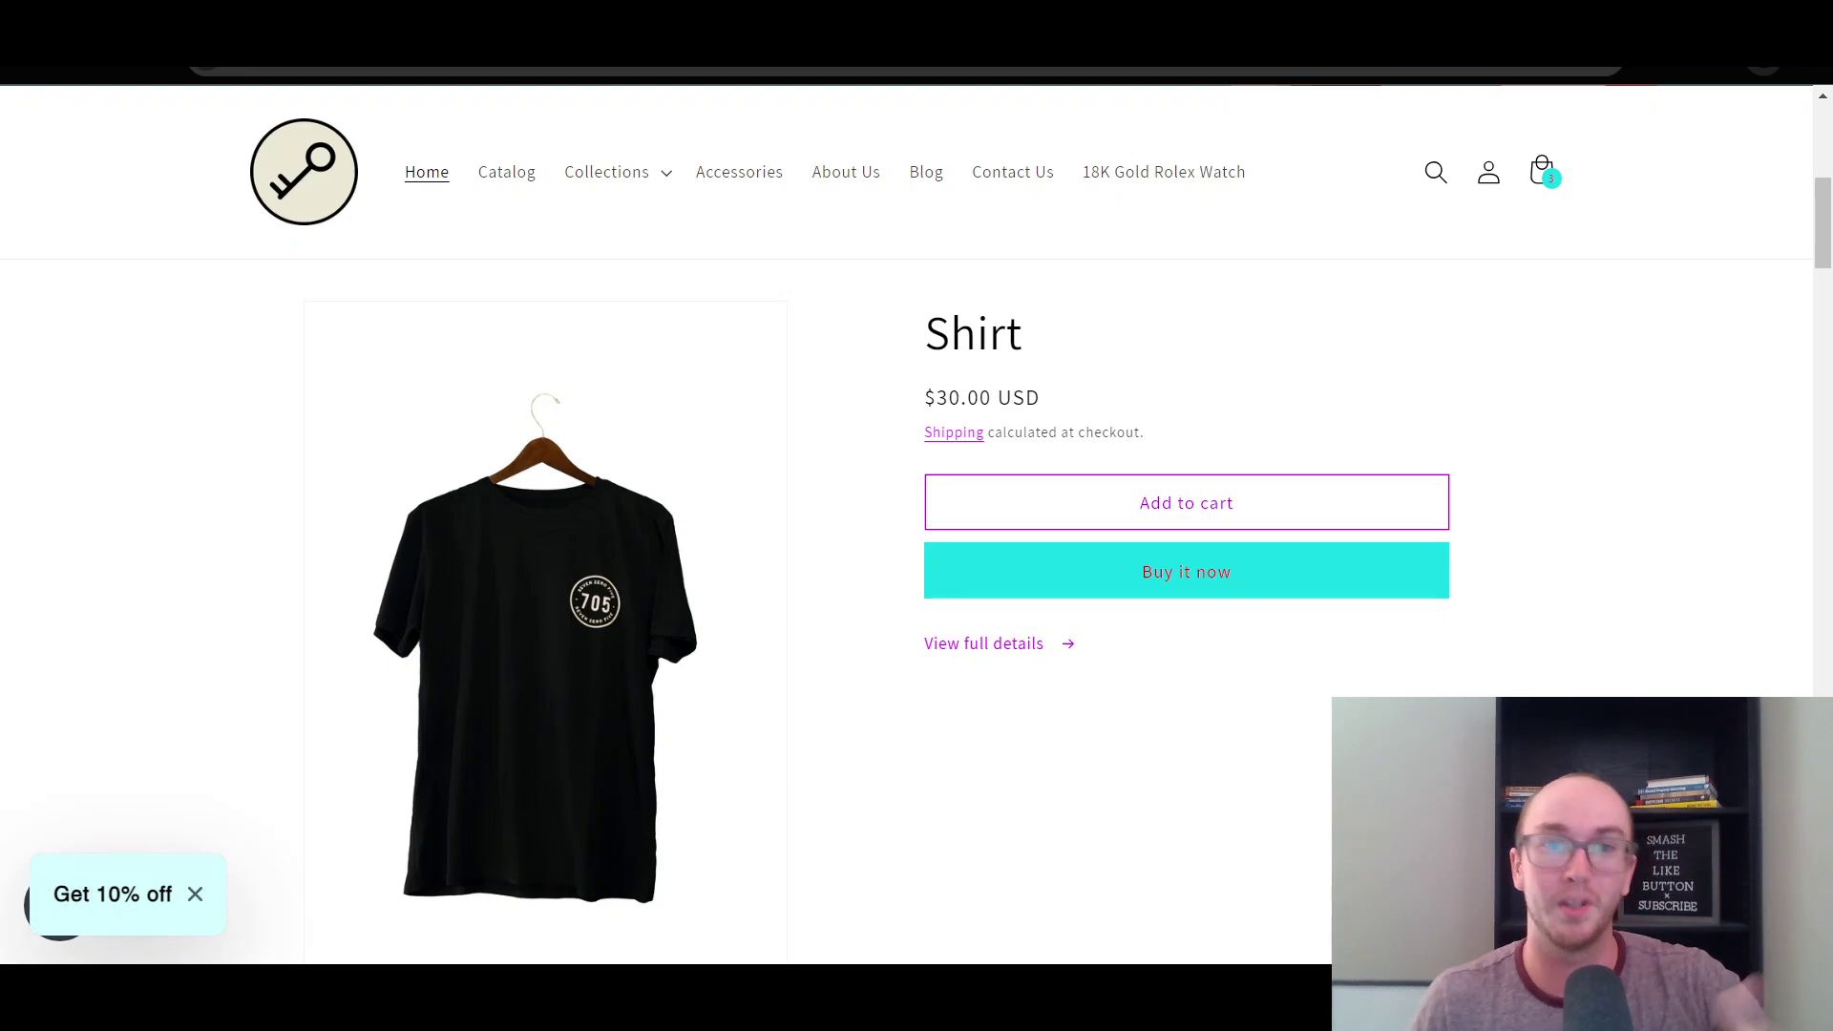